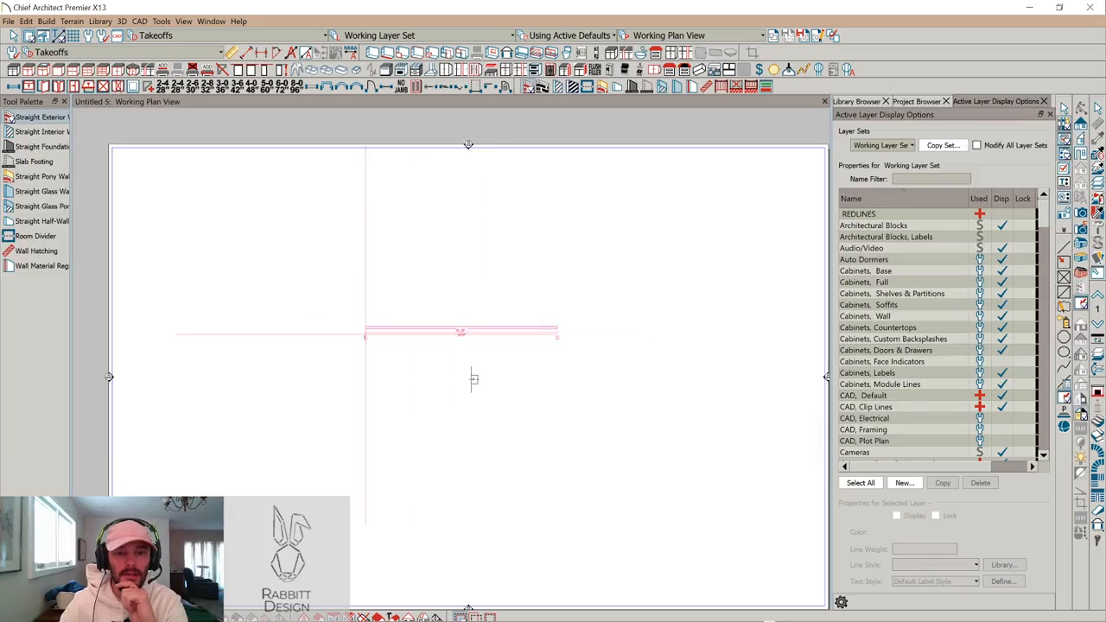
Draw straight exterior walls to complete a closed rectangular room around the marker
left_click(365, 328)
left_click(366, 475)
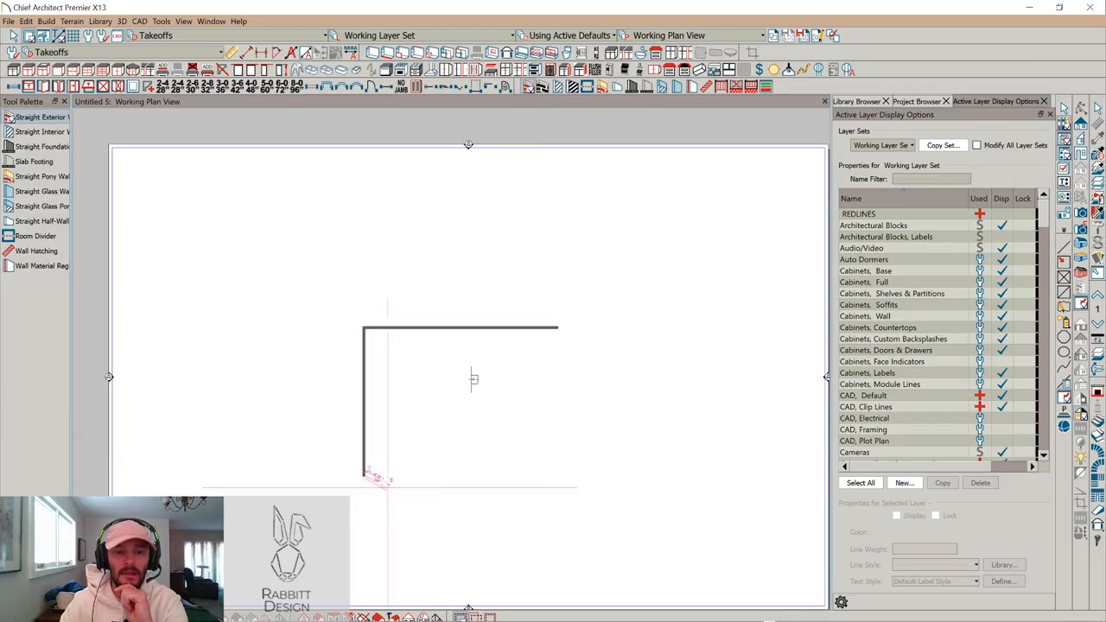
left_click(558, 475)
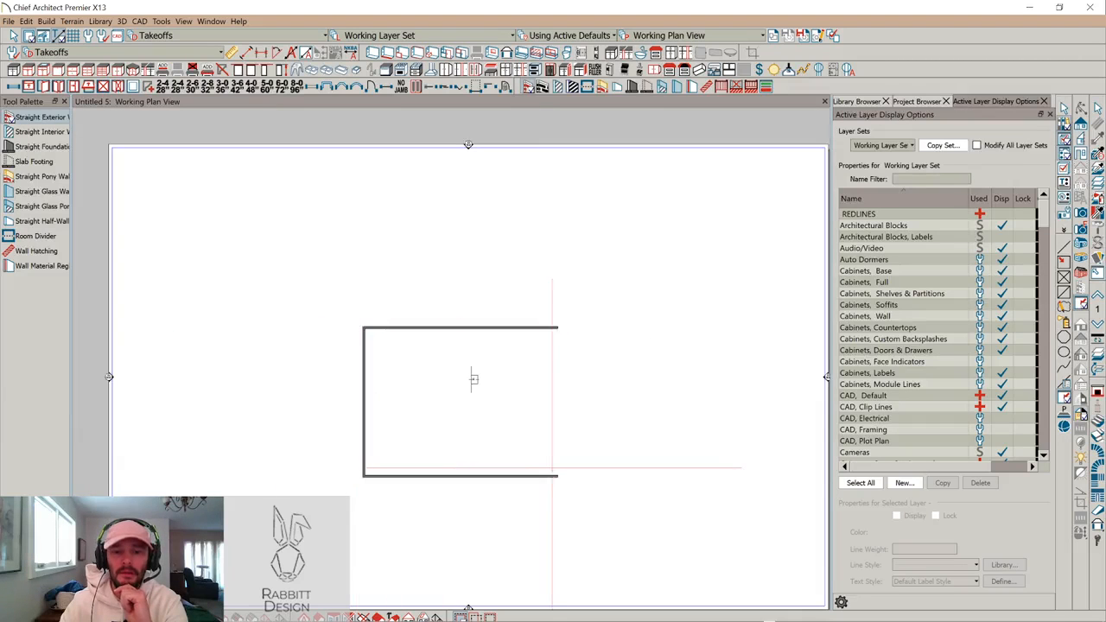
left_click(557, 328)
Place one electrical switch on the inside face of the upper wall and one on its outside face, and select the outside switch
scroll(475, 322, "up", 3)
scroll(474, 323, "up", 2)
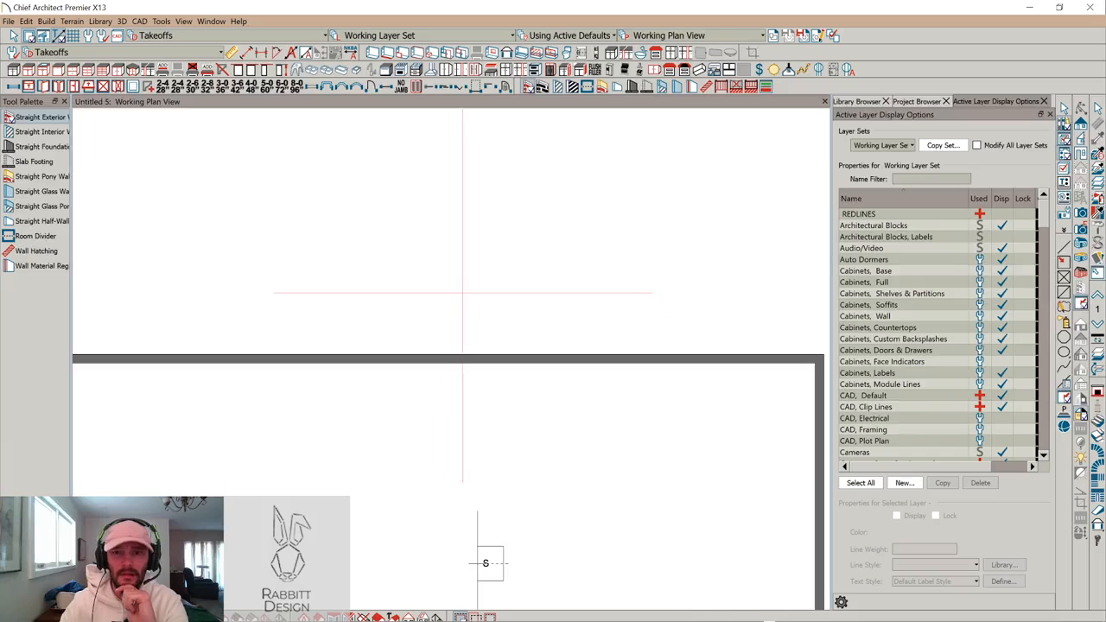
left_click(762, 70)
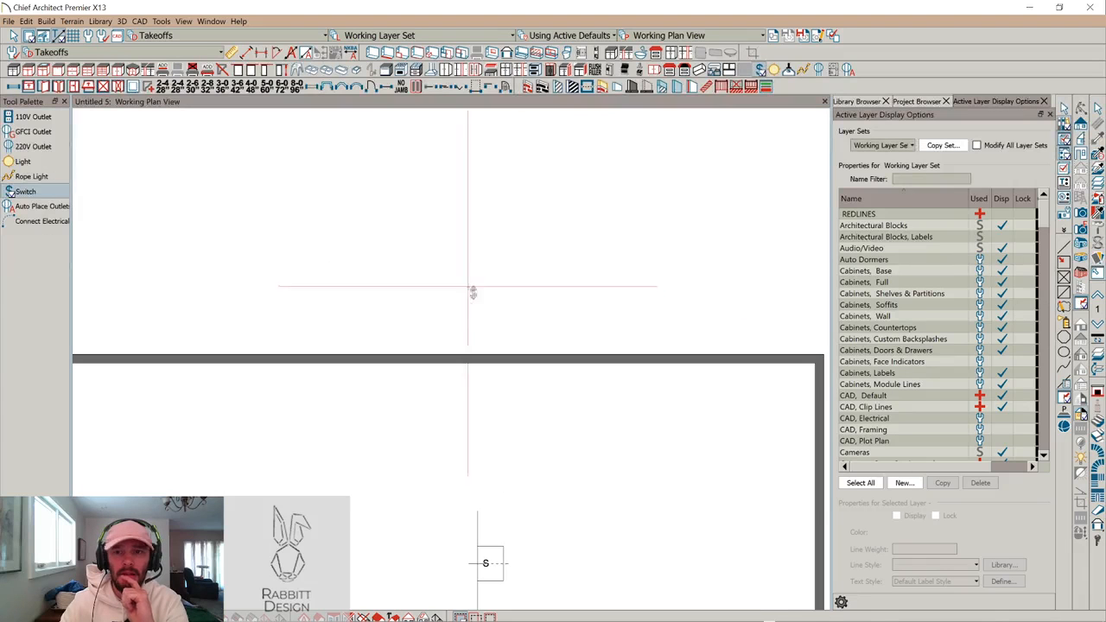
left_click(396, 374)
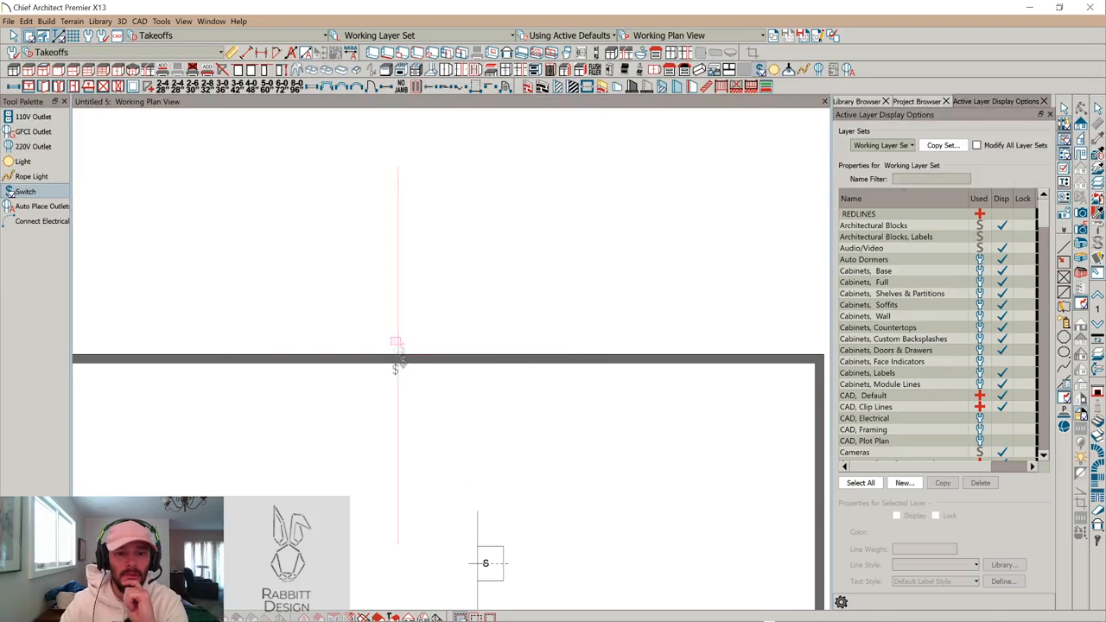
scroll(367, 348, "up", 2)
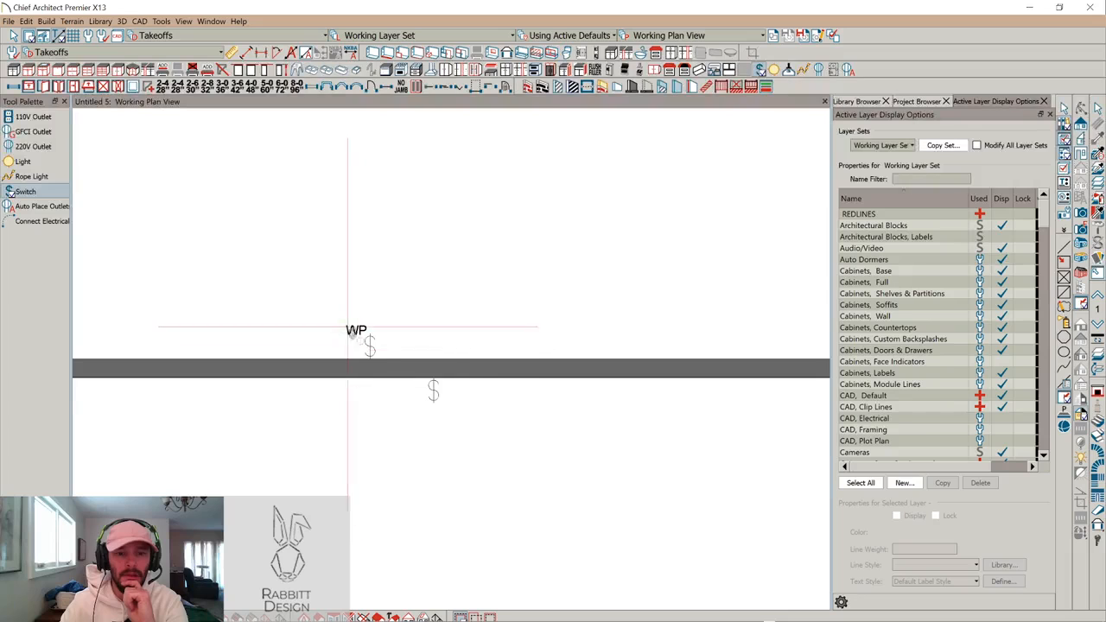
scroll(362, 344, "up", 2)
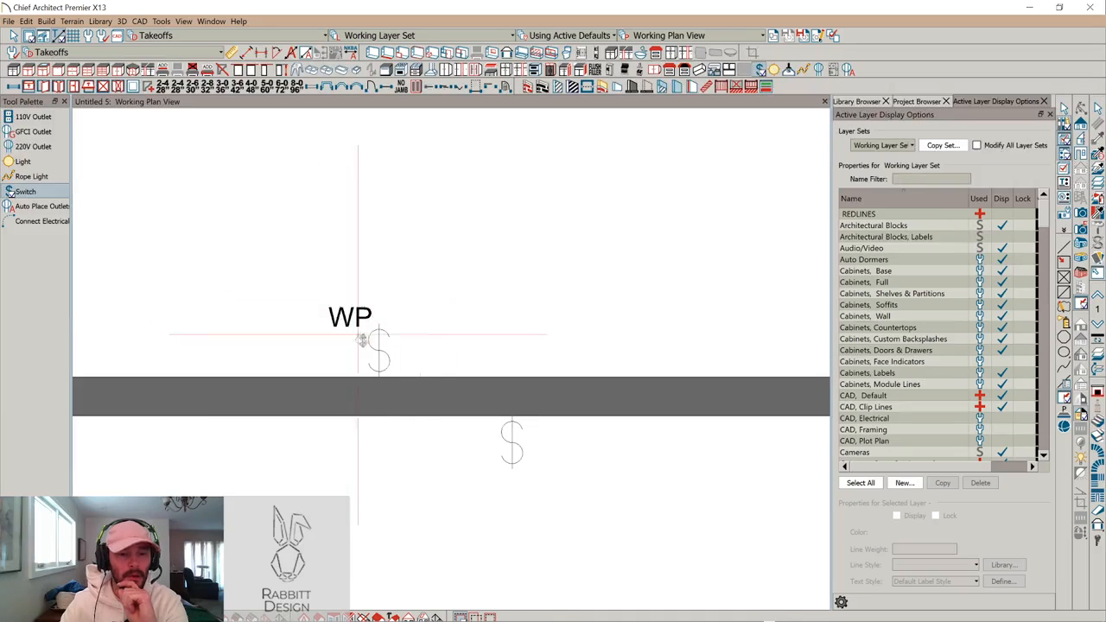
key("space")
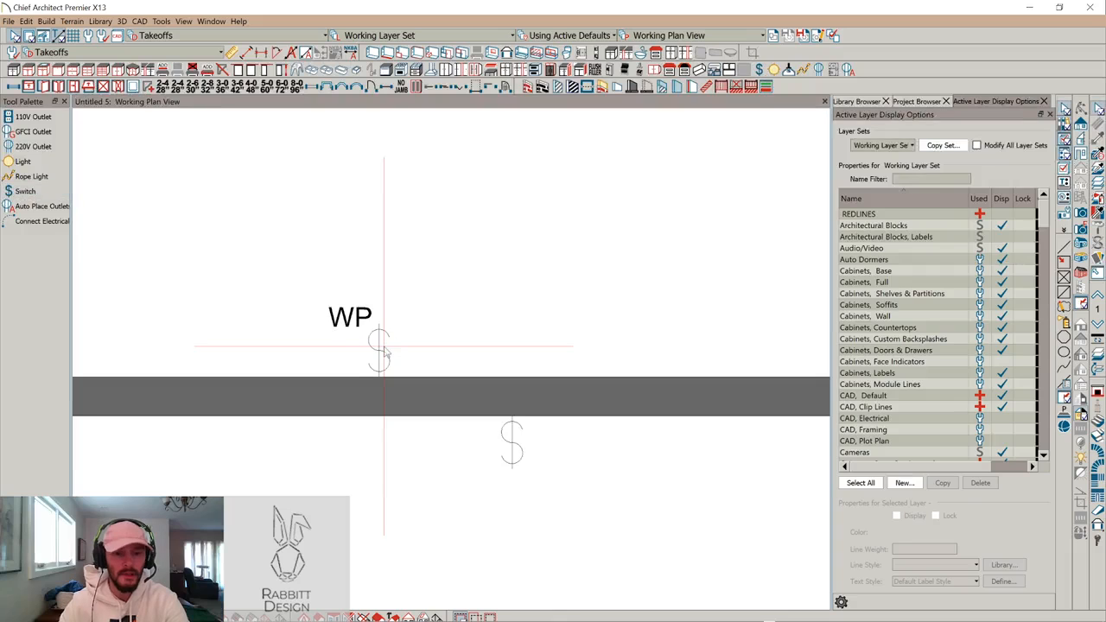
left_click(384, 347)
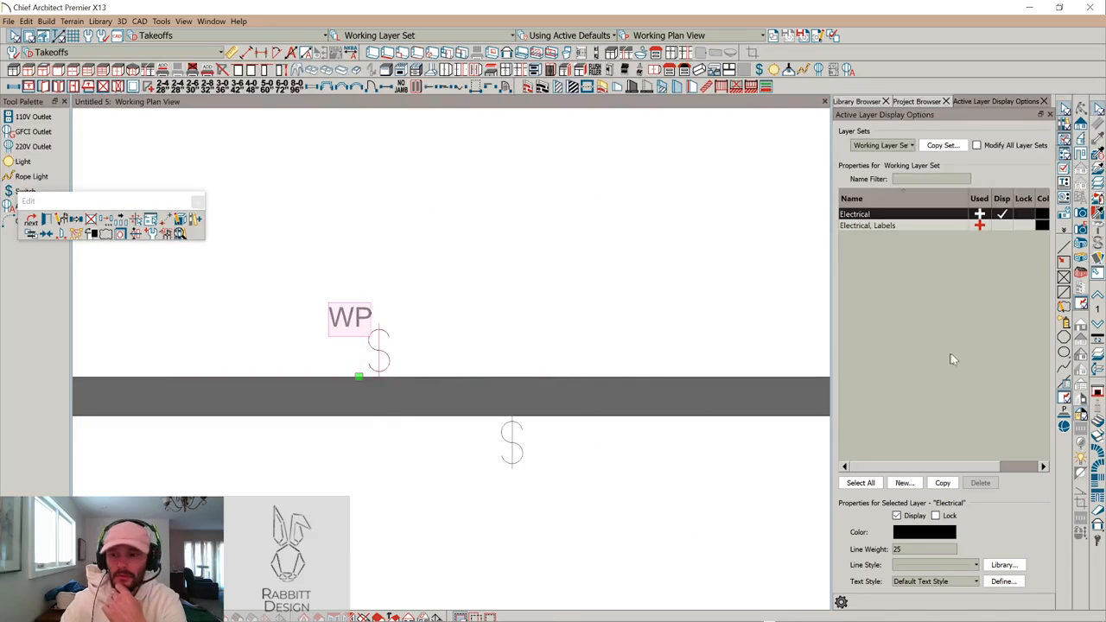
In the snap preferences, set the snap indicator color to black and the indicator size to 21
left_click(1060, 415)
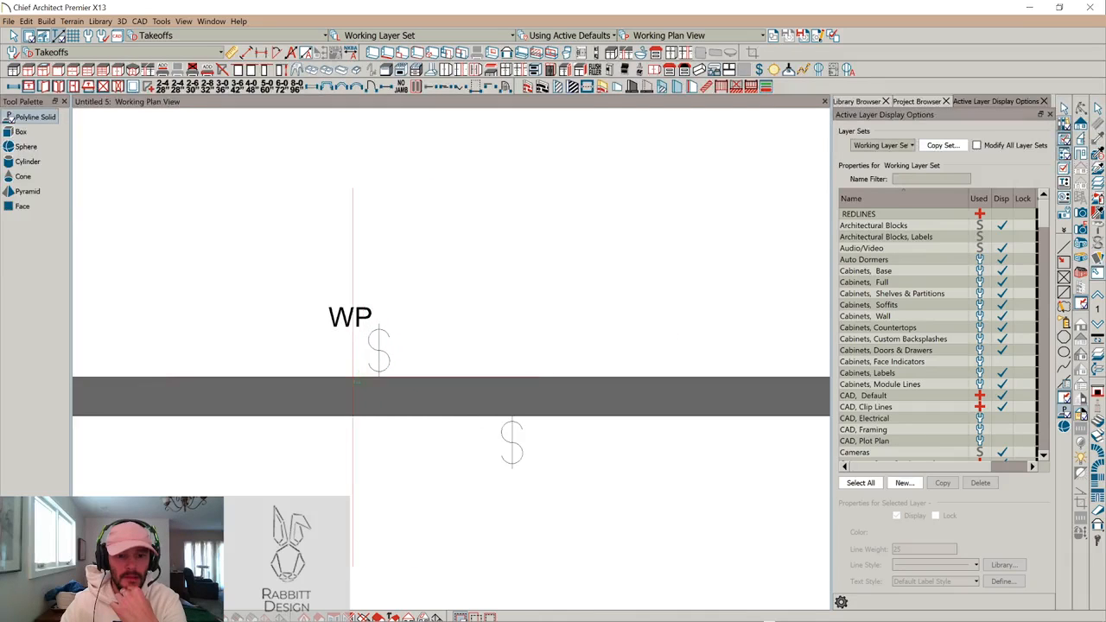
left_click(26, 21)
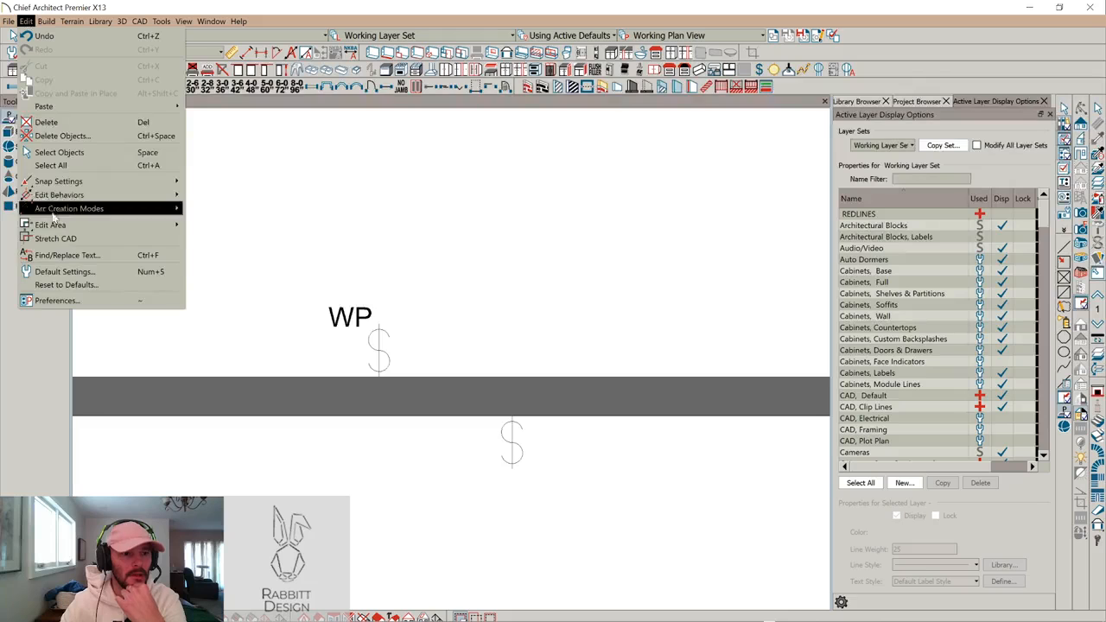
left_click(63, 298)
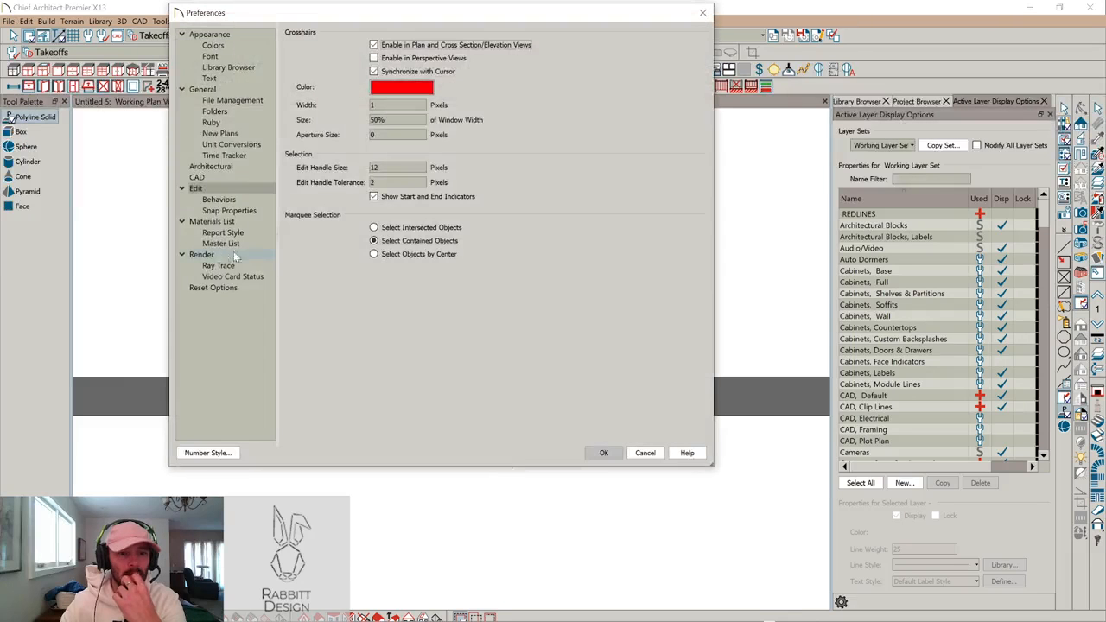
left_click(216, 211)
left_click(418, 155)
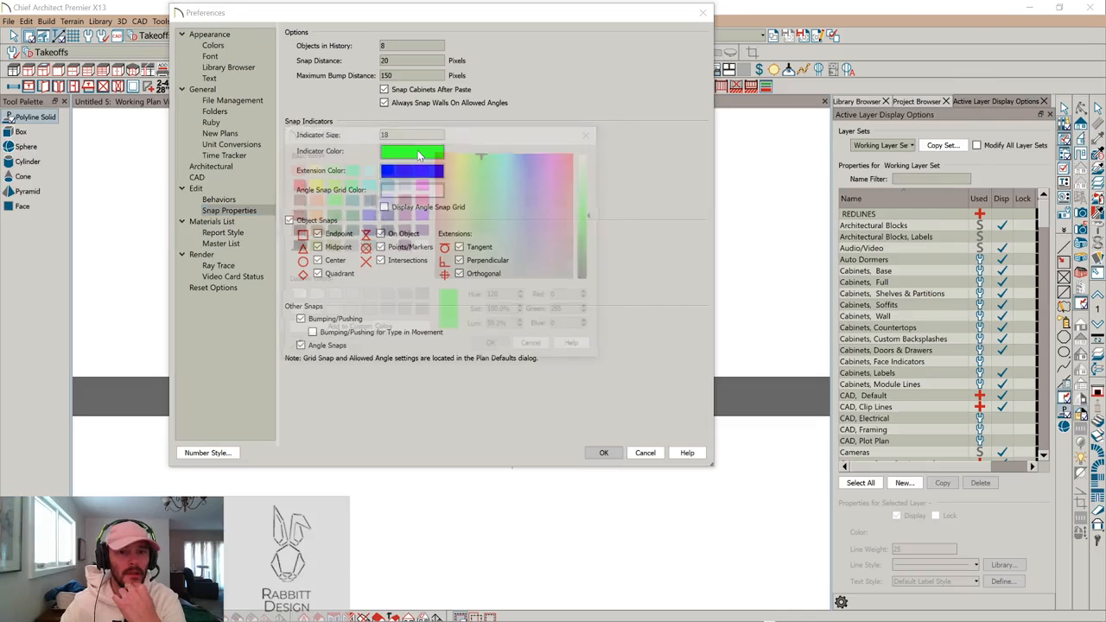
left_click(293, 245)
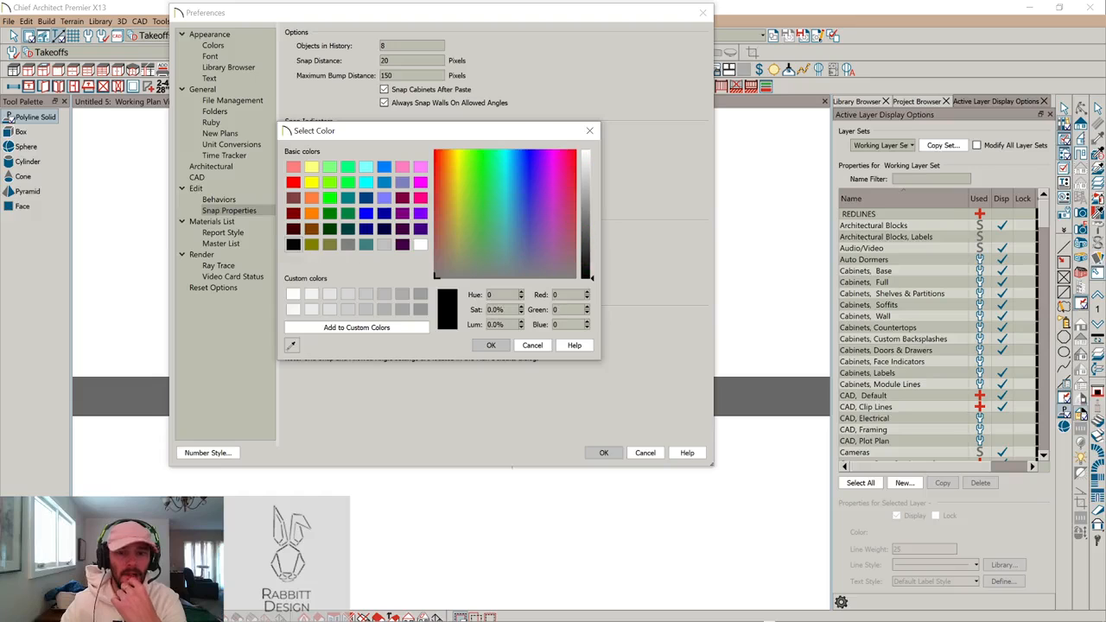
left_click(491, 346)
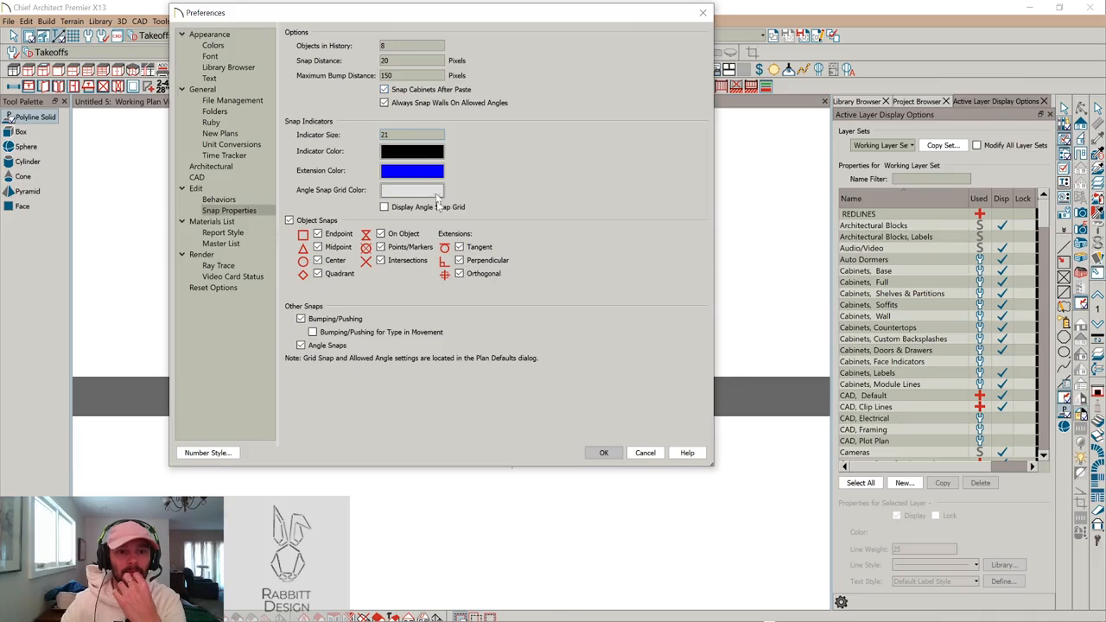
left_click(601, 454)
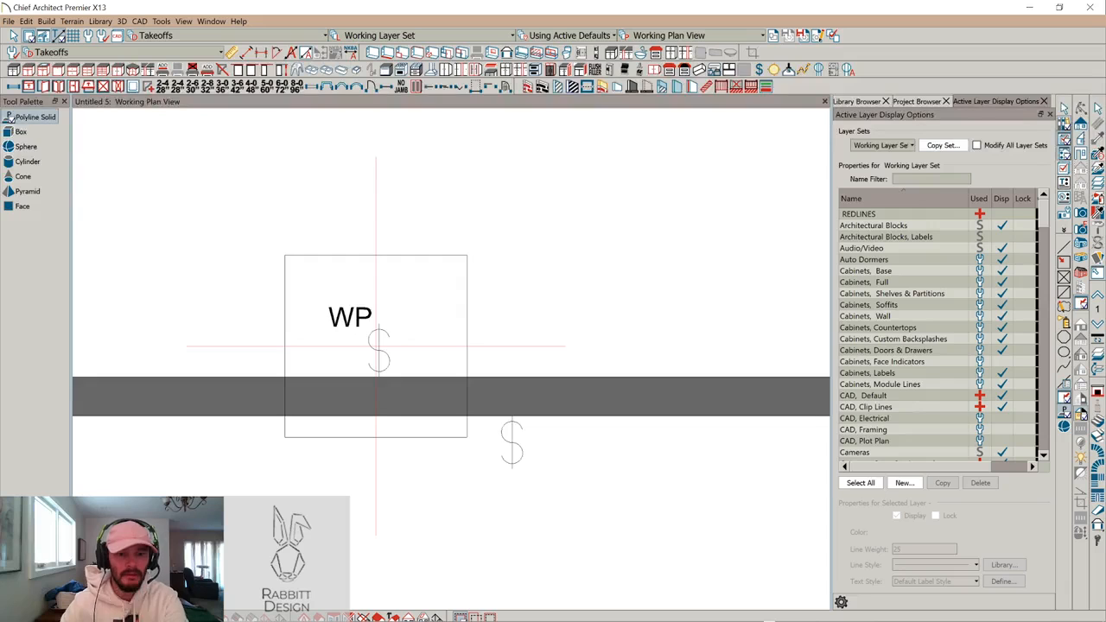
Remove the 24" square solid and draw a polyline solid about 25" deep from the outside switch's insertion point on the wall face
left_click(465, 296)
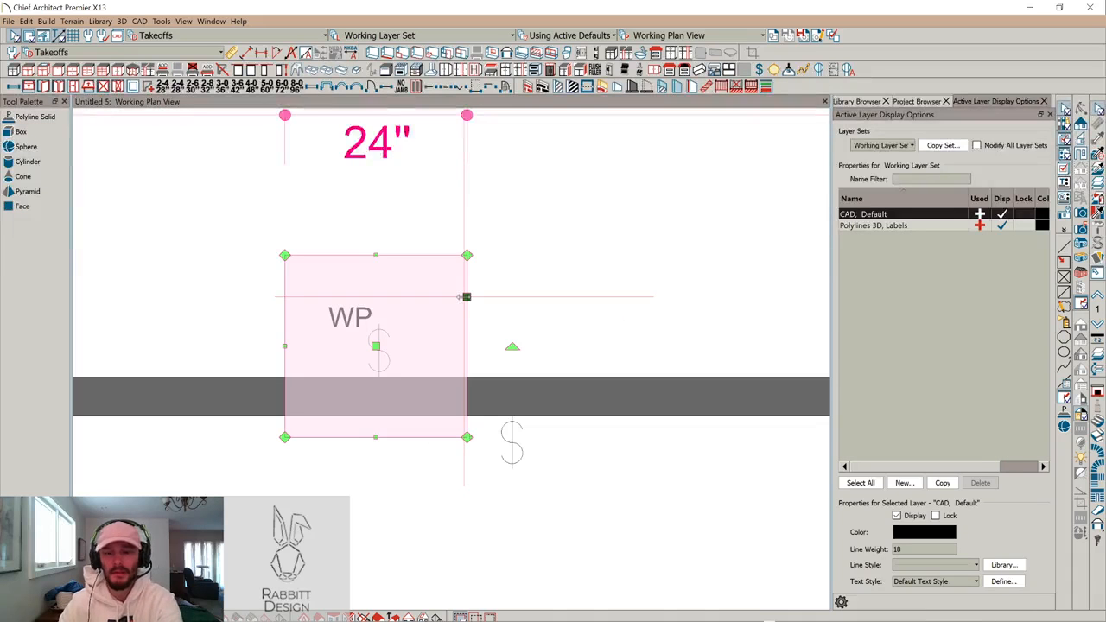
key("Escape")
left_click(359, 377)
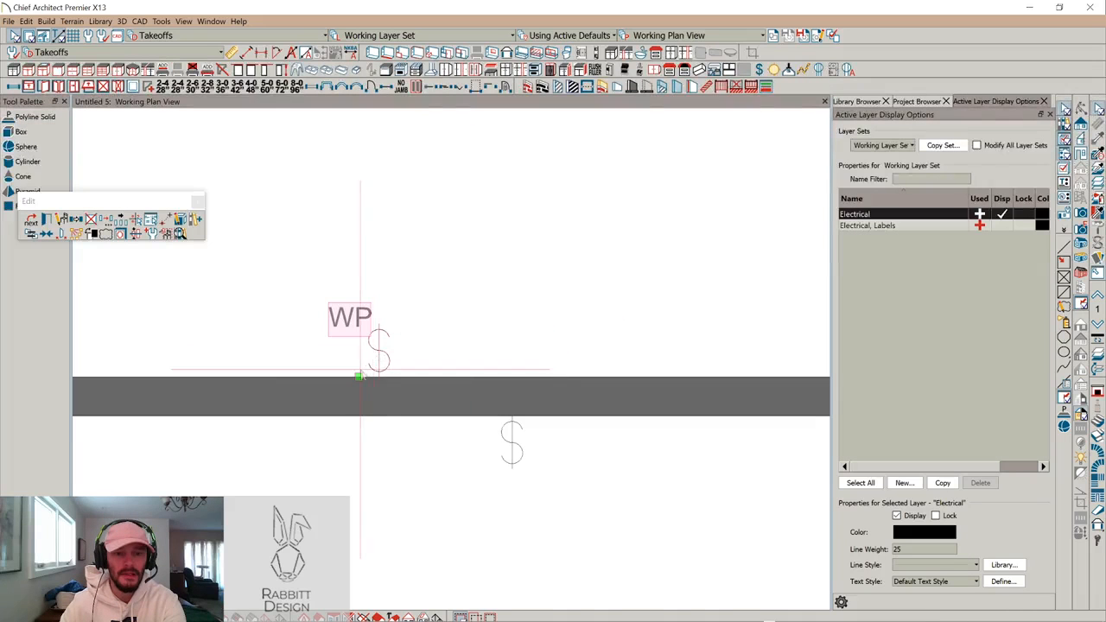
left_click(1068, 416)
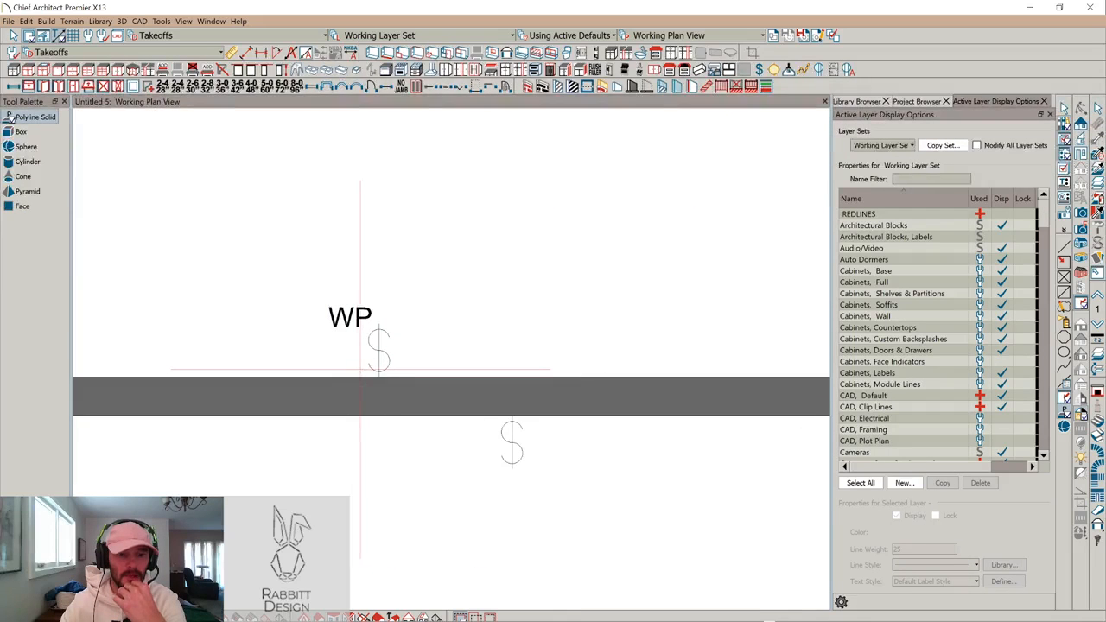
left_click_drag(357, 373, 568, 187)
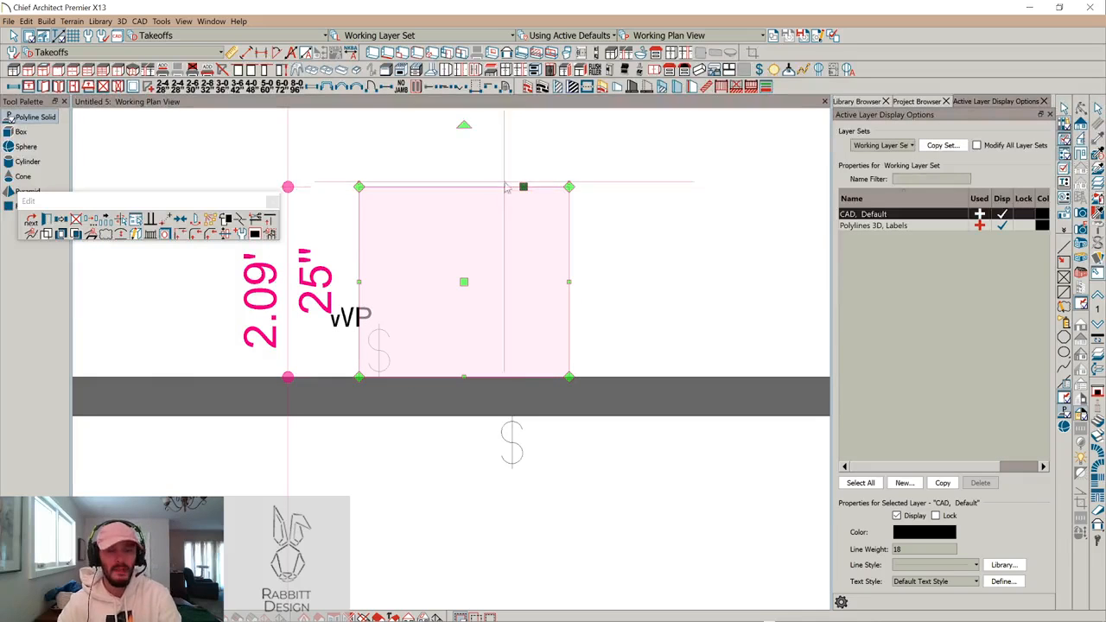
Open a perspective full overview and examine the polyline solid against the switch on the exterior wall
left_click(1080, 245)
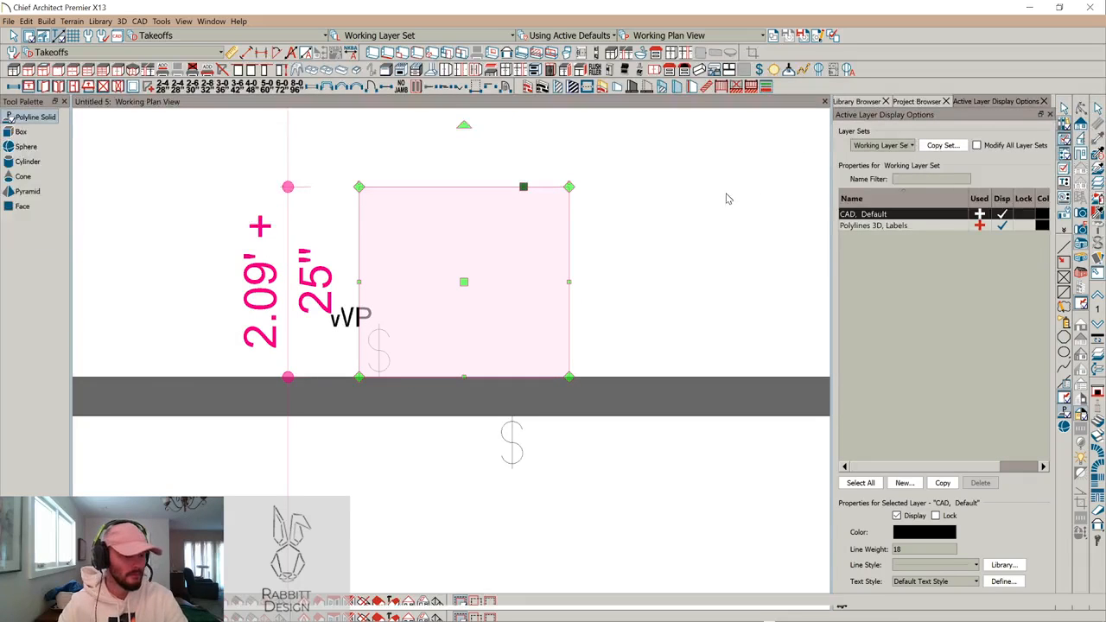
scroll(573, 240, "up", 6)
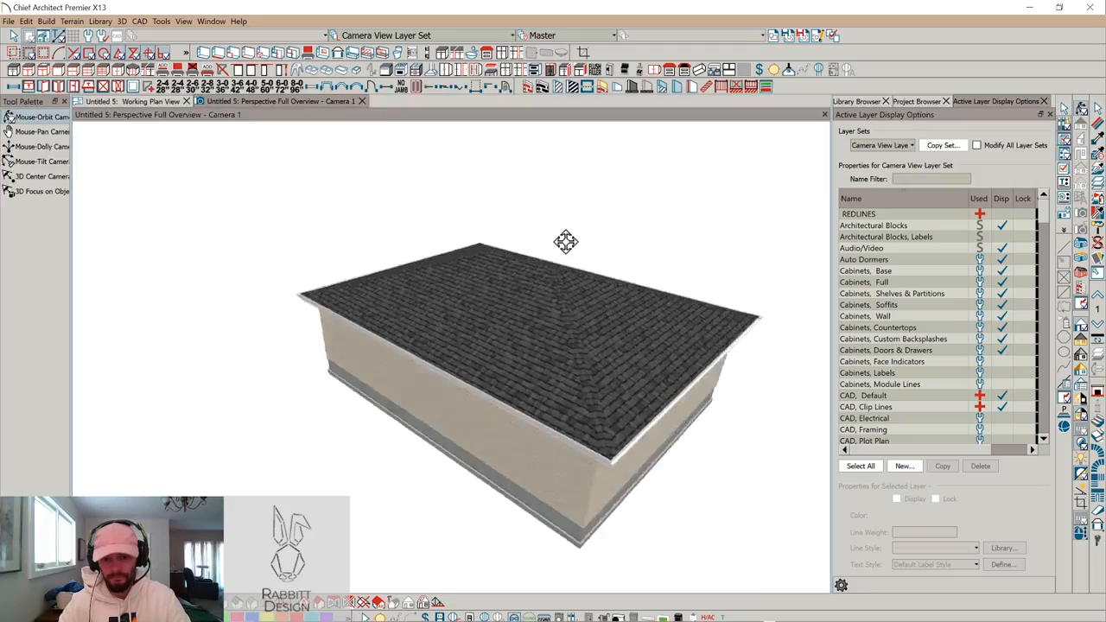
left_click_drag(564, 232, 453, 312)
left_click(501, 523)
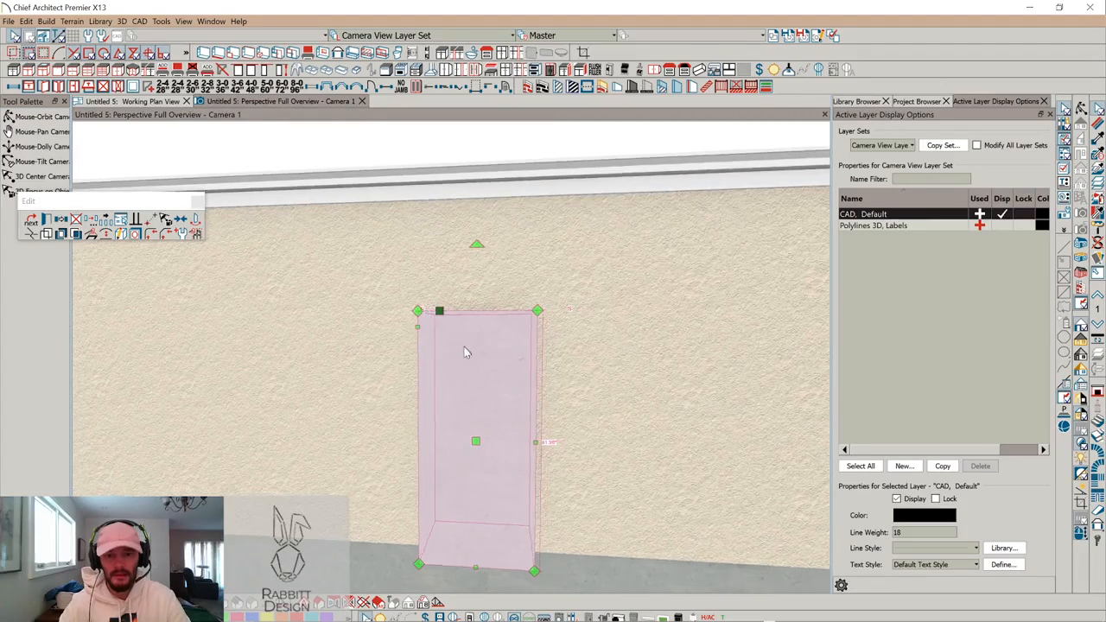
scroll(464, 355, "up", 5)
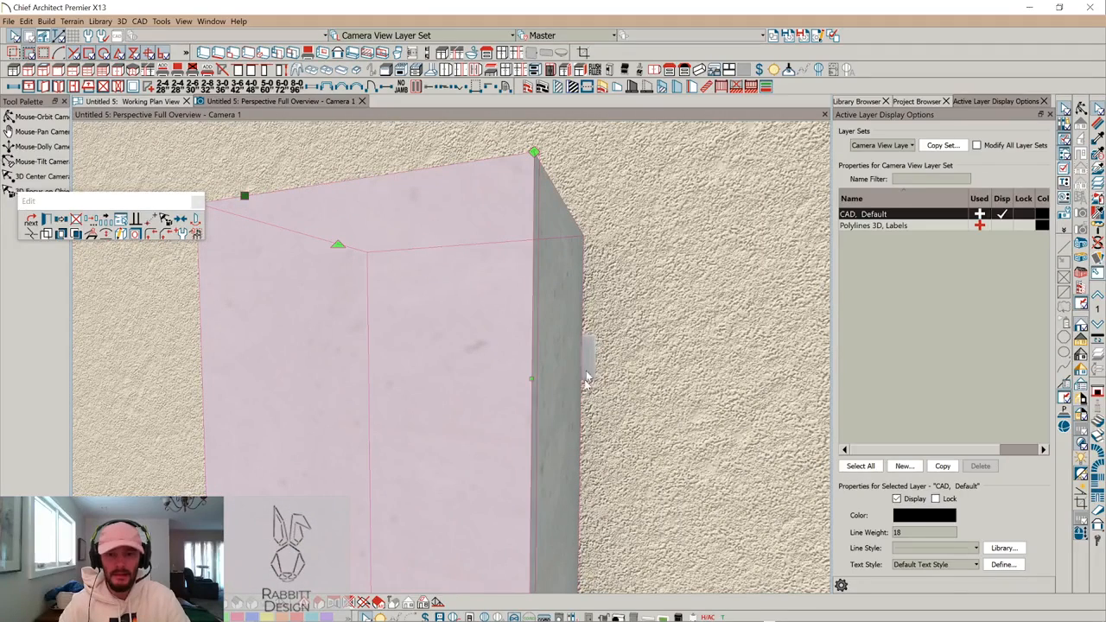
Return to the plan view and delete the polyline solid and the weatherproof switch outside the wall
left_click(130, 101)
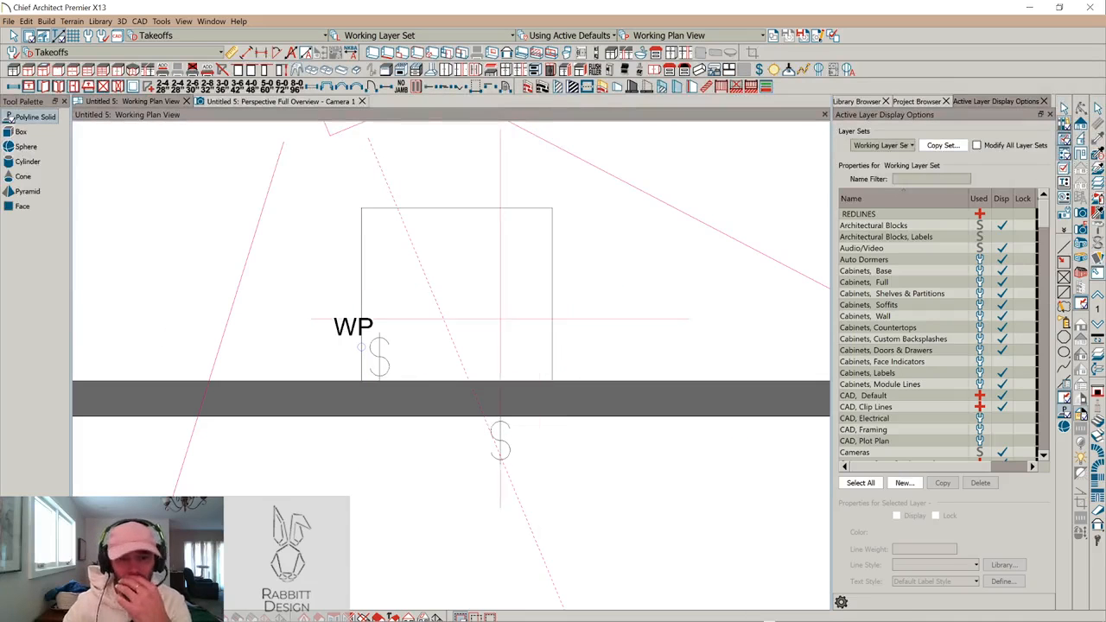
key("space")
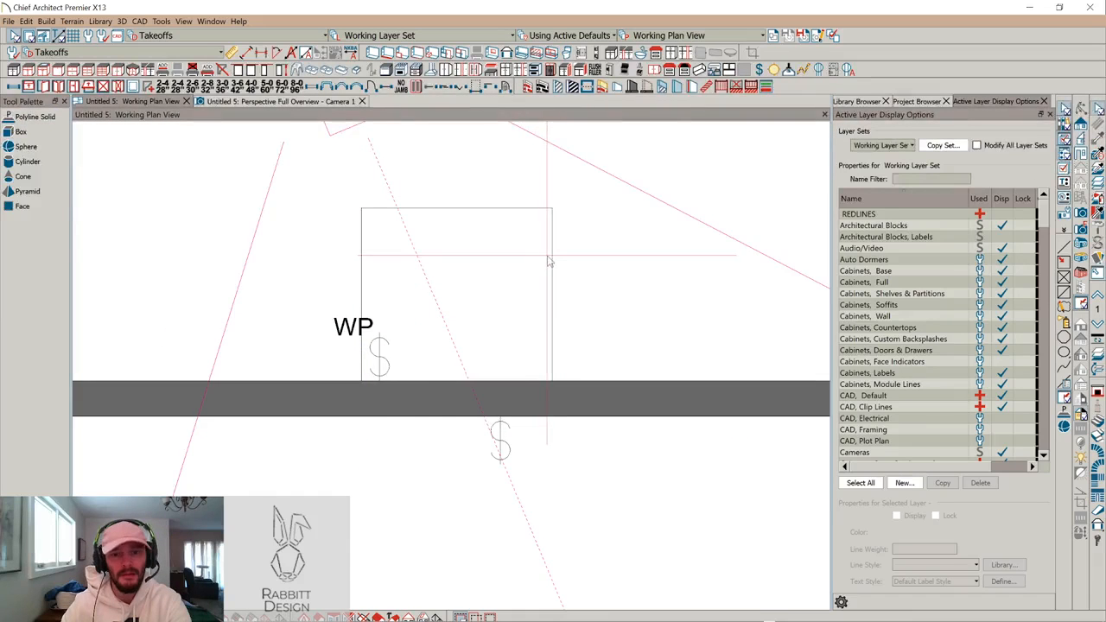
left_click(545, 259)
key("Delete")
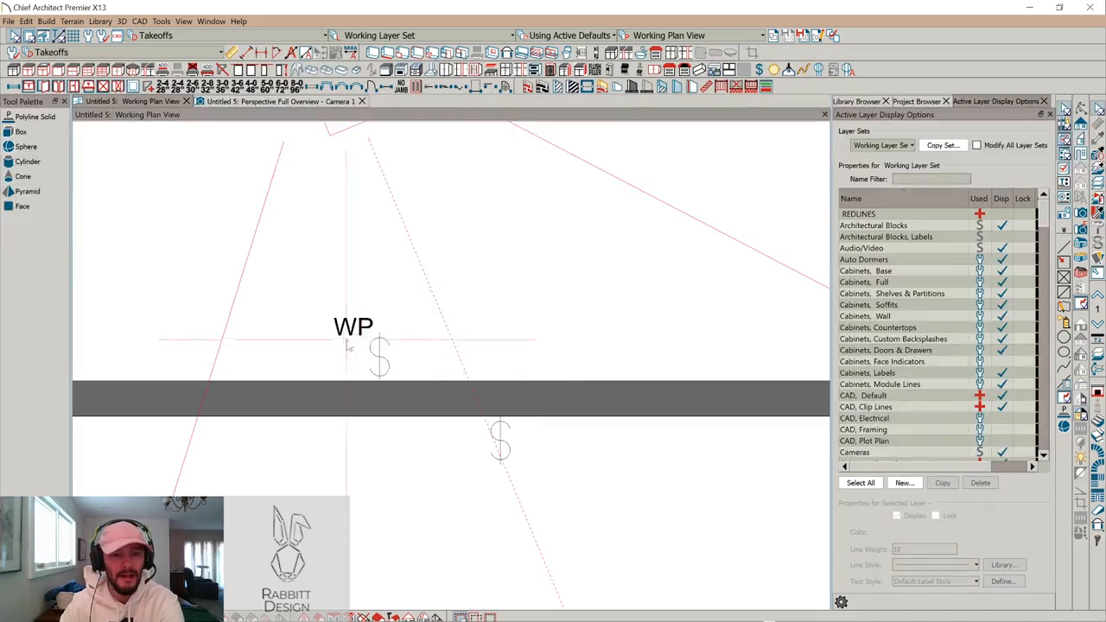
left_click(350, 346)
key("Delete")
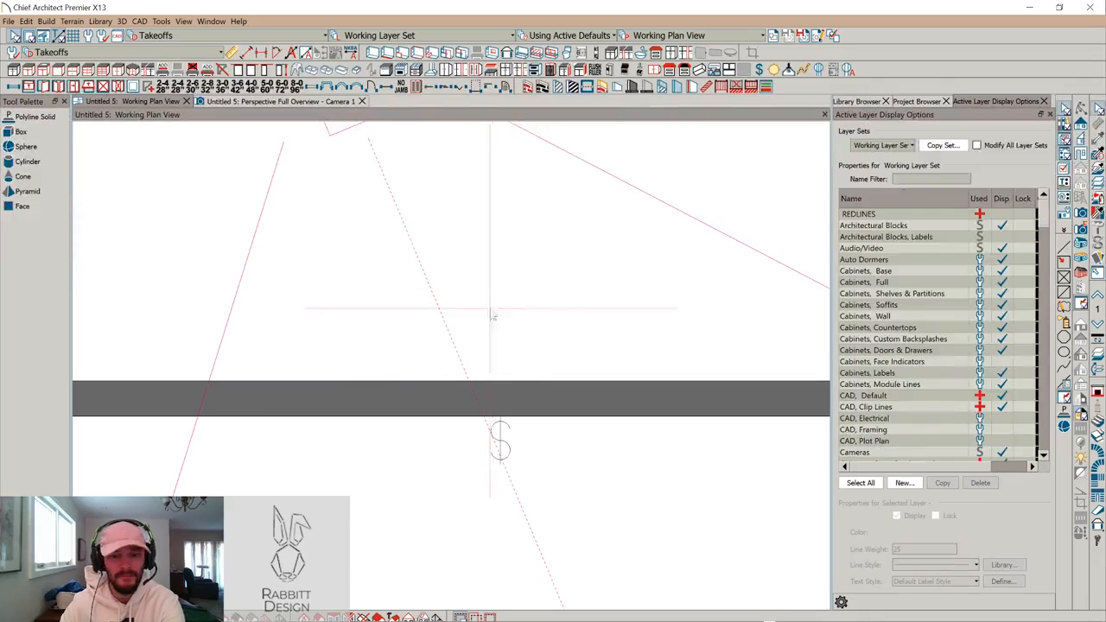
Return to the perspective overview and examine the remaining switch on the room's interior wall
scroll(605, 353, "down", 1)
middle_click_drag(605, 354, 589, 274)
scroll(597, 276, "down", 1)
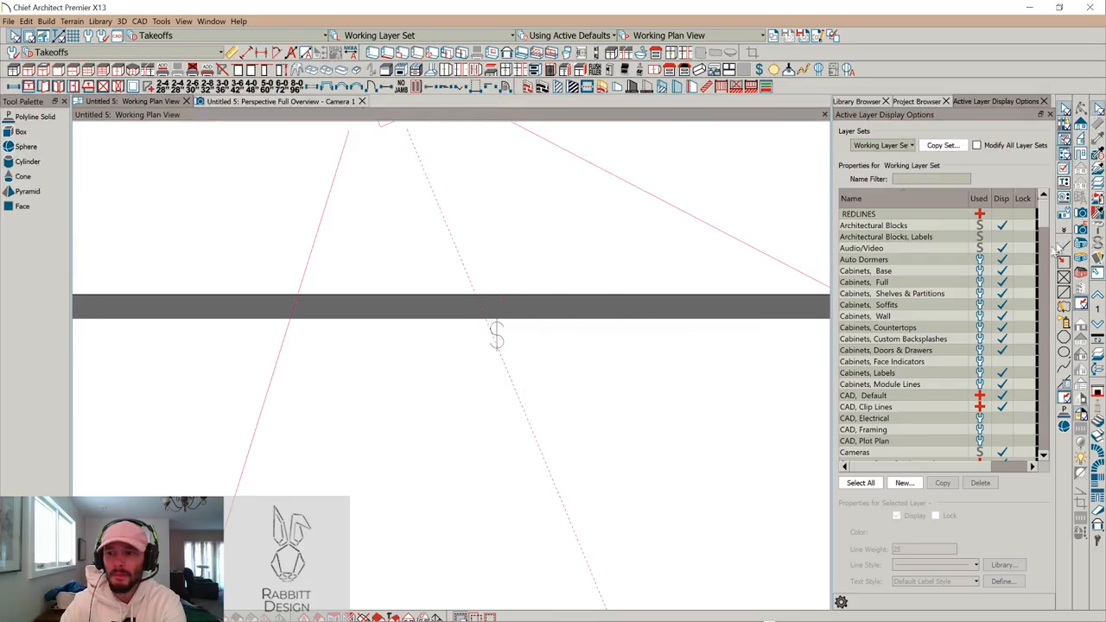
left_click(1081, 214)
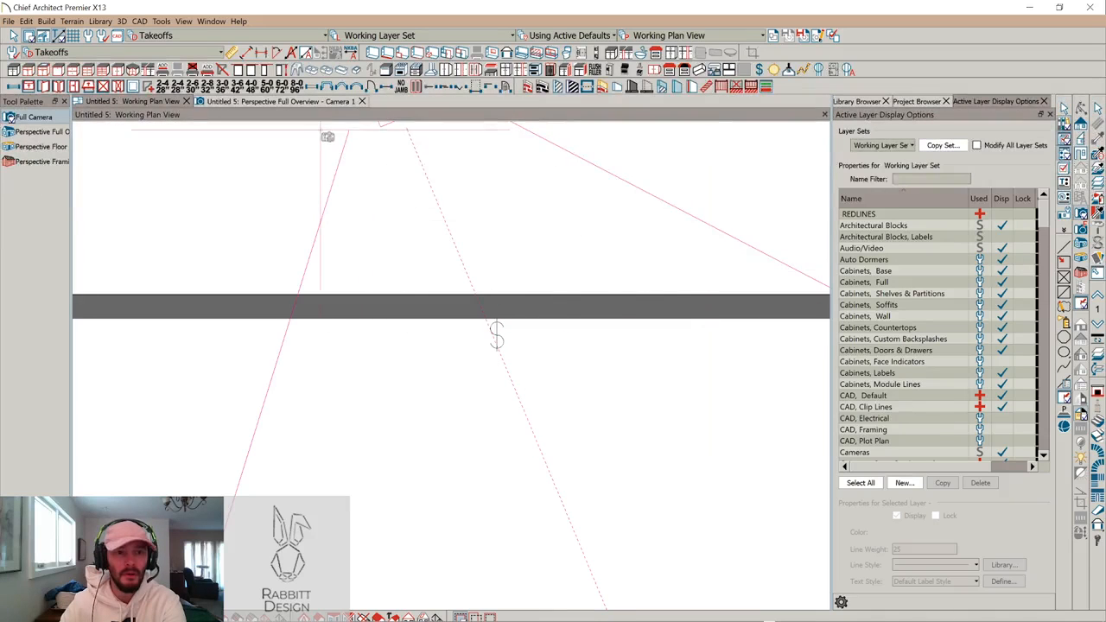
left_click(309, 102)
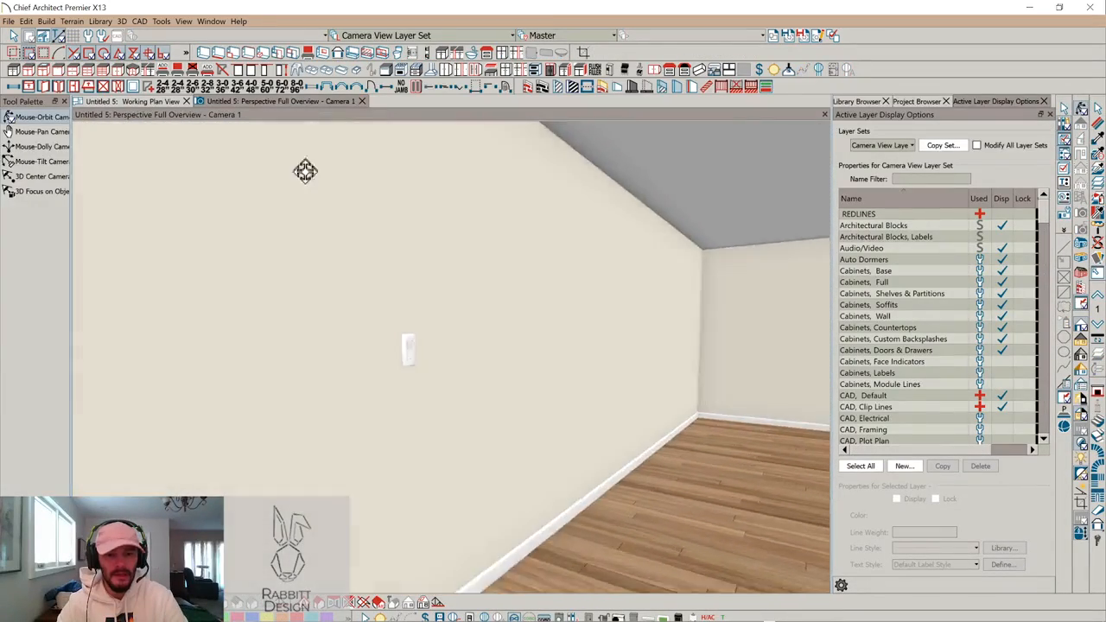
Switch to a maximized Chrome window and go to amazon.com
mouse_move(467, 620)
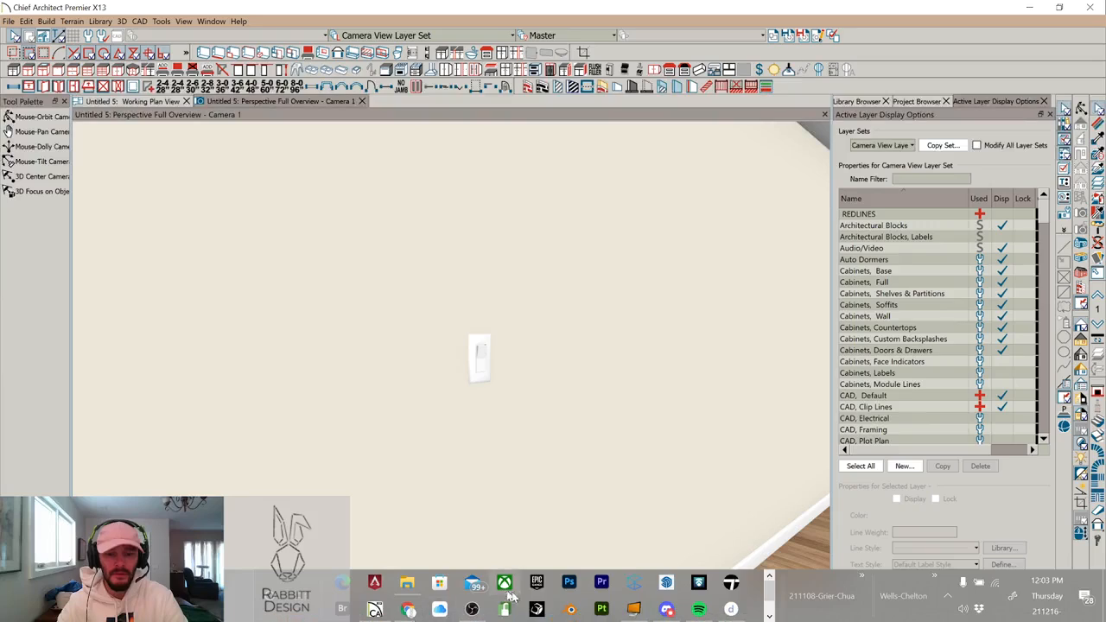
mouse_move(411, 610)
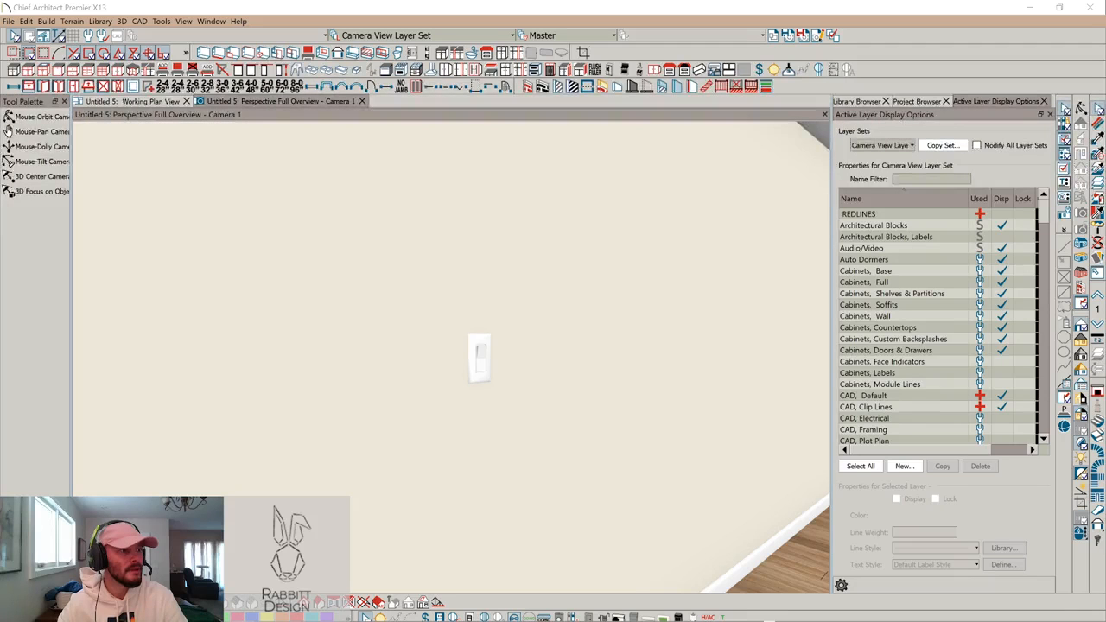
left_click_drag(0, 86, 521, 92)
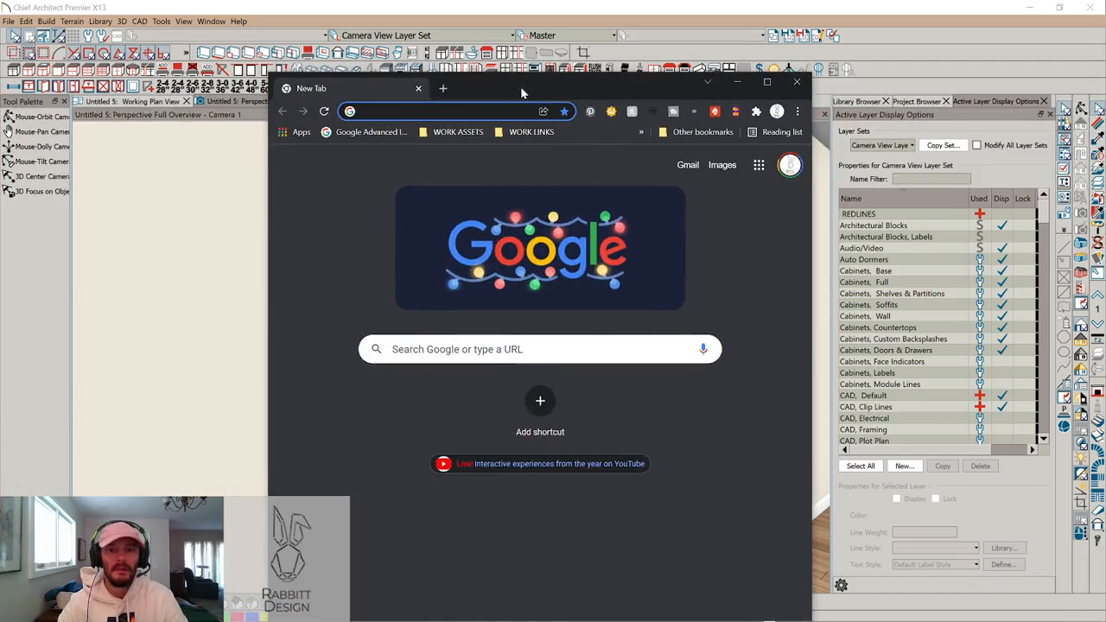
left_click(766, 84)
type("ama")
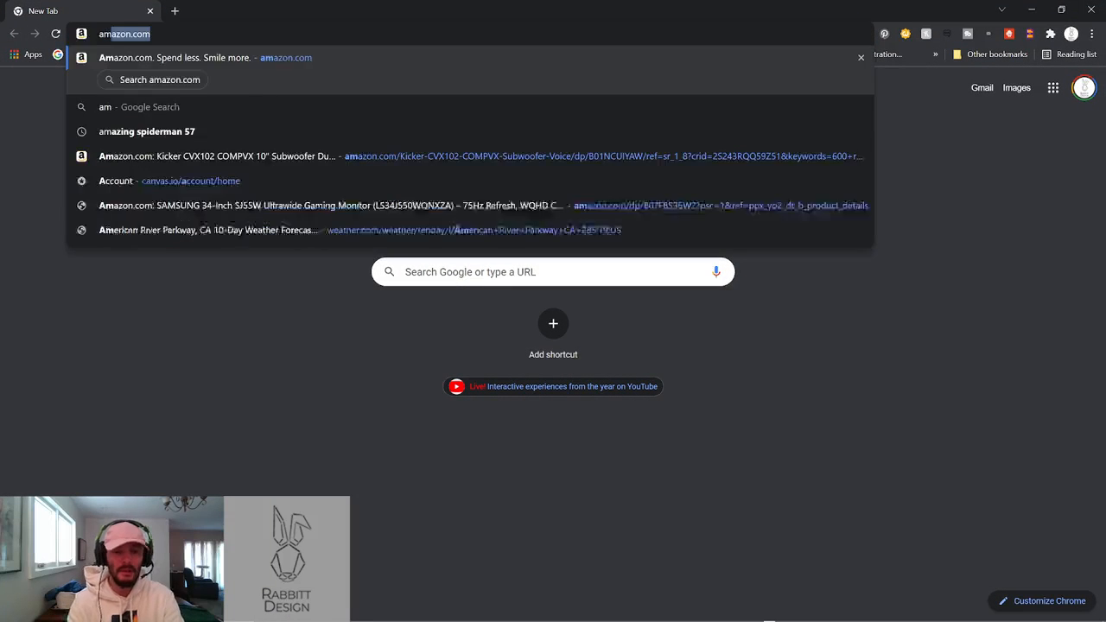
key("Return")
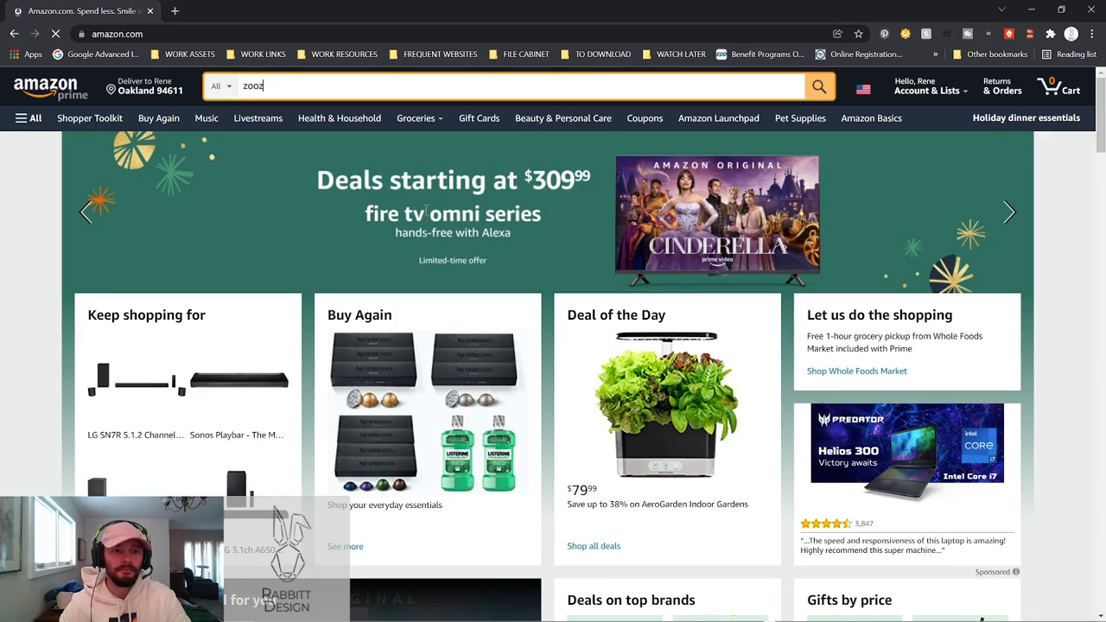
Search Amazon for "zooz" and examine the product page of the Zooz 700 Series scene controller ZEN32
type("zooz")
key("Return")
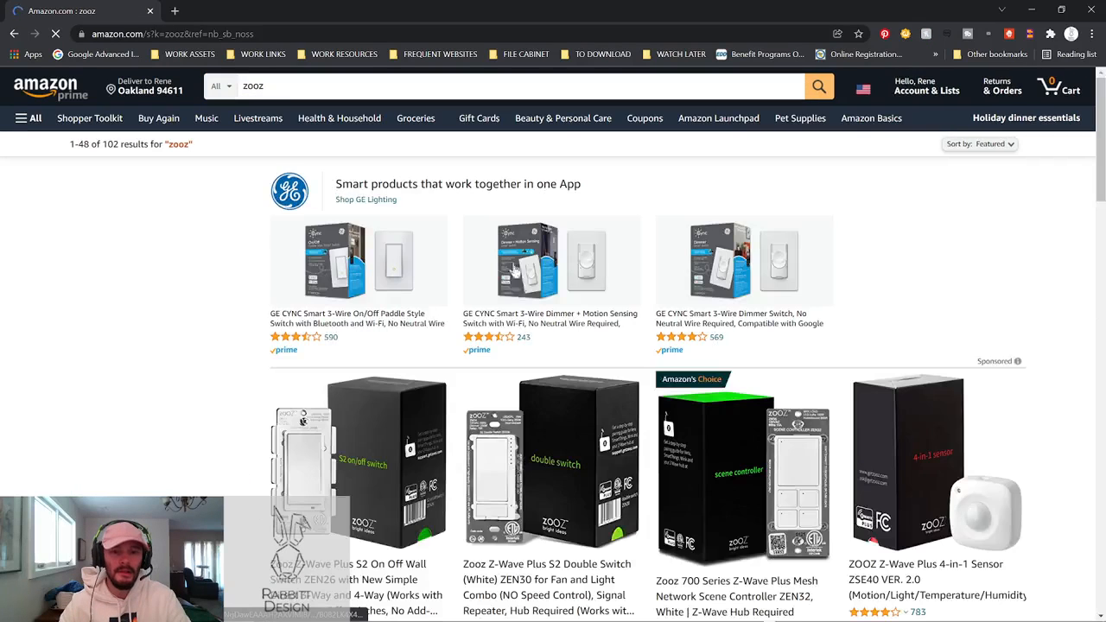
scroll(731, 463, "down", 1)
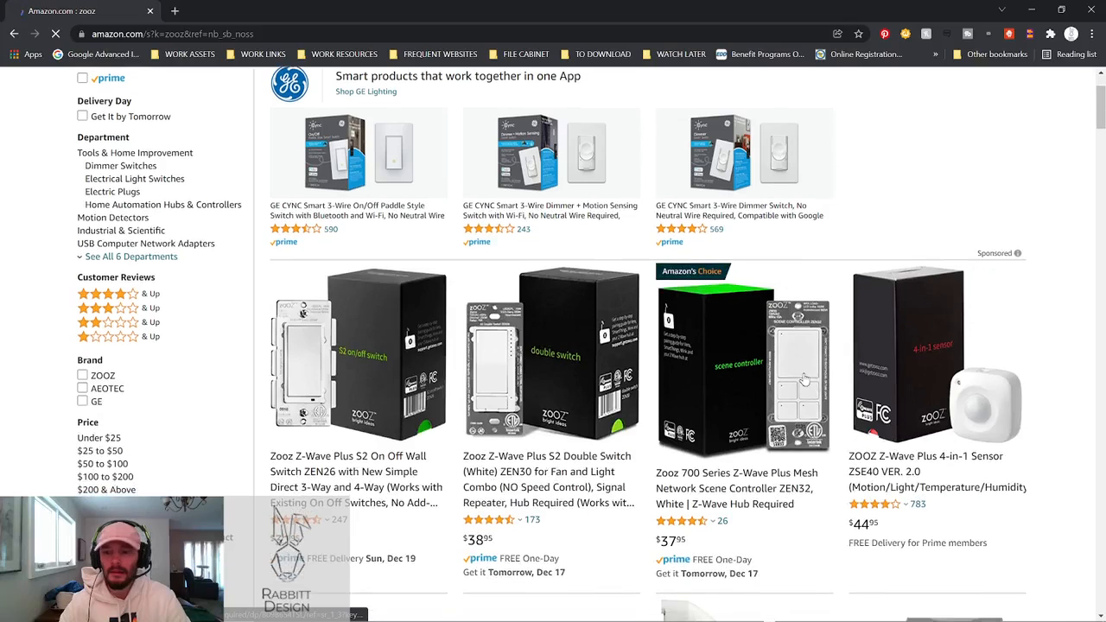
left_click(803, 381)
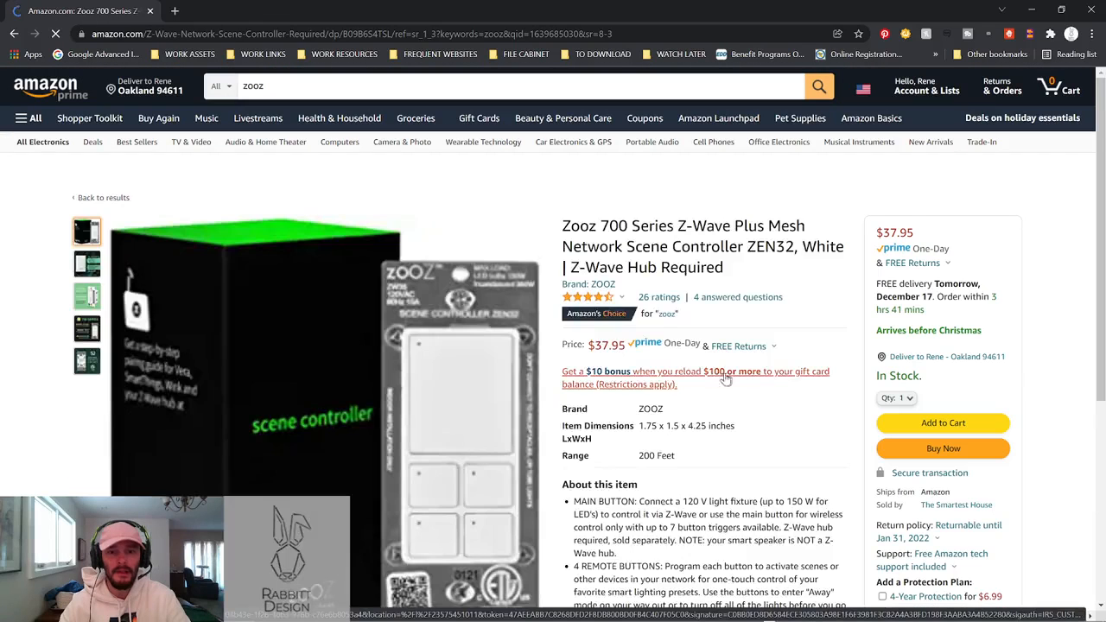
scroll(458, 369, "down", 1)
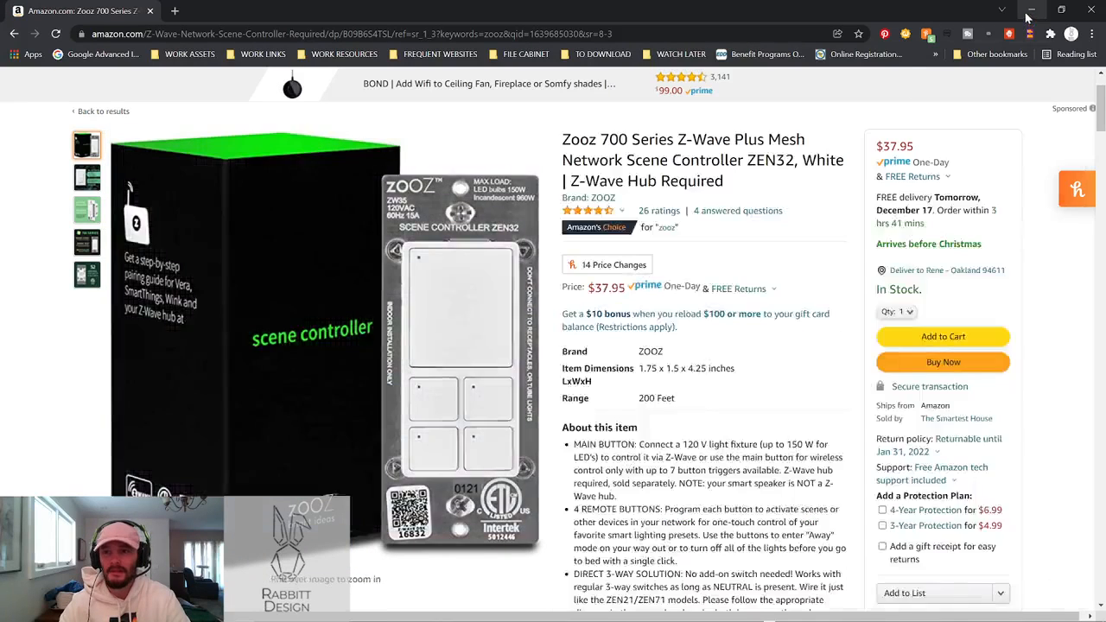
Return to Chief Architect and examine the wall switch up close in the perspective overview
left_click(1031, 10)
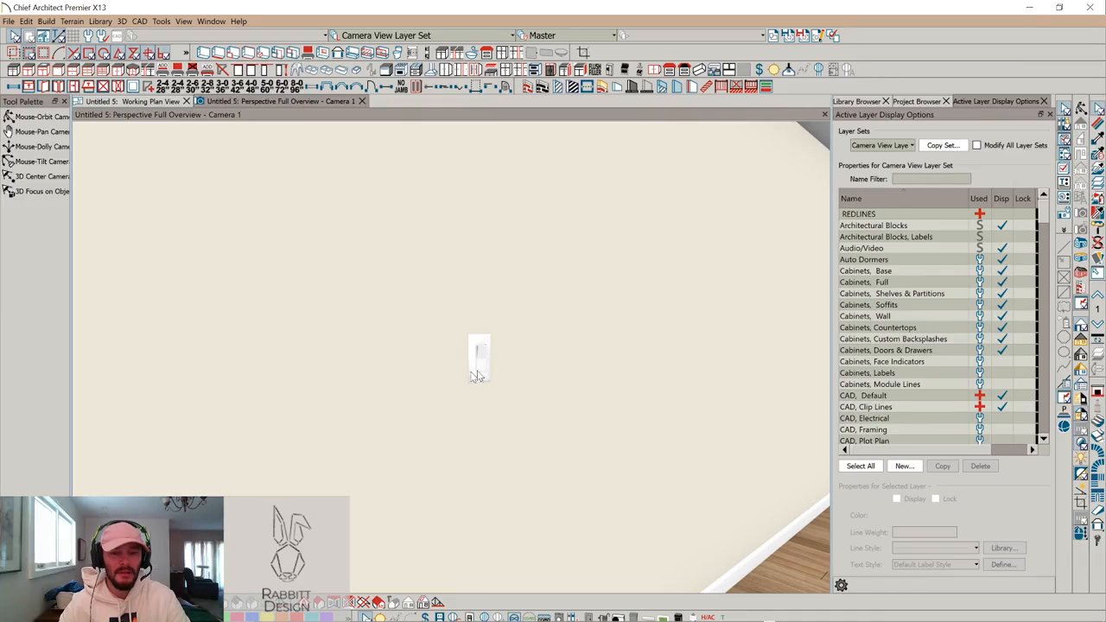
scroll(482, 351, "up", 2)
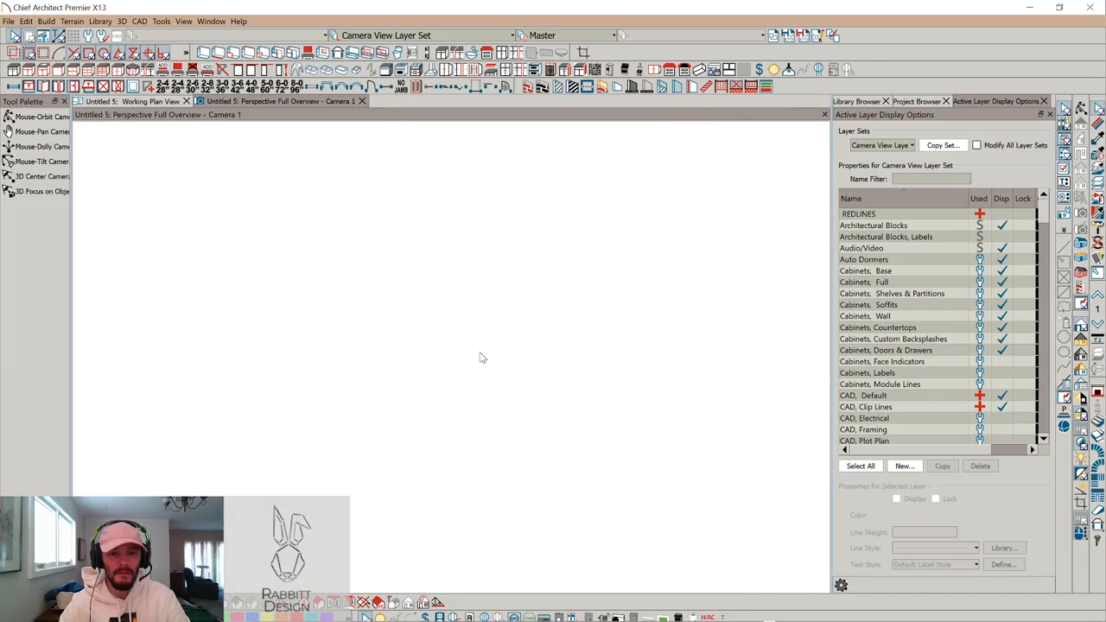
middle_click_drag(479, 357, 587, 54)
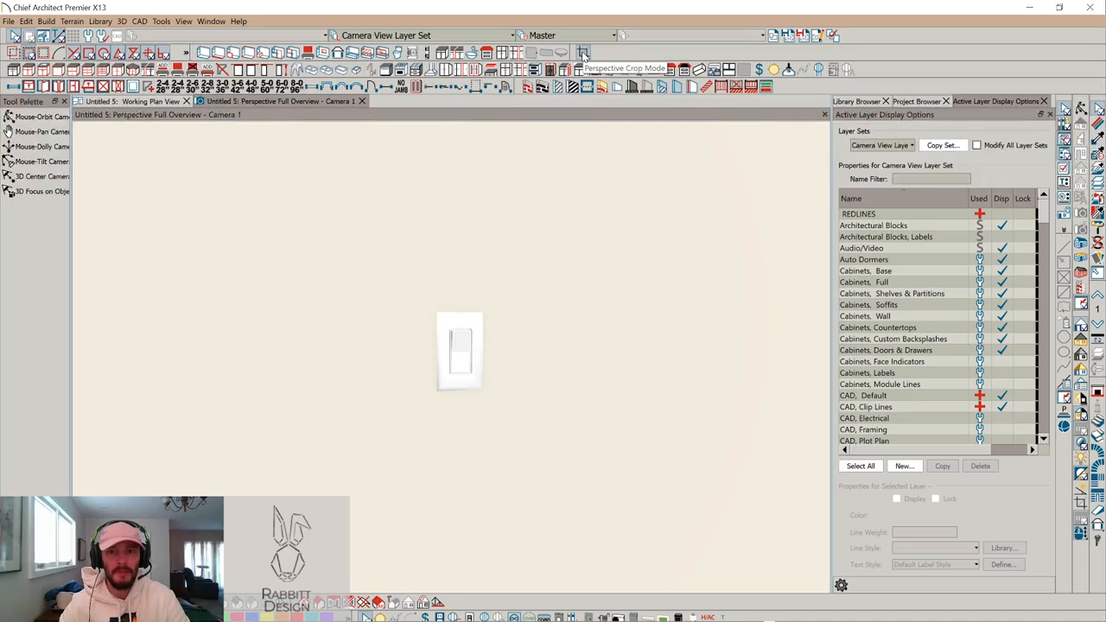
middle_click_drag(474, 328, 511, 303)
In the working plan view, turn off the display of the "Cameras, Perspective Overview" layer to hide the camera symbol
left_click(145, 102)
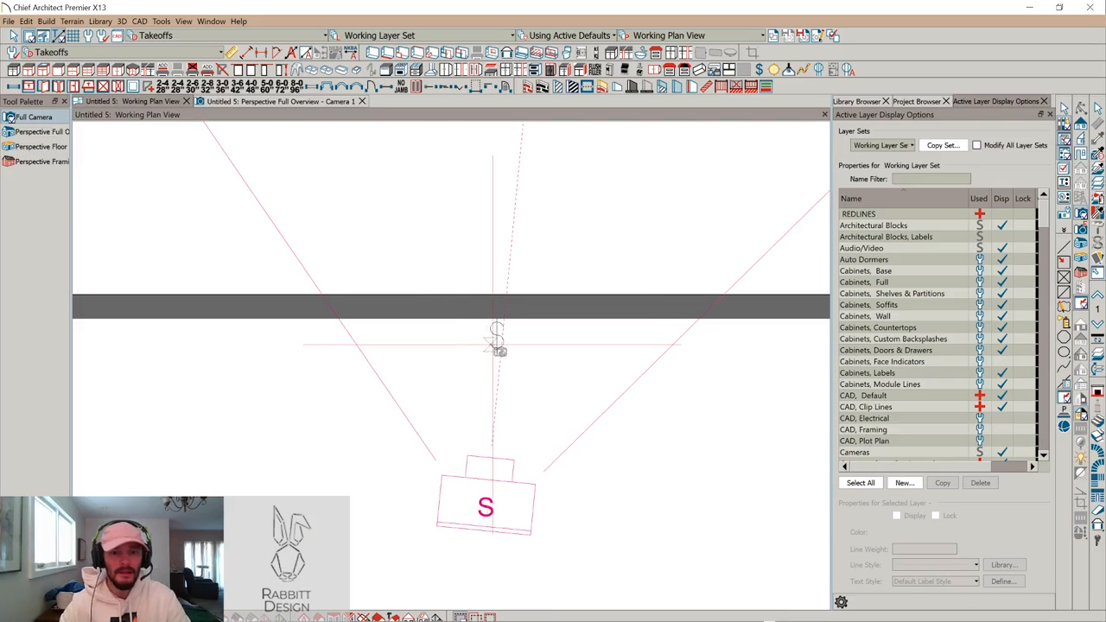
left_click(498, 344)
scroll(612, 341, "down", 2)
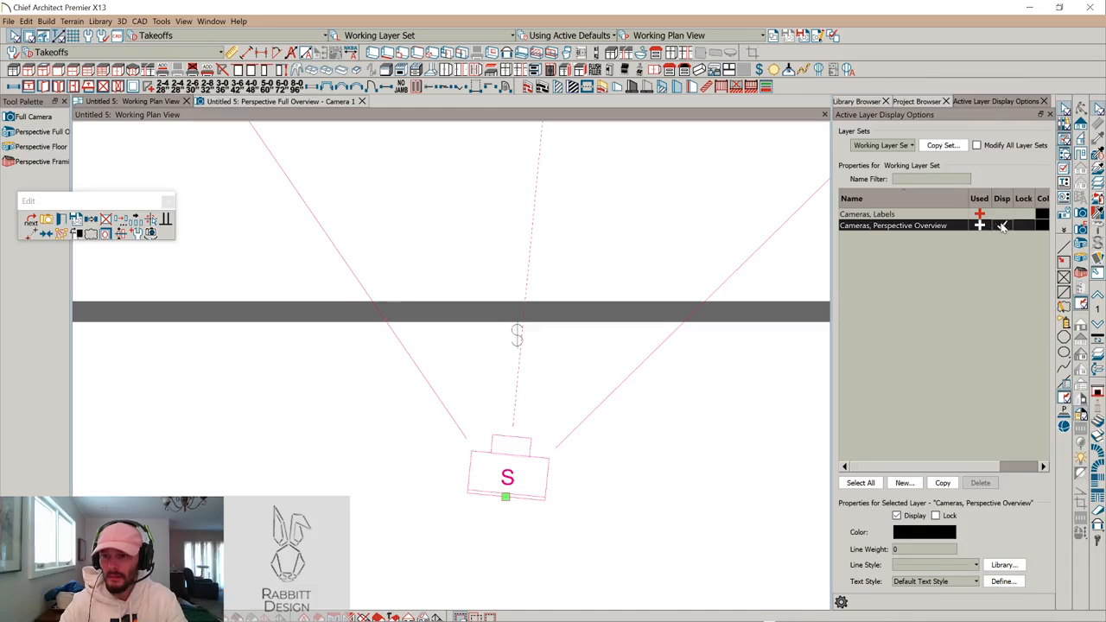
scroll(579, 318, "down", 1)
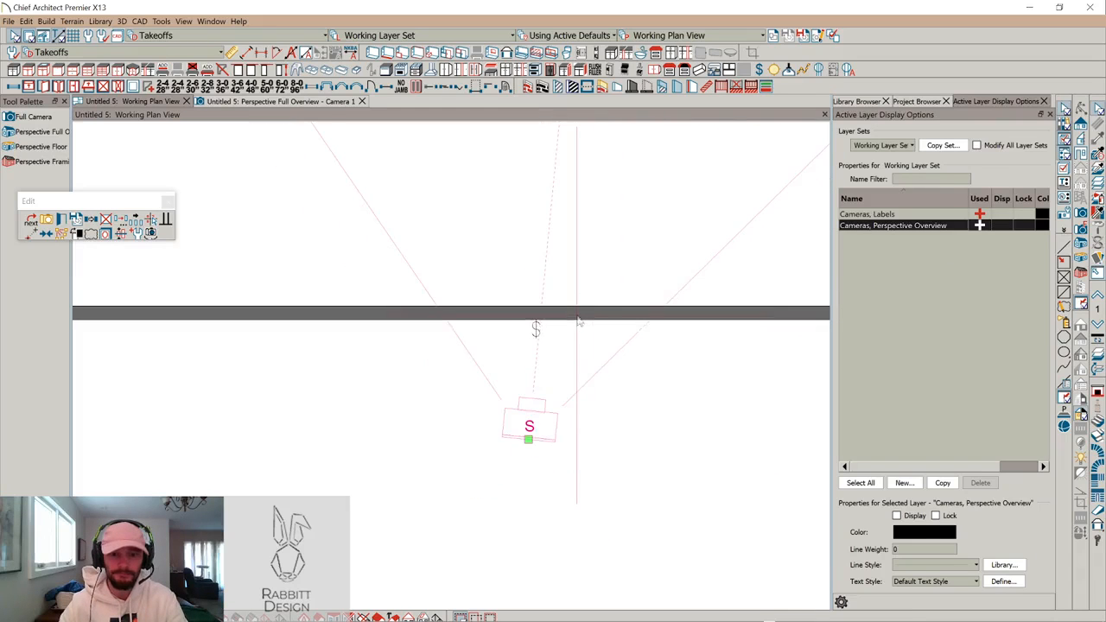
left_click(674, 380)
left_click(677, 385)
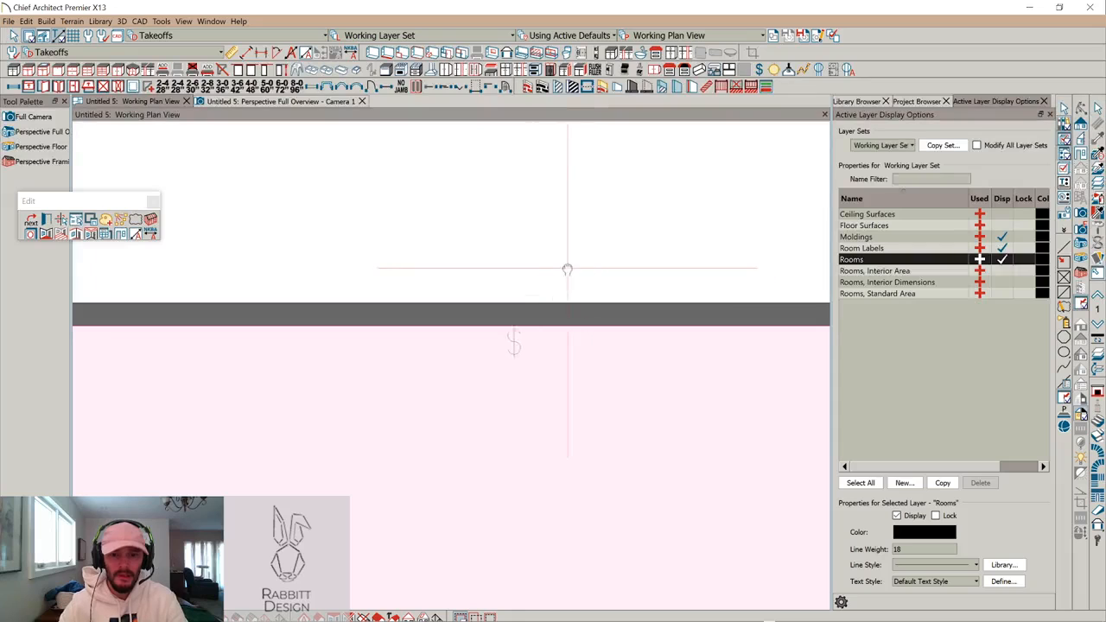
Set the decorator switch's symbol placement to Floor Mounted and move the switch off the wall into the room
scroll(502, 325, "up", 1)
left_click(497, 326)
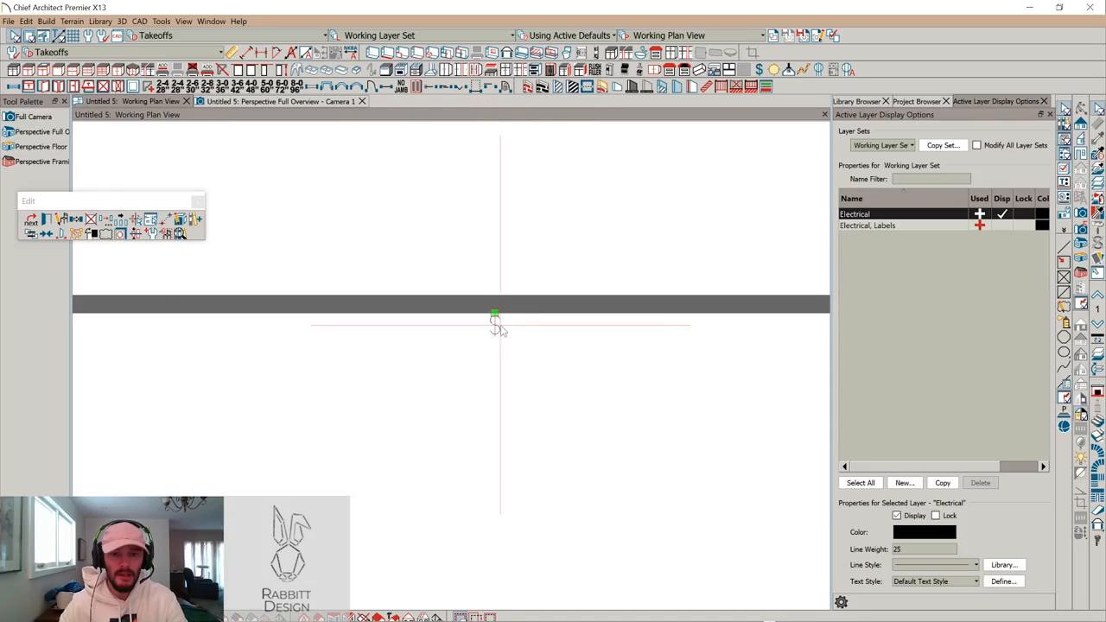
left_click(64, 221)
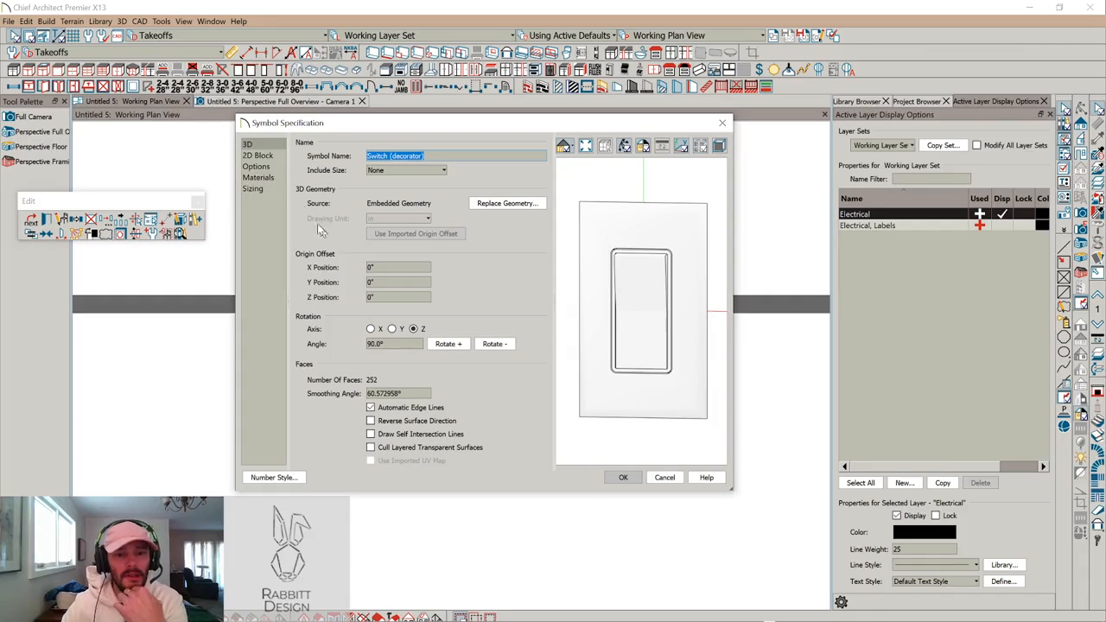
left_click(257, 167)
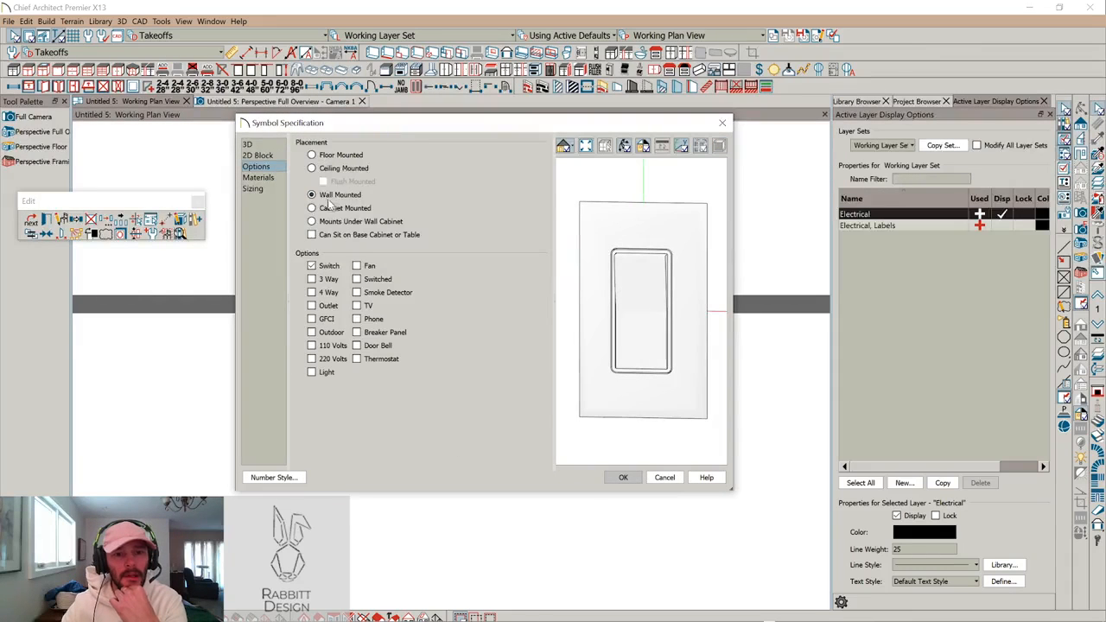
left_click(322, 153)
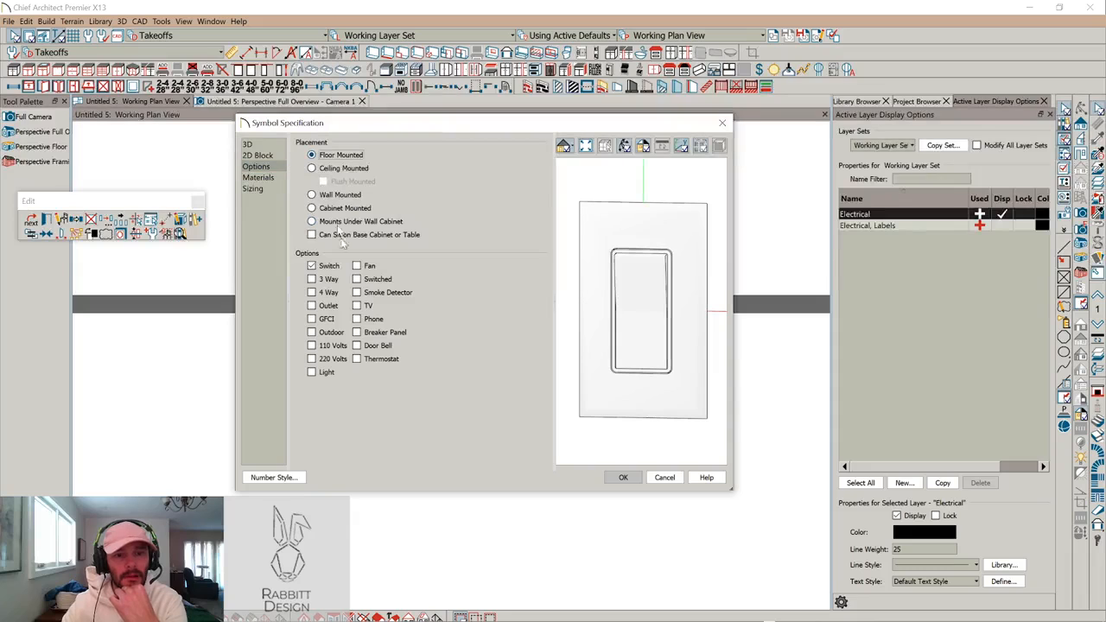
left_click(623, 477)
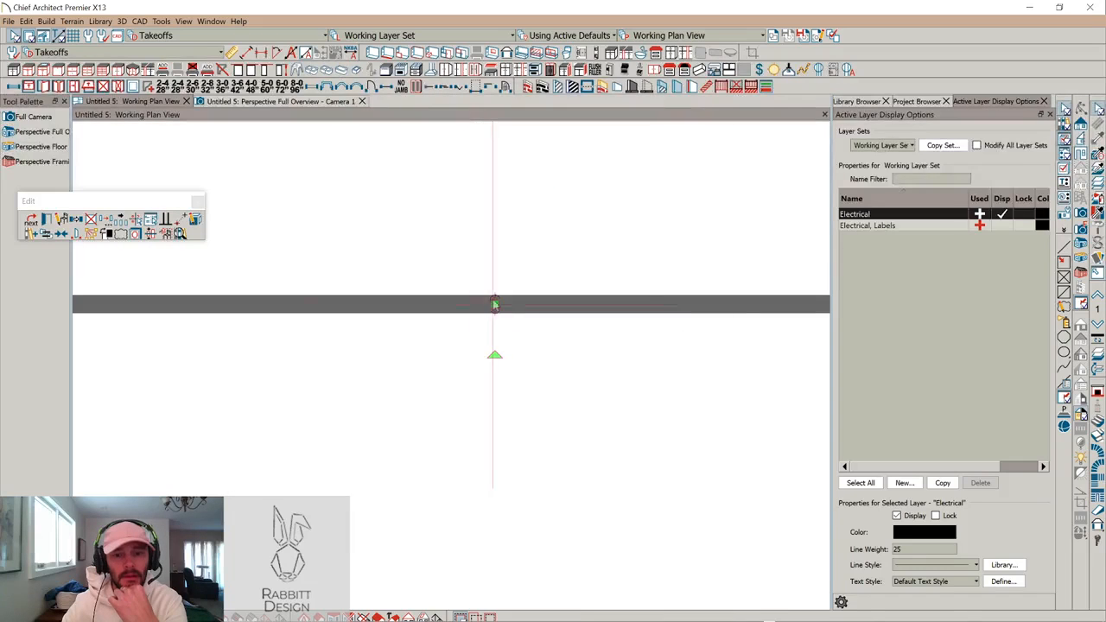
left_click_drag(494, 303, 492, 407)
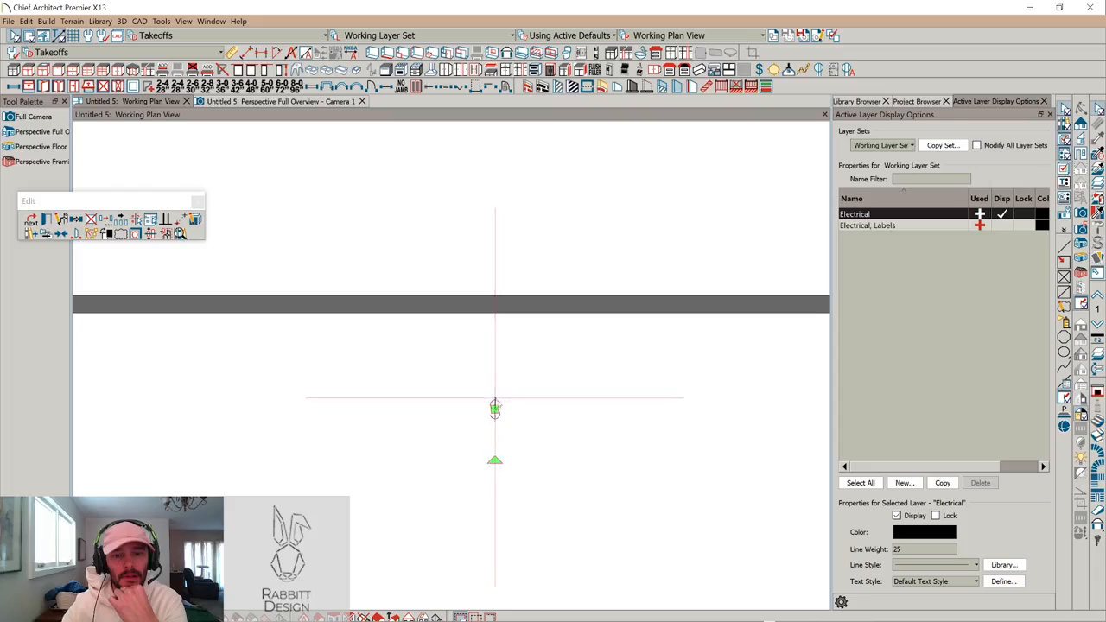
Delete the room's exterior walls, keeping only the switch in the plan
scroll(504, 384, "down", 2)
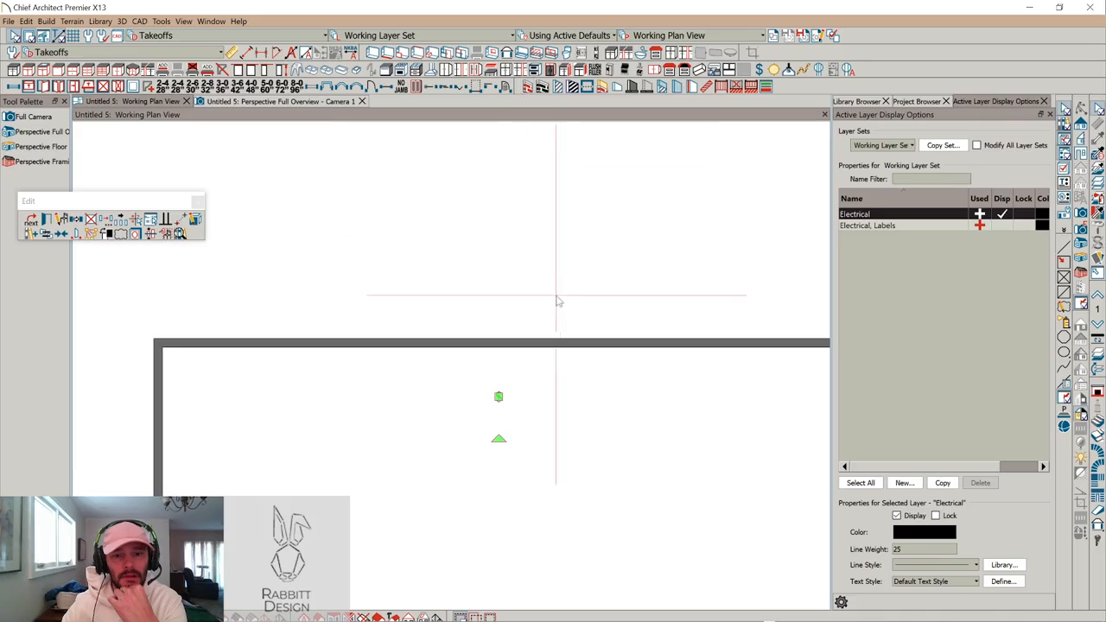
left_click(574, 343)
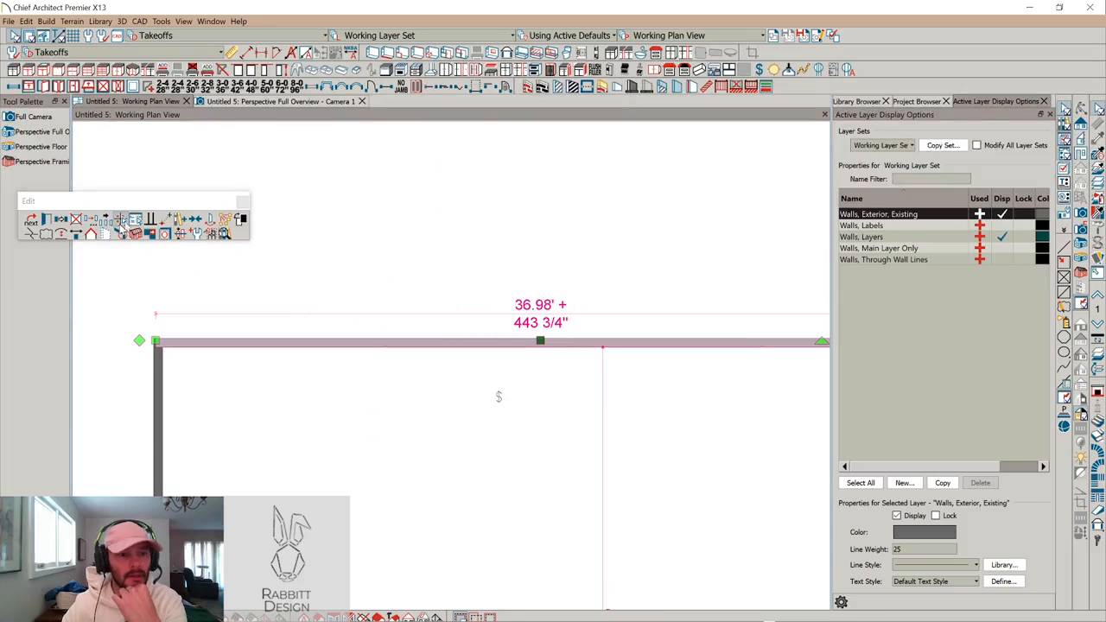
left_click(116, 220)
left_click(46, 221)
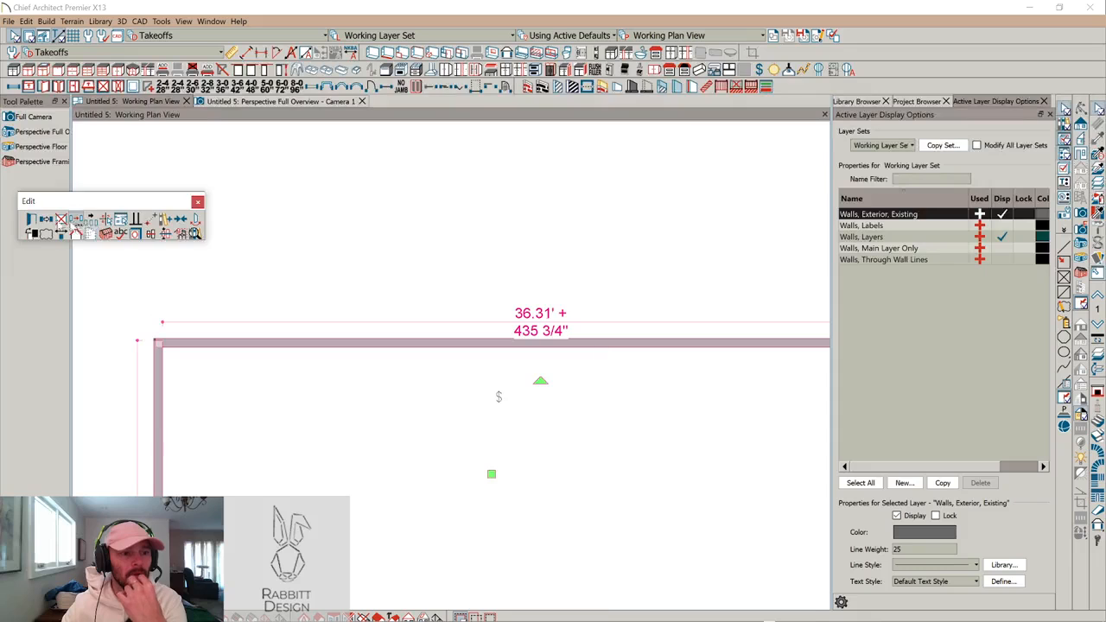
key("Delete")
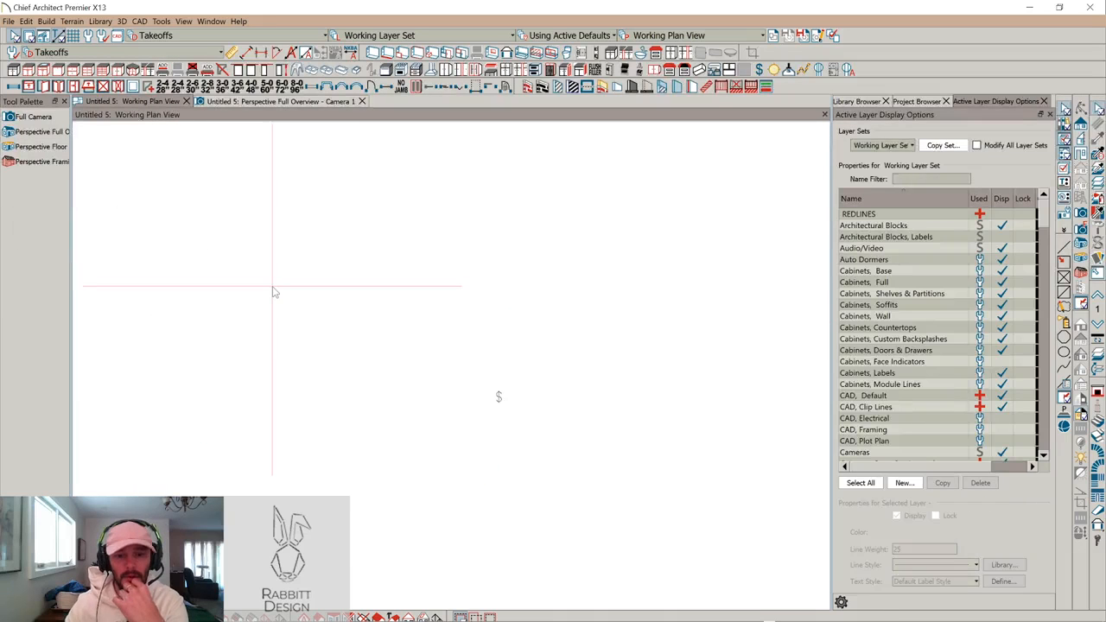
In the perspective overview, find "costa" in the library and apply Rabs-Costa Rica-Garza as the backdrop behind the switch
left_click(292, 102)
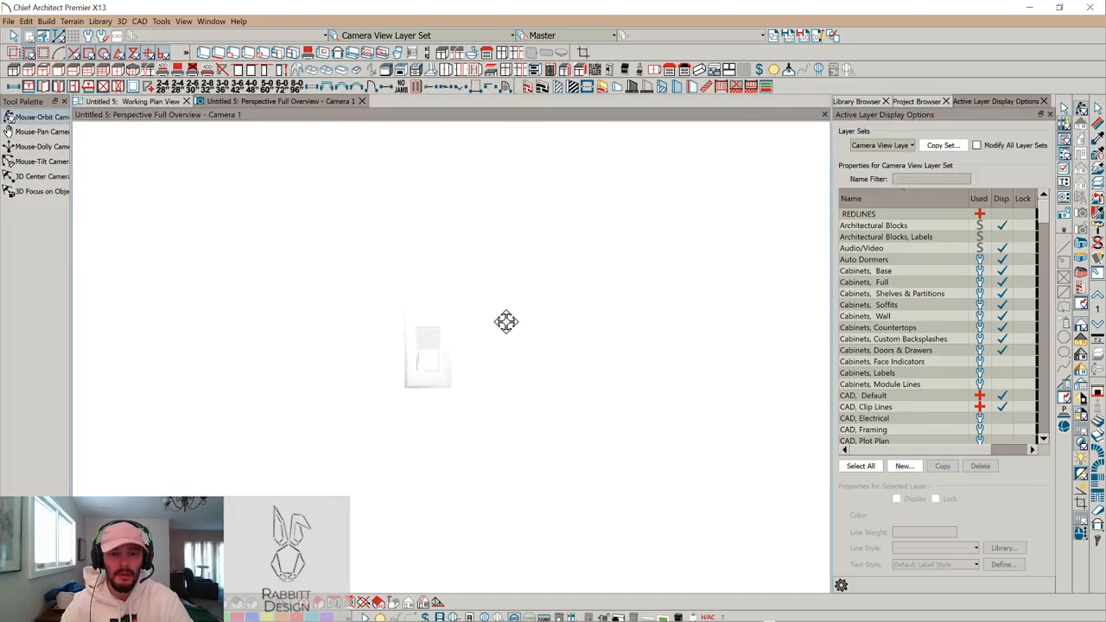
middle_click_drag(506, 322, 506, 322)
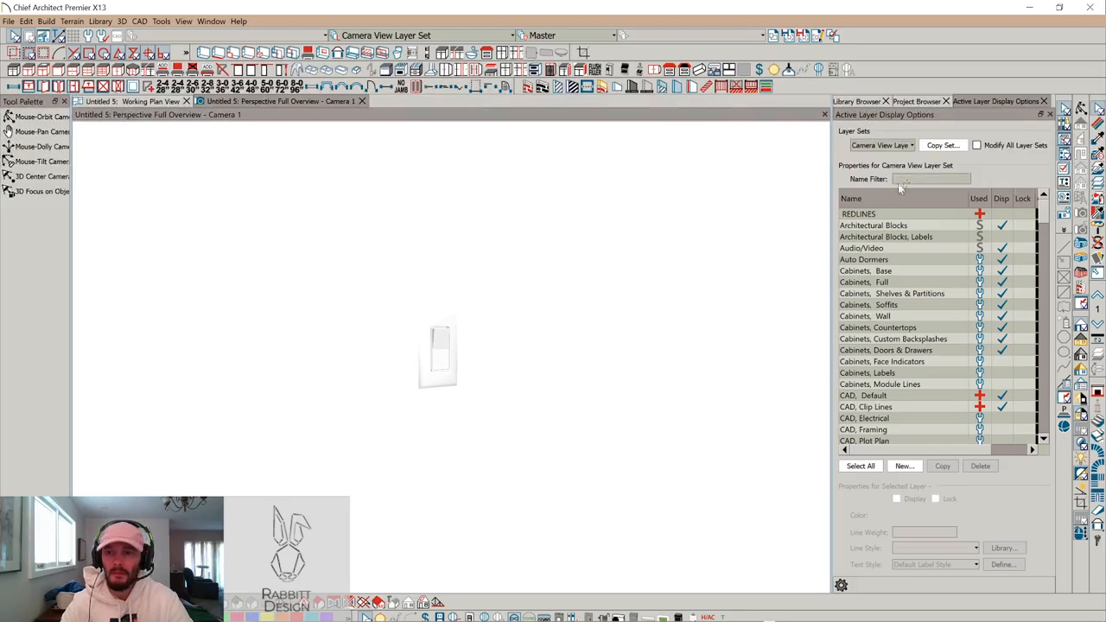
left_click(859, 103)
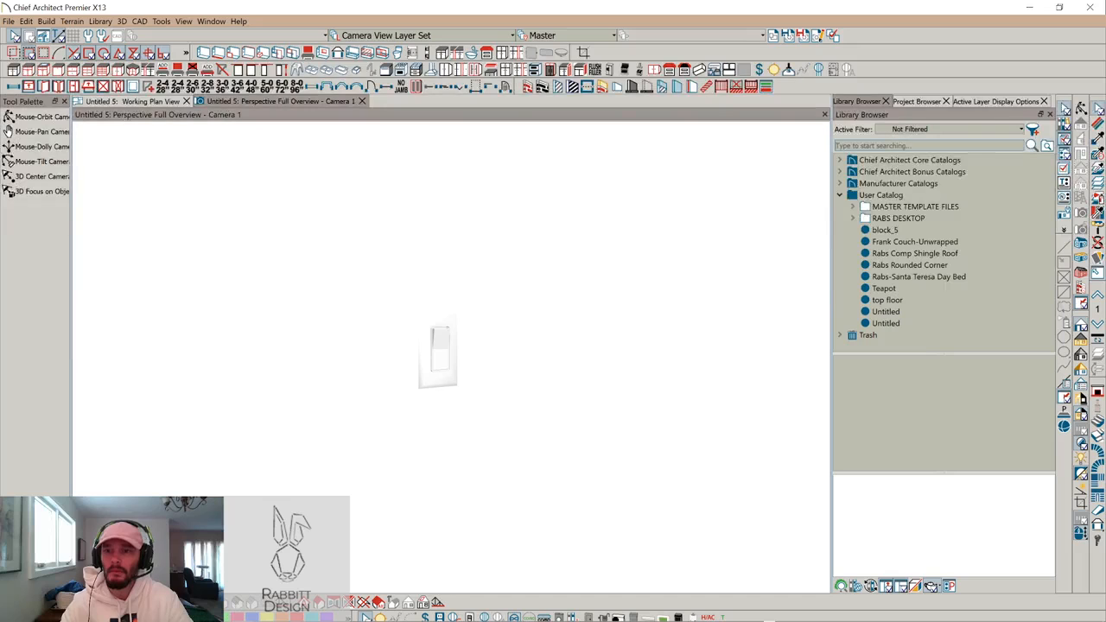
type("costa")
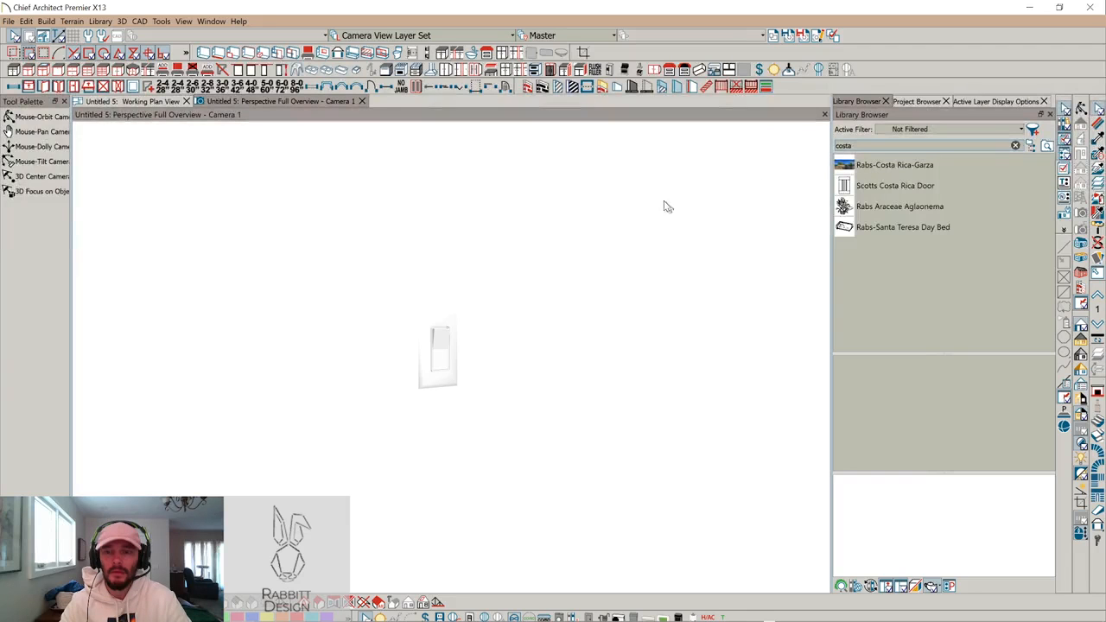
left_click(836, 166)
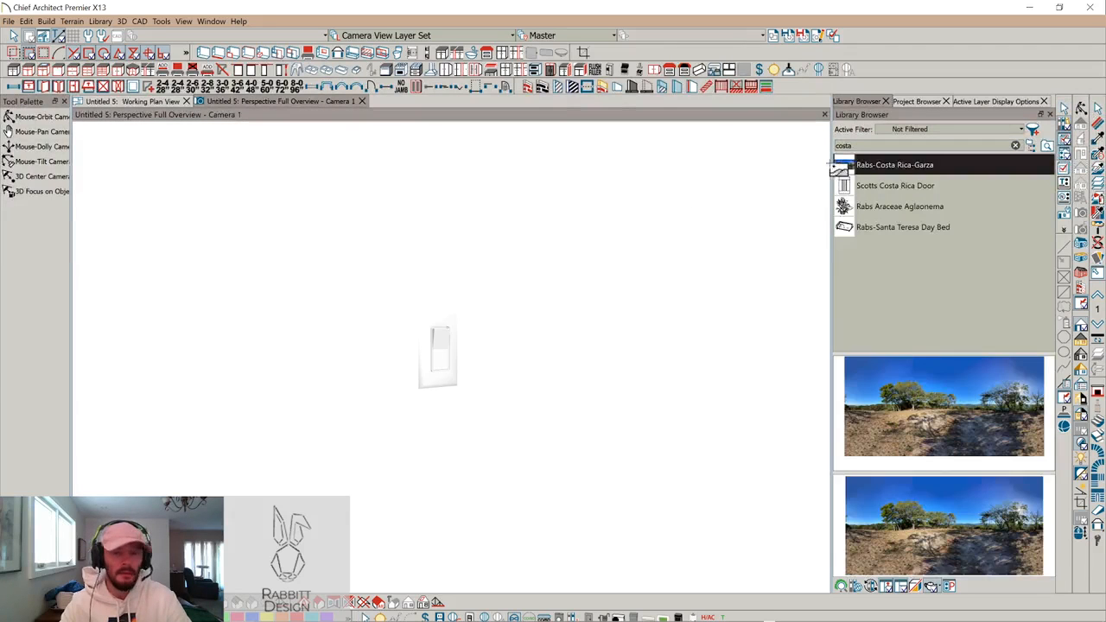
left_click(537, 169)
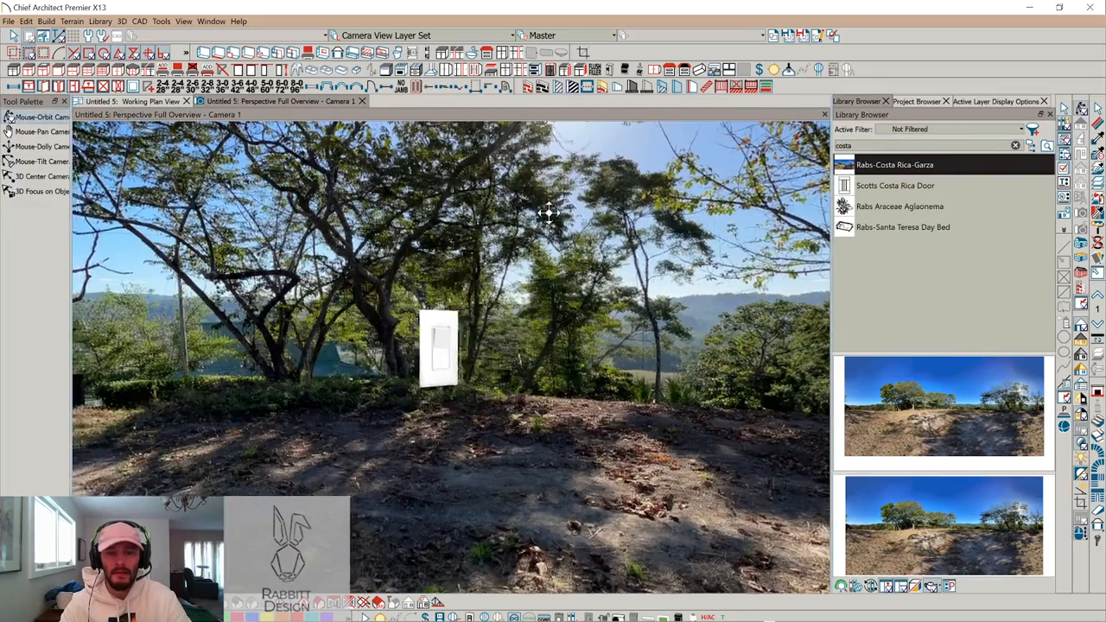
Examine the free-standing switch against the backdrop from several angles and enable Perspective Crop Mode
left_click_drag(549, 213, 495, 381)
scroll(497, 385, "up", 1)
scroll(496, 385, "down", 4)
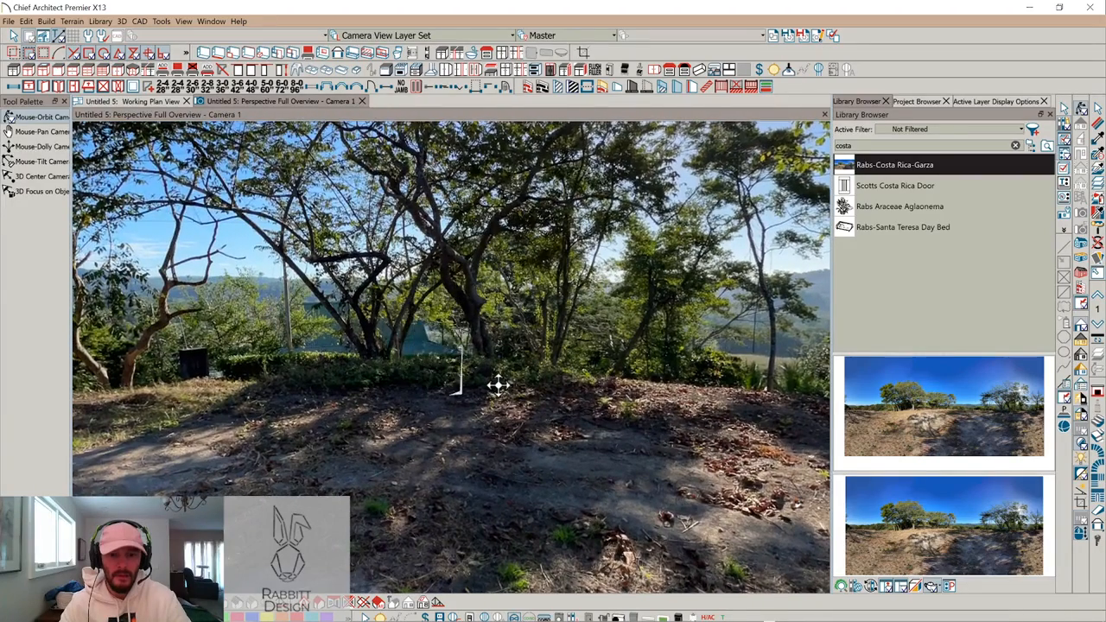
scroll(497, 380, "up", 4)
key("space")
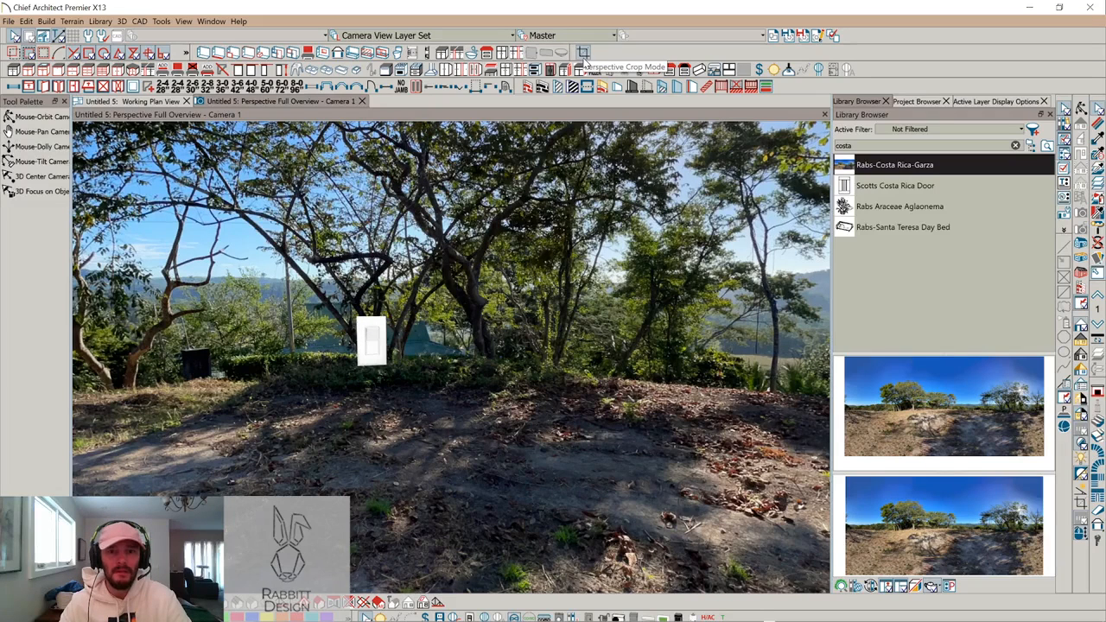
left_click(584, 54)
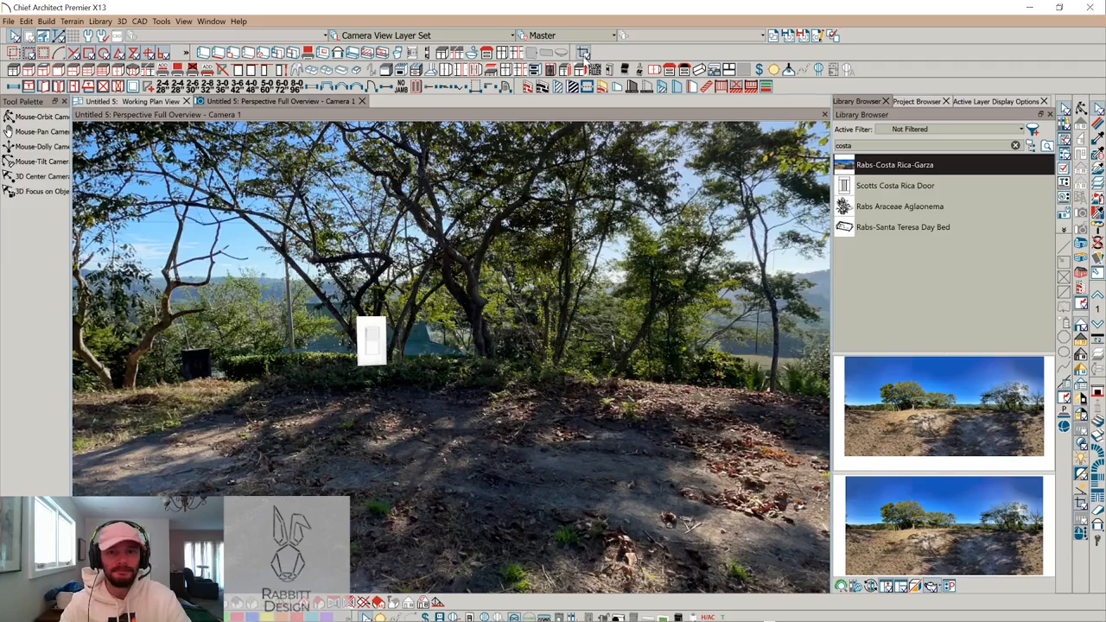
Close the perspective overview camera and return to the working plan view
key("space")
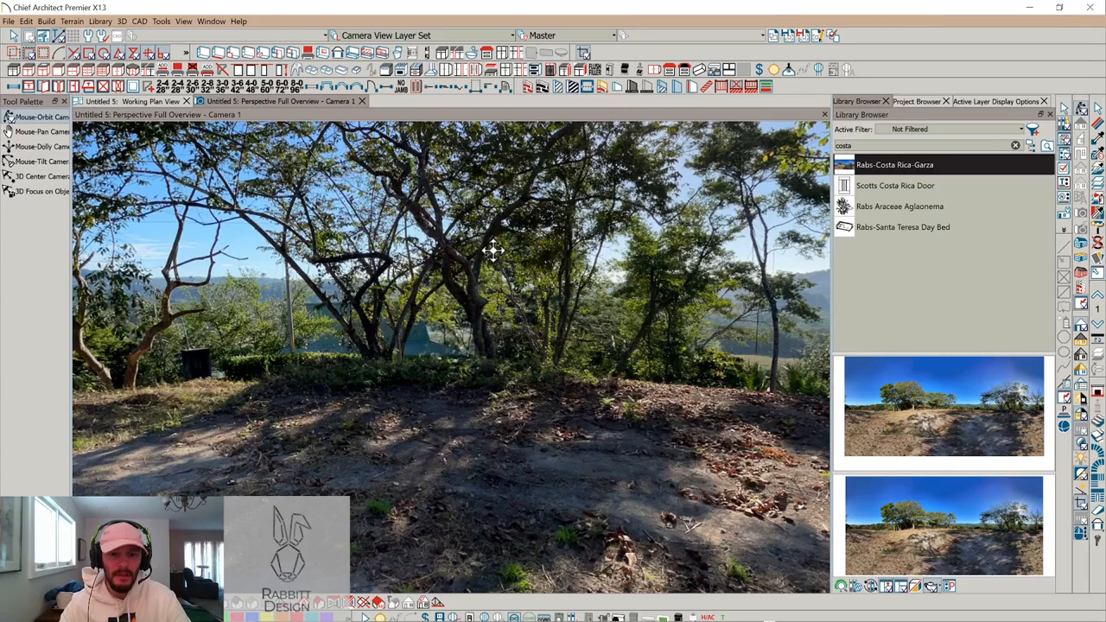
mouse_move(497, 251)
left_mouse_down()
mouse_move(504, 265)
mouse_move(509, 255)
left_mouse_up()
key("Up")
key("Up")
key("Up")
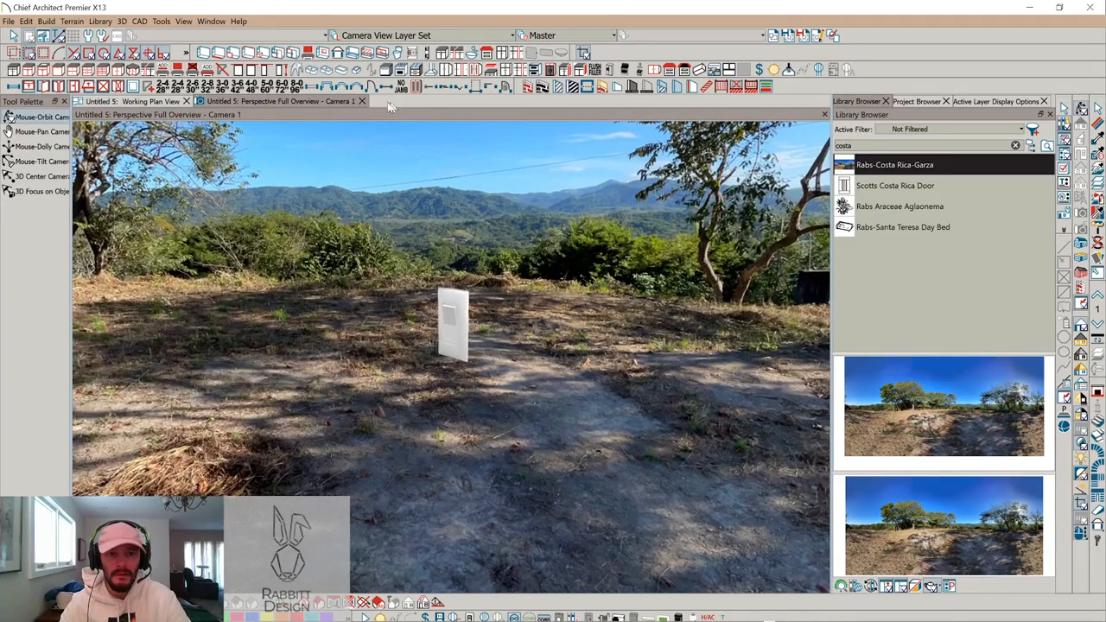
left_click(363, 101)
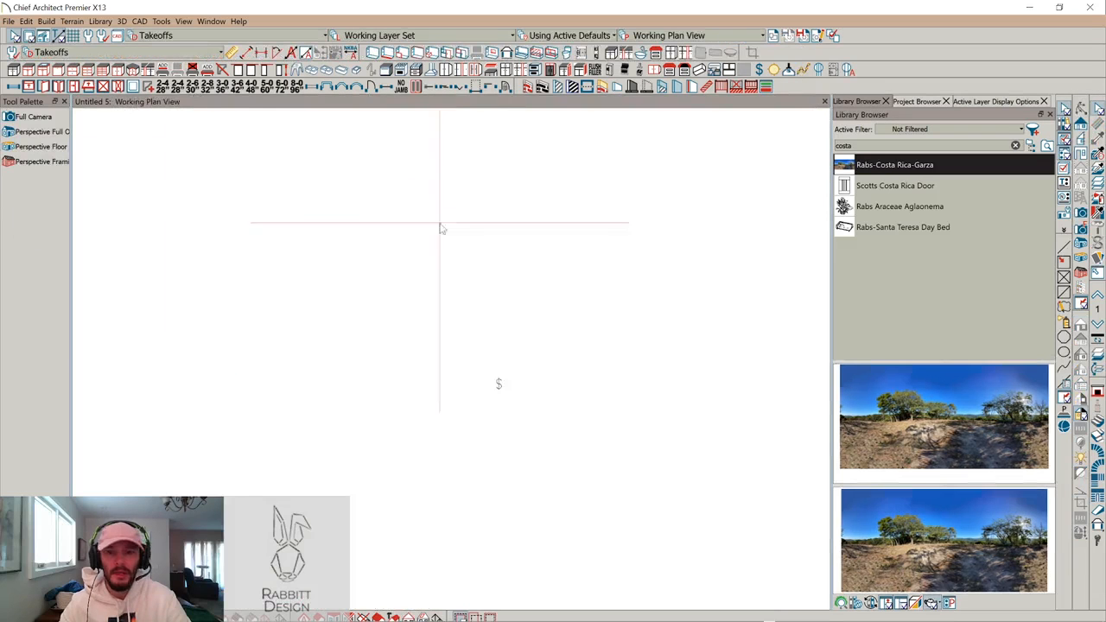
Create a full camera aimed at the switch in the plan, enable Perspective Crop Mode and frame the switch close up
left_click(1081, 214)
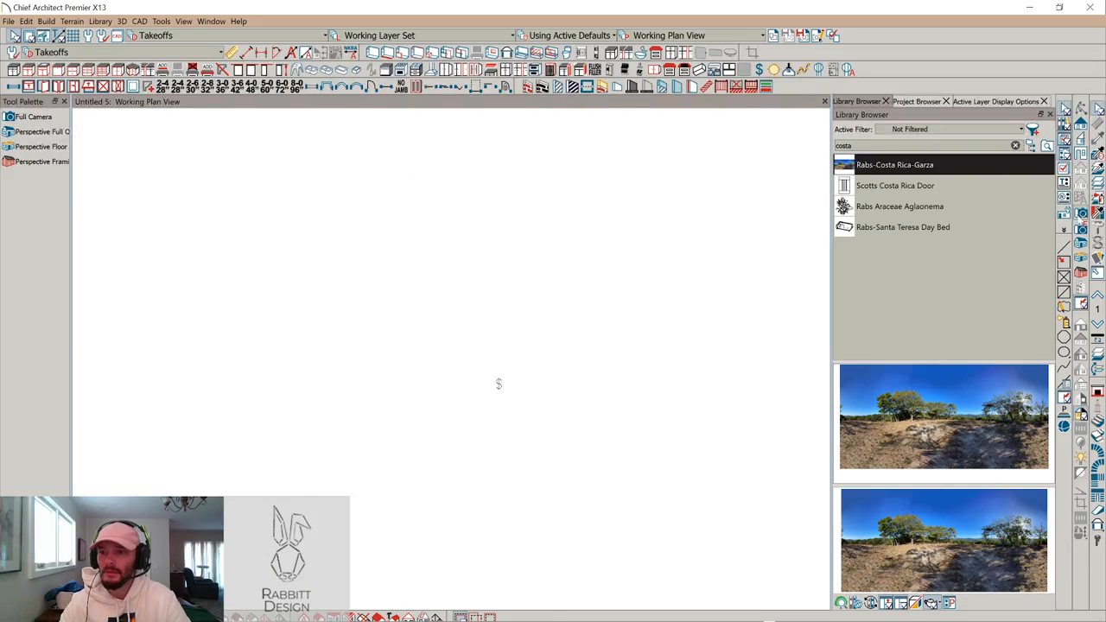
left_click_drag(511, 465, 498, 412)
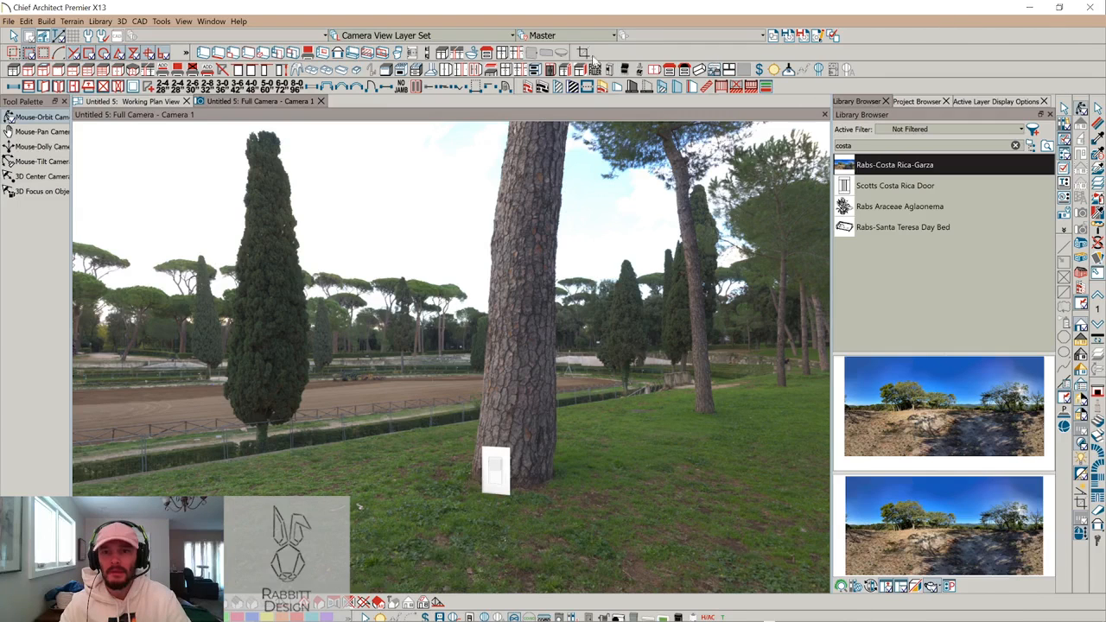
left_click(584, 53)
mouse_move(548, 388)
left_mouse_down()
mouse_move(562, 392)
mouse_move(549, 394)
left_mouse_up()
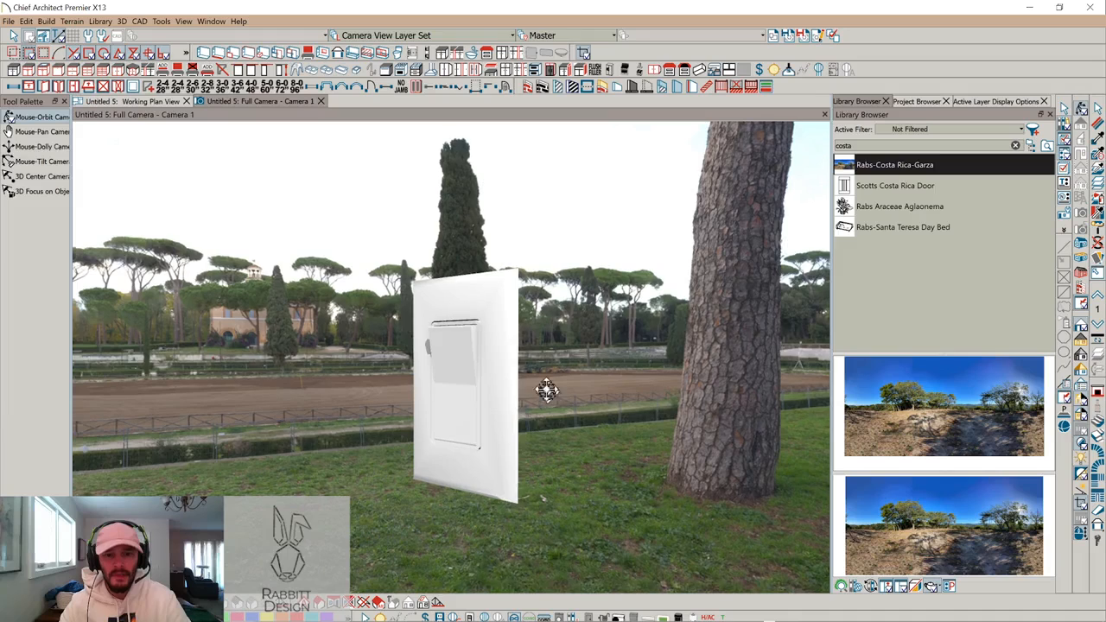
In the switch's Symbol Specification, set the 3D smoothing angle to 0° and inspect the faceted geometry in the preview
key("space")
left_click(466, 346)
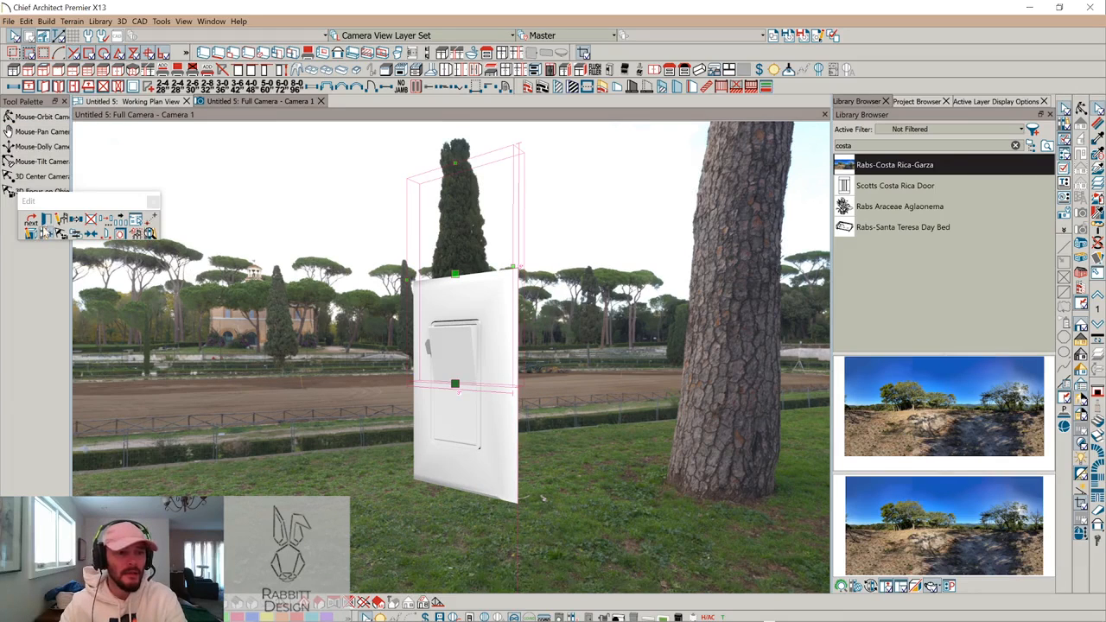
left_click(62, 221)
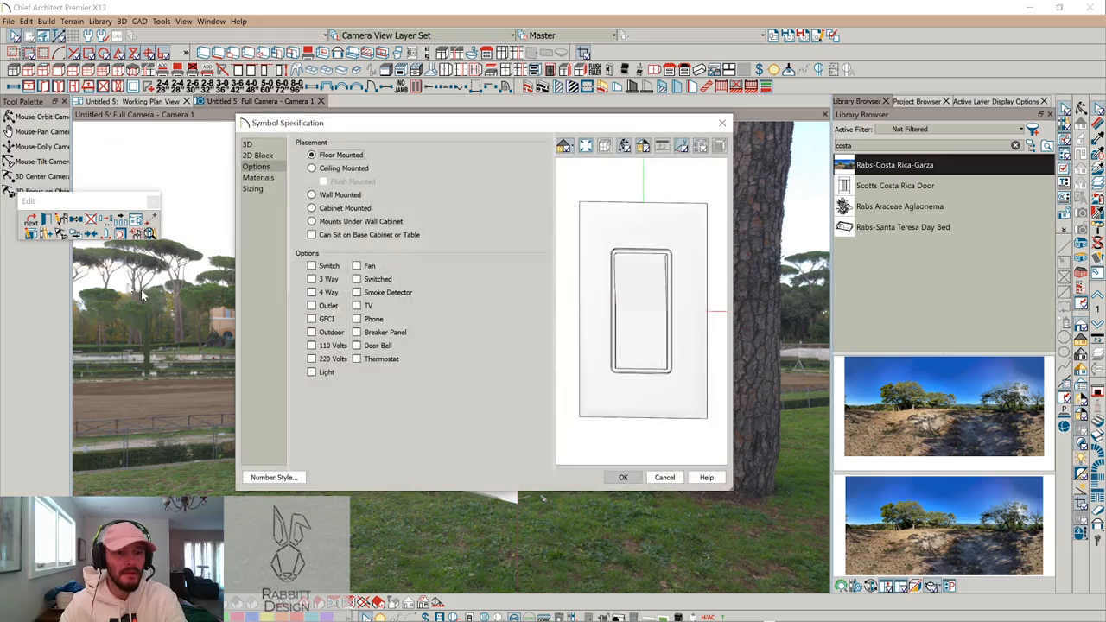
left_click(248, 144)
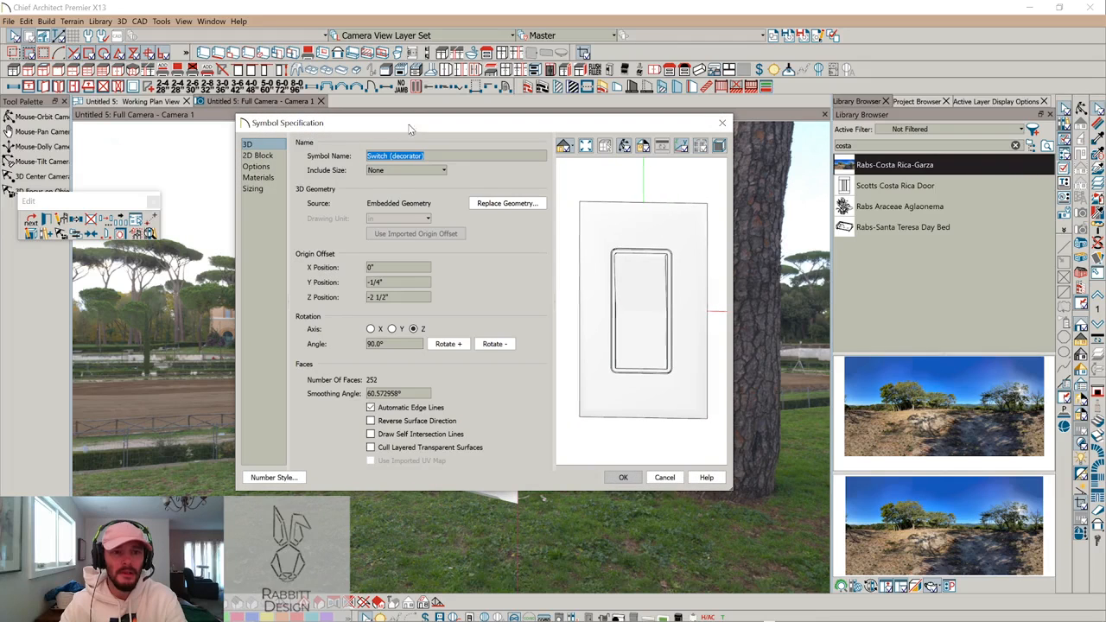
left_click_drag(409, 130, 739, 149)
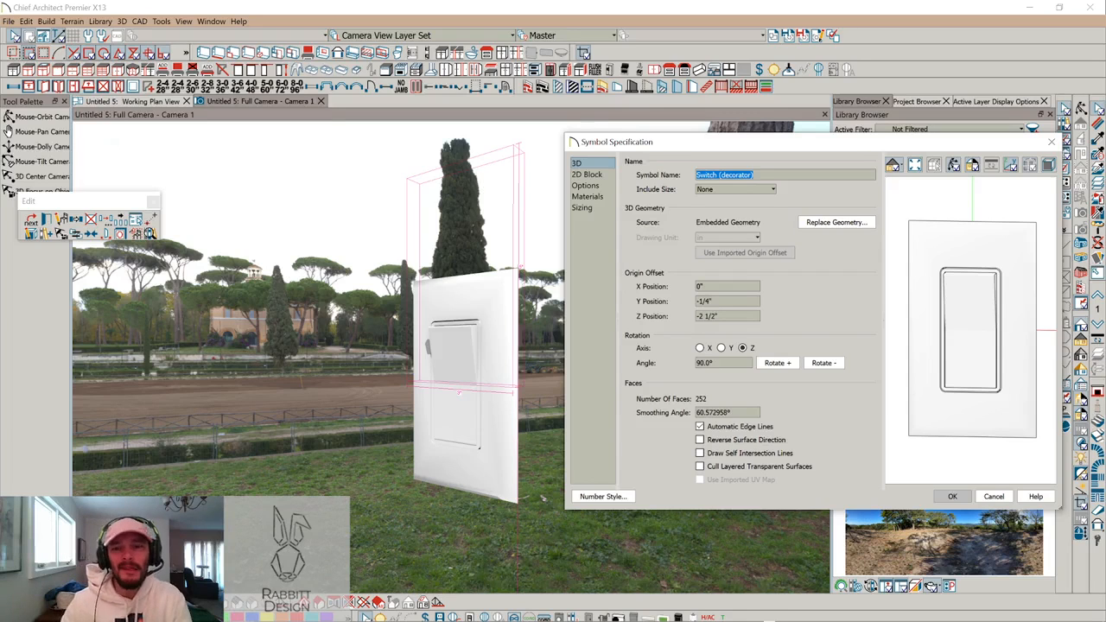
double_click(750, 413)
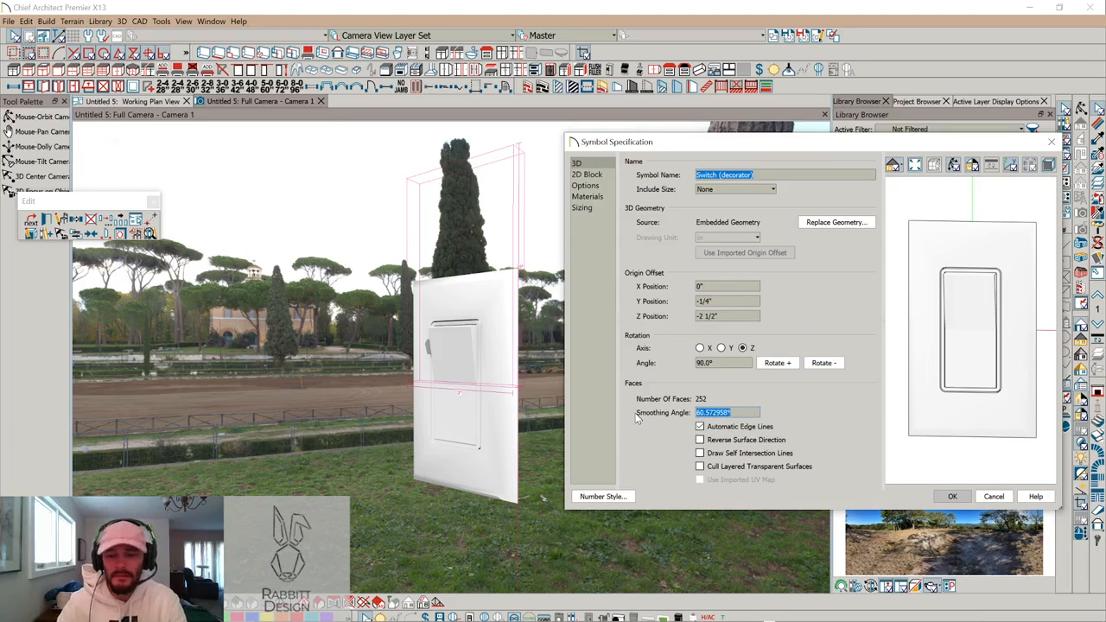
type("0")
key("Tab")
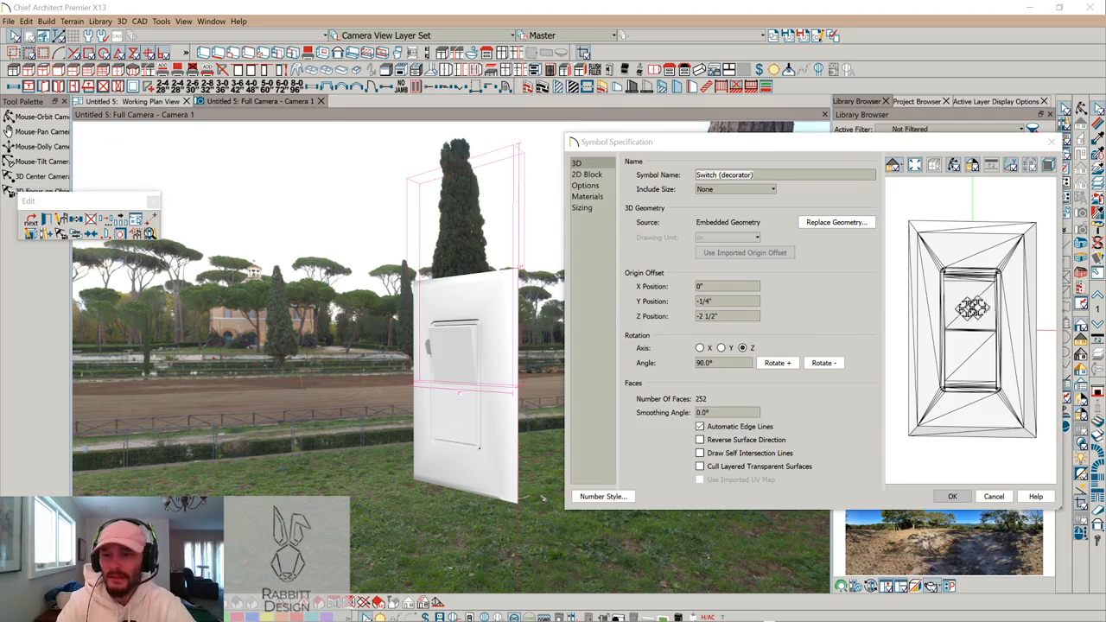
left_click_drag(991, 303, 950, 312)
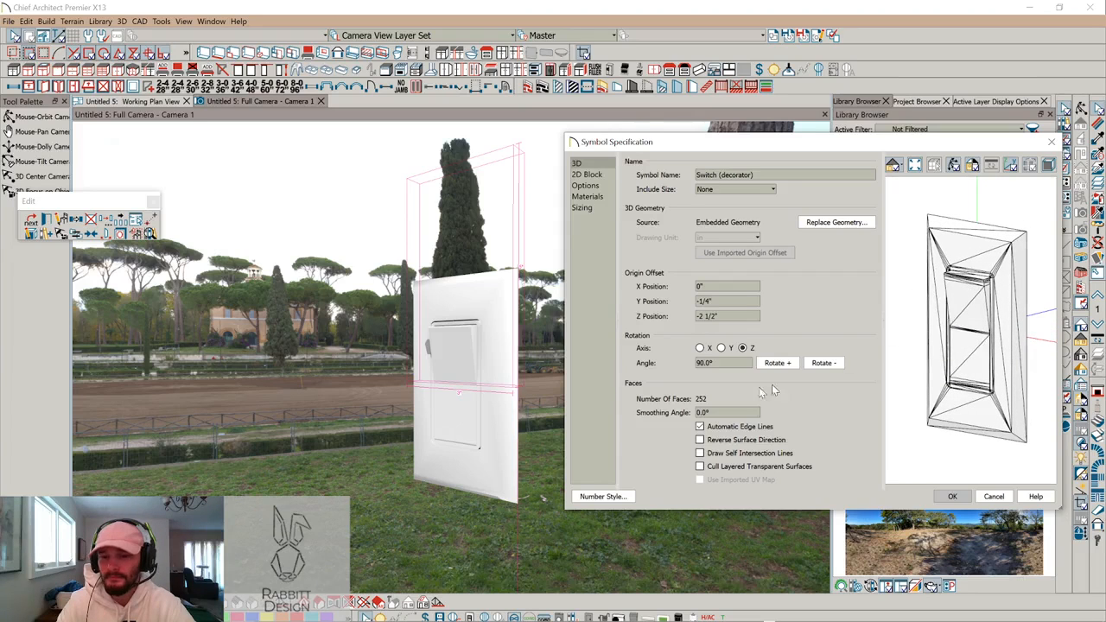
Set the switch symbol's smoothing angle to 60° and inspect the preview at an angle
left_click_drag(727, 410, 665, 420)
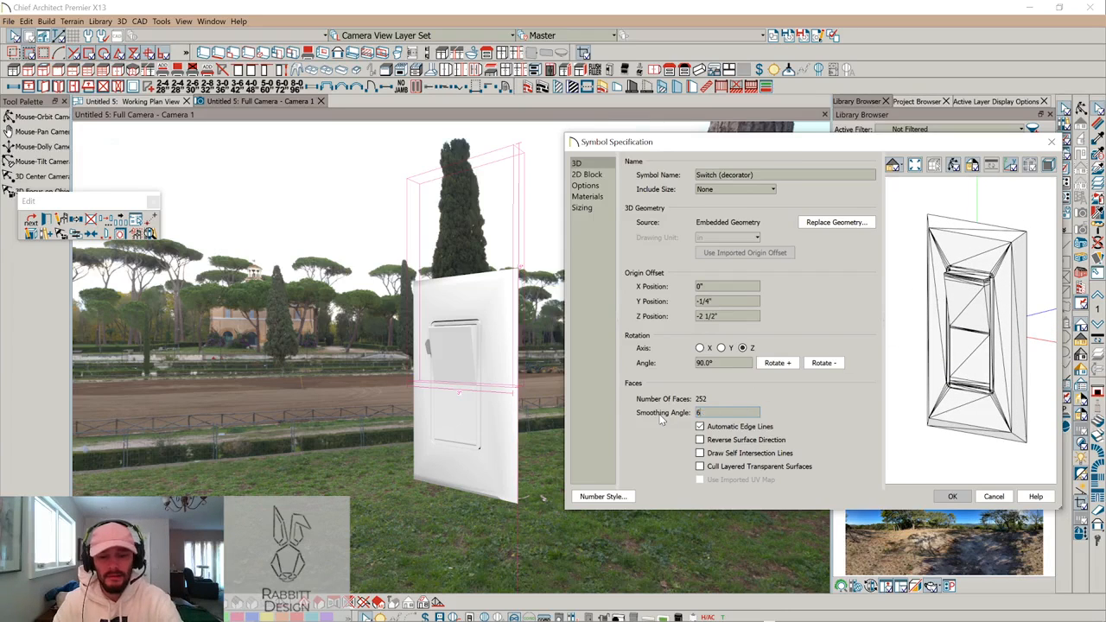
type("60")
key("Tab")
mouse_move(983, 328)
left_mouse_down()
mouse_move(983, 296)
mouse_move(964, 303)
left_mouse_up()
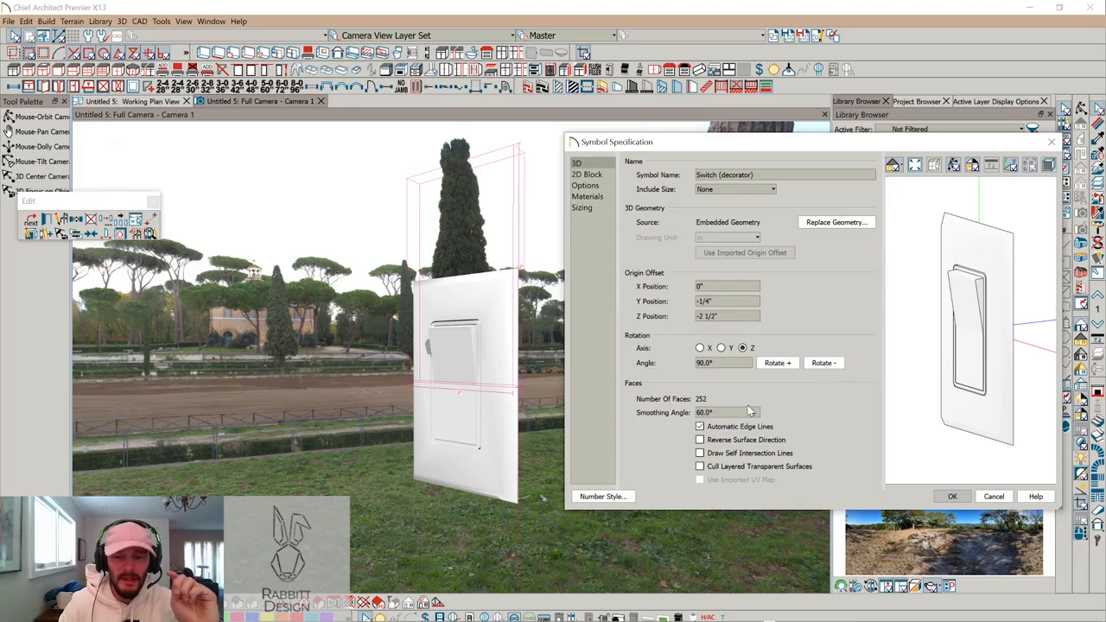
Set the switch symbol's smoothing angle to 80° and apply the specification
double_click(702, 412)
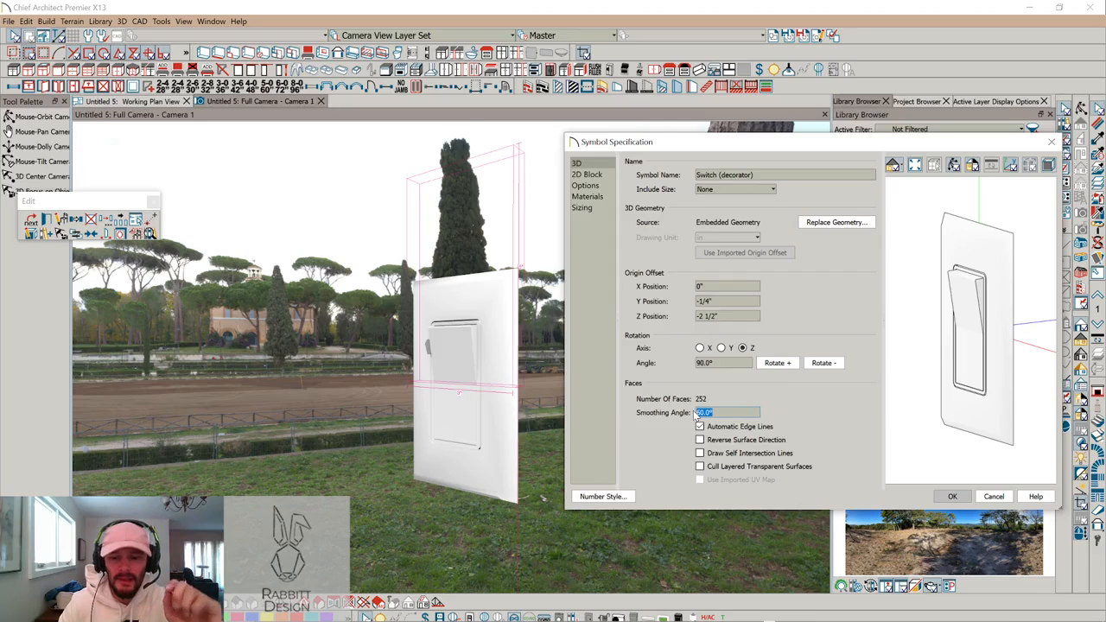
type("80")
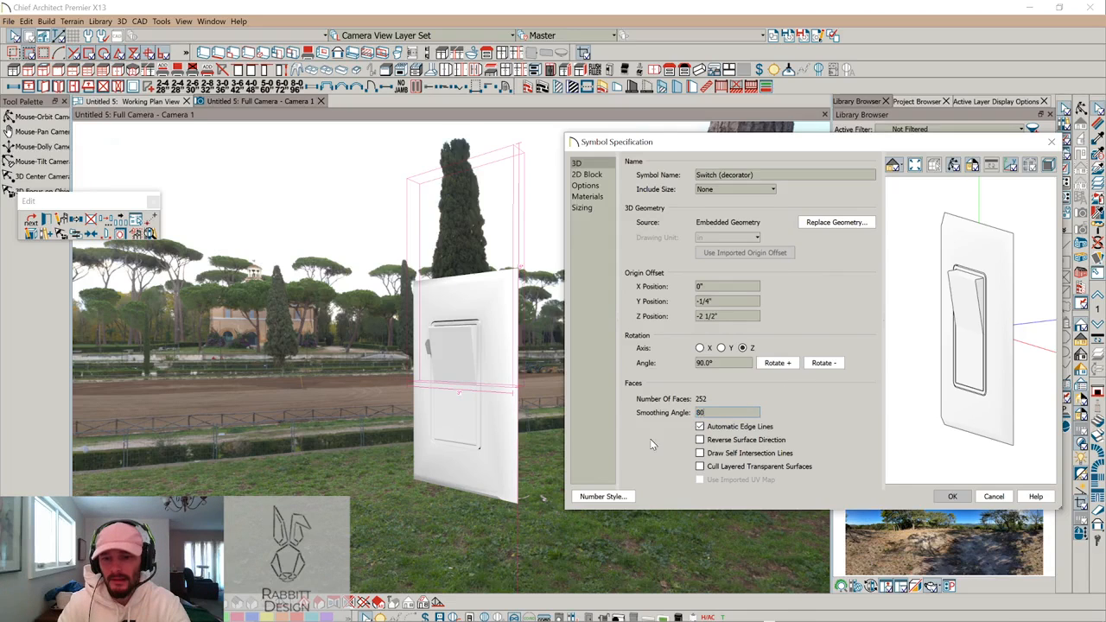
left_click(953, 497)
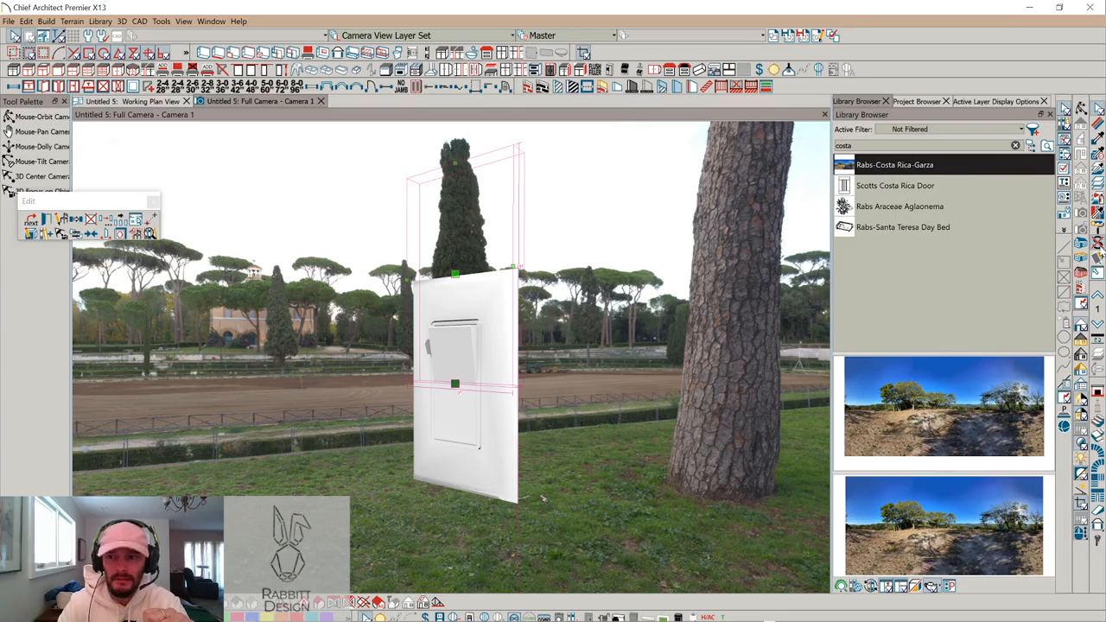
Remove the rocker paddle's surface from the switch in the camera view with the Delete Surface tool
left_click(1097, 246)
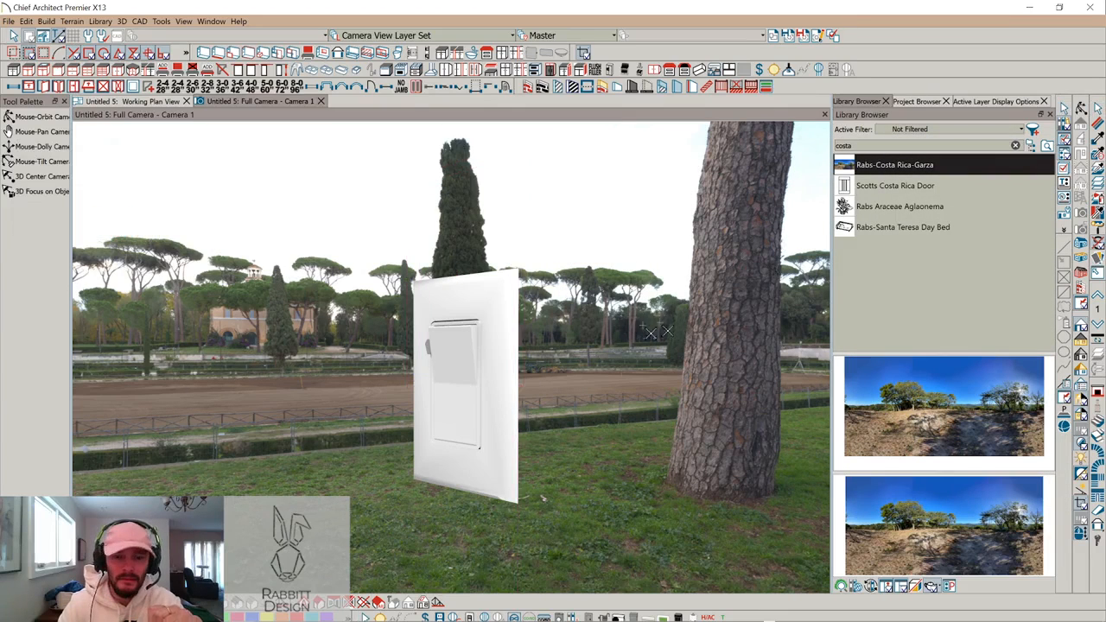
left_click(451, 363)
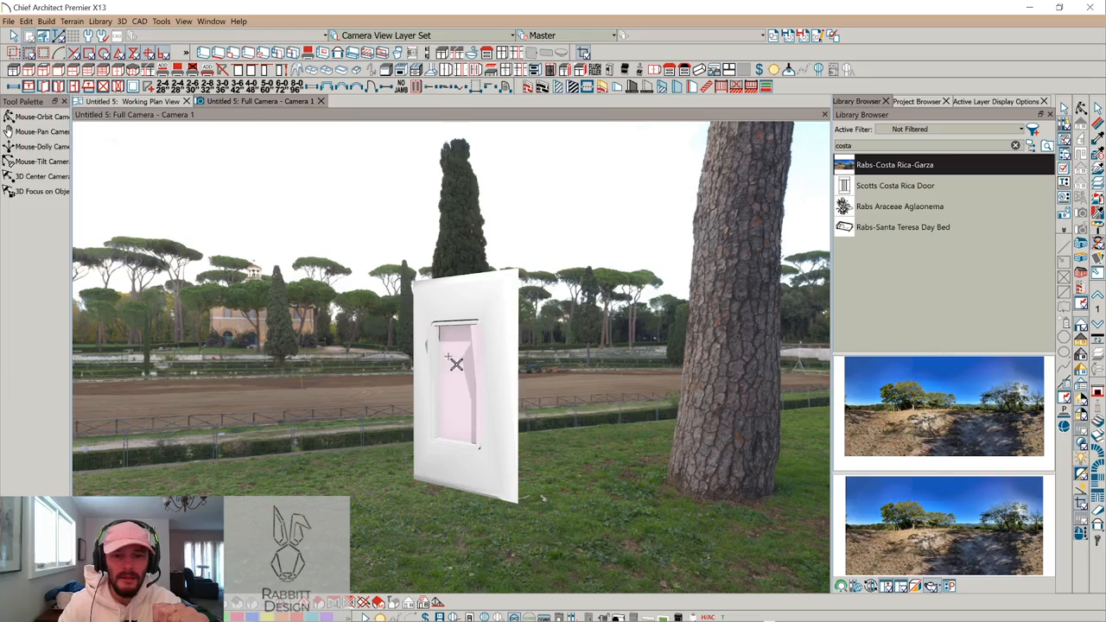
left_click(445, 361)
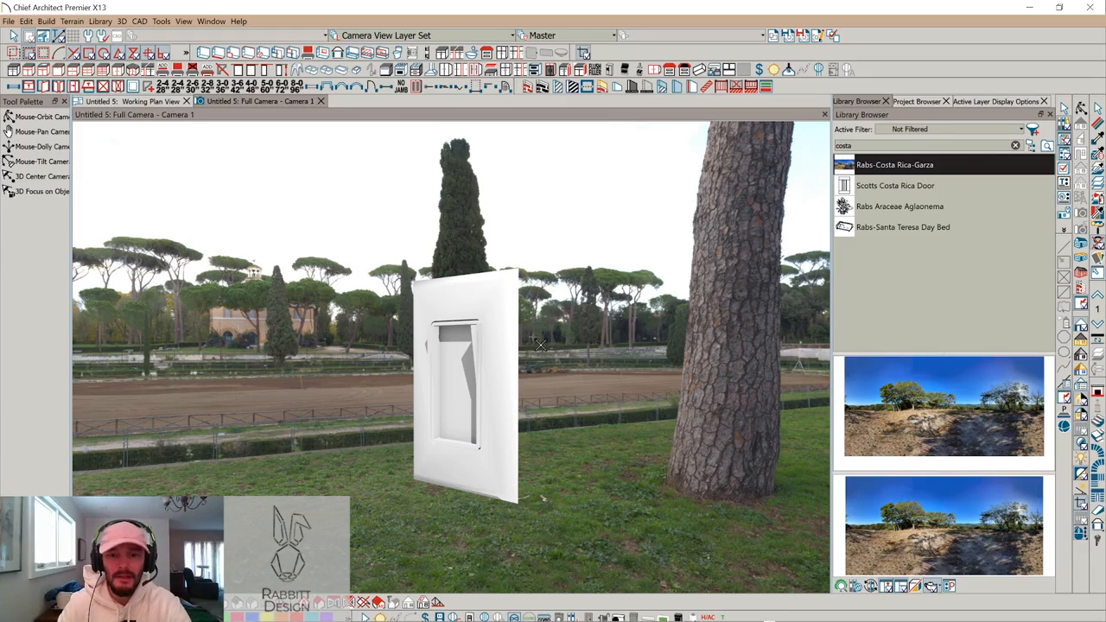
Reopen the switch's Symbol Specification, set the smoothing angle to 0° and apply it
key("space")
left_click(512, 346)
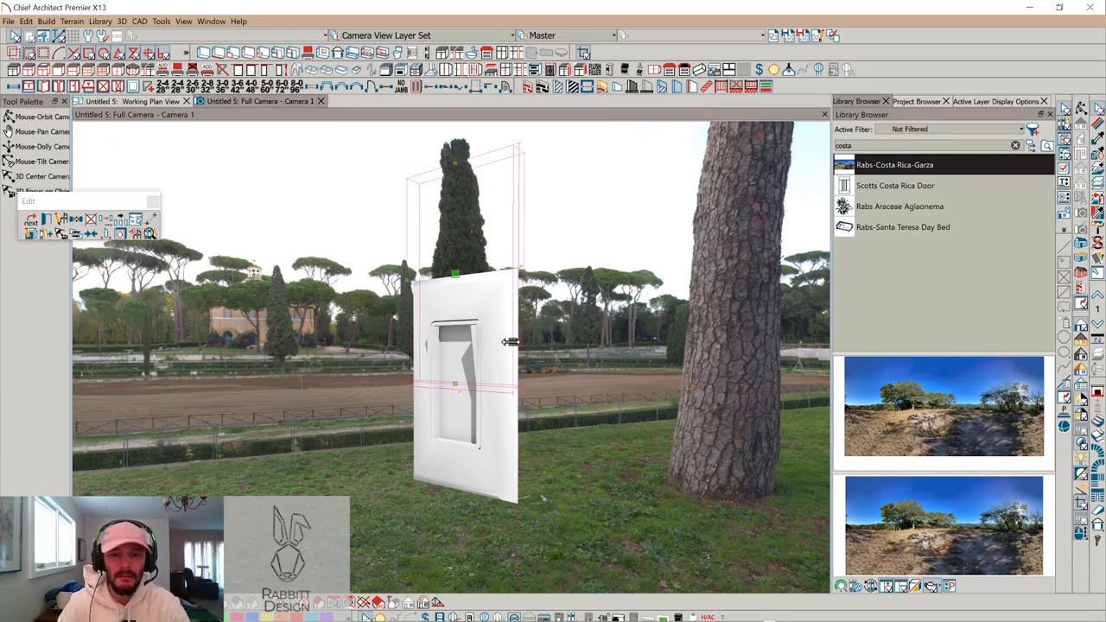
left_click(66, 226)
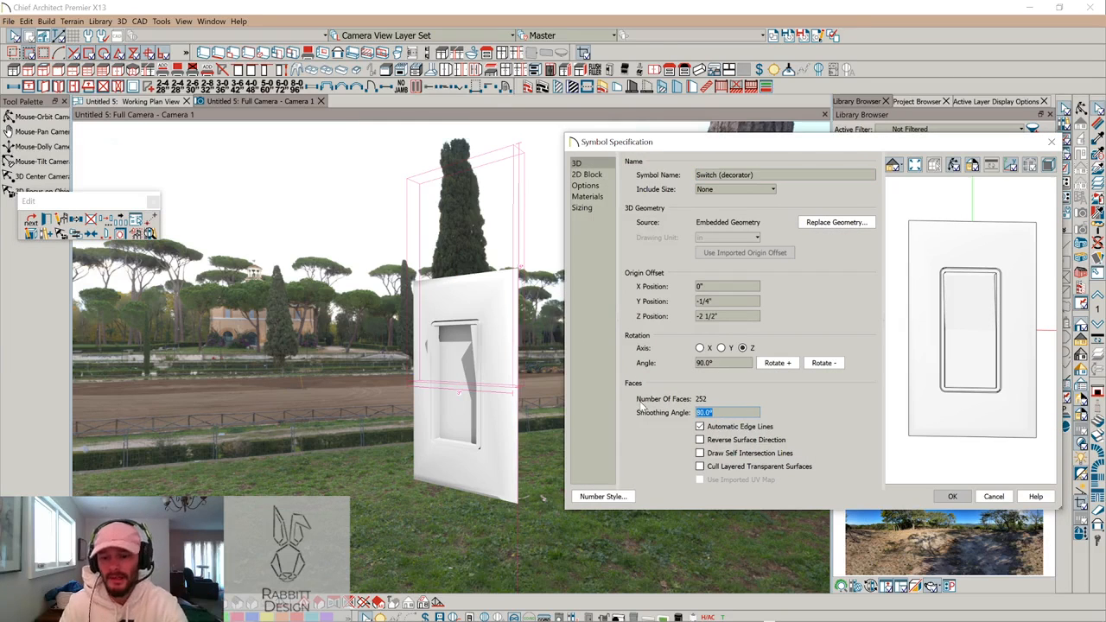
key("Return")
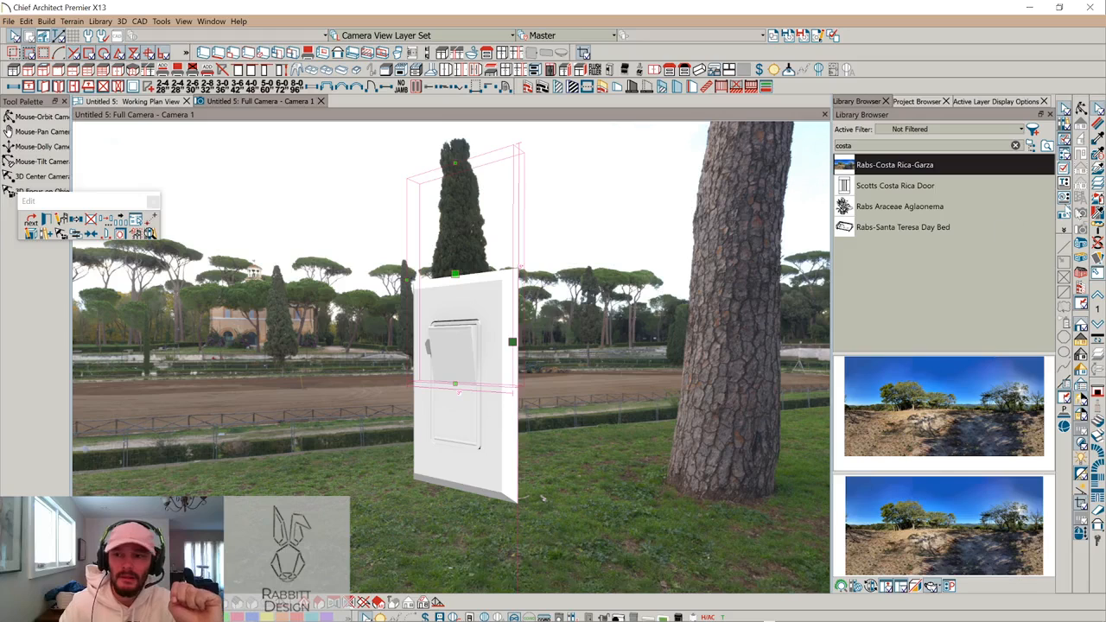
Delete the rocker's upper face with the Delete Surface tool and display the camera in Vector View
left_click(1098, 243)
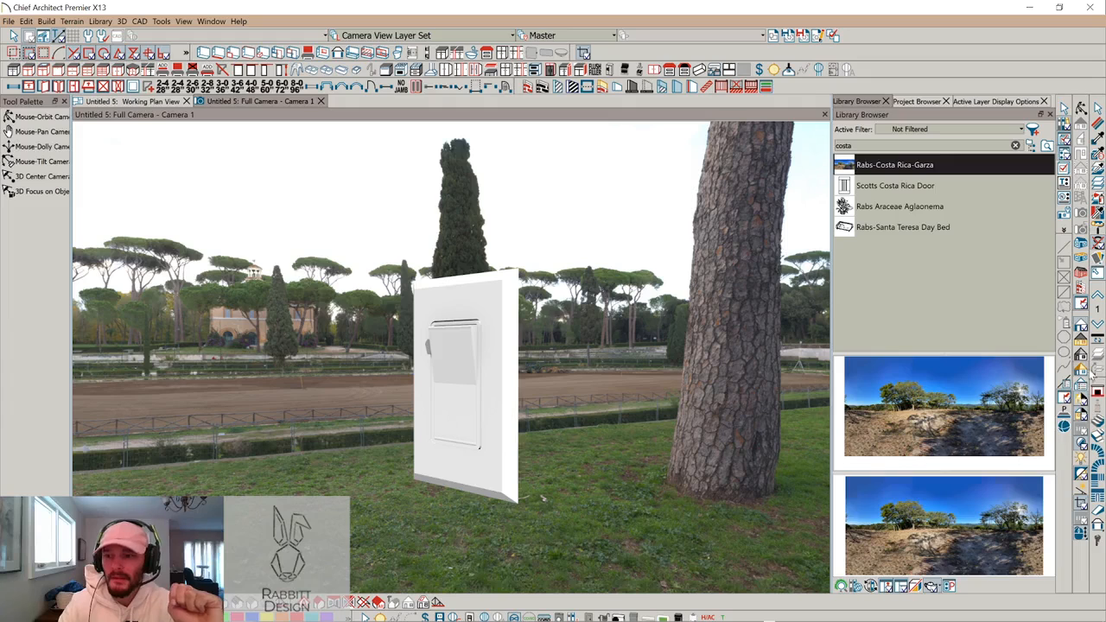
left_click(1080, 341)
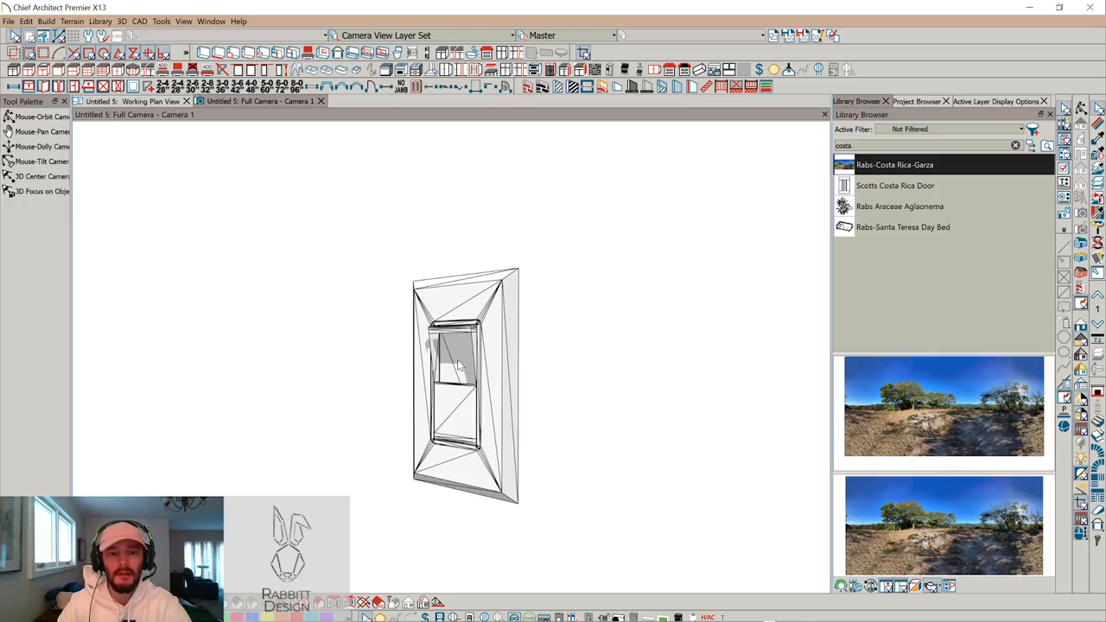
Set the switch symbol's origin offset to 0" in both Z and Y and apply it
left_click(507, 376)
left_click(61, 220)
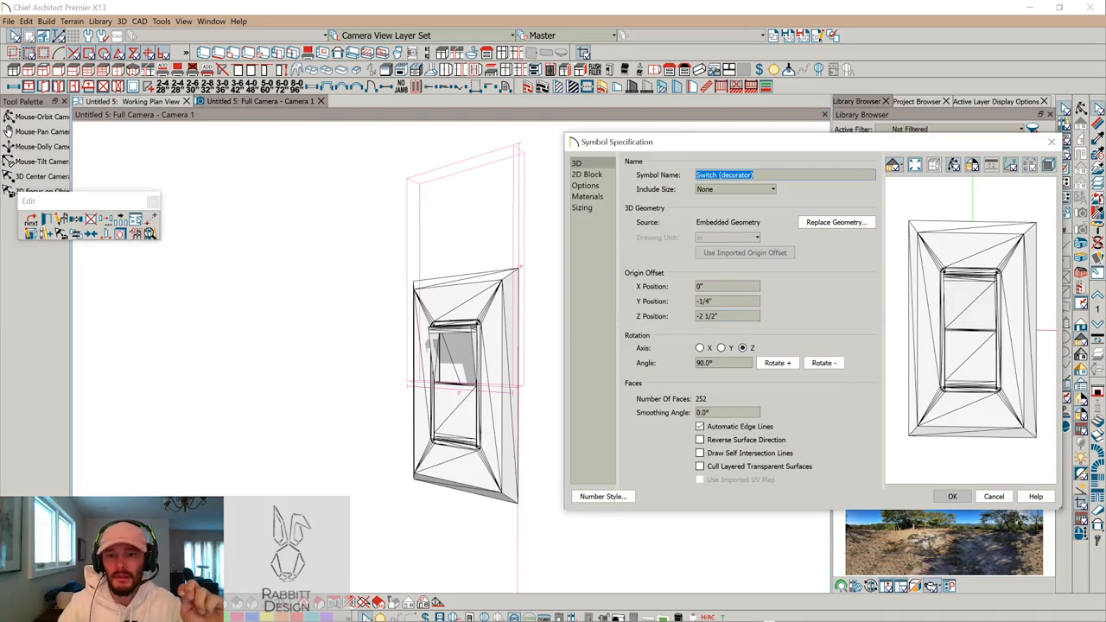
left_click_drag(720, 317, 647, 321)
type("0")
left_click_drag(723, 304, 685, 316)
type("0")
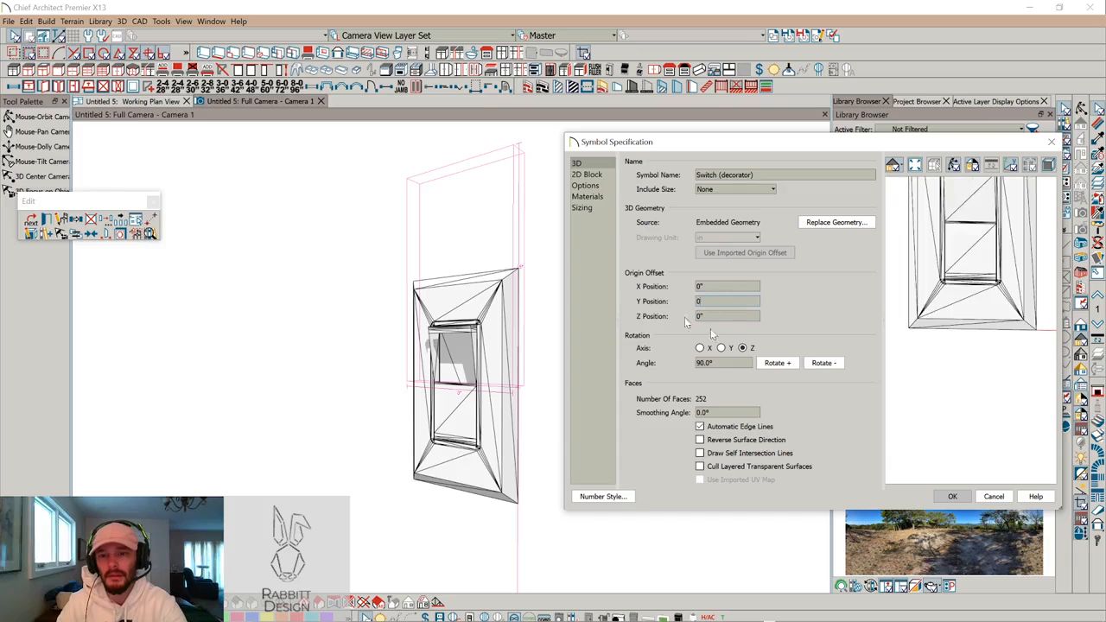
left_click(951, 498)
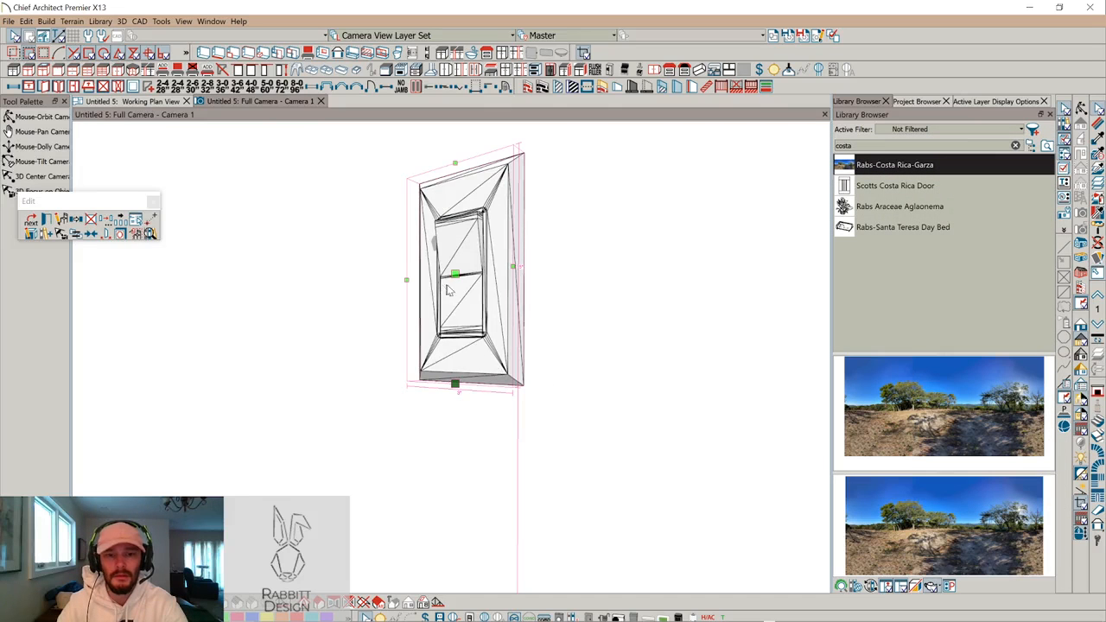
Set the switch symbol's smoothing angle to 130°, apply it and deselect the switch
left_click(61, 220)
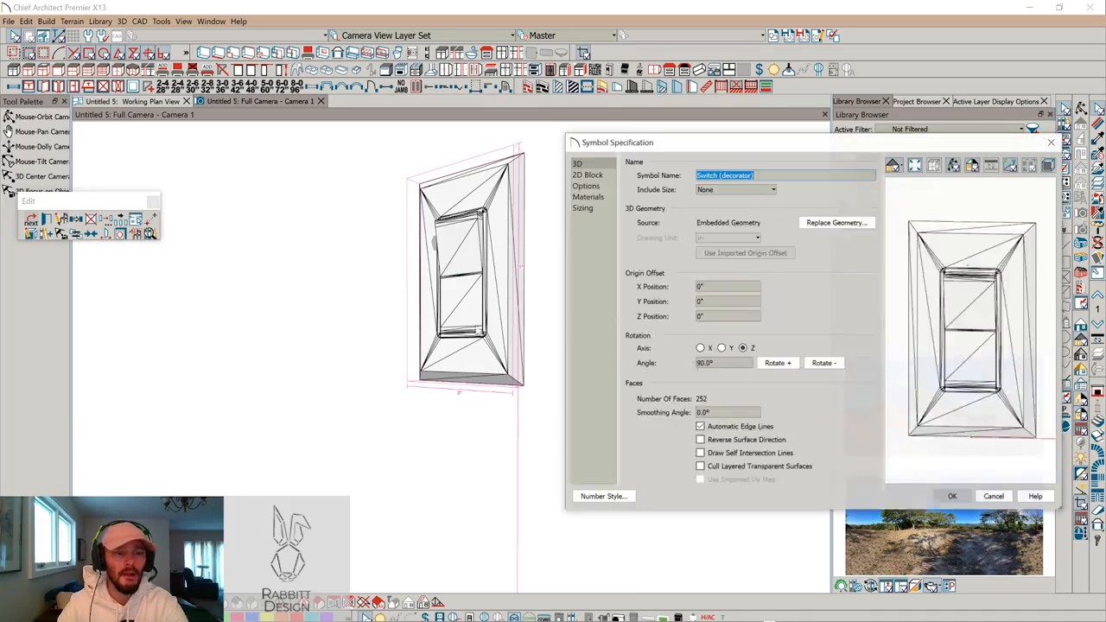
left_click_drag(745, 412, 580, 404)
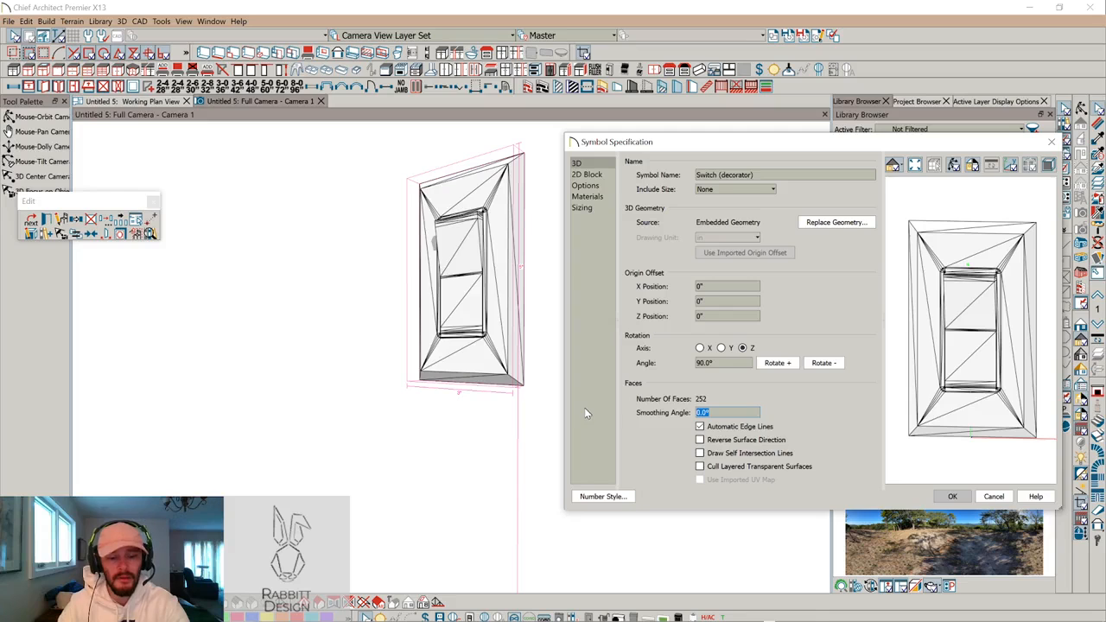
type("130")
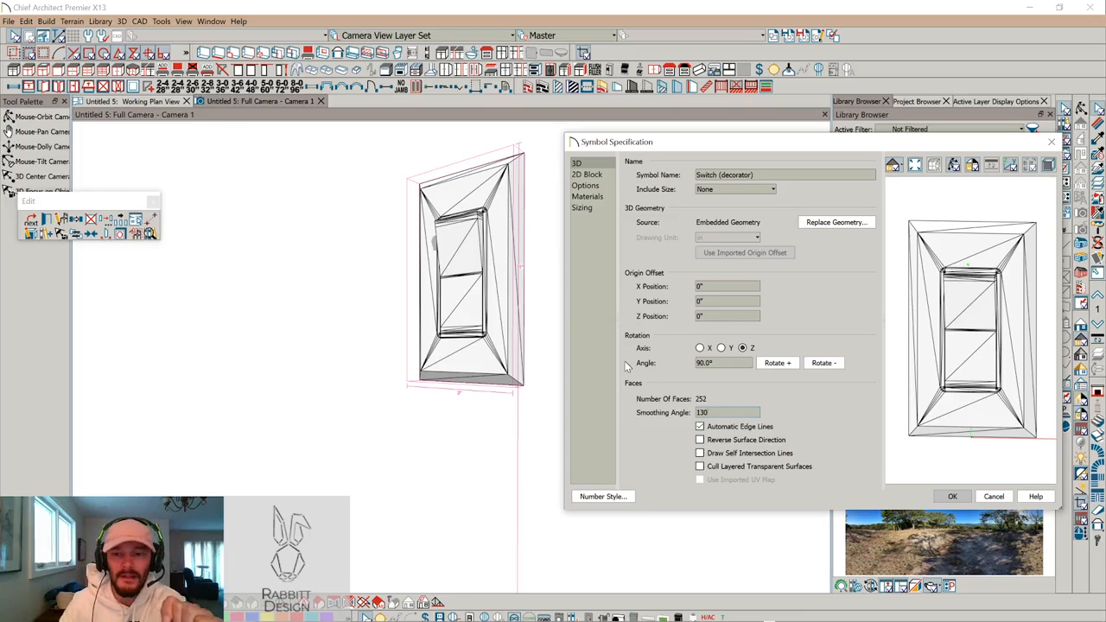
left_click_drag(711, 413, 694, 412)
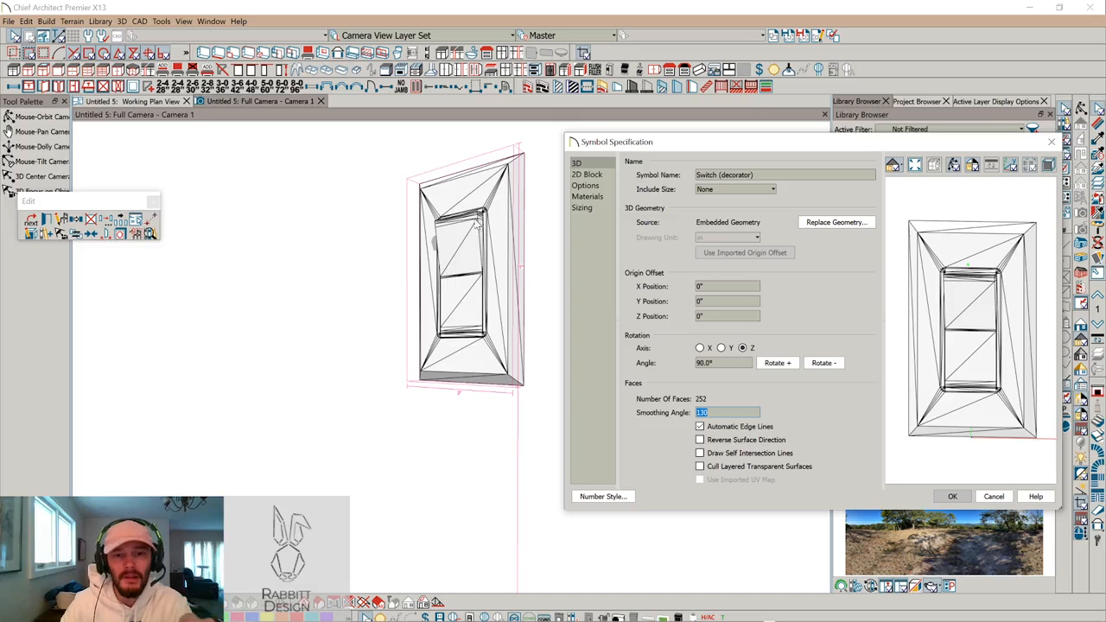
left_click(961, 498)
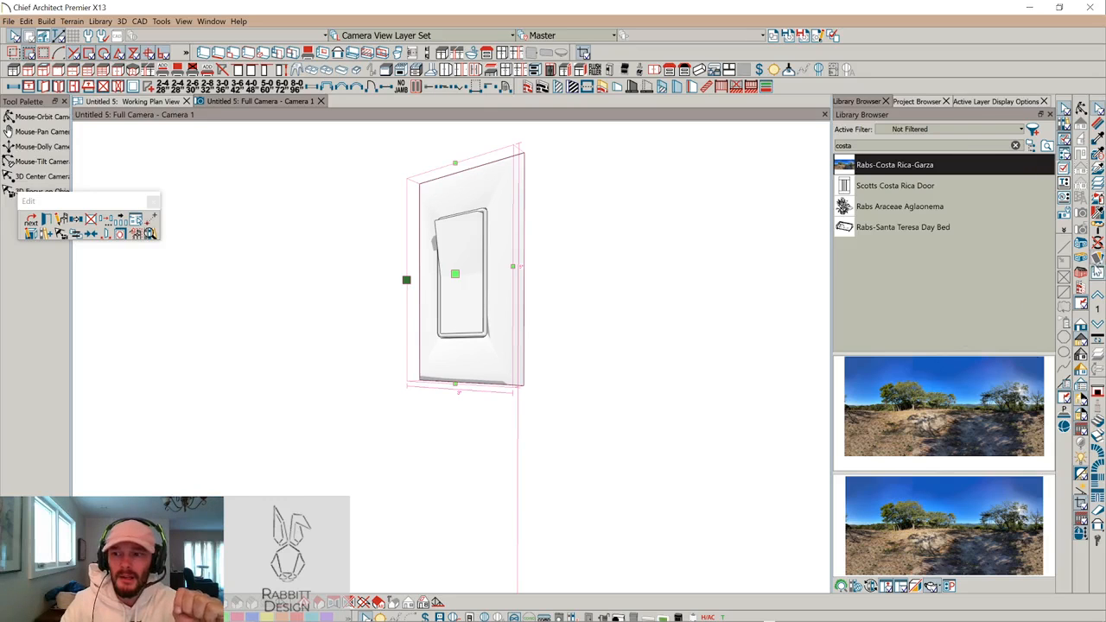
key("Escape")
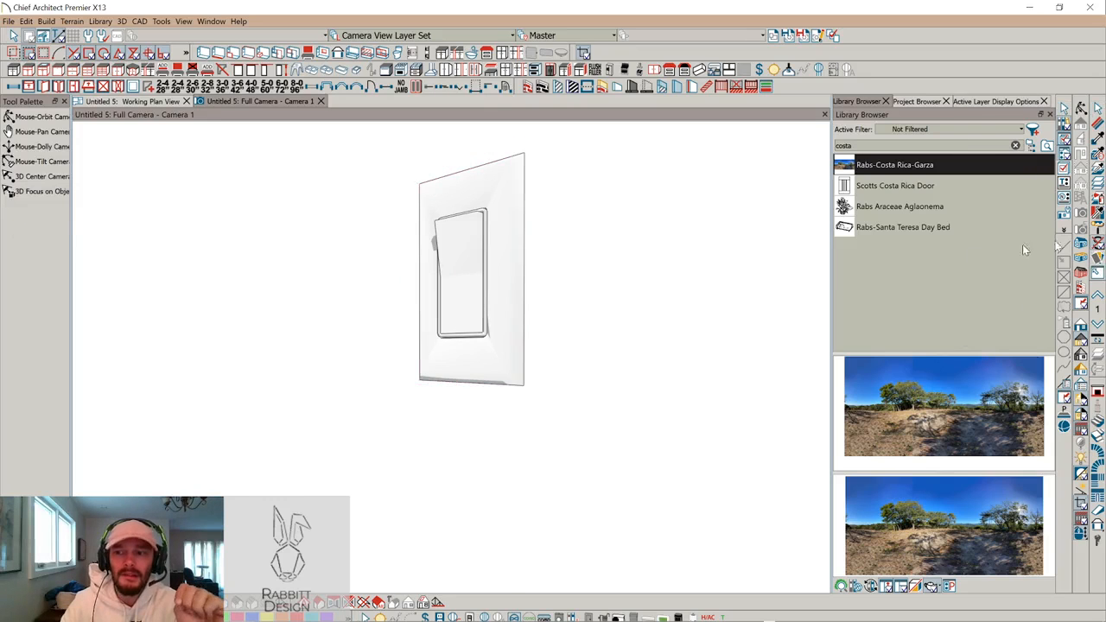
Delete the rocker surface from inside the switch plate with the Delete Surface tool
left_click(469, 249)
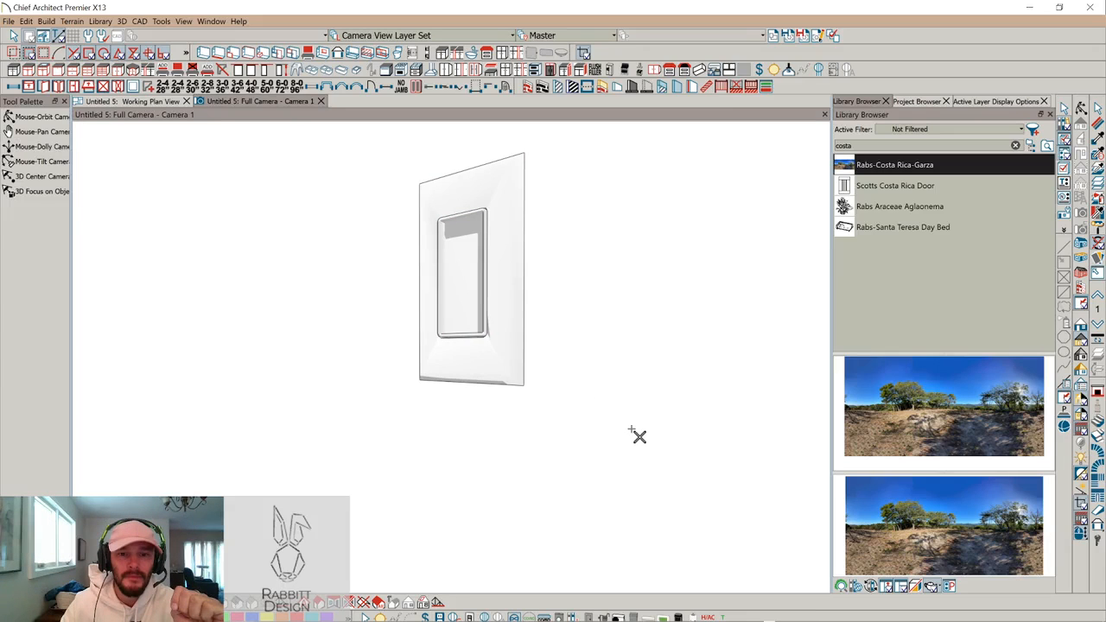
key("Escape")
left_click(509, 272)
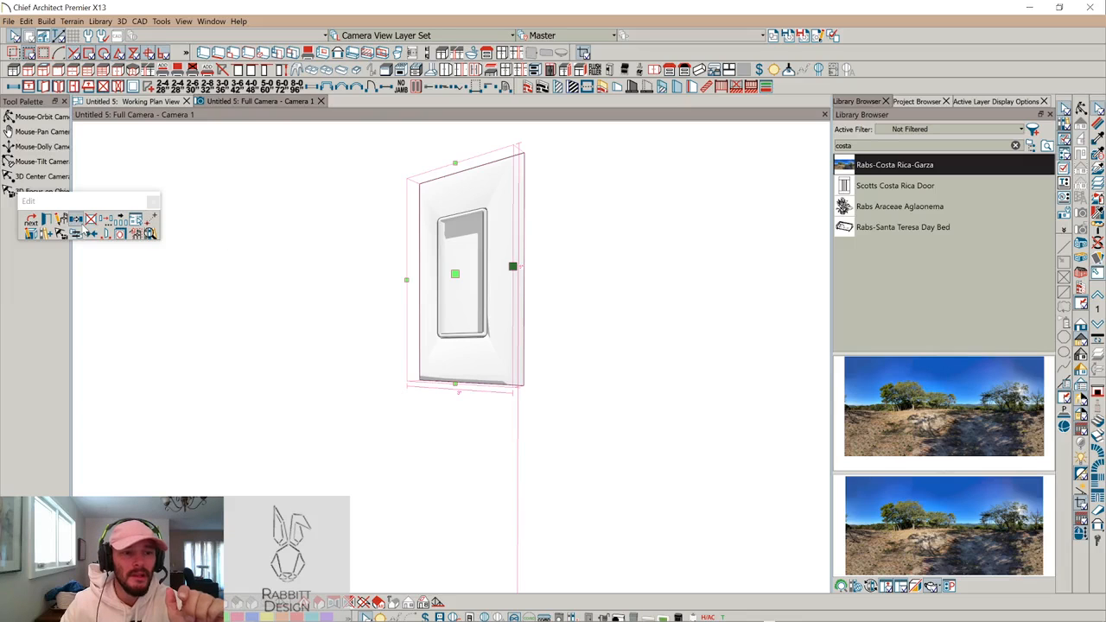
left_click(135, 236)
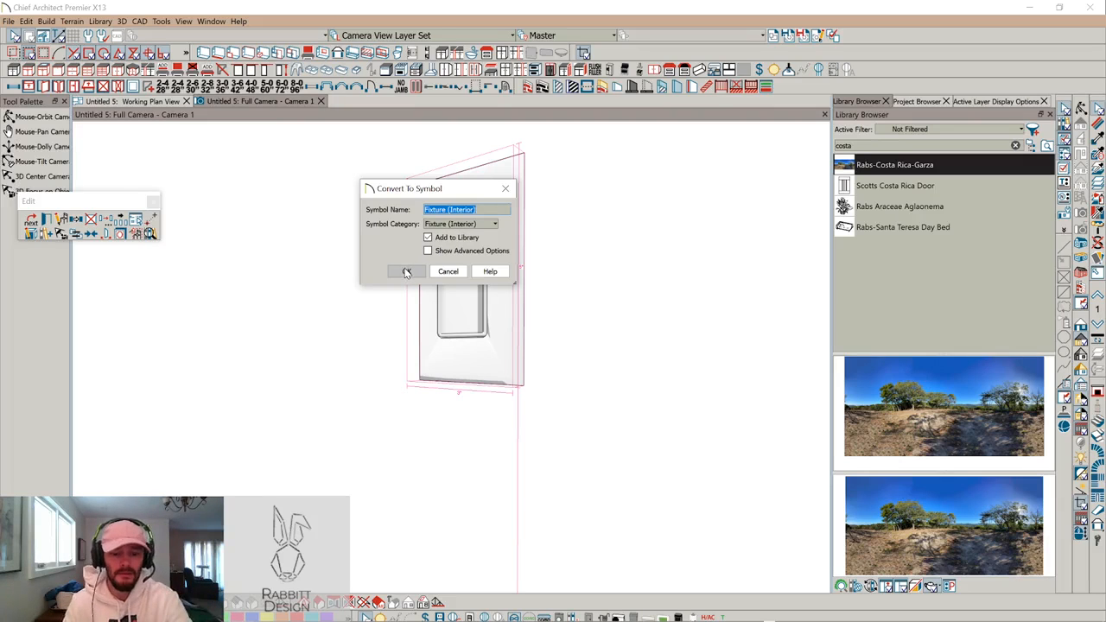
type("Rock")
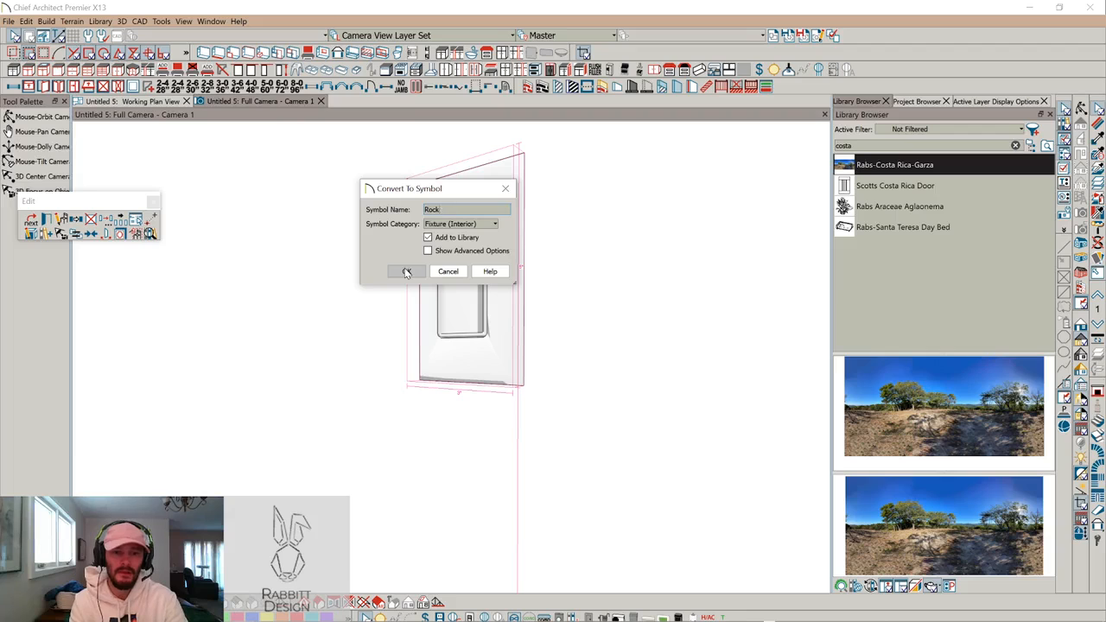
key("BackSpace")
key("BackSpace")
key("BackSpace")
type("Cover Pla")
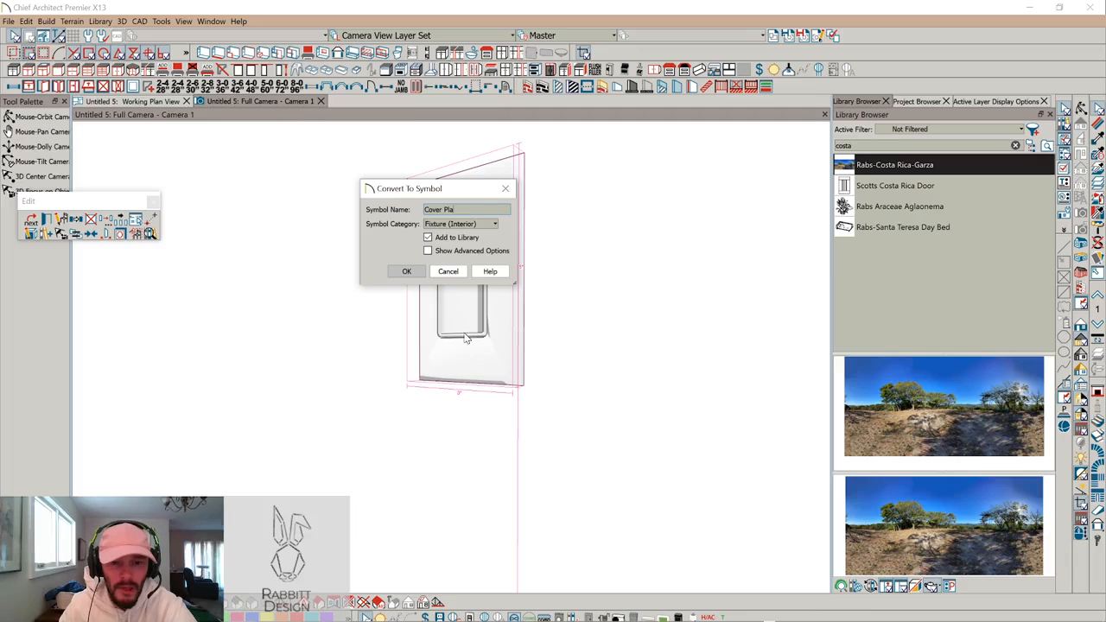
key("alt+Tab")
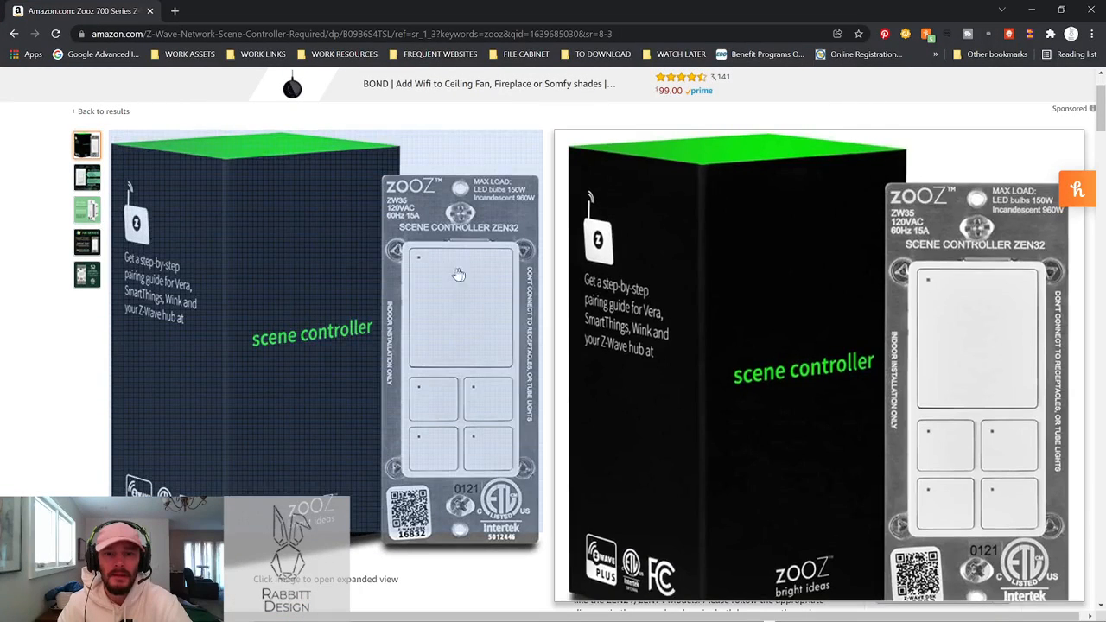
key("alt+Tab")
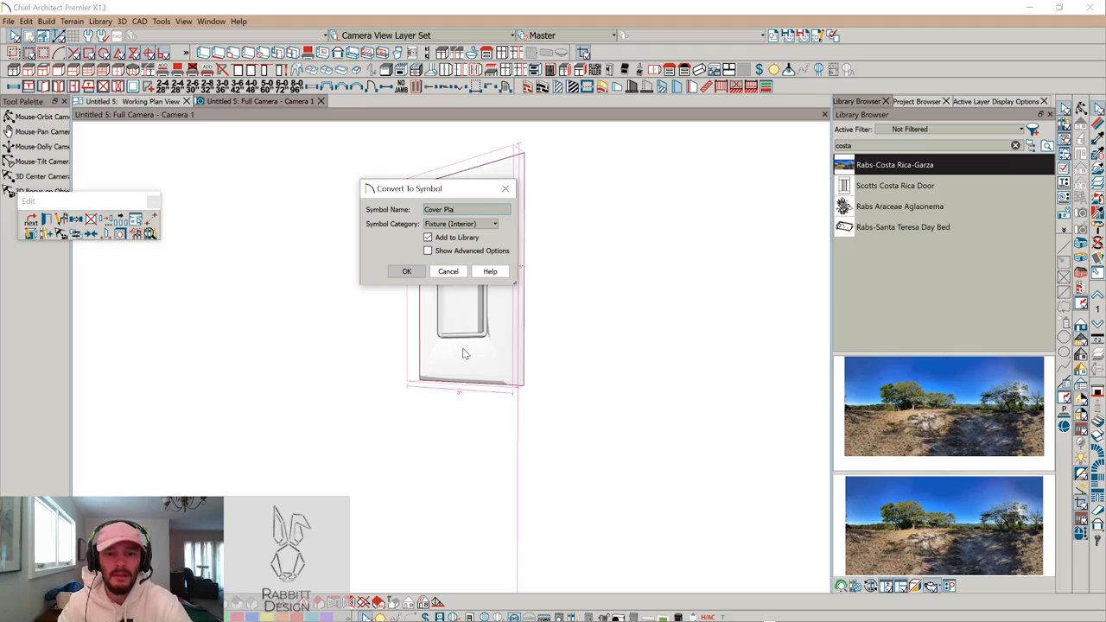
key("alt+Tab")
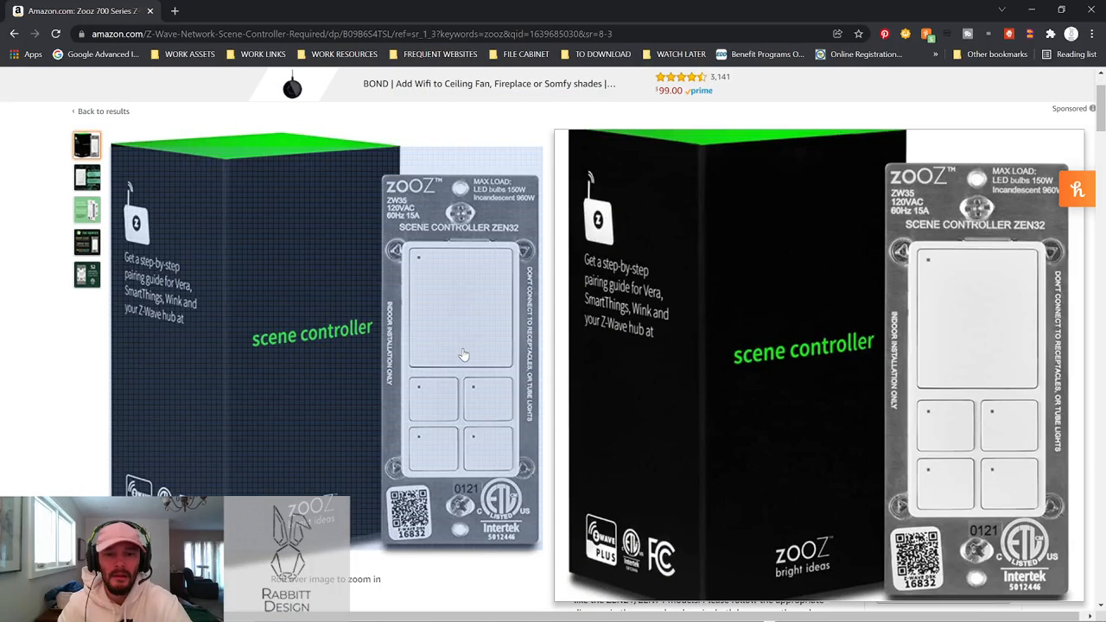
key("alt+Tab")
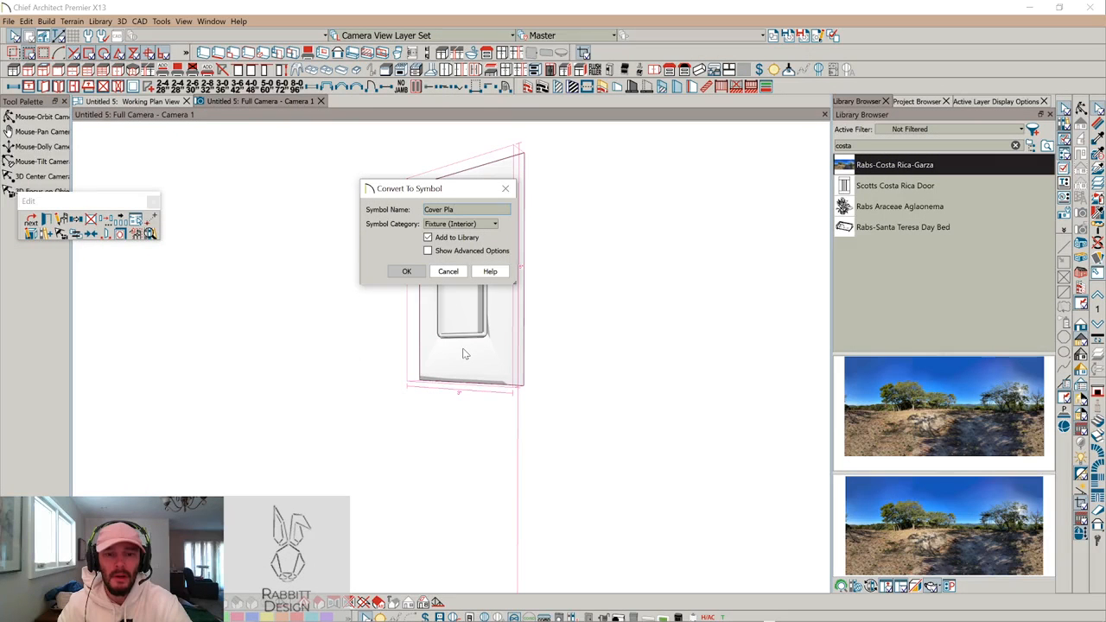
left_click(450, 273)
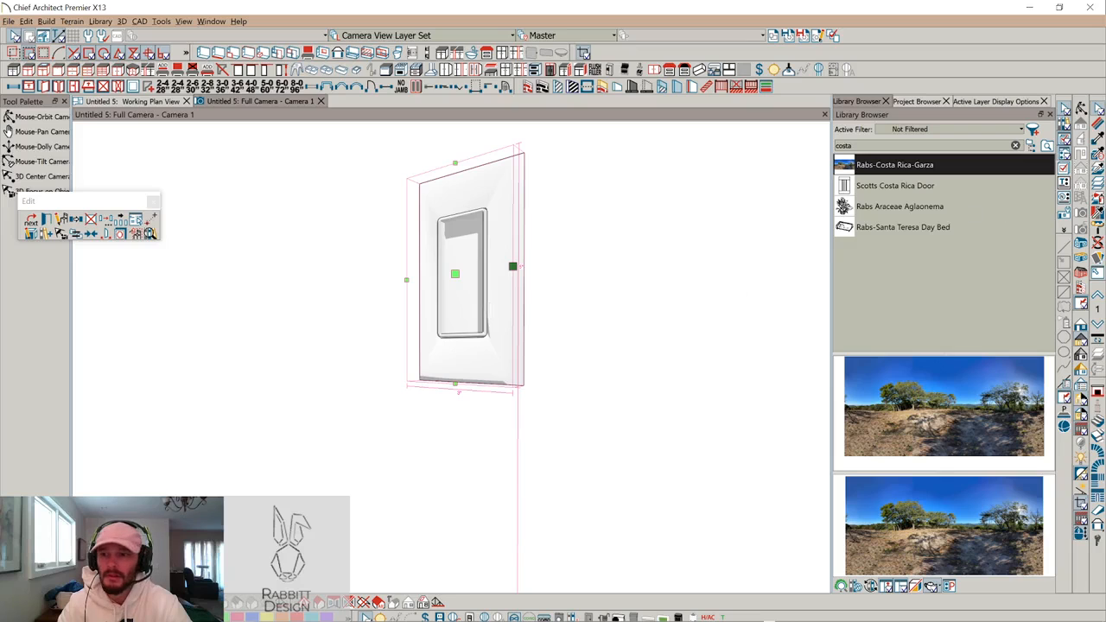
Delete the thin frame surface surrounding the rocker opening with the Delete Surface tool
left_click(1098, 243)
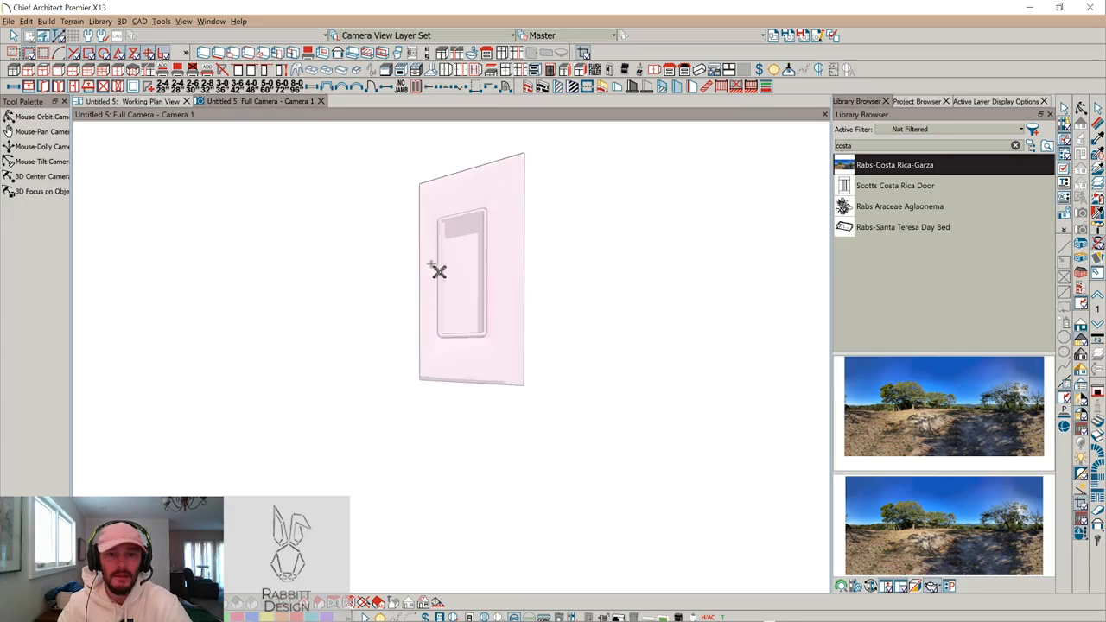
left_click(449, 273)
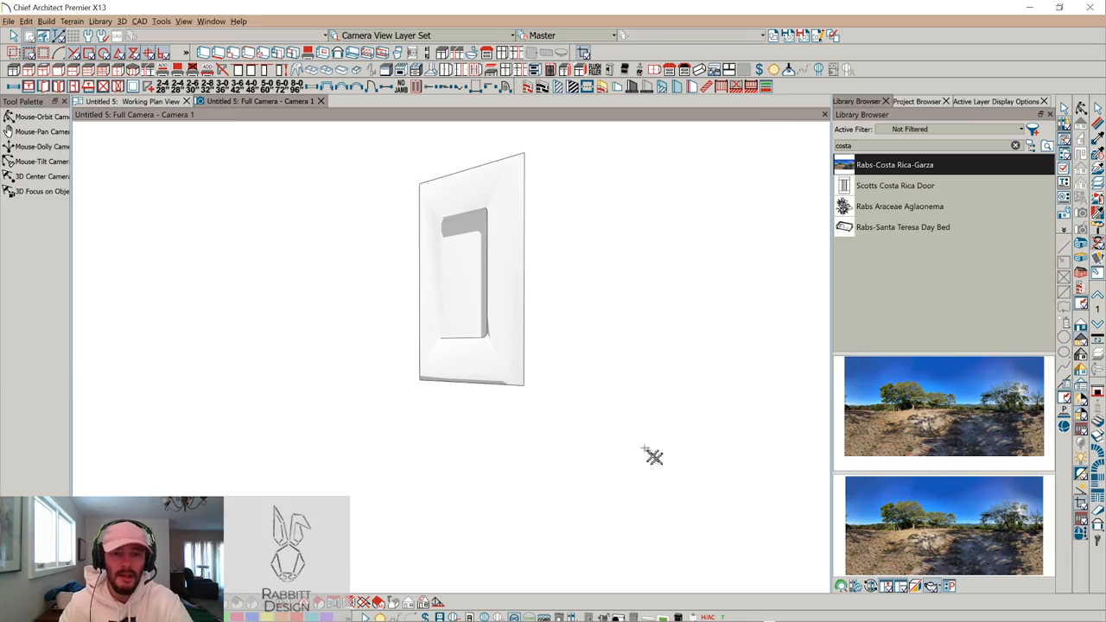
key("Escape")
Convert the remaining plate to a Fixture (Interior) symbol named Cover Plate and add it to the library
left_click(521, 245)
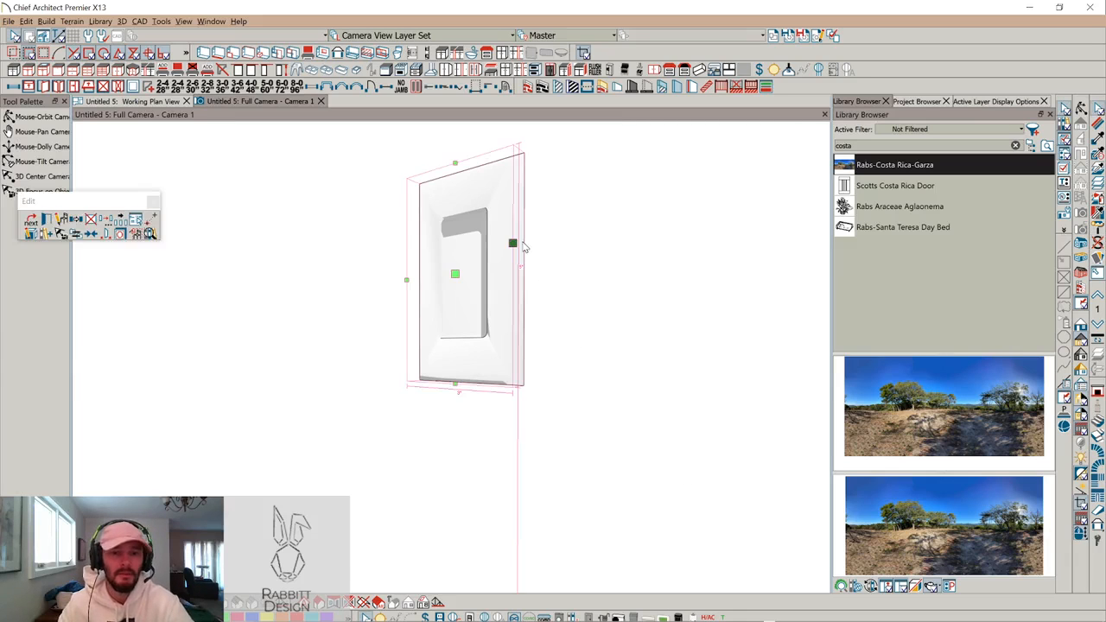
left_click(135, 233)
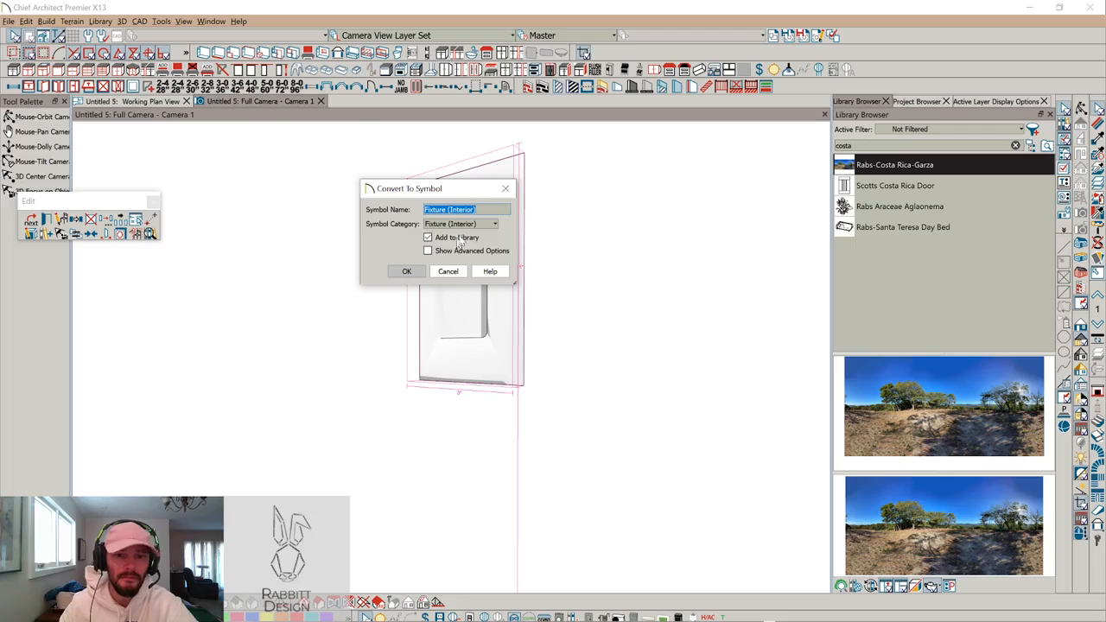
type("Cover Plate")
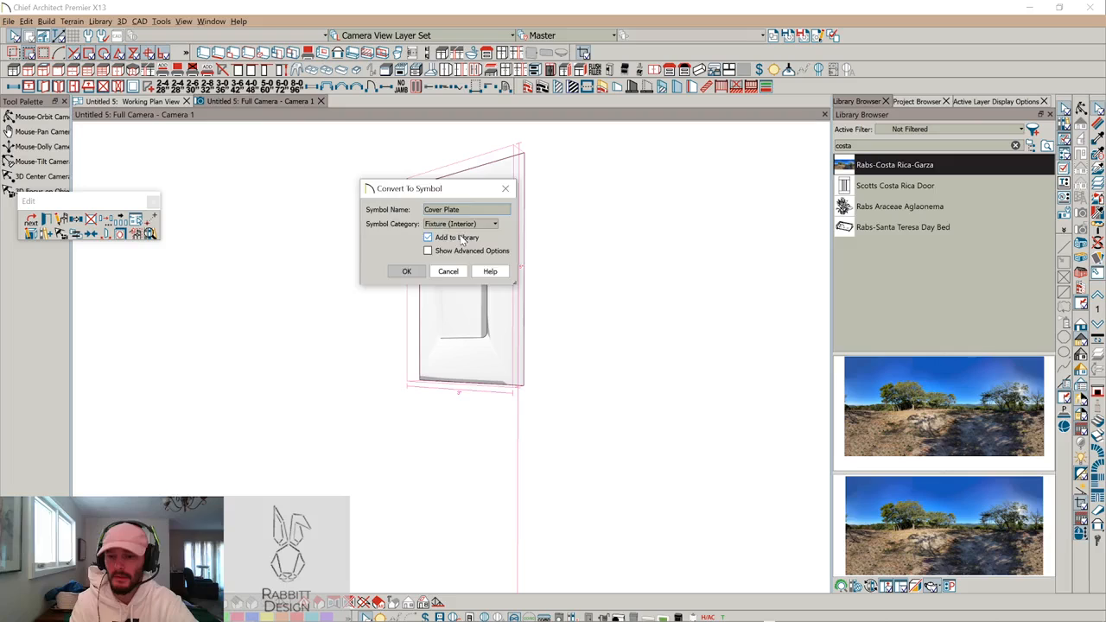
key("Return")
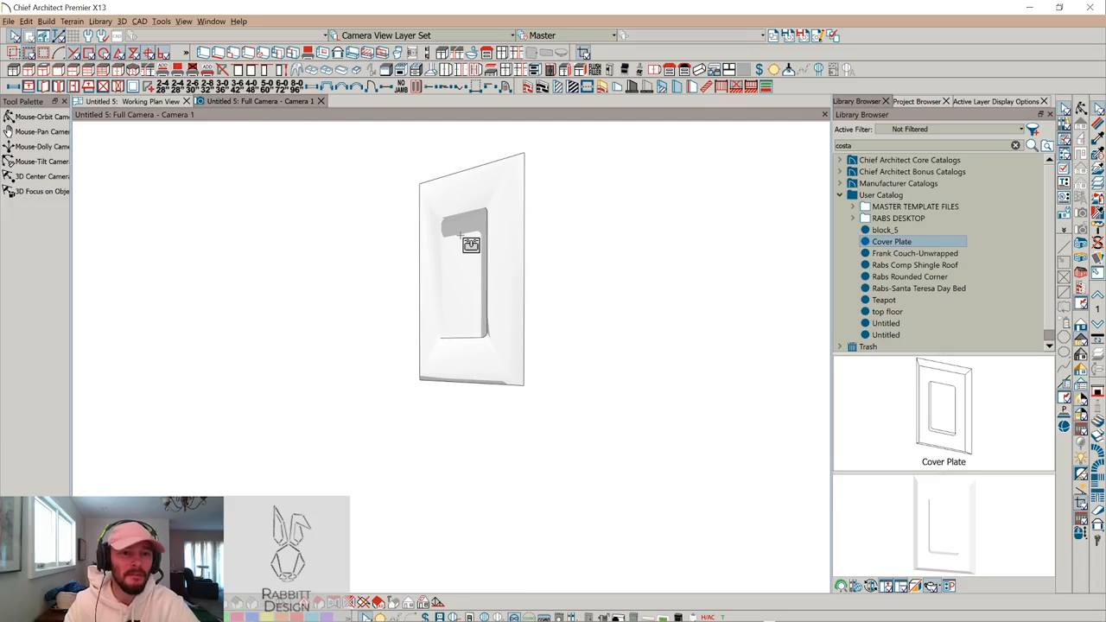
Switch to the working plan view and move the cover plate closer to the camera symbol
left_click(141, 103)
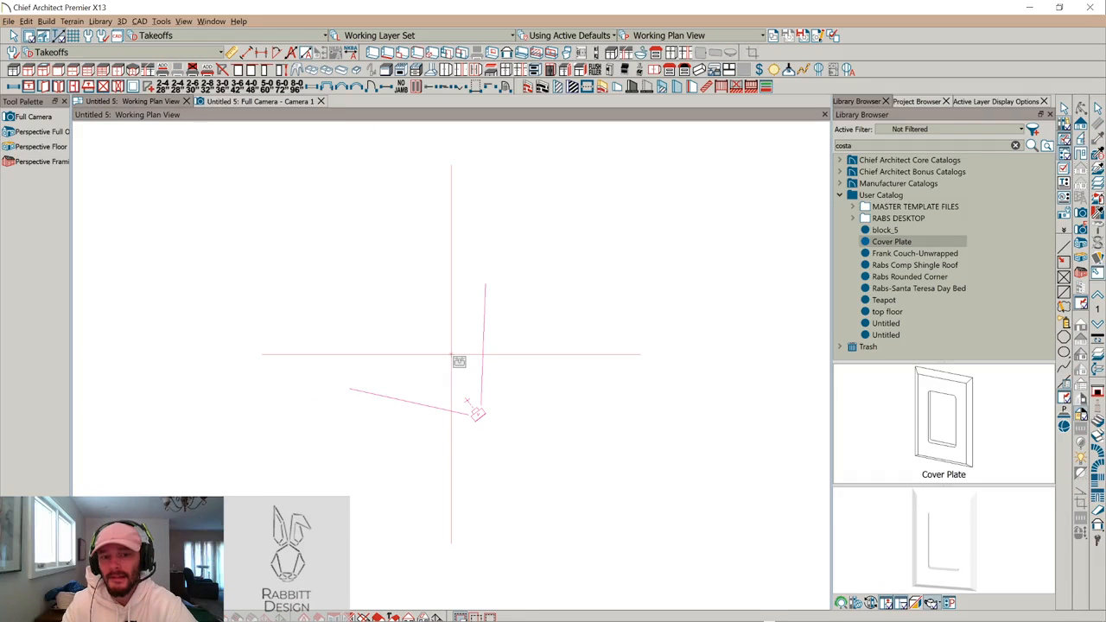
left_click(927, 420)
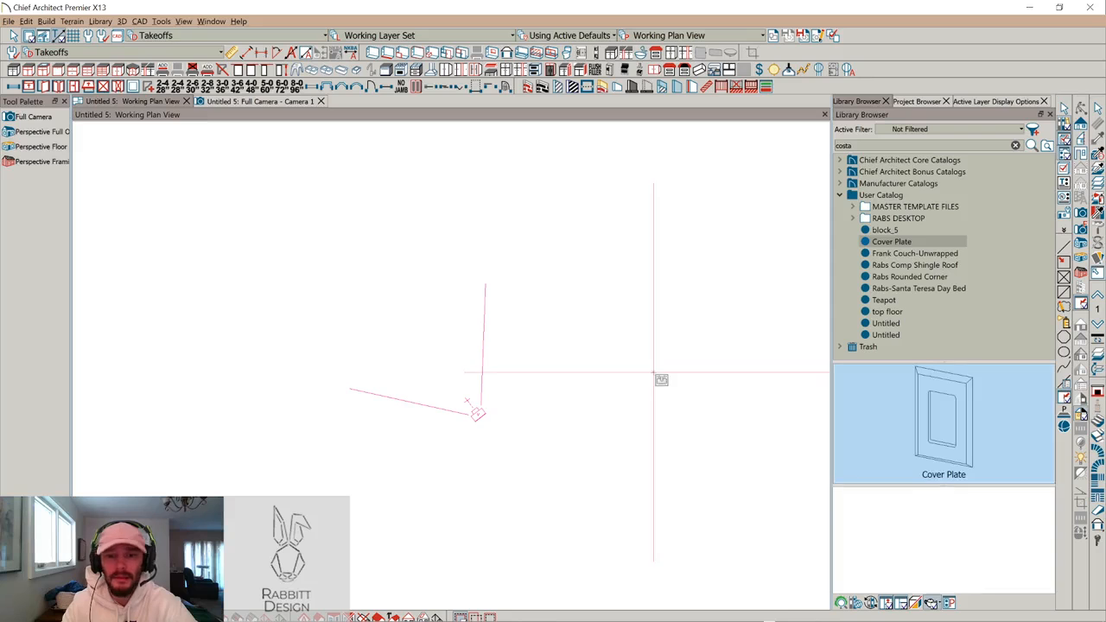
scroll(447, 362, "up", 4)
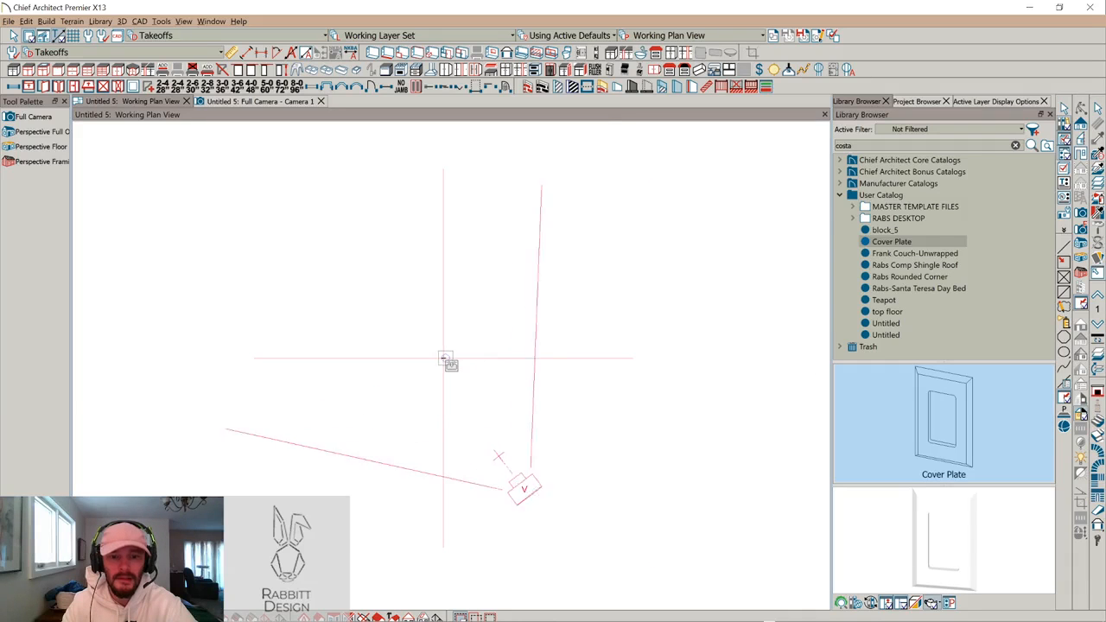
scroll(446, 360, "up", 2)
middle_click_drag(499, 368, 461, 281)
key("Escape")
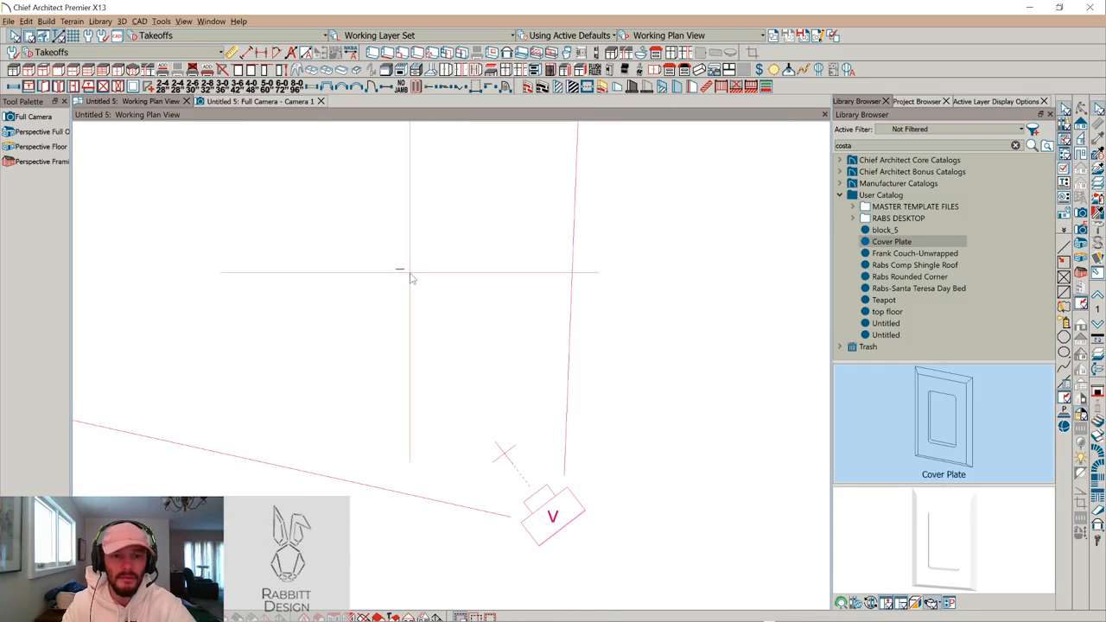
left_click_drag(401, 269, 520, 385)
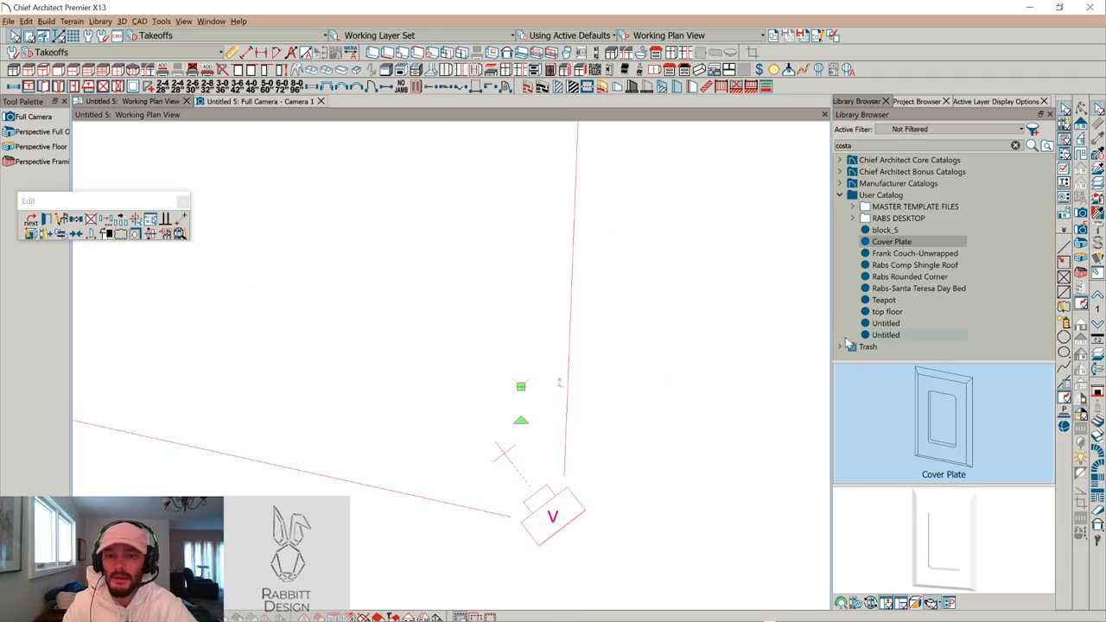
Create a Cross Section/Elevation view facing the cover plate
left_click(1082, 129)
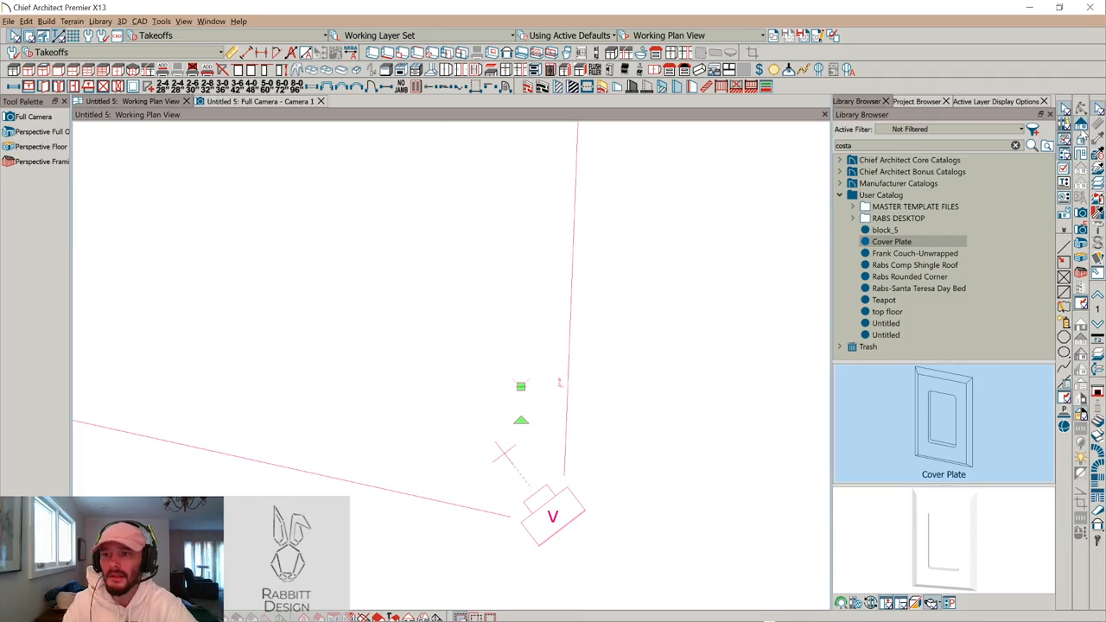
left_click_drag(513, 451, 514, 352)
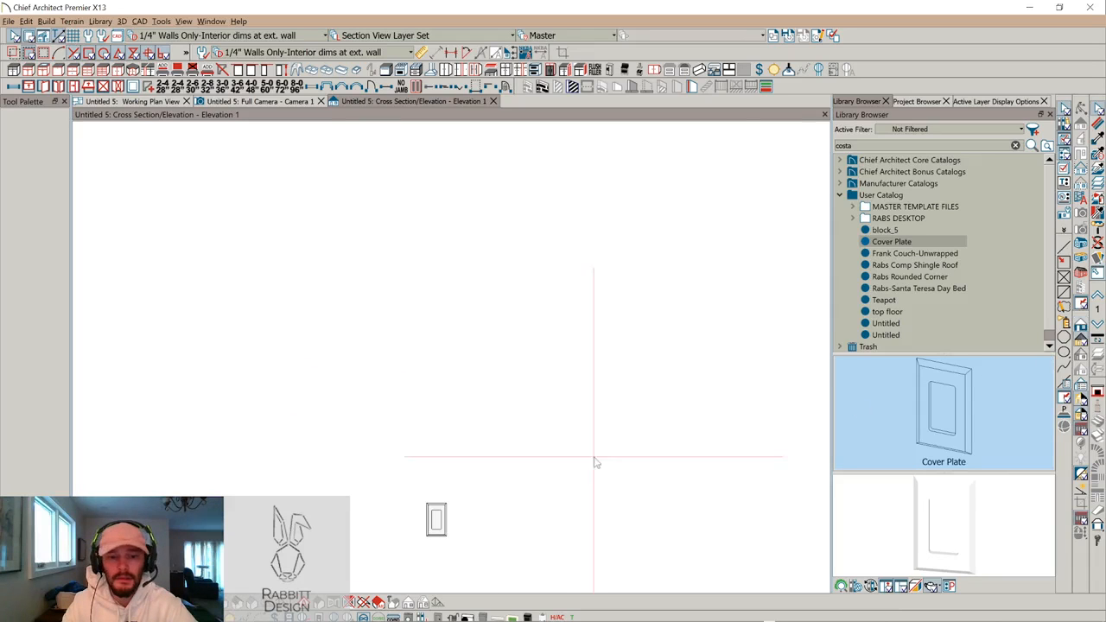
scroll(412, 398, "up", 5)
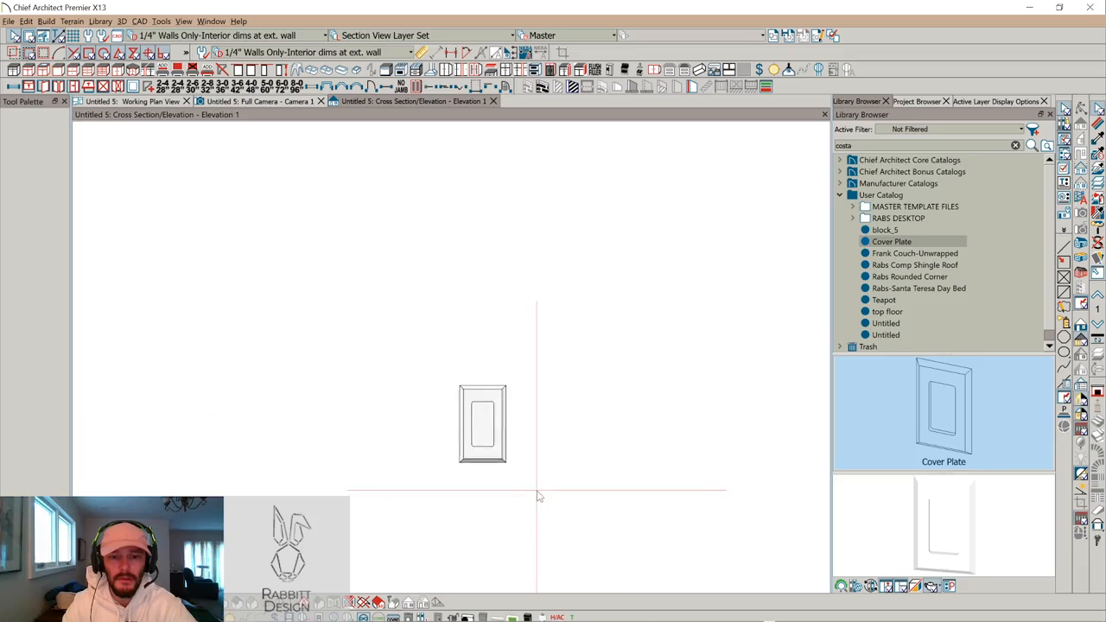
scroll(458, 453, "up", 5)
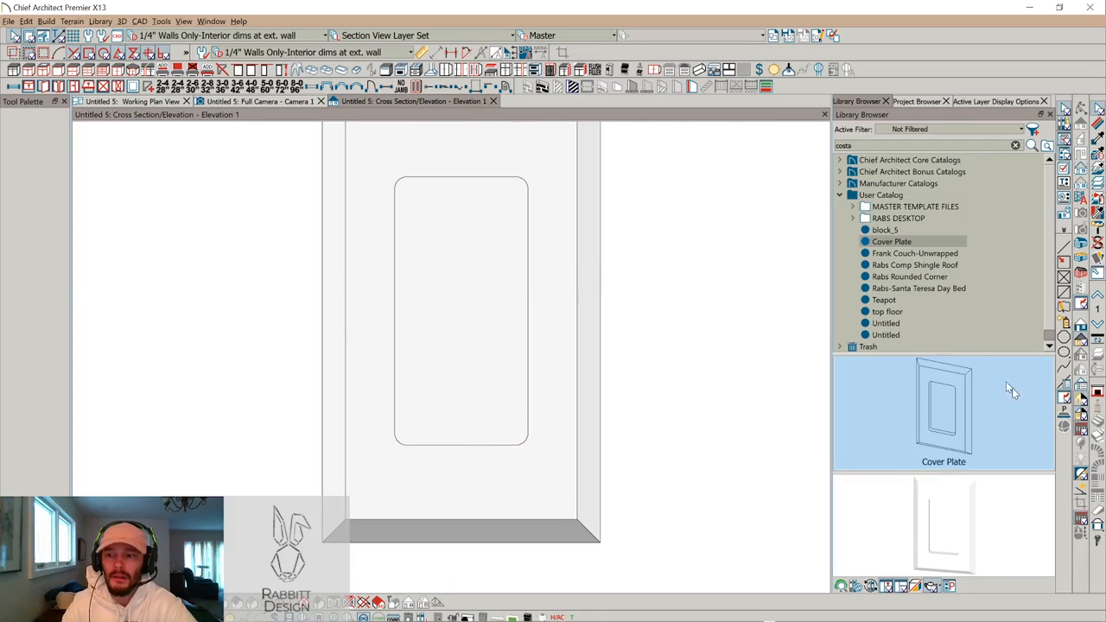
Create a polyline solid inside the plate's opening and stretch it up to the opening's upper edge, about 1 1/2" tall
left_click(1063, 413)
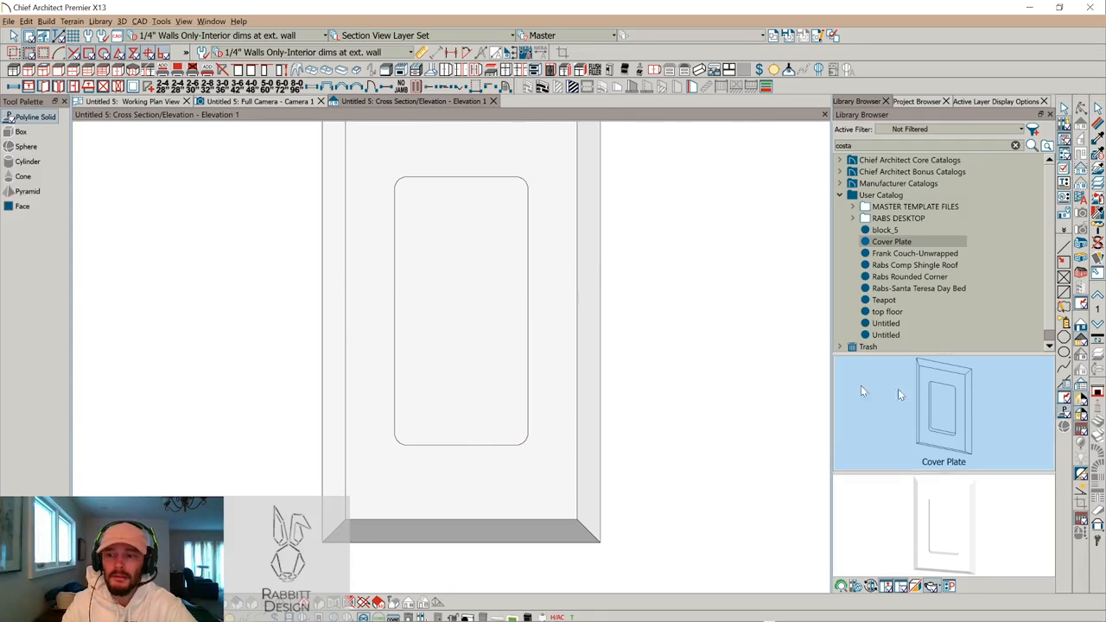
left_click(441, 282)
left_click(443, 285)
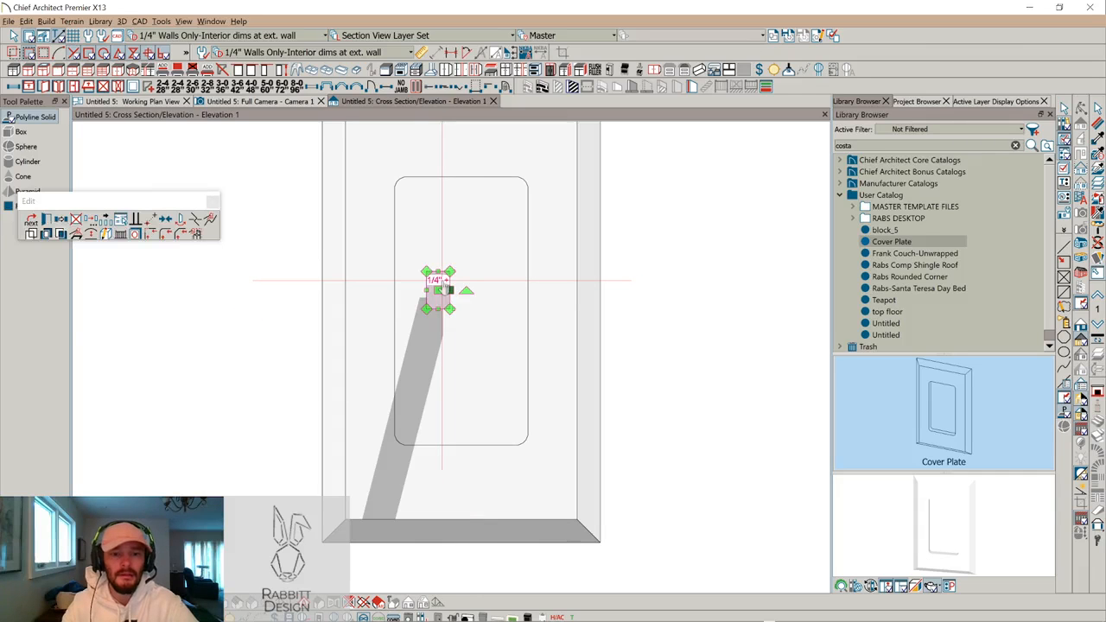
left_click_drag(441, 270, 459, 177)
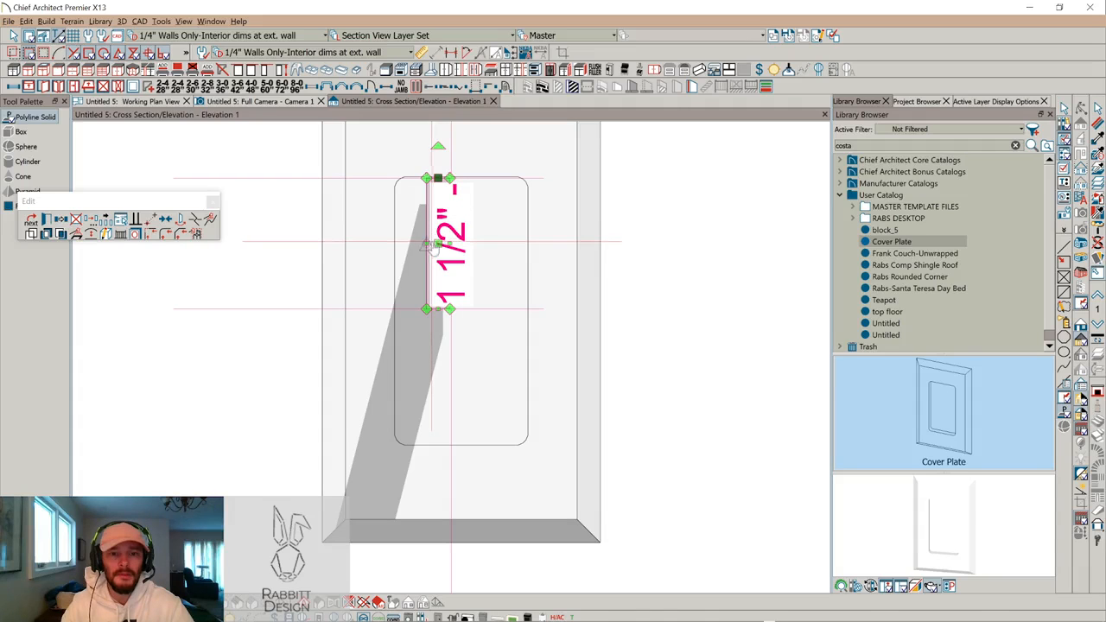
Set the polyline solid's thickness to 1/8" and apply it
double_click(426, 244)
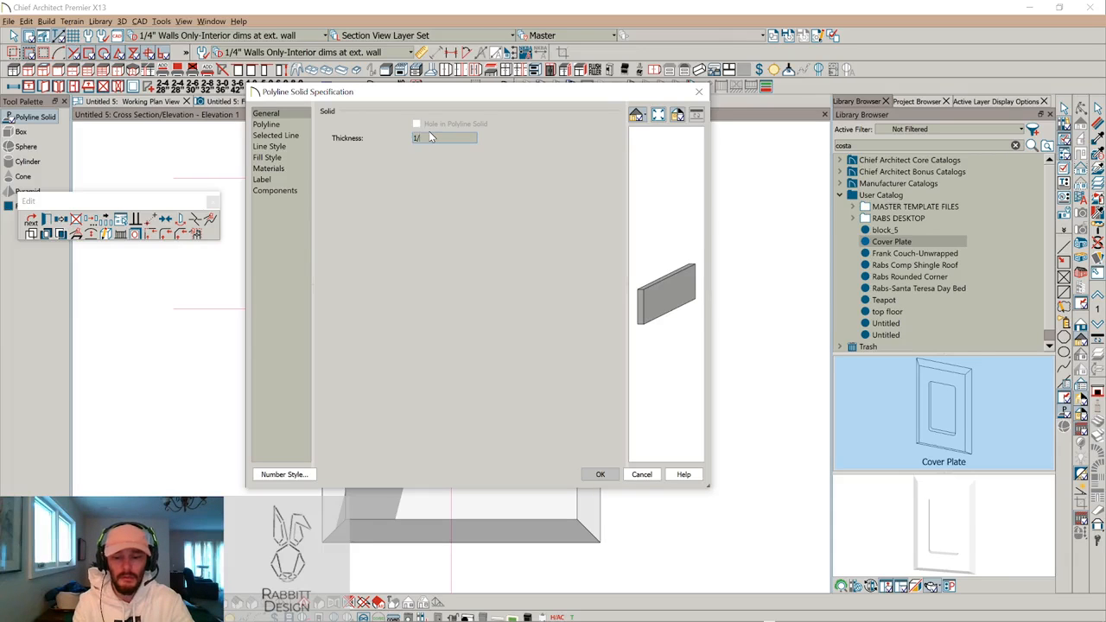
type("1/8\"")
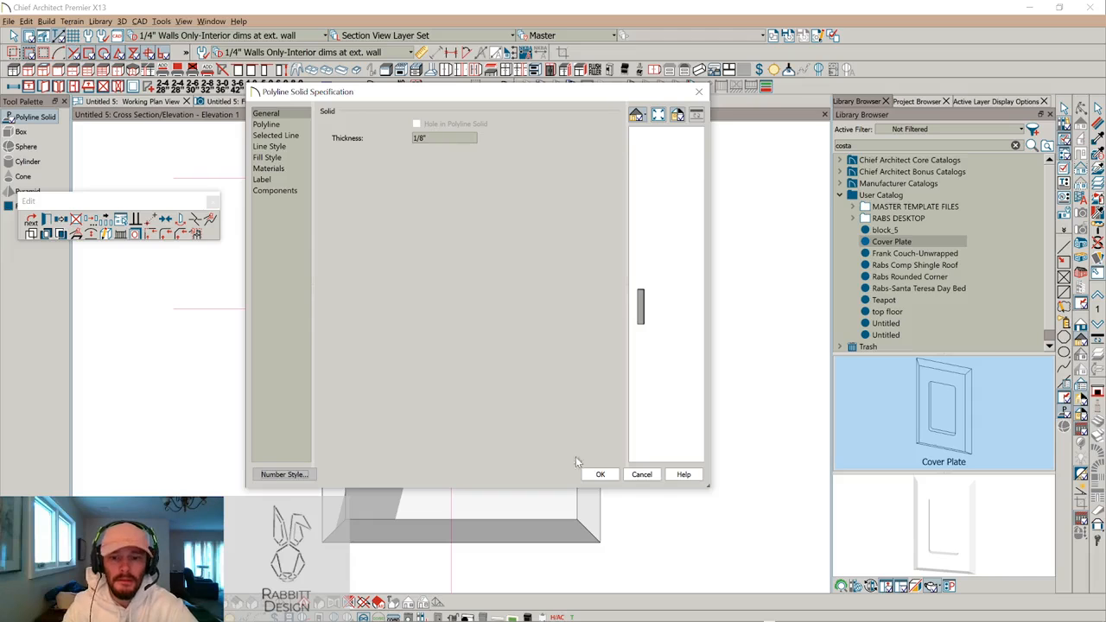
left_click(600, 475)
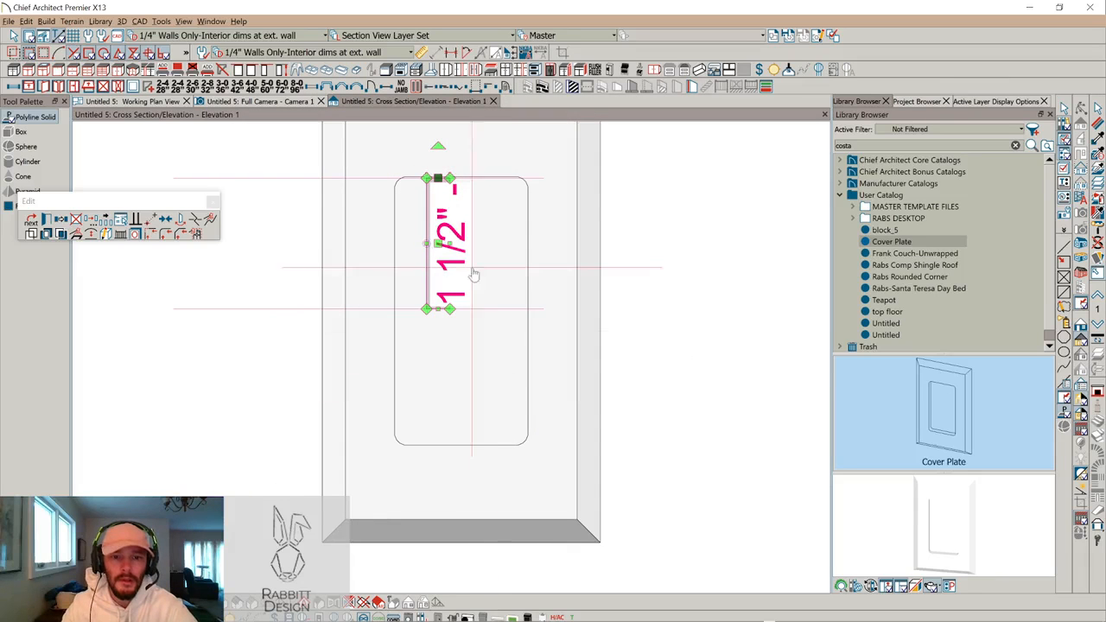
Stretch the polyline solid's remaining edges to fill the plate's opening, about 1 1/2" wide
left_click_drag(427, 243, 396, 242)
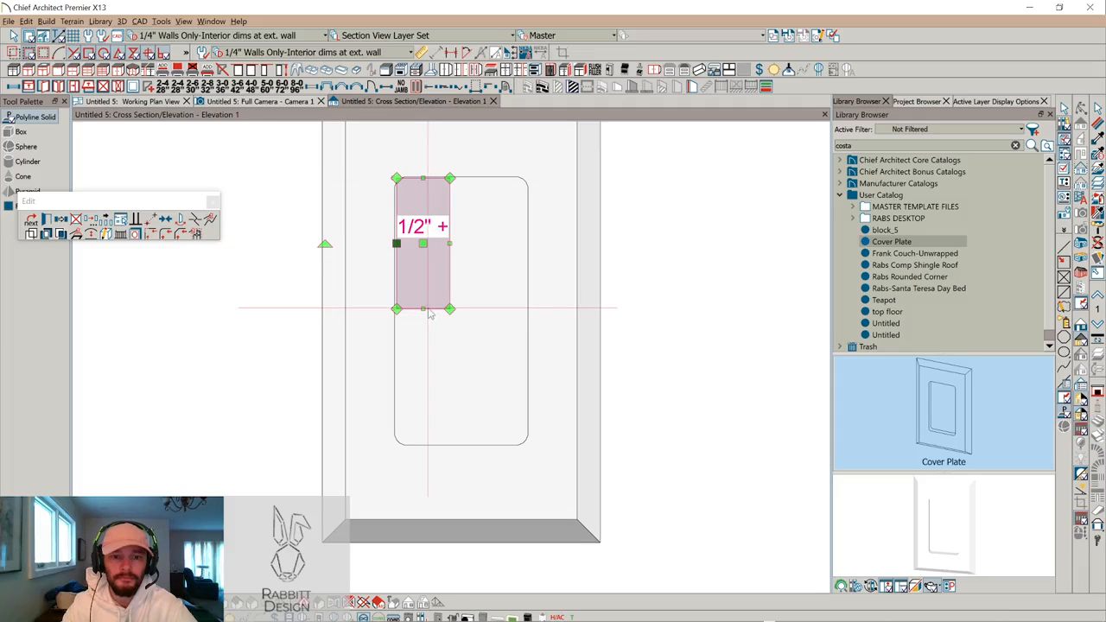
left_click_drag(423, 308, 528, 419)
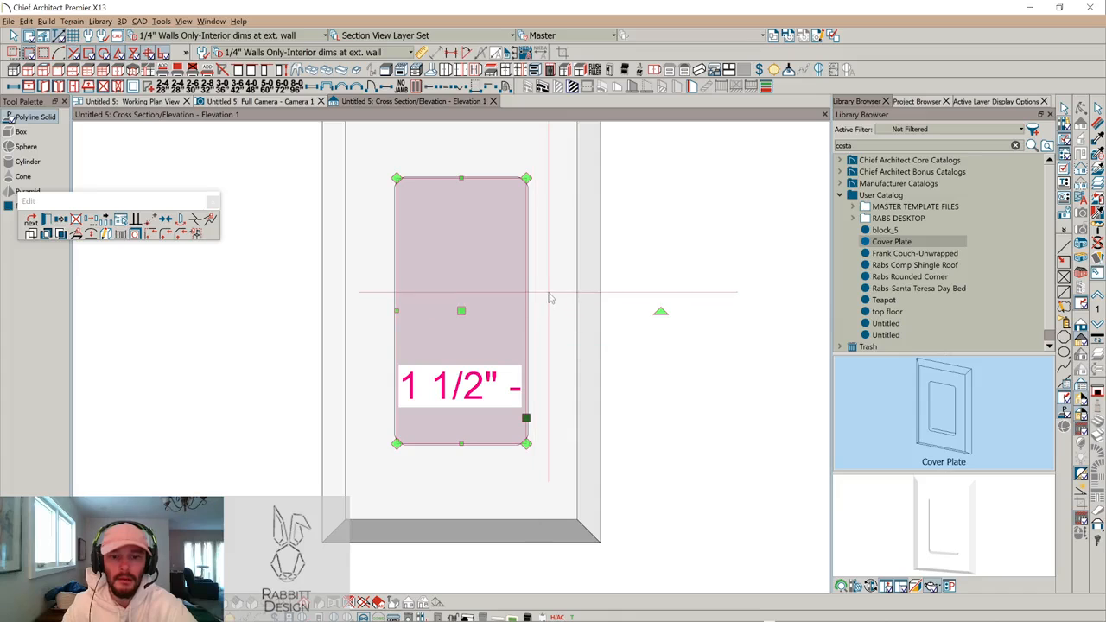
Fillet all the corners of the polyline solid in the plate's opening with a 1/8" radius
scroll(478, 255, "down", 3)
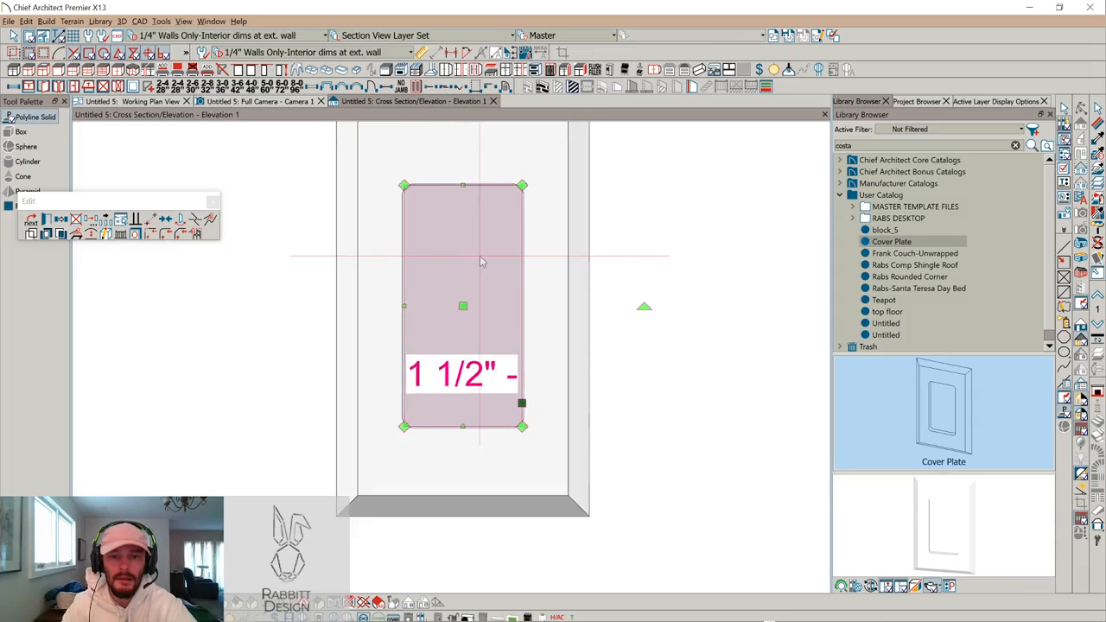
left_click(164, 220)
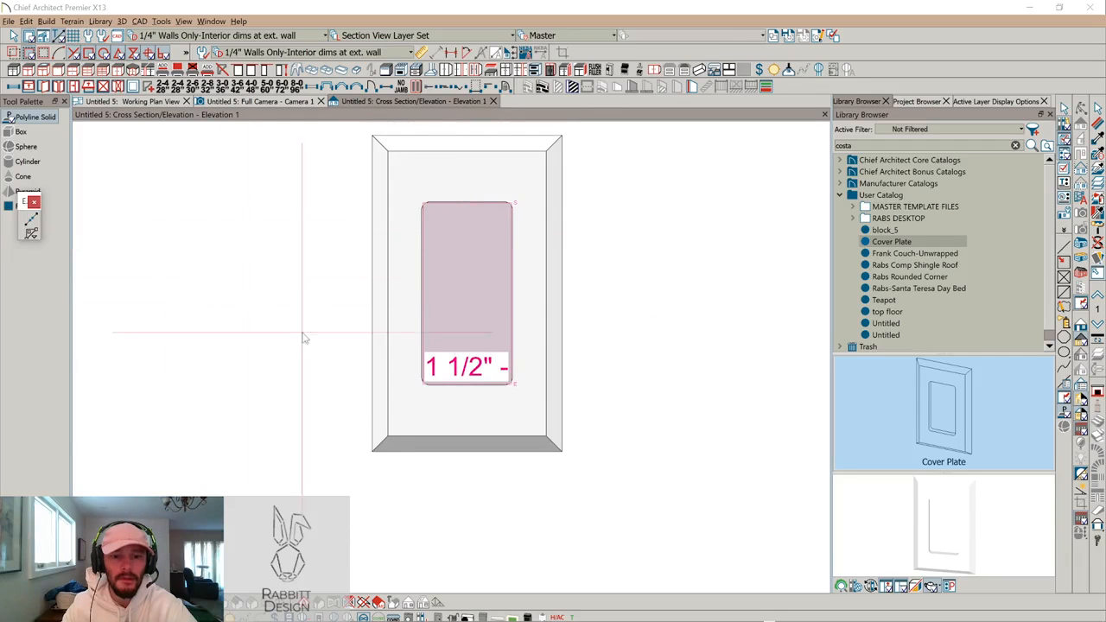
left_click(467, 438)
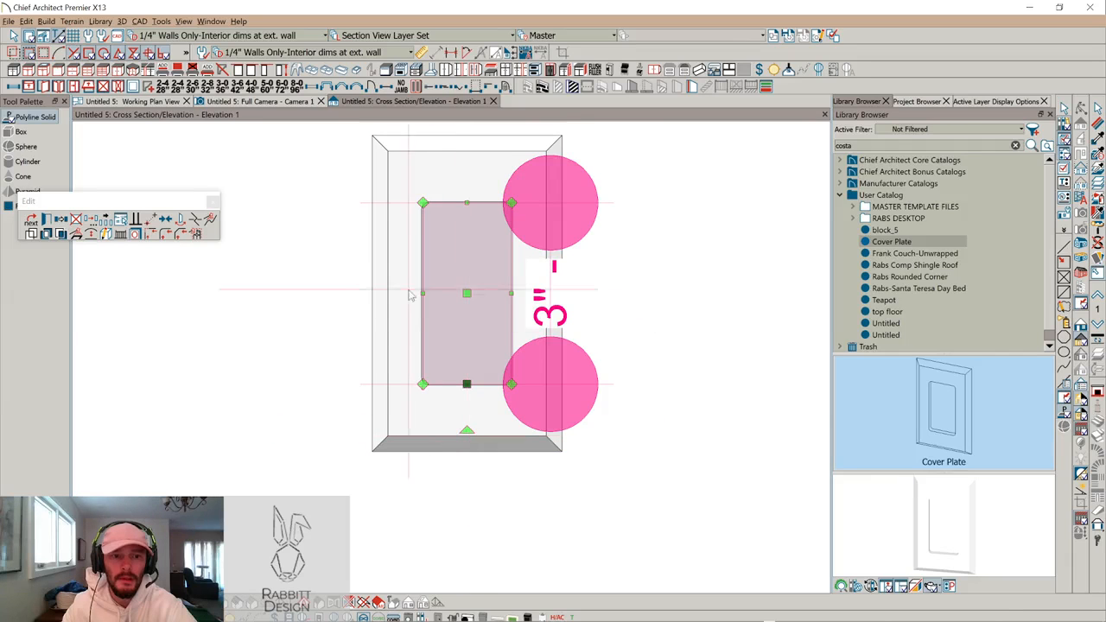
left_click(163, 230)
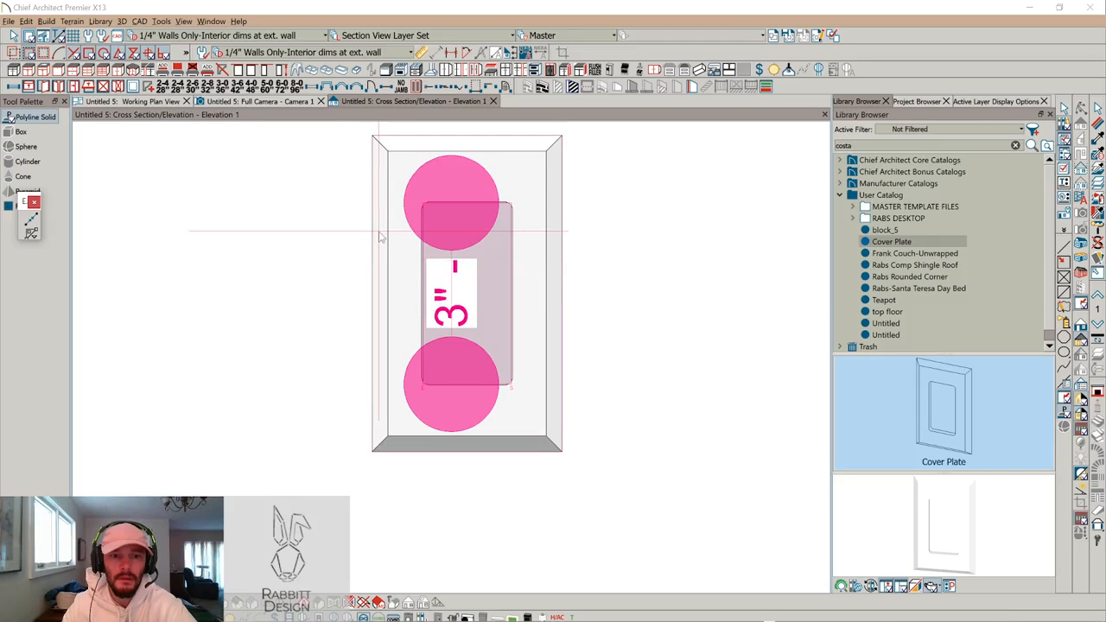
left_click(473, 363)
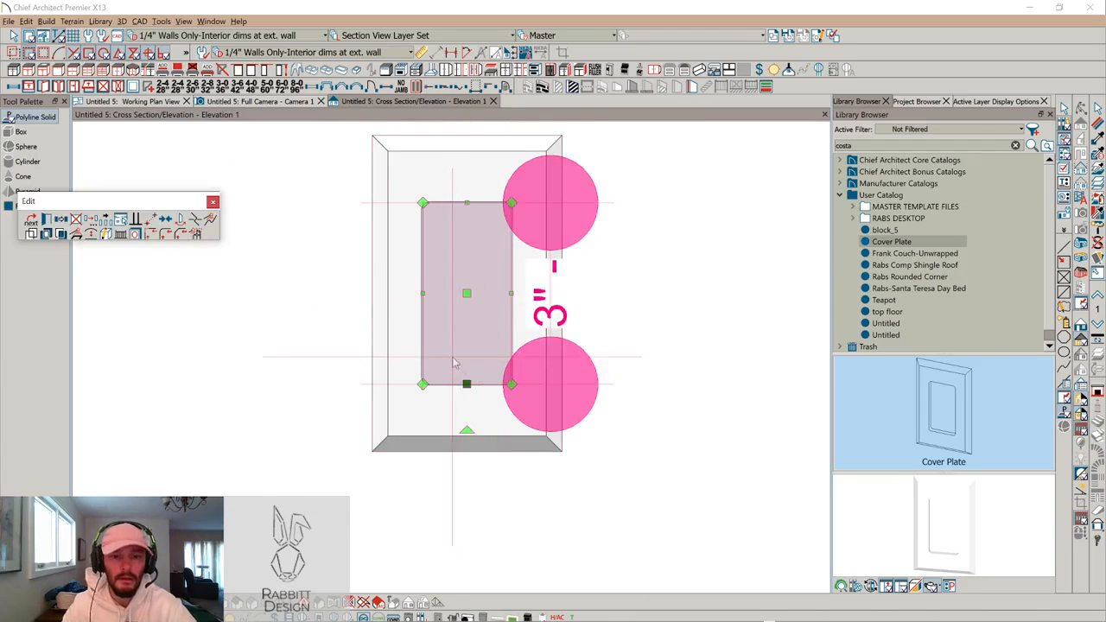
left_click(164, 239)
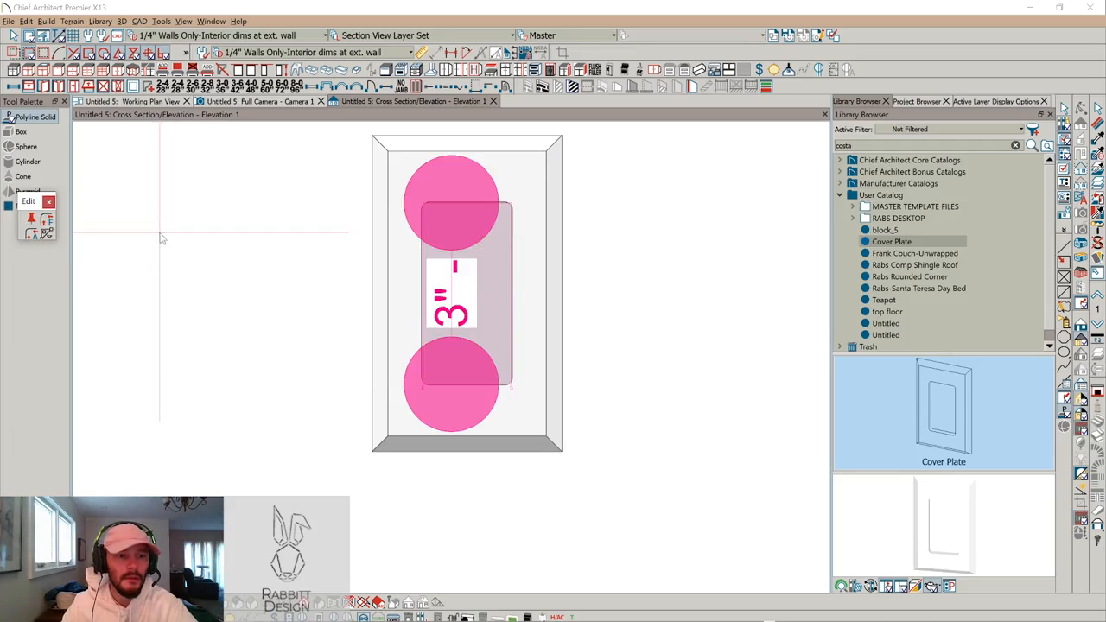
left_click(44, 223)
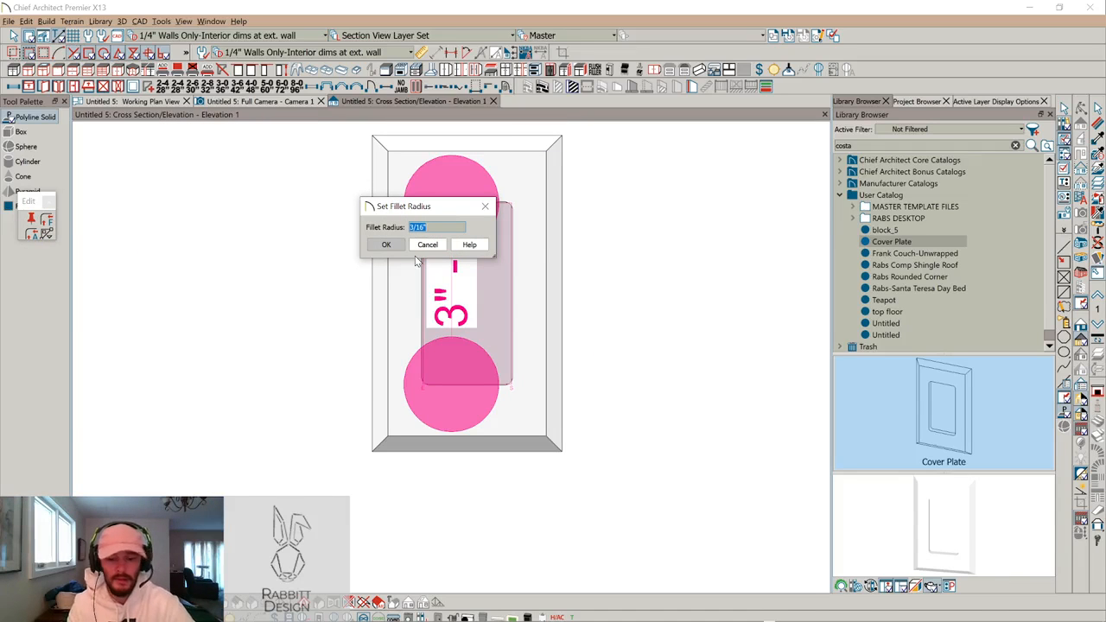
type("1/8")
key("Return")
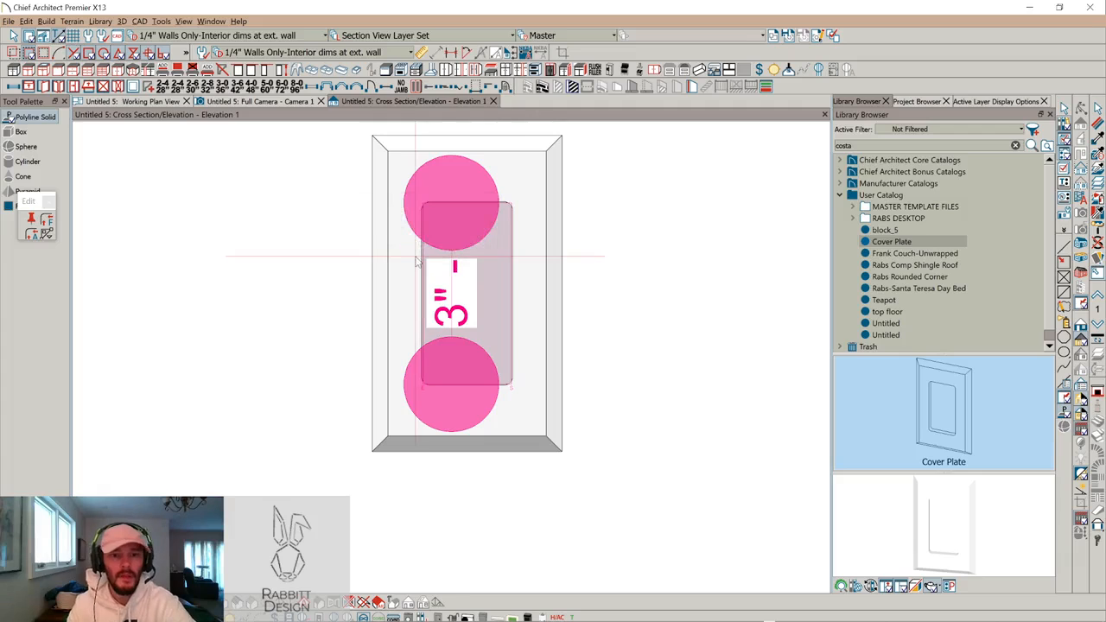
left_click(31, 235)
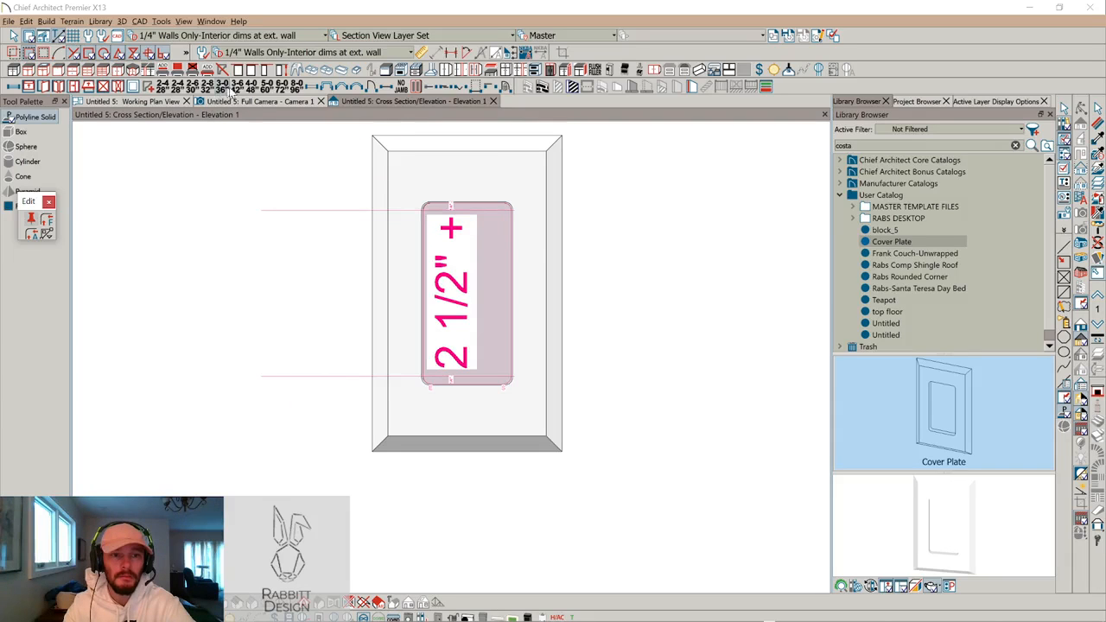
Delete the old switch object shown in the full camera view and close that camera view
left_click(258, 104)
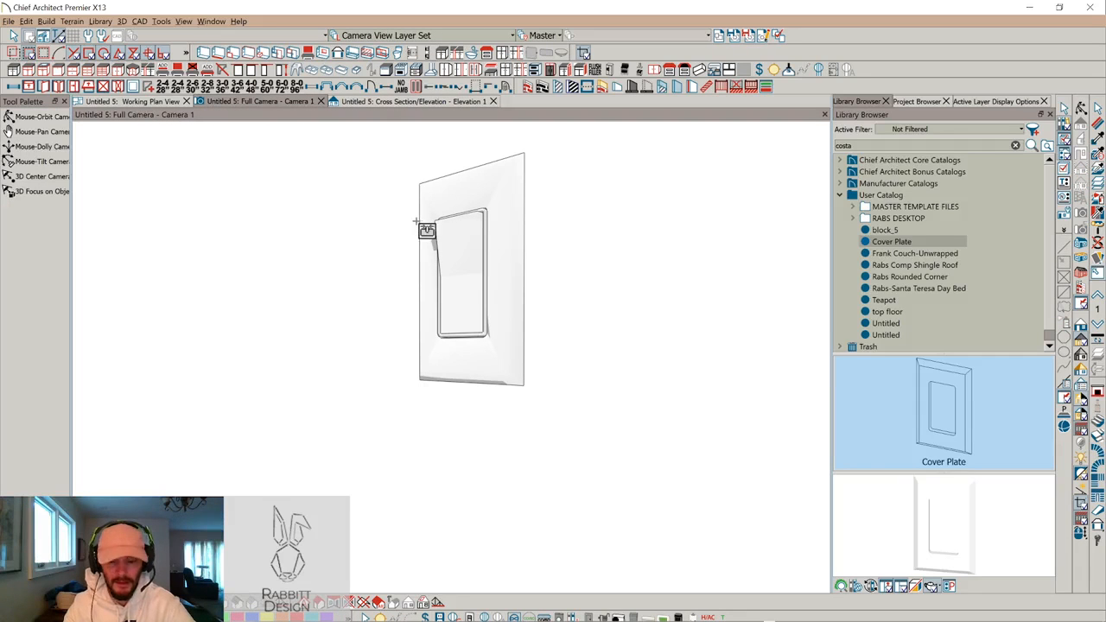
left_click(446, 224)
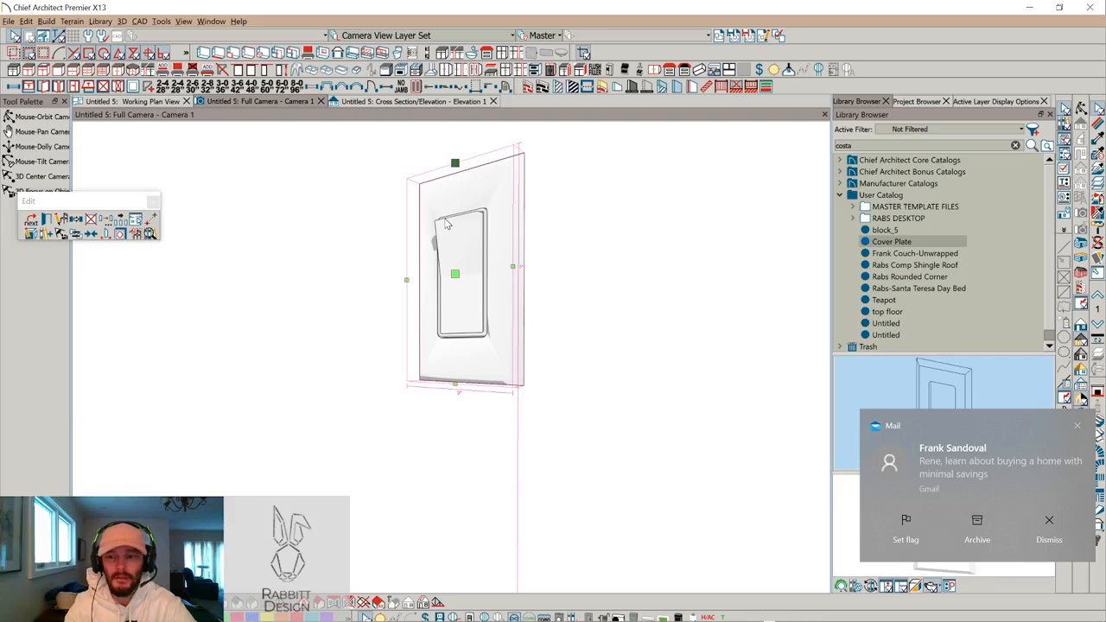
key("Delete")
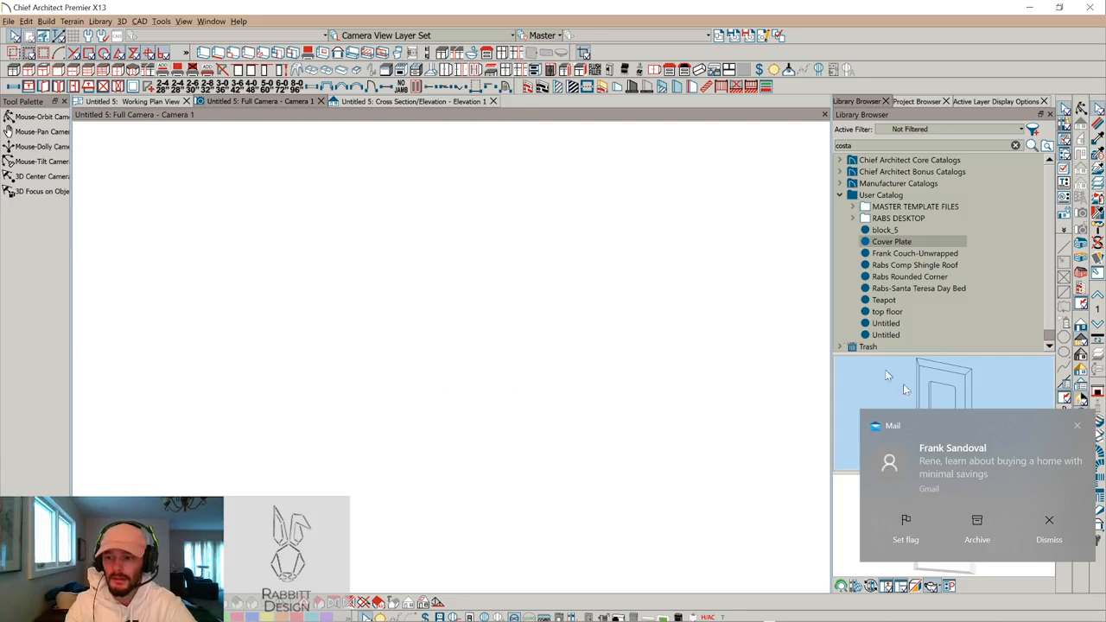
left_click(1049, 519)
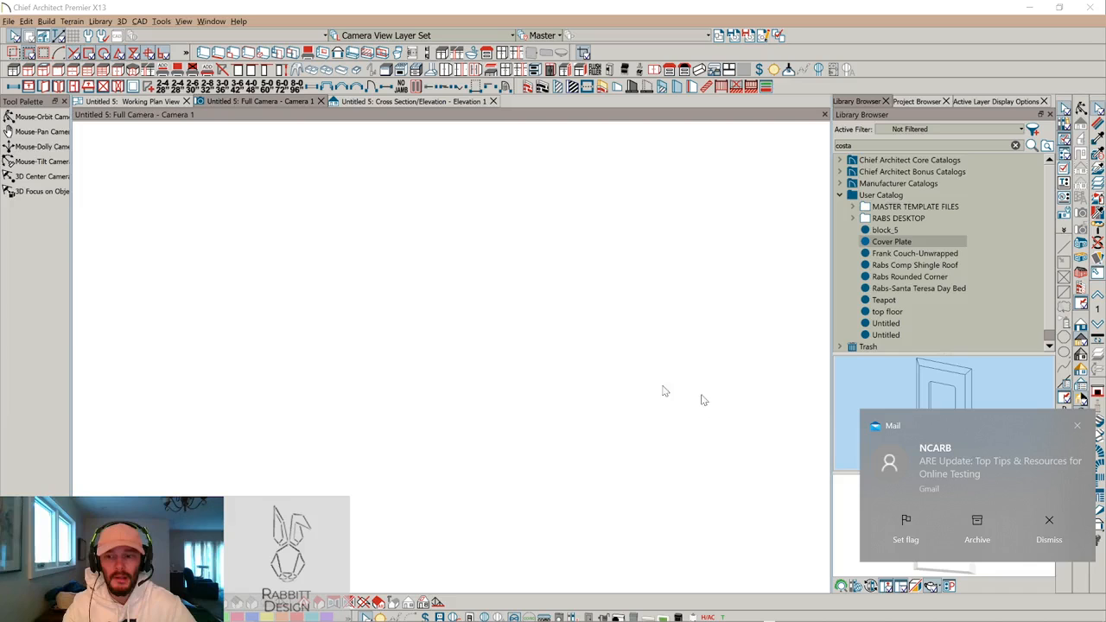
left_click(1050, 523)
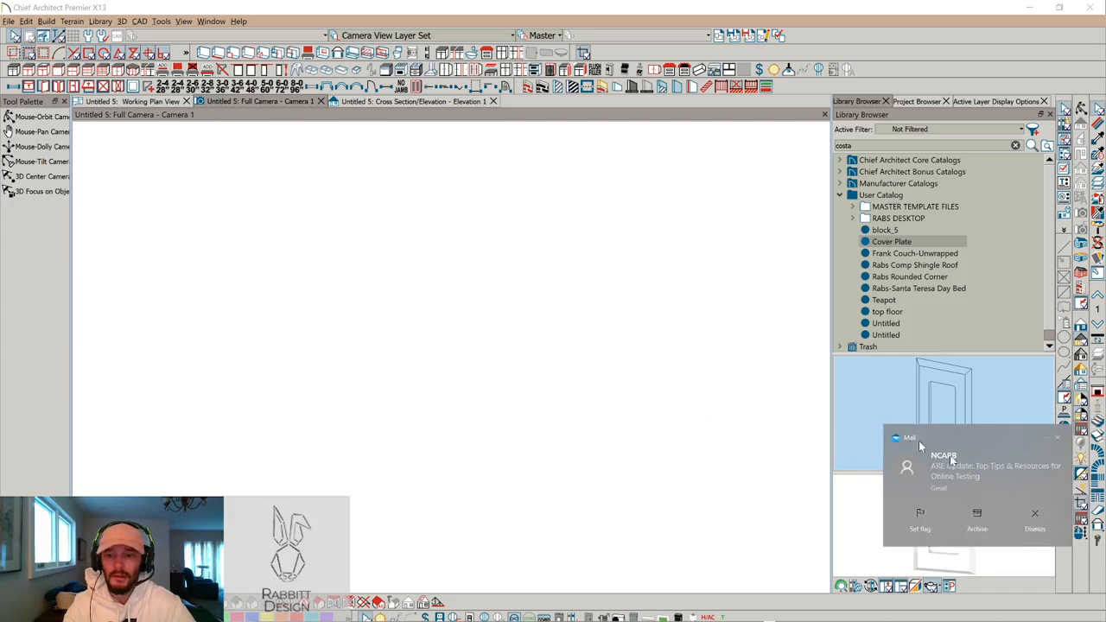
left_click(321, 101)
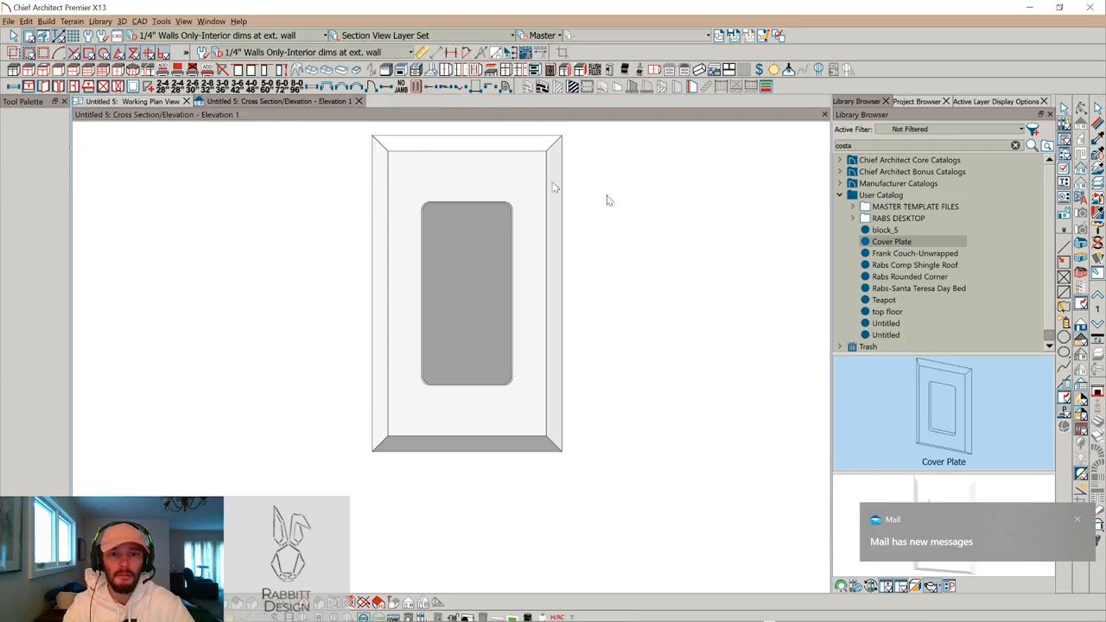
Create a new Full Camera view from the working plan, aimed at the cover plate and tilted to bring it into view
left_click(138, 102)
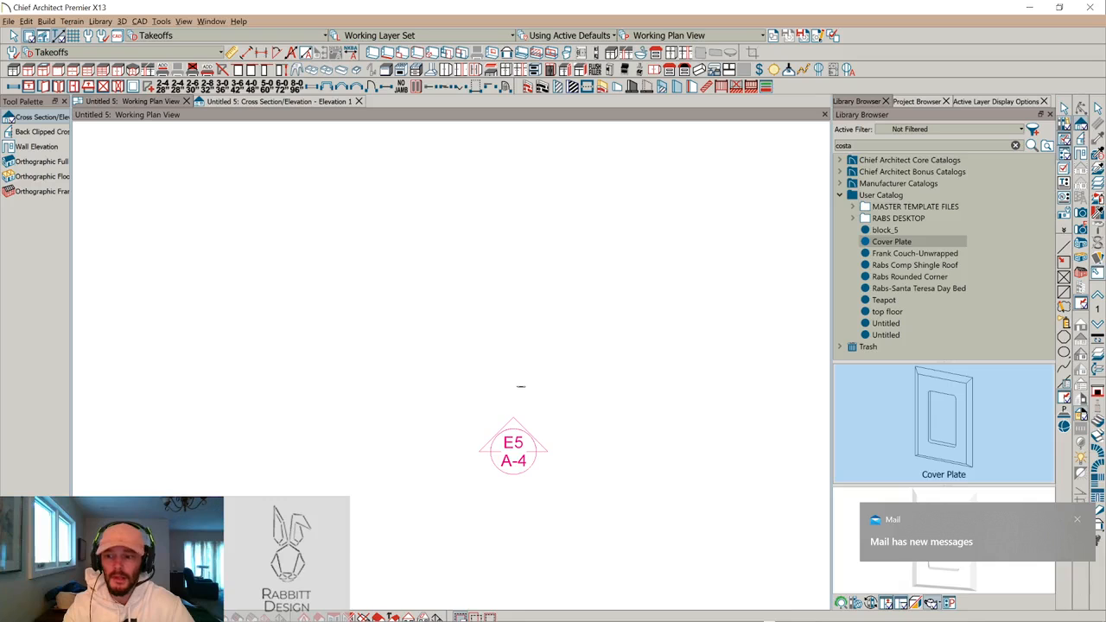
left_click(1088, 610)
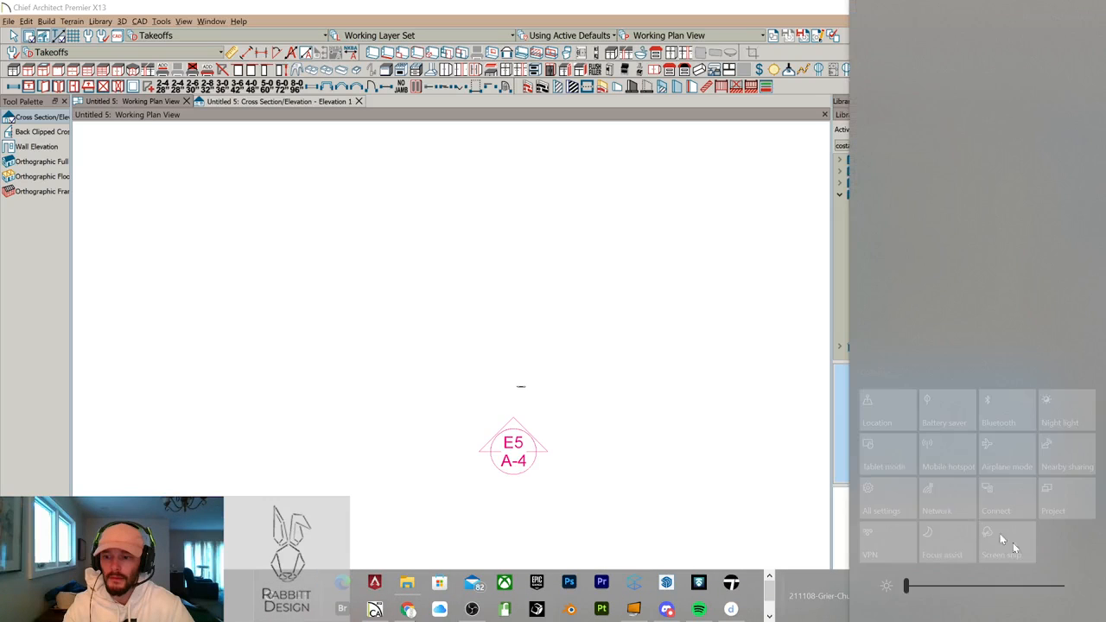
left_click(709, 316)
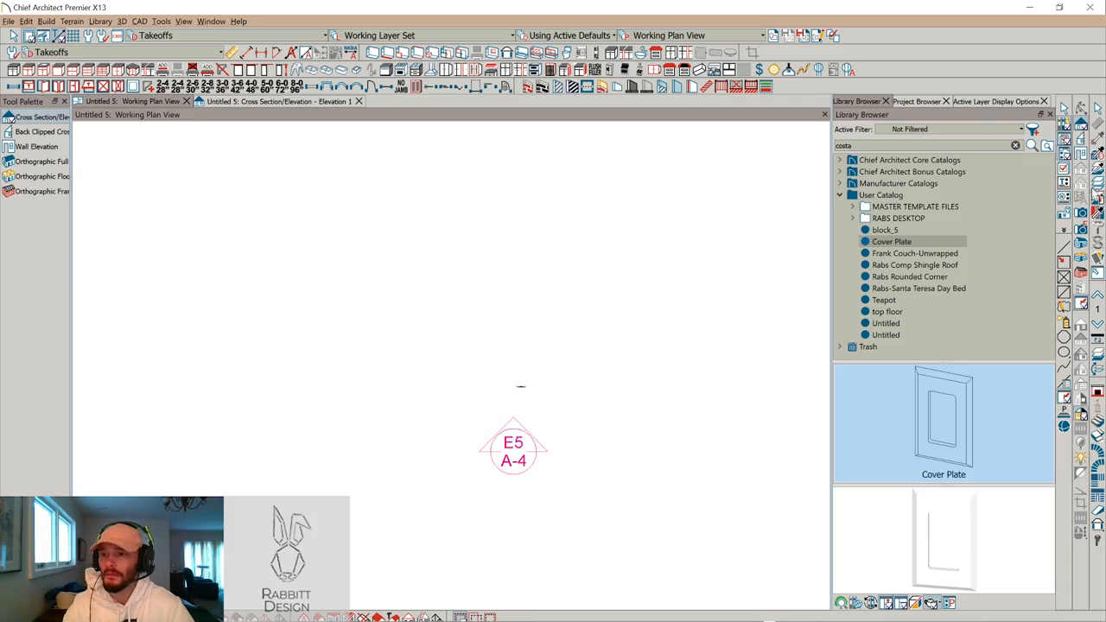
left_click(1082, 213)
middle_click_drag(662, 383, 524, 272)
scroll(524, 293, "down", 1)
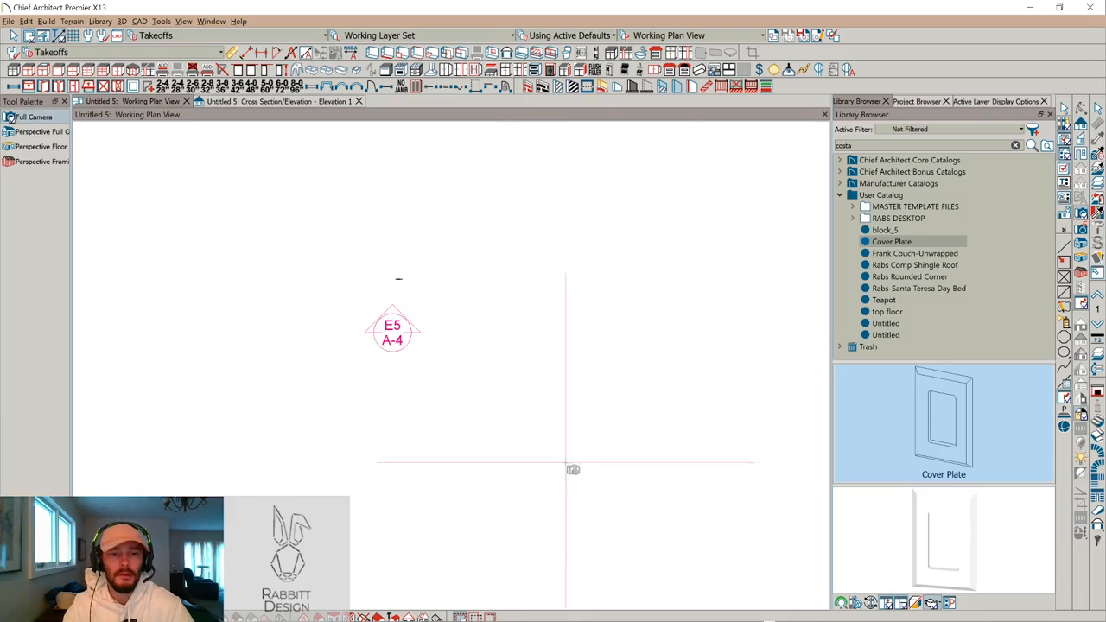
left_click_drag(566, 469, 475, 379)
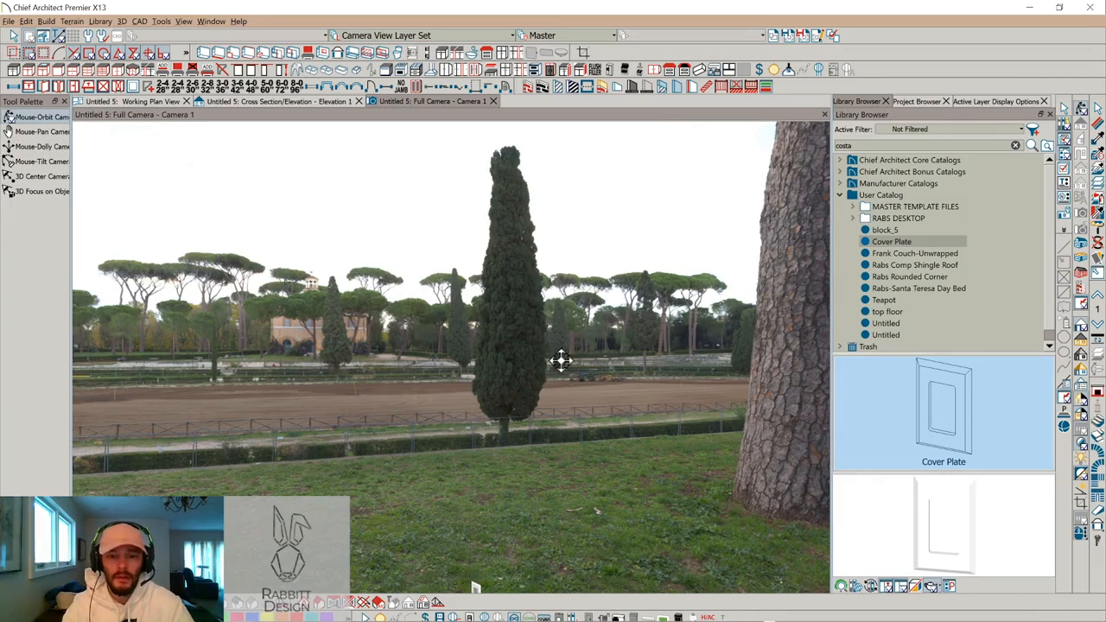
left_click_drag(562, 361, 548, 380)
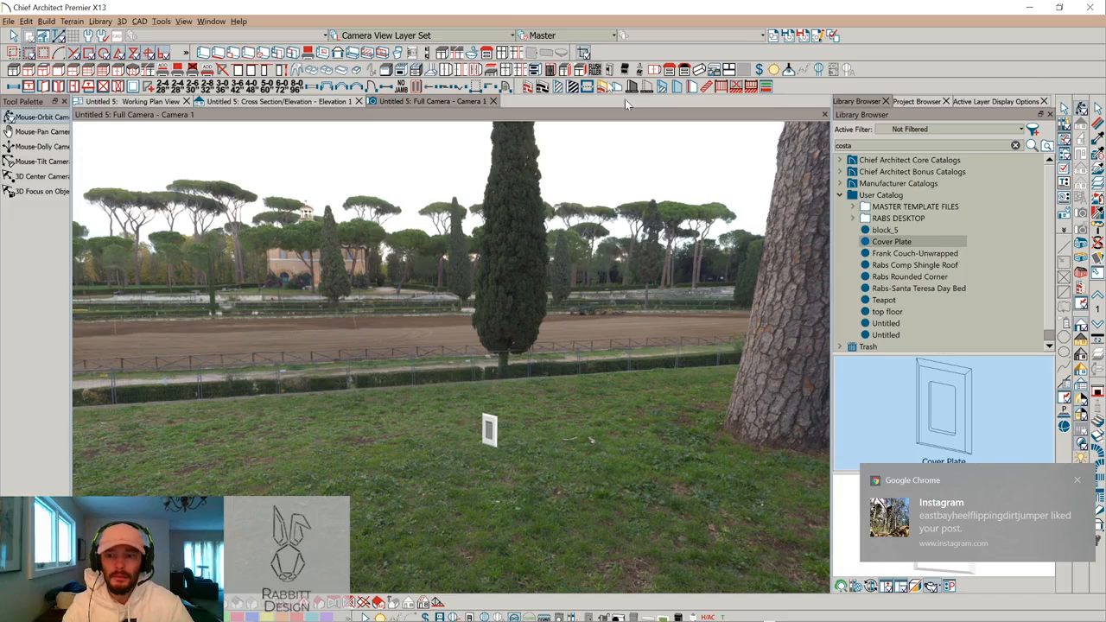
left_click(1078, 483)
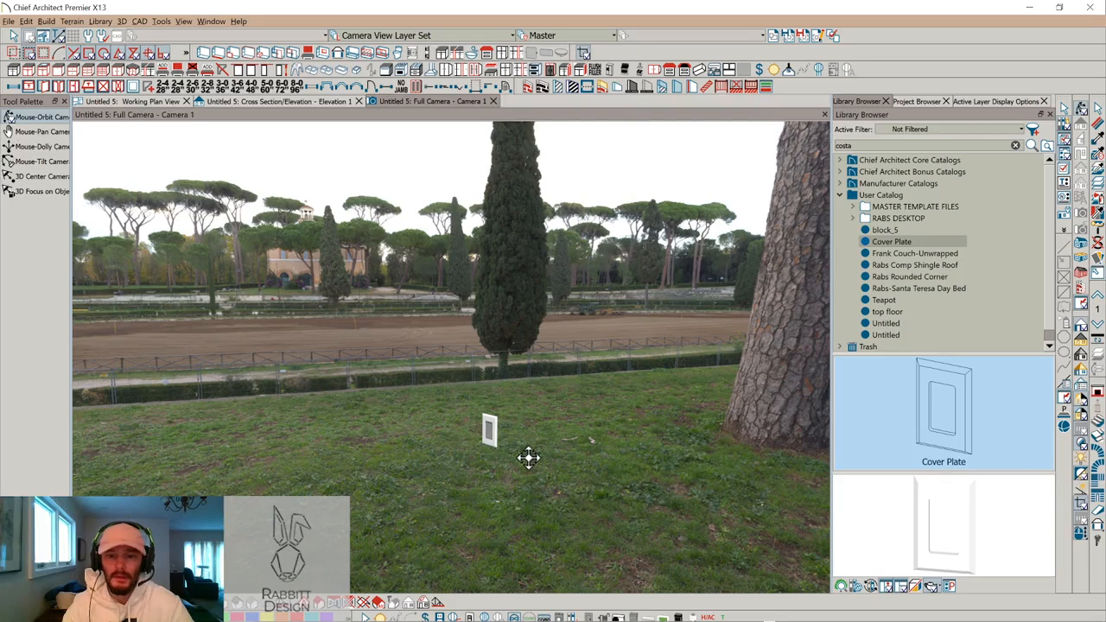
Set the polyline solid's thickness to 3/8" and reduce it by a small fraction of an inch
scroll(528, 458, "up", 3)
scroll(528, 458, "up", 5)
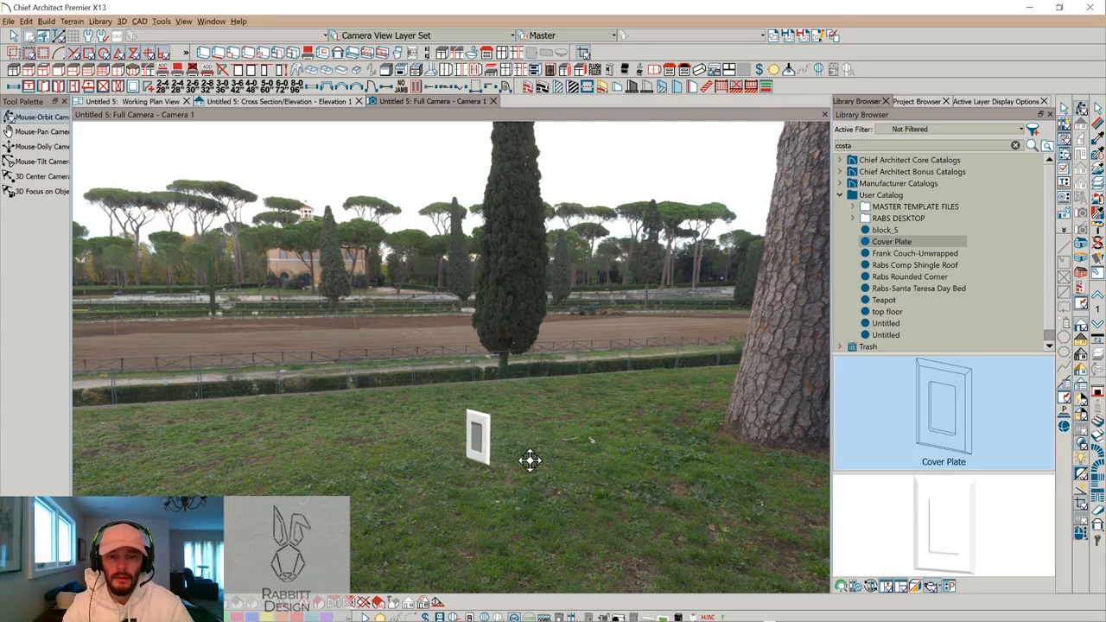
scroll(529, 462, "up", 5)
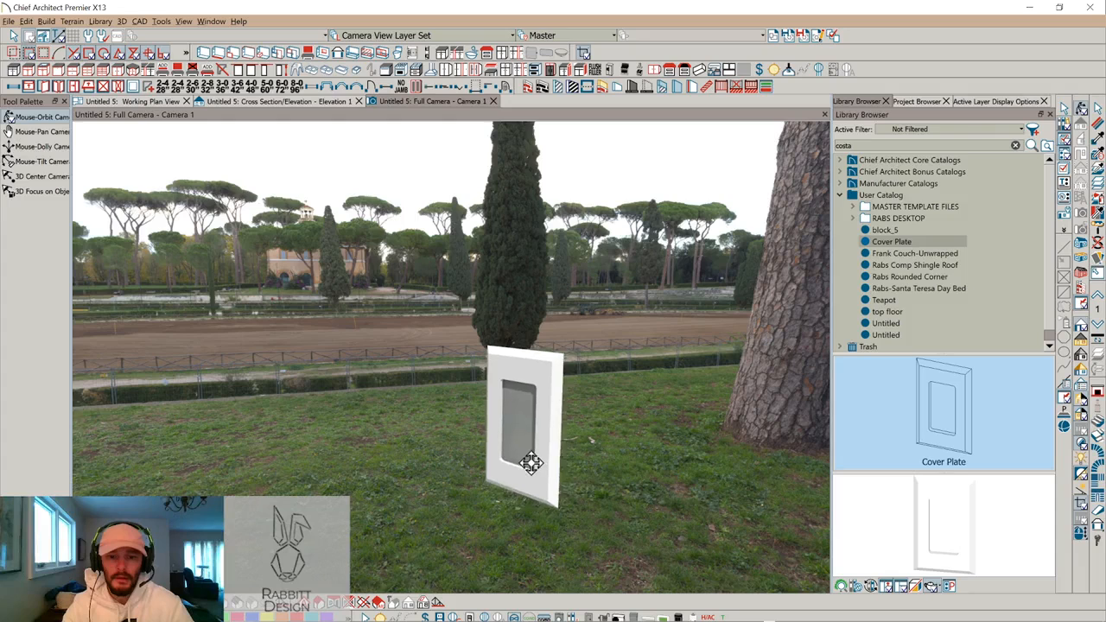
key("space")
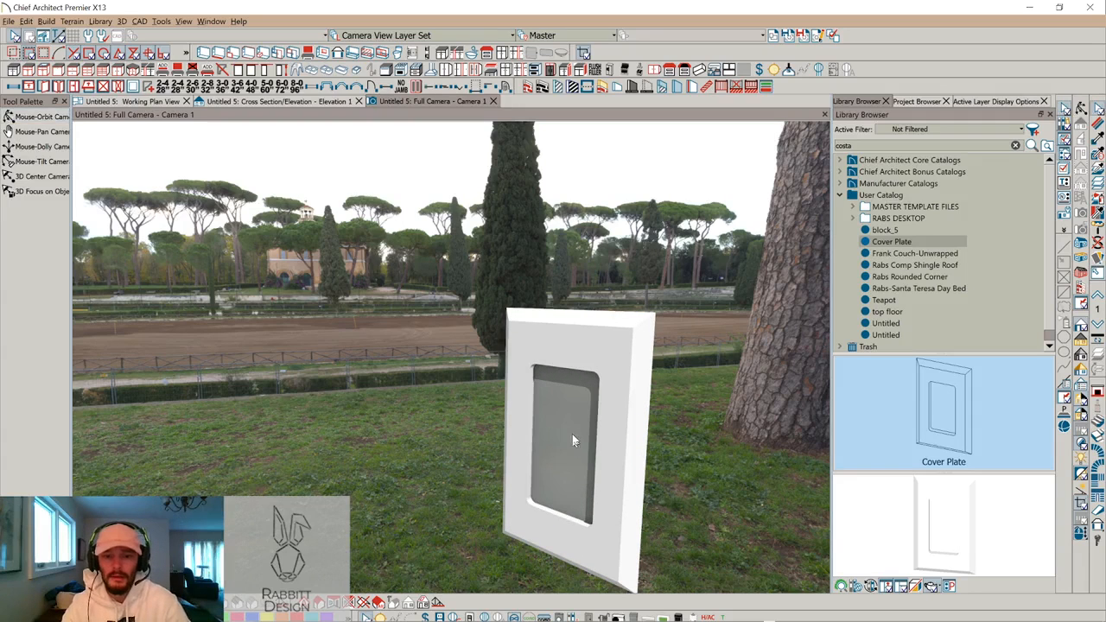
left_click(574, 438)
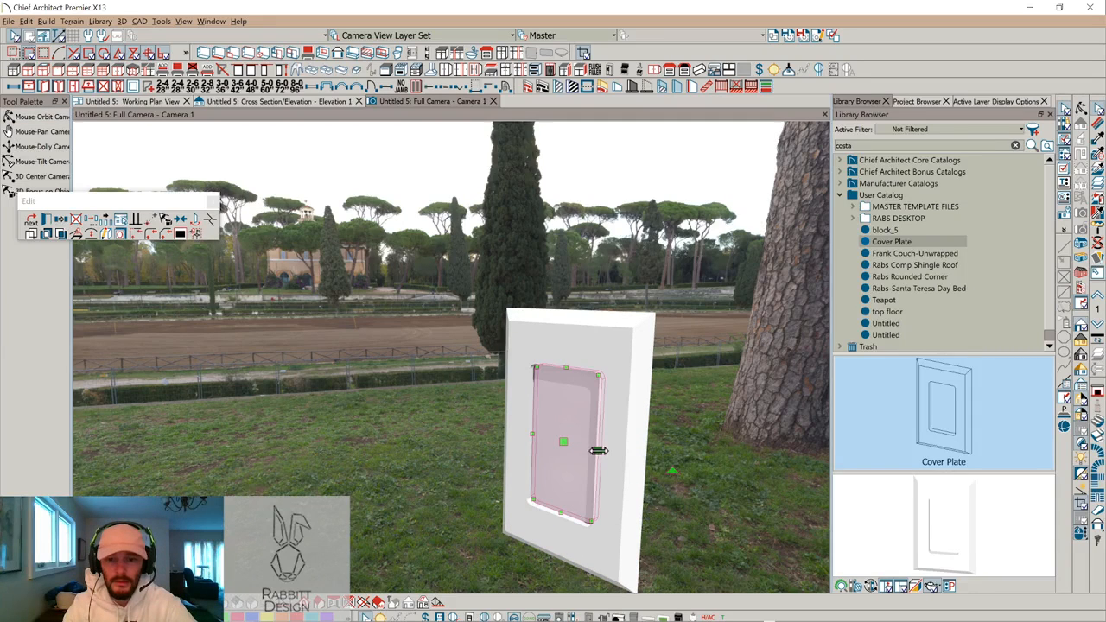
double_click(547, 425)
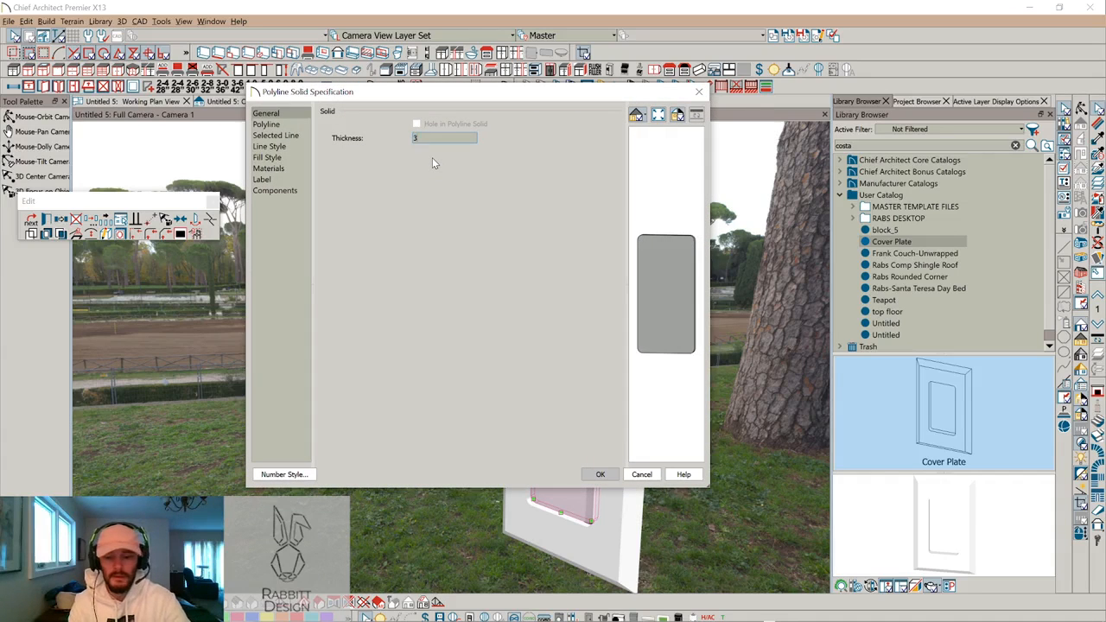
type("3/")
key("Return")
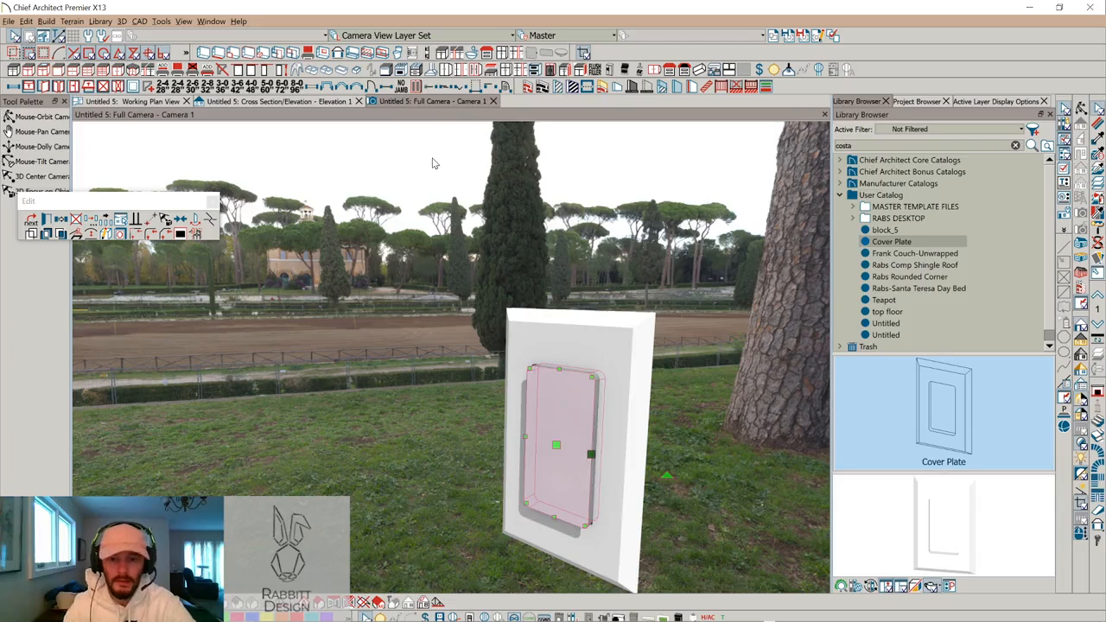
key("ctrl+e")
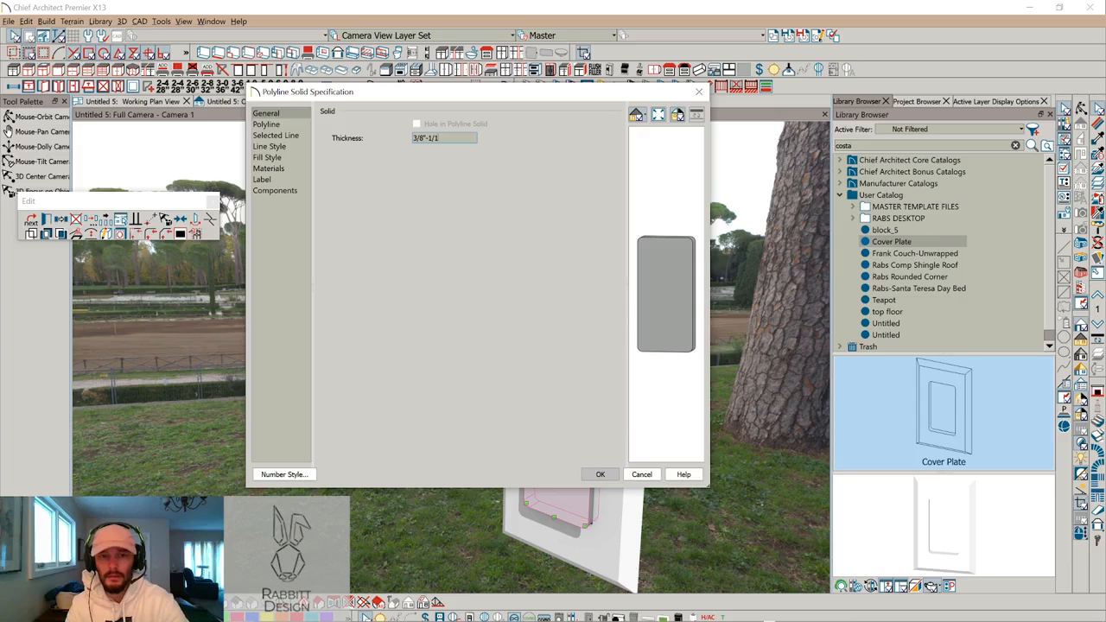
key("Return")
left_click(542, 202)
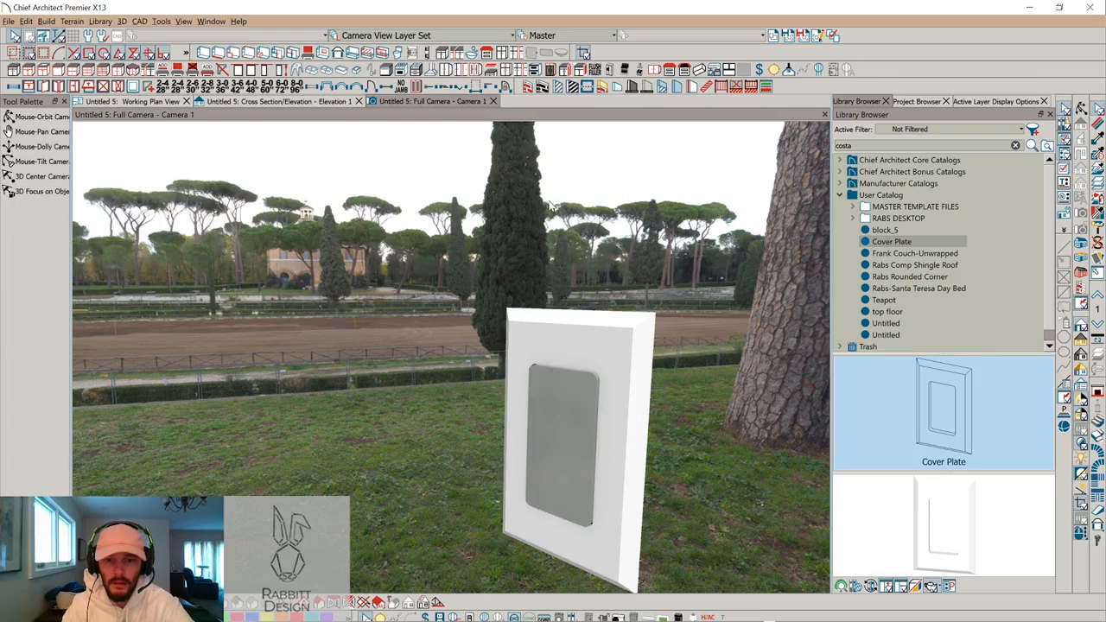
Sample the cover plate's white material with the Material Eyedropper and apply it to the edge of the solid in the opening
left_click(562, 450)
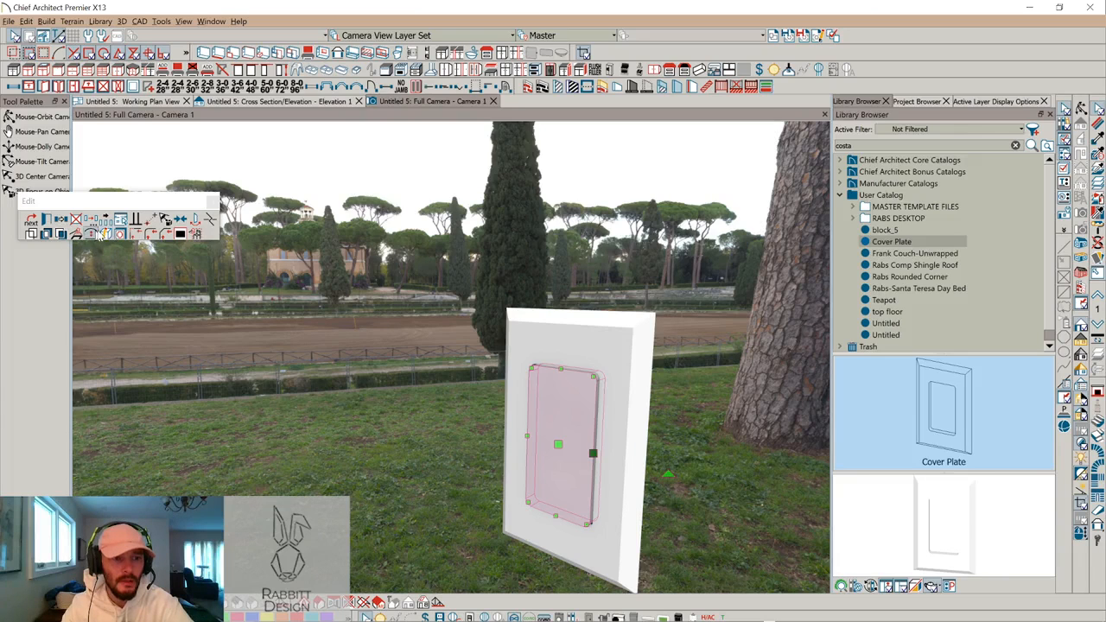
left_click(102, 233)
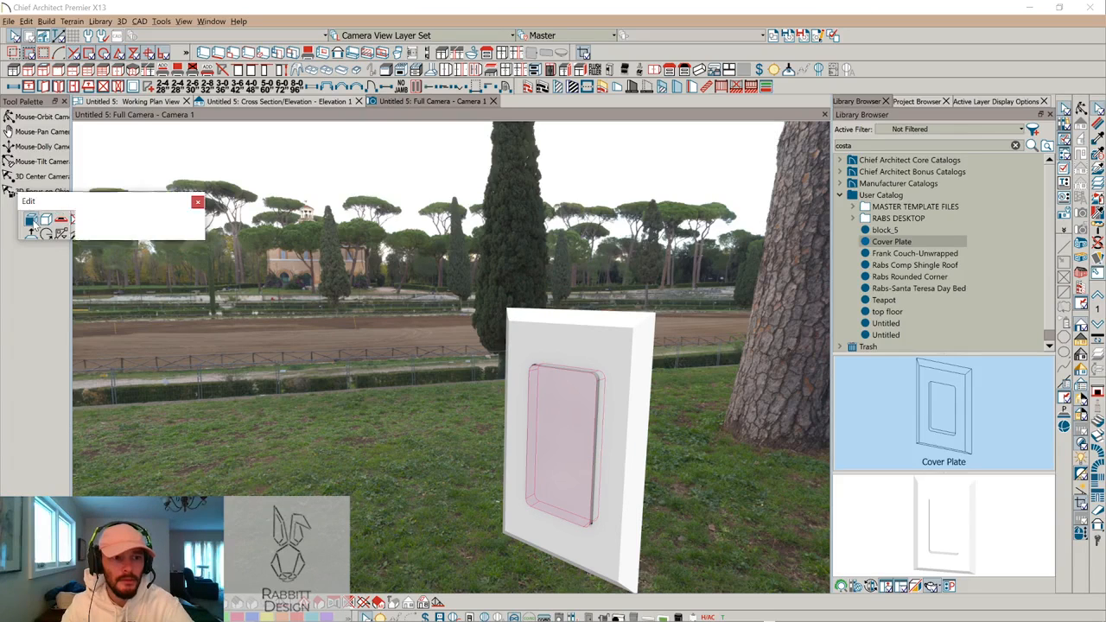
left_click(808, 270)
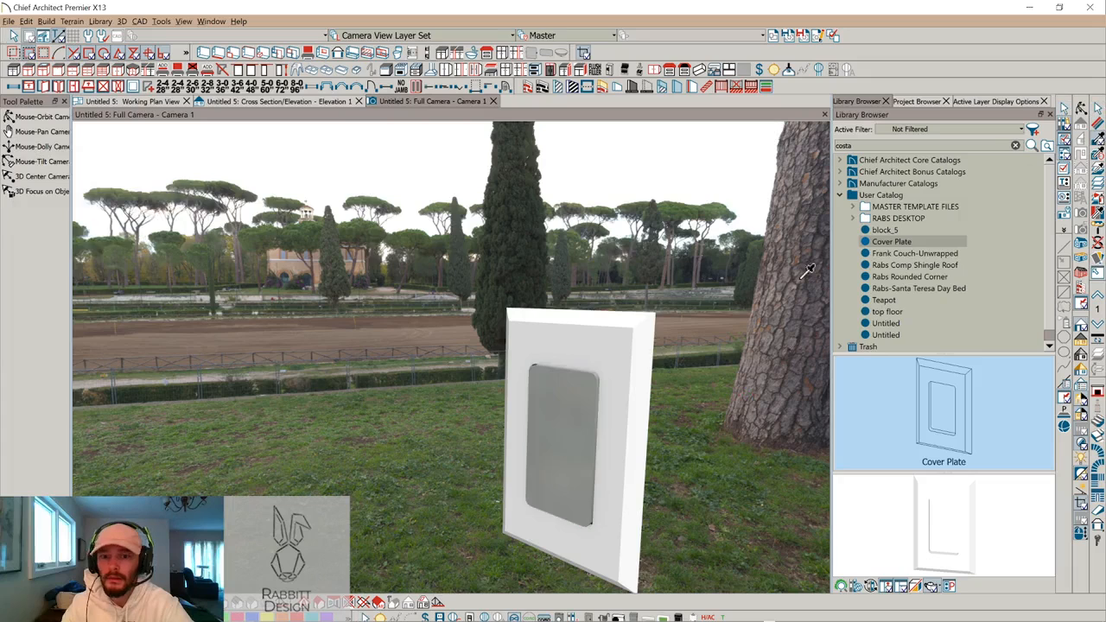
left_click(629, 381)
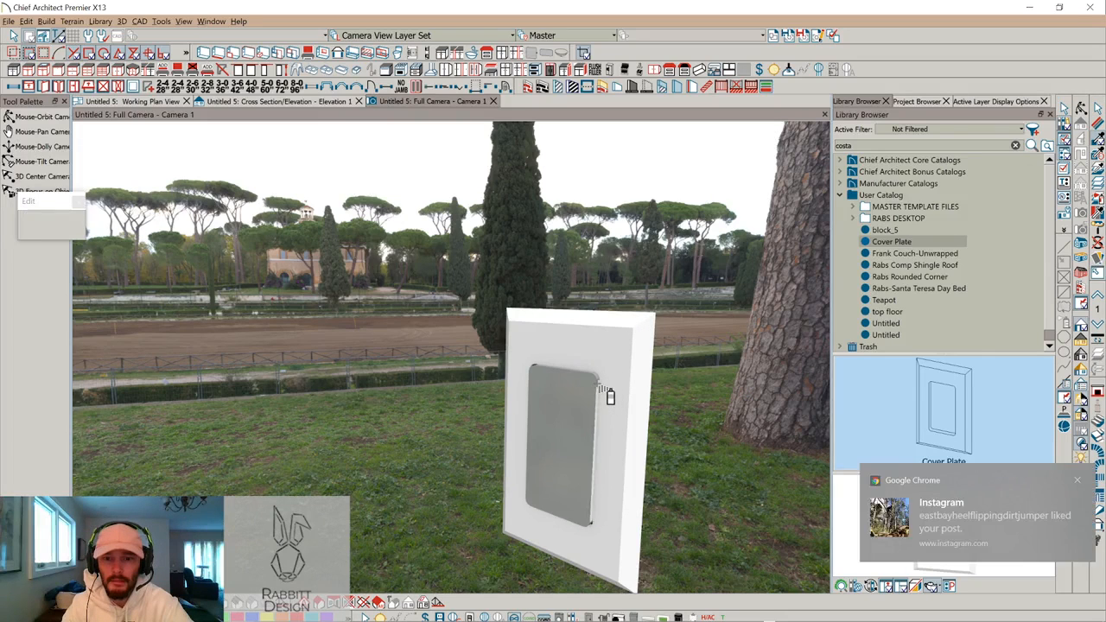
left_click(597, 377)
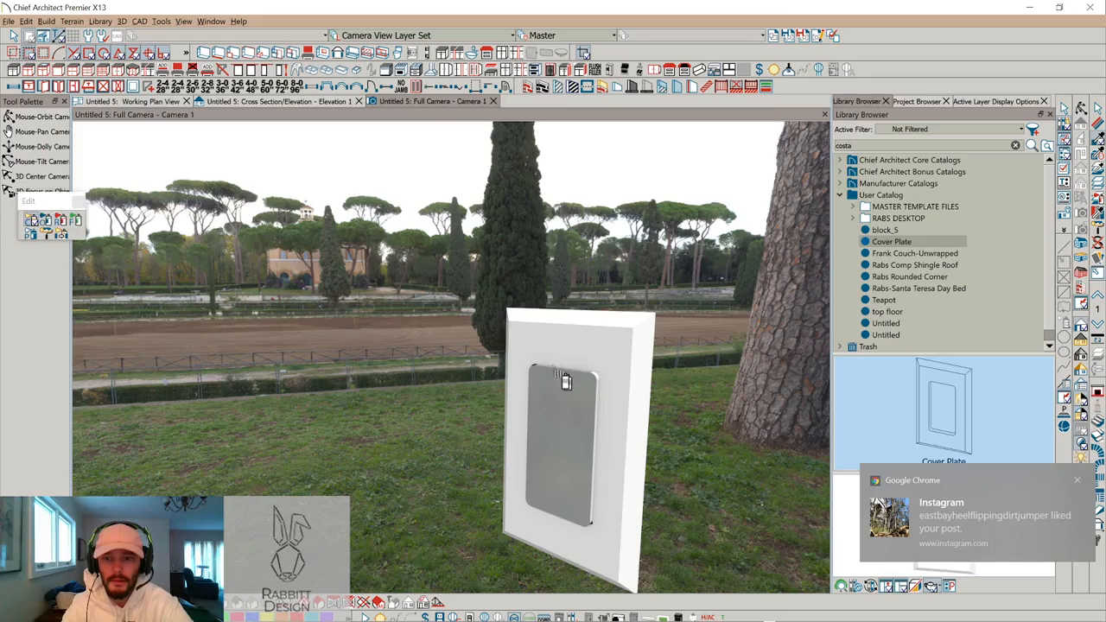
Check the solid in the cover plate's opening from several angles and undo the last several changes
key("Escape")
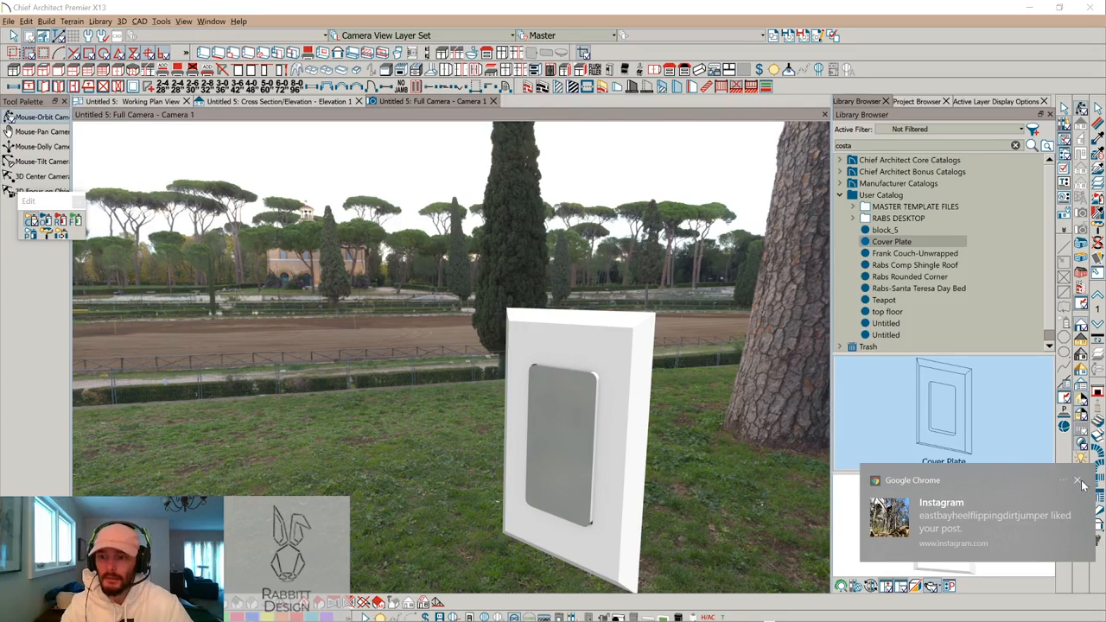
left_click(1082, 484)
left_click_drag(596, 372, 481, 366)
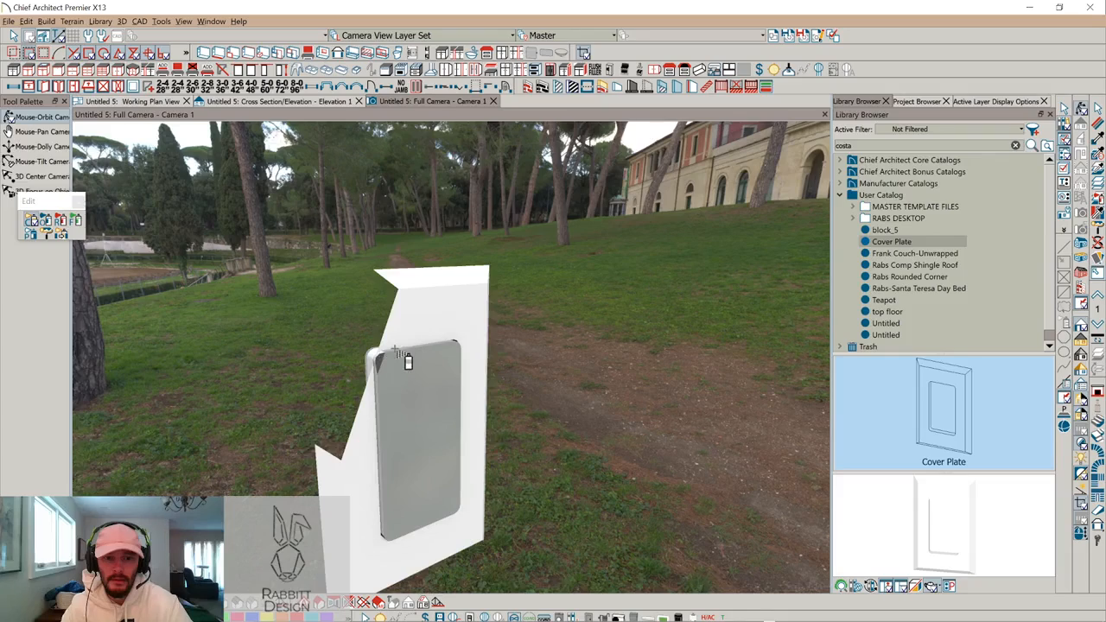
middle_click_drag(397, 351, 491, 482)
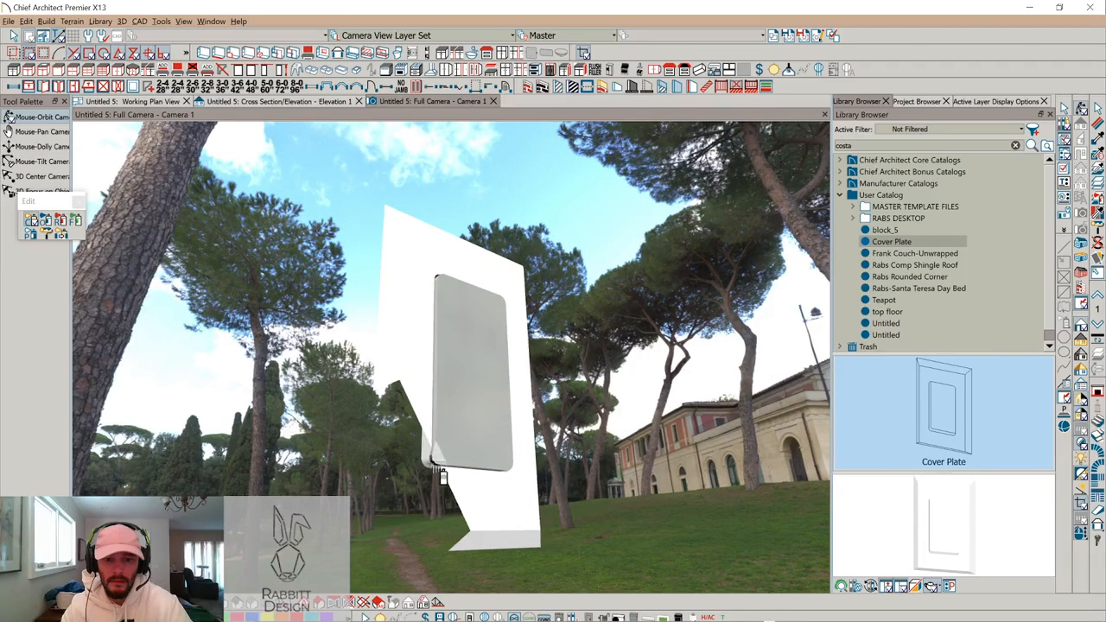
middle_click_drag(450, 461, 444, 445)
key("ctrl+z")
key("ctrl+z")
key("ctrl+z")
key("ctrl+z")
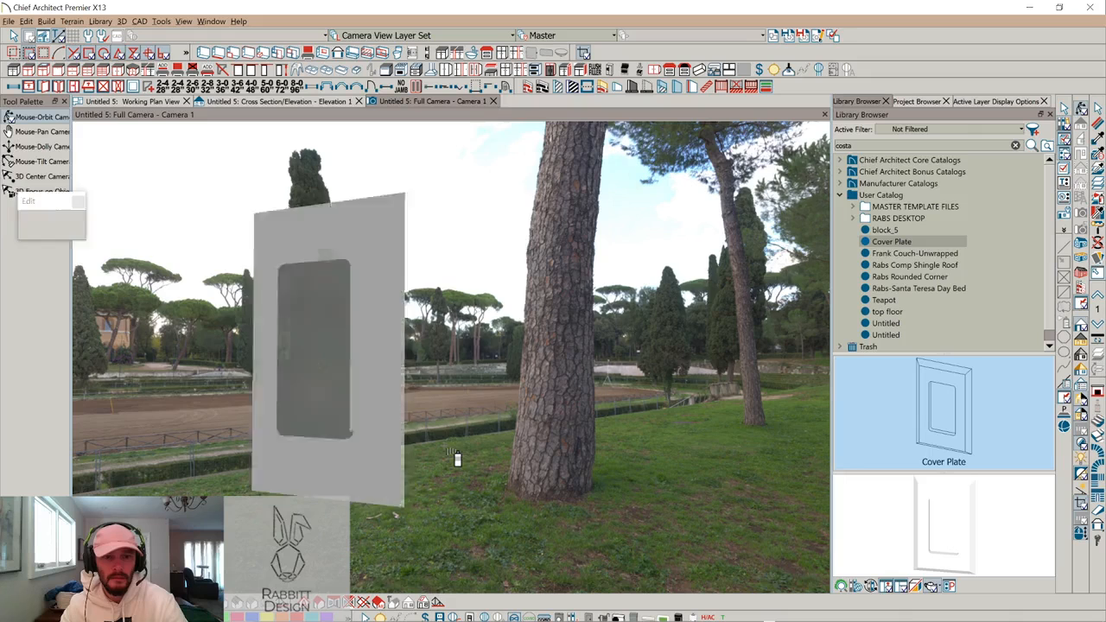
key("ctrl+z")
key("ctrl+z")
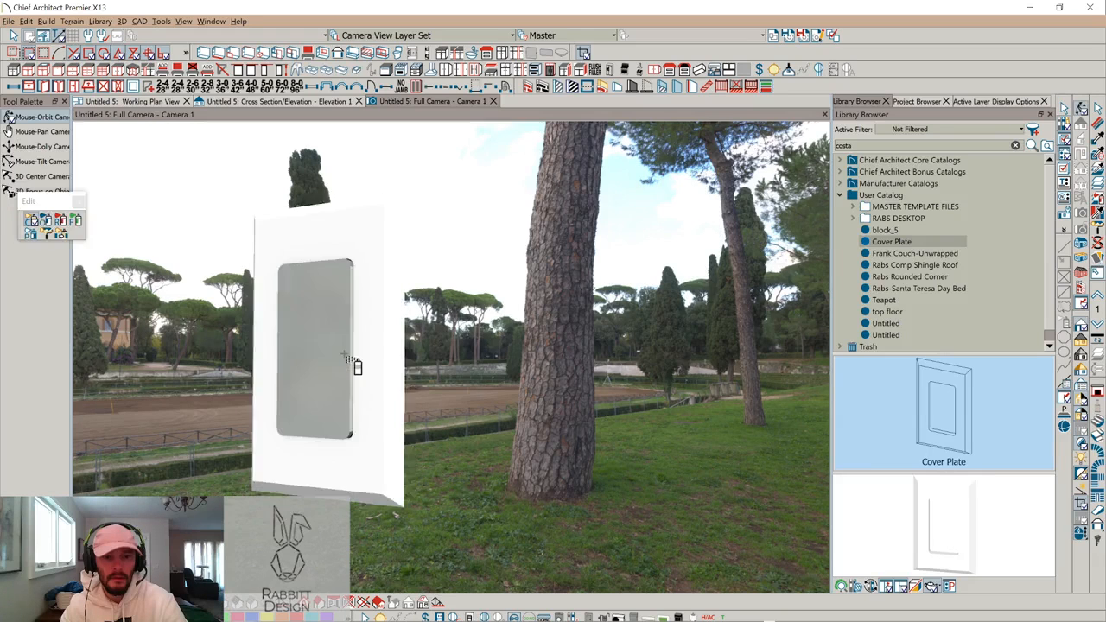
Sample the cover plate's white material and apply it to the solid in the opening, including its front face
left_click(344, 354)
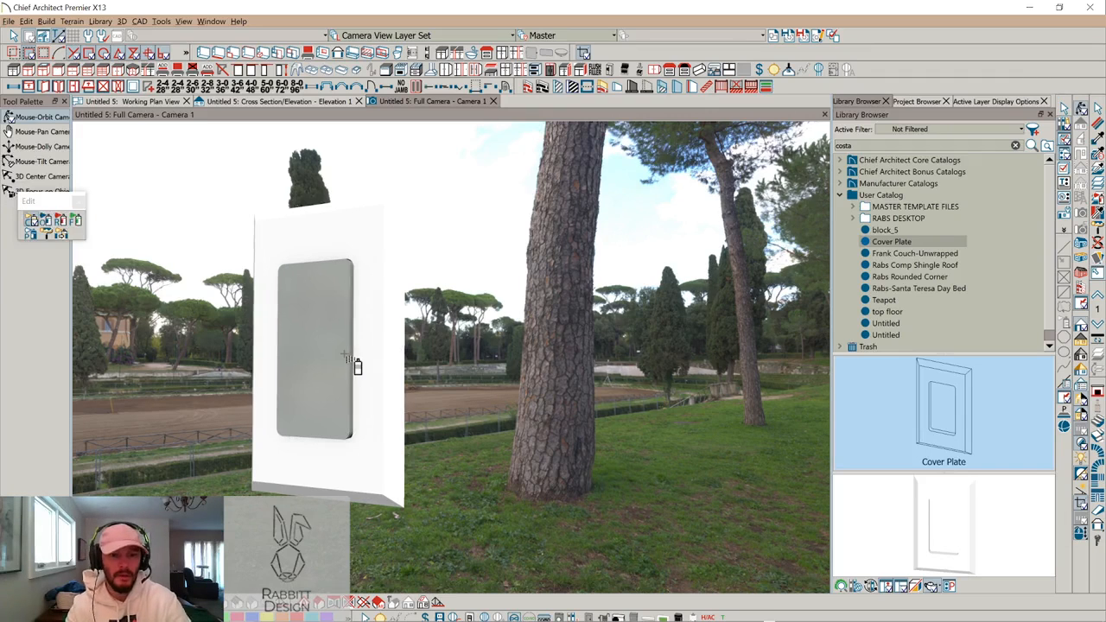
left_click(336, 350)
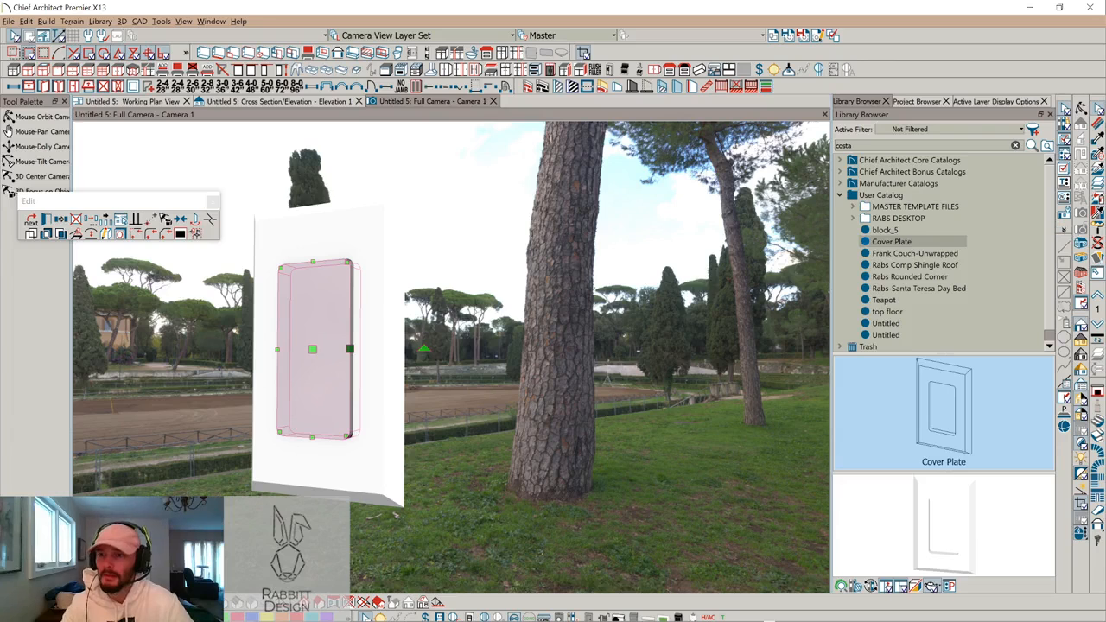
left_click(739, 255)
left_click(384, 333)
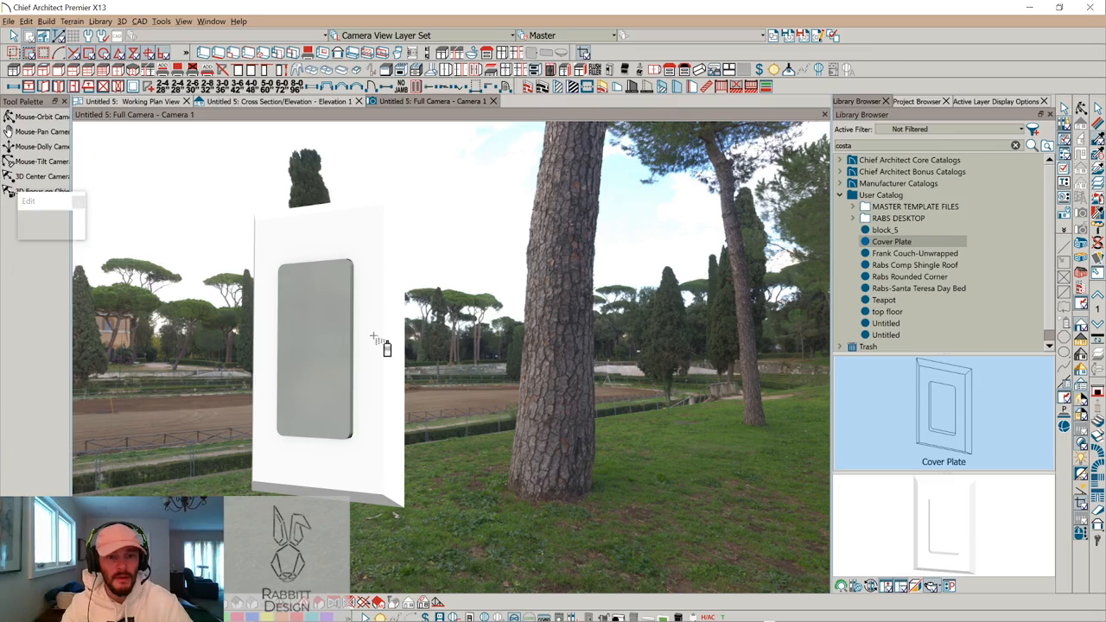
left_click(346, 323)
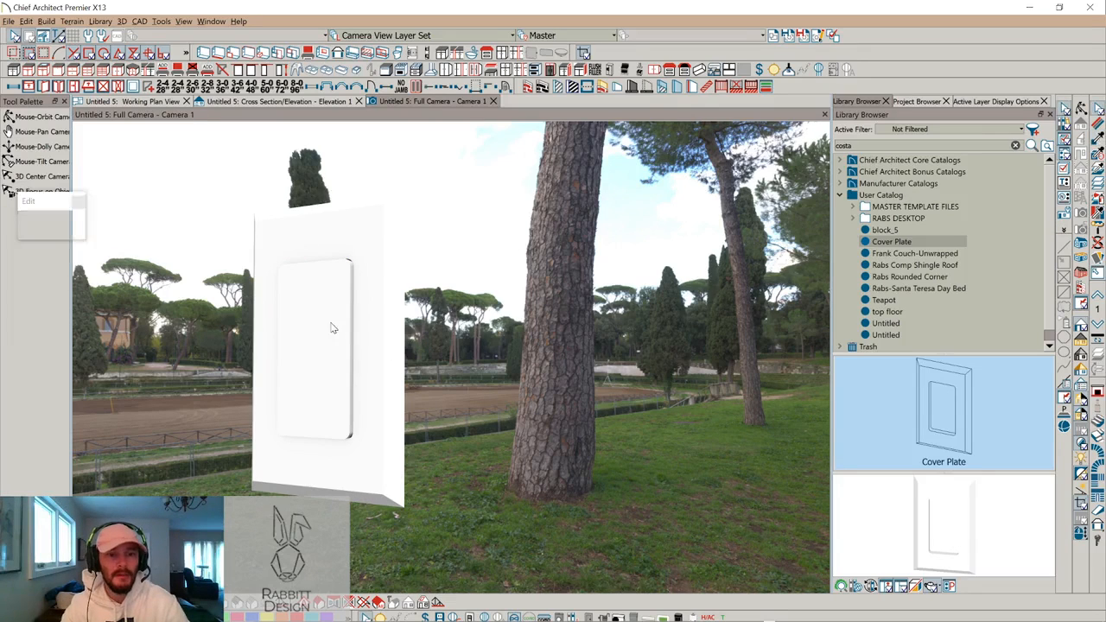
Convert the white polyline solid in the opening and paint its front face bright green
left_click(335, 327)
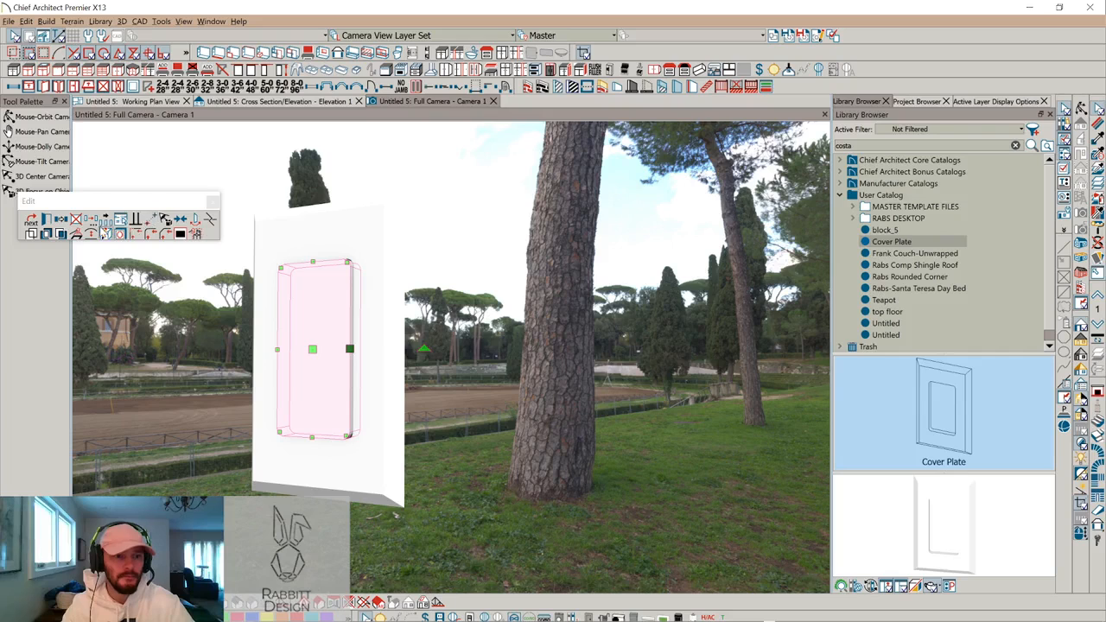
left_click(103, 236)
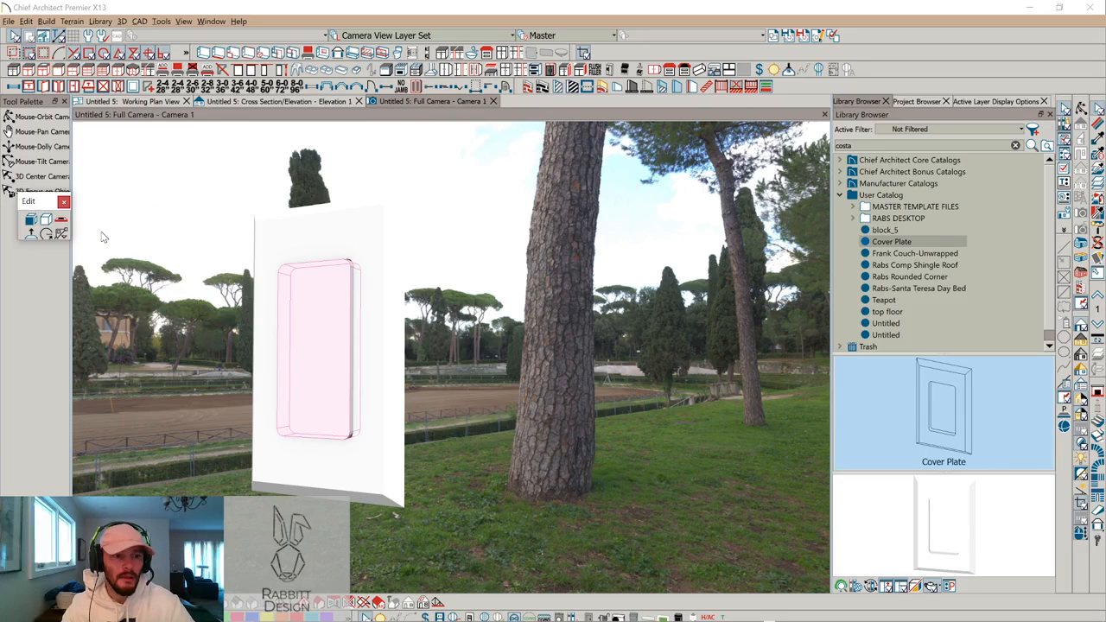
left_click(31, 220)
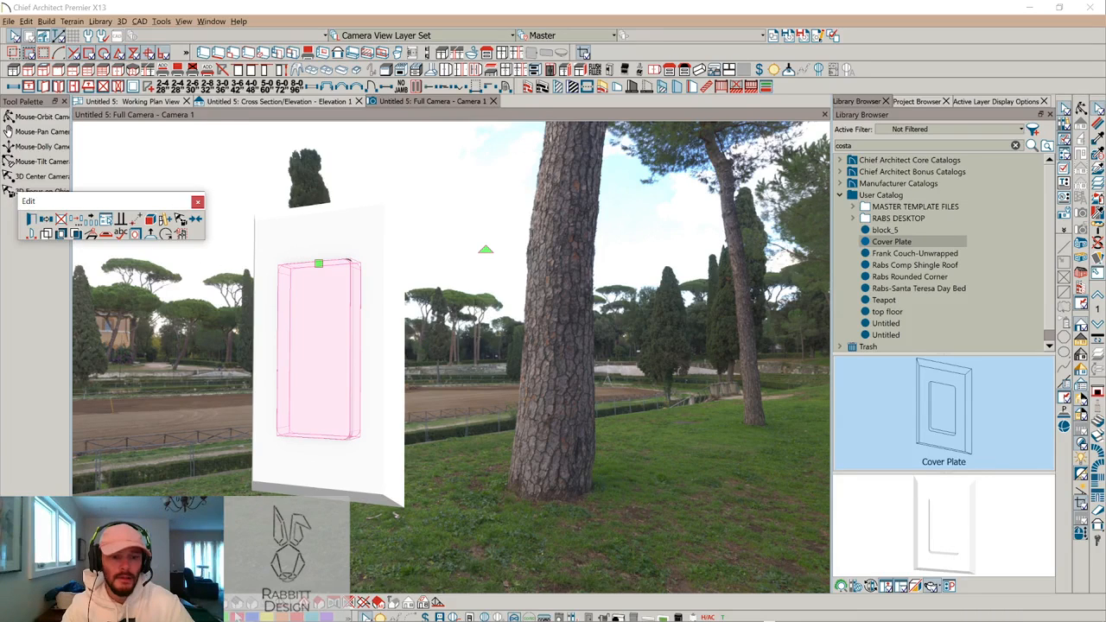
left_click(228, 618)
left_click(308, 349)
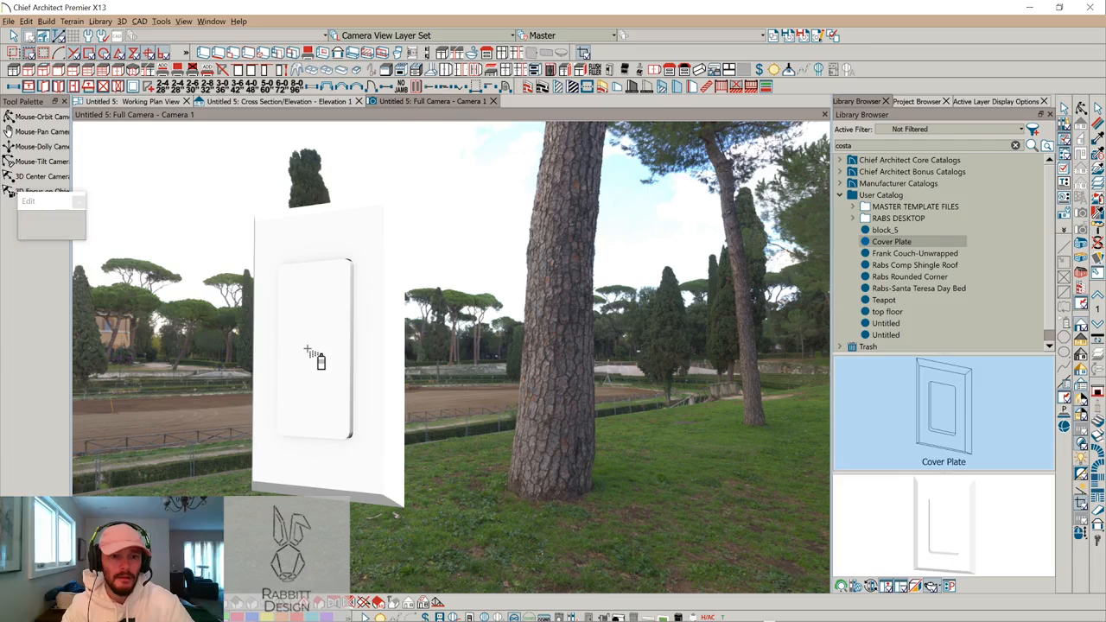
middle_click_drag(257, 411, 339, 406)
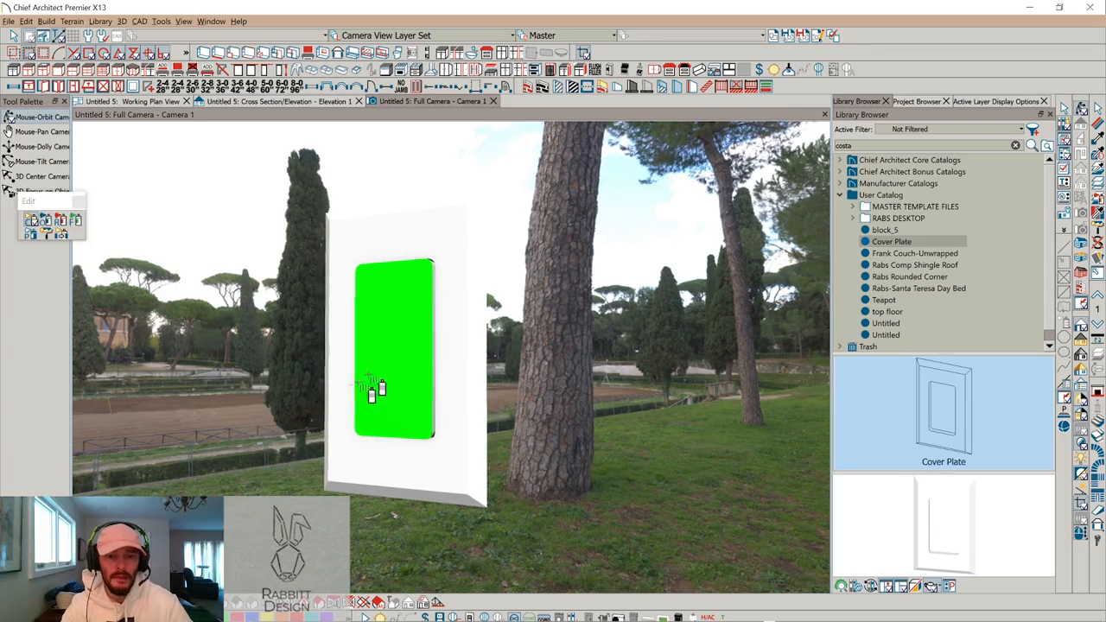
Convert the assembled model to a symbol named Z-Wave Scene Controller in the Electrical category and add it to the library
key("space")
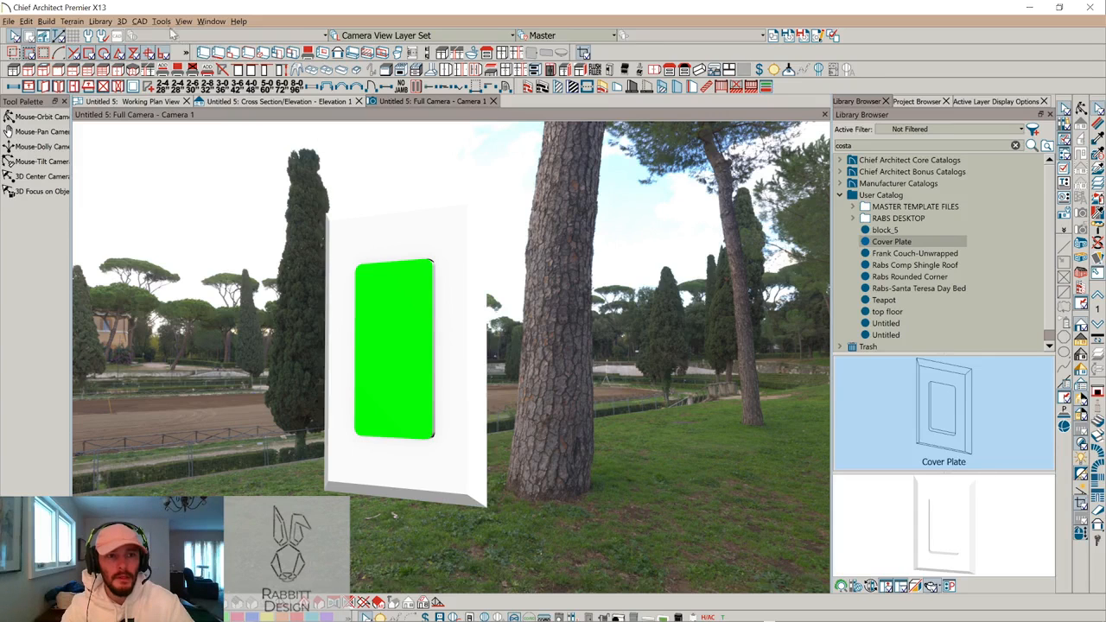
left_click(161, 20)
mouse_move(193, 116)
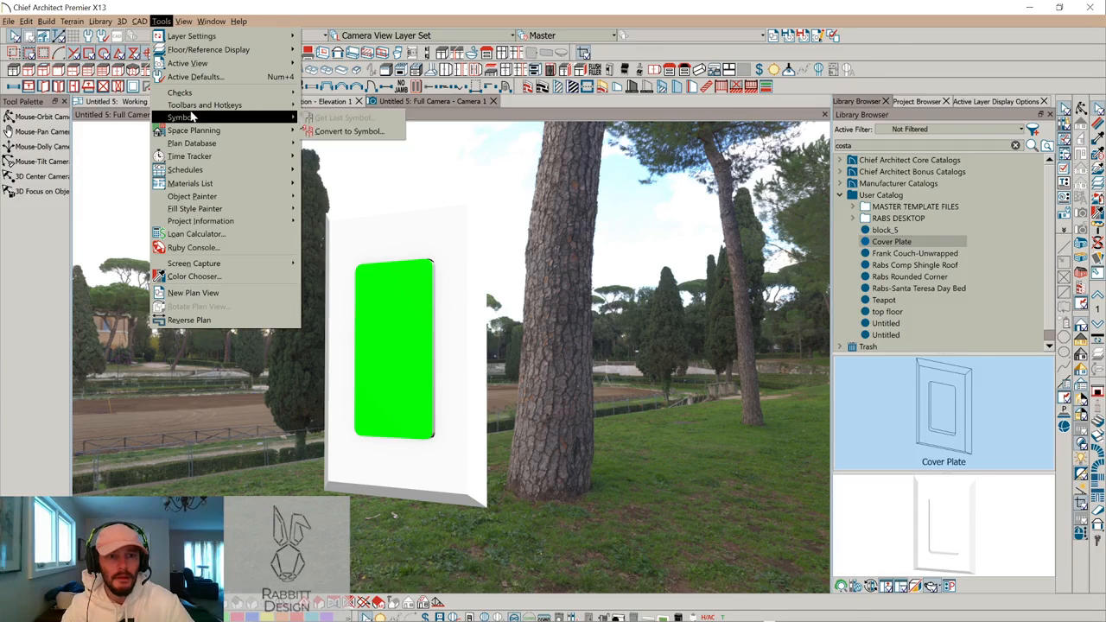
left_click(346, 130)
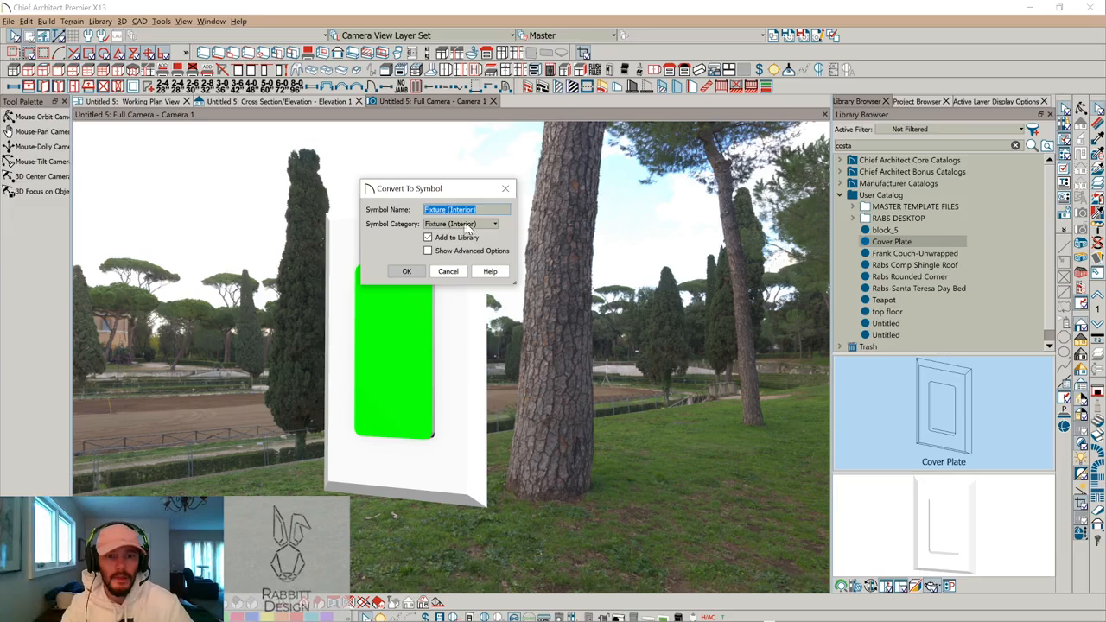
key("alt+Tab")
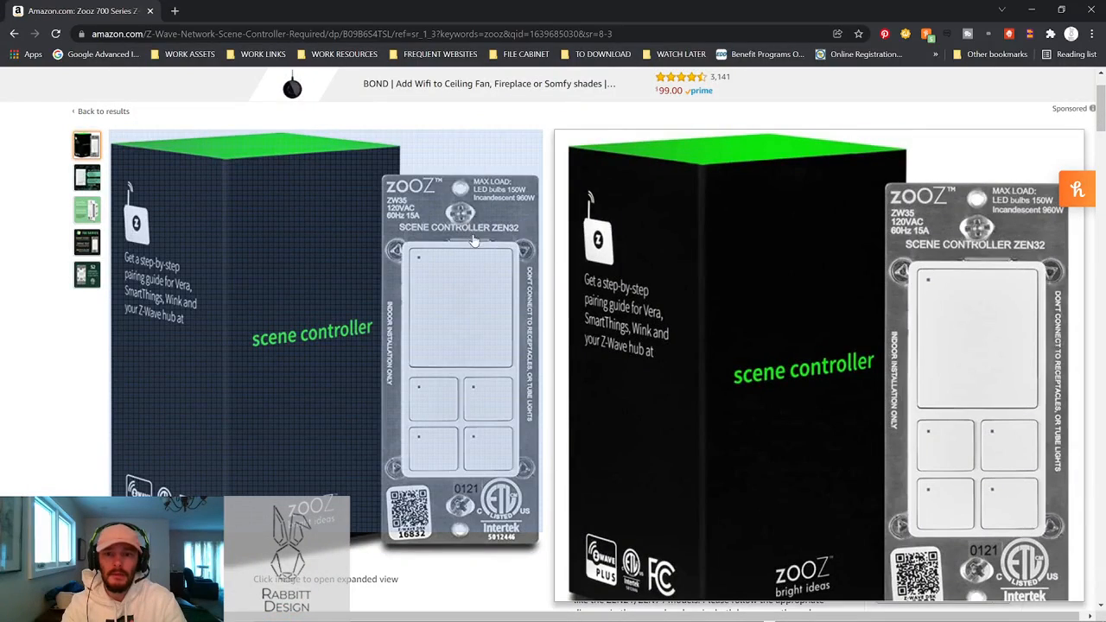
key("alt+Tab")
type("Z")
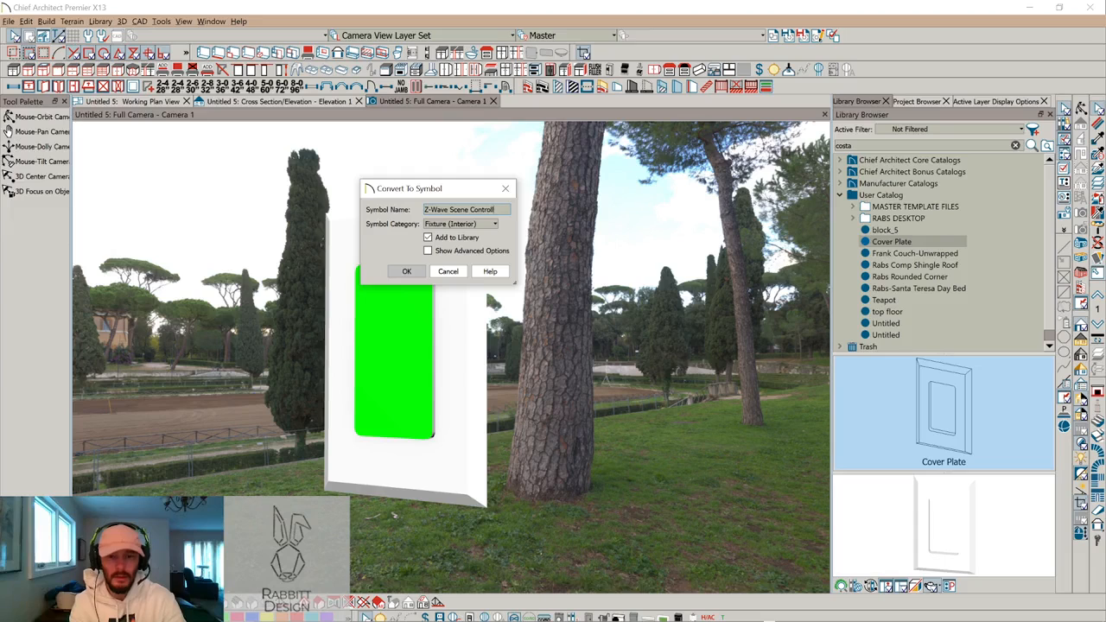
left_click(471, 223)
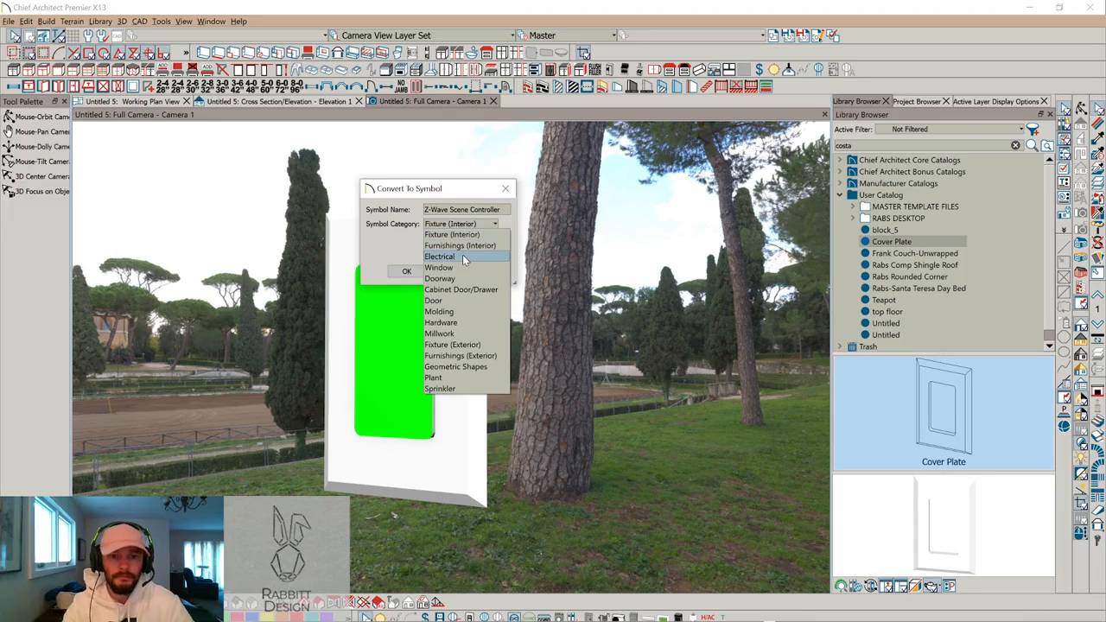
left_click(463, 254)
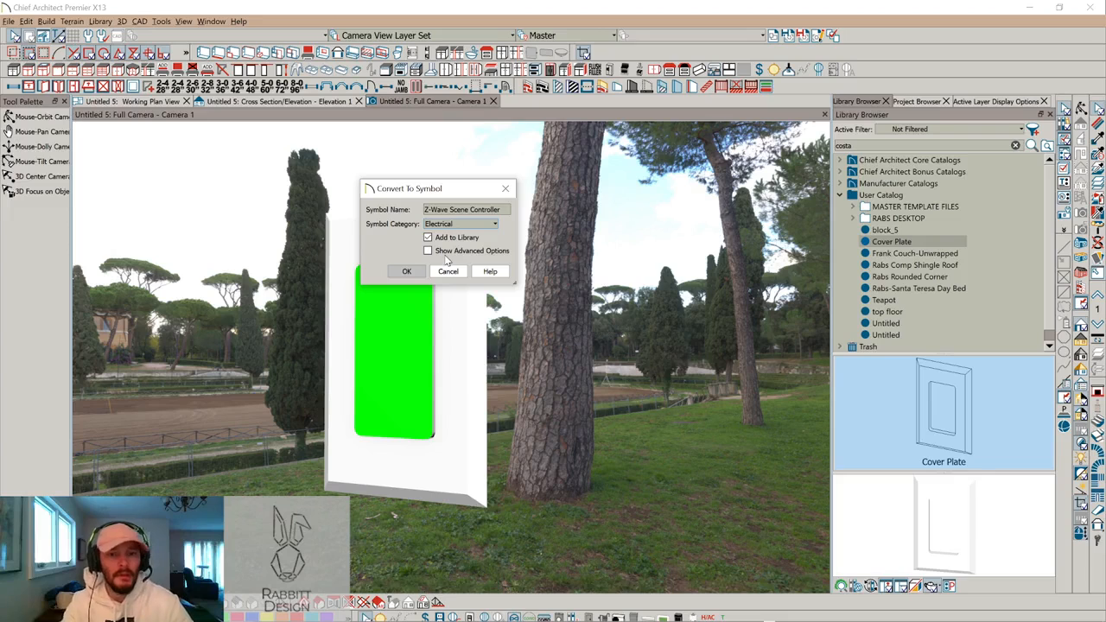
left_click(401, 272)
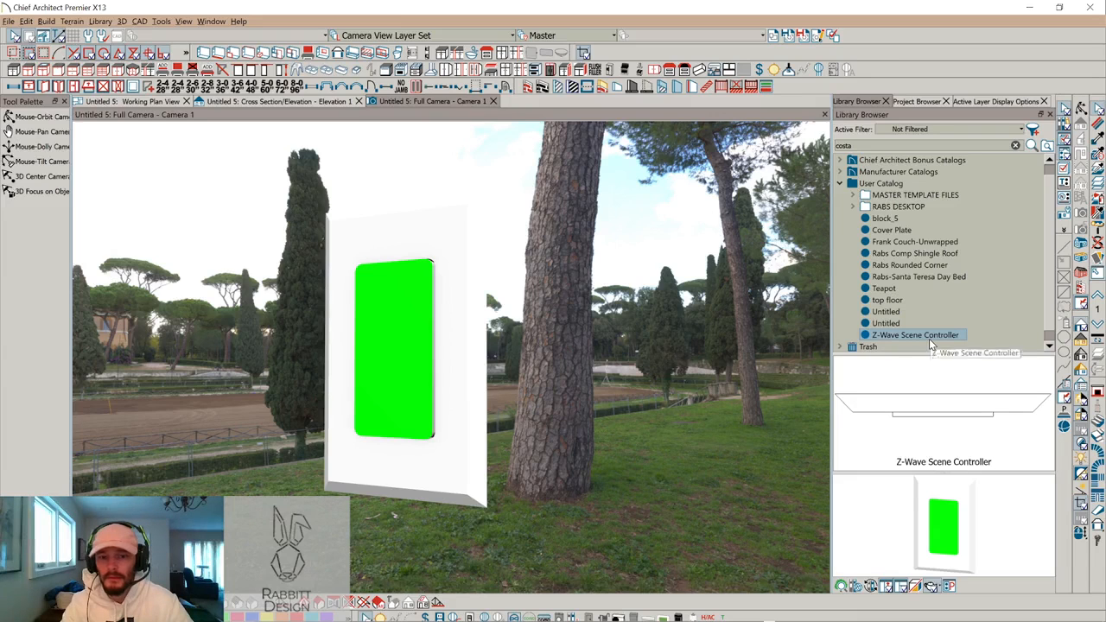
Return to the working plan and inspect the Z-Wave Scene Controller library symbol's placement and electrical options without saving anything
left_click(168, 104)
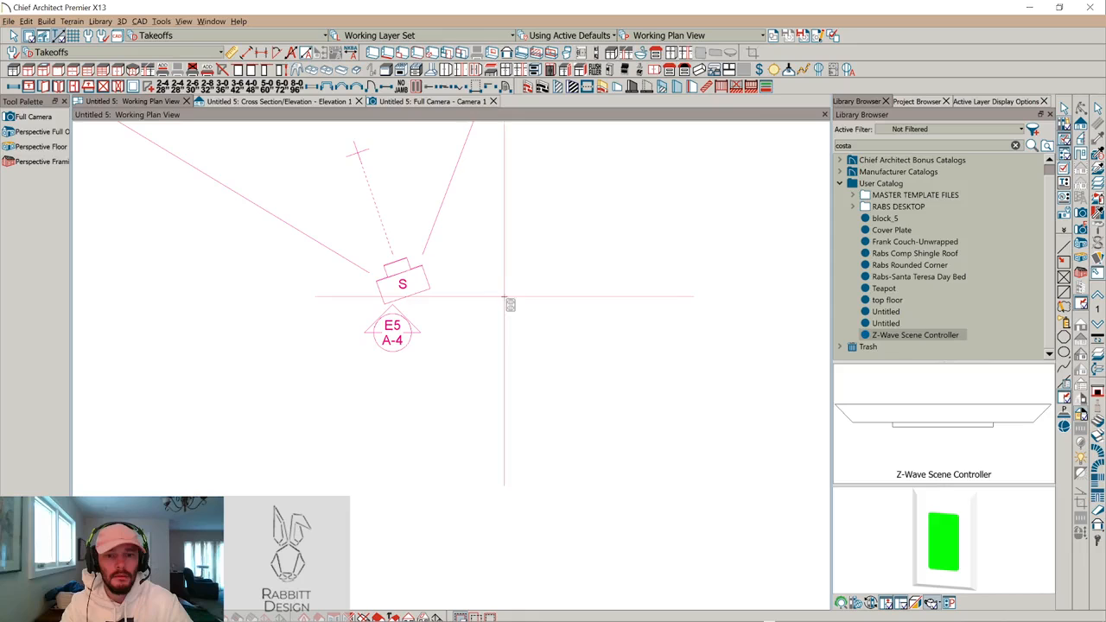
right_click(903, 333)
left_click(929, 439)
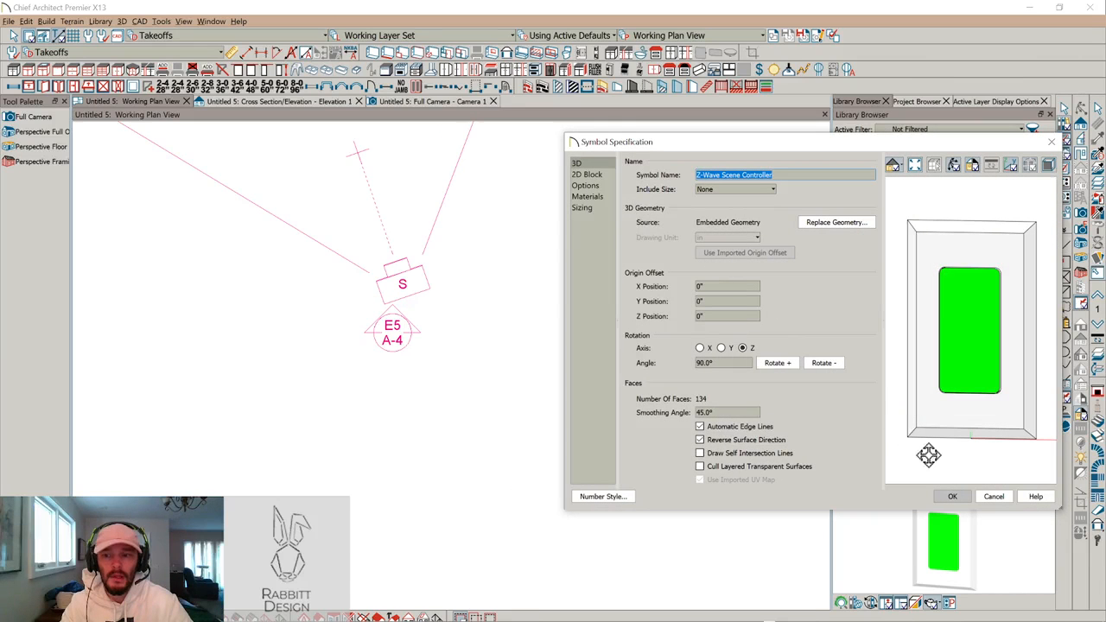
left_click(598, 188)
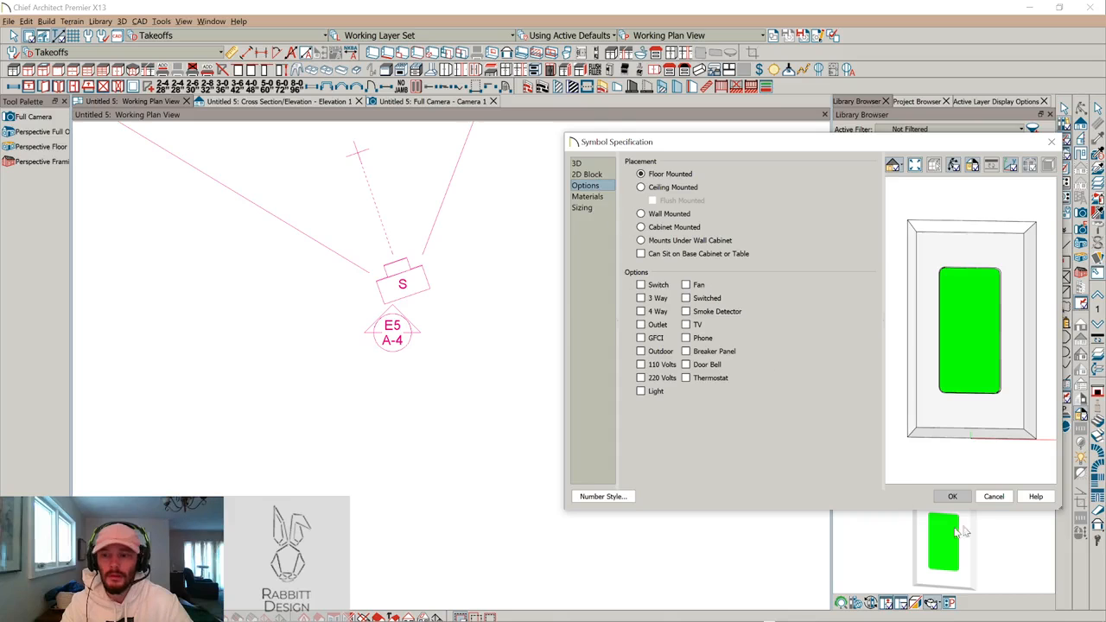
left_click(994, 497)
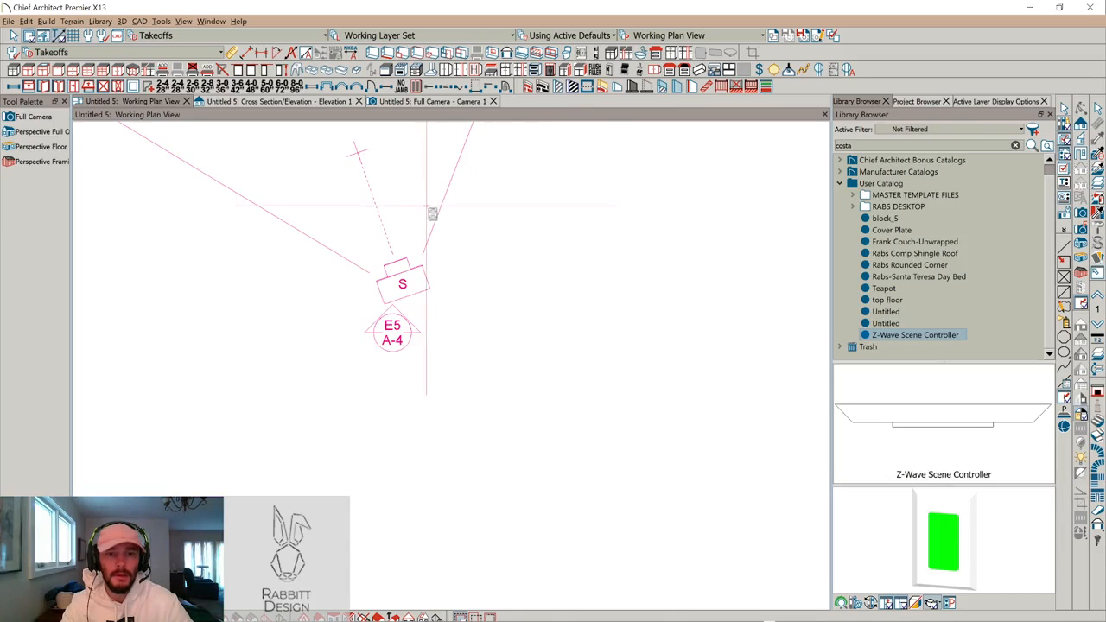
Move the camera aside in the working plan and remove the object that lies beneath it
scroll(432, 215, "up", 5)
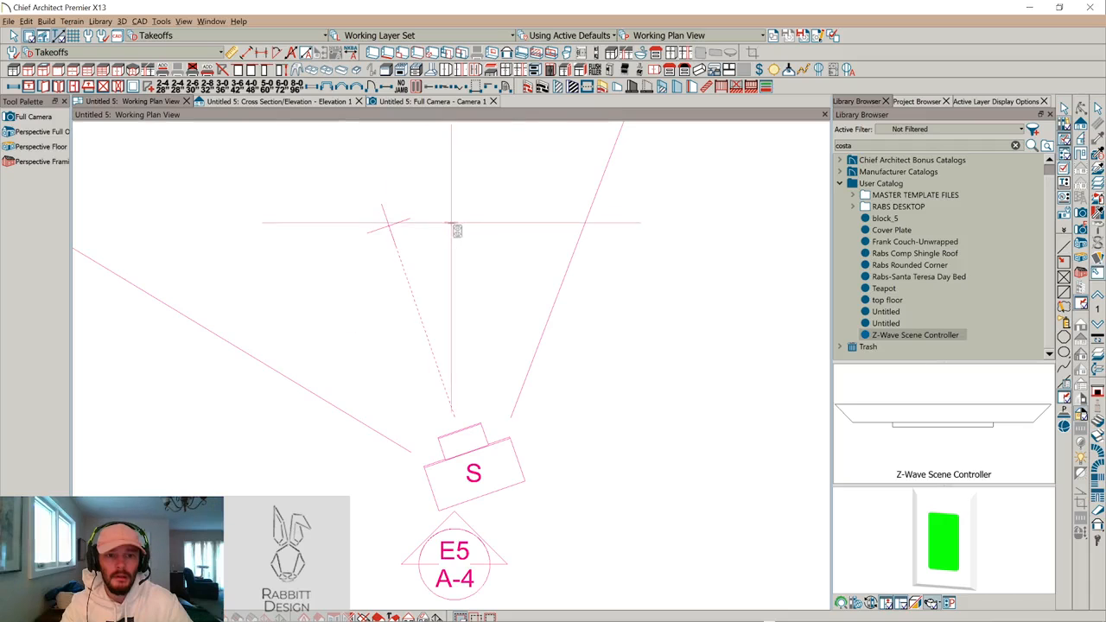
scroll(502, 324, "down", 3)
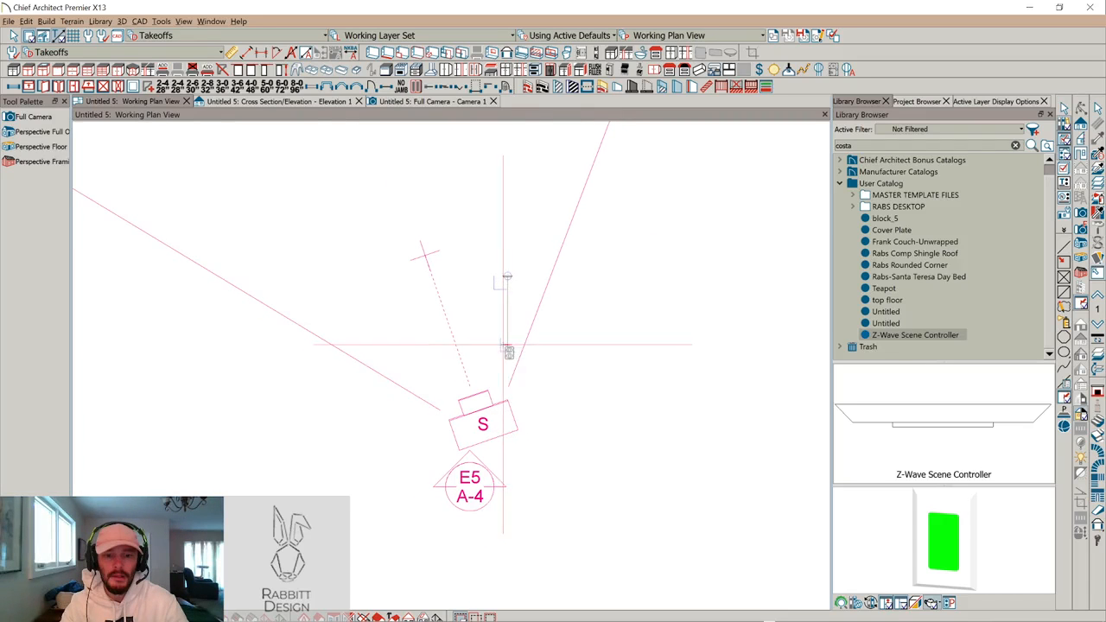
left_click(497, 443)
left_click_drag(458, 345, 645, 457)
scroll(622, 381, "down", 3)
left_click_drag(563, 383, 504, 421)
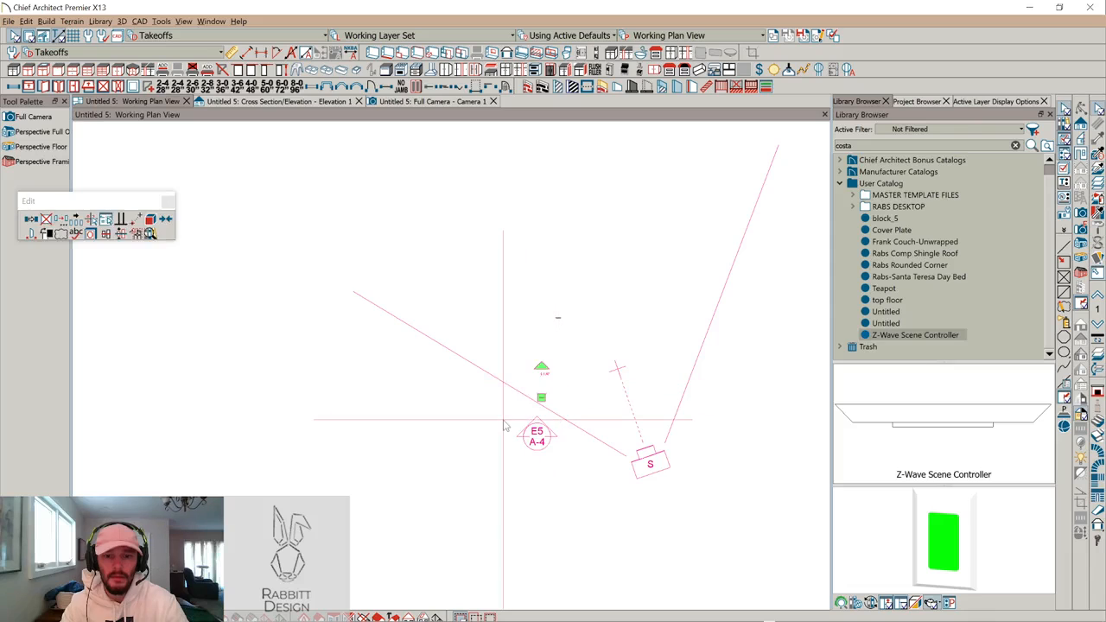
key("Escape")
scroll(506, 425, "up", 3)
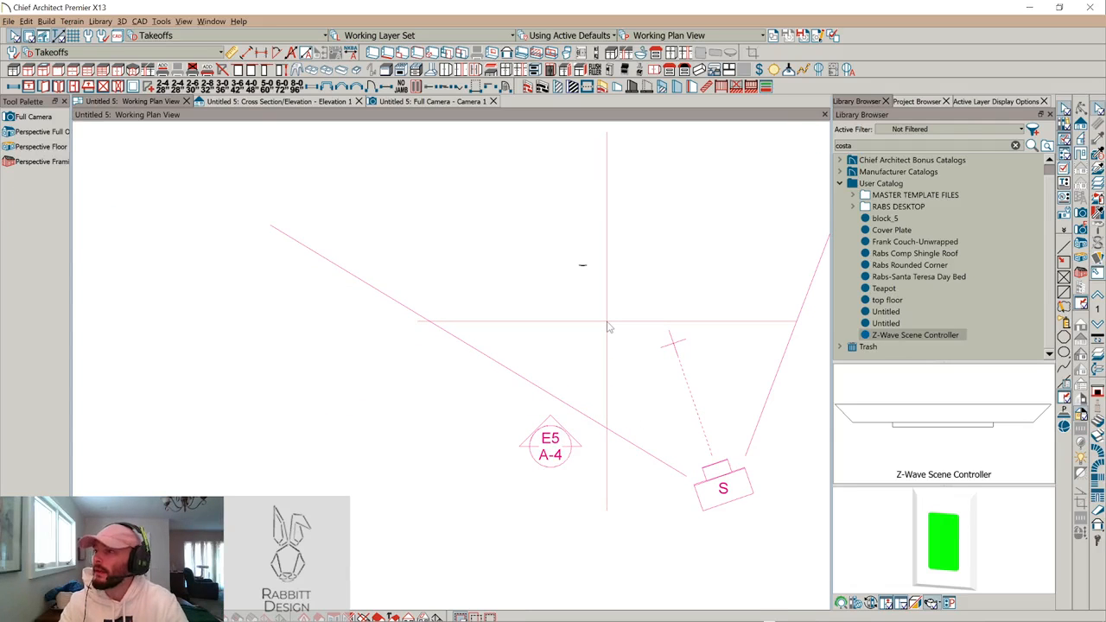
Switch to the browser showing the Zooz scene controller product page
key("alt+Tab")
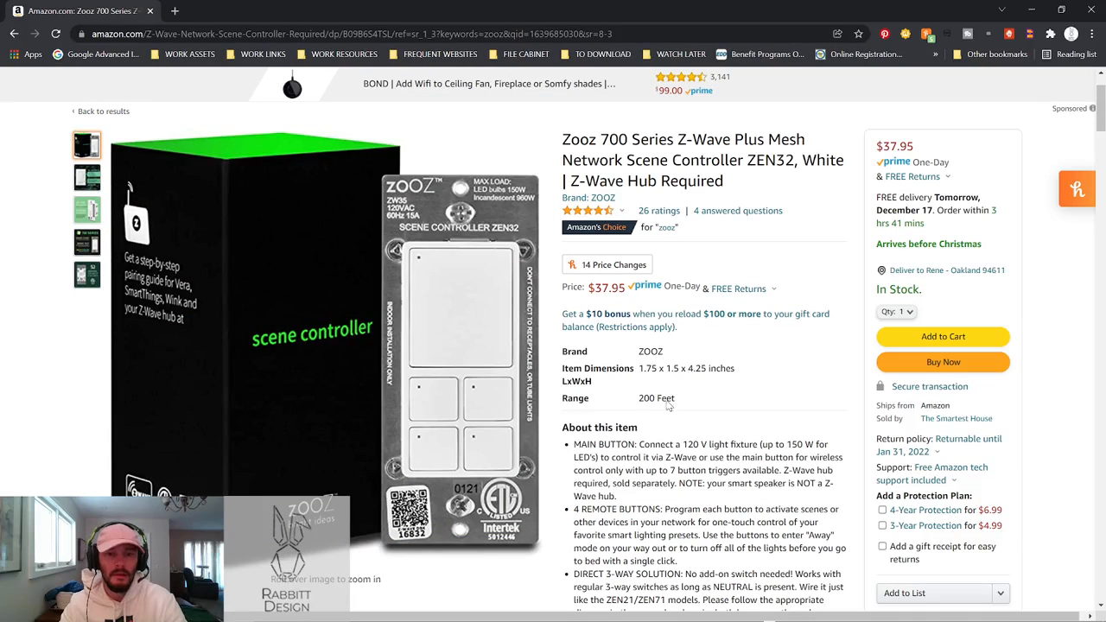
mouse_move(533, 246)
key("super+shift+s")
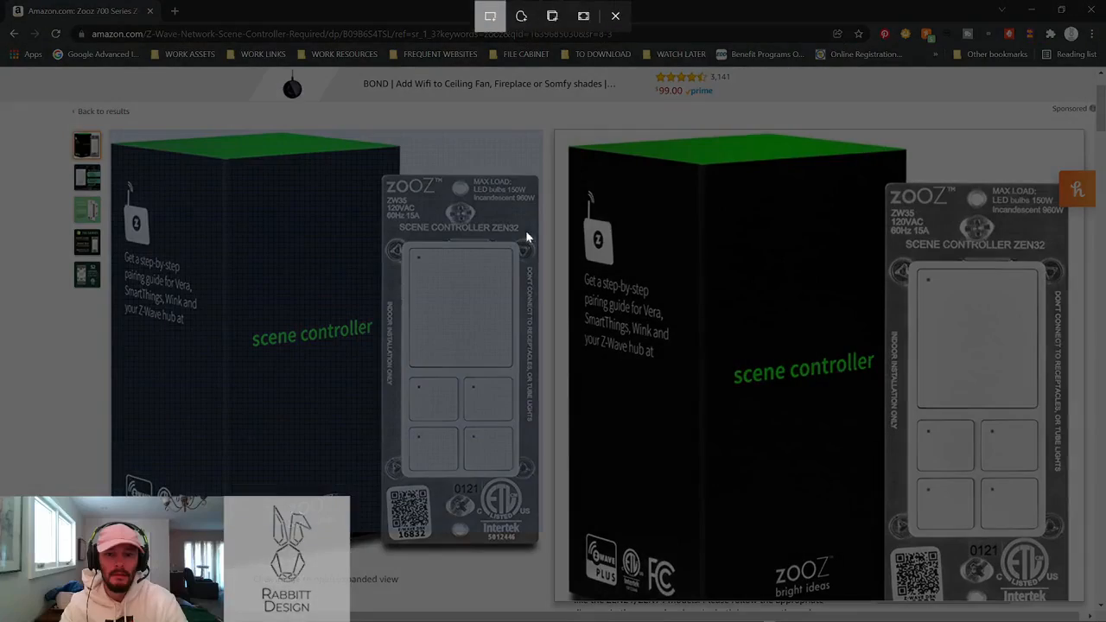
key("Escape")
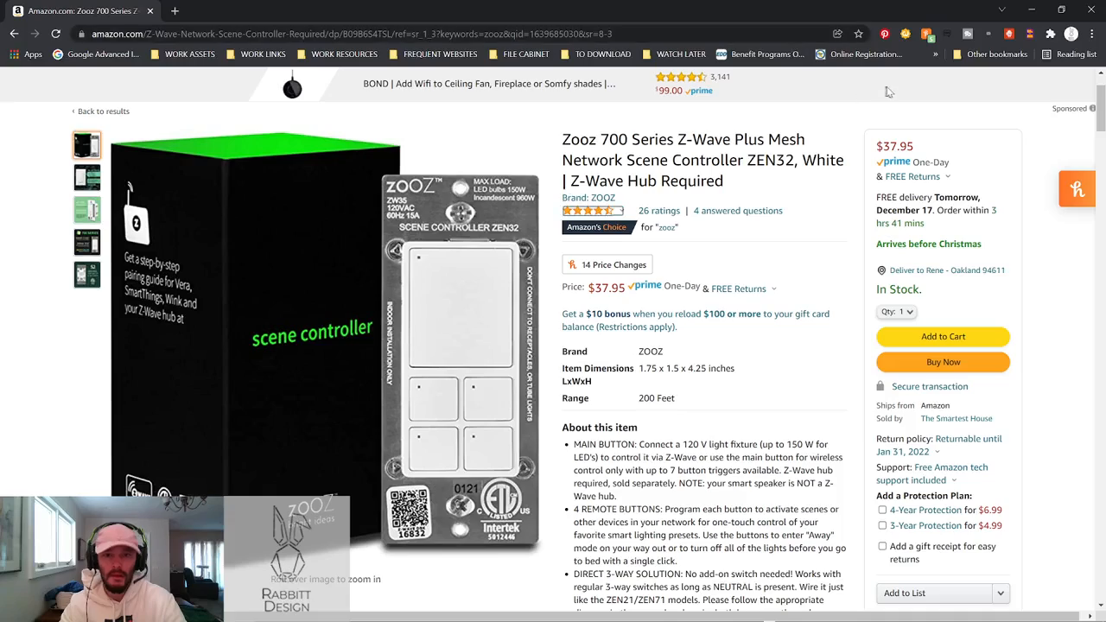
key("super+shift+s")
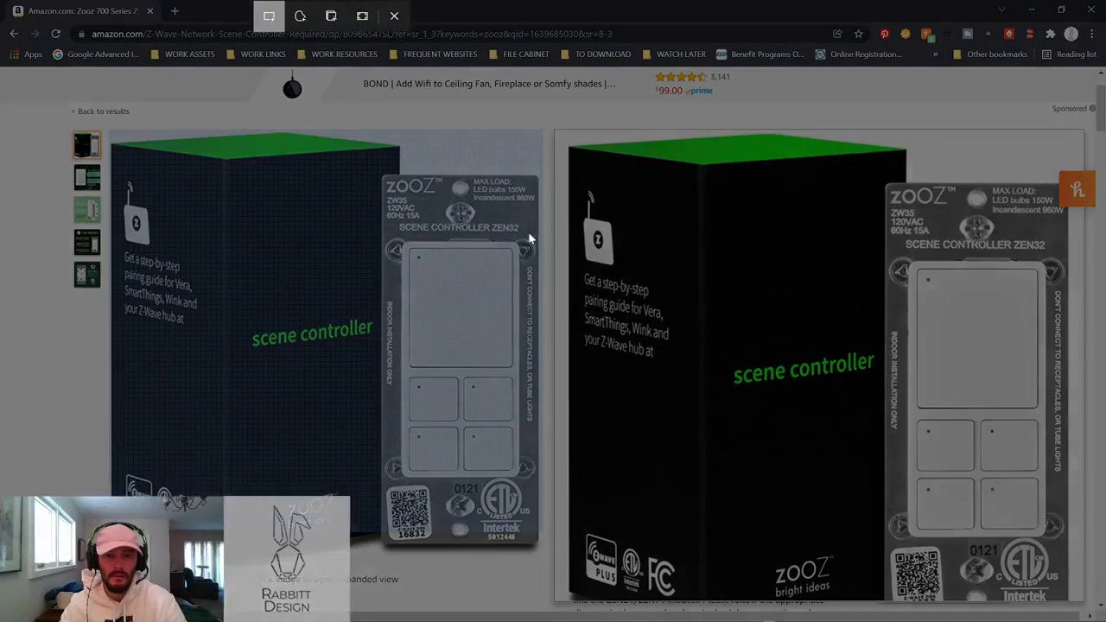
key("Escape")
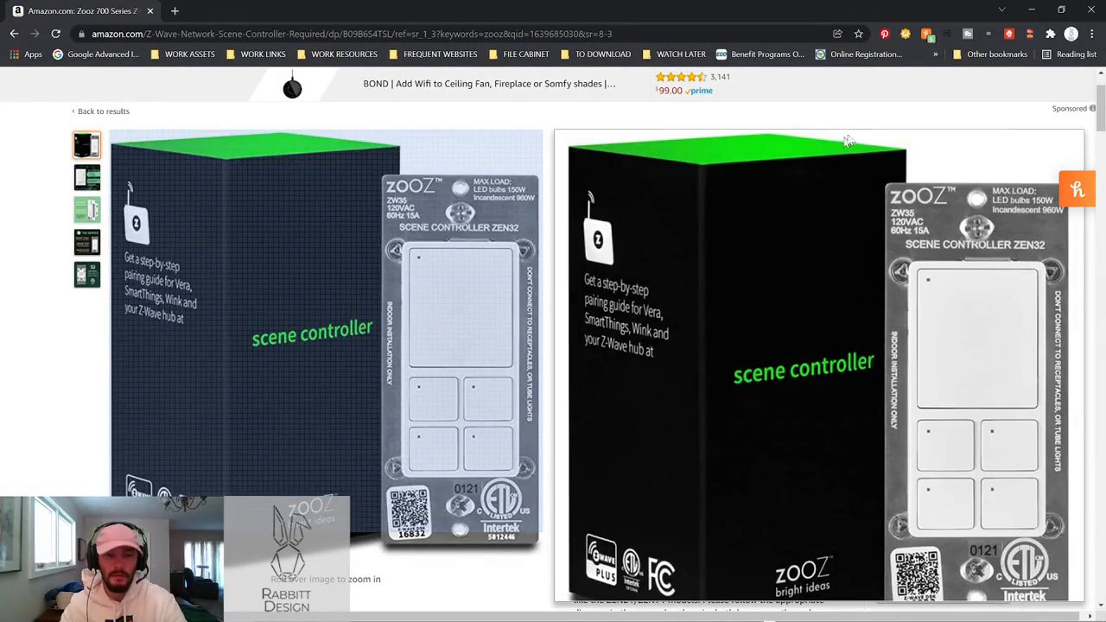
Snip the white scene controller face with its five buttons from the product image to the clipboard
key("super+shift+s")
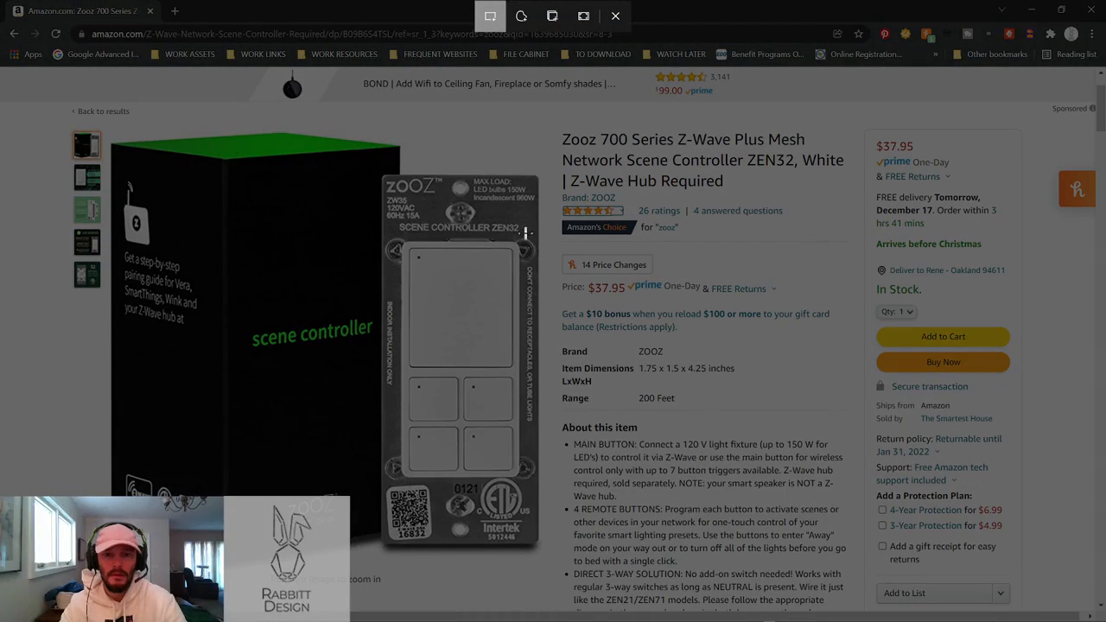
left_click_drag(525, 237, 394, 486)
mouse_move(471, 445)
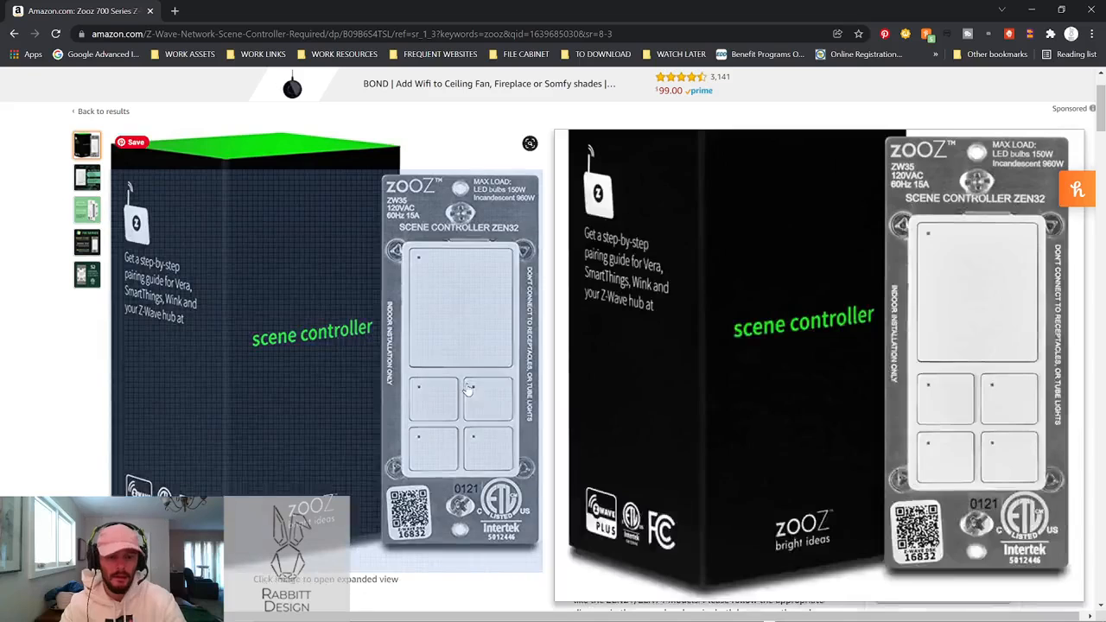
Open Photoshop, paste the snip into a new 307 x 580 px grayscale document and delete the white Background layer
mouse_move(410, 618)
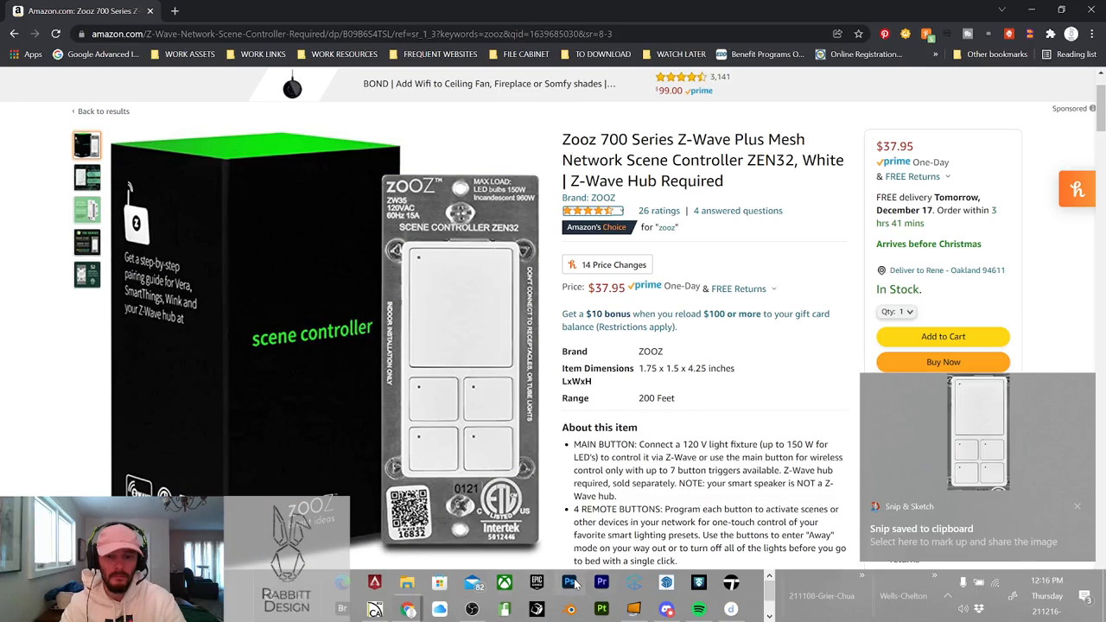
left_click(577, 585)
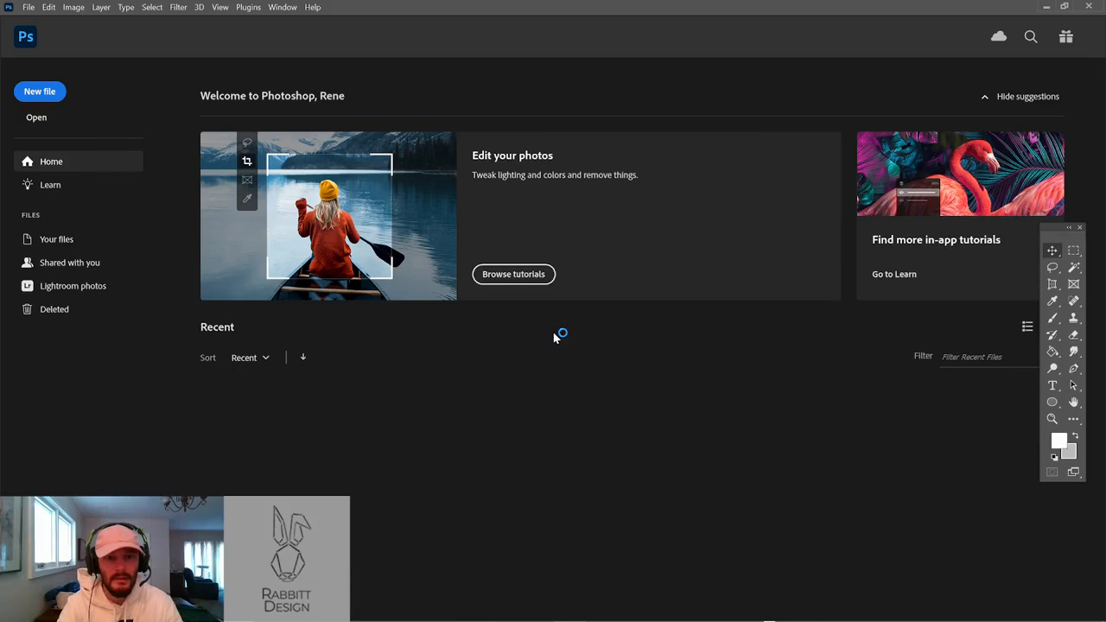
key("ctrl+n")
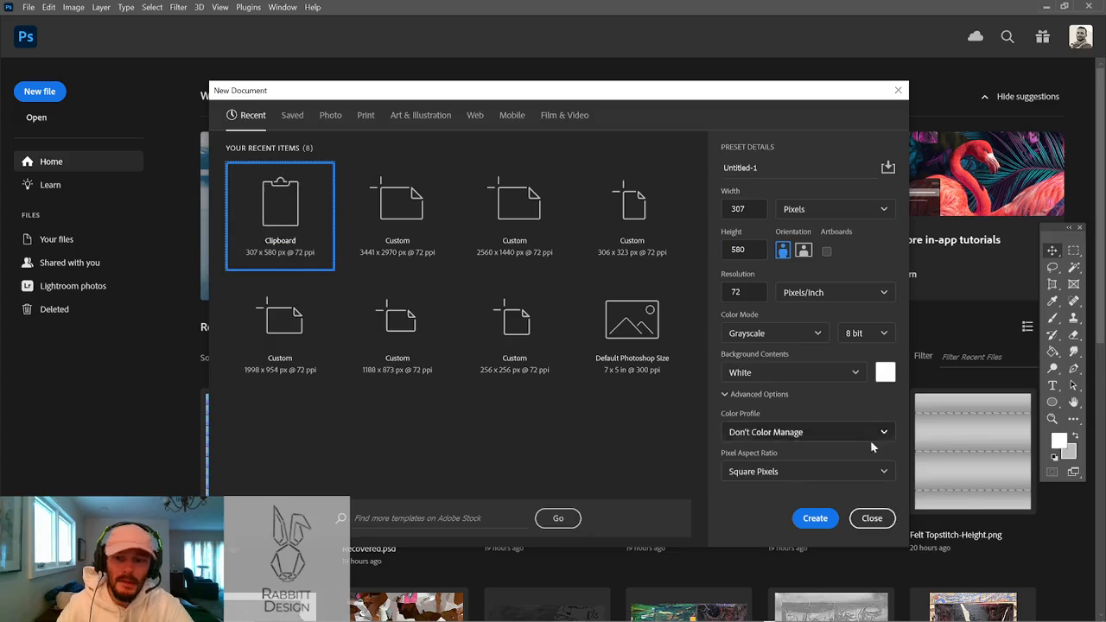
left_click(870, 518)
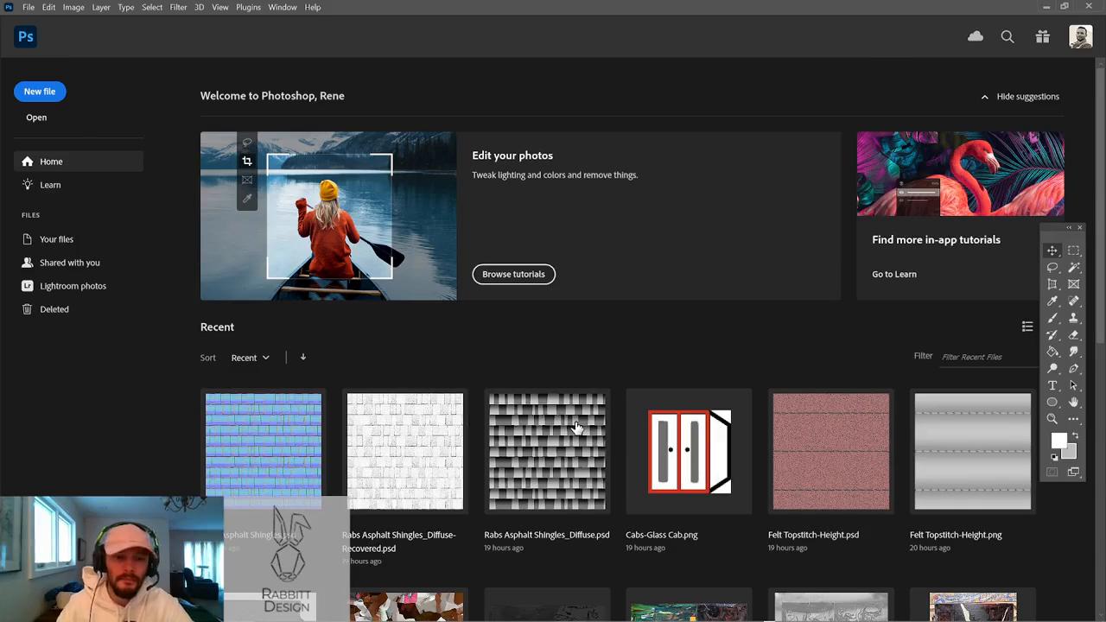
key("ctrl+v")
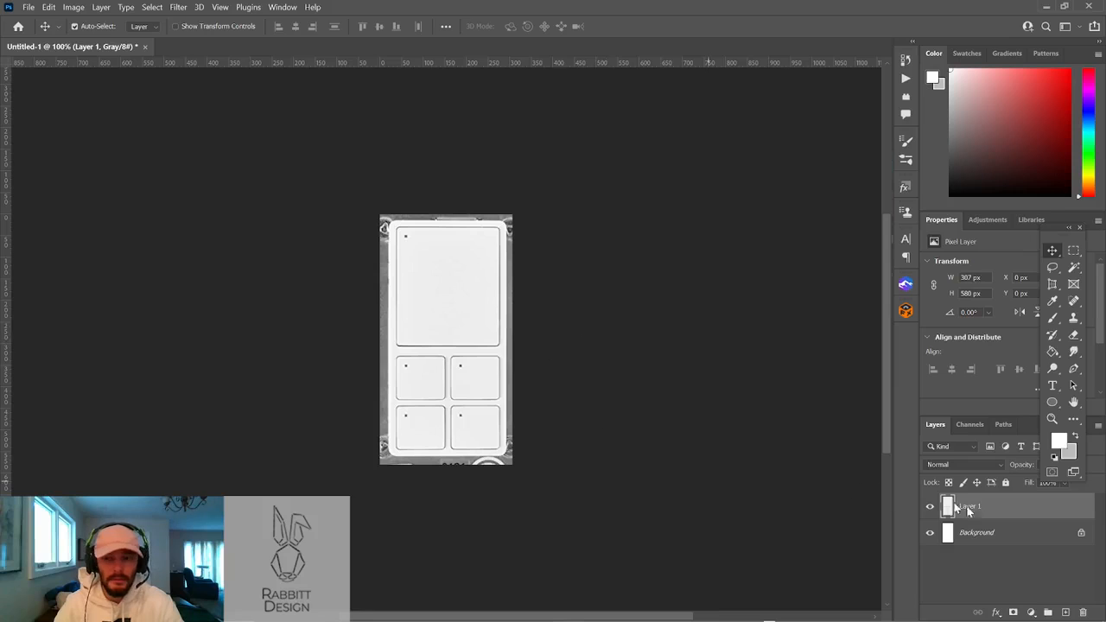
left_click_drag(1060, 536, 1083, 612)
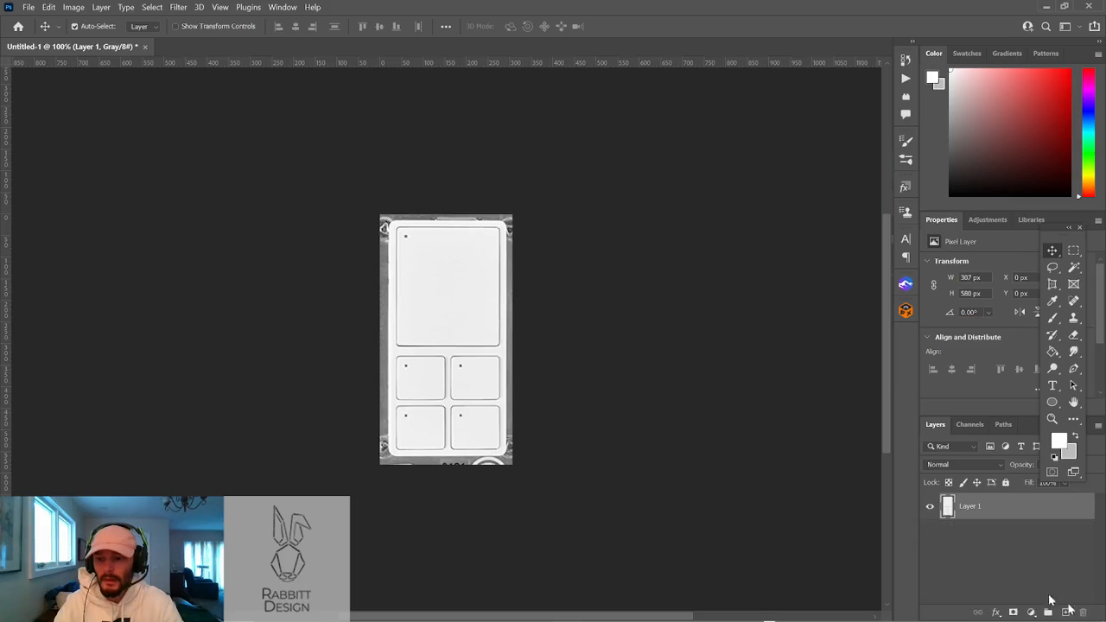
Place vertical guides on the left and right edges of the white controller face and a horizontal guide on its top edge
scroll(414, 357, "up", 5, "alt")
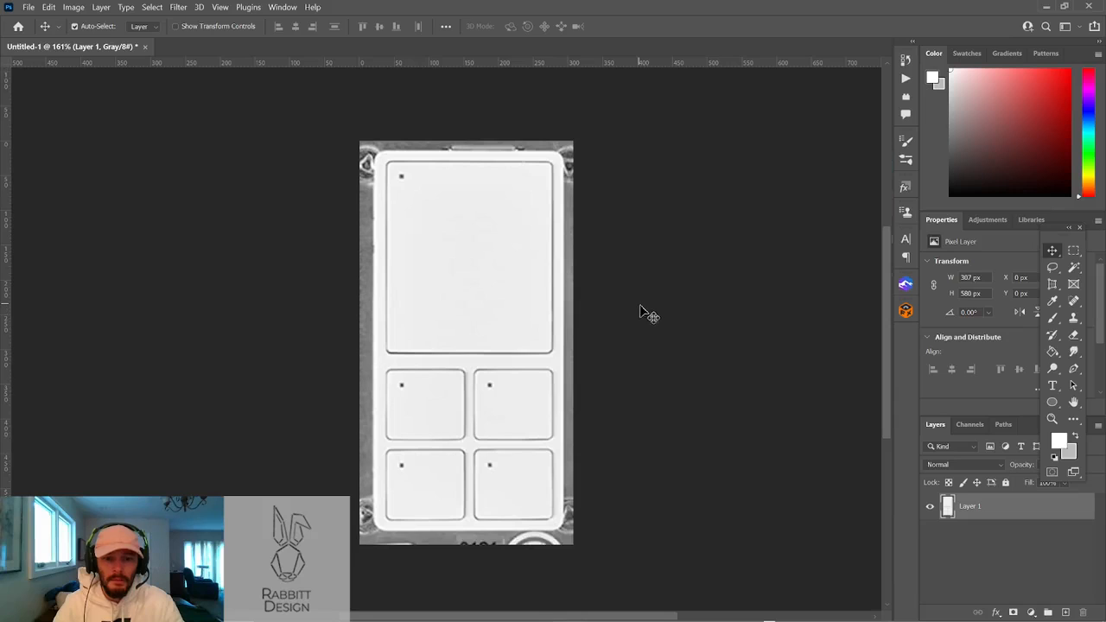
scroll(650, 338, "up", 1, "alt")
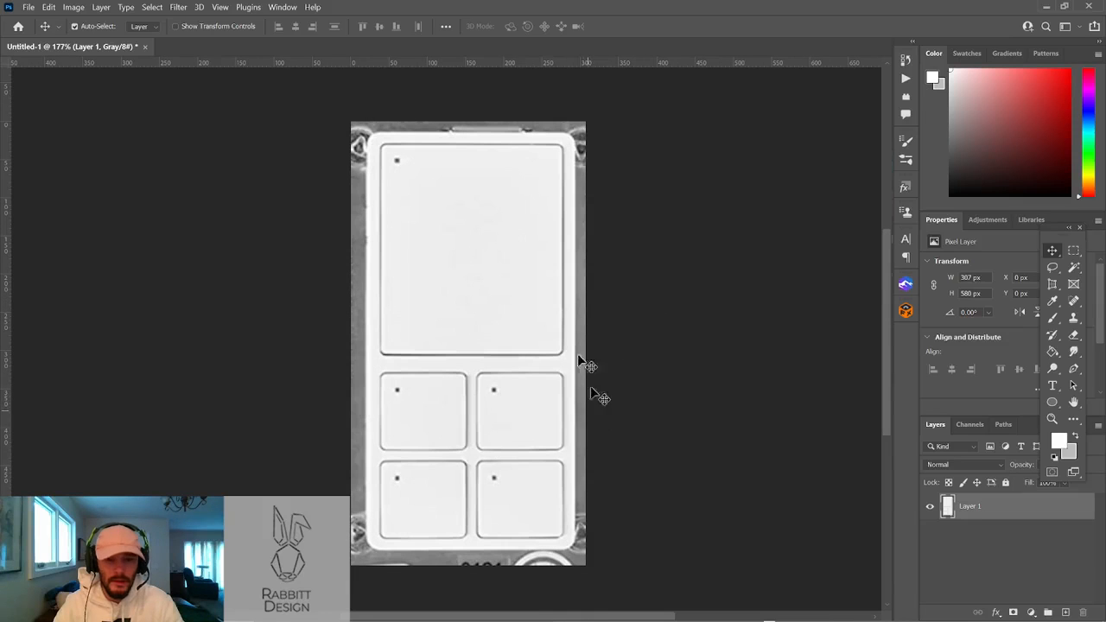
scroll(342, 285, "up", 1)
scroll(350, 333, "up", 2)
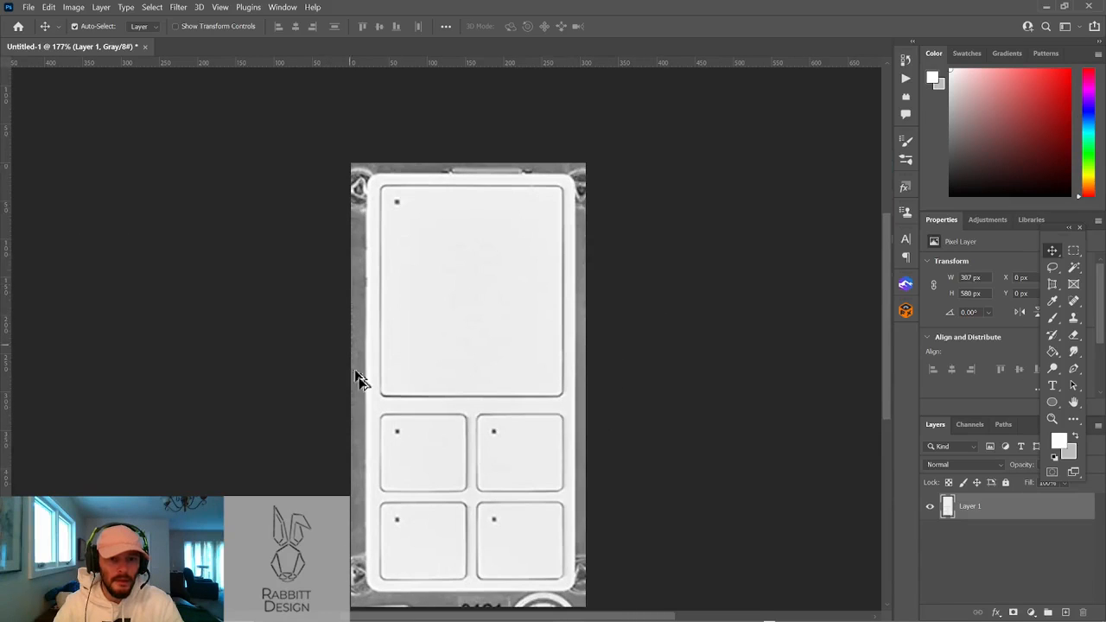
scroll(357, 377, "up", 3, "alt")
left_click_drag(4, 334, 372, 347)
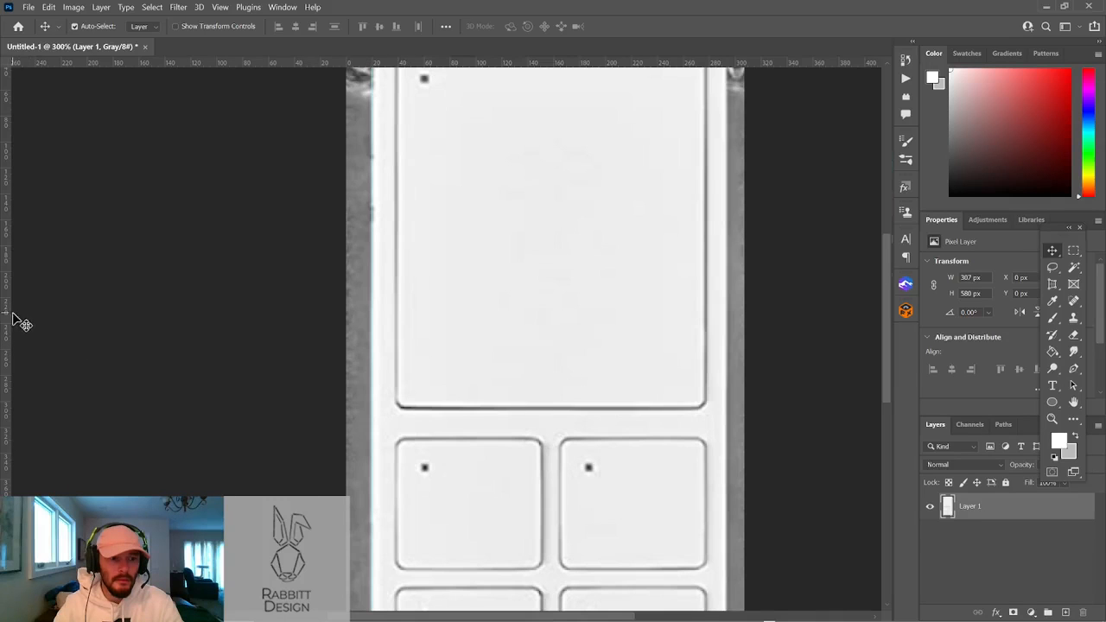
left_click_drag(7, 322, 725, 335)
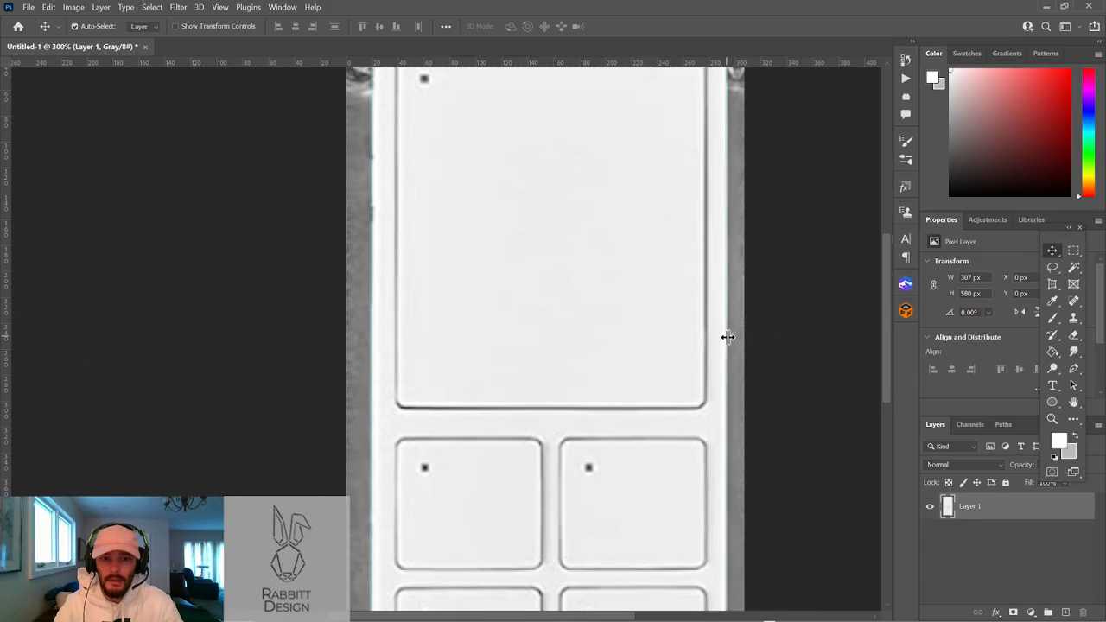
scroll(774, 259, "up", 3)
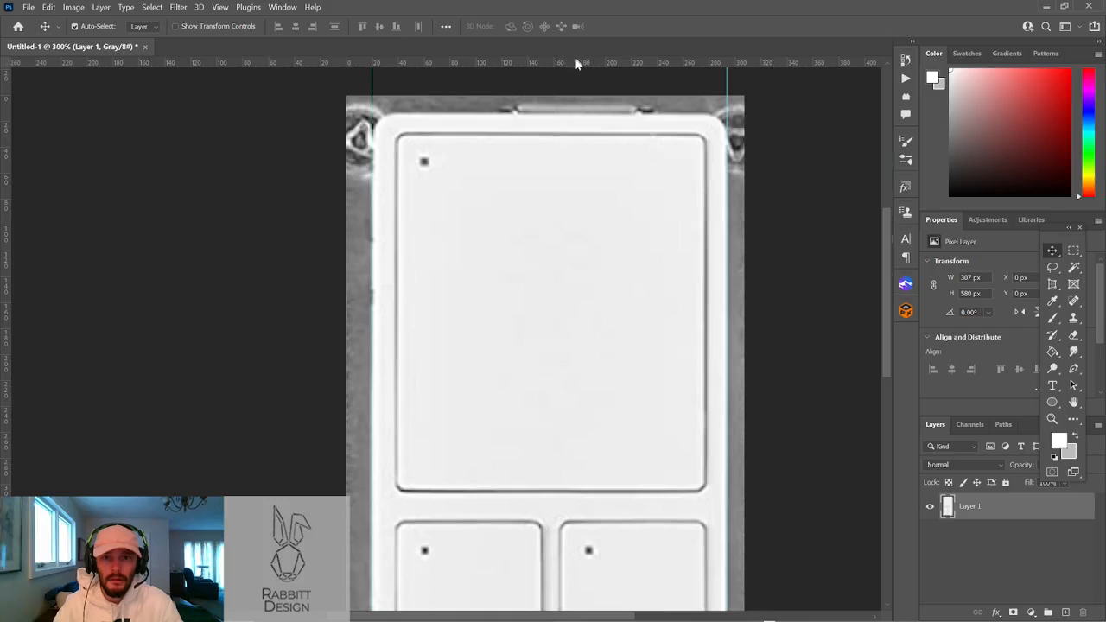
left_click_drag(578, 64, 549, 114)
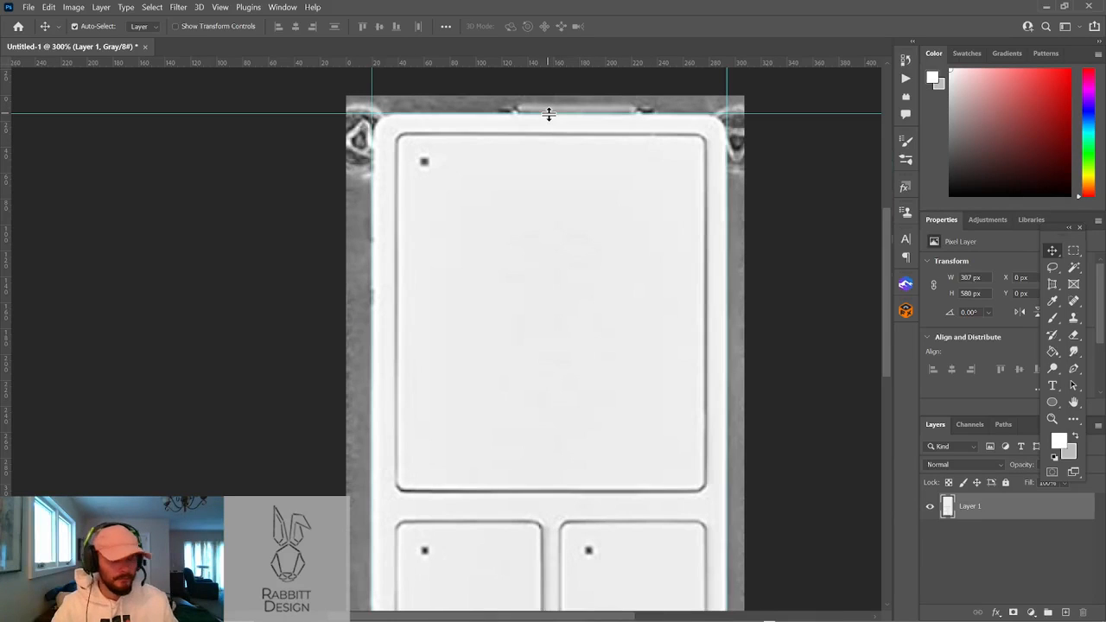
key("Right")
key("Right")
key("Right")
key("Right")
key("Right")
key("Right")
key("Right")
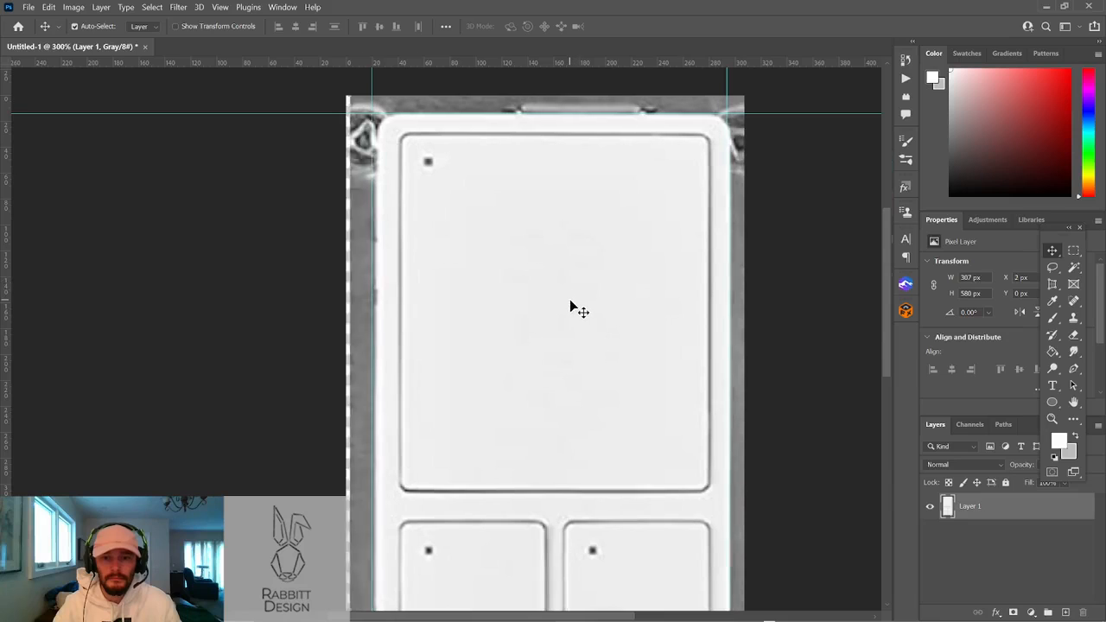
key("Left")
key("Left")
key("Left")
key("Left")
key("Left")
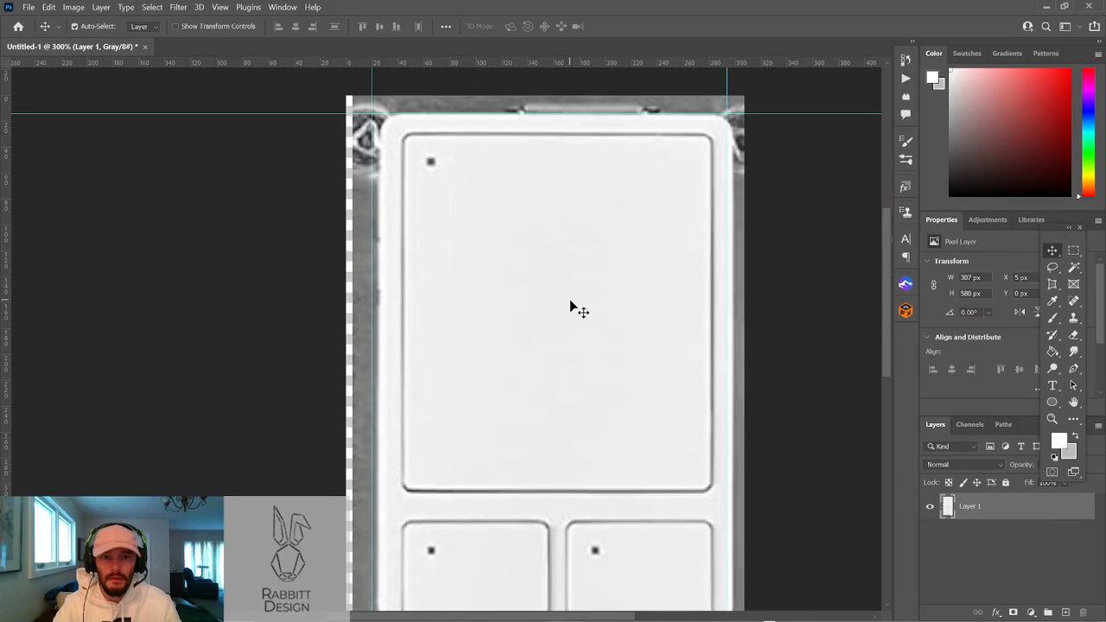
key("Left")
key("Left")
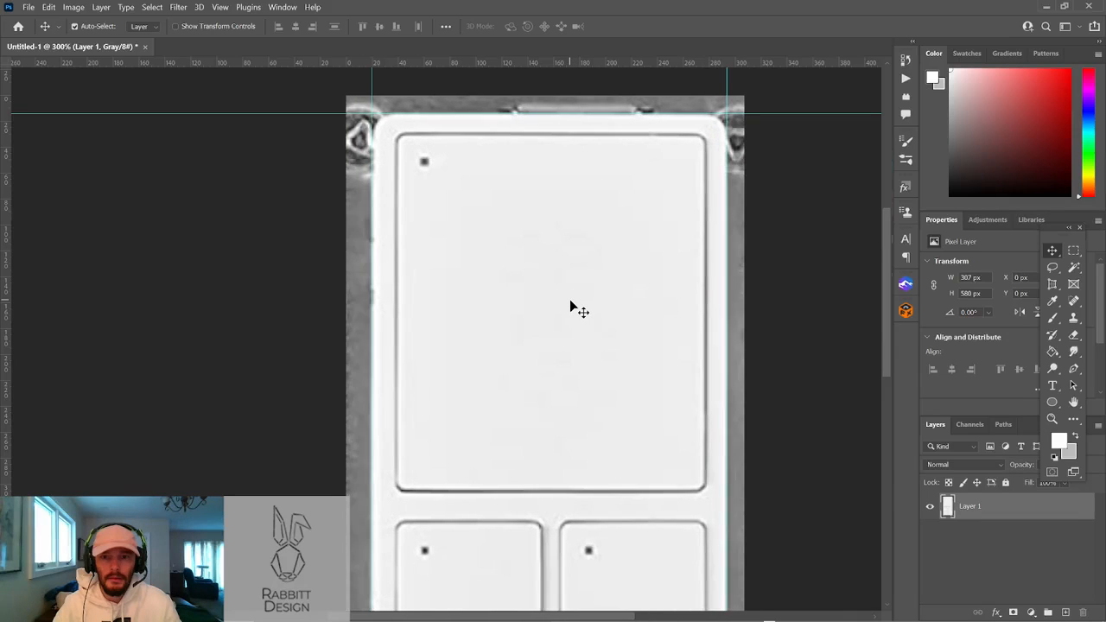
Place a horizontal guide along the bottom edge of the white controller face
scroll(571, 302, "down", 5)
scroll(574, 303, "down", 3)
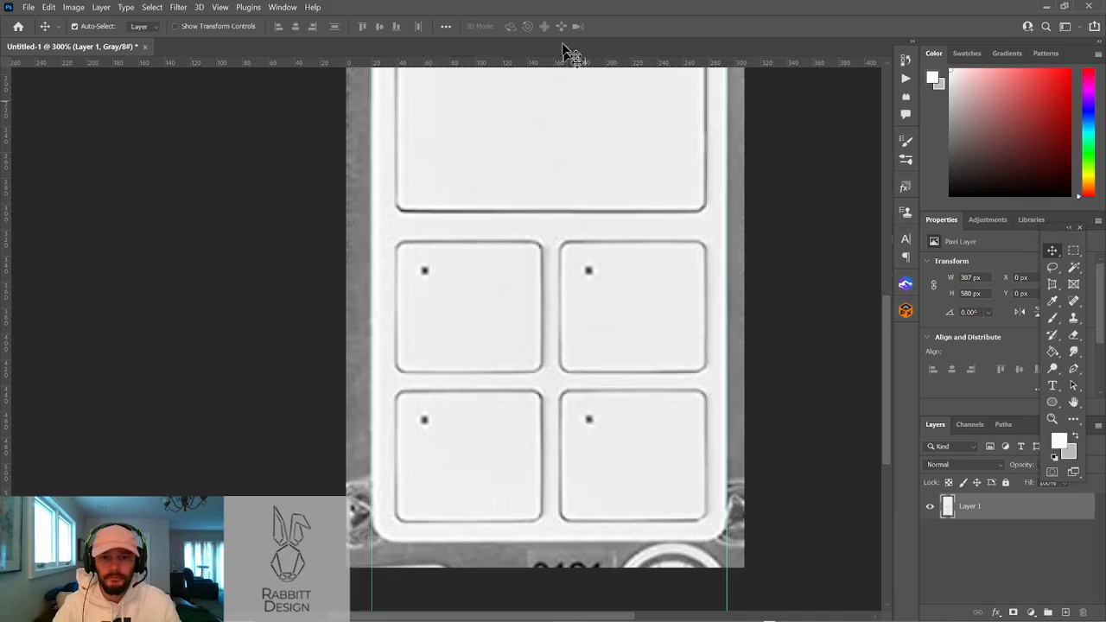
left_click_drag(582, 67, 507, 538)
scroll(585, 387, "down", 1)
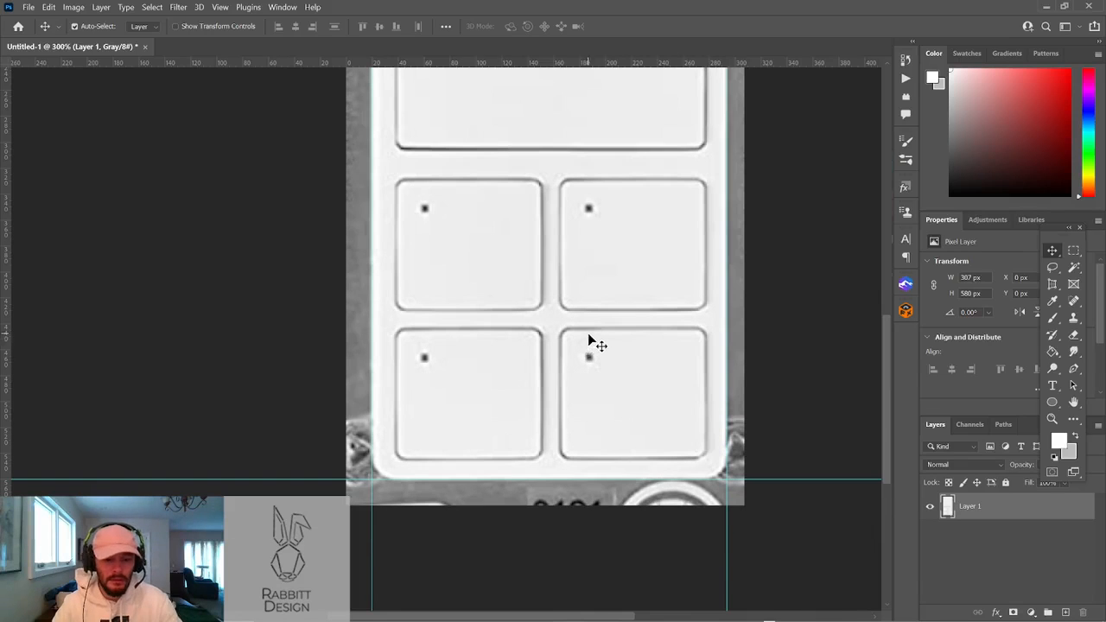
Crop the image on all four sides to the guides around the controller face, about 274 x 546 px
scroll(593, 343, "down", 4, "alt")
scroll(734, 180, "down", 1, "alt")
scroll(741, 250, "up", 1)
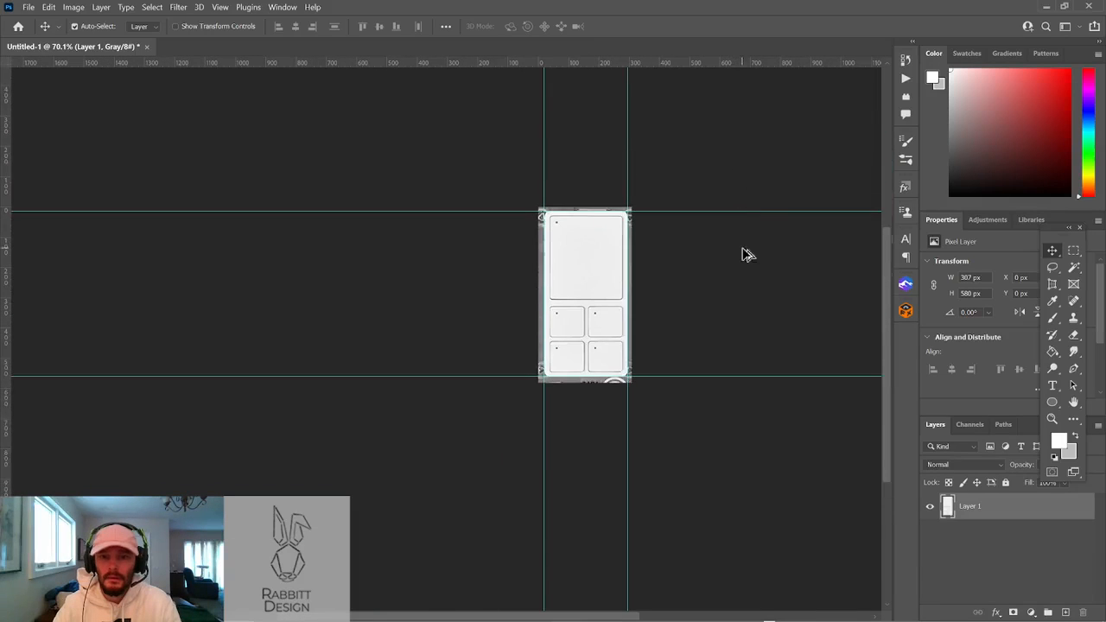
scroll(844, 198, "up", 3, "alt")
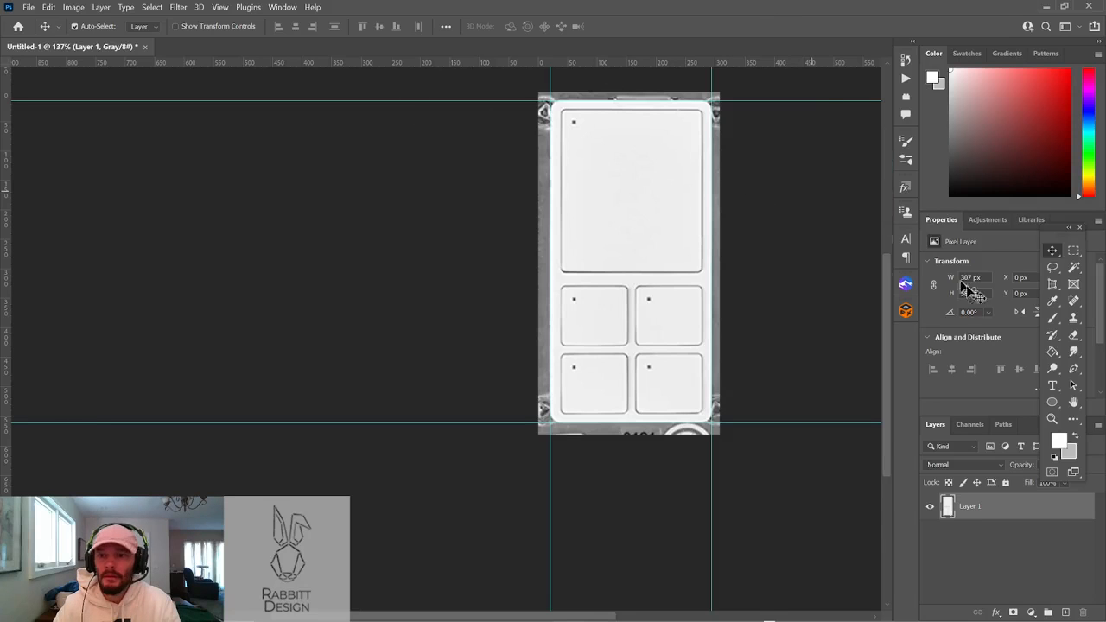
key("c")
key("shift+c")
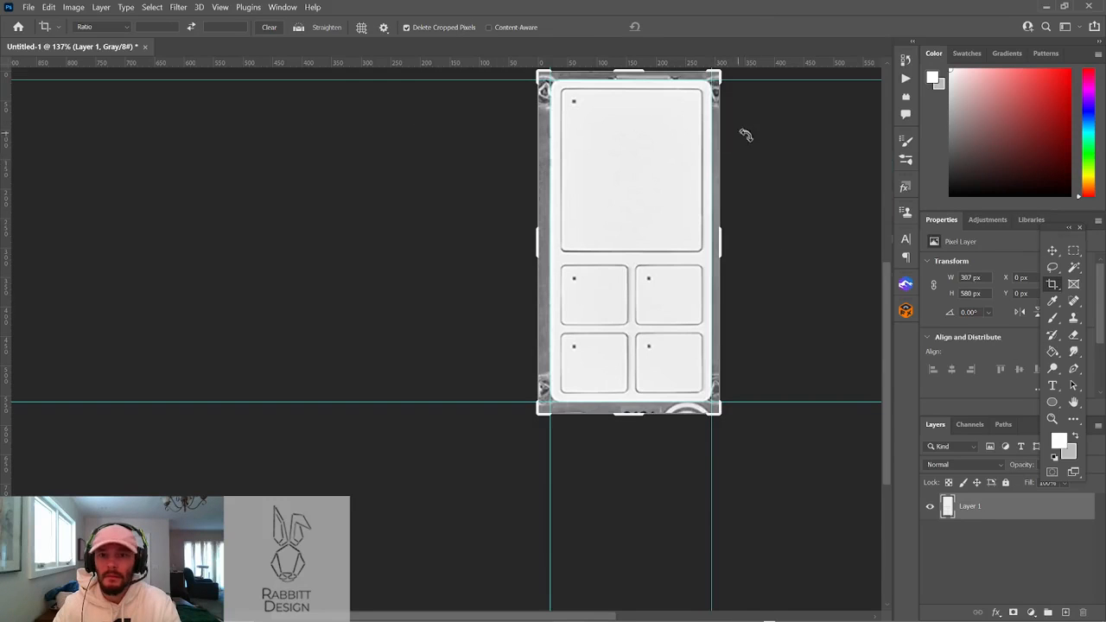
scroll(746, 135, "up", 2)
left_click_drag(625, 132, 626, 137)
left_click_drag(538, 299, 550, 313)
left_click_drag(625, 472, 626, 460)
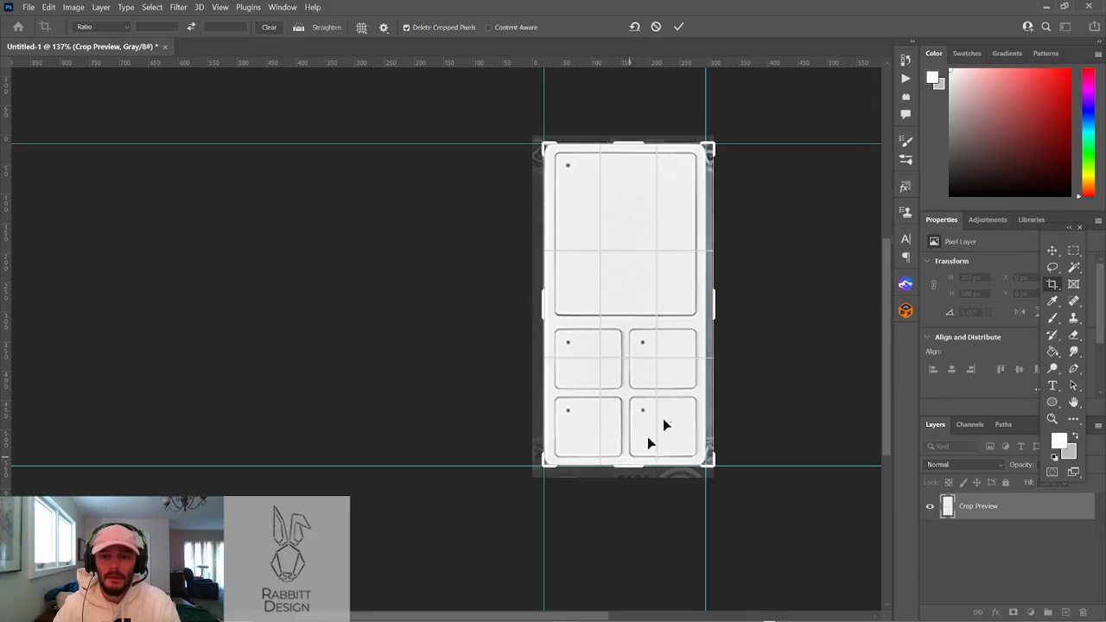
left_click_drag(716, 301, 707, 302)
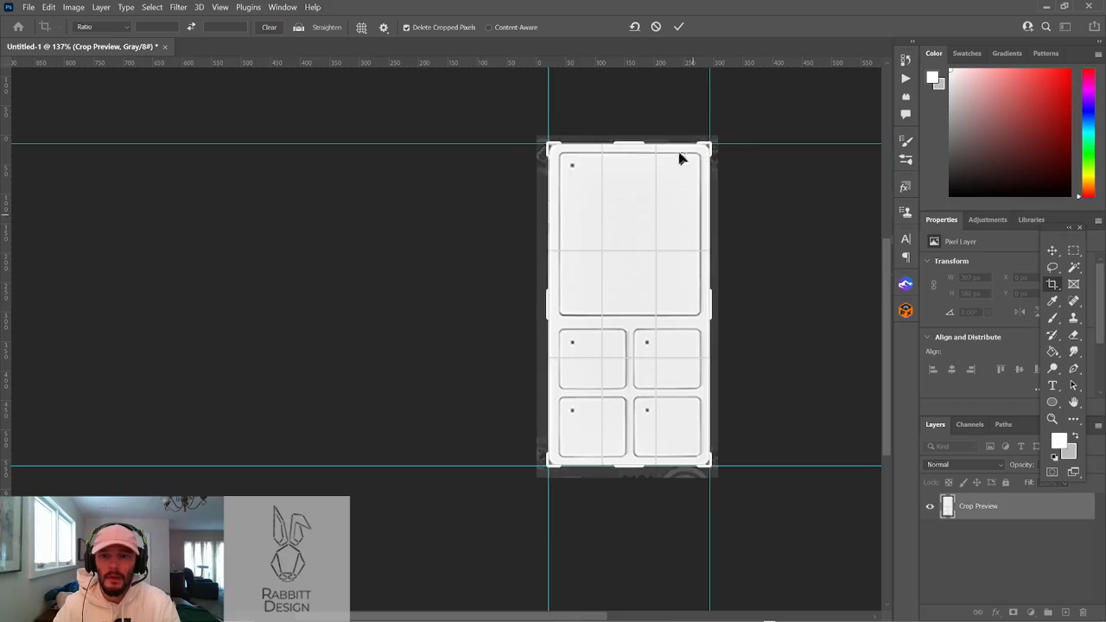
left_click(677, 29)
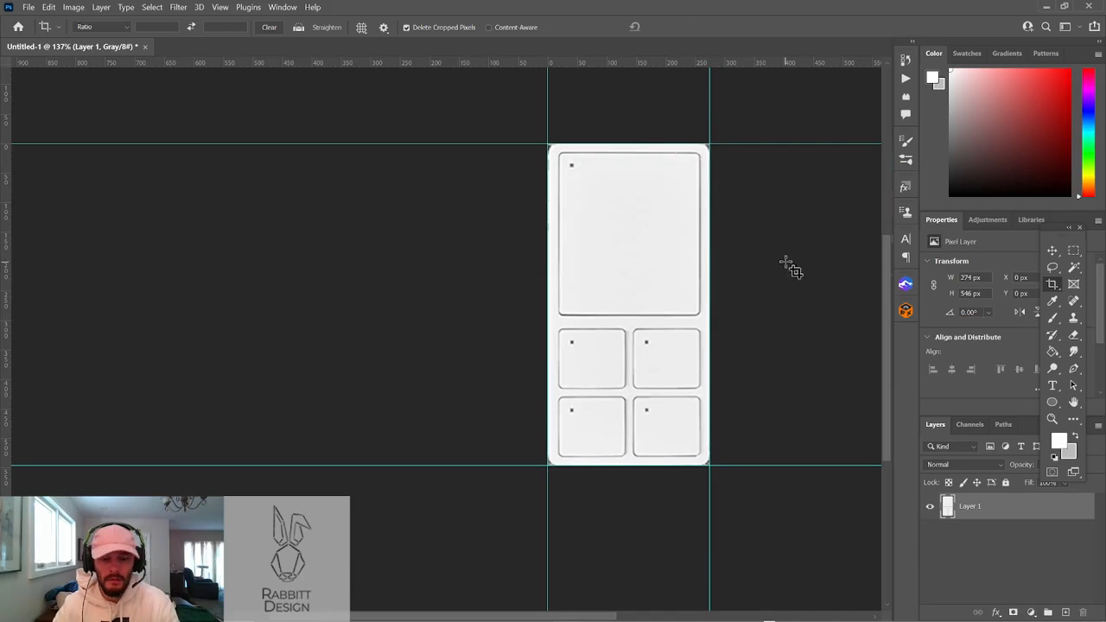
Fill in the transparent rounded corners of the controller face with a 25 px Spot Healing Brush
scroll(800, 233, "up", 2, "alt")
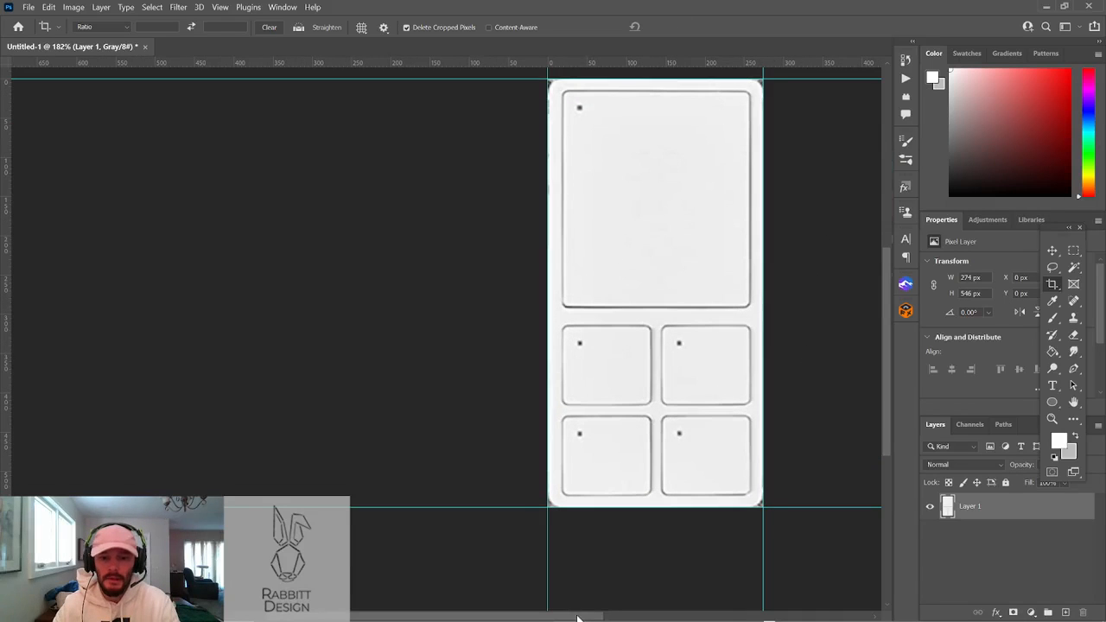
left_click_drag(578, 617, 628, 617)
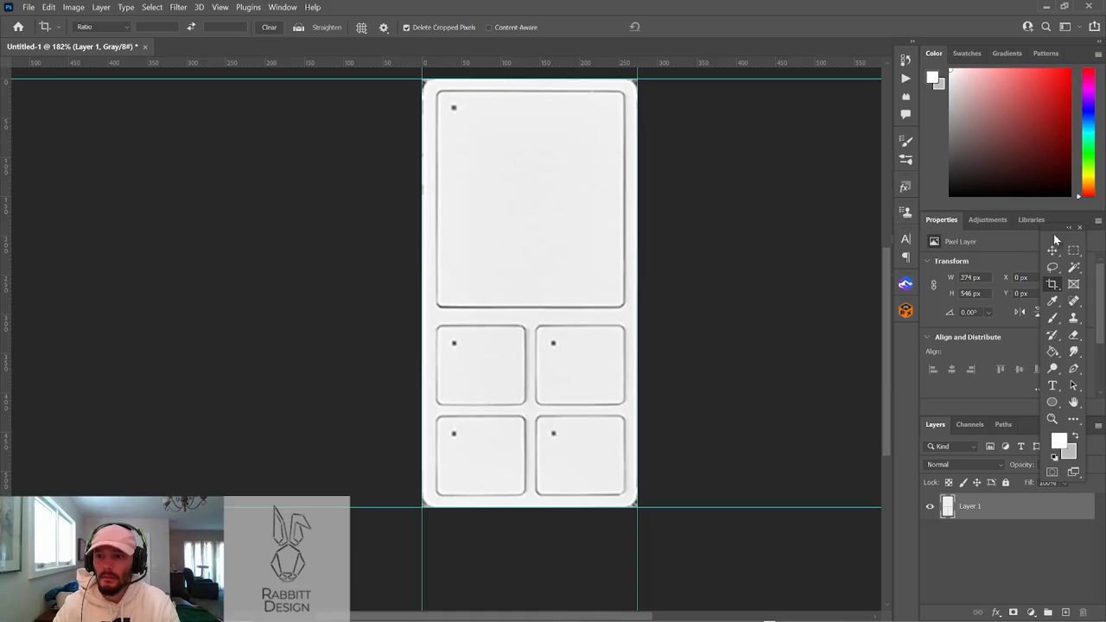
left_click_drag(1054, 229, 776, 151)
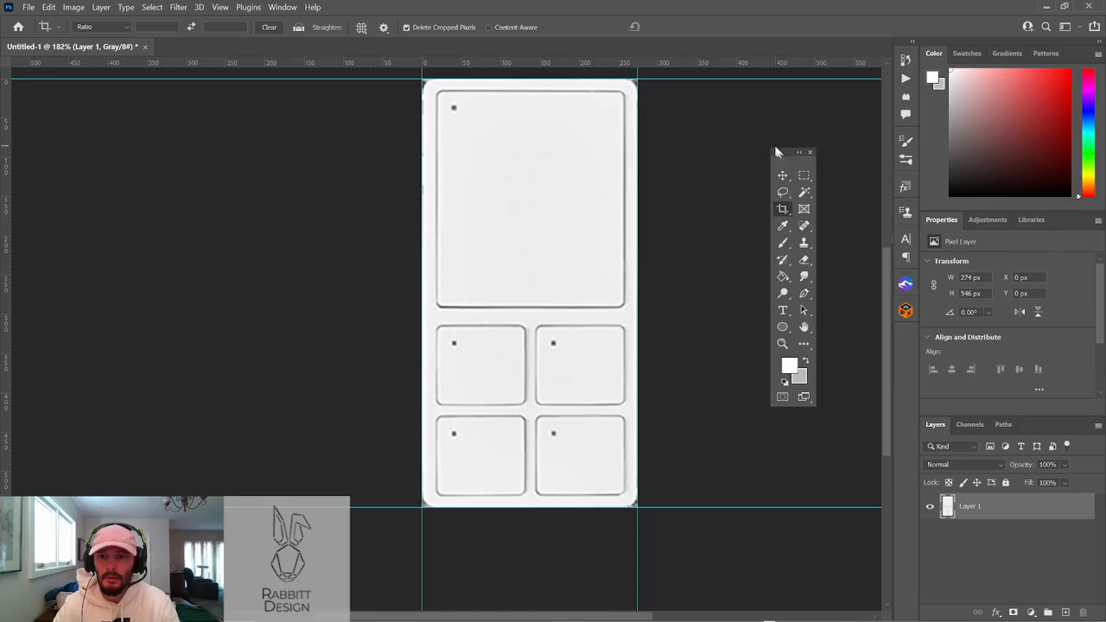
left_click(805, 226)
right_click_drag(590, 401, 481, 388, "alt")
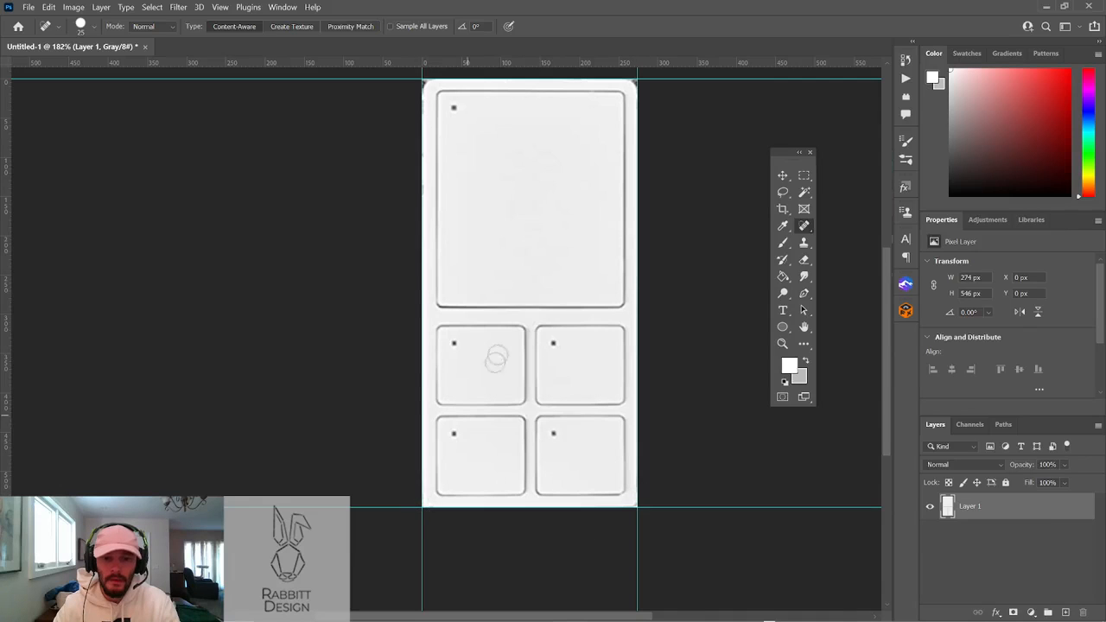
scroll(617, 202, "up", 3)
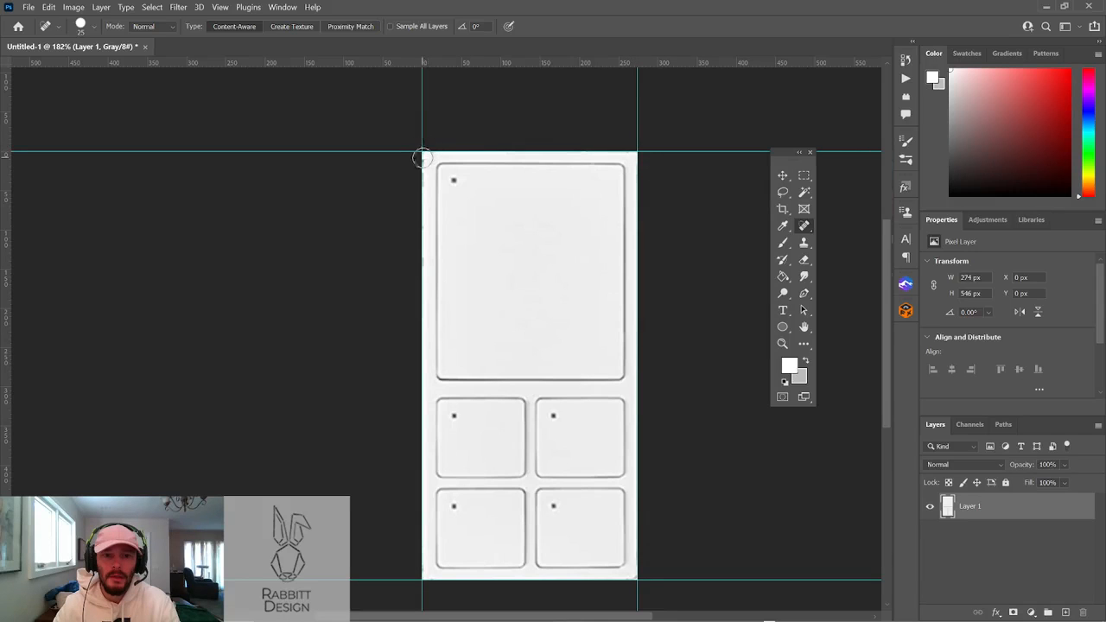
scroll(639, 341, "down", 1)
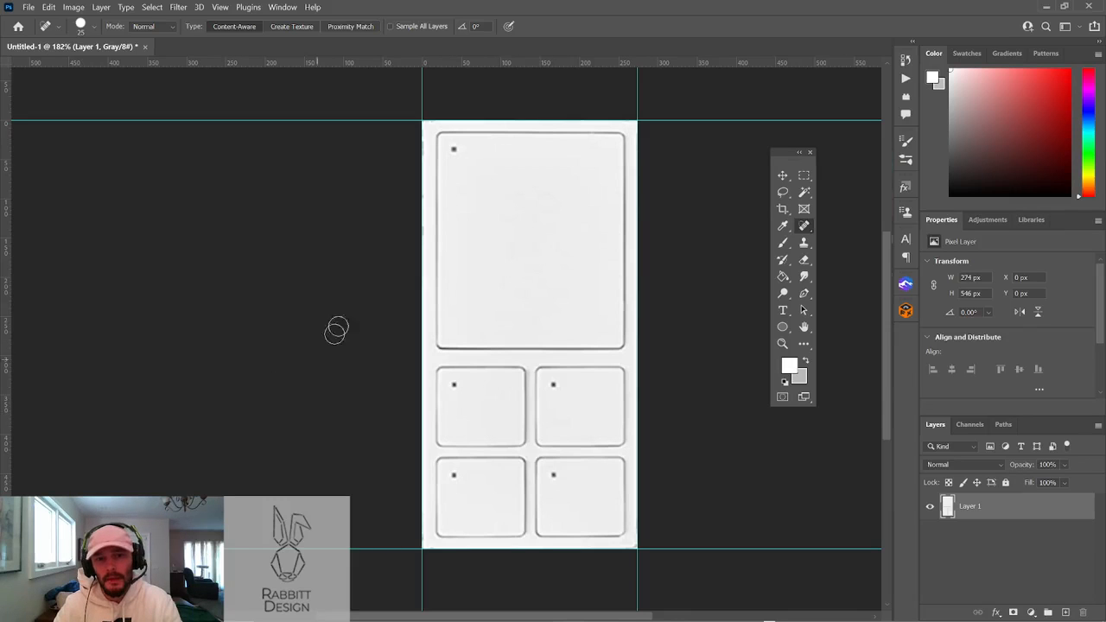
Run the PiXimperfect Sharpen action on the controller image with a Gaussian Blur radius of 2.2 pixels
left_click(219, 7)
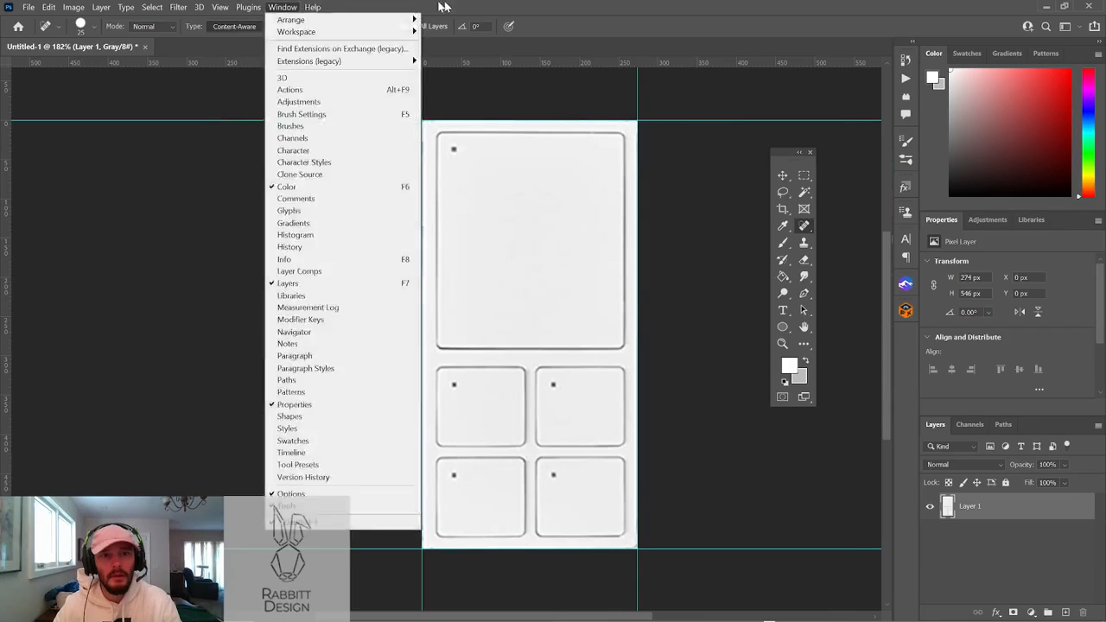
left_click(906, 77)
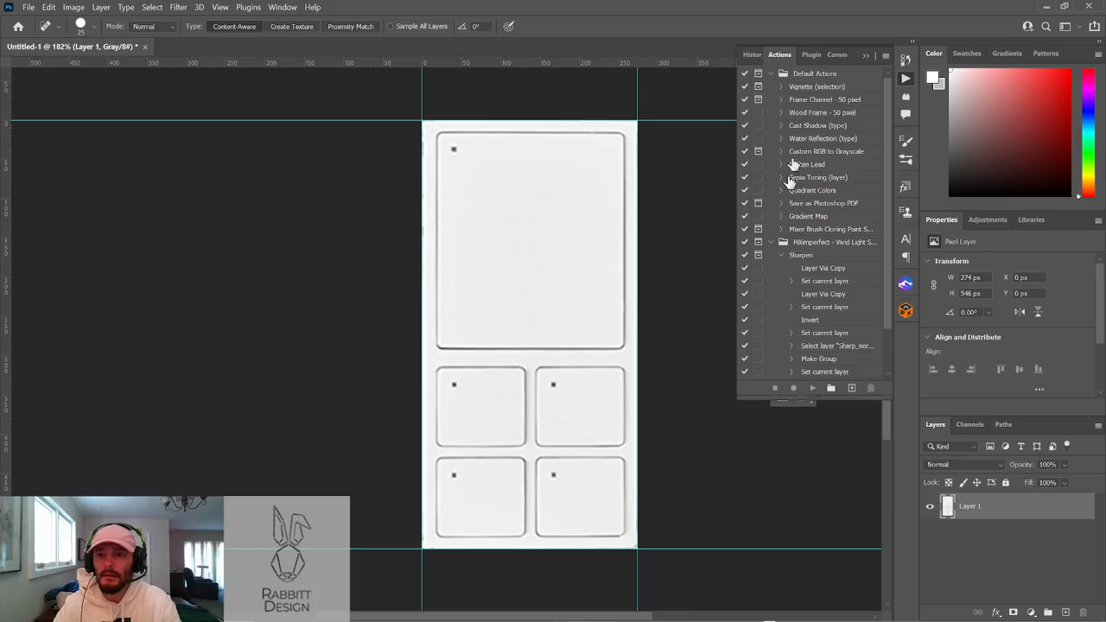
left_click(790, 259)
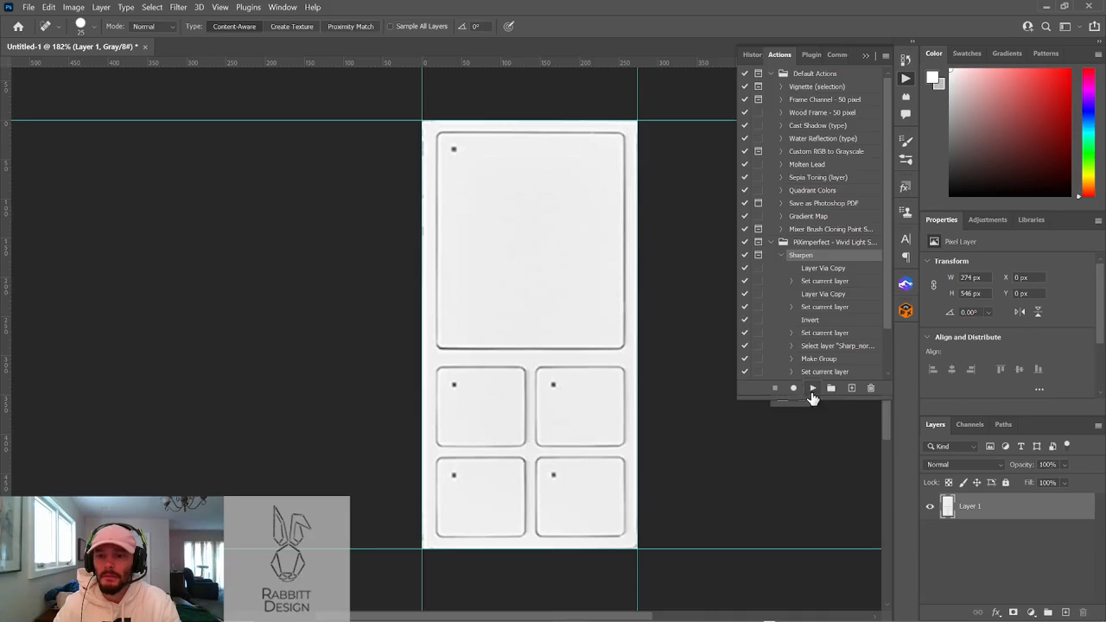
left_click(812, 388)
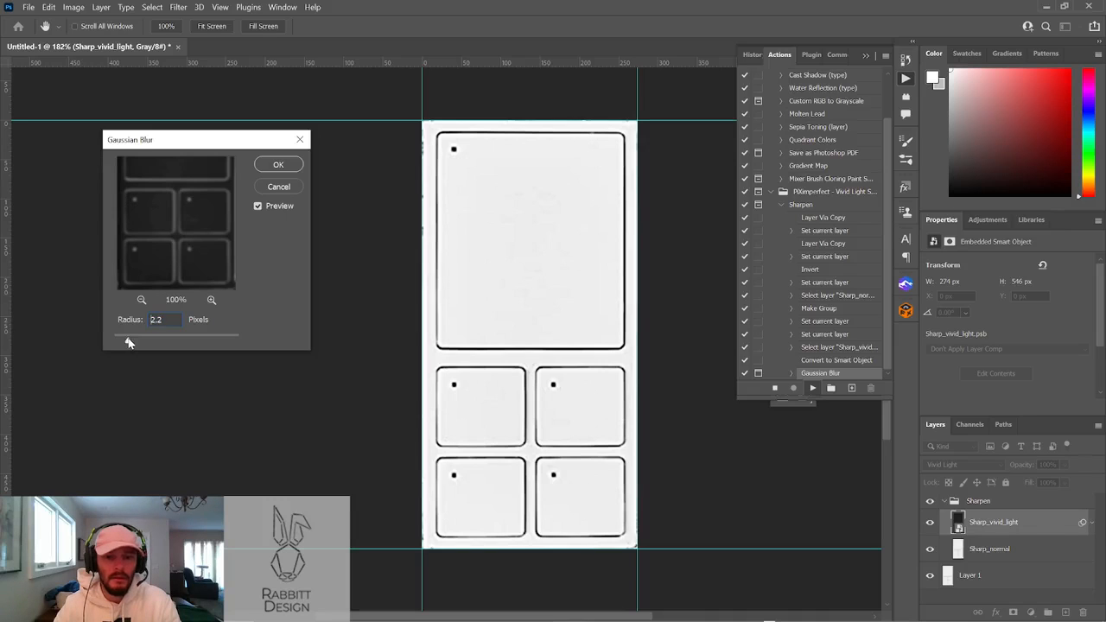
left_click_drag(128, 343, 131, 337)
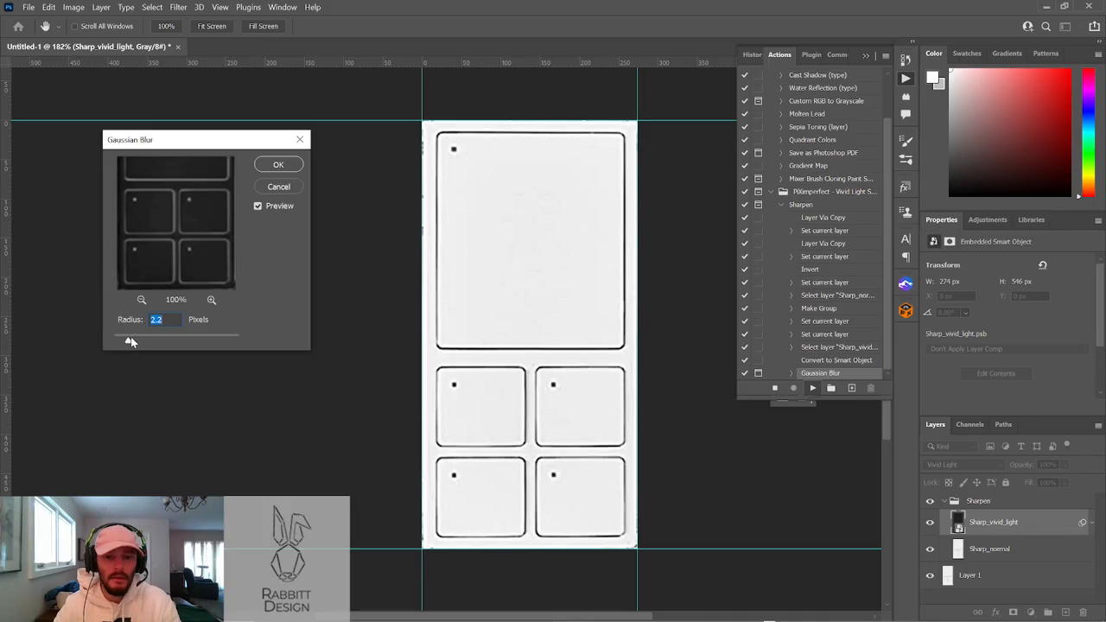
left_click(291, 166)
left_click(180, 7)
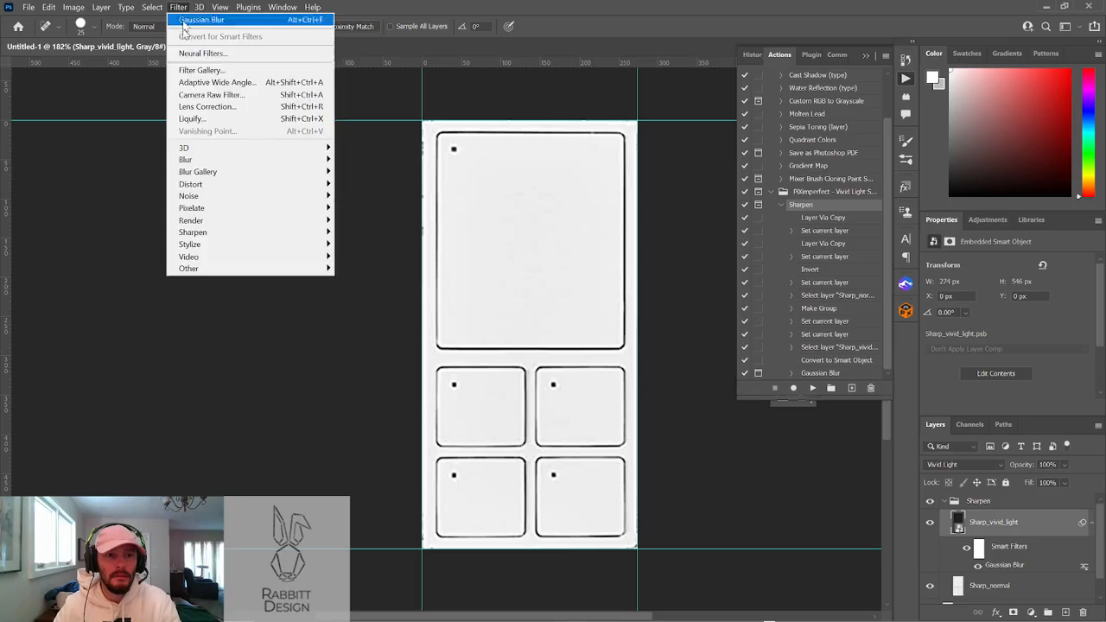
left_click(501, 5)
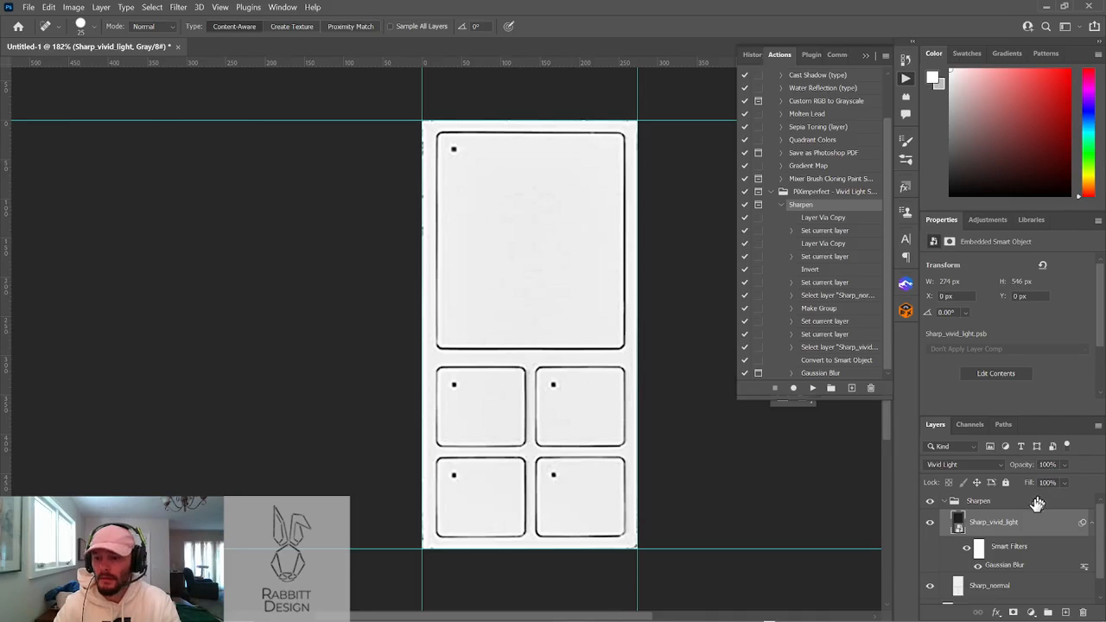
Stamp all visible layers into a new layer above the Sharpen group and apply the Despeckle filter to it
left_click(1004, 503)
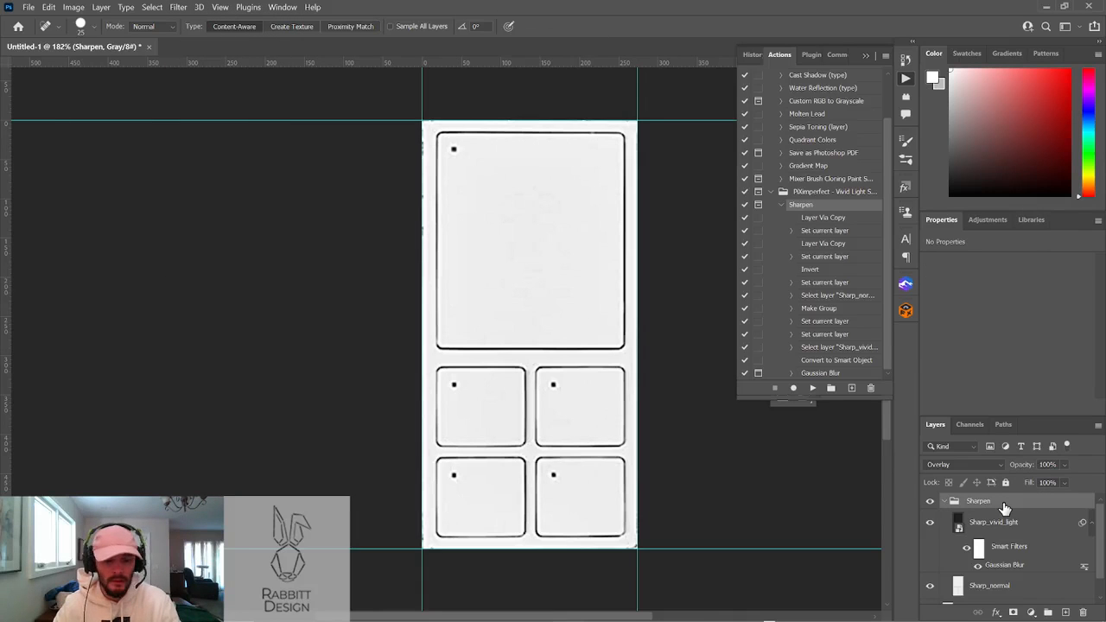
key("ctrl+shift+alt+e")
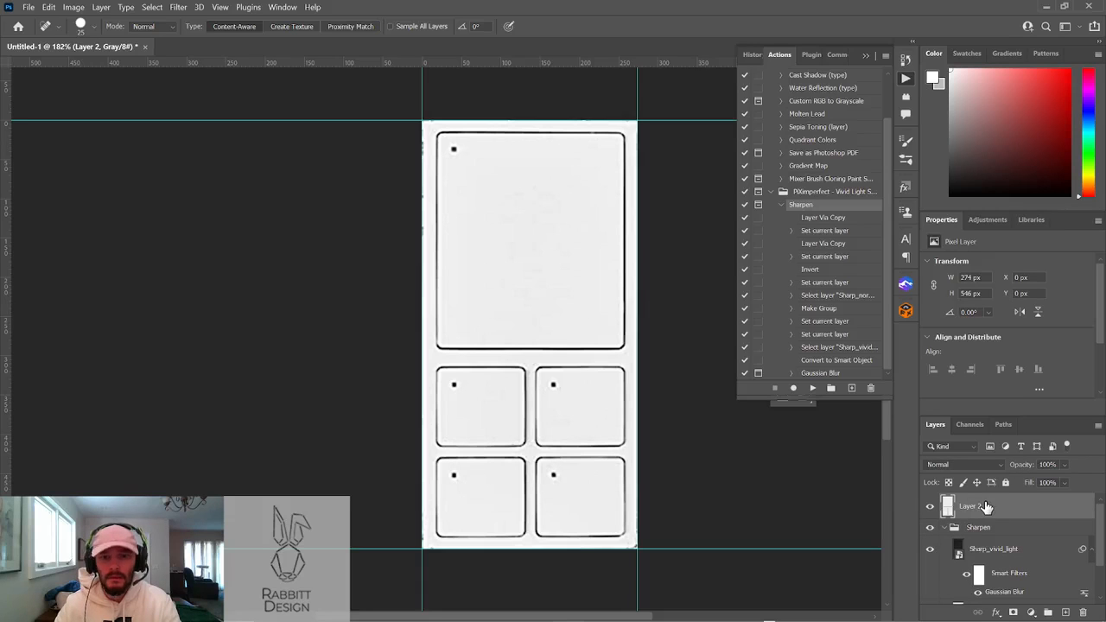
right_click(986, 508)
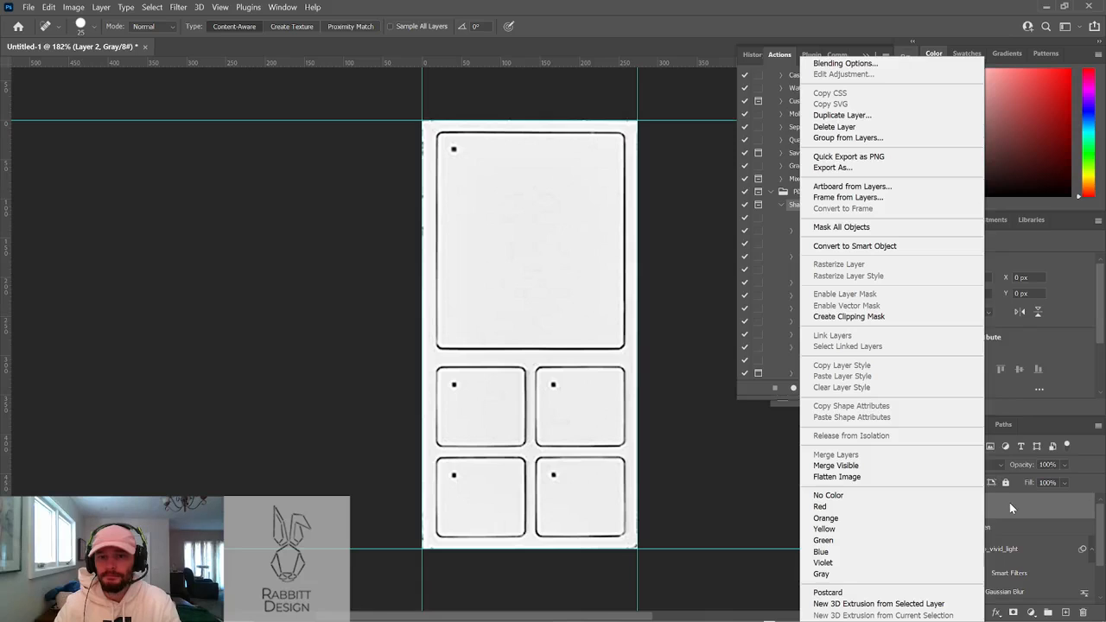
left_click(177, 6)
left_click(177, 7)
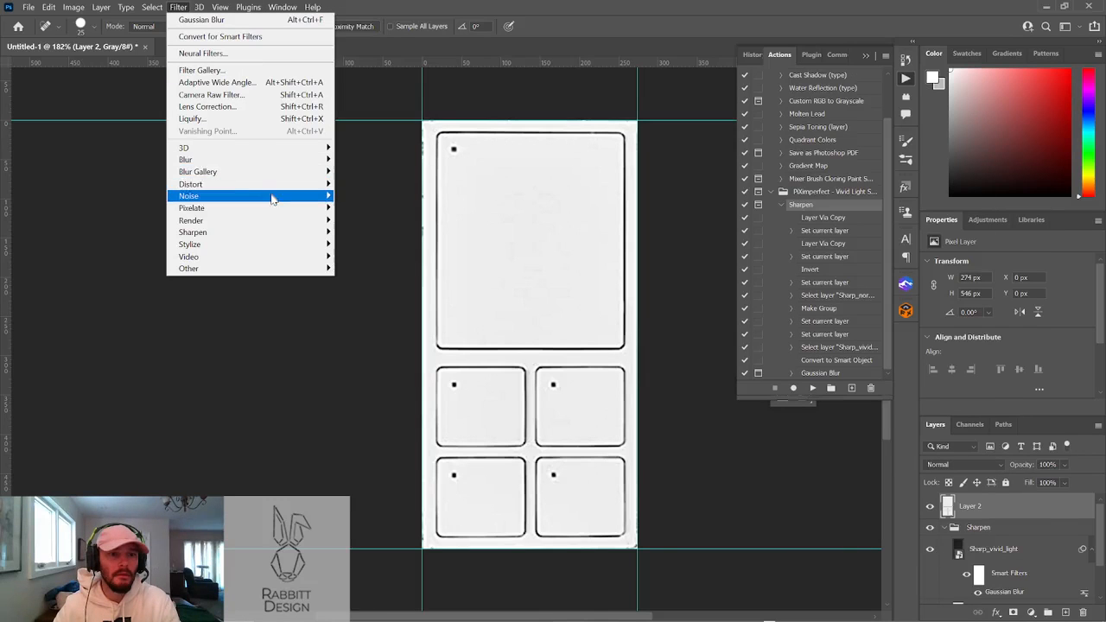
mouse_move(271, 200)
left_click(356, 208)
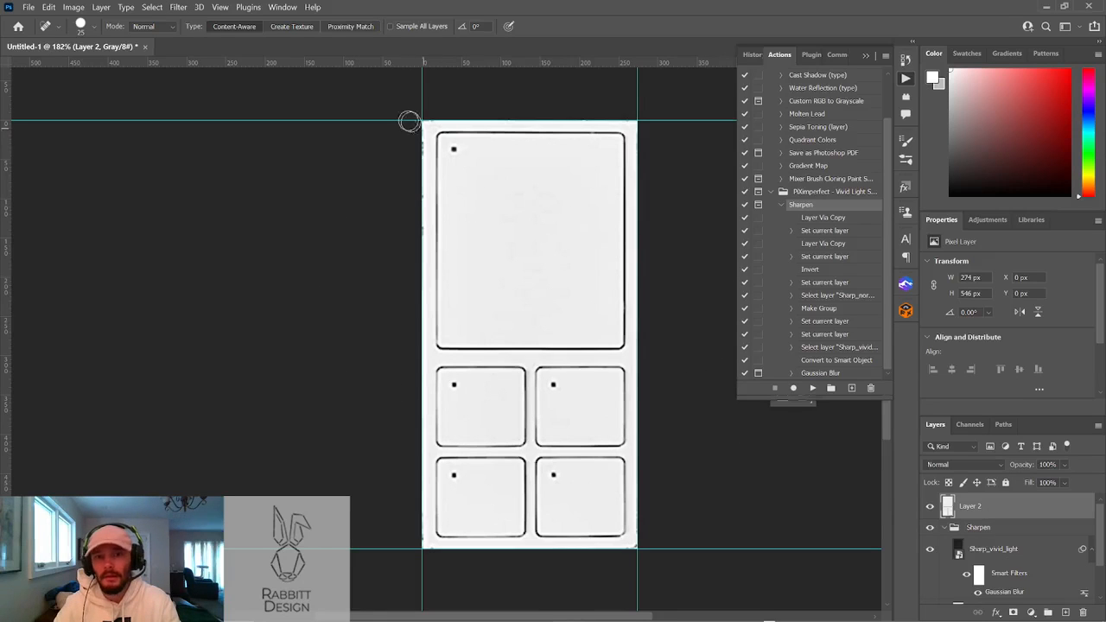
Clean up all four outer edges of the controller face on Layer 2 with the Spot Healing Brush
left_click_drag(418, 127, 414, 291)
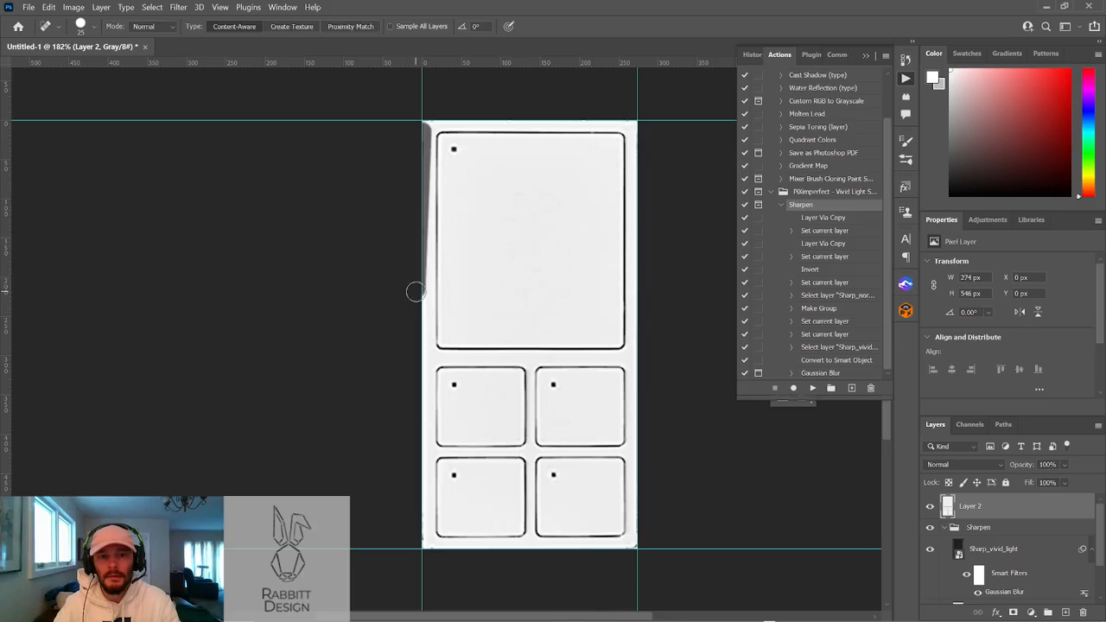
left_click(418, 121)
left_click(642, 119, "shift")
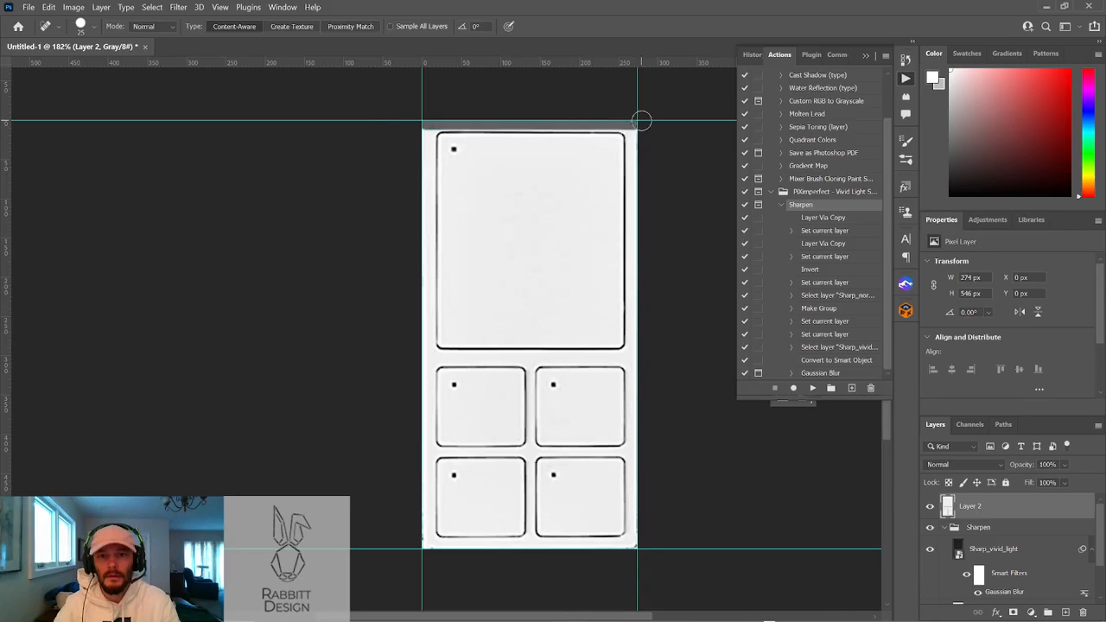
left_click(639, 128)
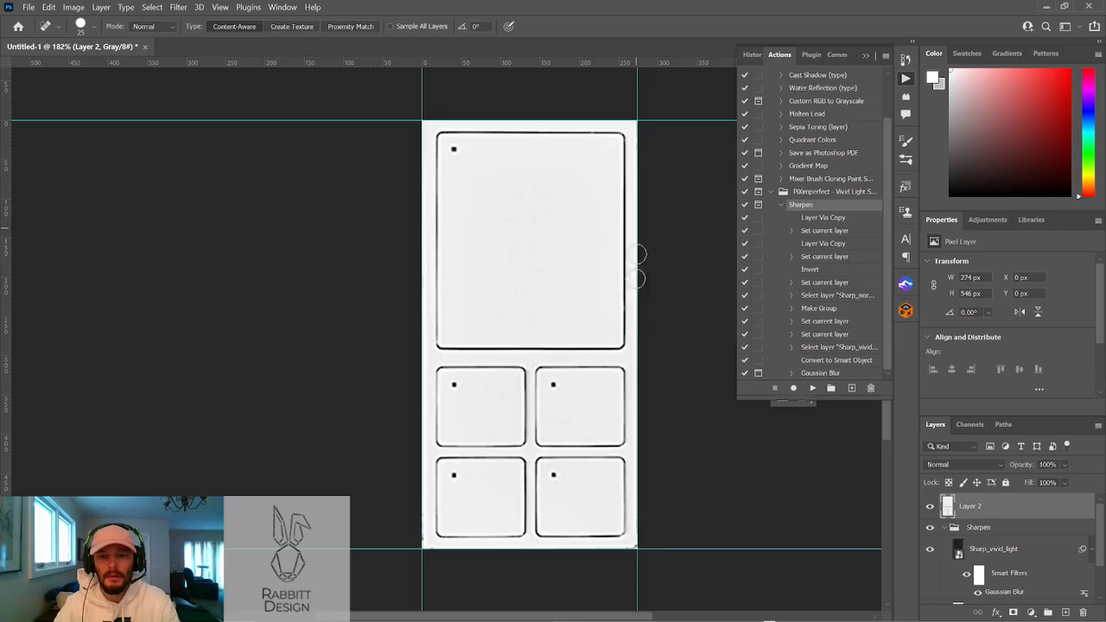
left_click(640, 550, "shift")
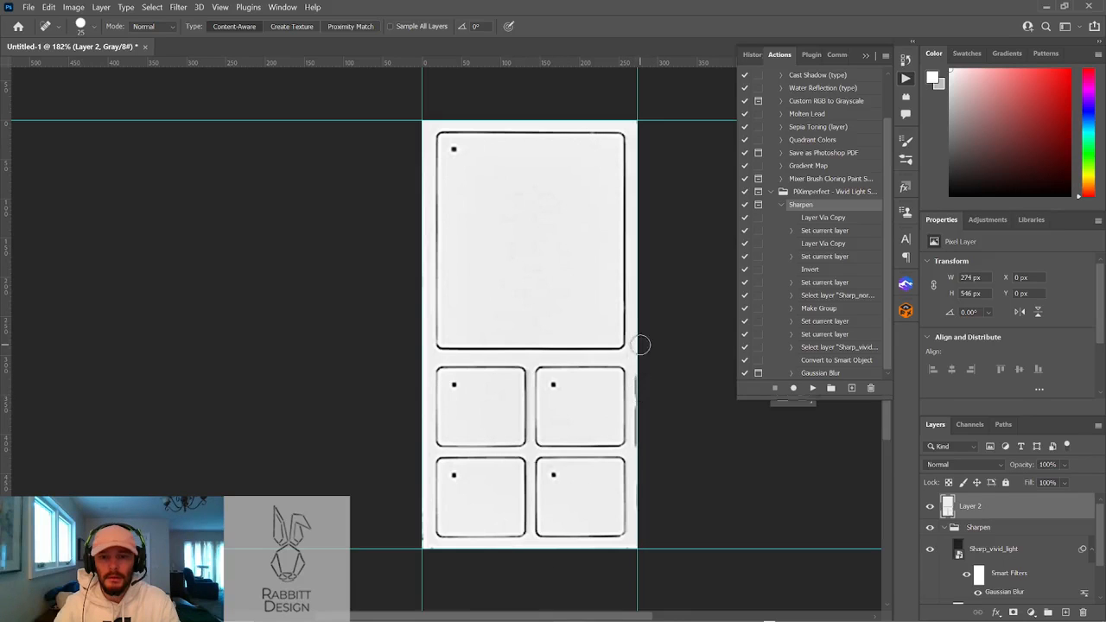
left_click_drag(641, 338, 639, 446)
left_click(644, 554, "shift")
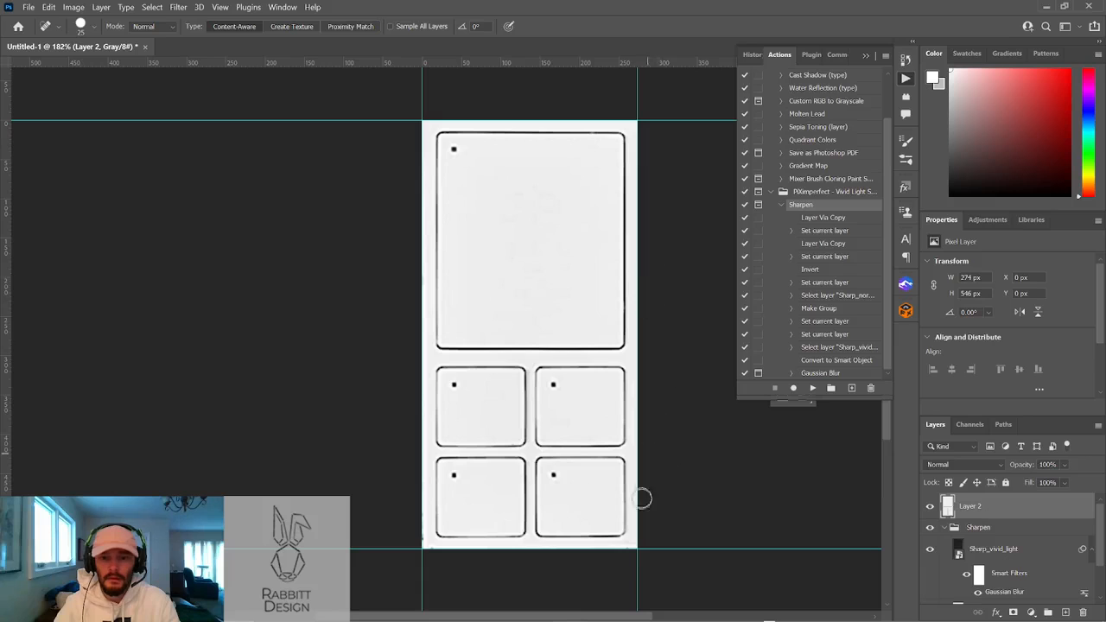
left_click(415, 550, "shift")
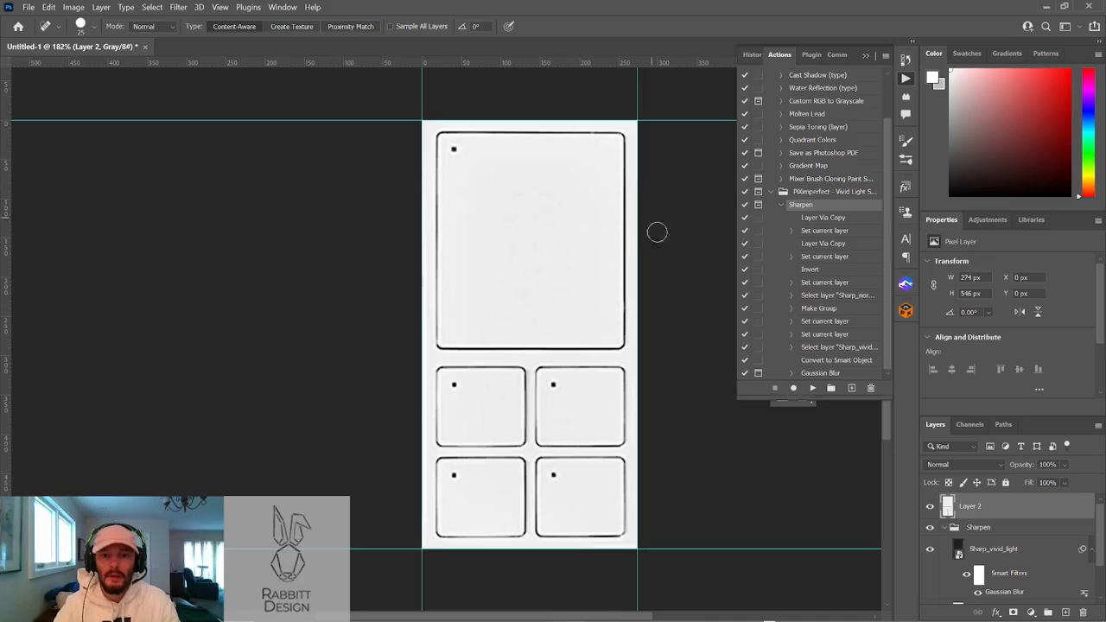
Delete the Sharpen group and Layer 1, and duplicate Layer 2
left_click_drag(996, 534, 1083, 612)
left_click_drag(964, 538, 1084, 612)
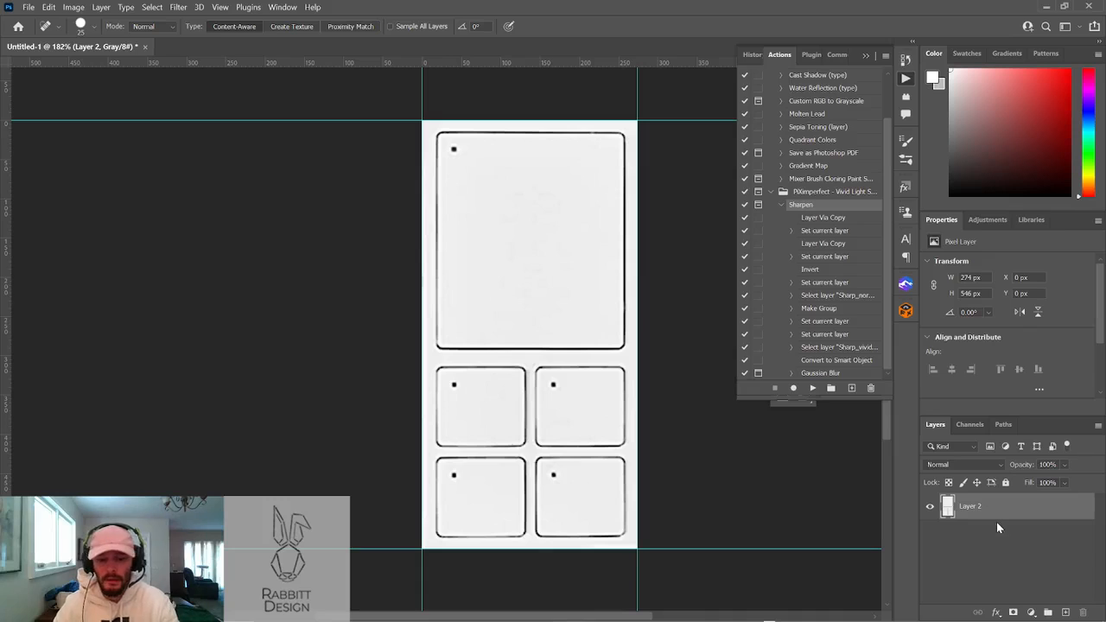
key("ctrl+j")
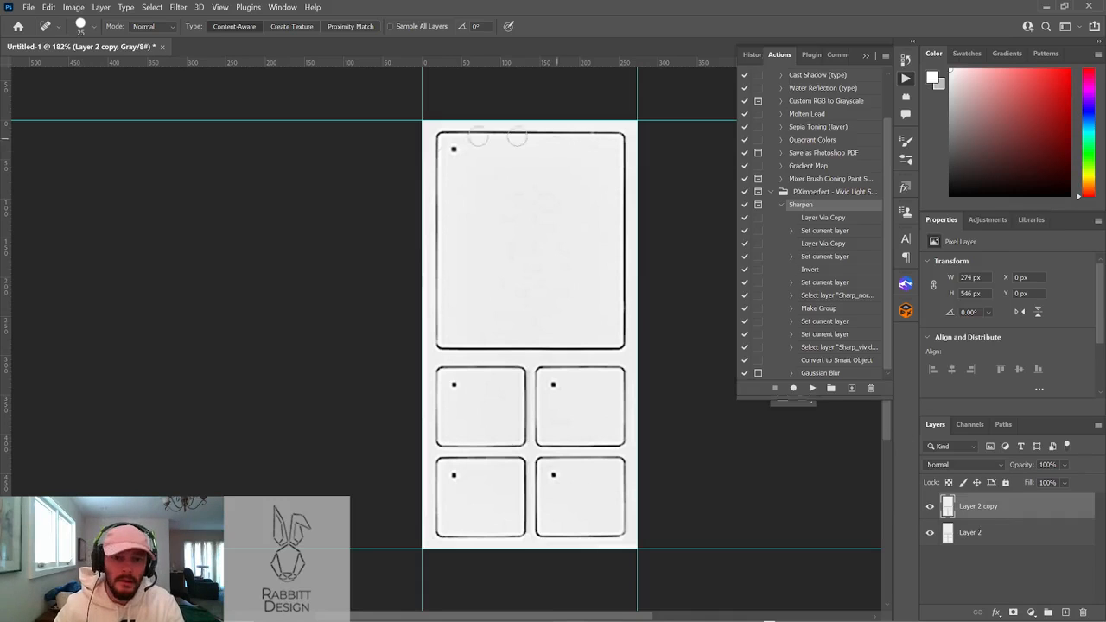
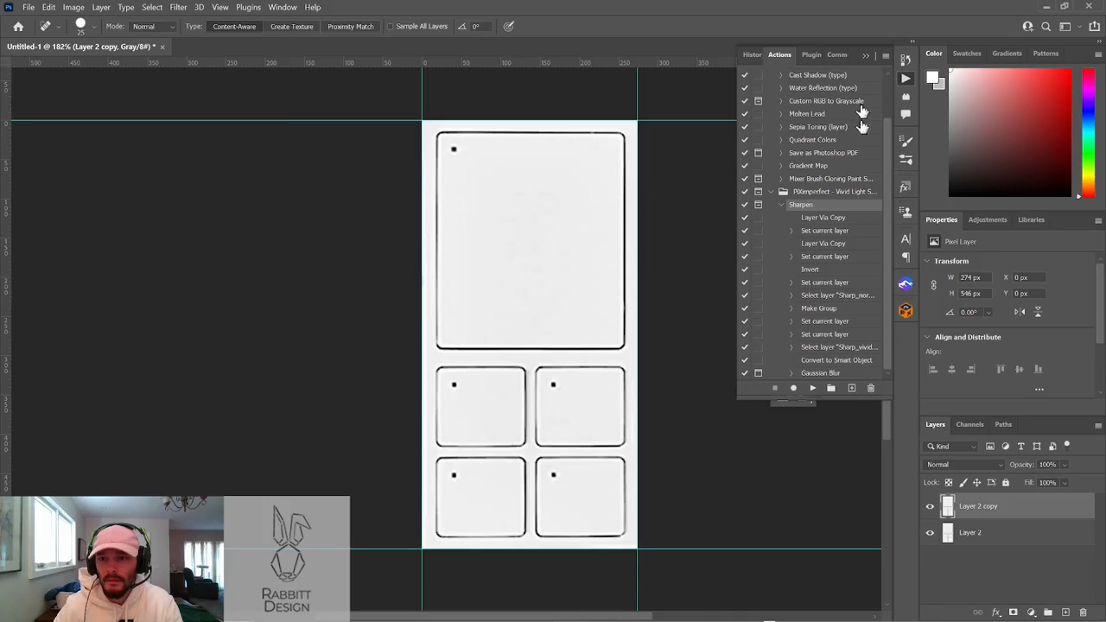
Try filling the face around the buttons and some indicator dots with medium gray on the duplicate layer, and undo the fills
left_click(867, 55)
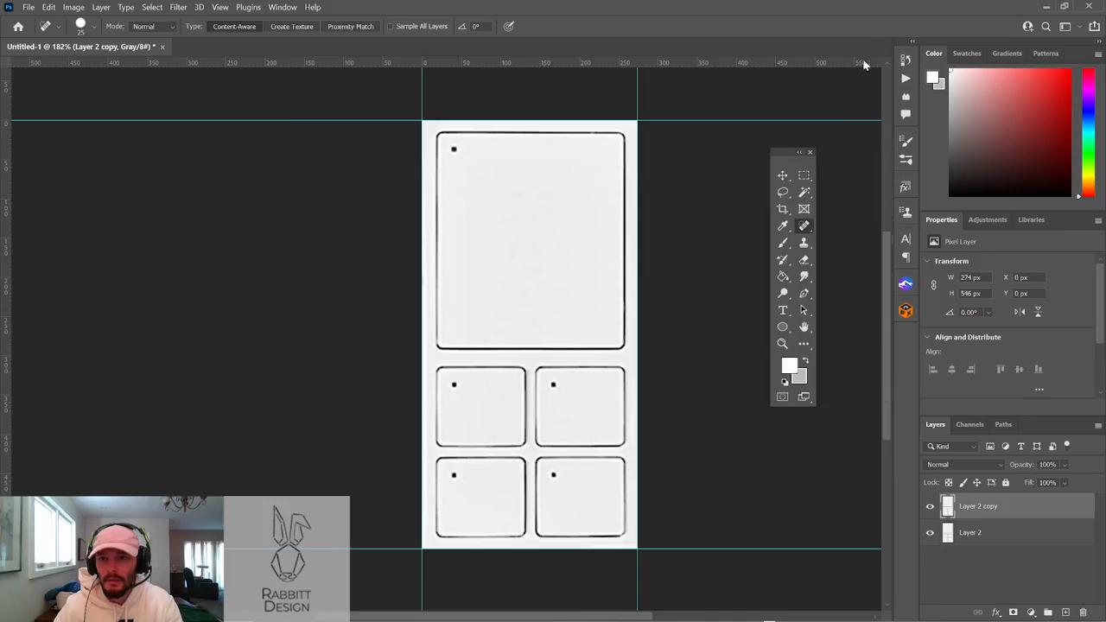
left_click(784, 274)
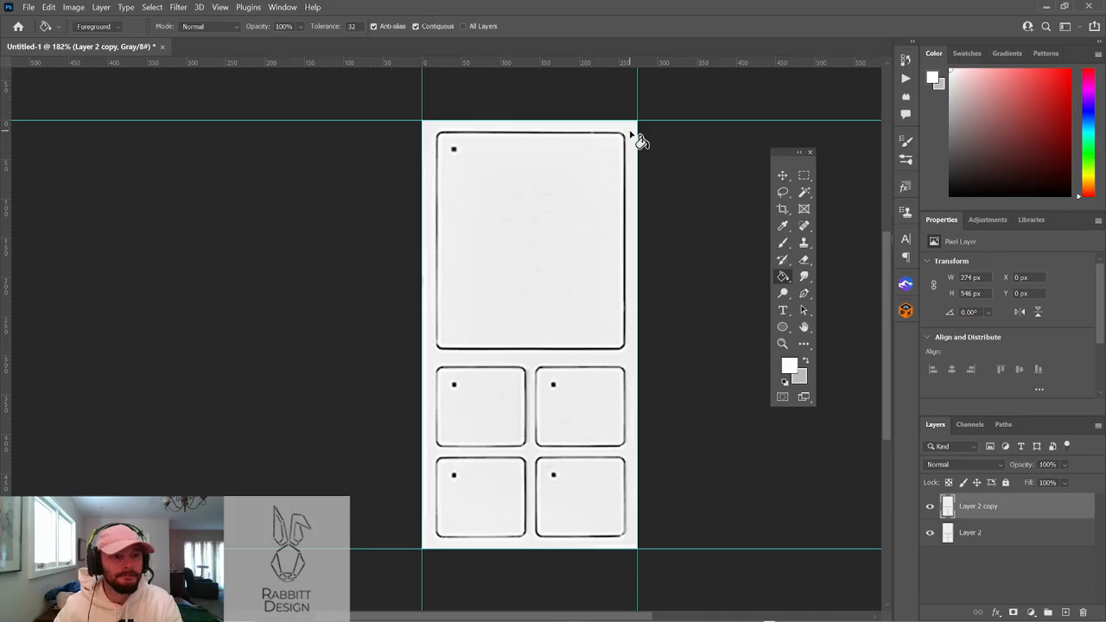
mouse_move(964, 125)
left_mouse_down()
mouse_move(948, 153)
mouse_move(929, 138)
left_mouse_up()
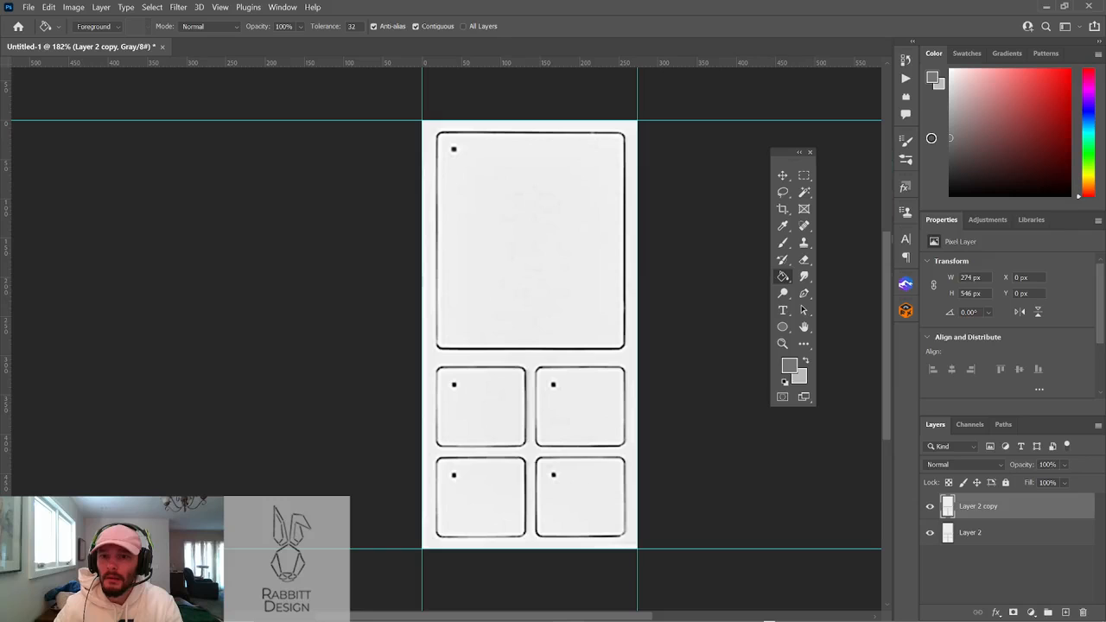
left_click(633, 144)
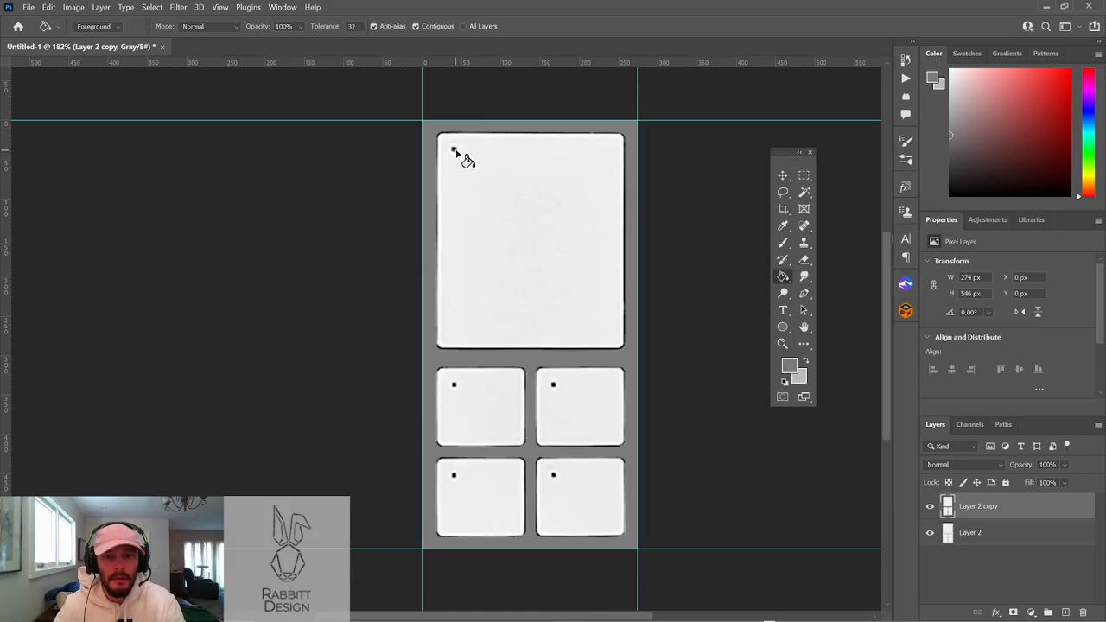
left_click(553, 385)
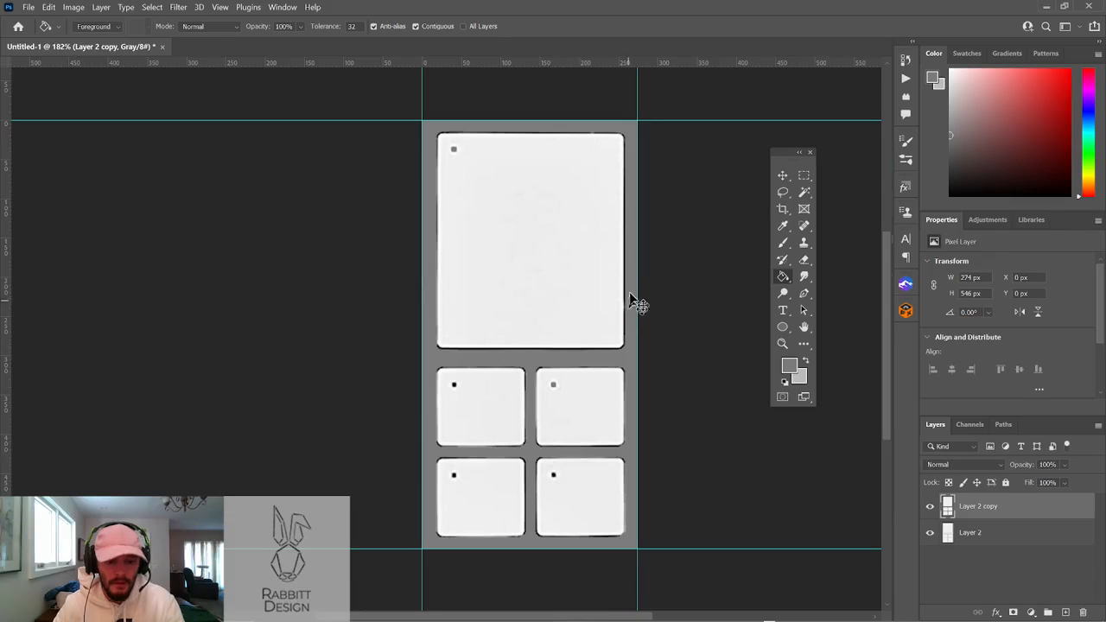
key("ctrl+z")
key("ctrl+z")
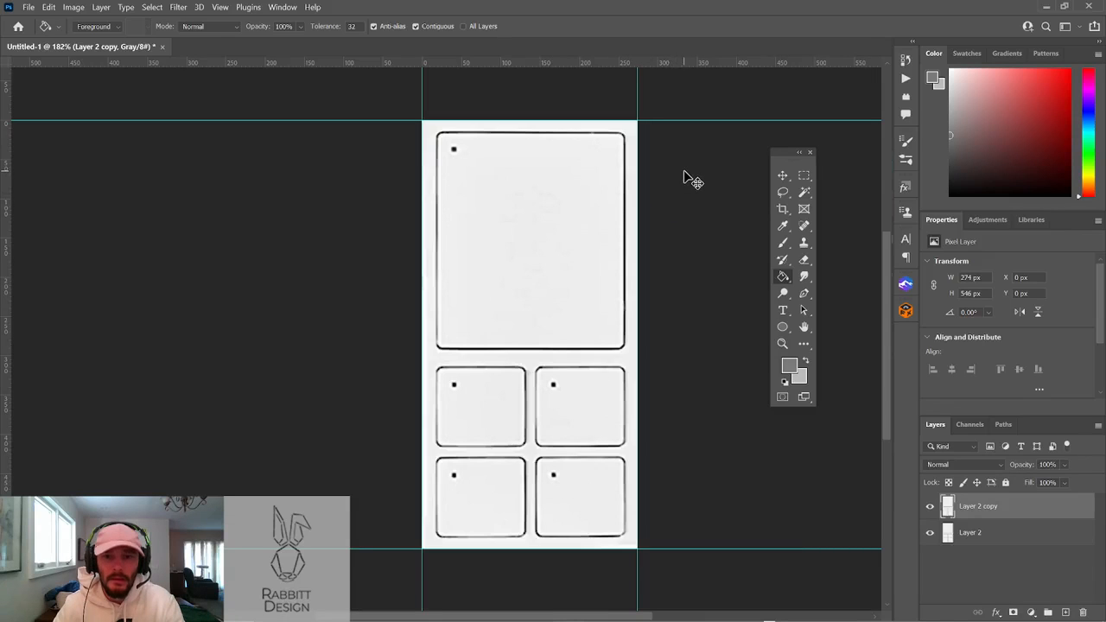
Apply the Minimum filter to Layer 2 copy with a 0.2 pixel radius and Roundness preserved
left_click(178, 7)
mouse_move(259, 262)
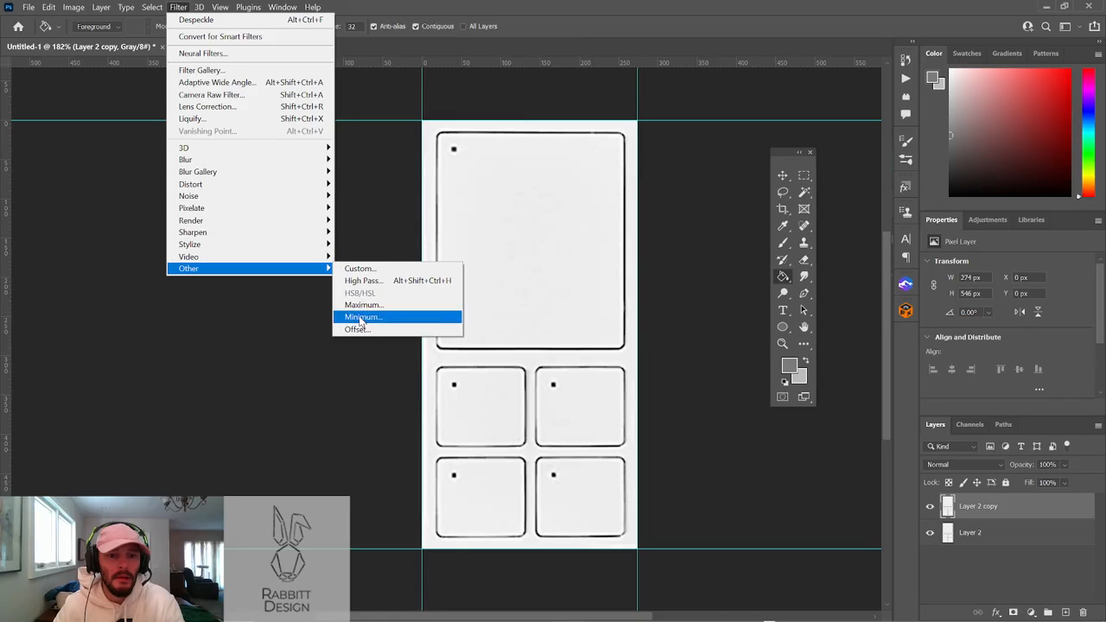
left_click(360, 318)
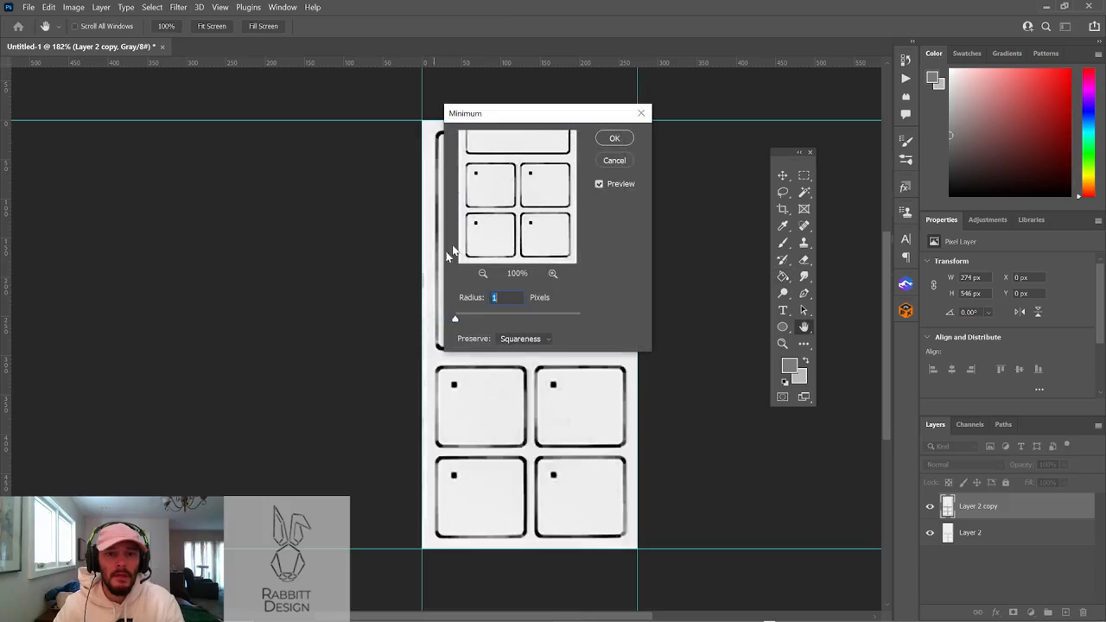
left_click_drag(551, 119, 262, 145)
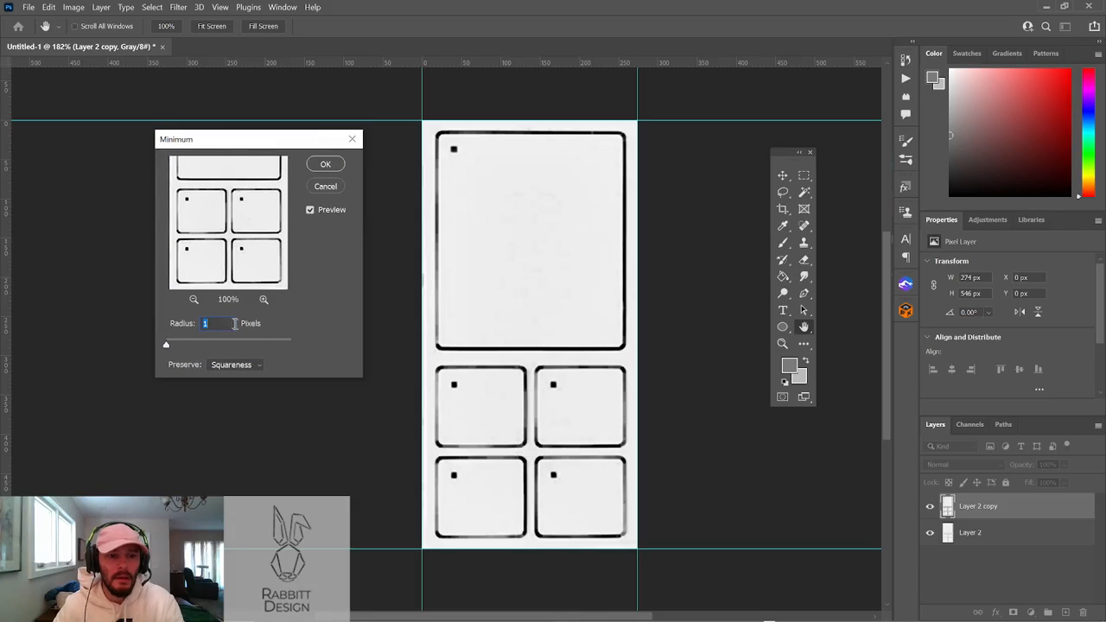
left_click(238, 367)
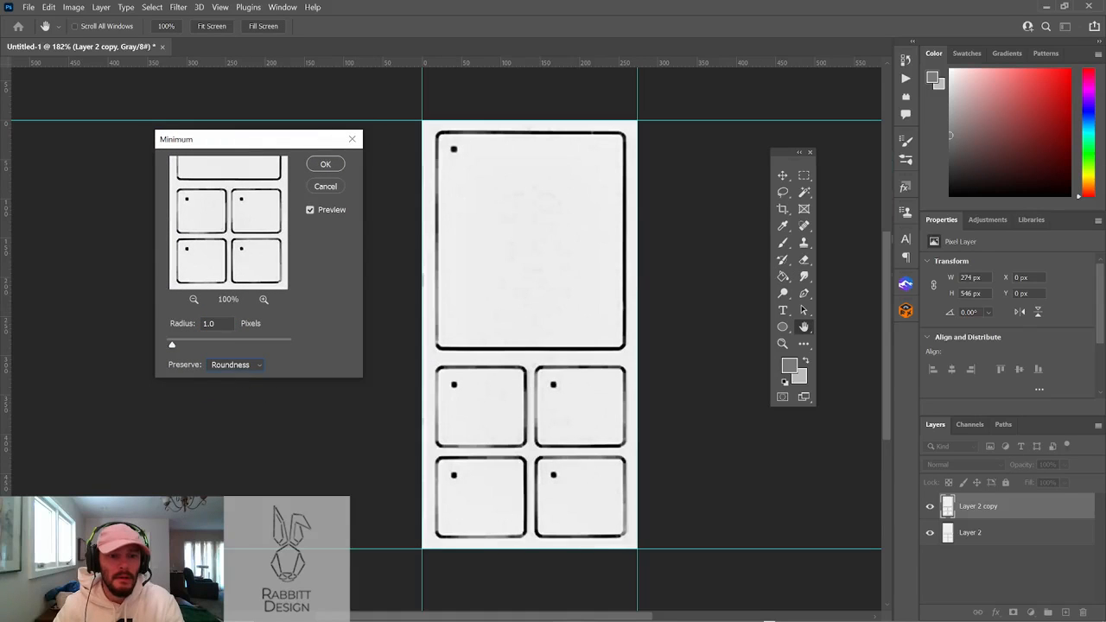
type("0.5")
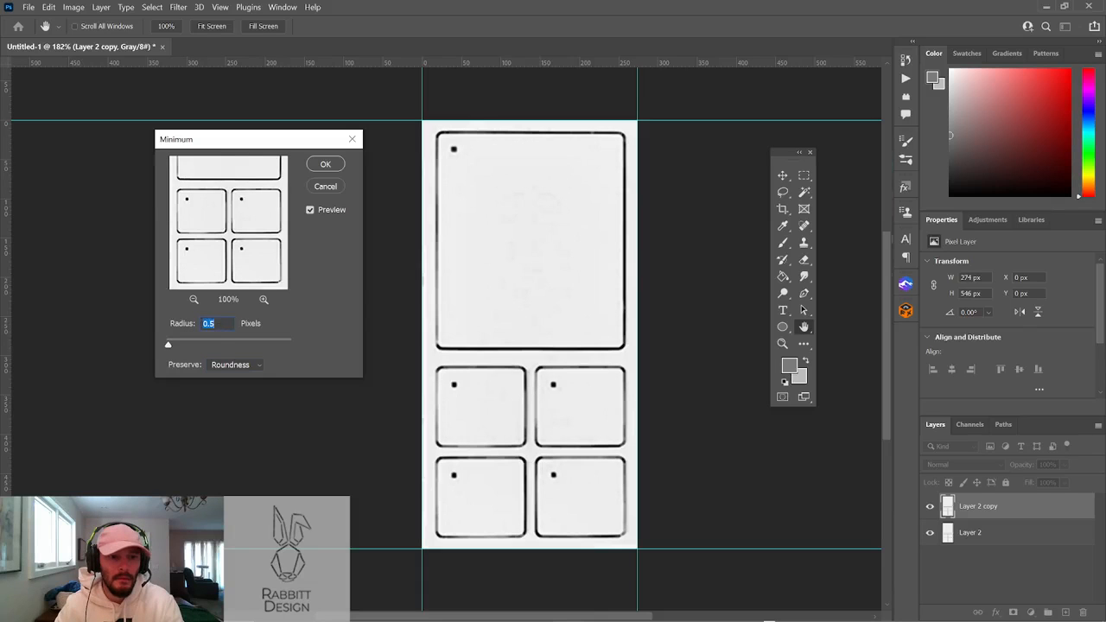
type("0.2")
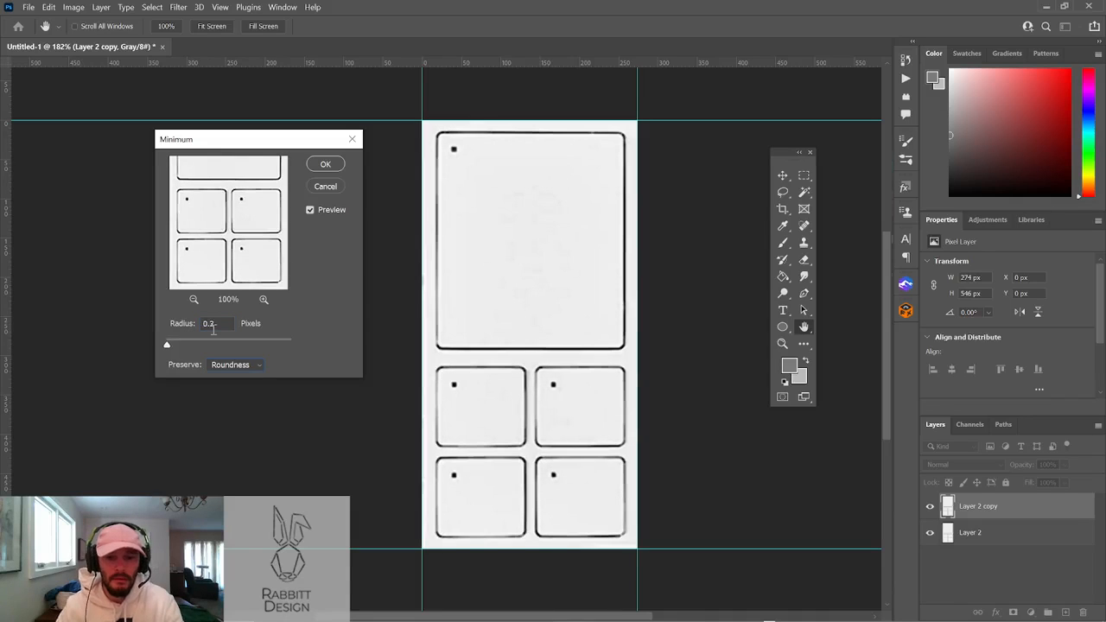
left_click(335, 165)
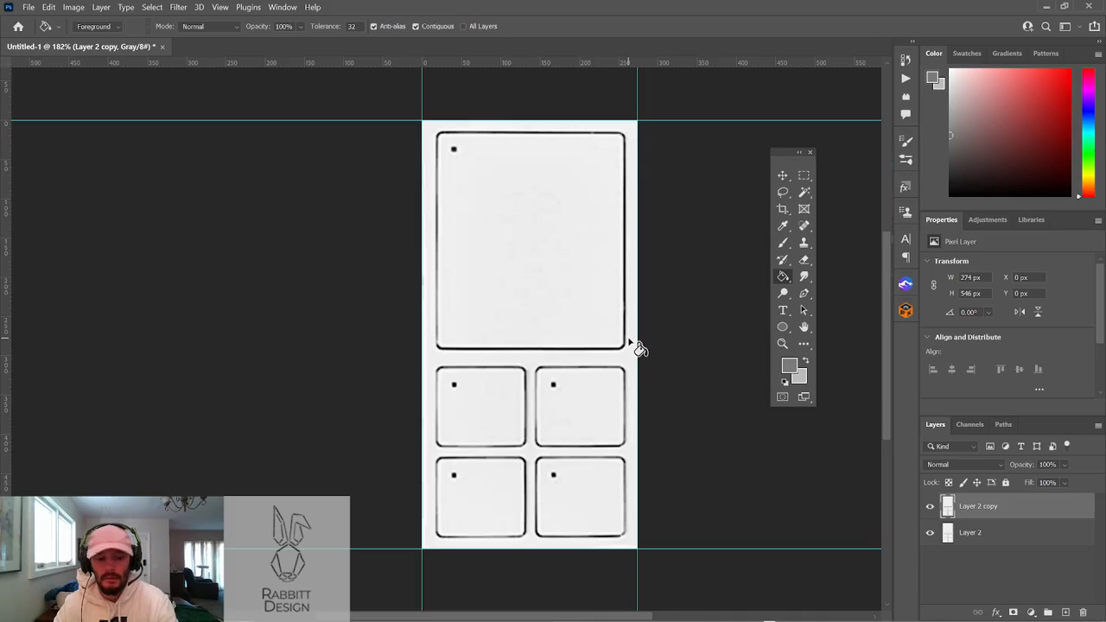
key("ctrl+m")
left_click_drag(478, 99, 177, 115)
left_click_drag(108, 319, 104, 307)
left_click_drag(185, 193, 235, 180)
mouse_move(140, 243)
left_mouse_down()
mouse_move(170, 199)
mouse_move(156, 262)
mouse_move(106, 265)
mouse_move(126, 261)
mouse_move(124, 251)
mouse_move(120, 272)
mouse_move(159, 256)
mouse_move(142, 231)
mouse_move(161, 260)
mouse_move(152, 261)
left_mouse_up()
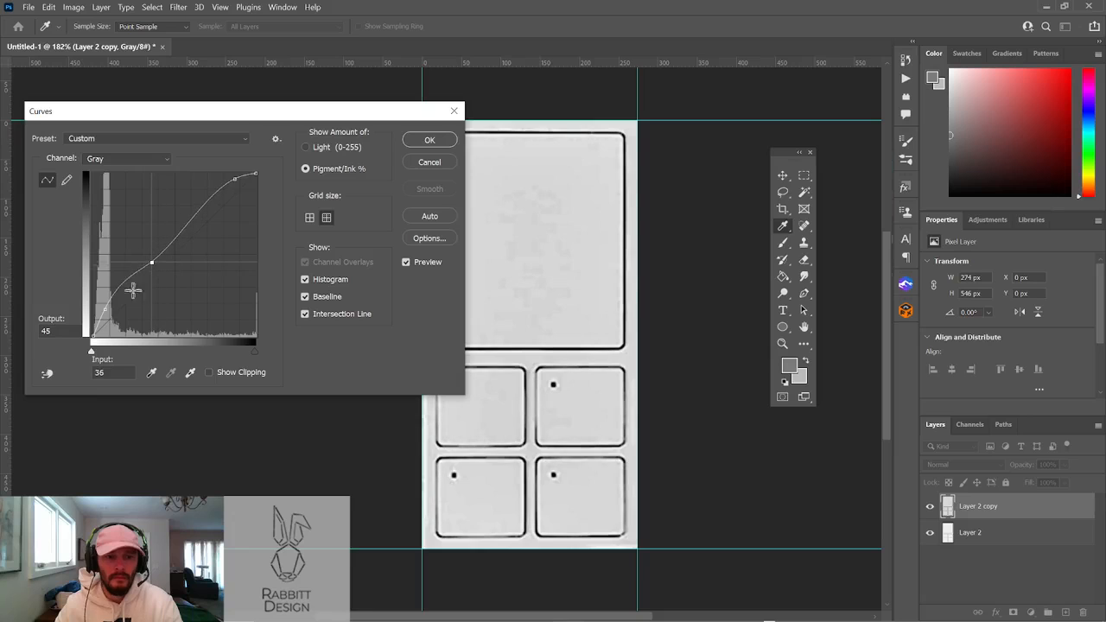
left_click(417, 162)
Set up Replace Color on the sampled gray beside a button outline, with lightness -100 and fuzziness 52
left_click(69, 8)
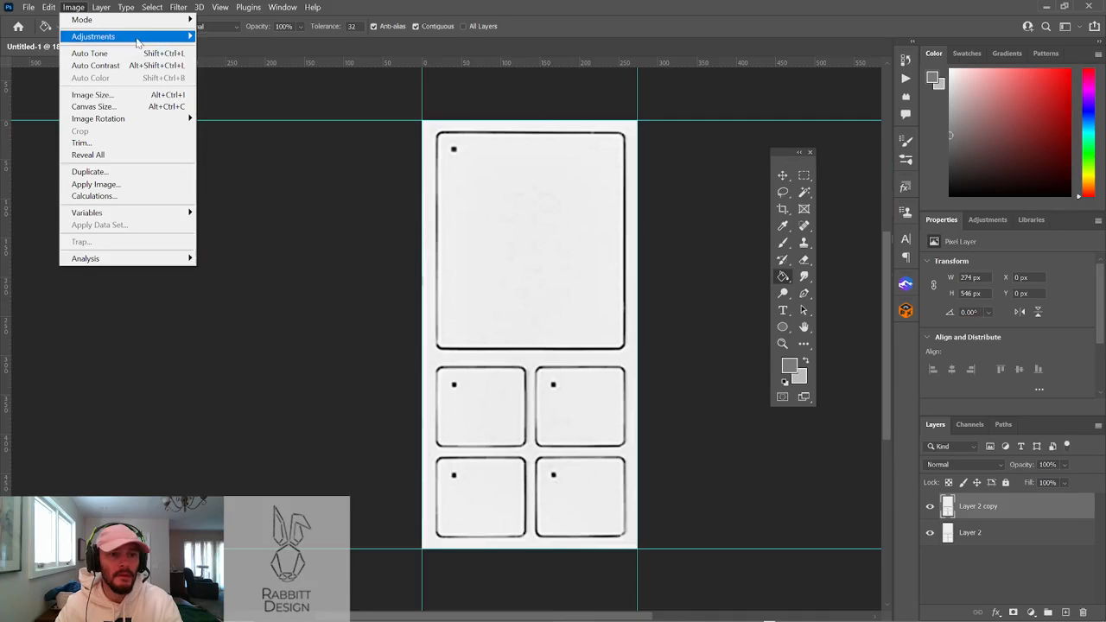
mouse_move(167, 37)
left_click(238, 299)
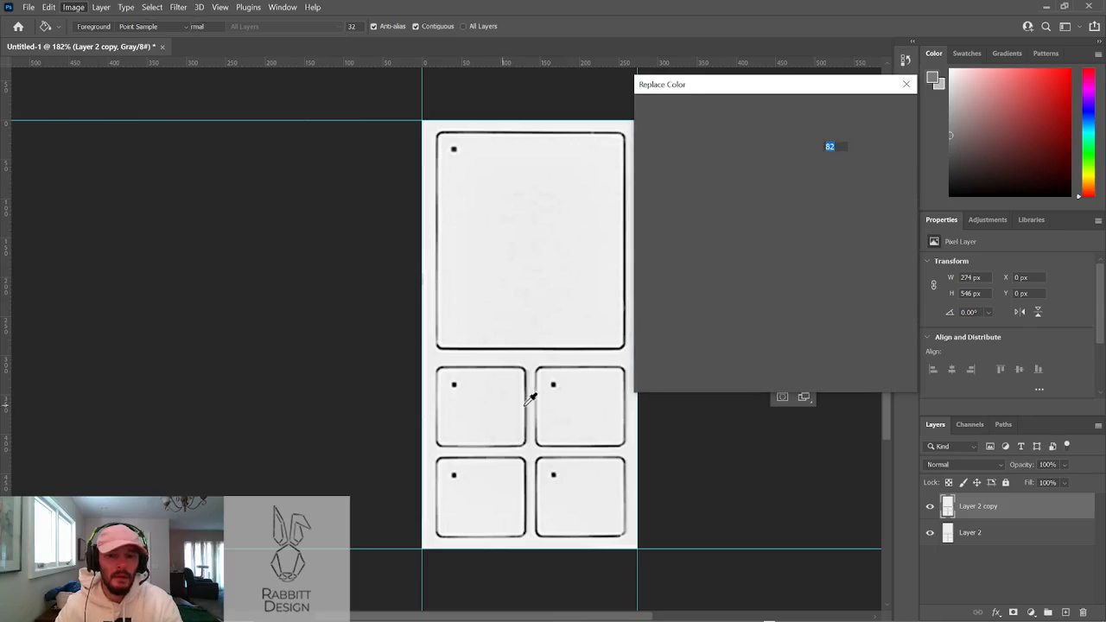
left_click(545, 389)
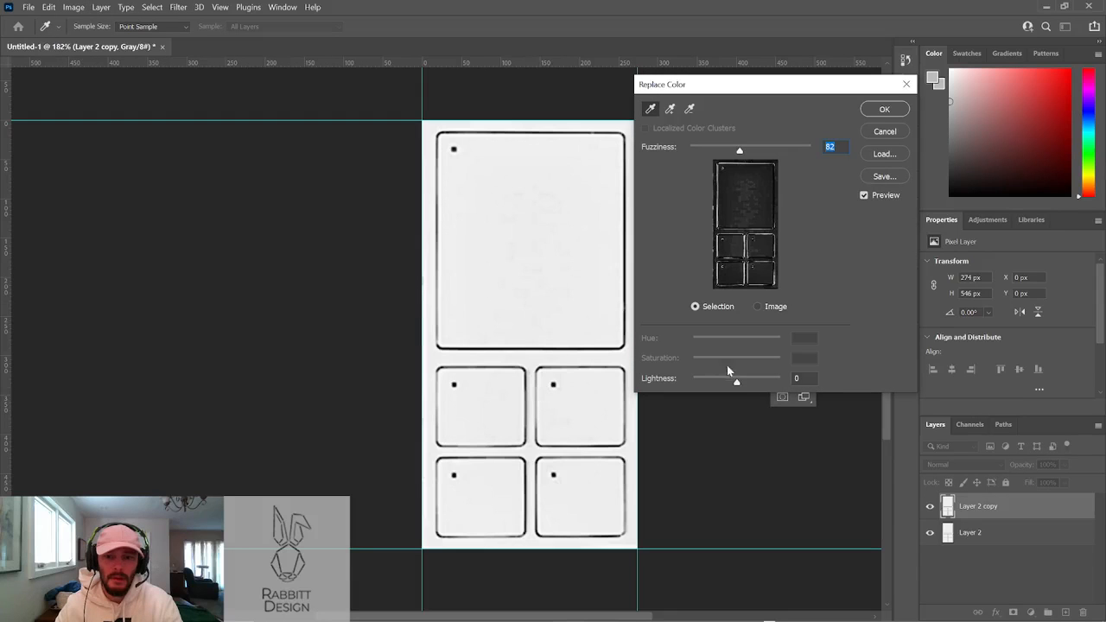
left_click_drag(737, 381, 693, 381)
left_click_drag(740, 148, 717, 150)
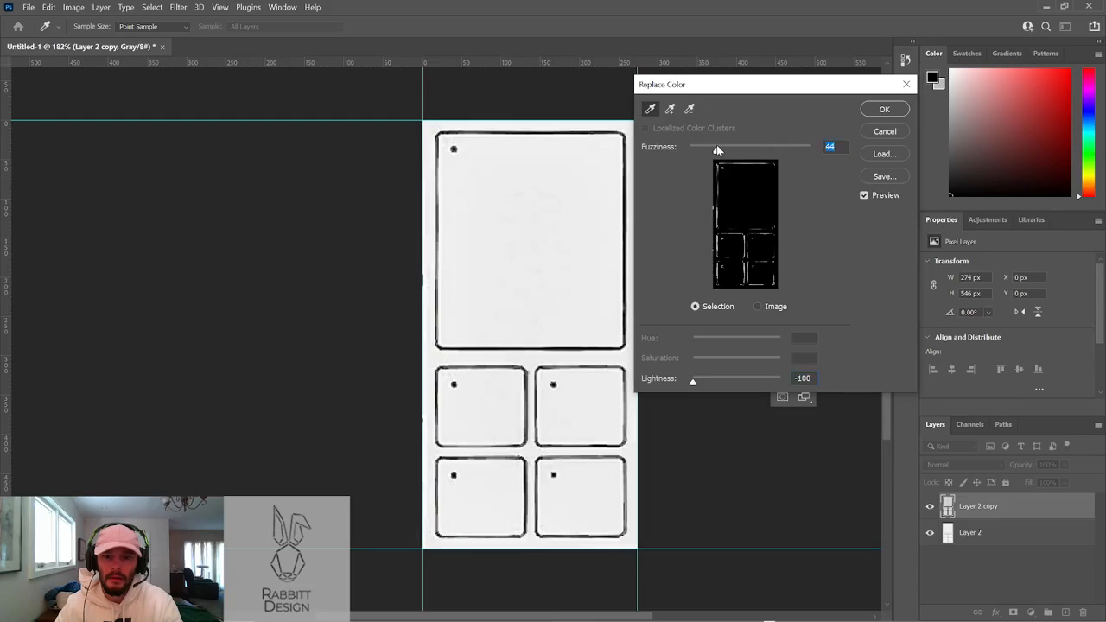
mouse_move(694, 381)
left_mouse_down()
mouse_move(704, 381)
mouse_move(693, 381)
left_mouse_up()
left_click_drag(723, 153, 723, 150)
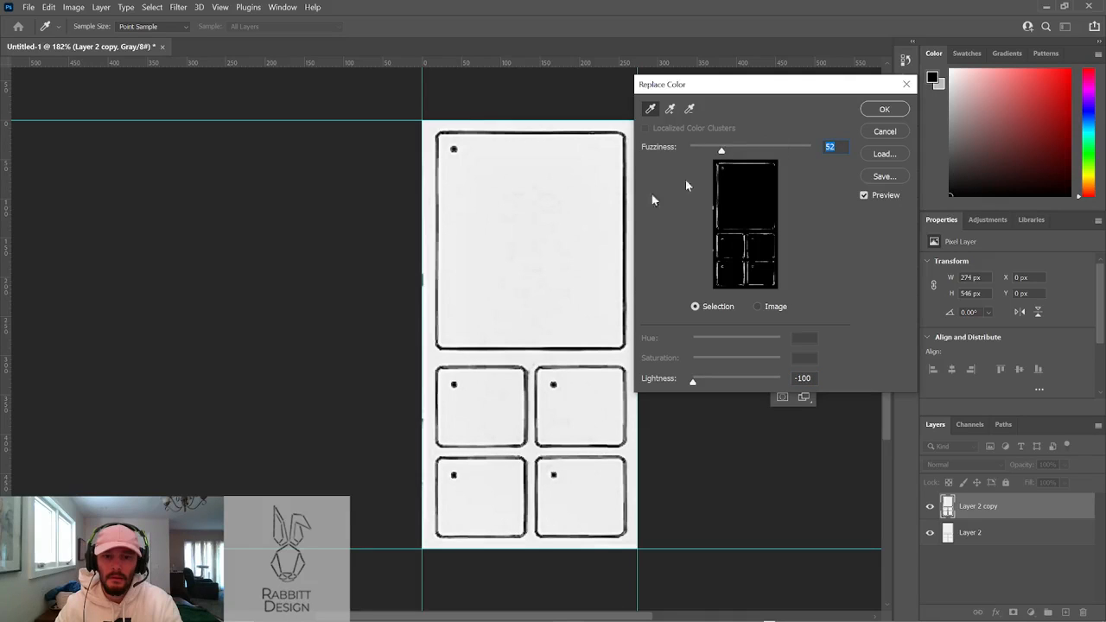
Add a tone near the large button's edge to the replaced color range, subtract the button face tone, and apply the replacement
left_click(670, 109)
left_click(443, 180)
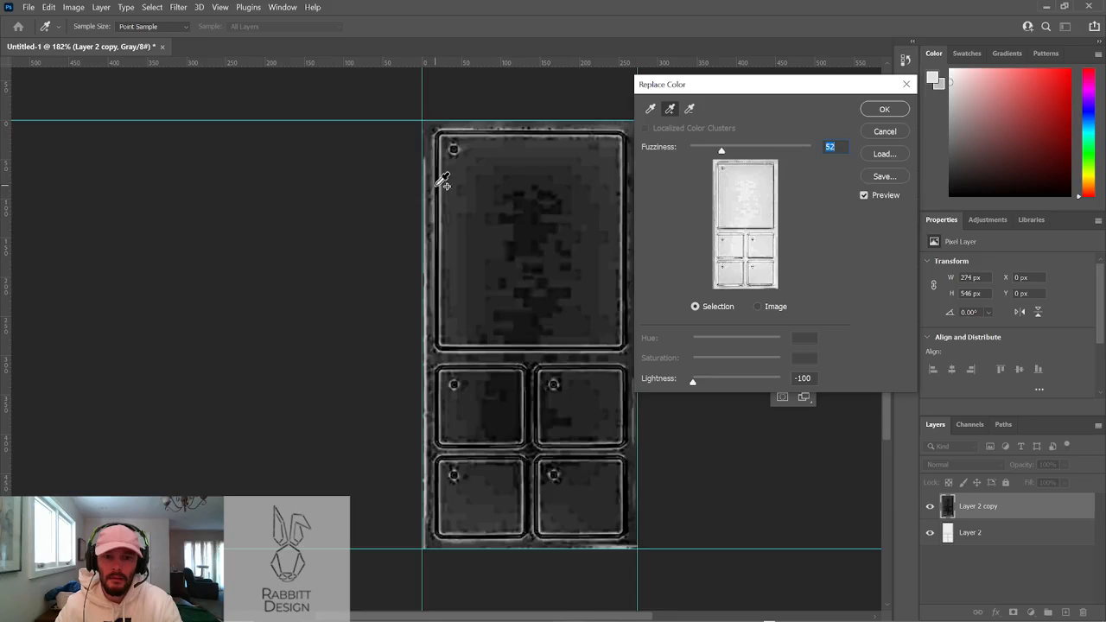
left_click(690, 109)
left_click(476, 201)
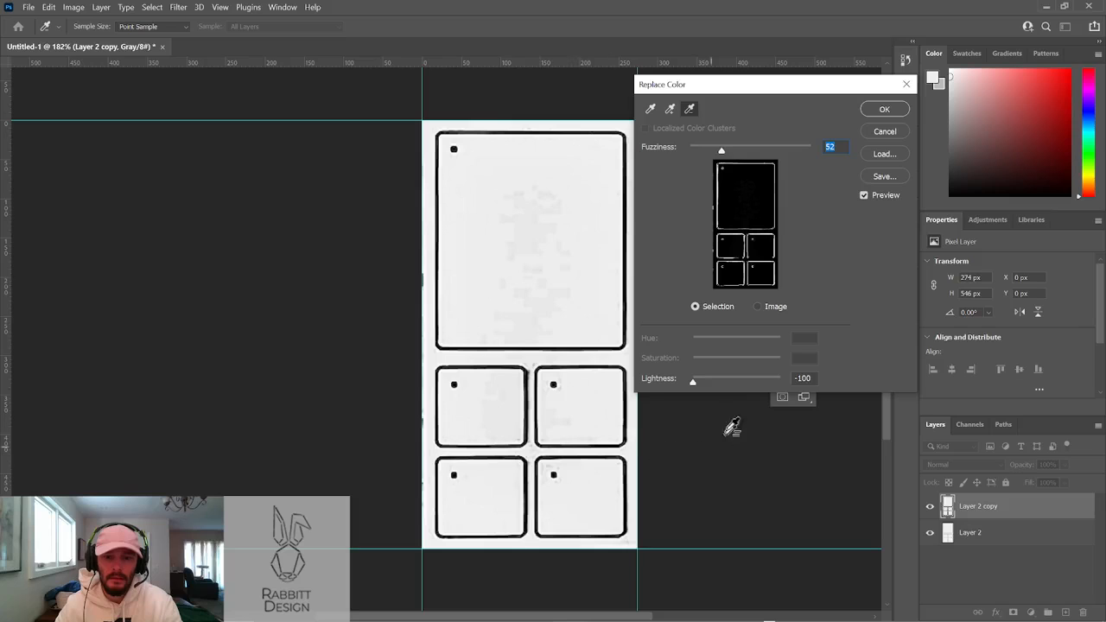
left_click(880, 109)
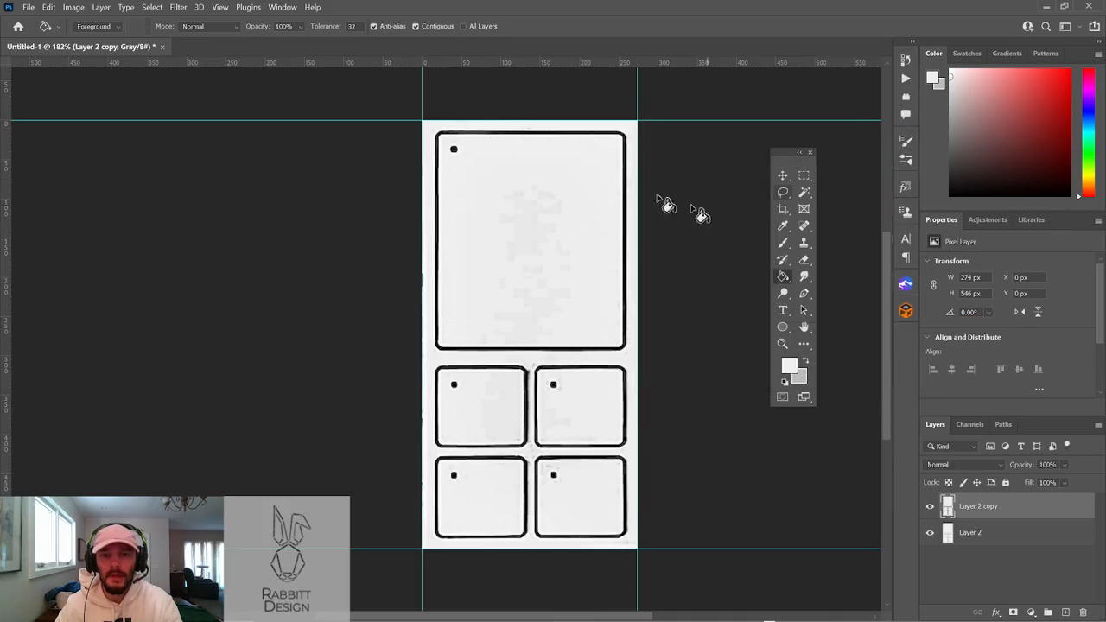
Thin the black outlines on Layer 2 copy with the Maximum filter, preserving Roundness
left_click(178, 7)
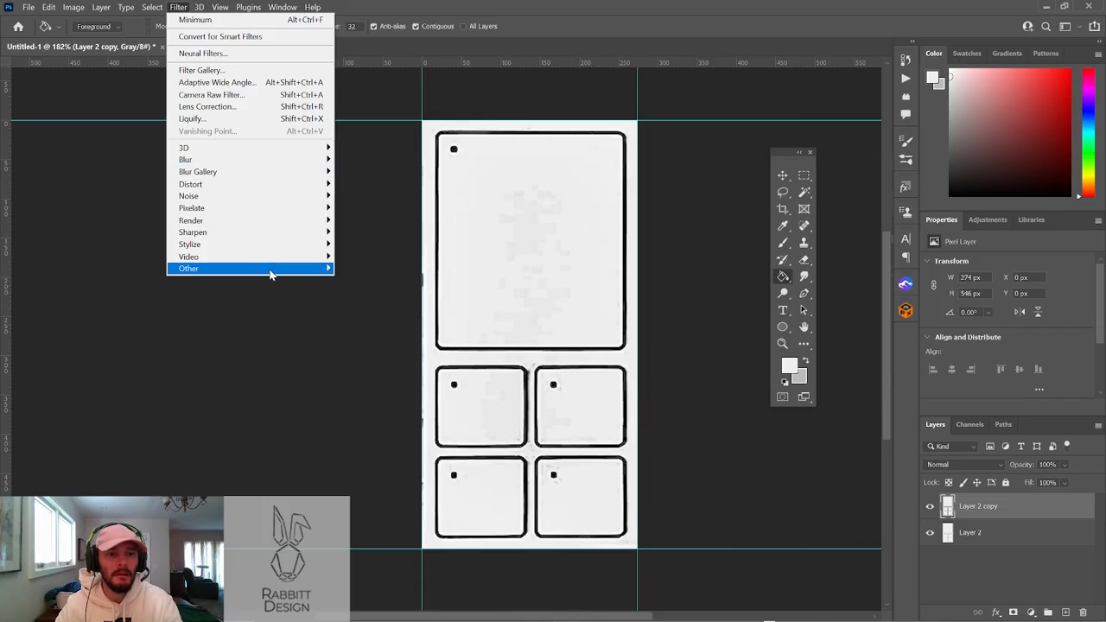
mouse_move(285, 270)
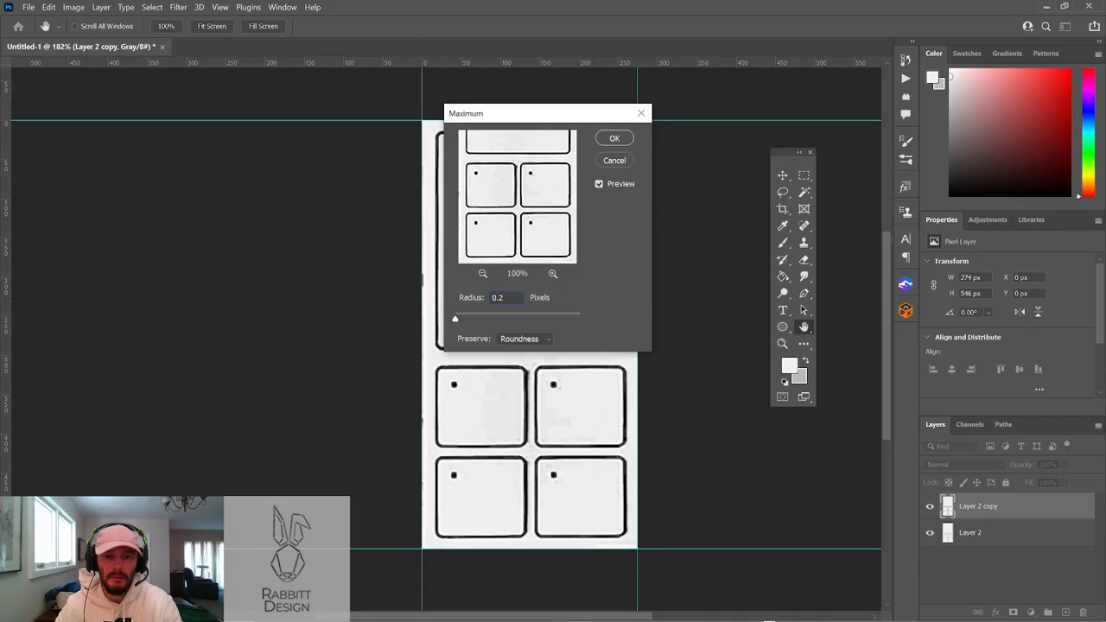
type("1")
key("Tab")
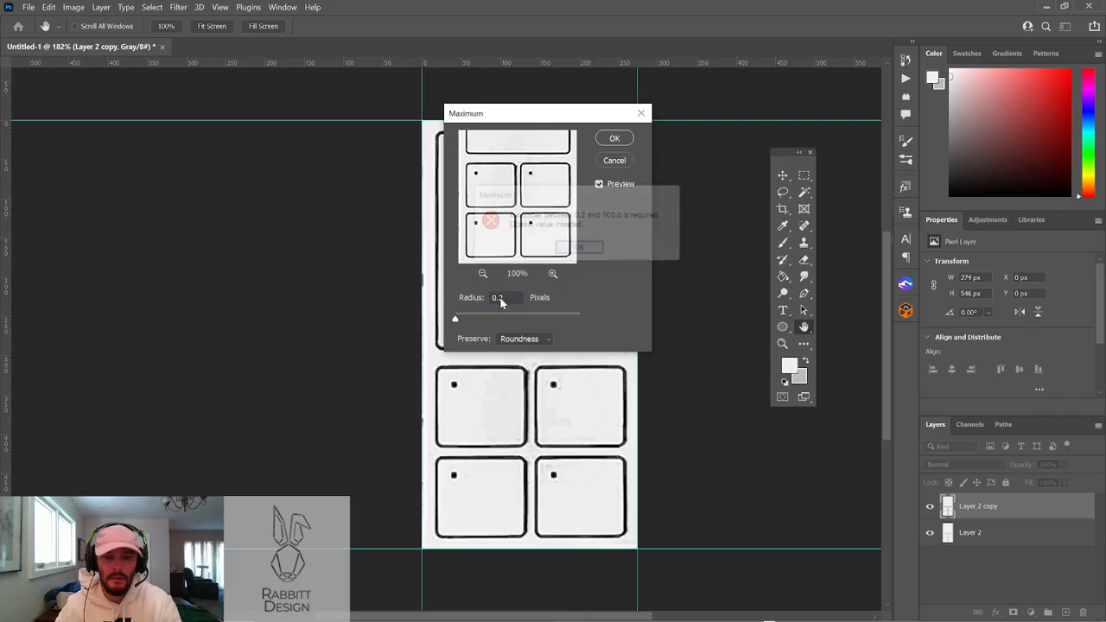
left_click(580, 248)
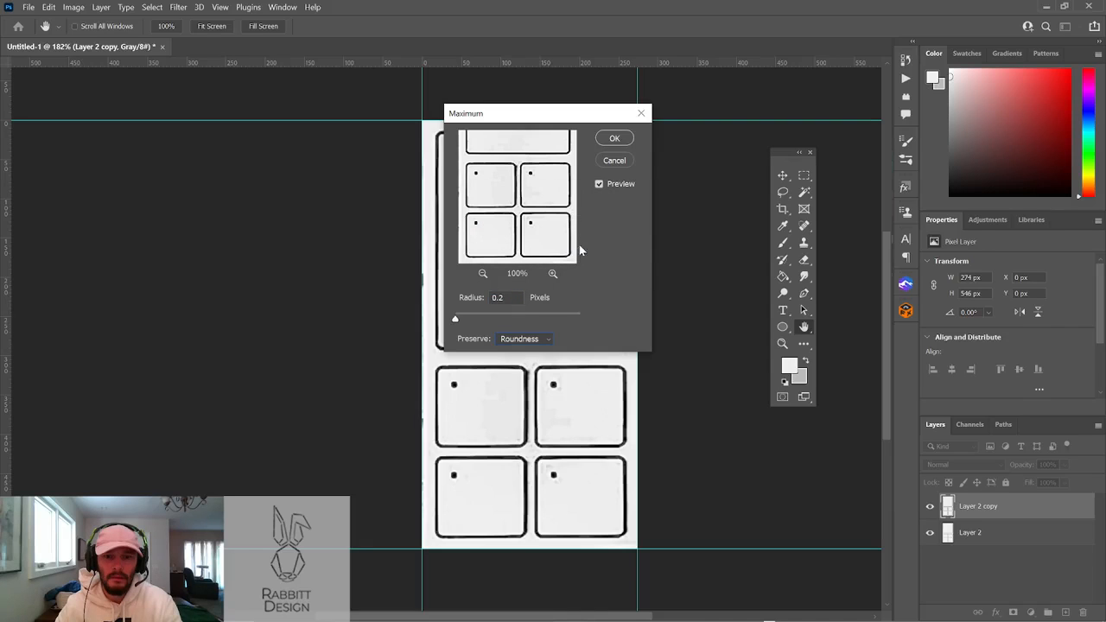
left_click(620, 161)
Fill the face around the buttons and the indicator dots with light gray on Layer 2 copy
key("g")
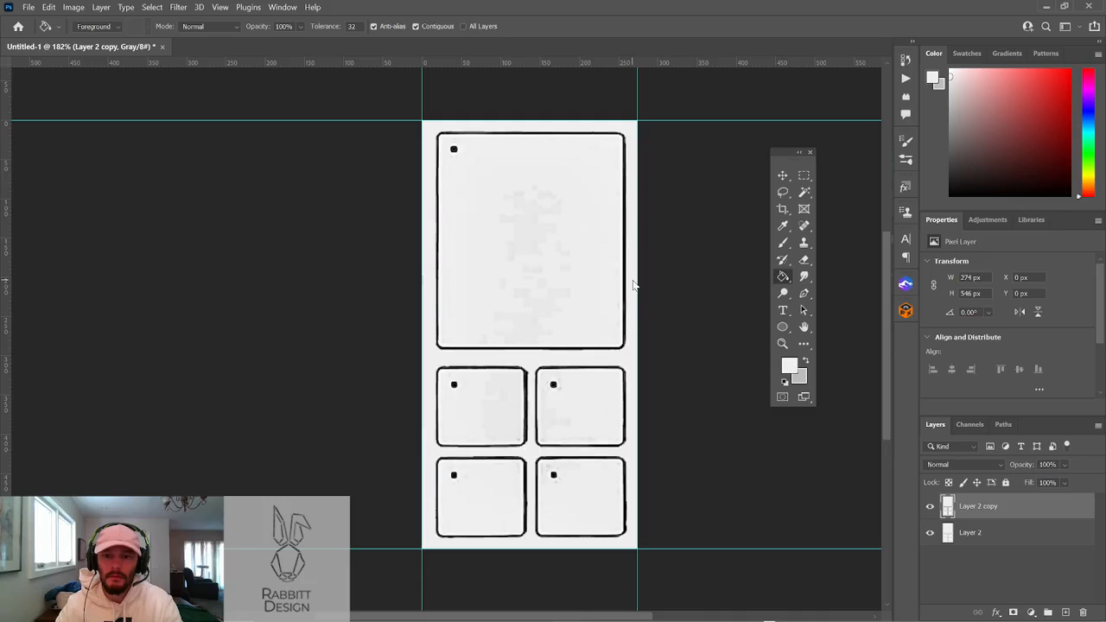
left_click(962, 534)
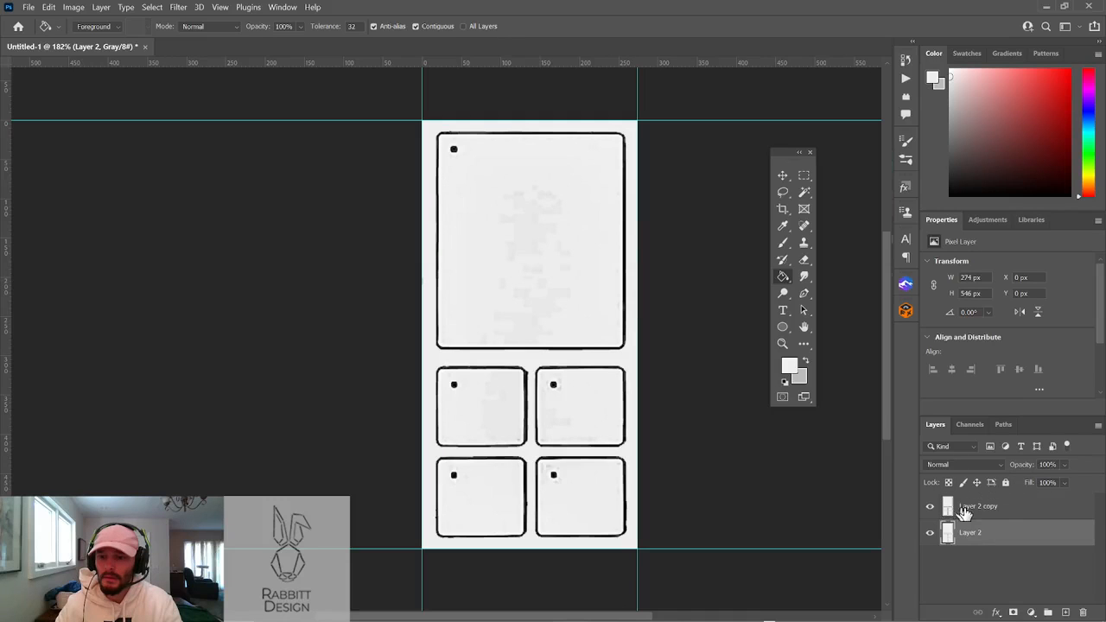
left_click(964, 512)
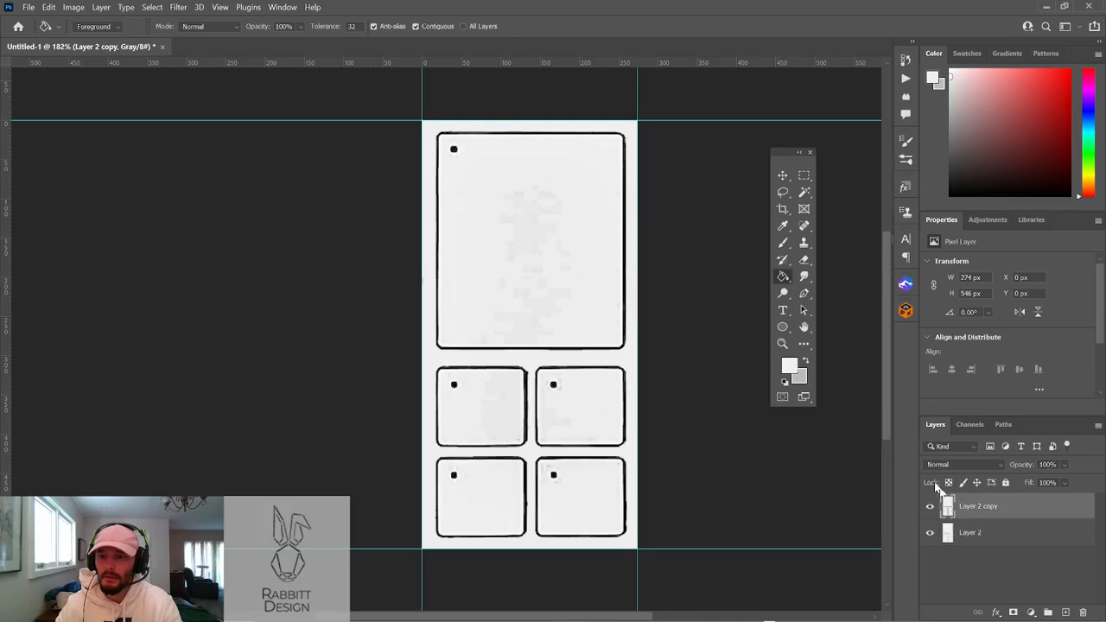
left_click(949, 104)
left_click(636, 353)
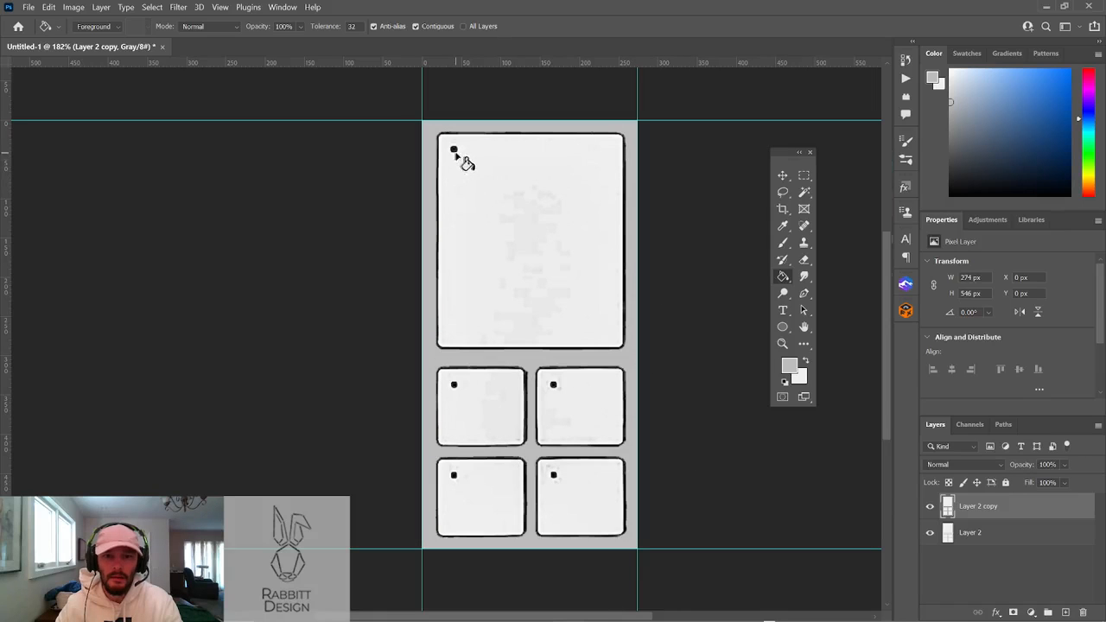
left_click(554, 386)
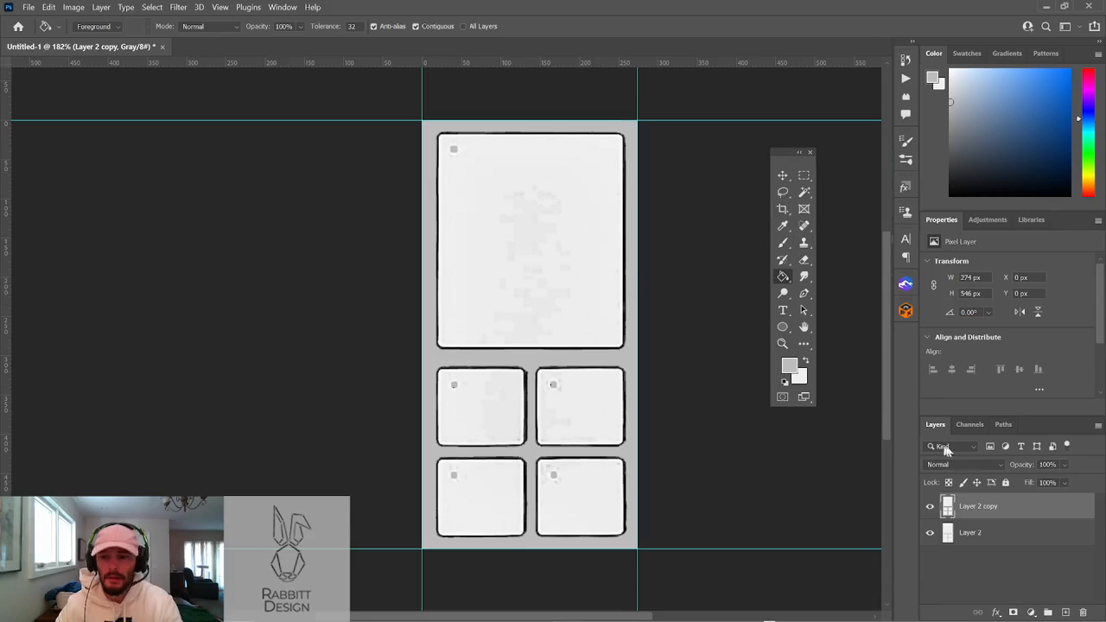
Rename Layer 2 as Scene Controller-Diffuse and Layer 2 copy as Scene Controller-Bump
double_click(969, 533)
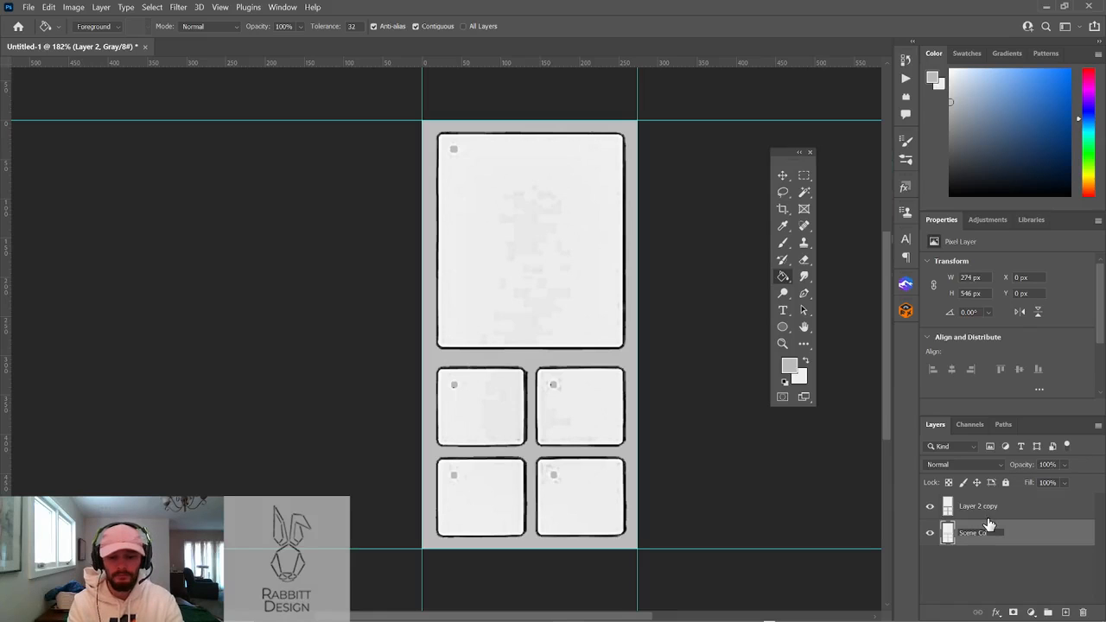
type("Scene Controller-Diffu")
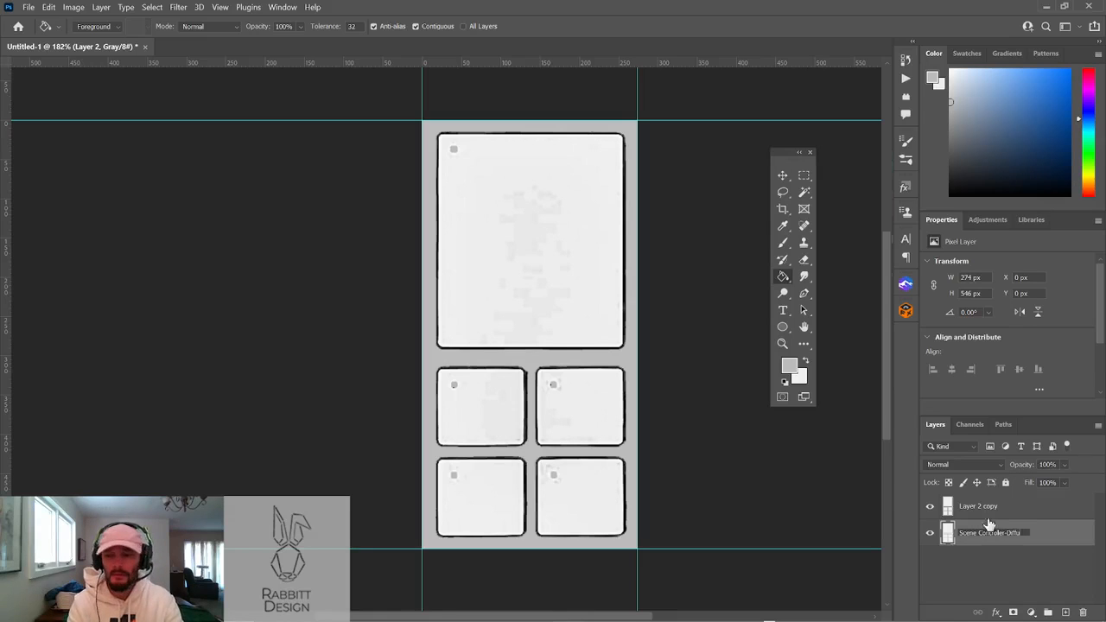
type("se")
key("Return")
double_click(966, 508)
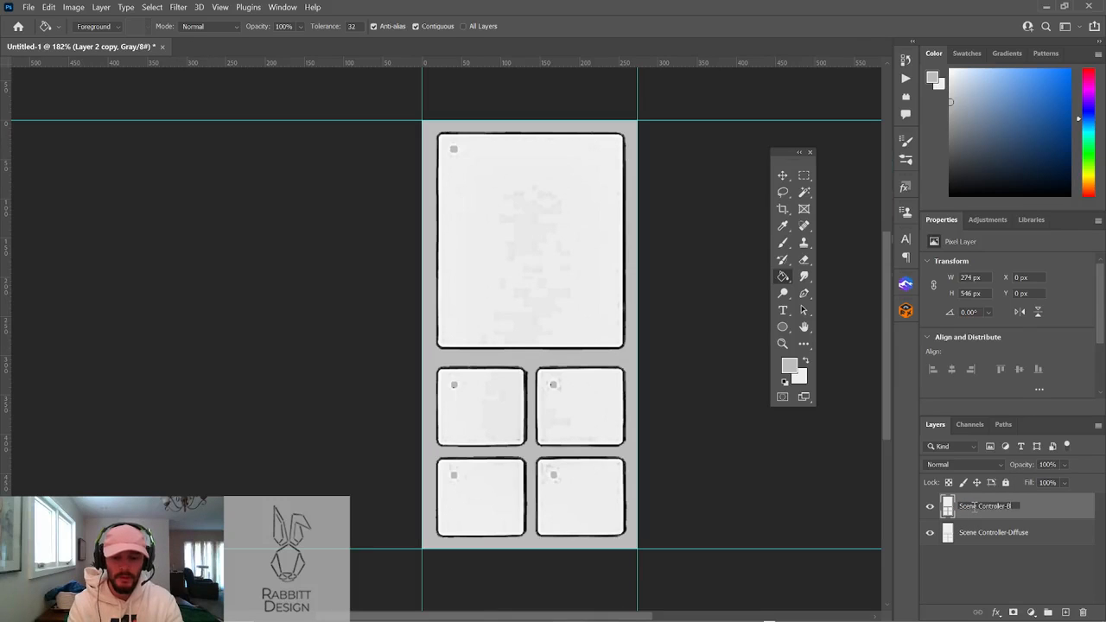
type("Scene Controller-Bump")
key("Return")
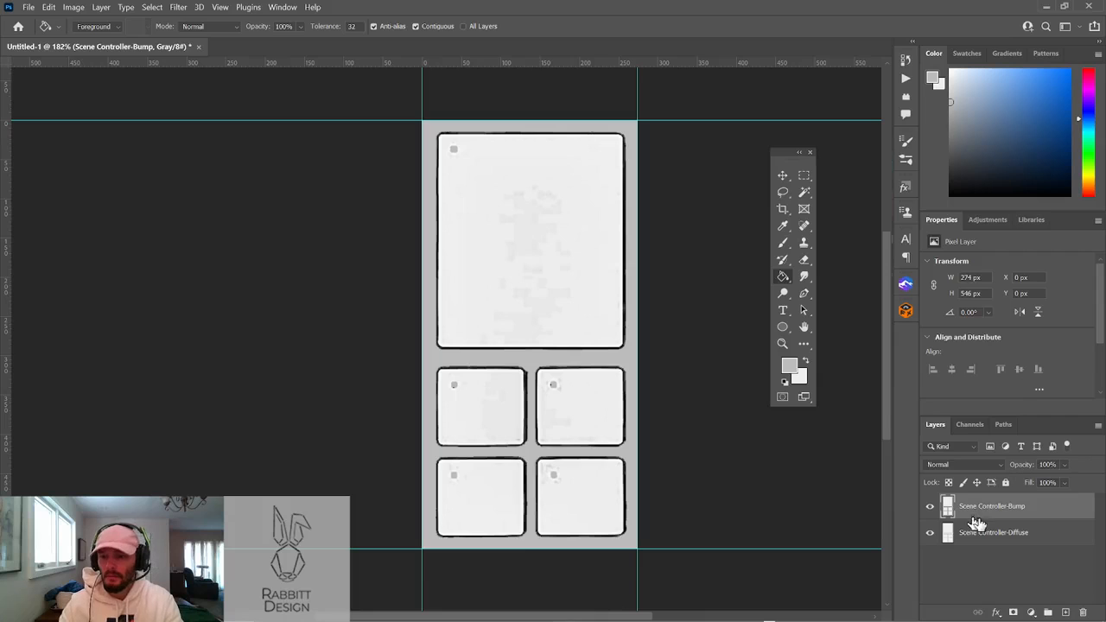
Export both the Scene Controller-Bump and Scene Controller-Diffuse layers in JPG format
left_click(998, 534, "shift")
right_click(1001, 533)
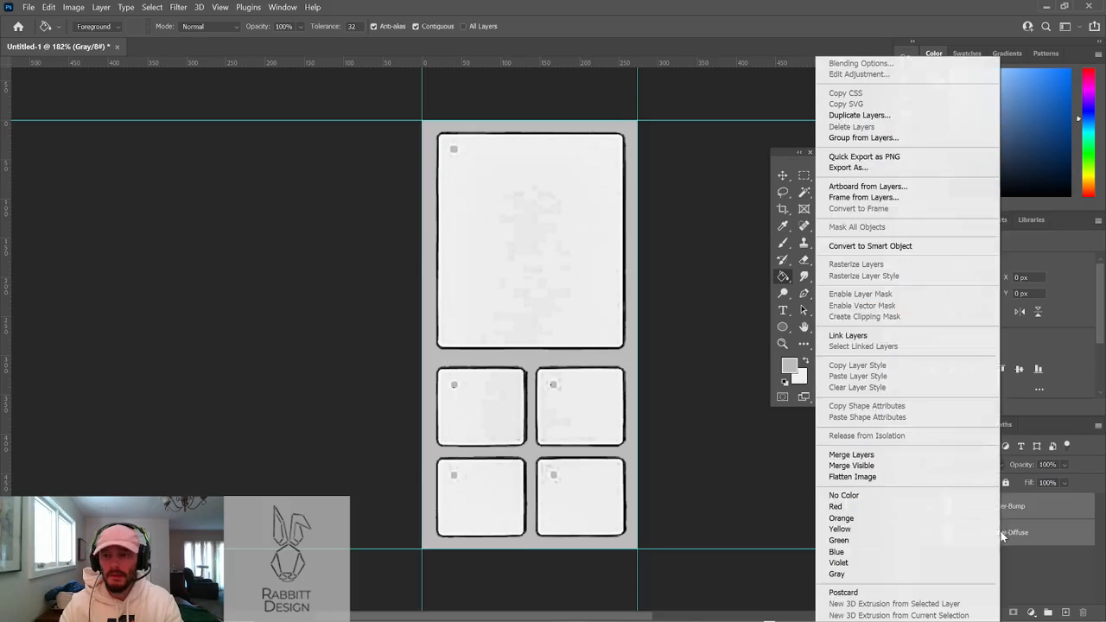
left_click(873, 167)
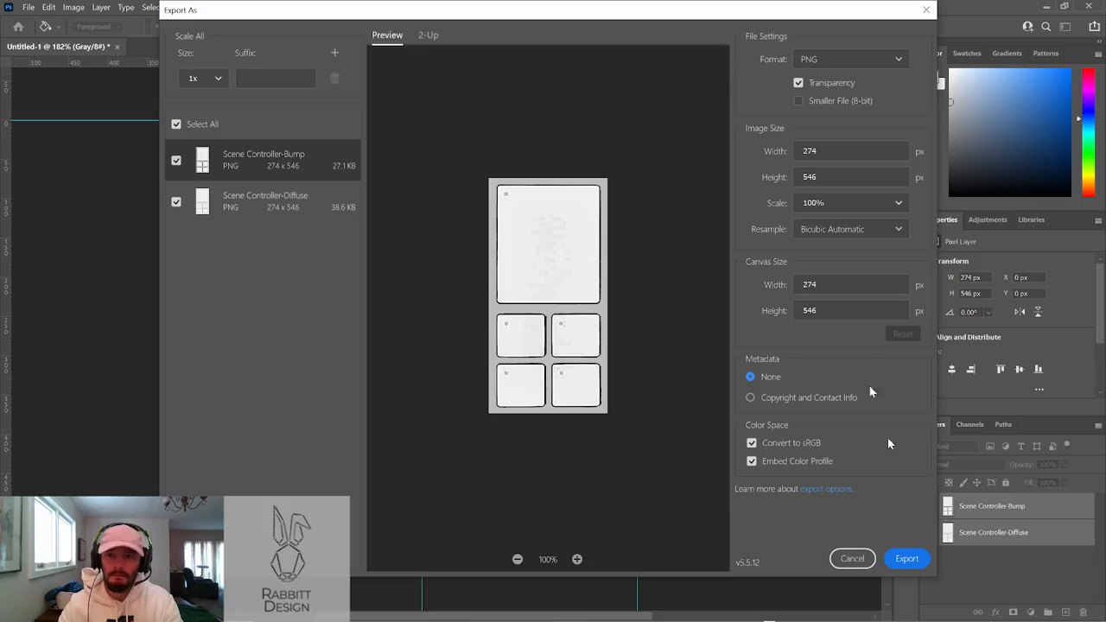
left_click(854, 60)
left_click(845, 95)
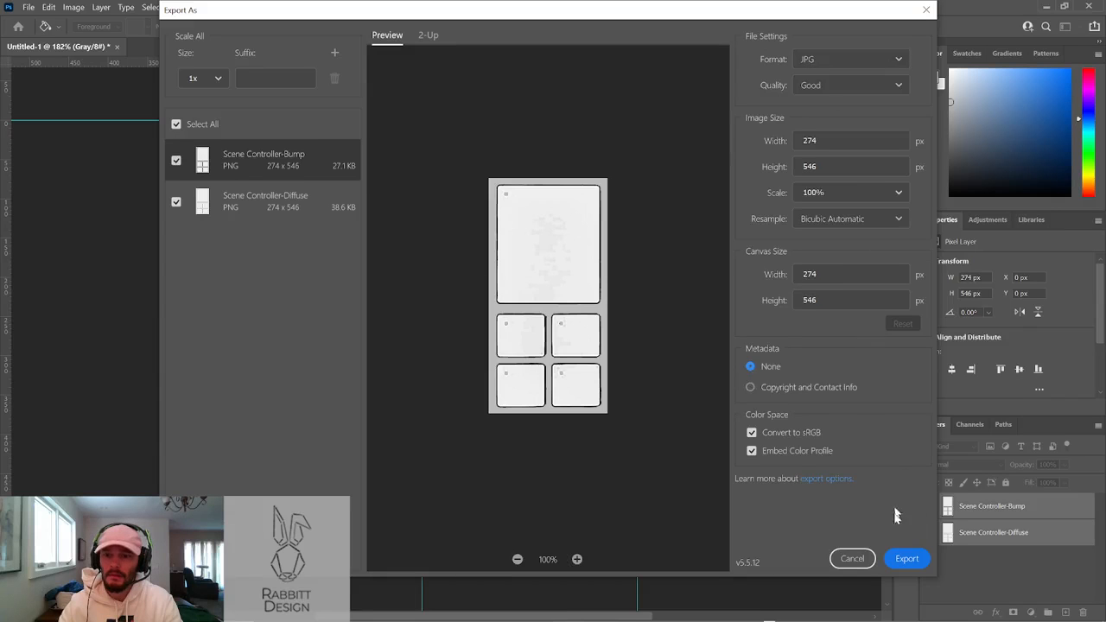
left_click(905, 559)
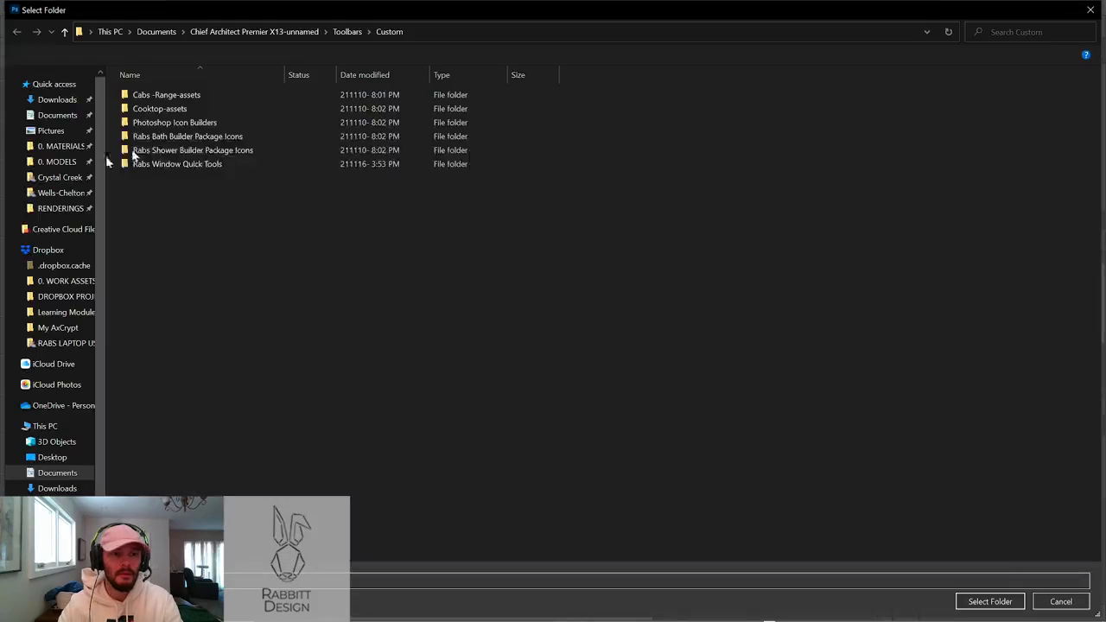
Create a folder named Electrical Symbols inside Decor-Decals-Components in 0. MATERIALS for the export
left_click(41, 146)
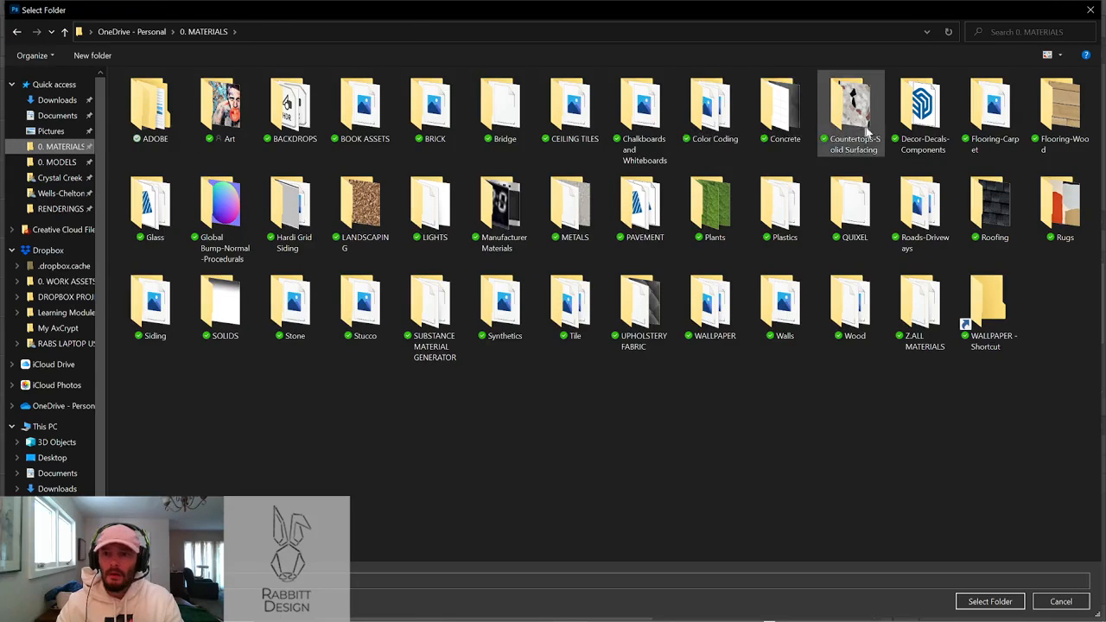
double_click(910, 129)
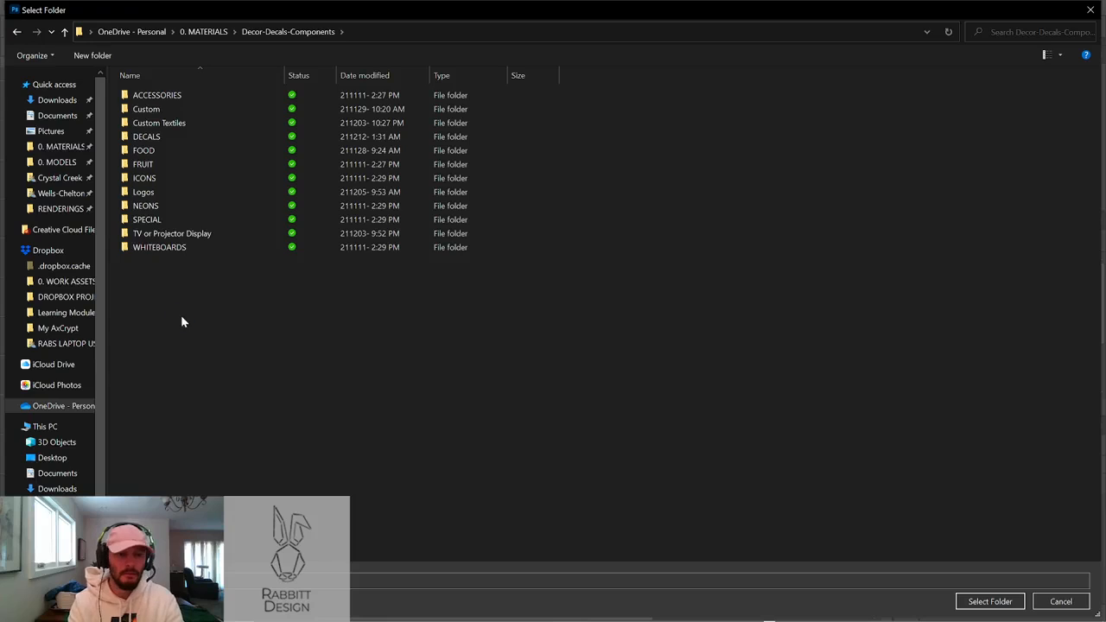
key("ctrl+shift+n")
type("Electric")
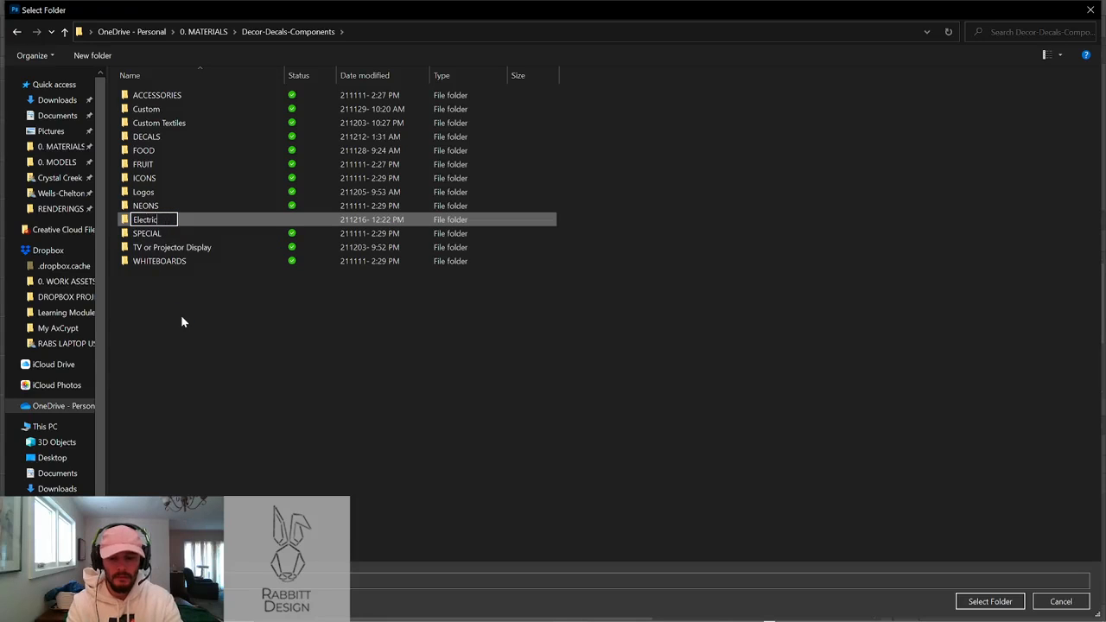
type("al Symbols")
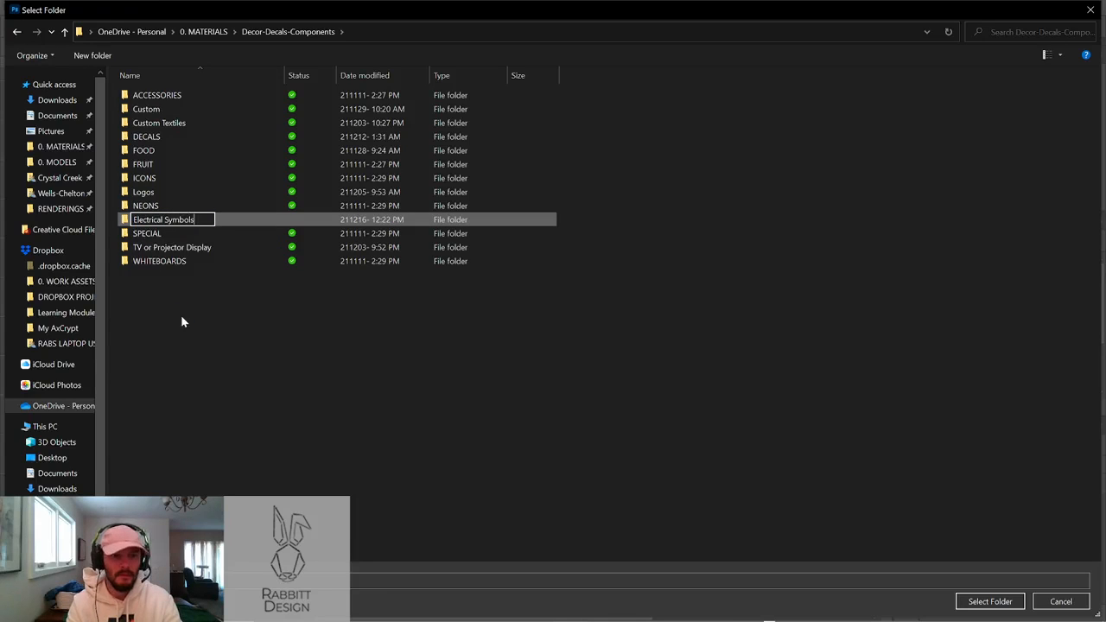
key("Return")
Open the Electrical Symbols folder and create a new subfolder in it
double_click(185, 152)
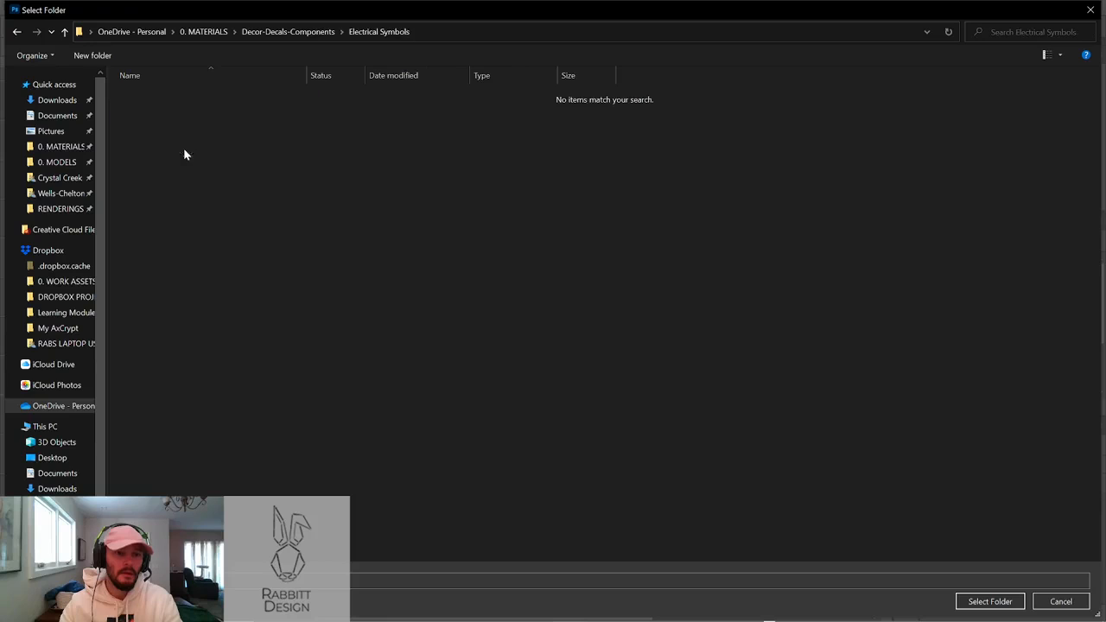
key("ctrl+shift+n")
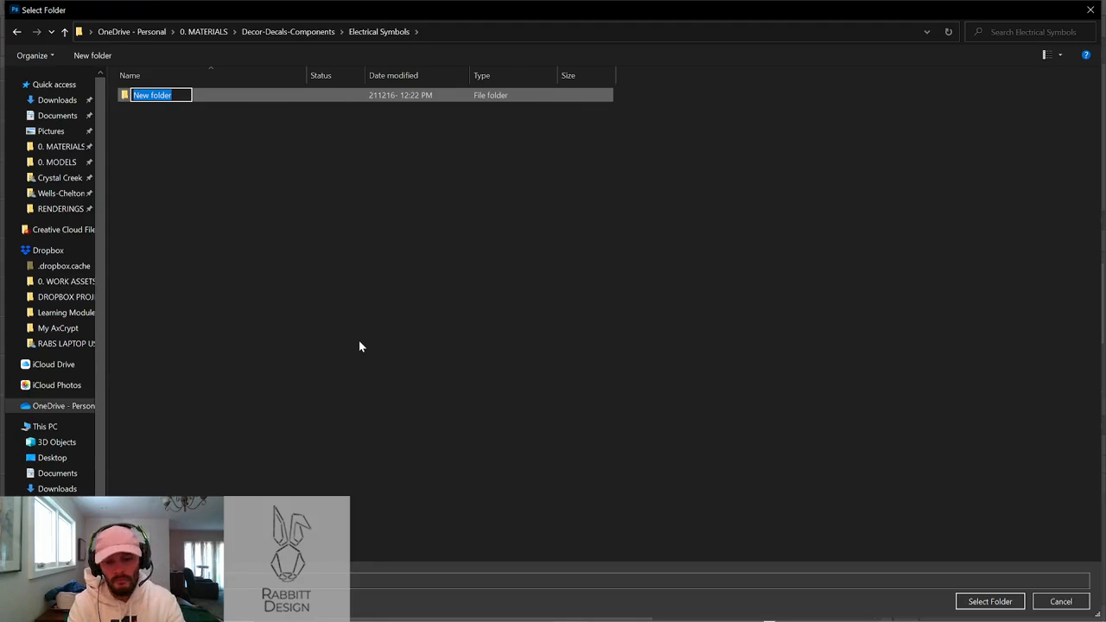
Name the new folder in Electrical Symbols "Scene Controller" and export the layers into it
type("Scene")
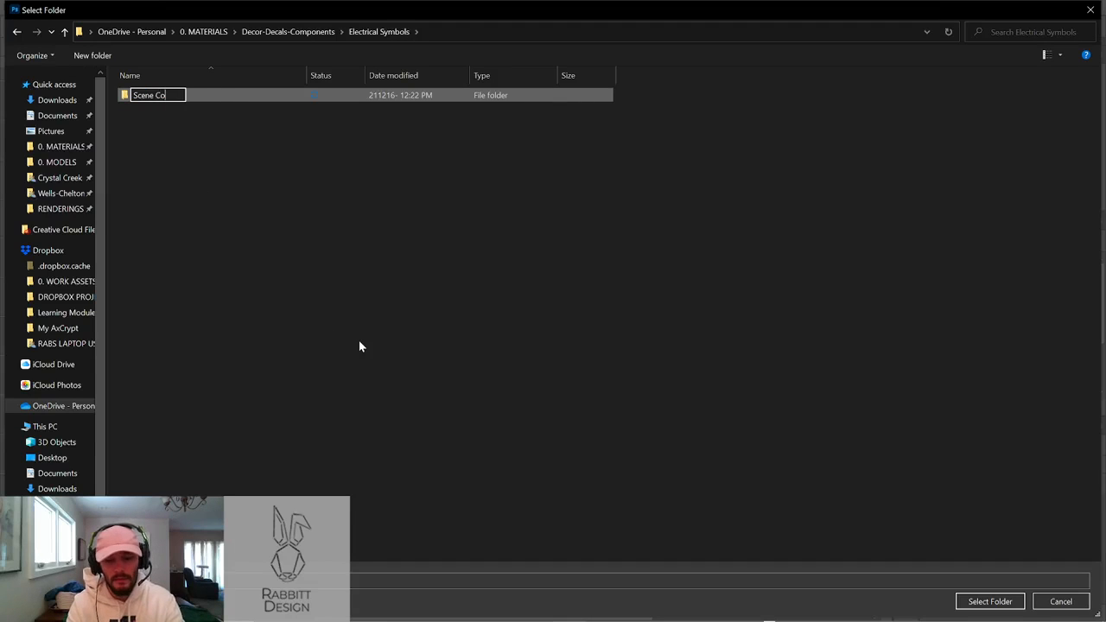
left_click(360, 346)
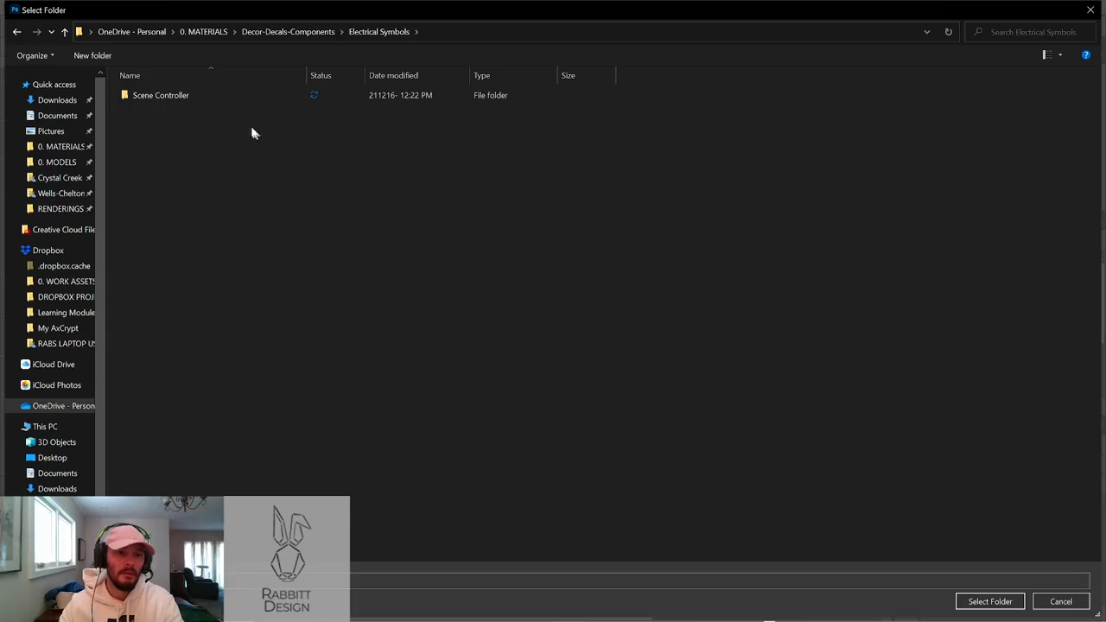
left_click(187, 97)
double_click(187, 97)
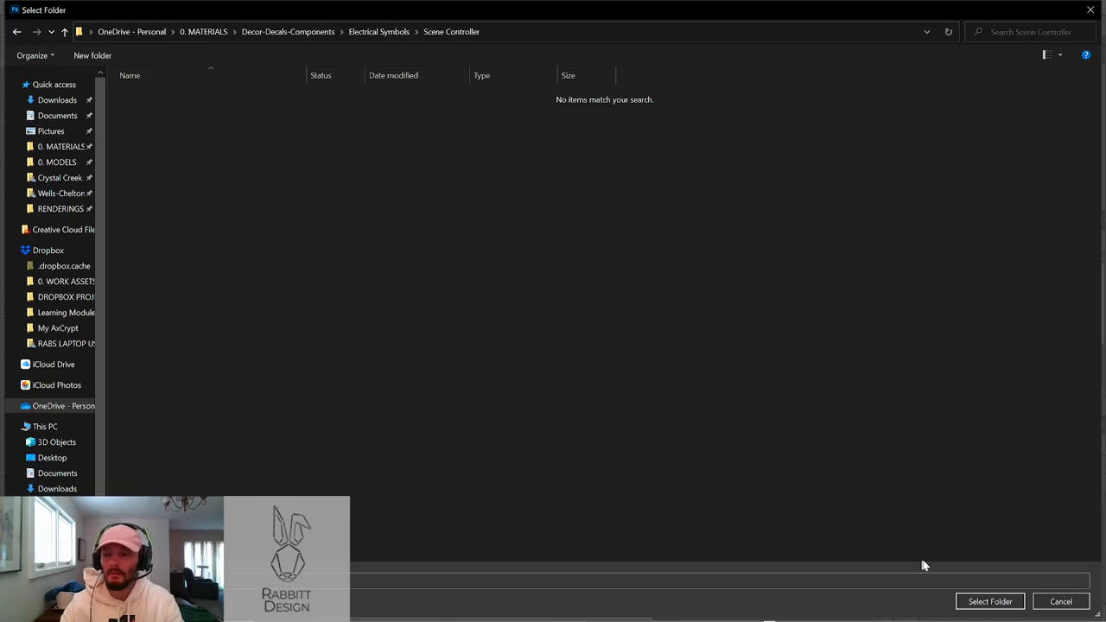
left_click(990, 602)
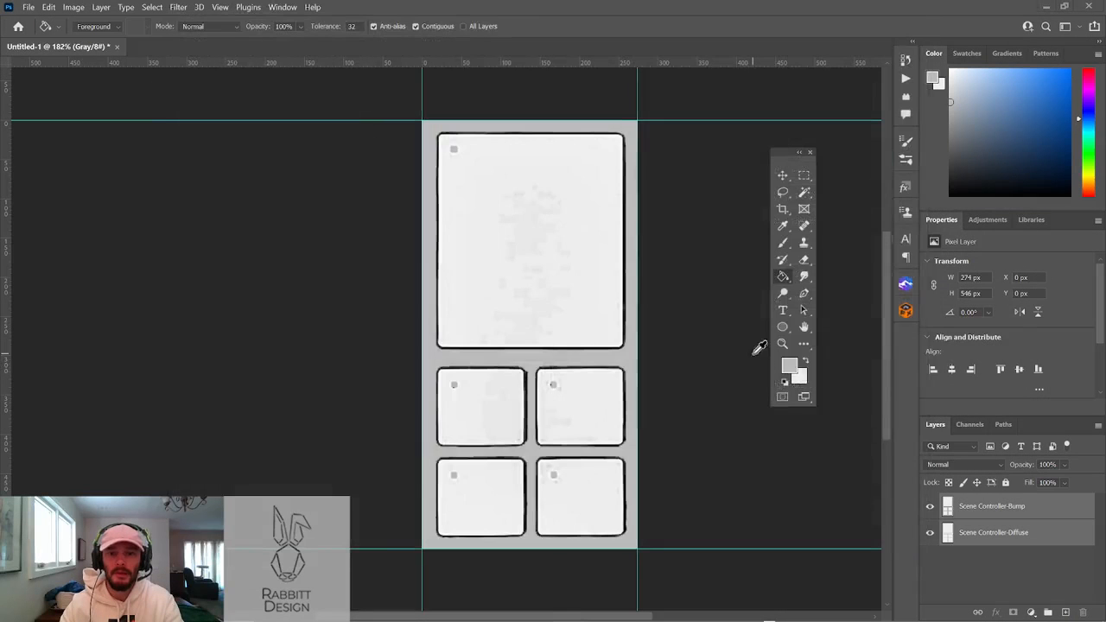
Switch to Chief Architect and start choosing a texture source file for the Scene Controller material from the full camera view
key("alt+Tab")
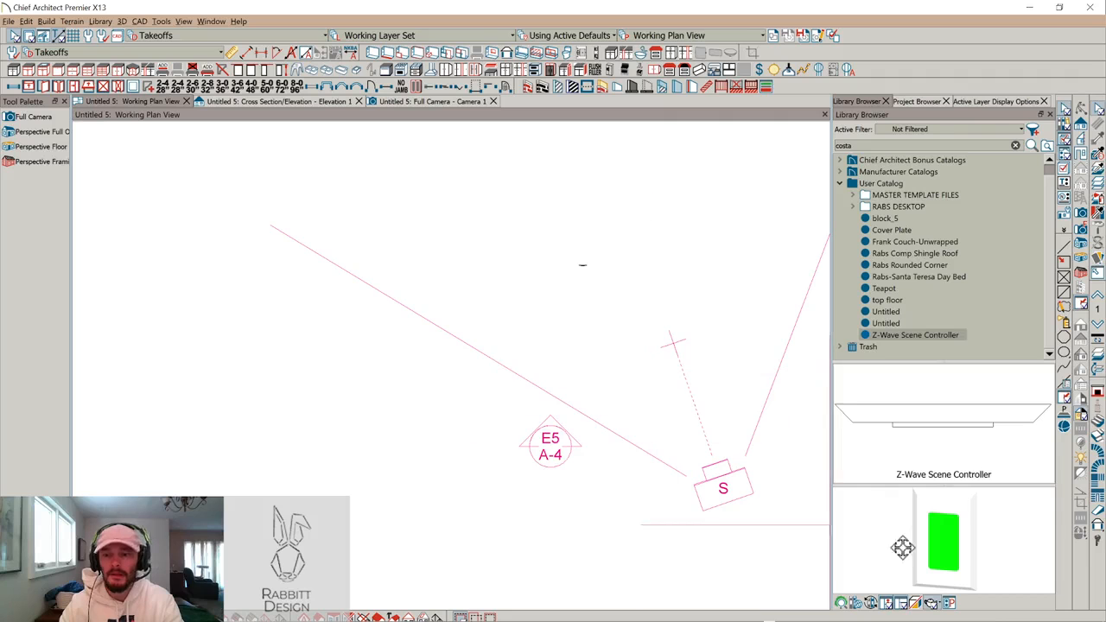
left_click(388, 102)
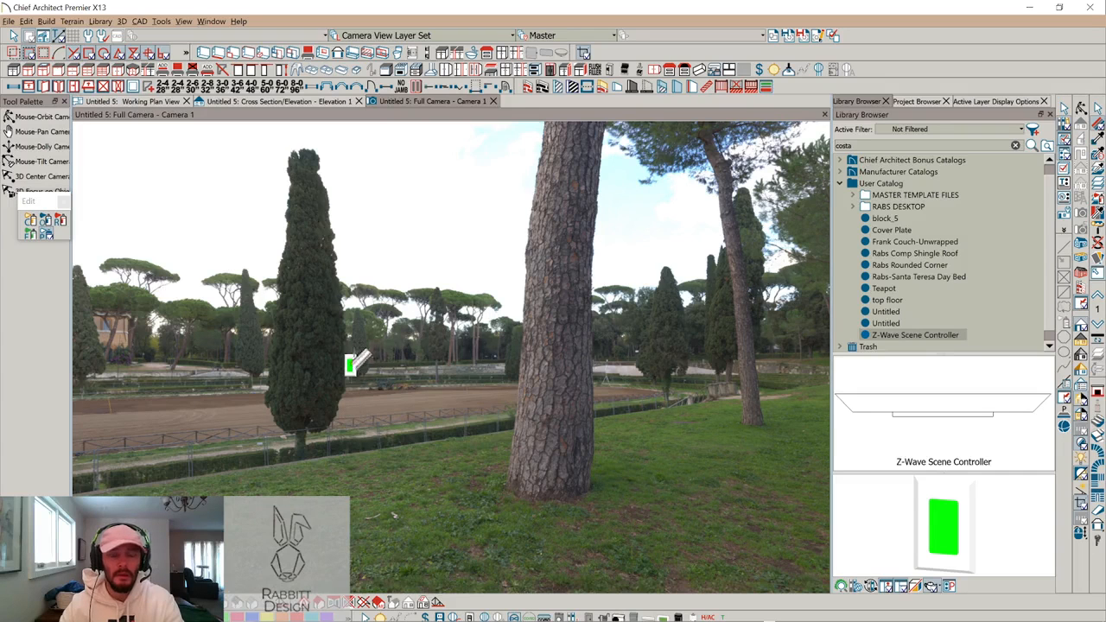
left_click(344, 331)
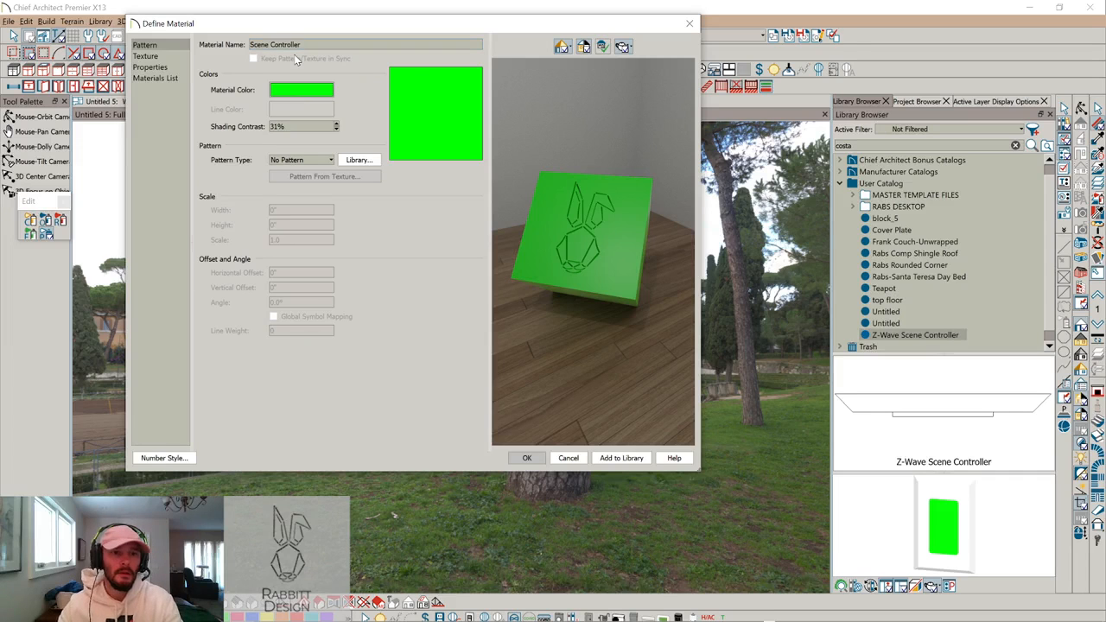
left_click(170, 57)
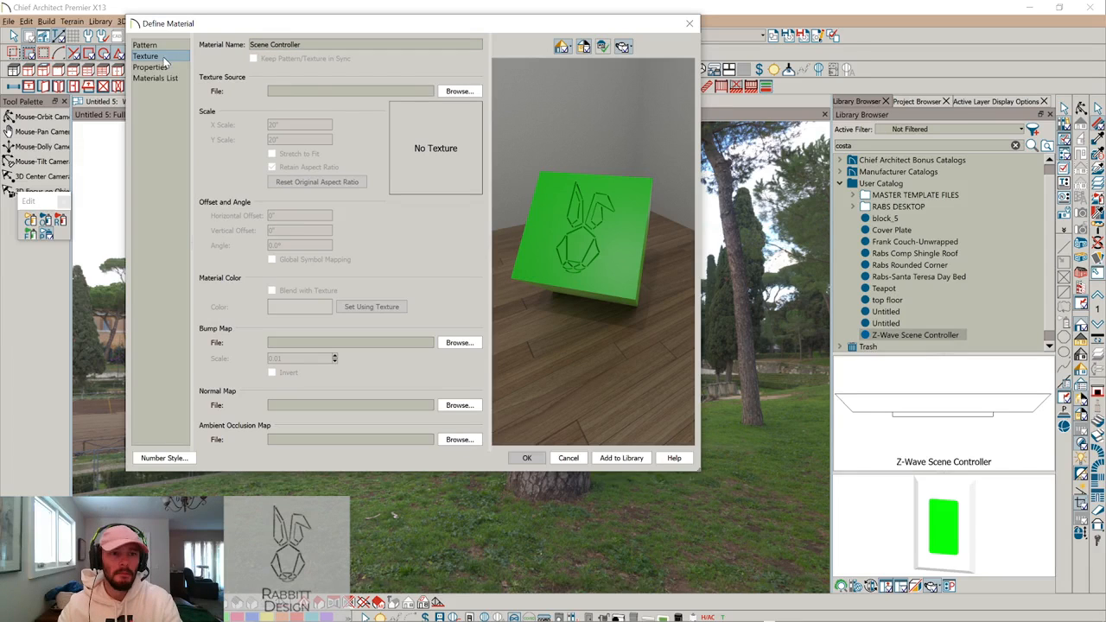
left_click(460, 92)
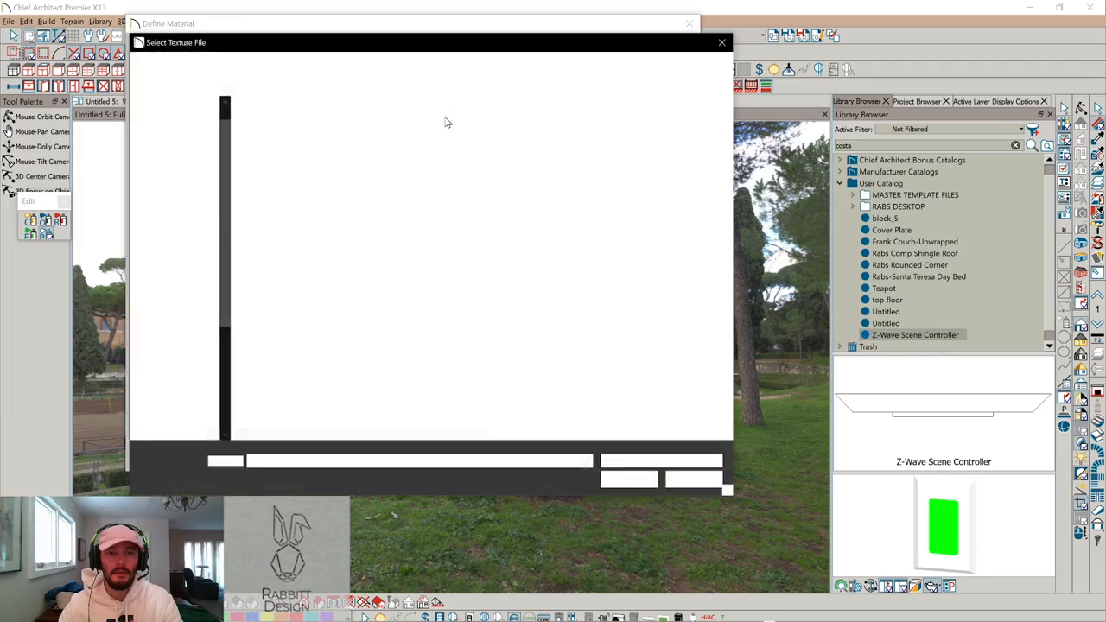
Switch to Photoshop, copy the path of the Scene Controller export folder, and cancel the export
key("alt+Tab")
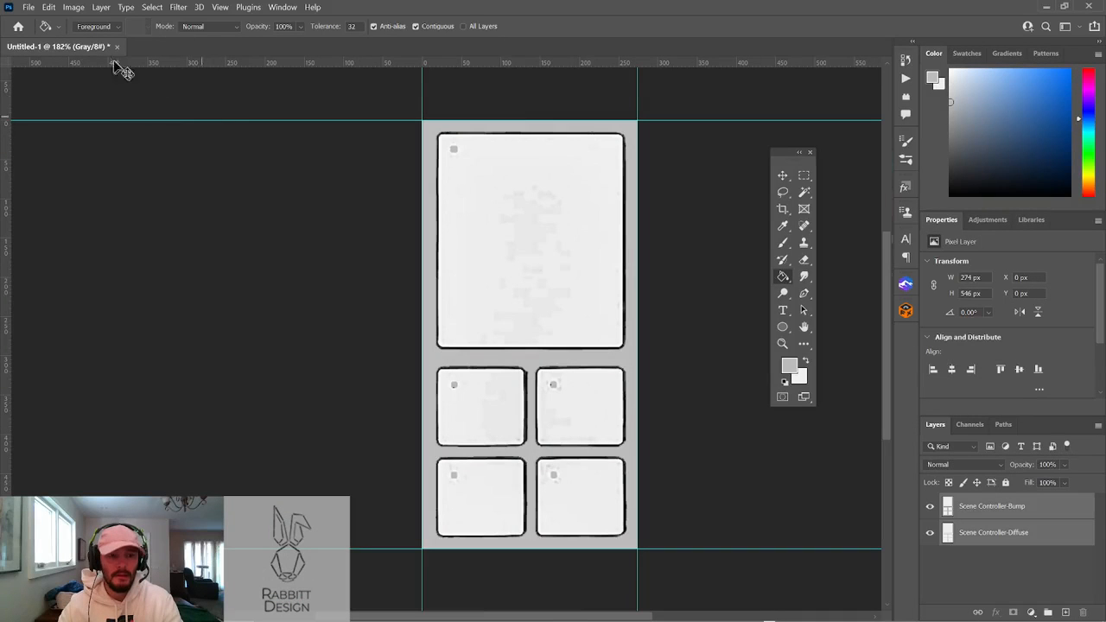
right_click(1056, 506)
left_click(951, 168)
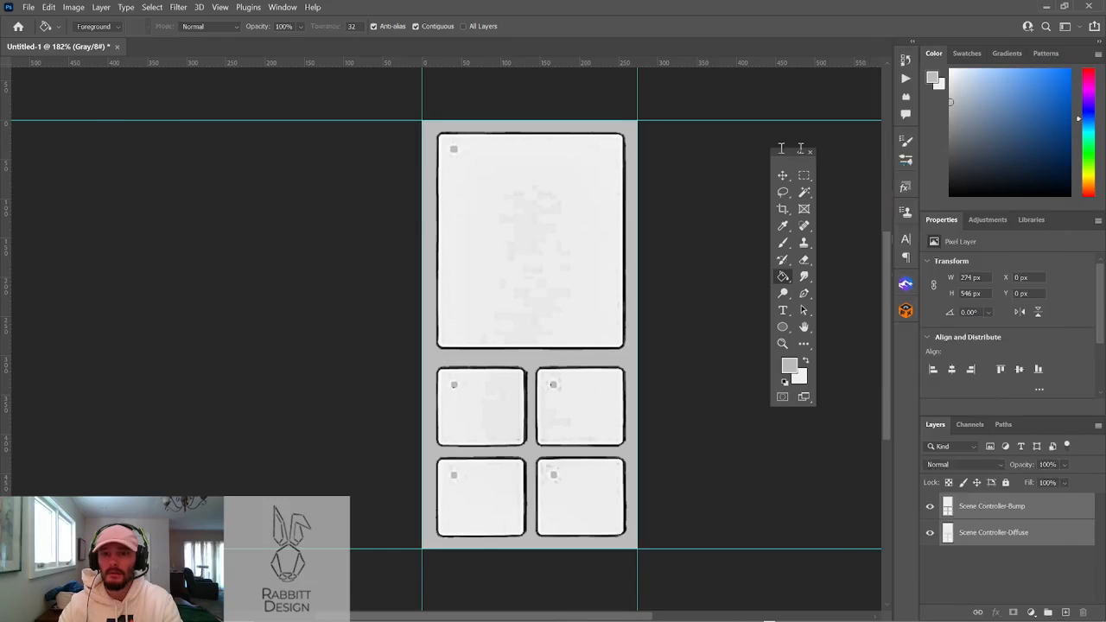
left_click(903, 558)
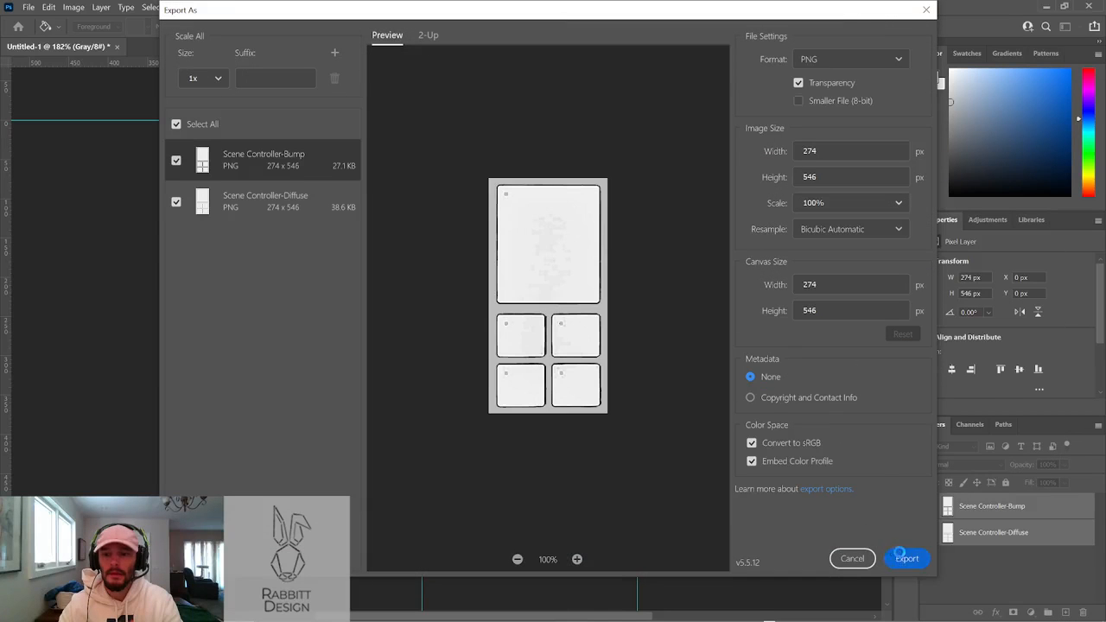
left_click(512, 31)
key("ctrl+c")
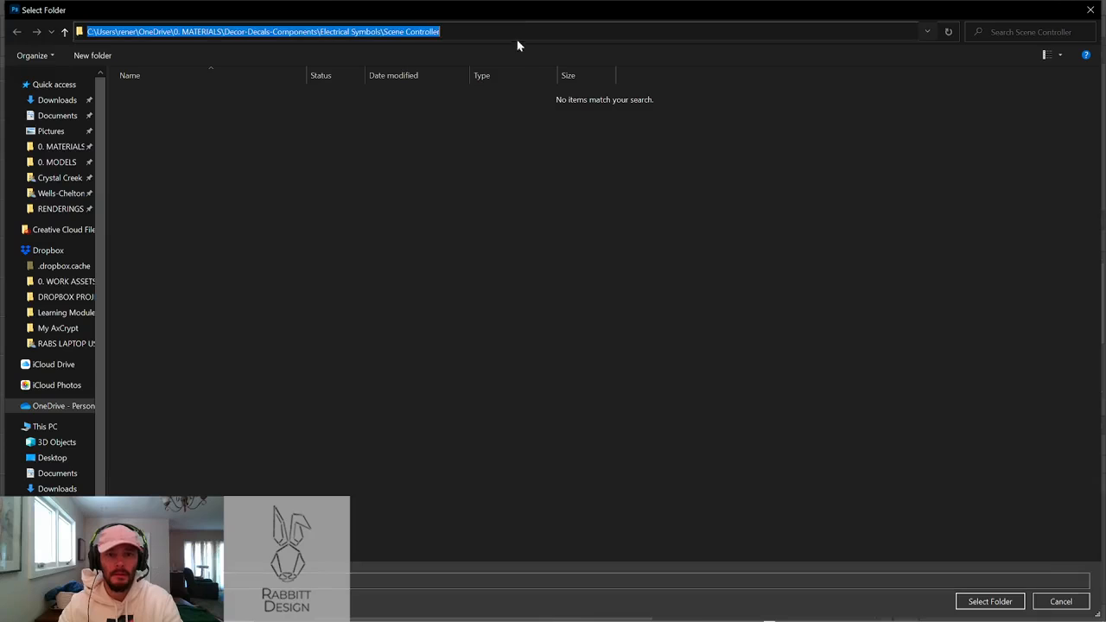
left_click(1062, 601)
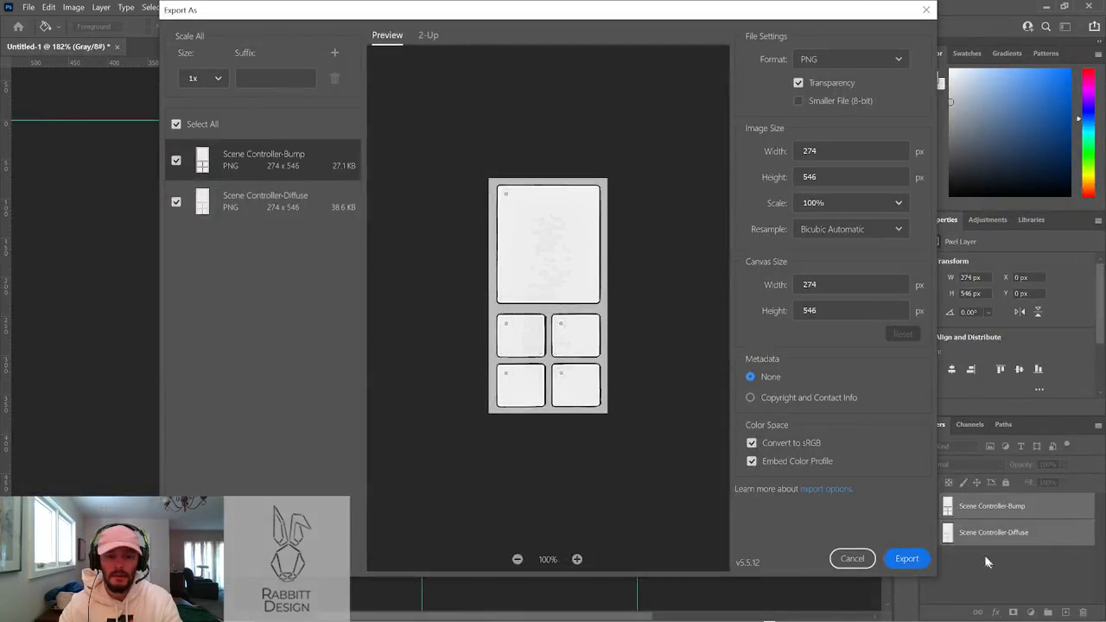
left_click(852, 559)
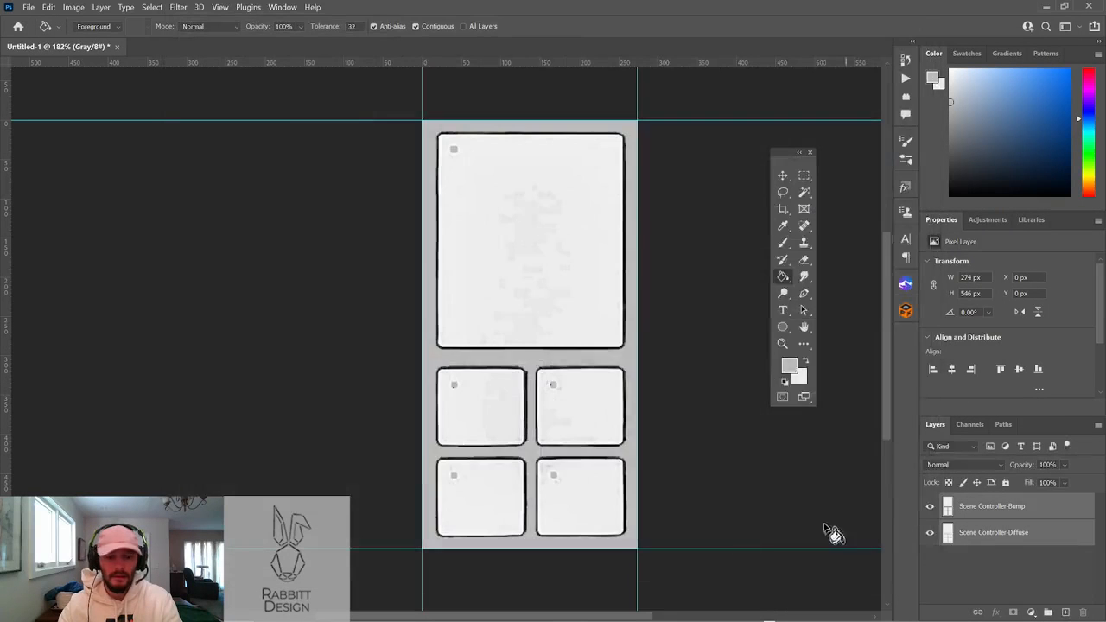
Return to Chief Architect and load Scene Controller-Diffuse.png from the copied folder path as the material's texture source
key("alt+Tab")
key("alt+Tab")
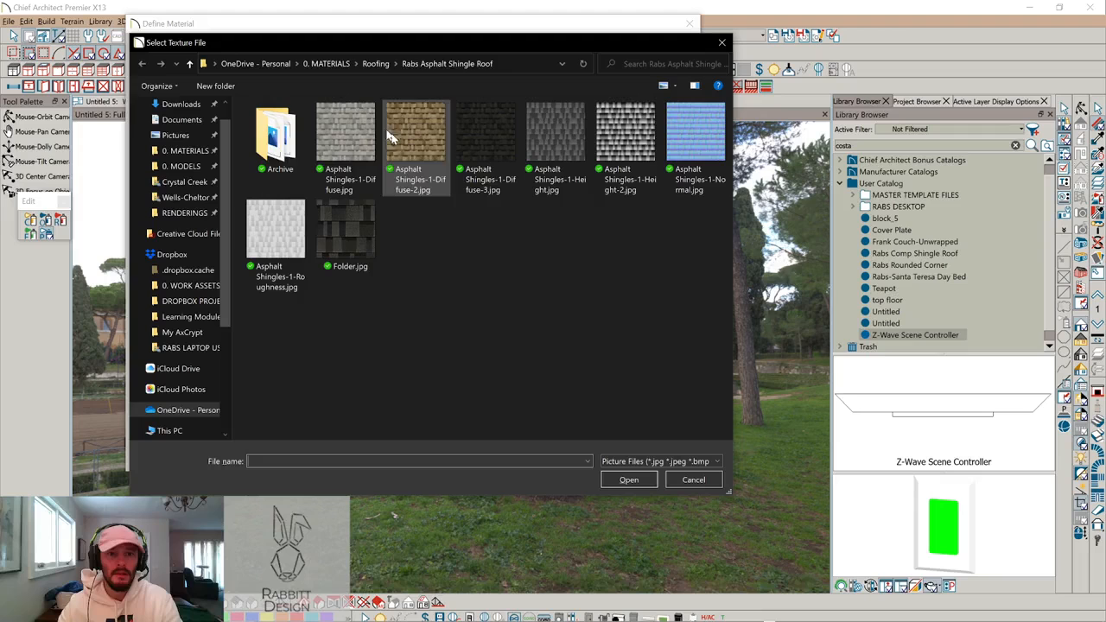
left_click(512, 63)
key("ctrl+v")
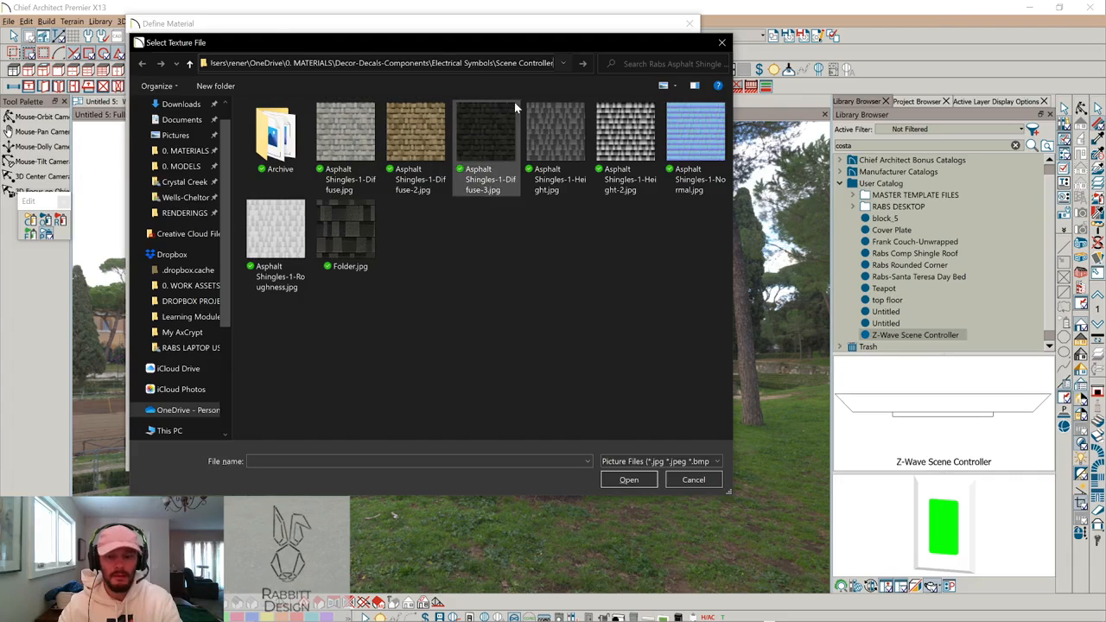
key("Return")
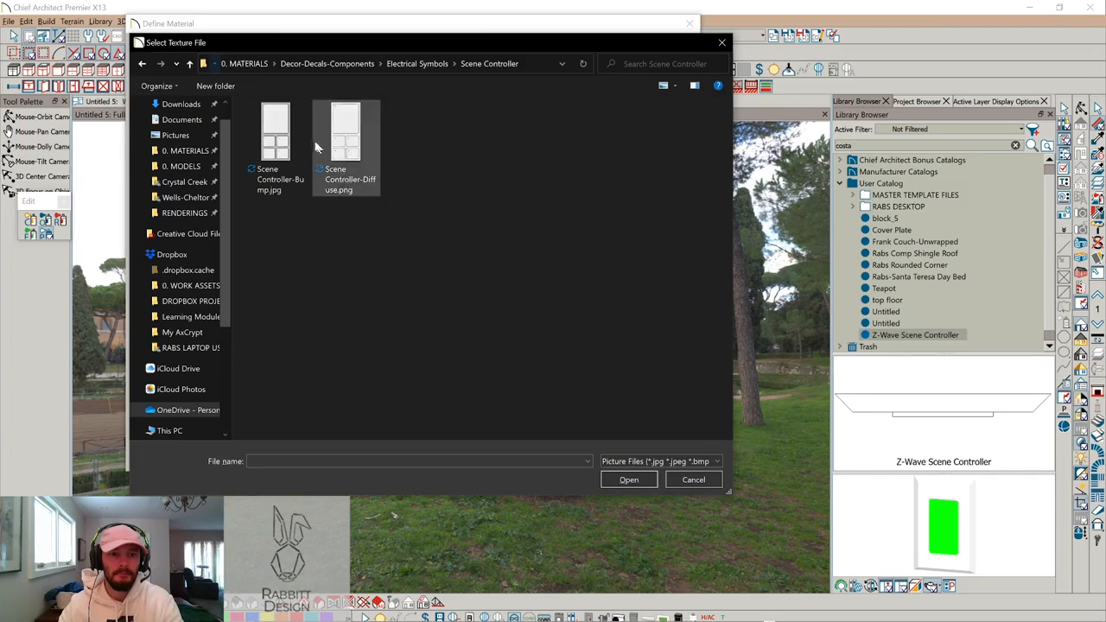
double_click(362, 141)
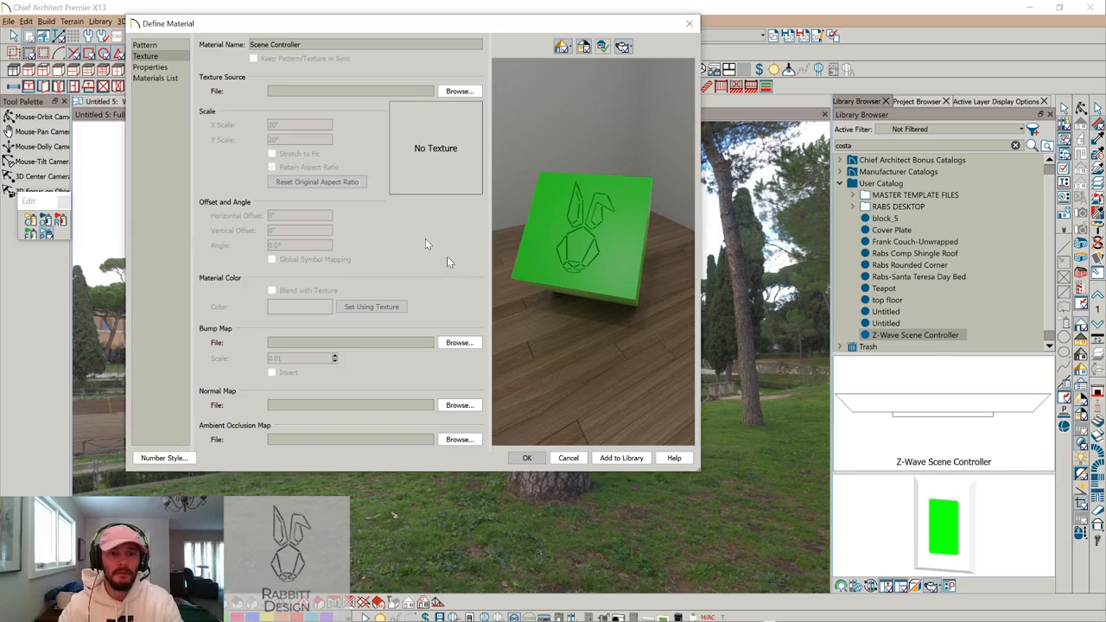
Assign Scene Controller-Bump.jpg as the material's bump map and set the texture to stretch to fit
left_click(464, 342)
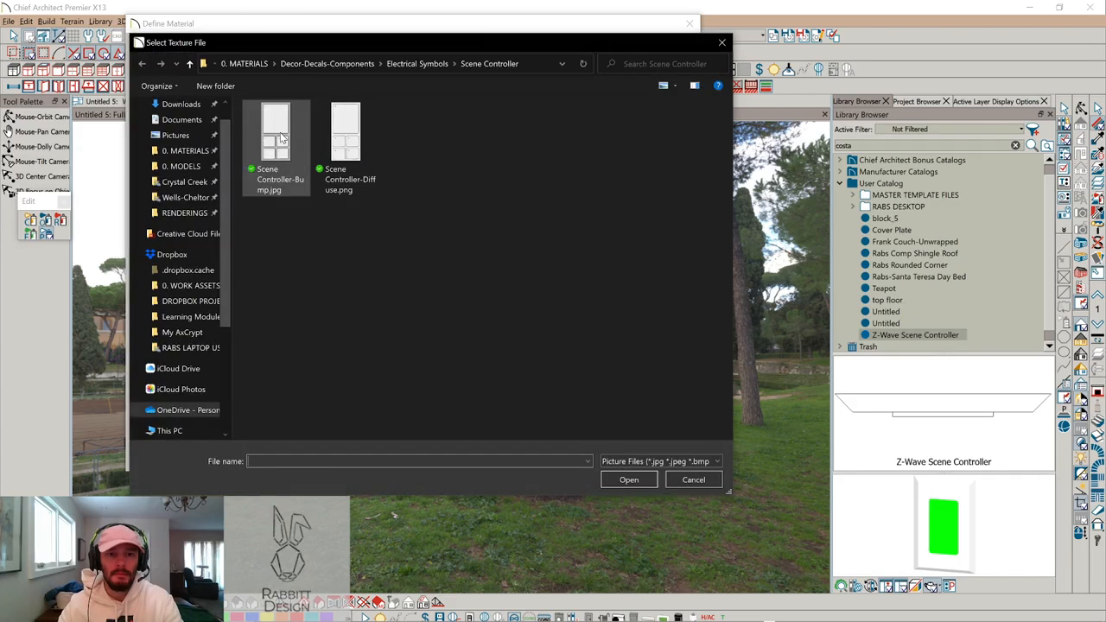
double_click(280, 135)
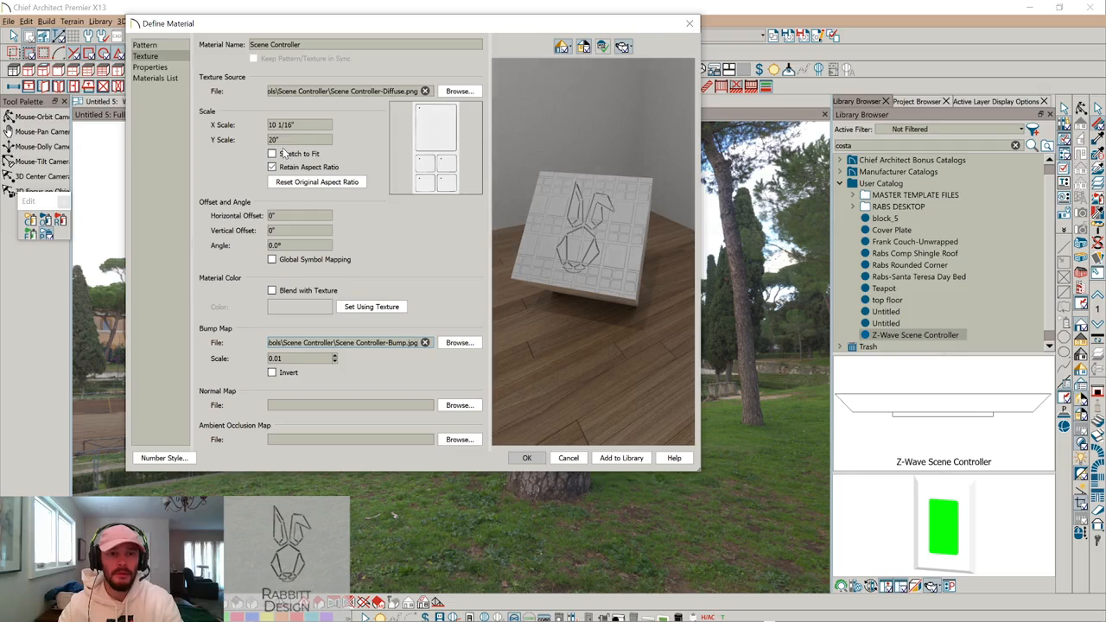
left_click(285, 154)
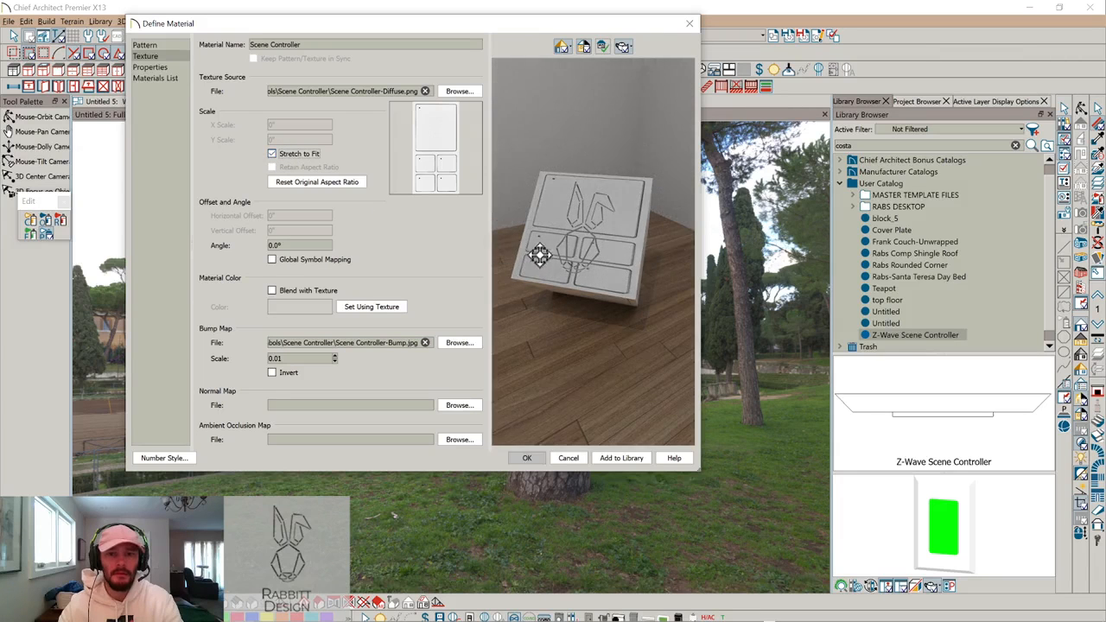
Set the bump map scale to 0.04, check the relief on the preview cube, and apply the material
scroll(605, 233, "up", 3)
left_click_drag(613, 234, 528, 257)
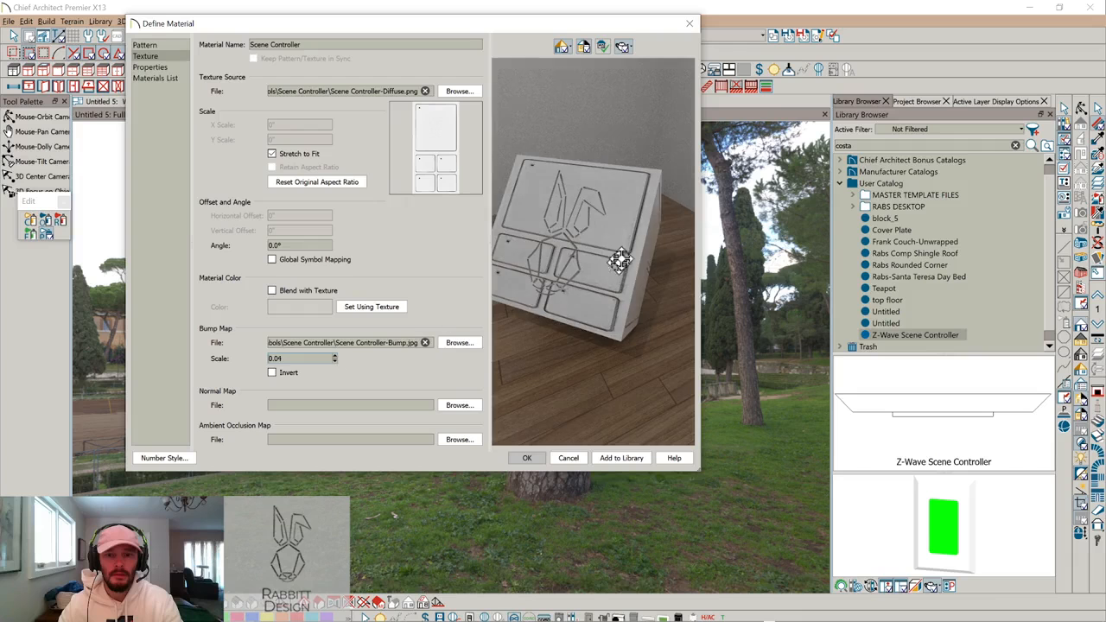
left_click_drag(617, 247, 659, 294)
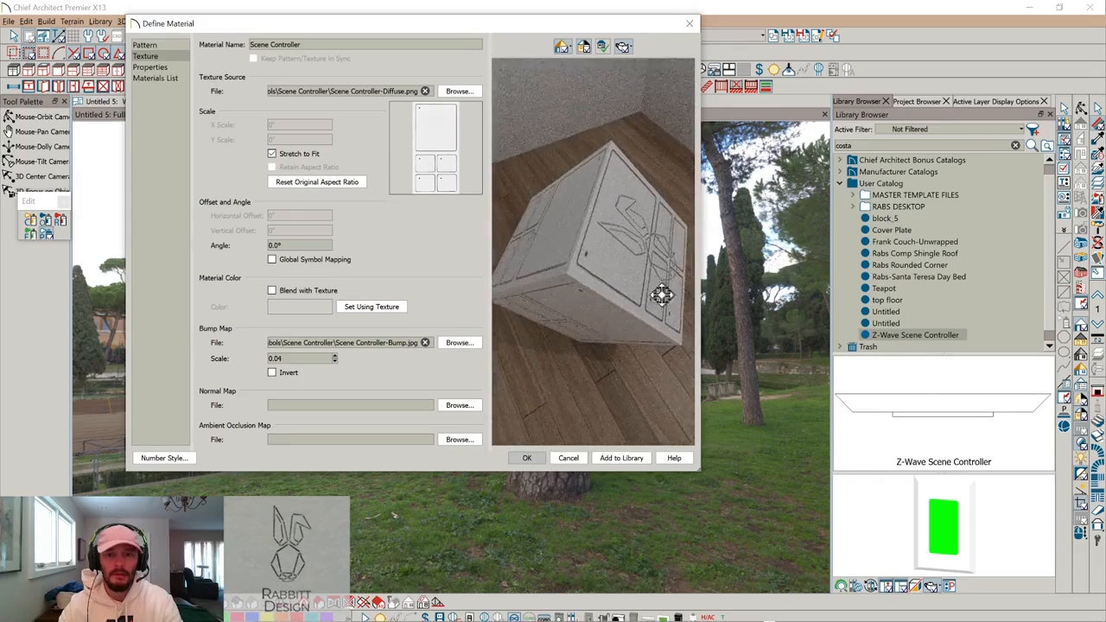
left_click(527, 458)
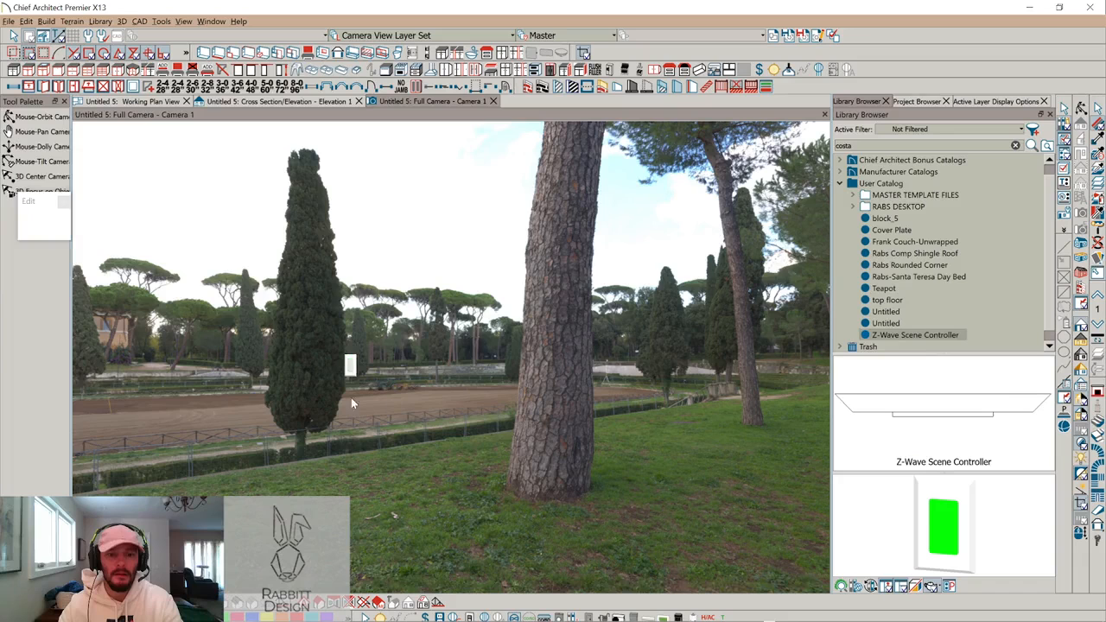
Examine the texture and bump relief on the scene controller up close in the camera view
key("o")
scroll(352, 394, "up", 3)
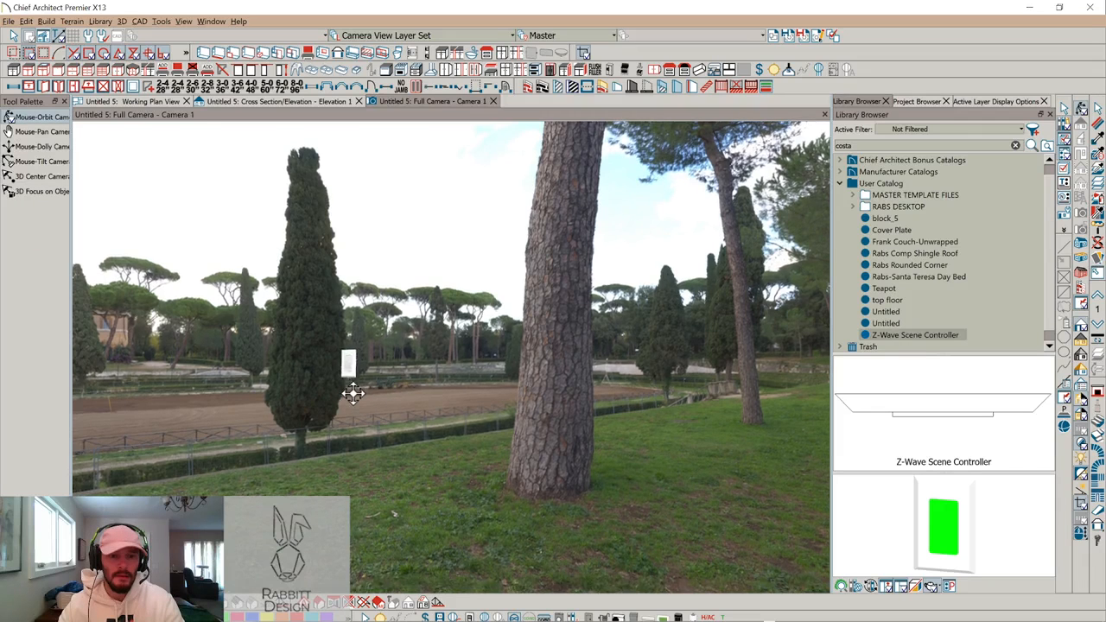
scroll(363, 394, "up", 3)
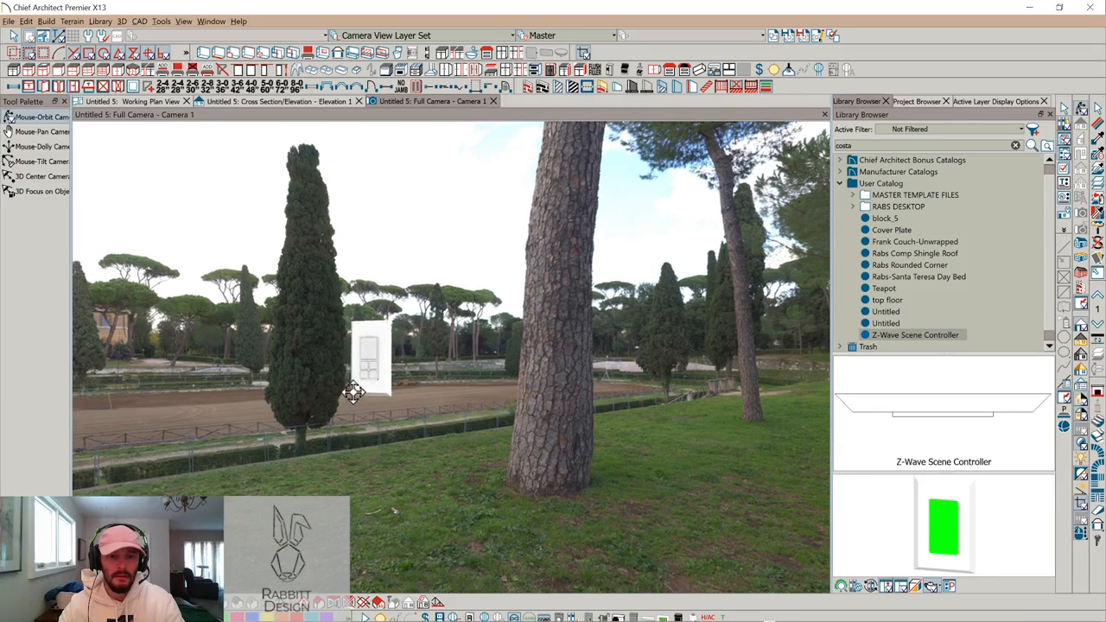
scroll(489, 438, "up", 4)
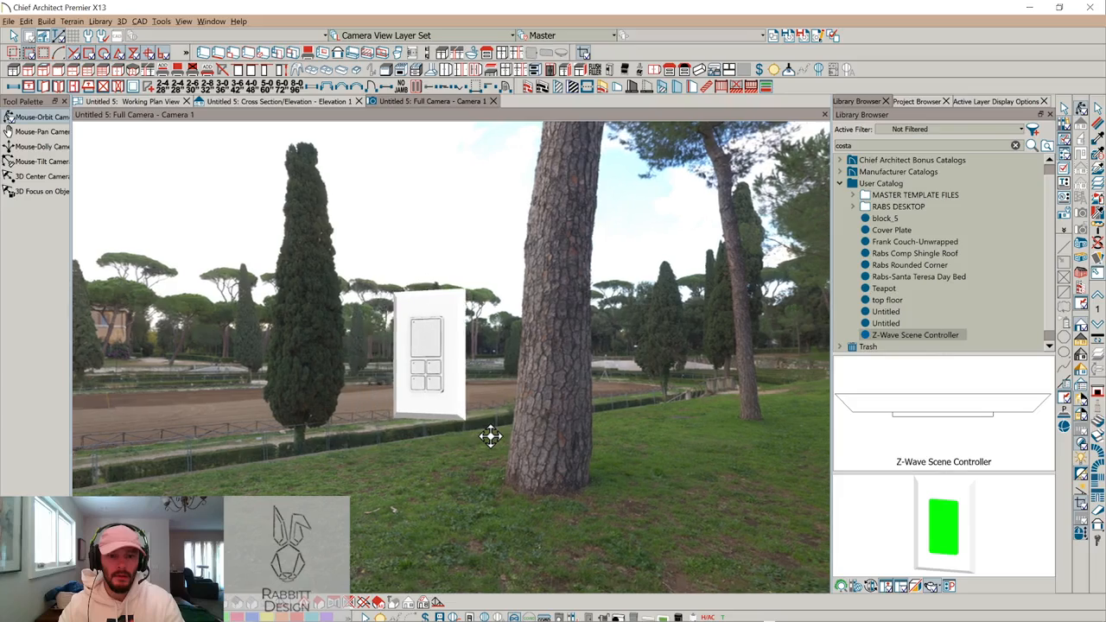
left_click_drag(490, 437, 469, 420)
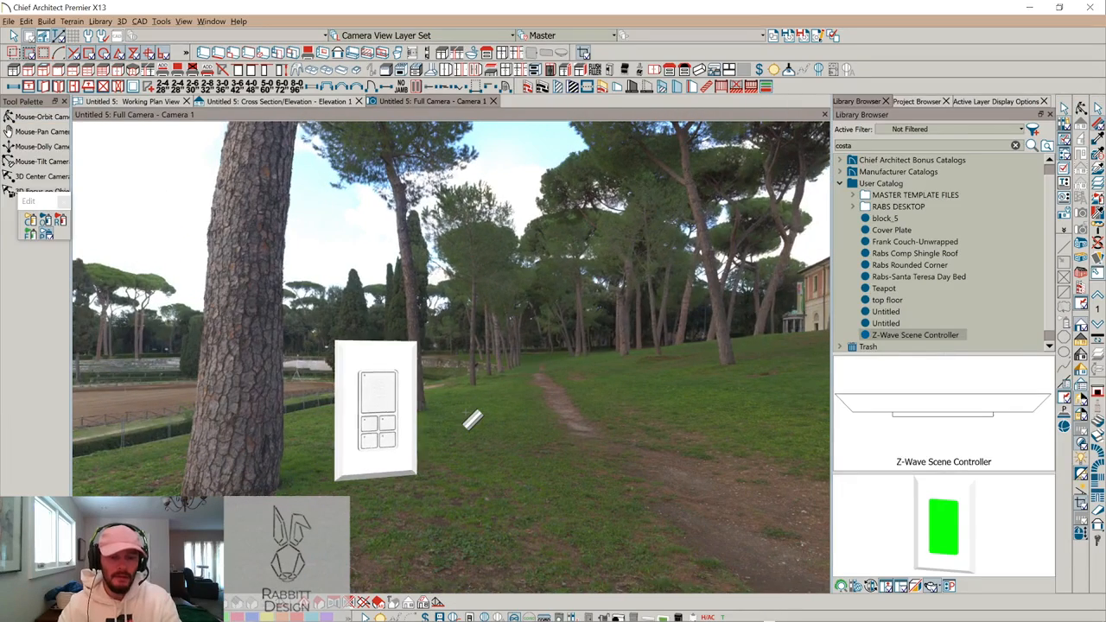
Switch to Photoshop and fill the five button faces on the Scene Controller-Bump layer with the off-white background colour
key("alt+Tab")
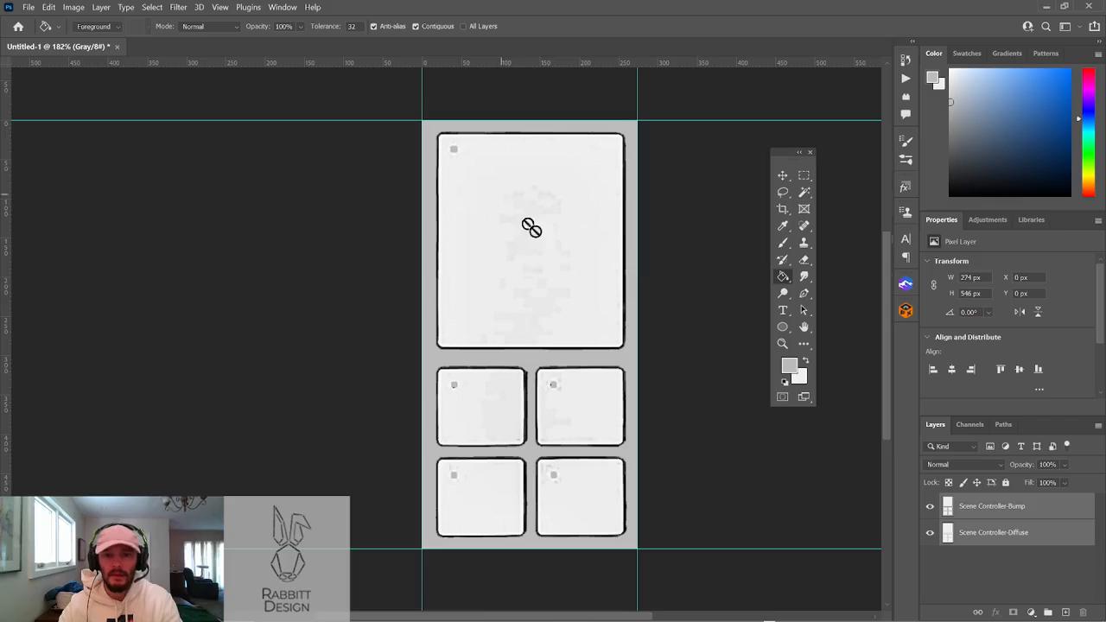
left_click(987, 516)
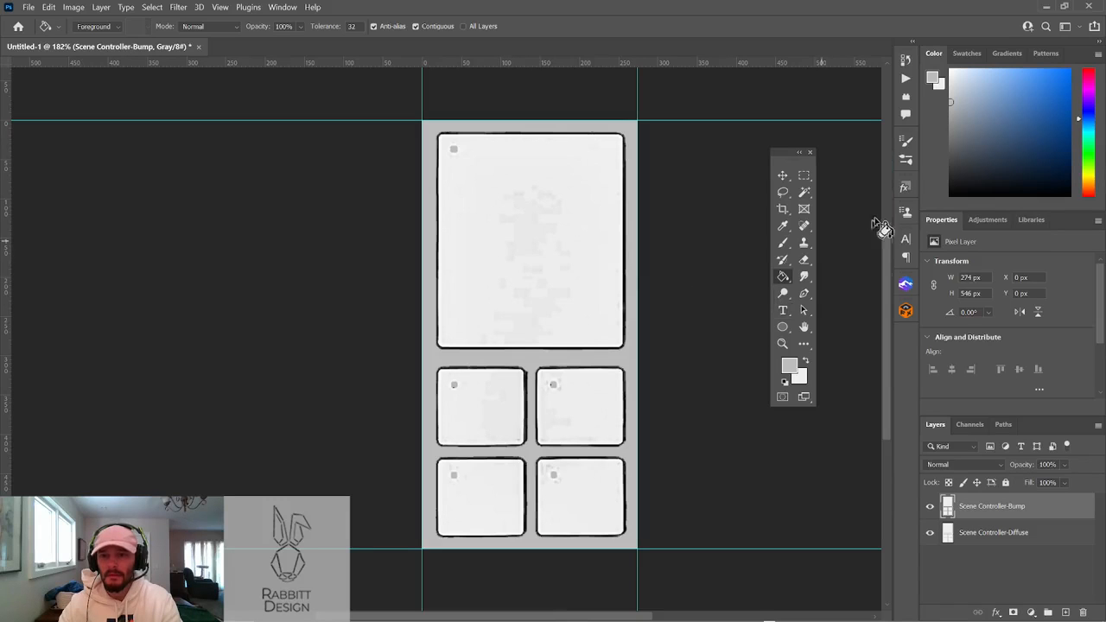
key("x")
left_click(553, 273)
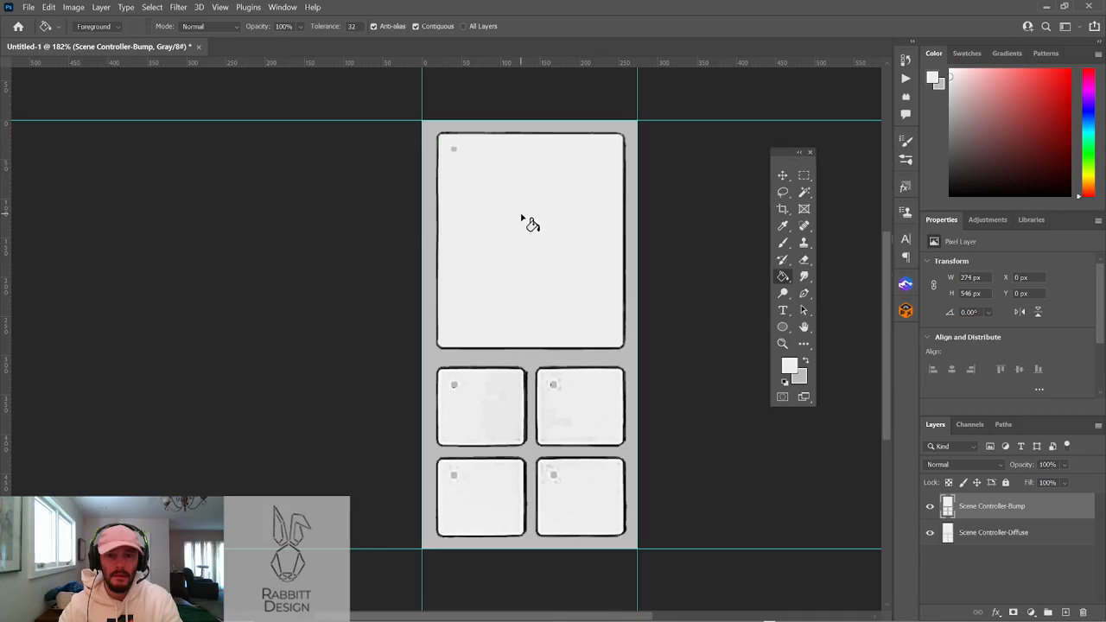
left_click(488, 412)
left_click(596, 412)
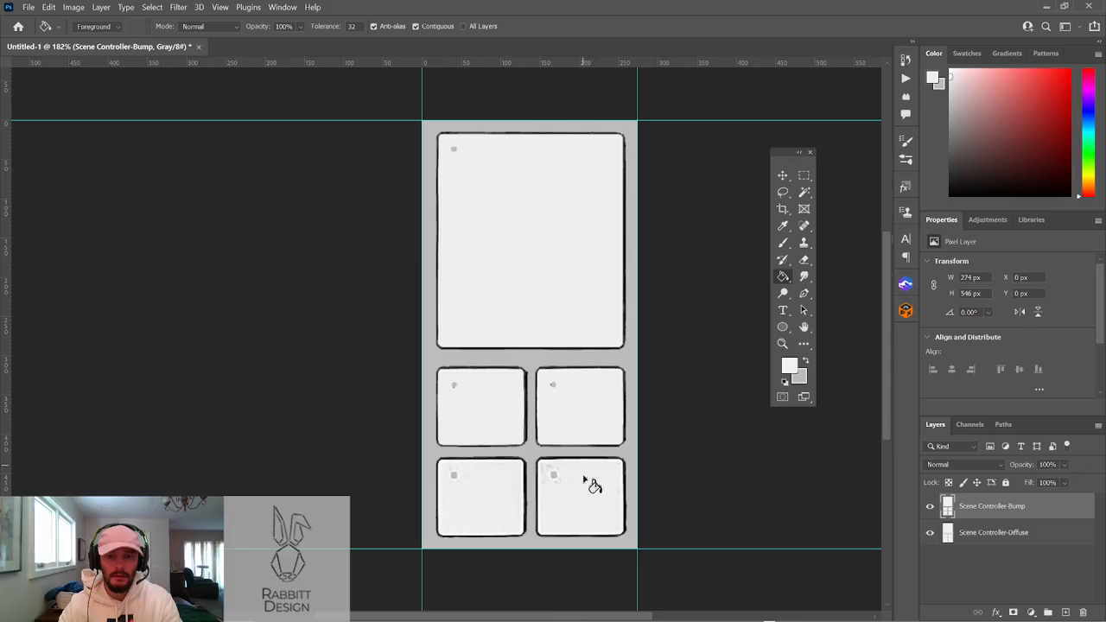
left_click(585, 495)
left_click(508, 502)
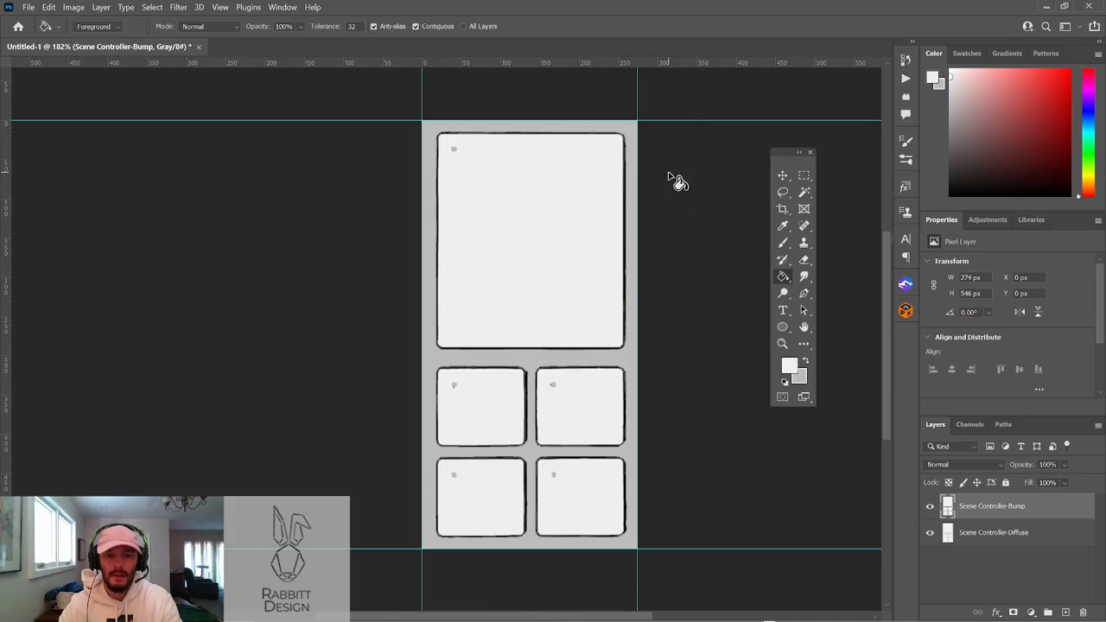
Set the foreground colour to black and fill the button outlines on the Scene Controller-Bump layer with it
left_click_drag(977, 158, 941, 204)
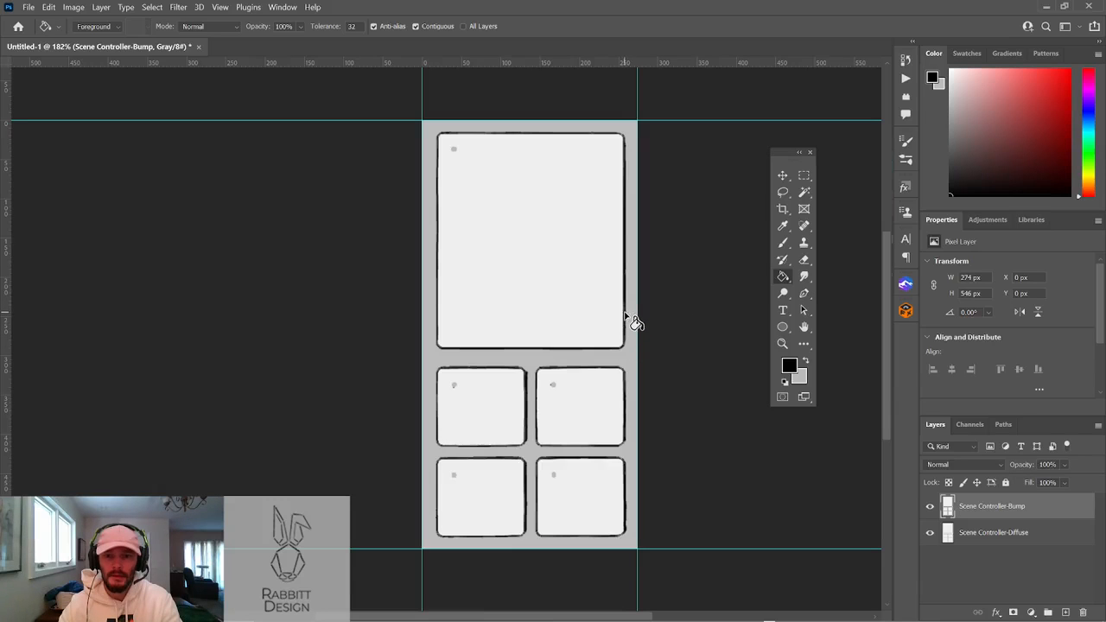
left_click(554, 357)
key("ctrl+z")
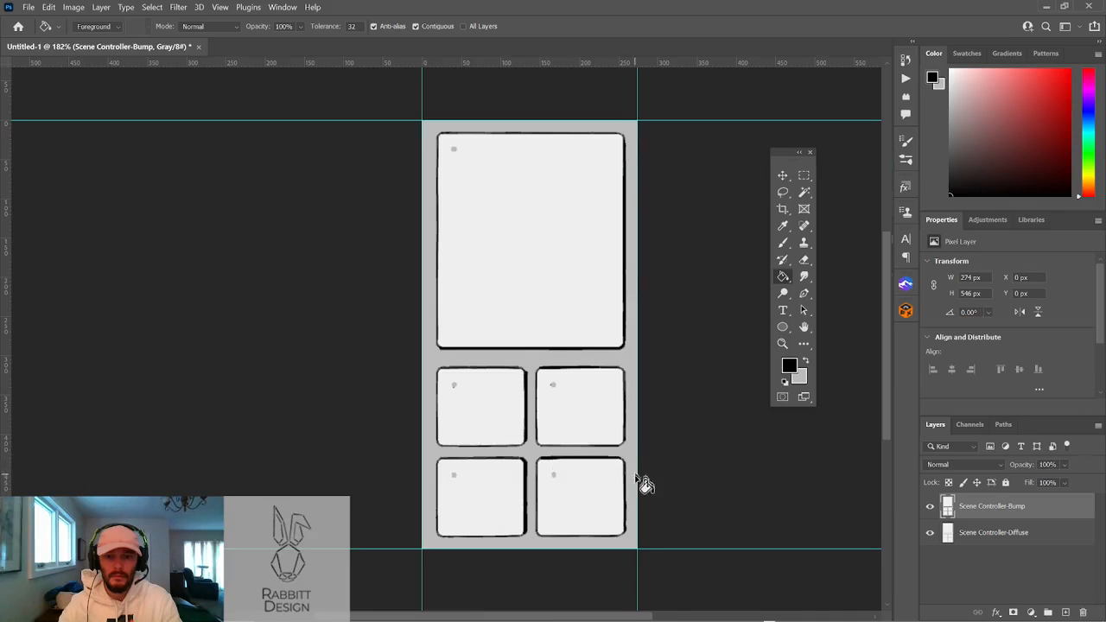
Export the Scene Controller-Bump layer as a JPG, replacing the existing Scene Controller-Bump.jpg in the Scene Controller folder
right_click(999, 509)
left_click(873, 168)
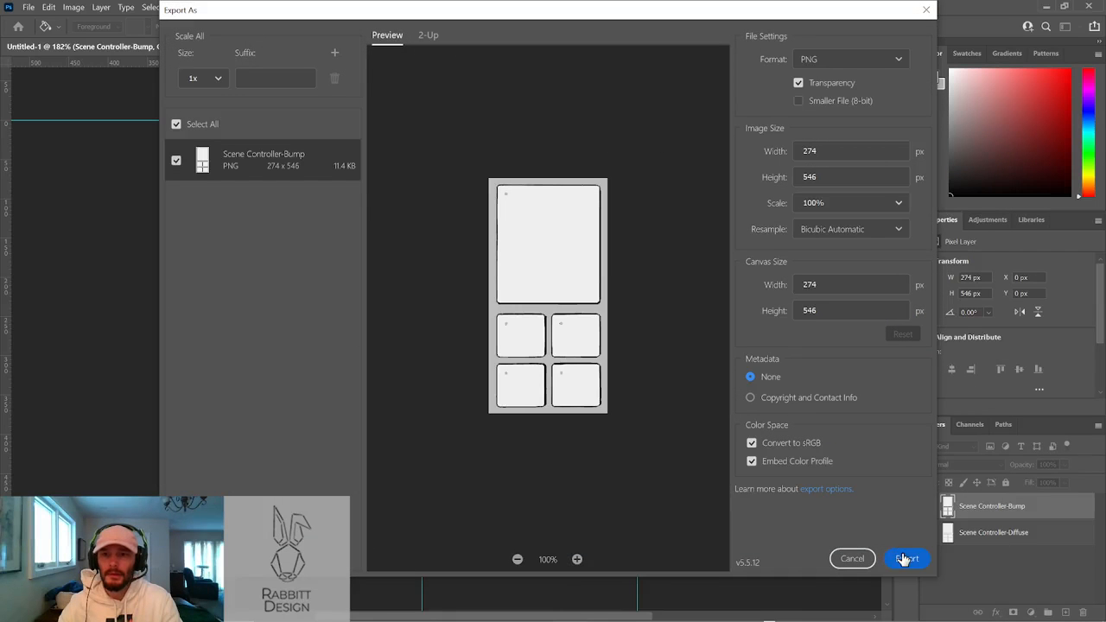
left_click(856, 62)
left_click(844, 85)
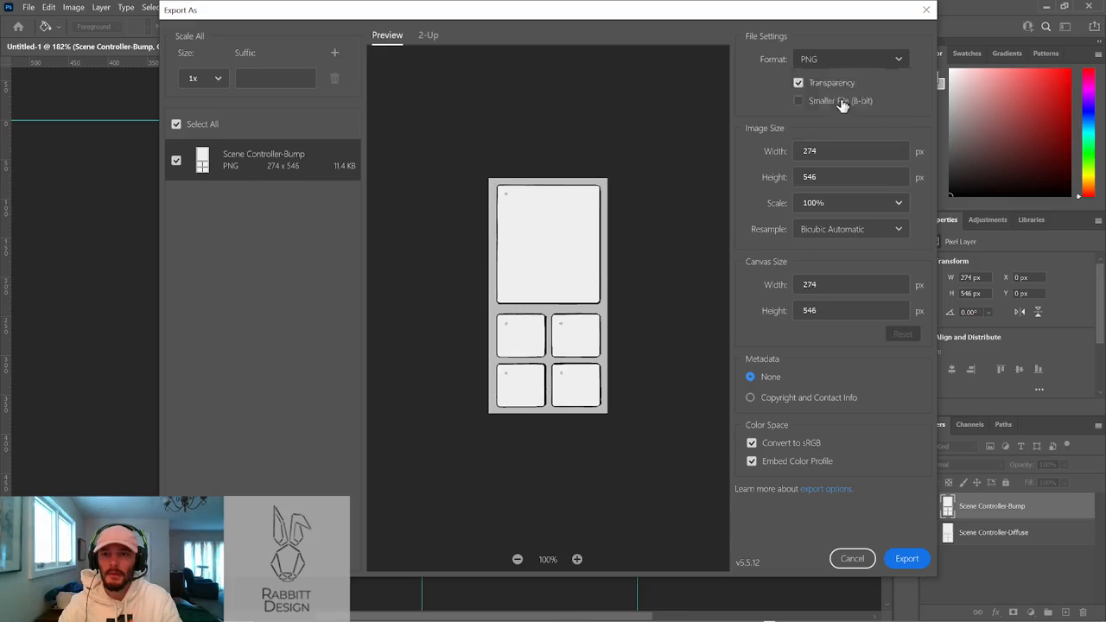
left_click(923, 554)
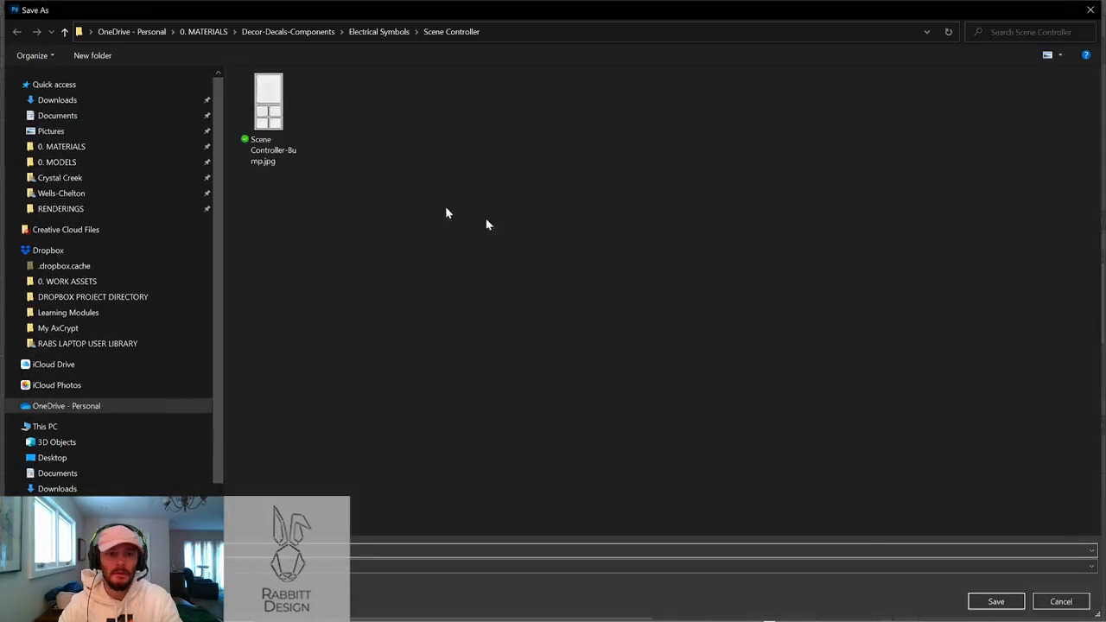
left_click(991, 602)
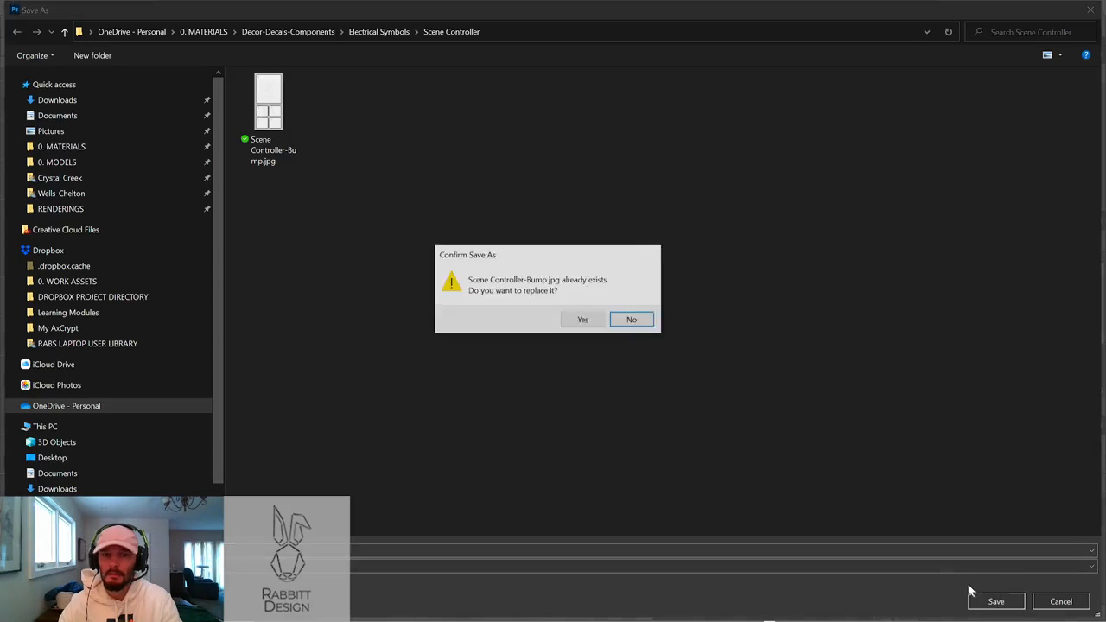
left_click(585, 321)
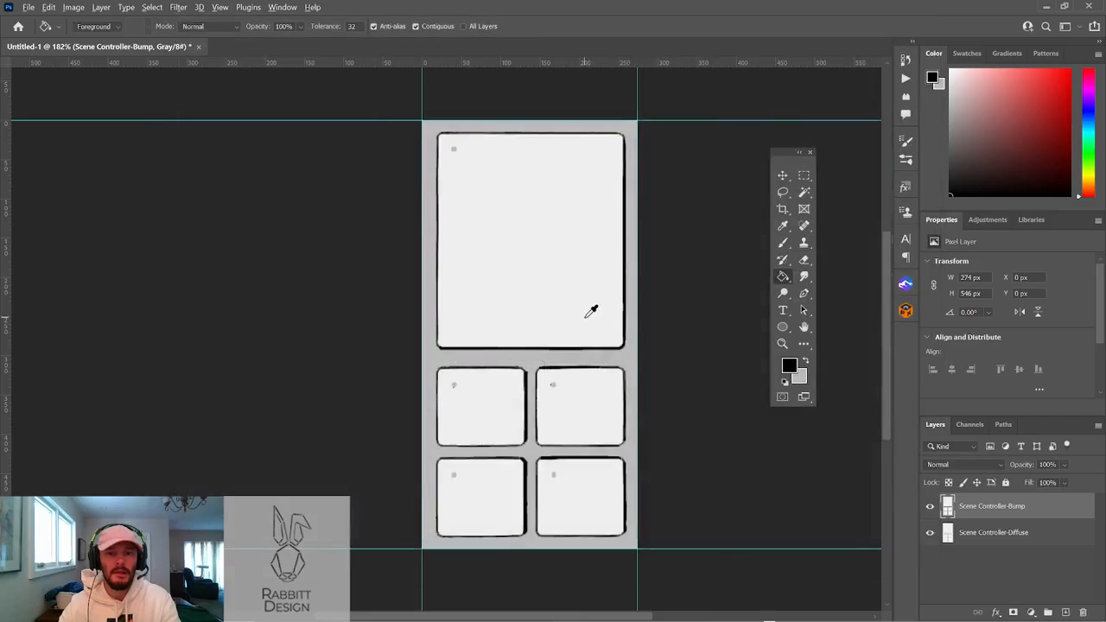
Switch to Chief Architect, reassign Scene Controller-Bump.jpg as the Scene Controller material's bump map, and set the bump scale to 0.1
key("alt+Tab")
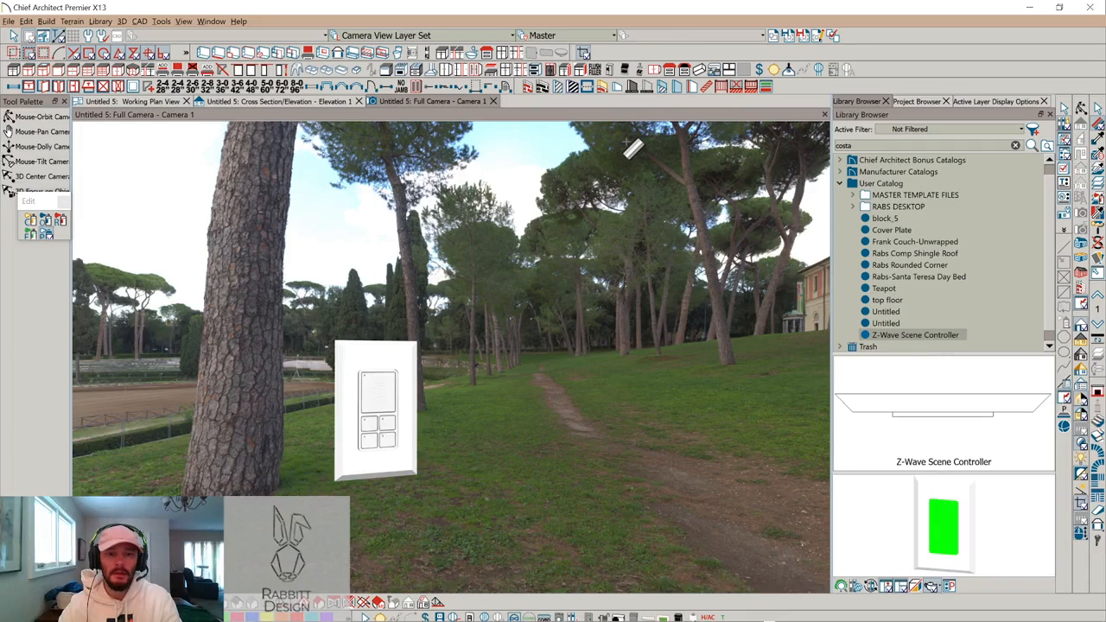
left_click(386, 405)
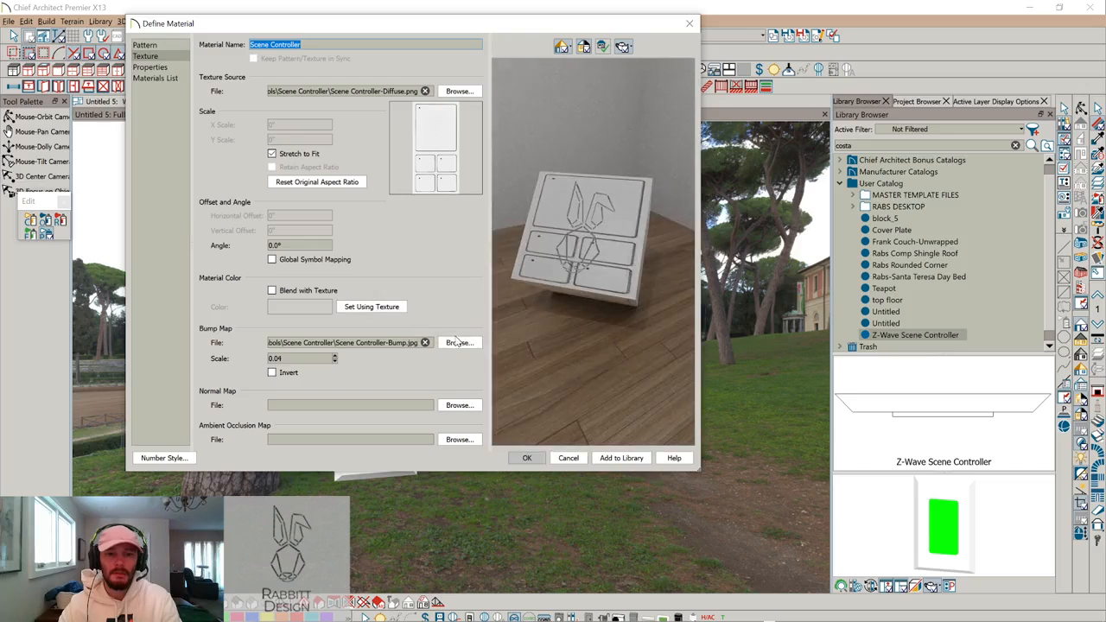
left_click(458, 342)
left_click(459, 343)
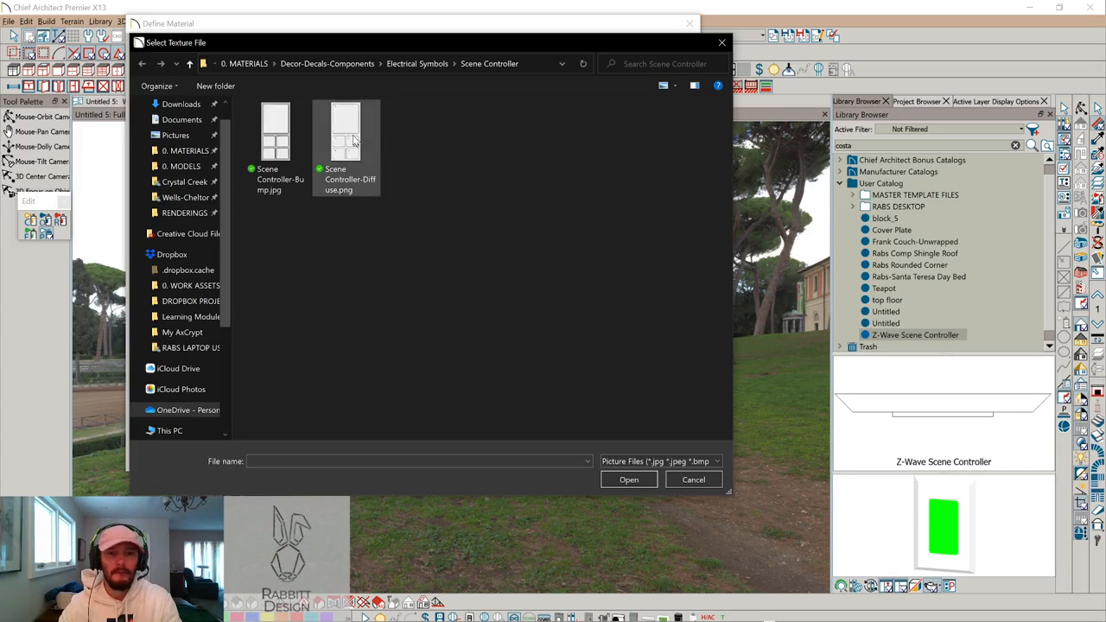
double_click(282, 130)
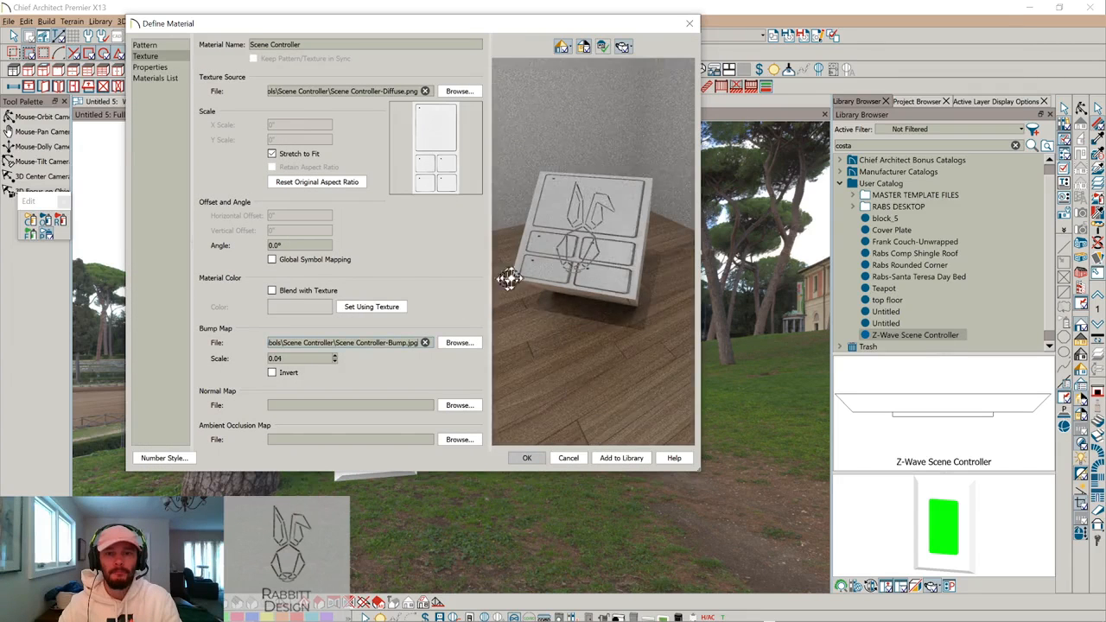
left_click_drag(556, 260, 615, 249)
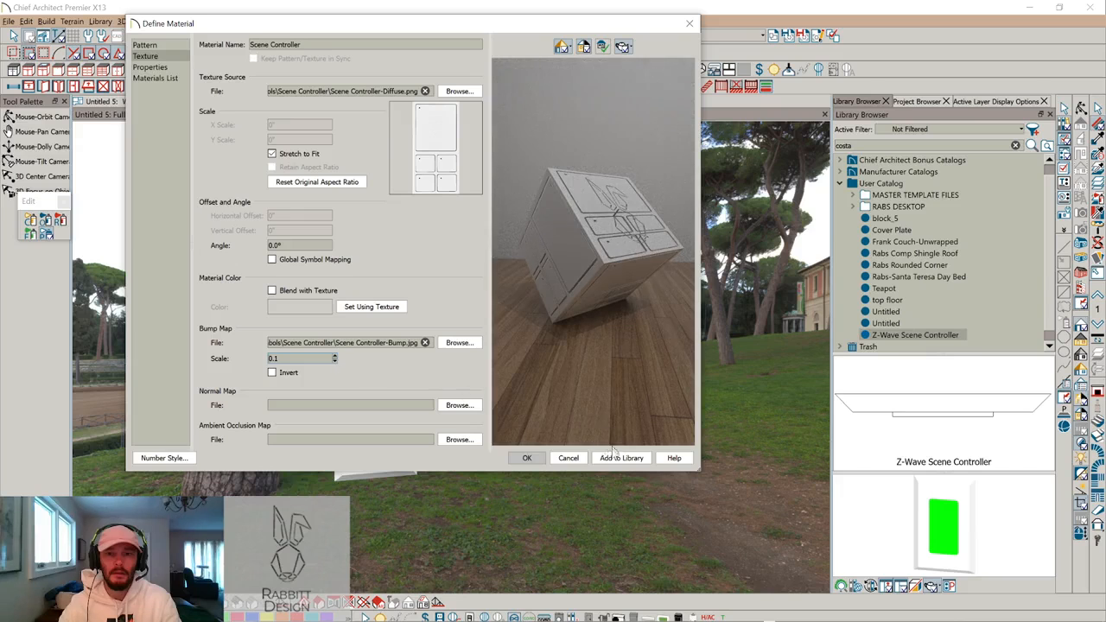
Set the Scene Controller material's roughness to 60% and apply the material
left_click(149, 69)
left_click(305, 126)
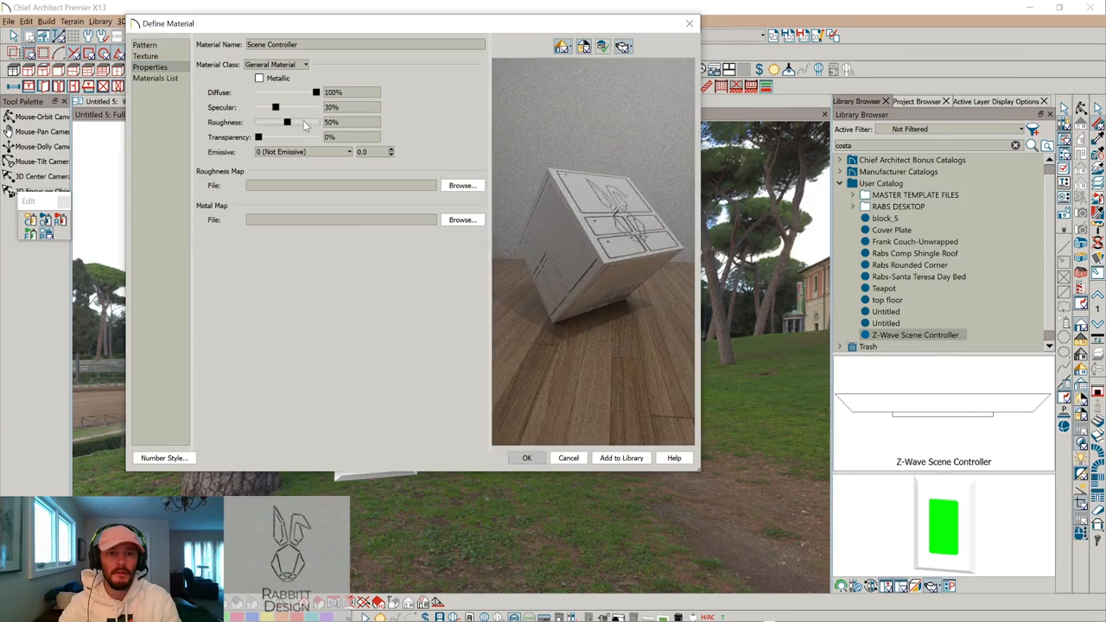
left_click(527, 458)
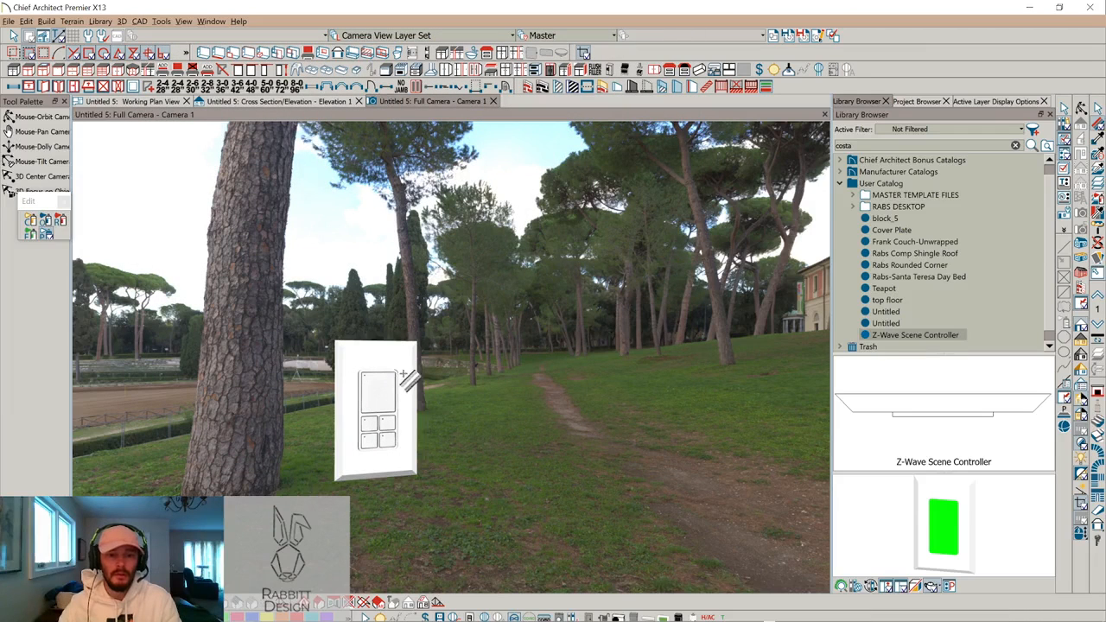
Open the scene controller's symbol specification and set its smoothing angle to 80°
left_click(398, 372)
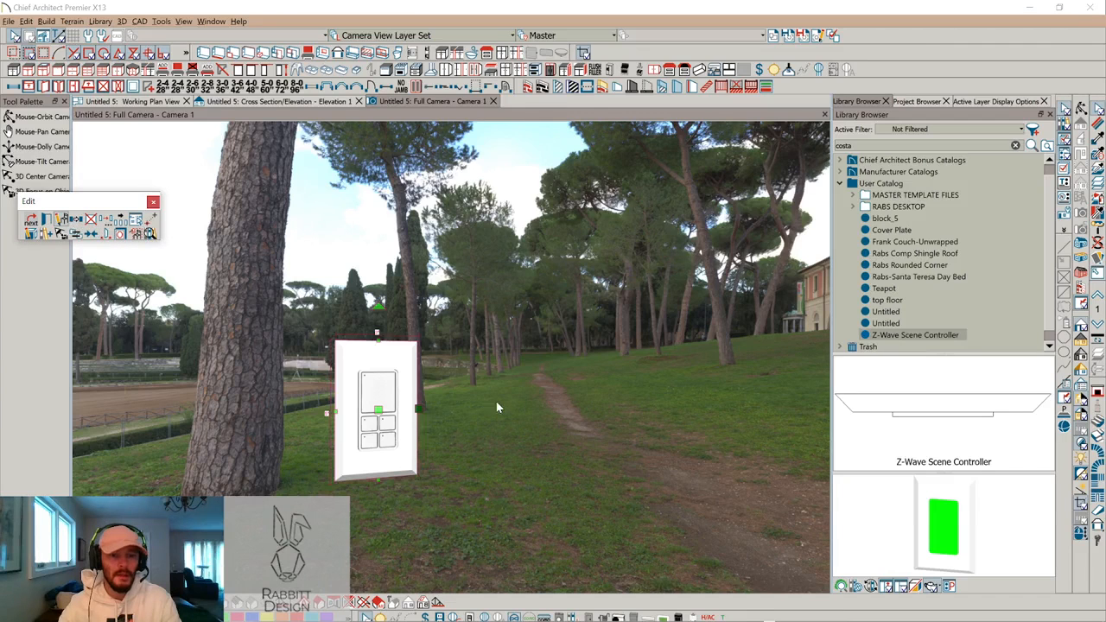
key("ctrl+e")
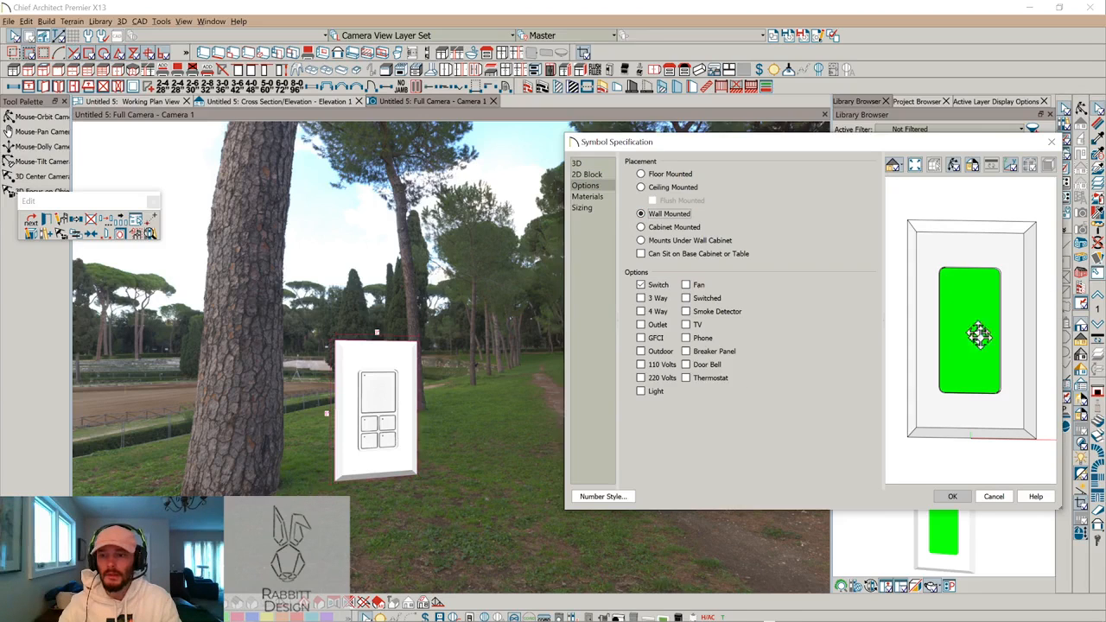
left_click(588, 197)
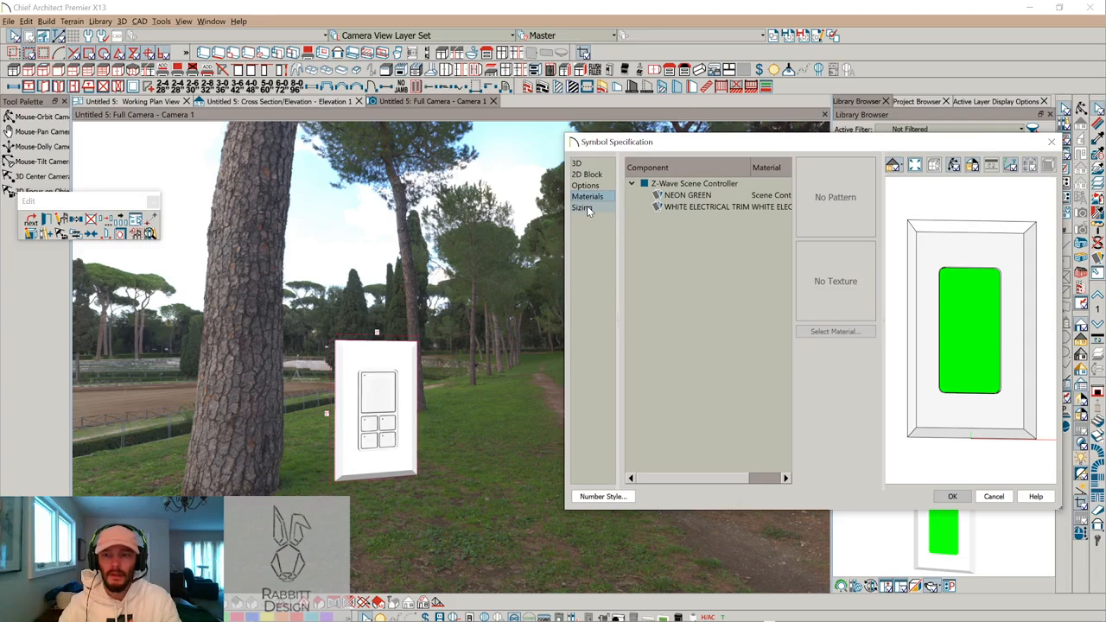
left_click(592, 174)
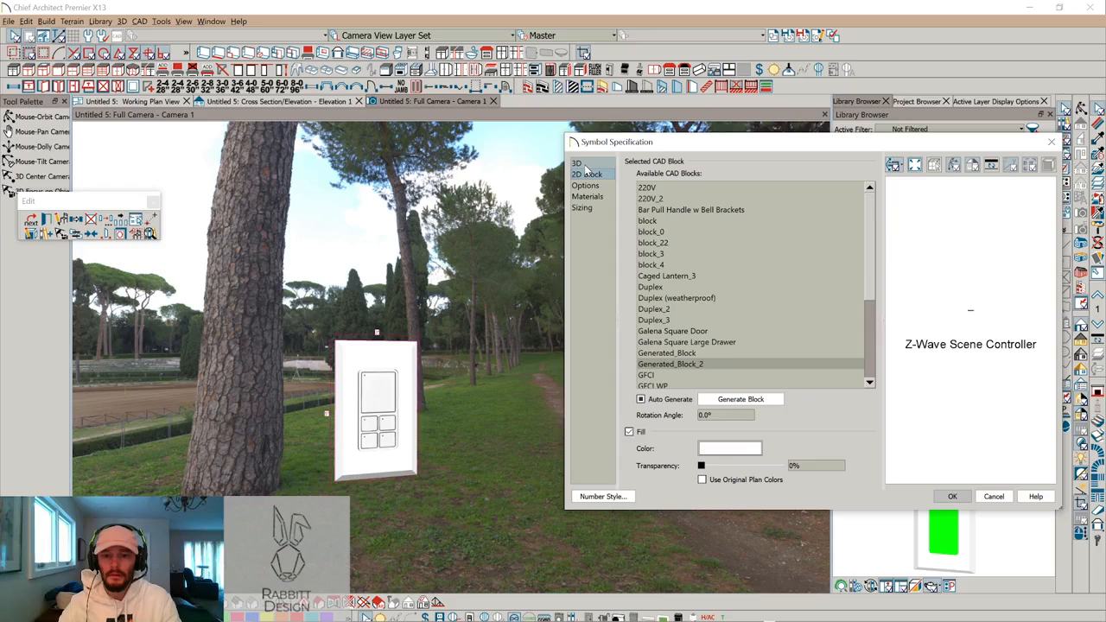
left_click(578, 163)
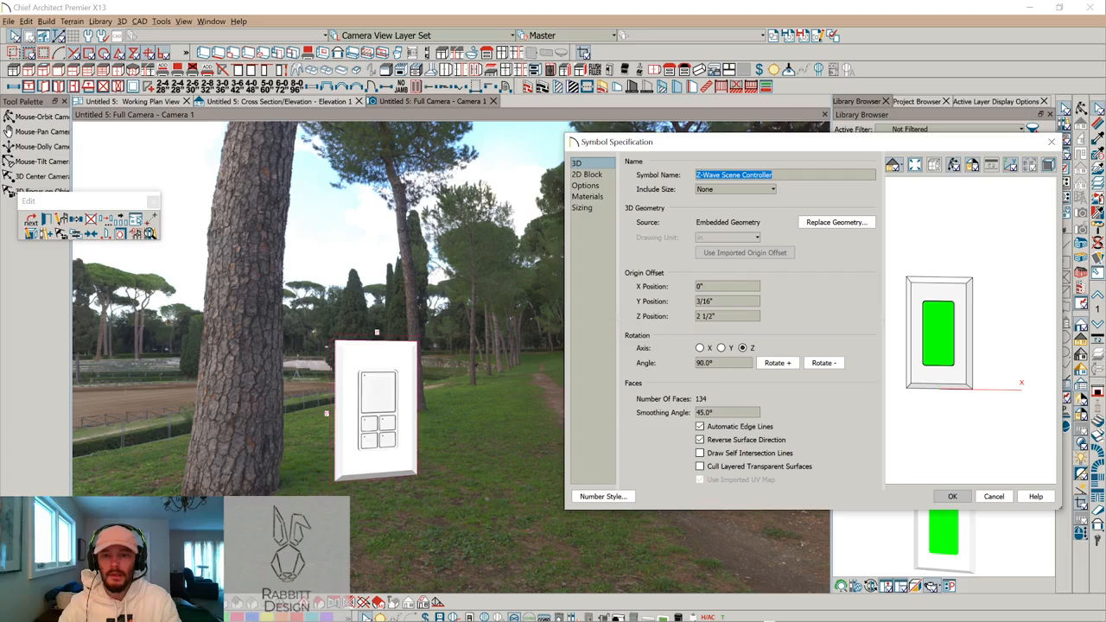
left_click_drag(714, 412, 671, 412)
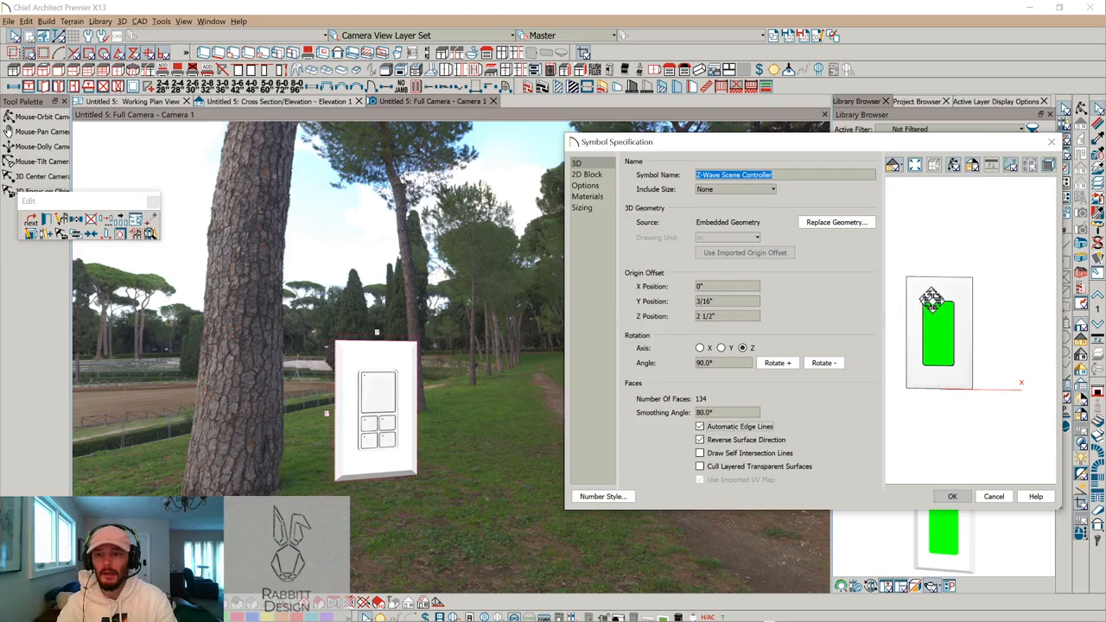
left_click(952, 497)
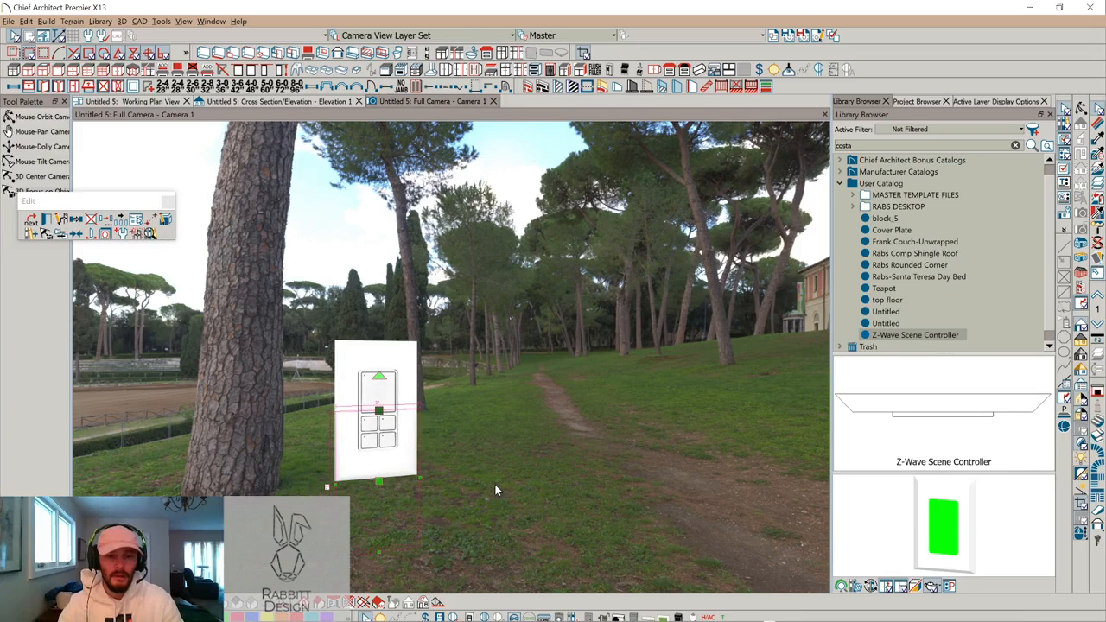
middle_click_drag(495, 484, 491, 485)
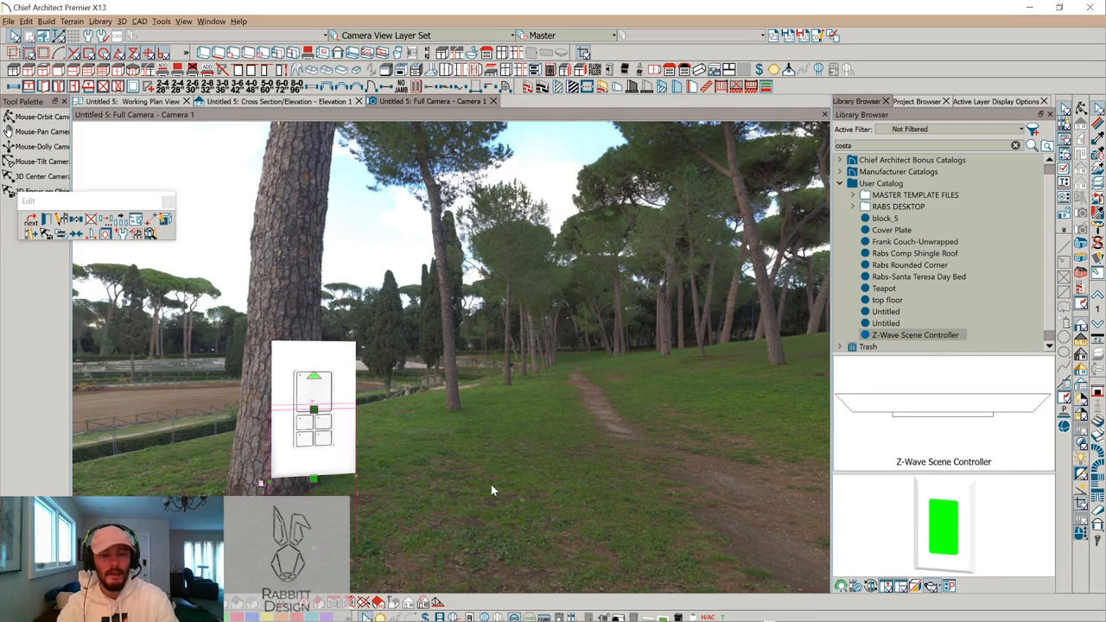
key("ctrl+e")
left_click(590, 439)
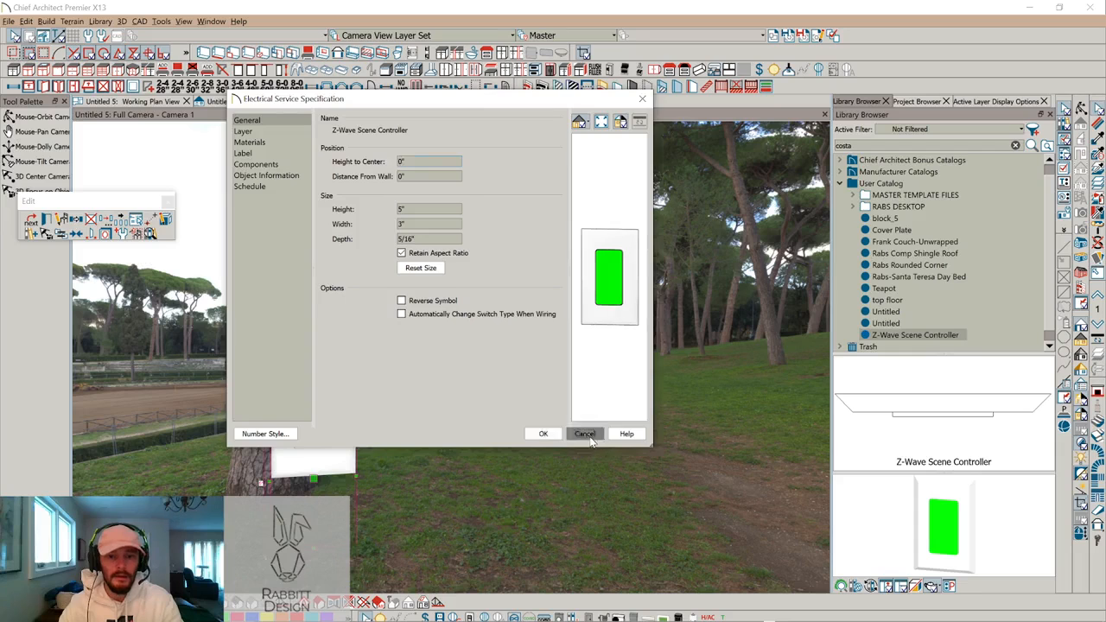
Set the Scene Controller material's pattern colour to white (RGB 255, 255, 255), rename the material Rab-Scene Controller, and apply the changes
left_click(1098, 124)
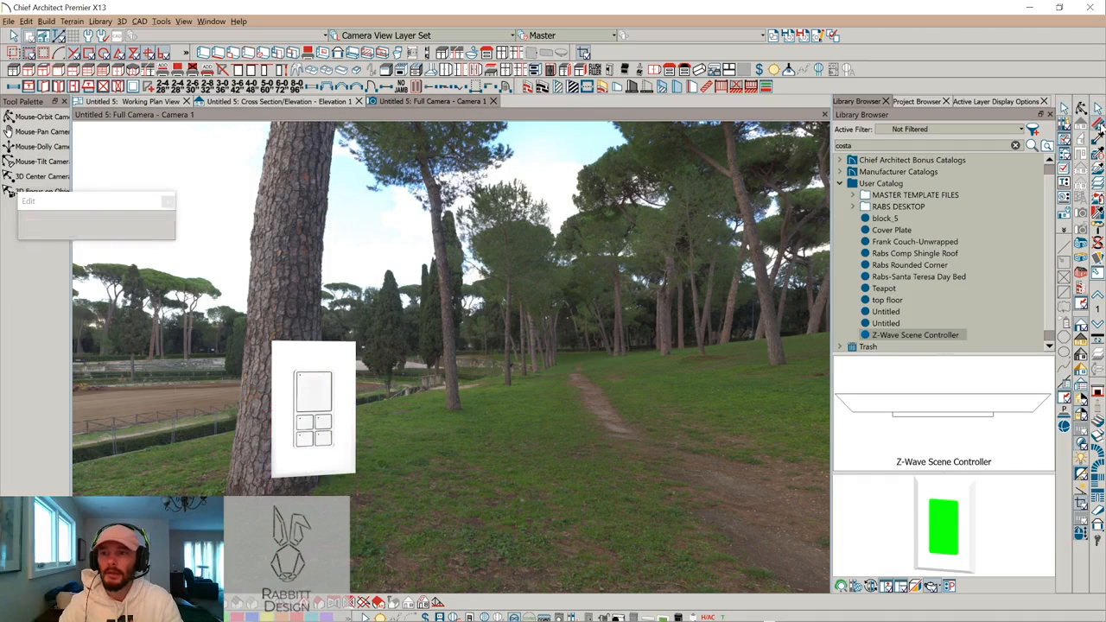
left_click(536, 223)
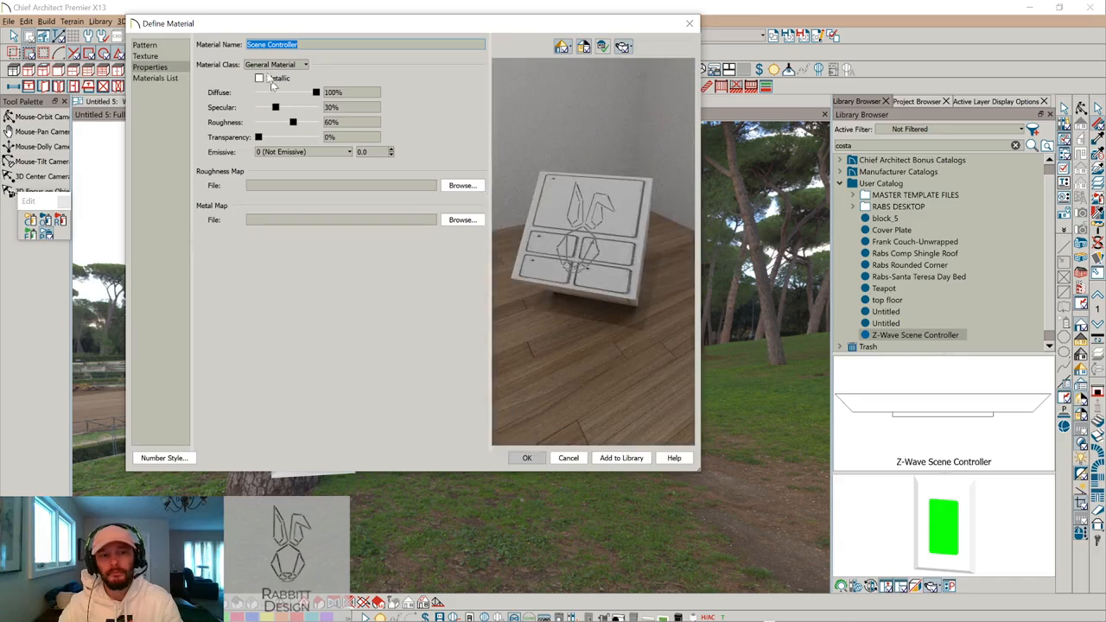
left_click(151, 58)
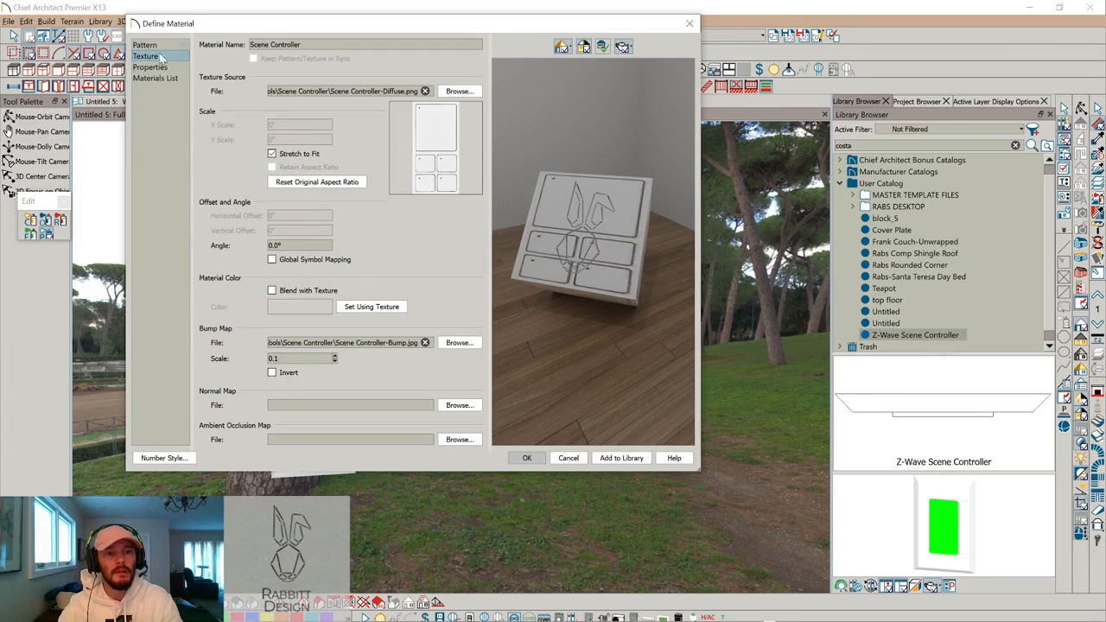
left_click(161, 46)
left_click(330, 95)
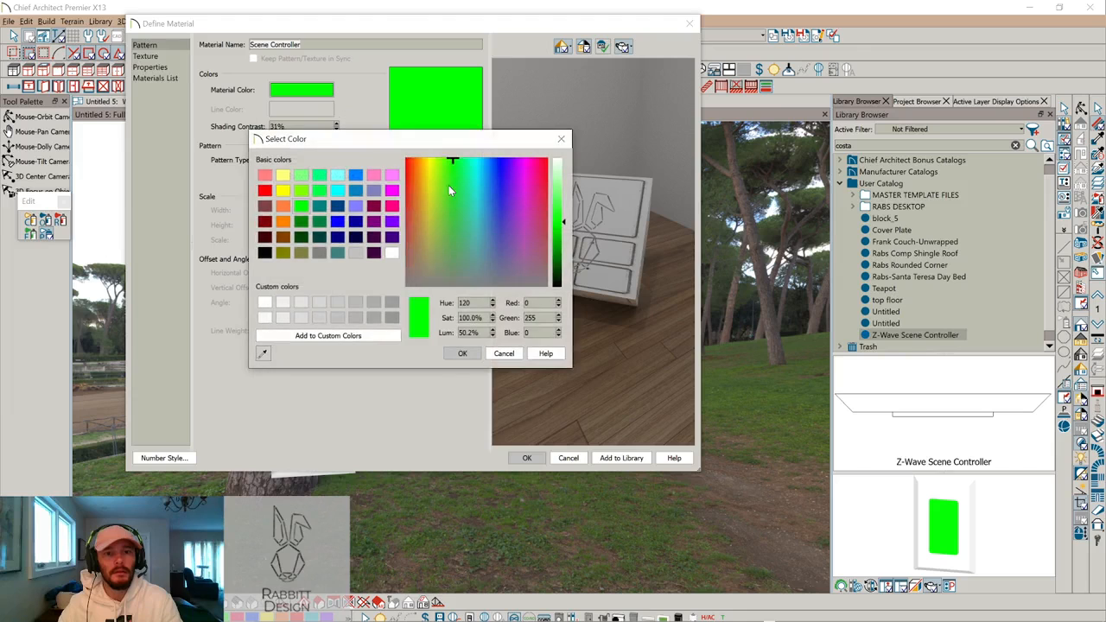
left_click_drag(449, 185, 389, 320)
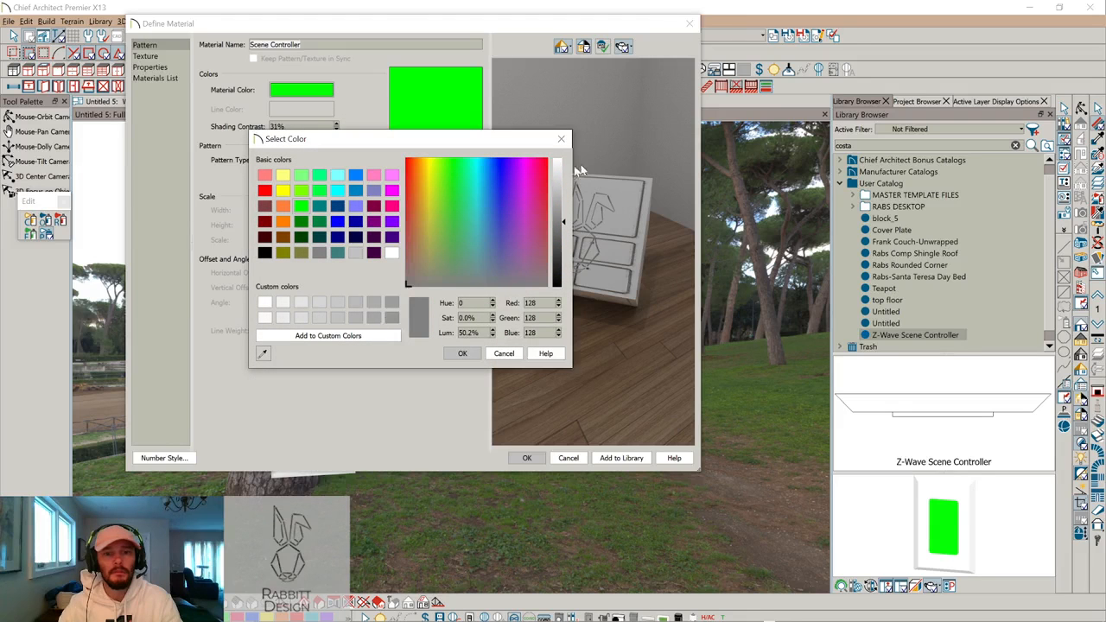
left_click(264, 304)
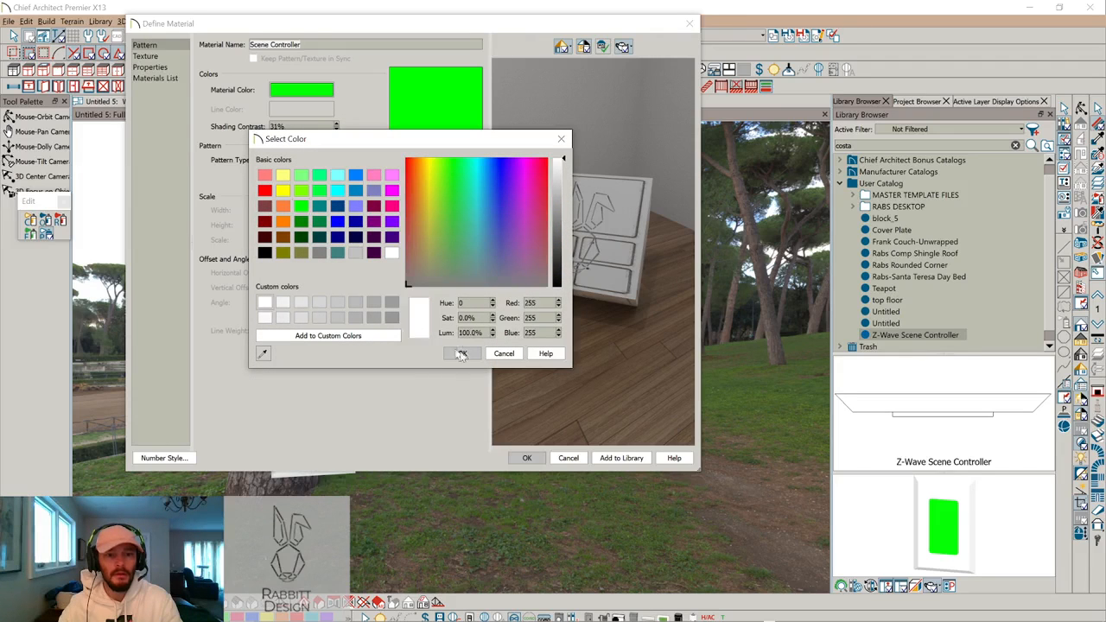
left_click(462, 353)
left_click(529, 458)
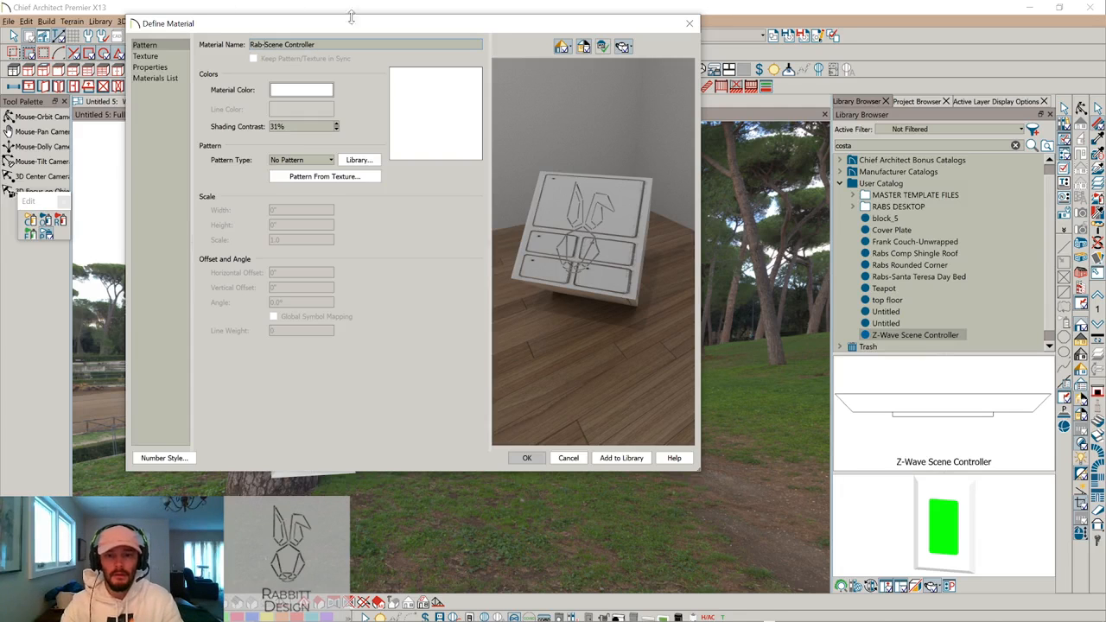
left_click(527, 459)
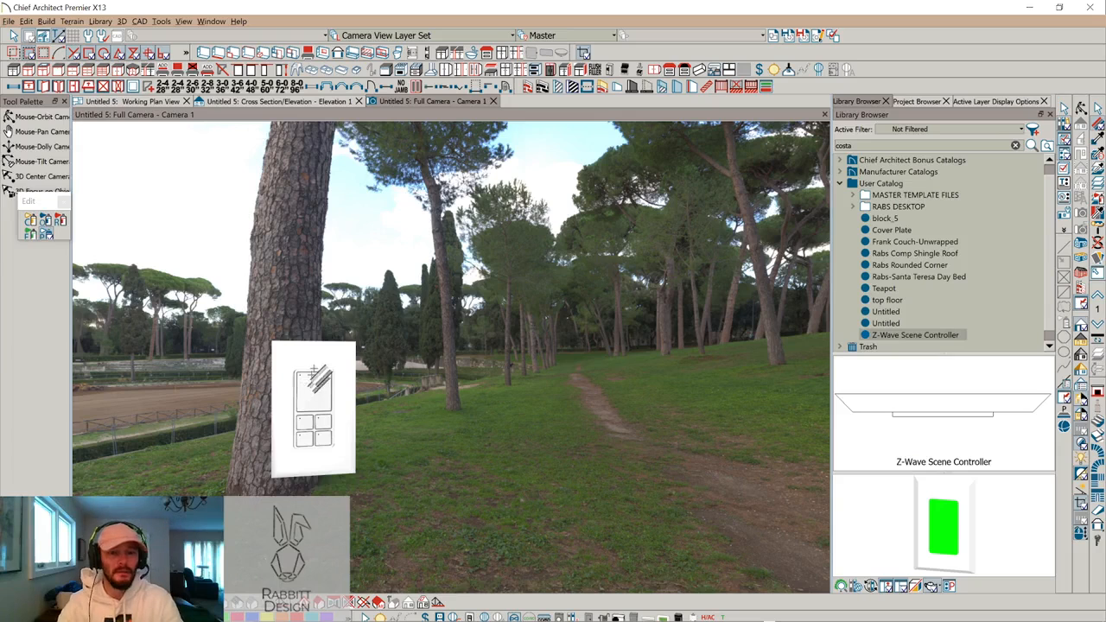
Set the scene controller symbol's Y and Z origin offsets to 0" and apply the symbol specification
left_click(313, 375)
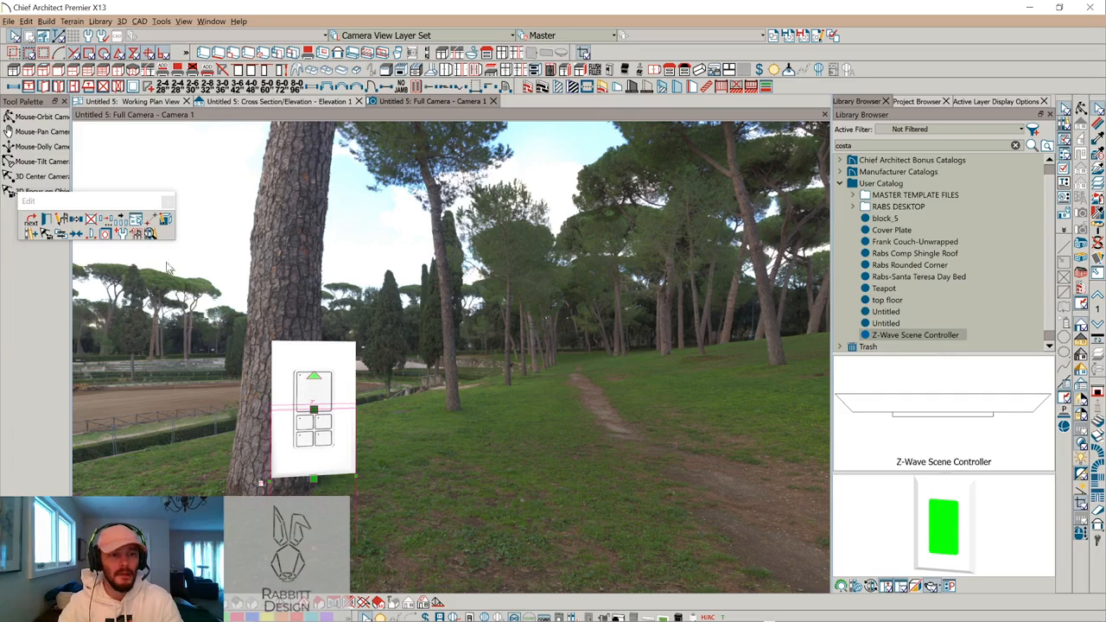
left_click(61, 222)
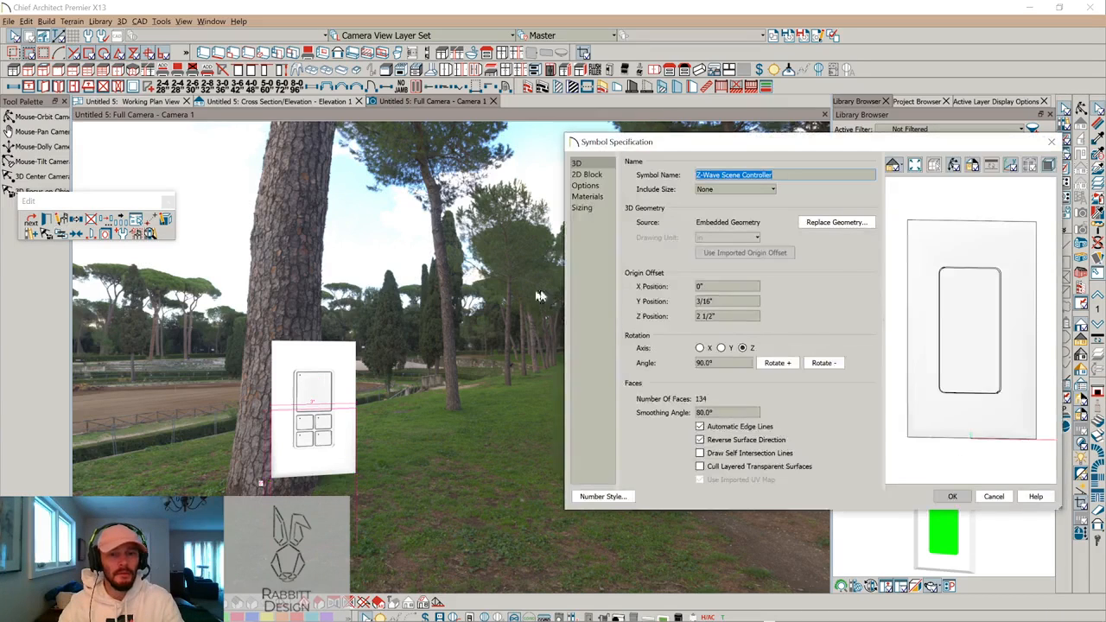
left_click_drag(727, 301, 635, 315)
key("Tab")
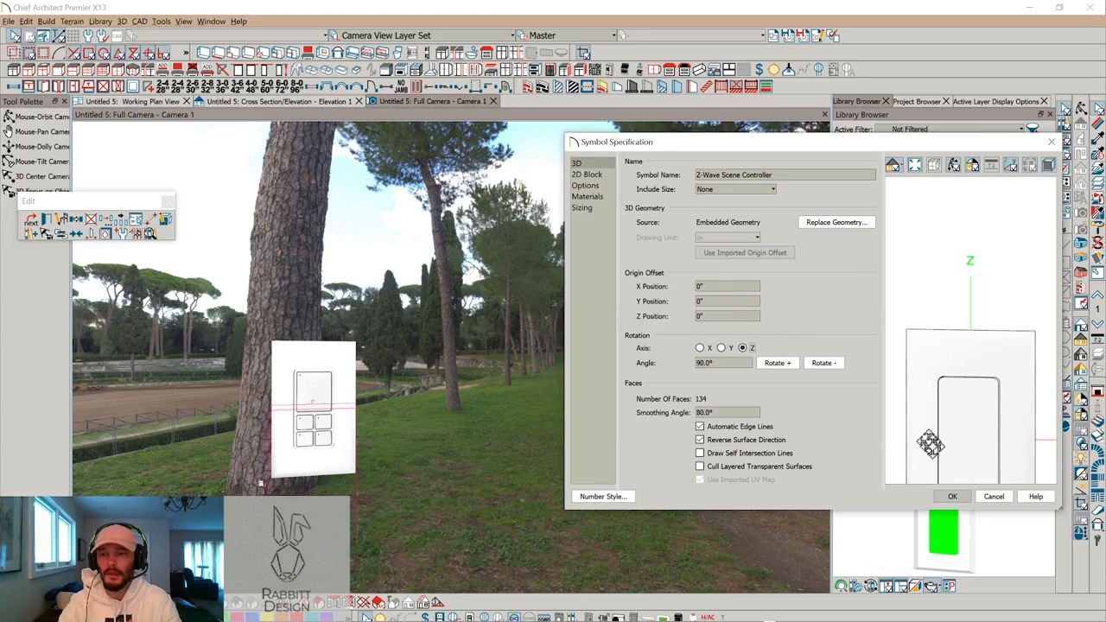
left_click_drag(970, 419, 912, 429)
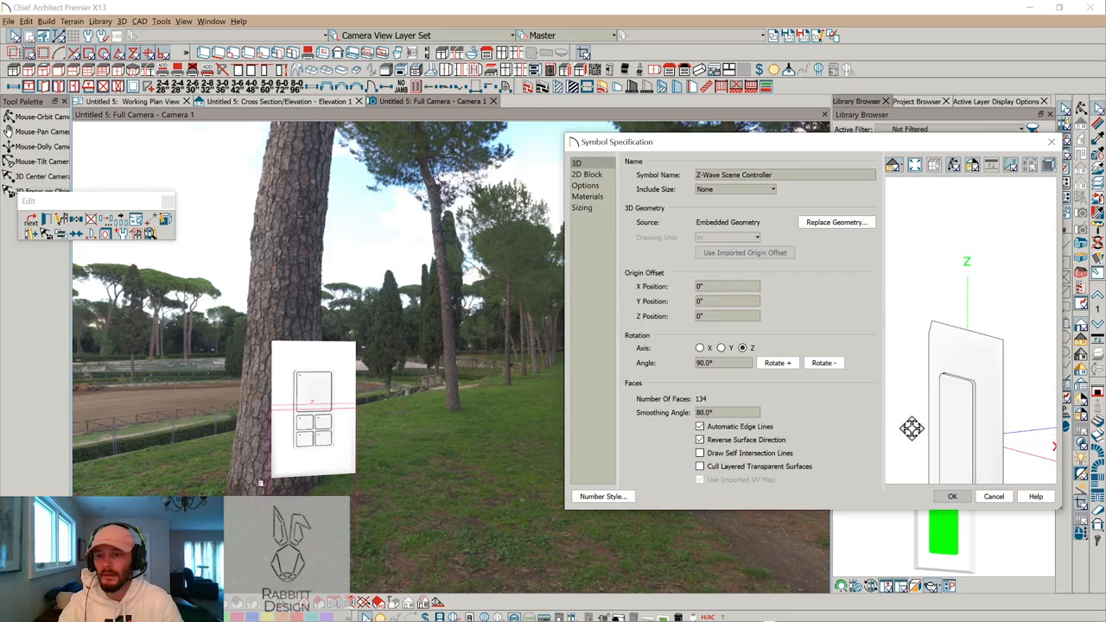
left_click(949, 496)
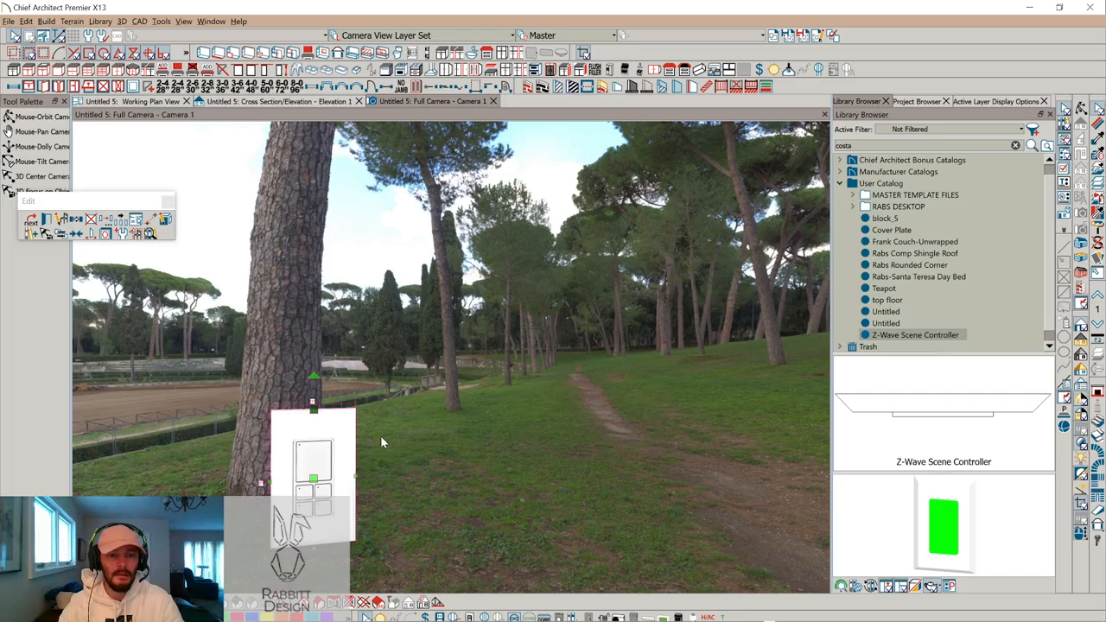
In the Working Plan View, draw straight exterior walls forming a rectangular room around the camera
left_click(130, 102)
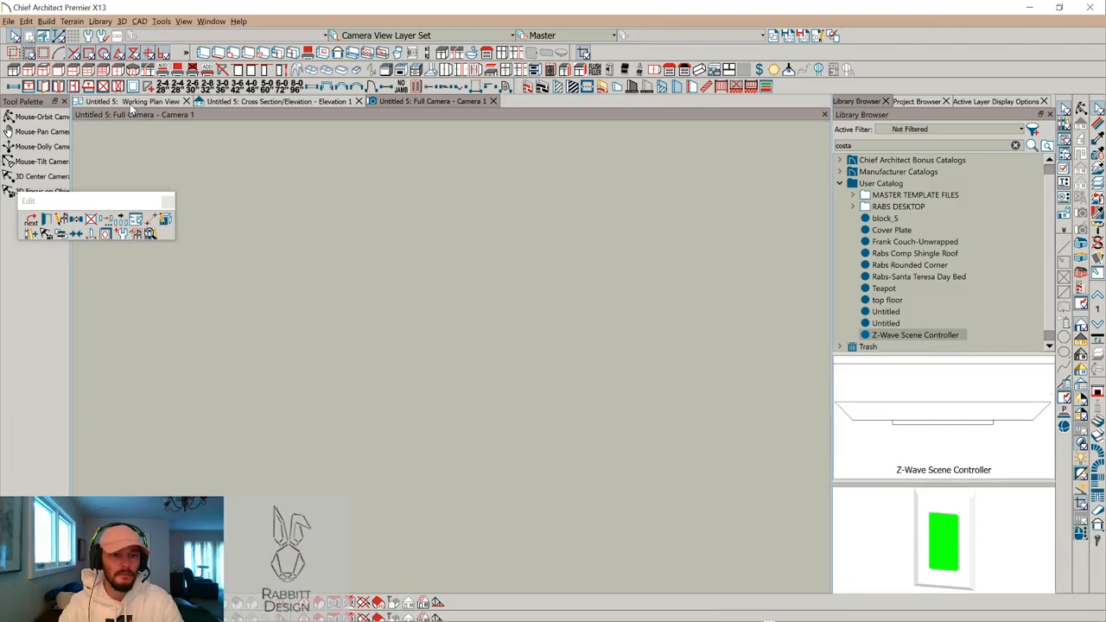
scroll(423, 236, "down", 2)
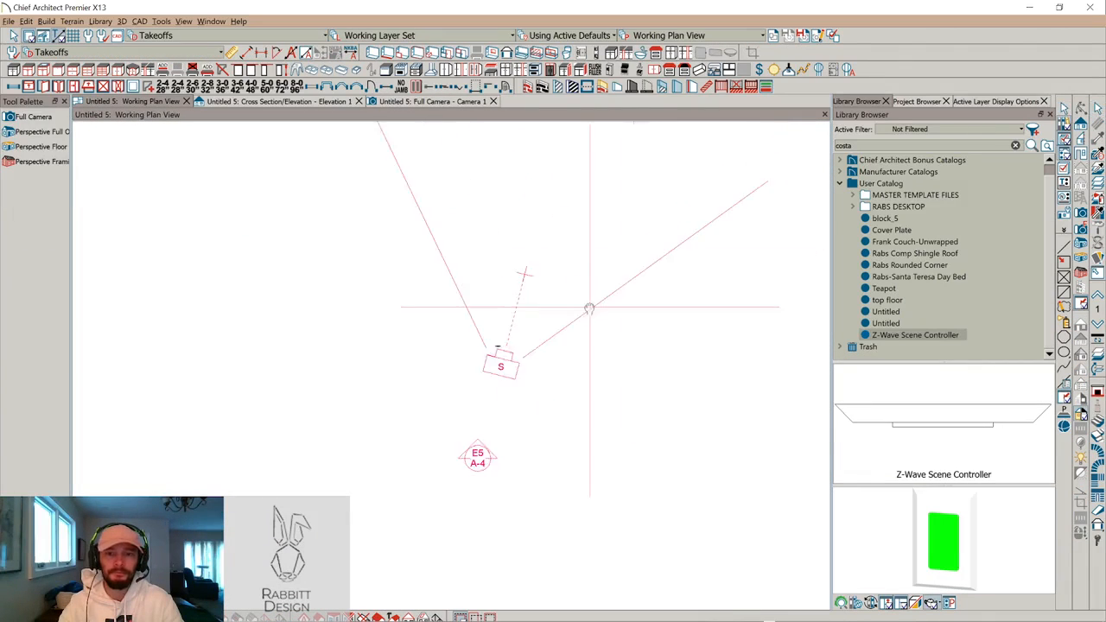
key("w")
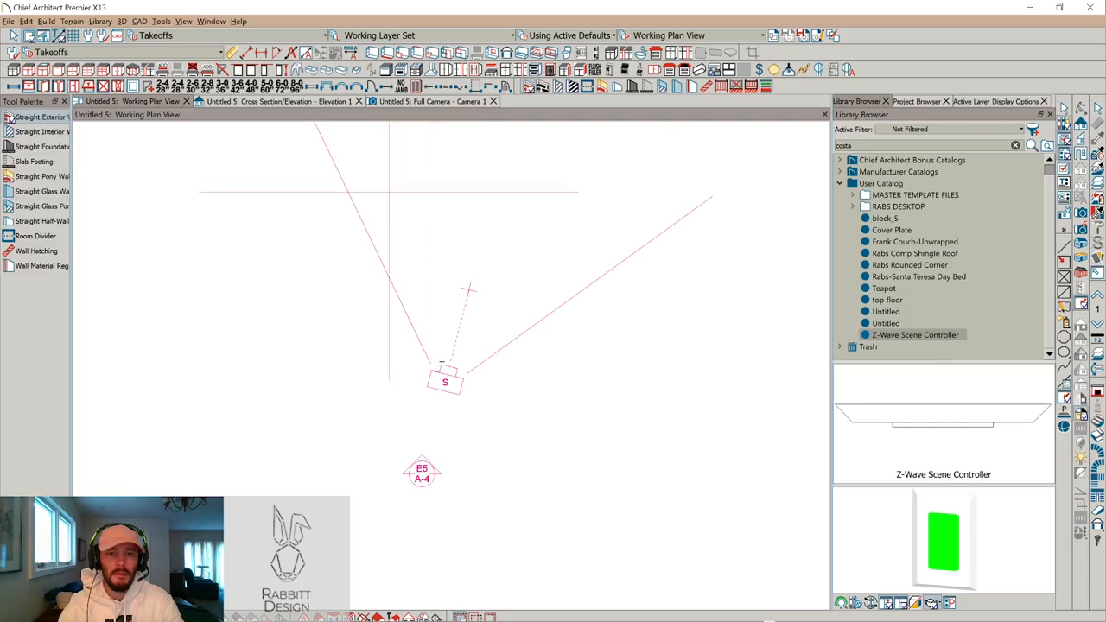
mouse_move(239, 263)
left_mouse_down()
mouse_move(709, 263)
mouse_move(709, 586)
mouse_move(238, 588)
mouse_move(240, 263)
left_mouse_up()
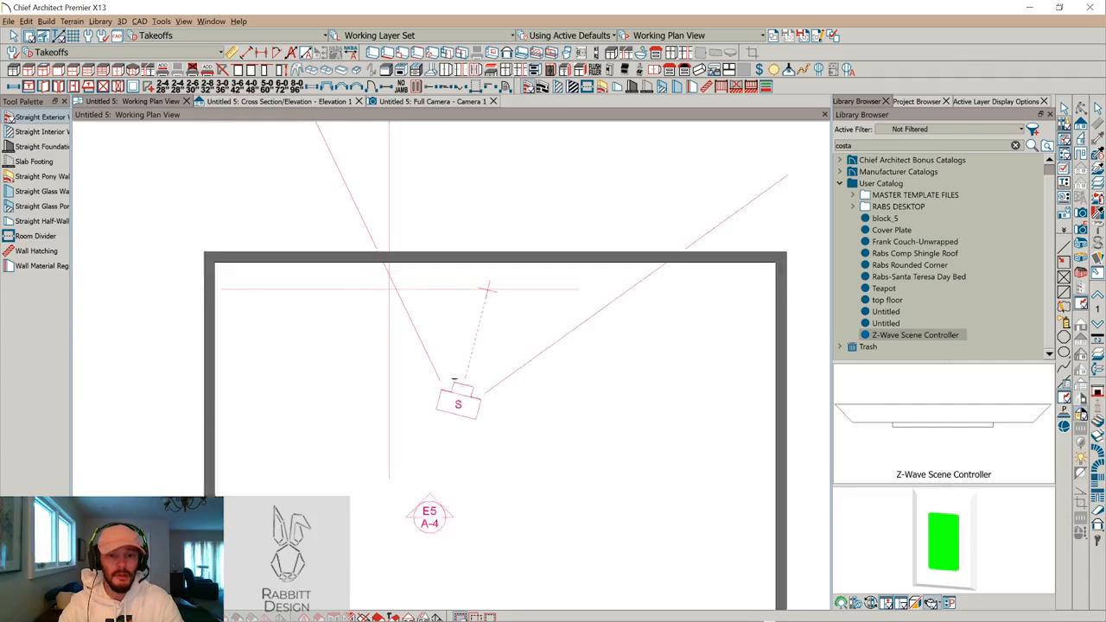
Move the scene controller from beside the camera onto the inner face of the room's upper wall
scroll(390, 289, "up", 2)
scroll(526, 285, "up", 1)
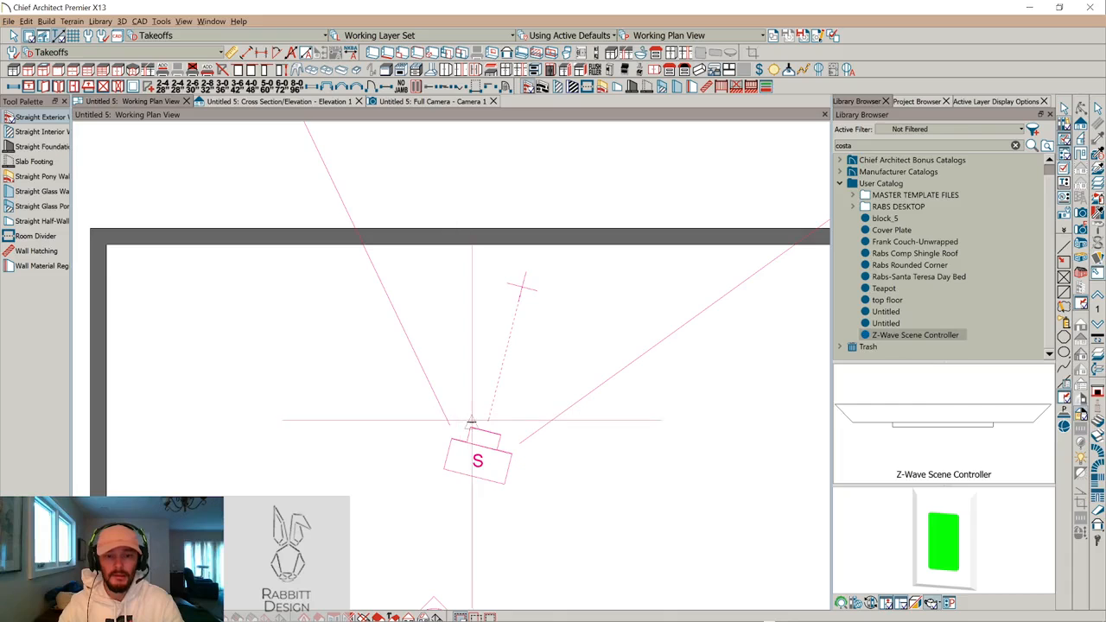
key("space")
left_click(463, 410)
scroll(462, 409, "up", 1)
scroll(464, 409, "up", 1)
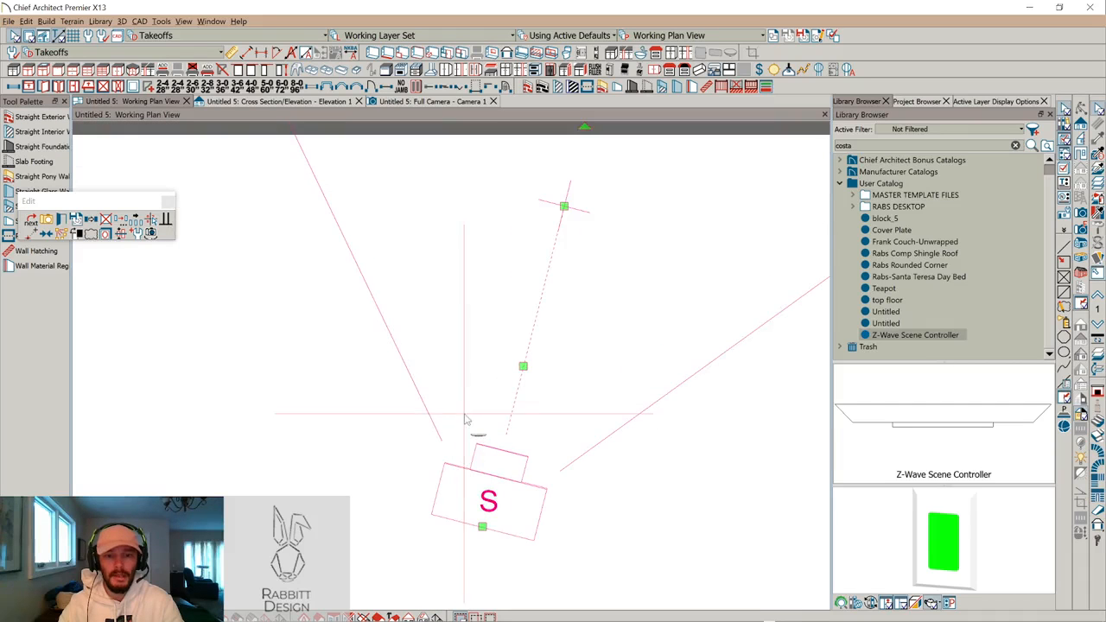
left_click_drag(480, 437, 545, 348)
Place an electrical switch on the outer face of the upper wall near the scene controller and select it
left_click(758, 69)
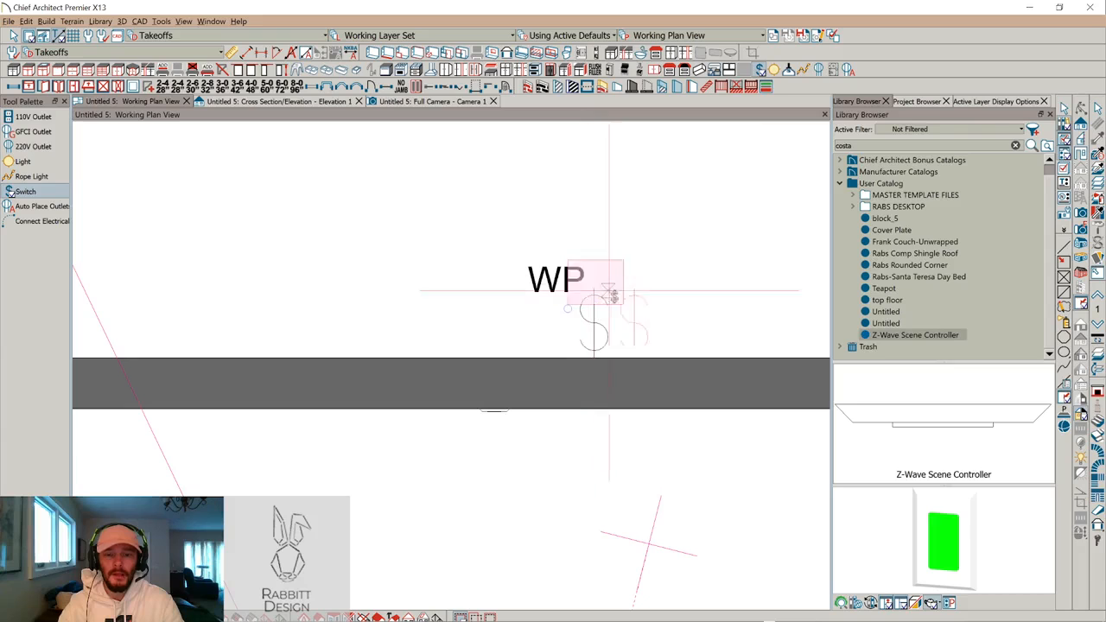
middle_click_drag(629, 290, 485, 299)
key("space")
left_click(454, 330)
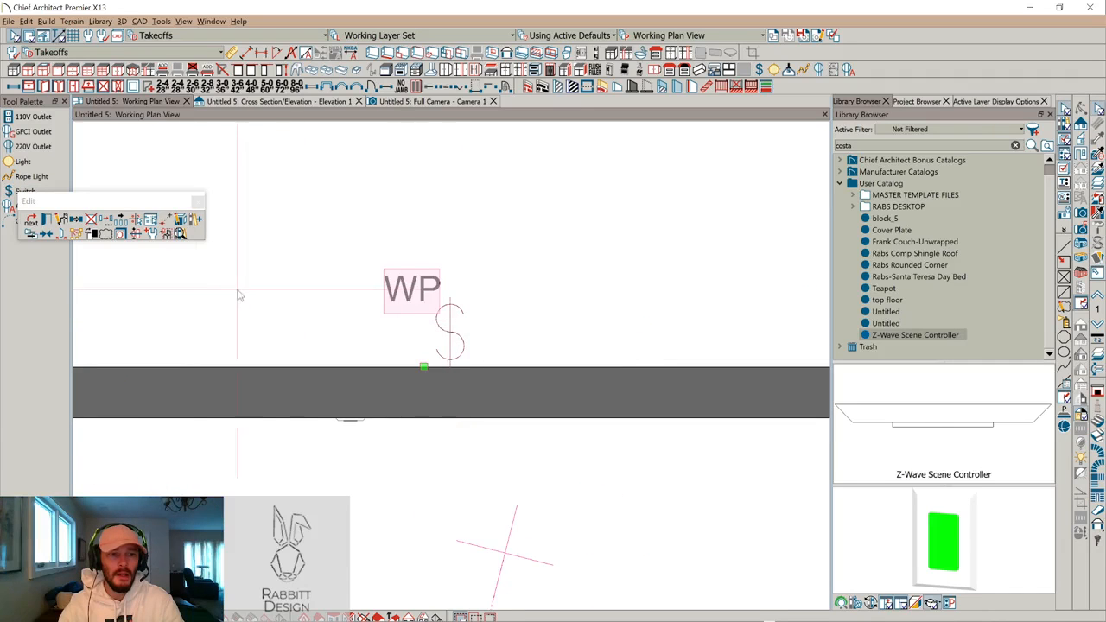
Open the switch's CAD block and copy all of its linework together with the WP text
left_click(178, 227)
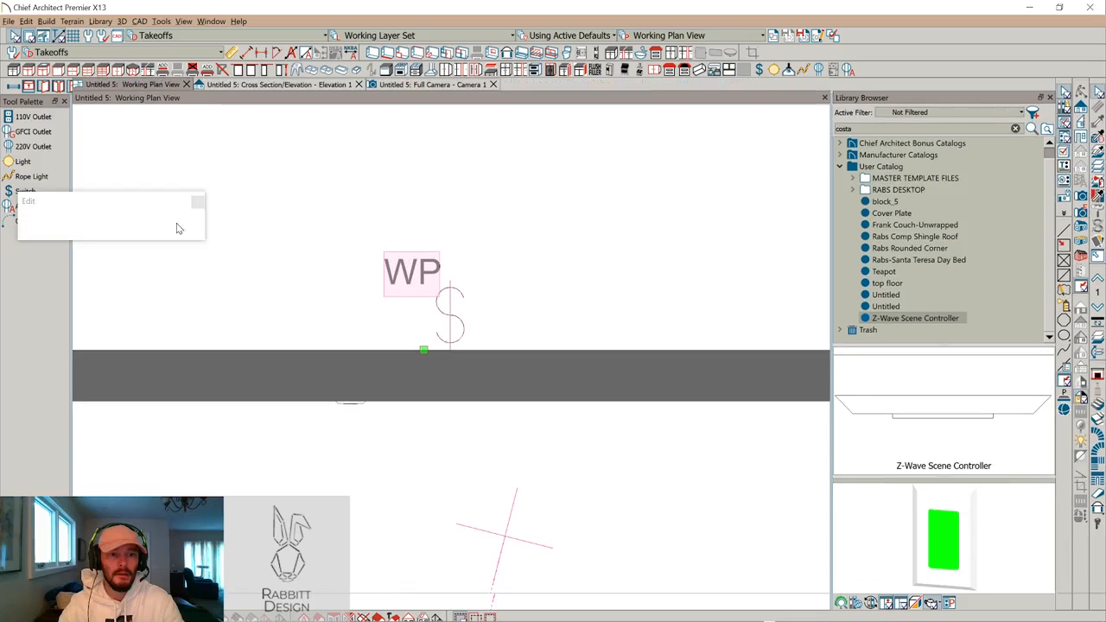
scroll(352, 271, "down", 3)
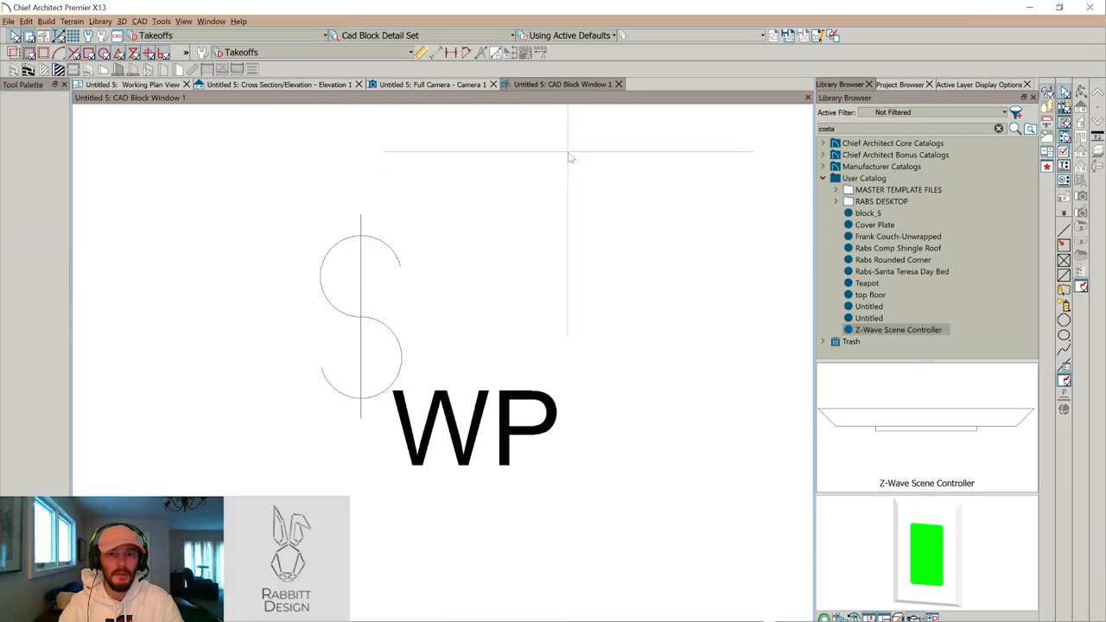
left_click_drag(680, 164, 160, 543)
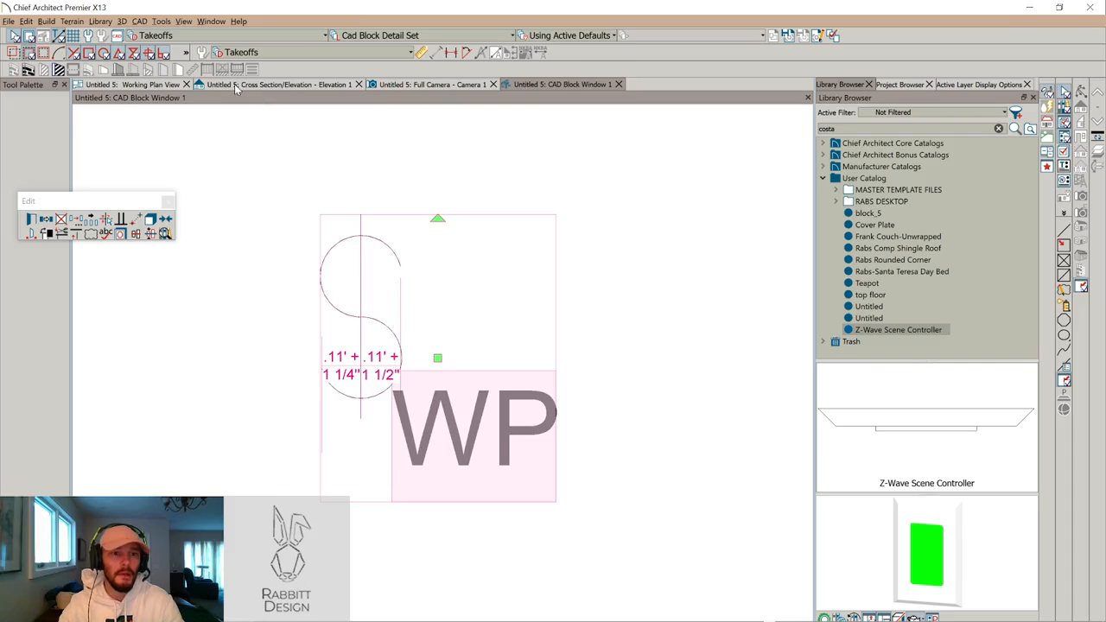
Return to the Working Plan View and open the scene controller's CAD block for editing
left_click(158, 89)
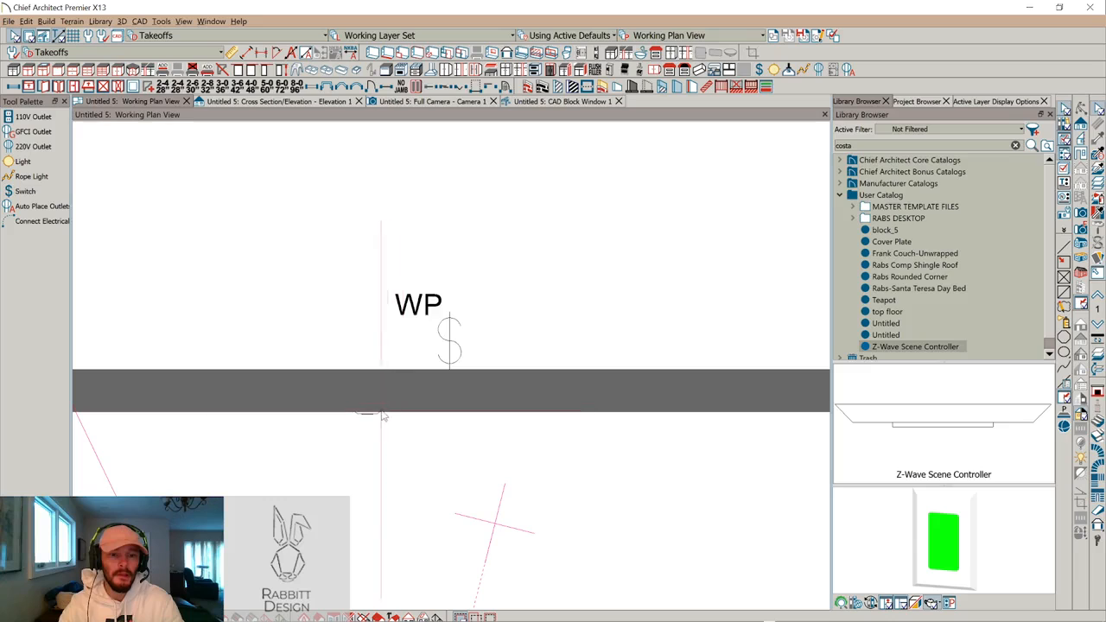
left_click(366, 414)
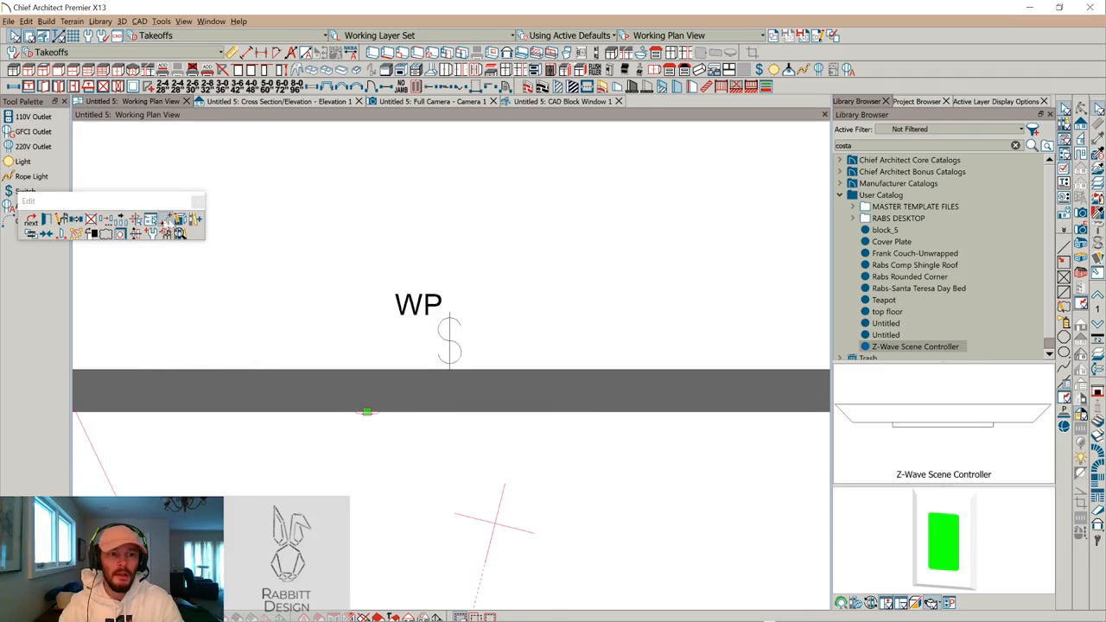
left_click(179, 222)
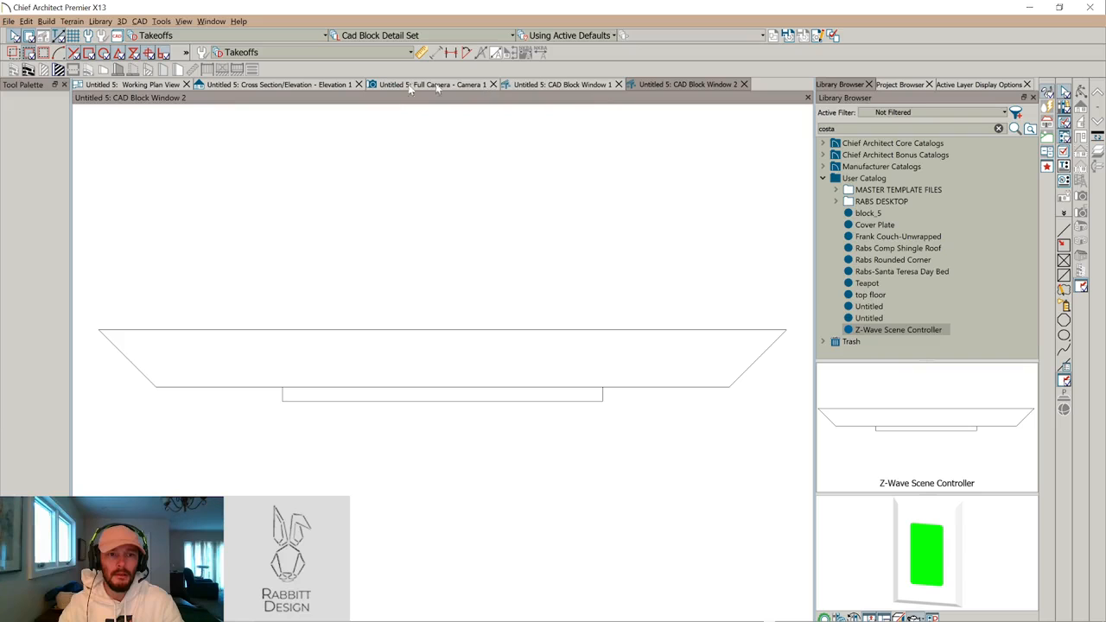
left_click(153, 87)
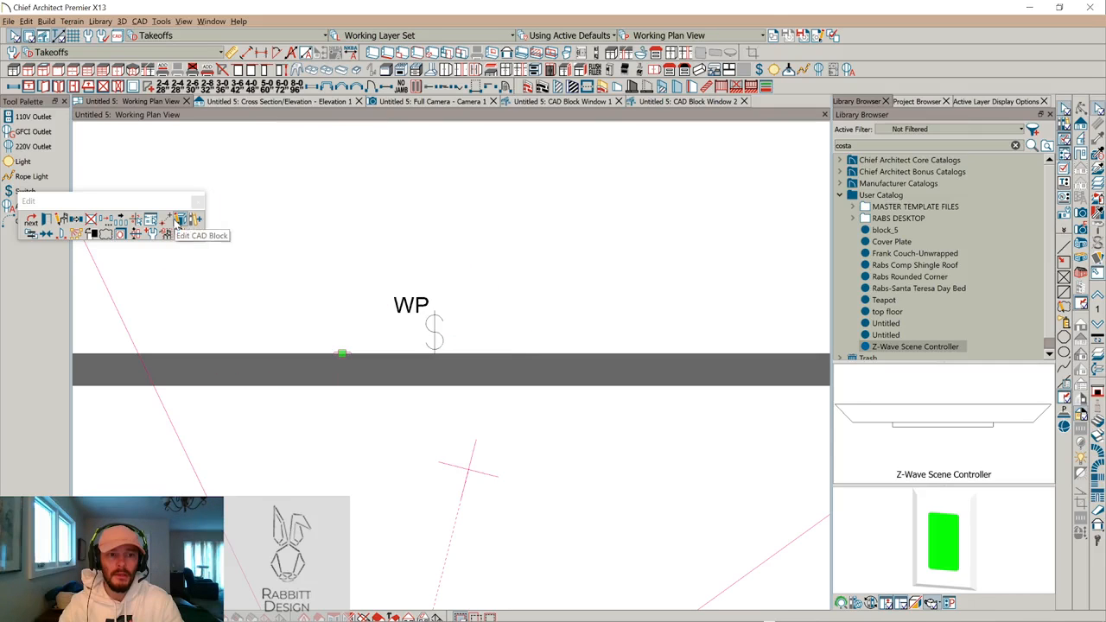
left_click(178, 221)
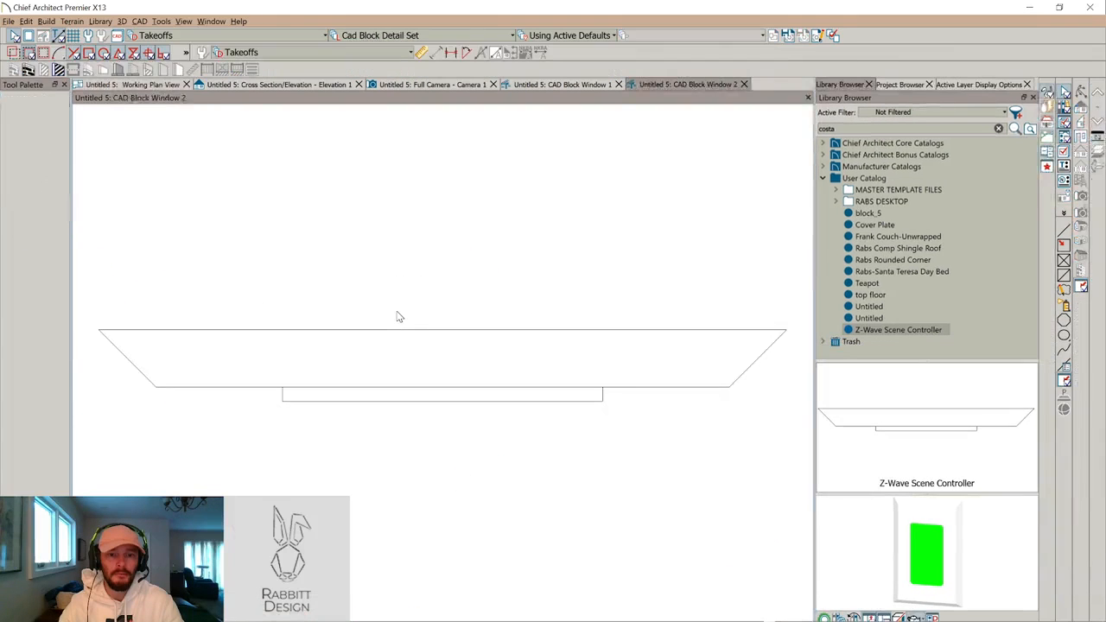
Paste the copied switch symbol and WP text over the plate outline in the scene controller's CAD block
scroll(400, 317, "down", 2)
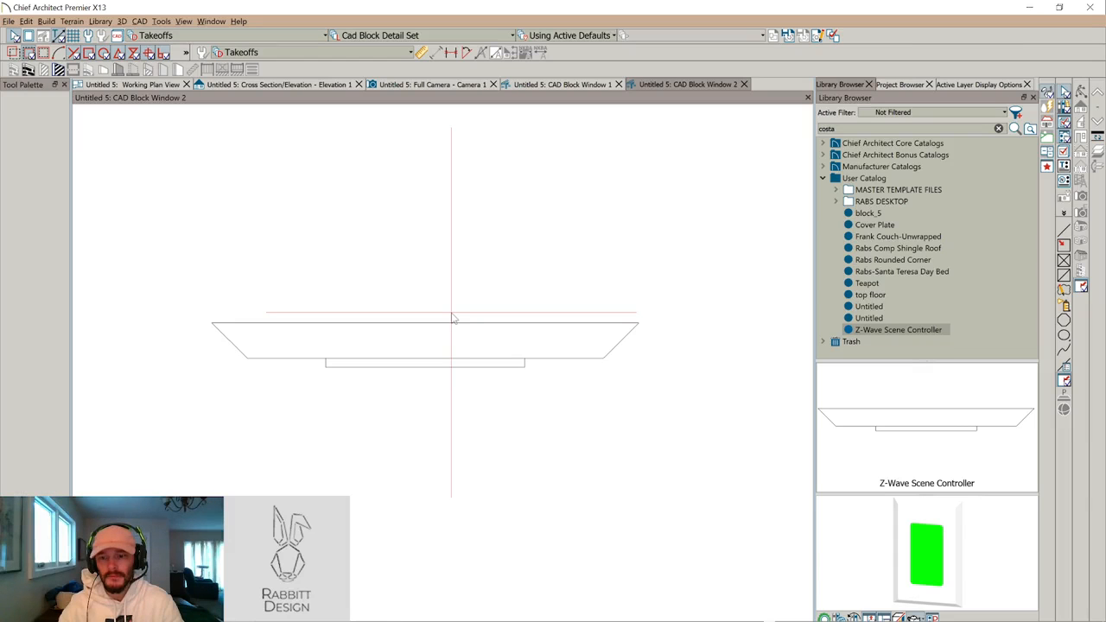
scroll(452, 318, "down", 2)
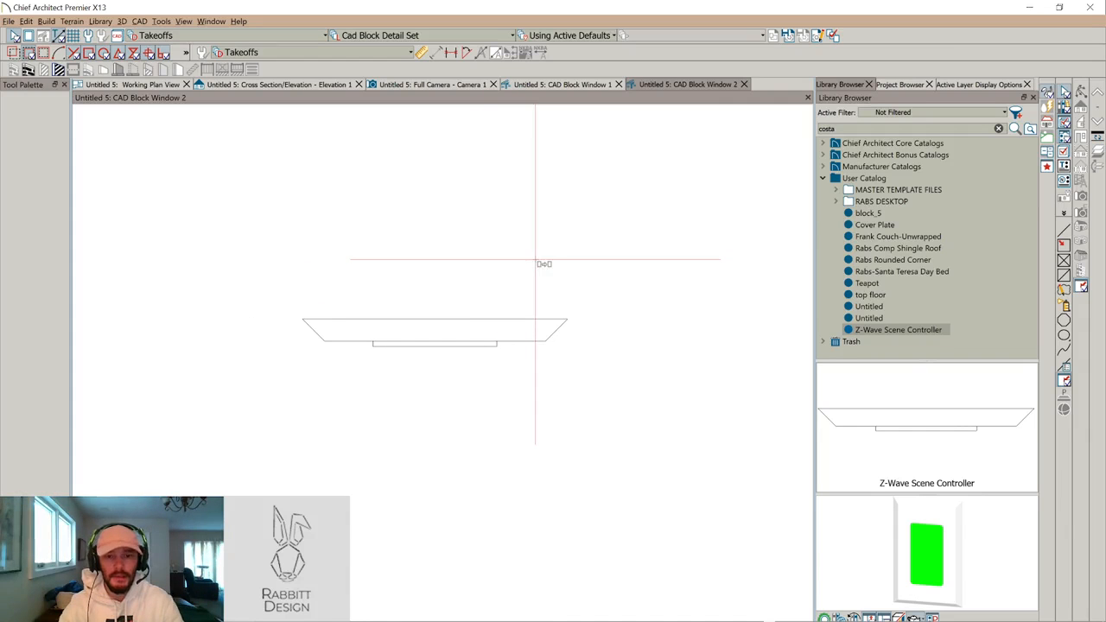
left_click(528, 230)
scroll(527, 230, "down", 5)
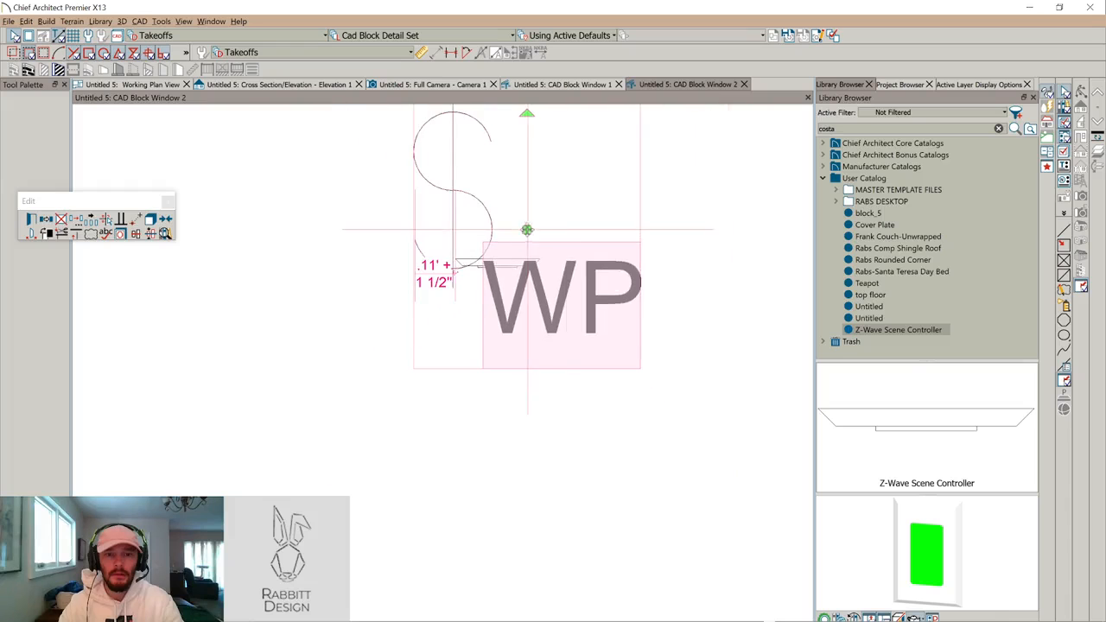
middle_click_drag(669, 314, 640, 381)
scroll(640, 381, "down", 1)
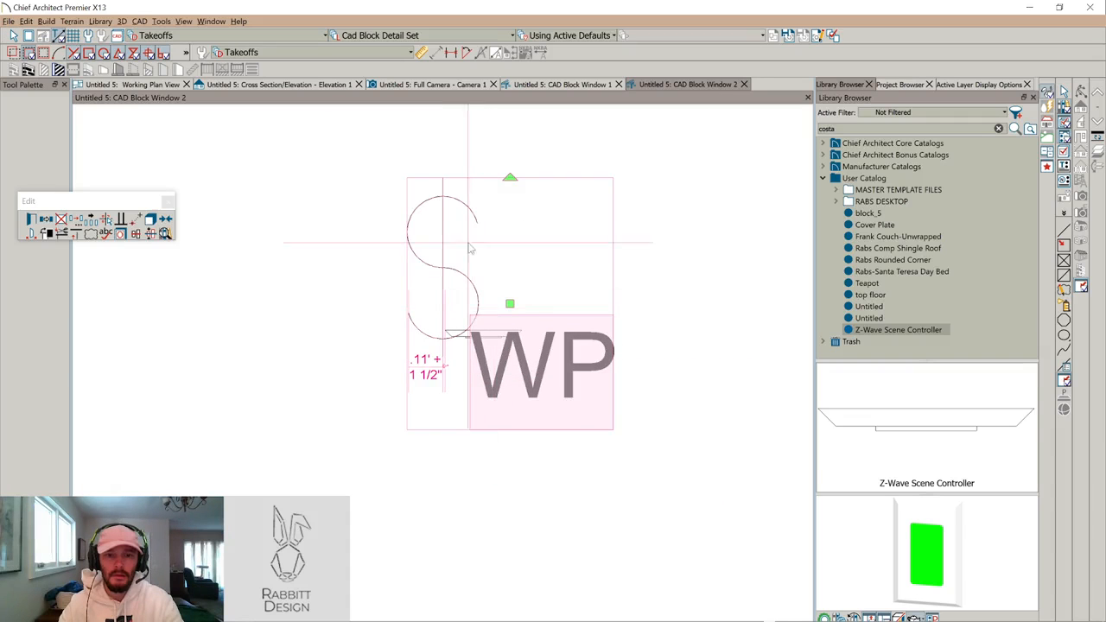
Move the pasted symbol point to point, from the top of its vertical line to the midpoint of the plate's back edge
scroll(469, 249, "up", 2)
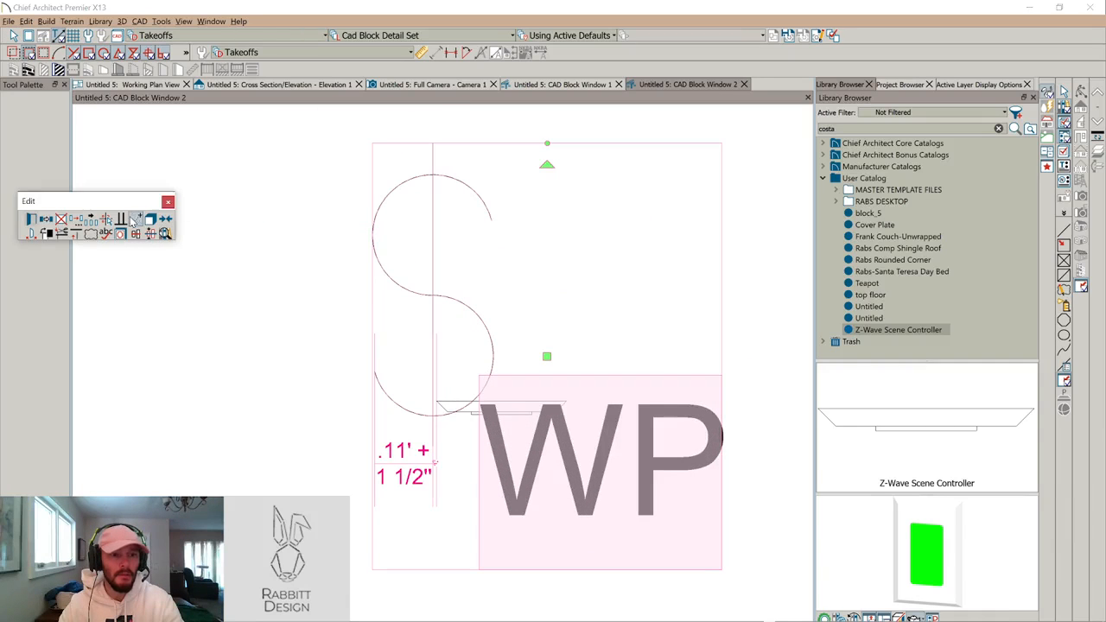
left_click(132, 221)
left_click(434, 139)
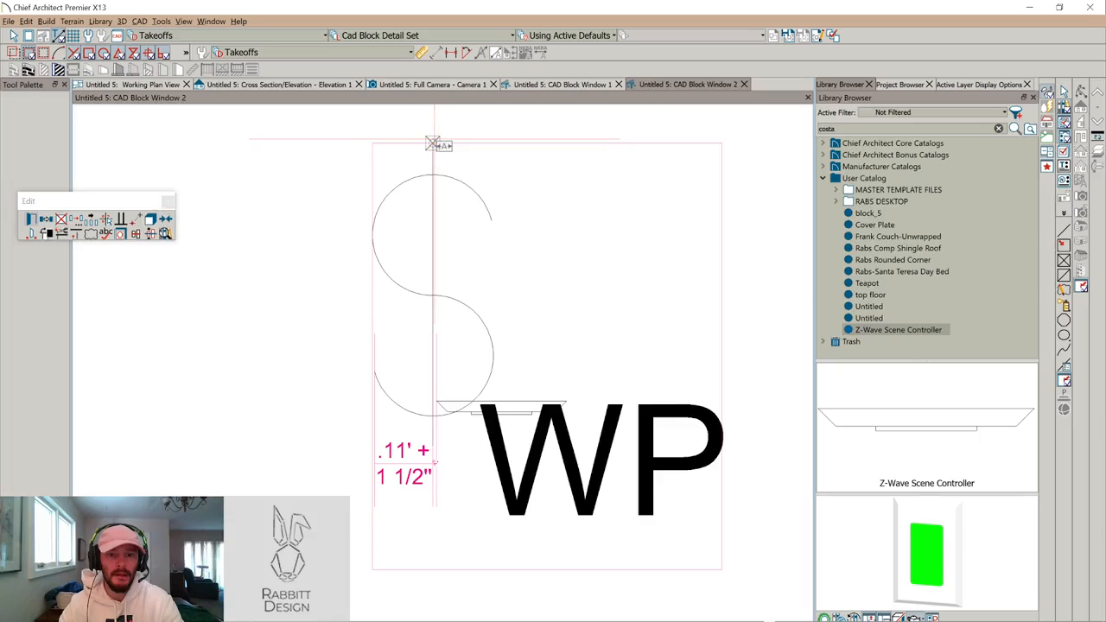
left_click(502, 402)
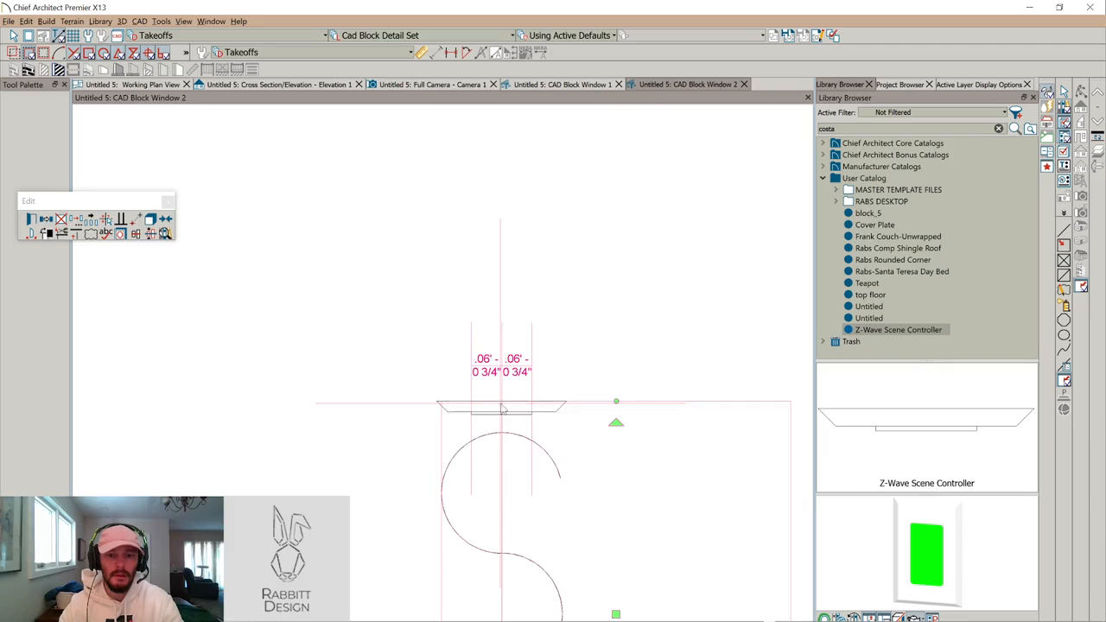
scroll(562, 359, "down", 2)
key("Escape")
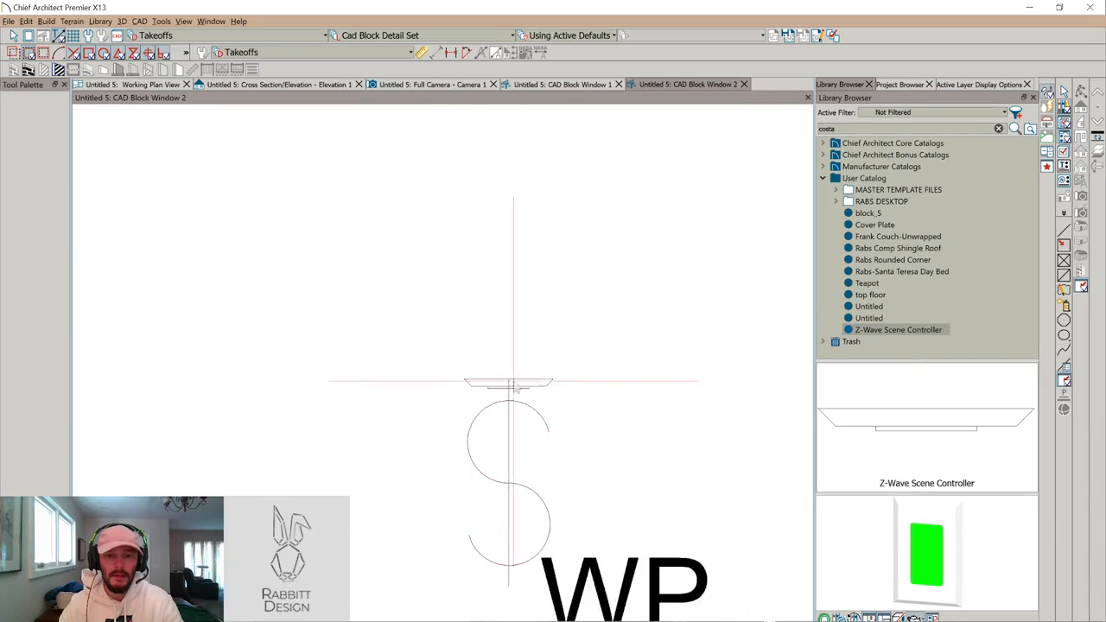
Delete the original cover plate outline from the scene controller's CAD block
left_click_drag(437, 354, 601, 399)
key("Delete")
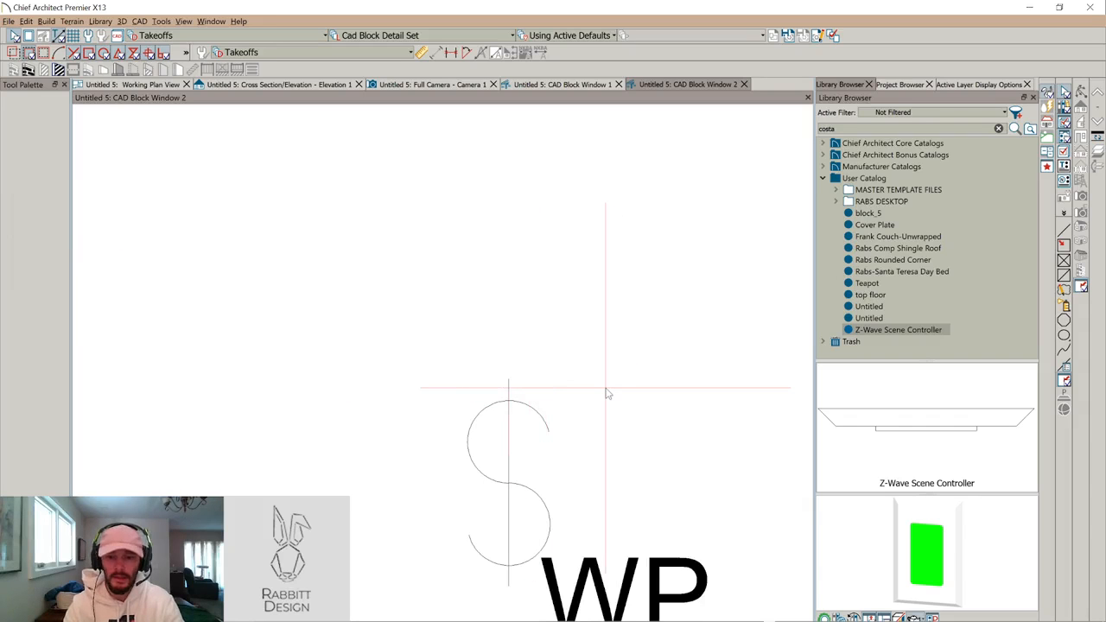
Change the symbol's WP text to ZC
mouse_move(606, 393)
middle_mouse_down()
mouse_move(576, 320)
mouse_move(479, 249)
middle_mouse_up()
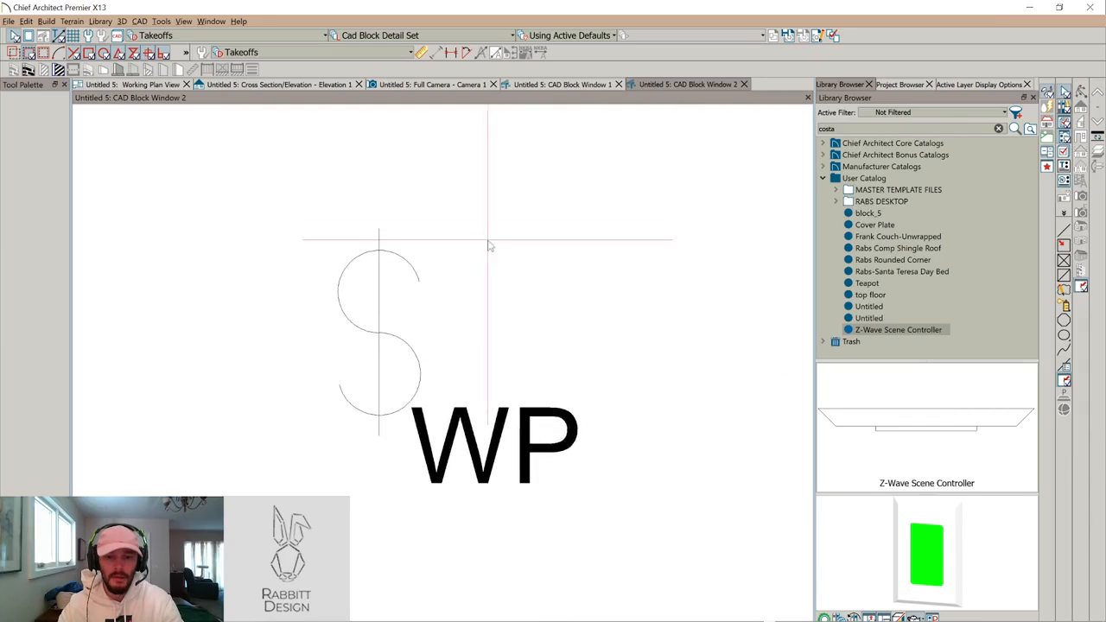
left_click(507, 472)
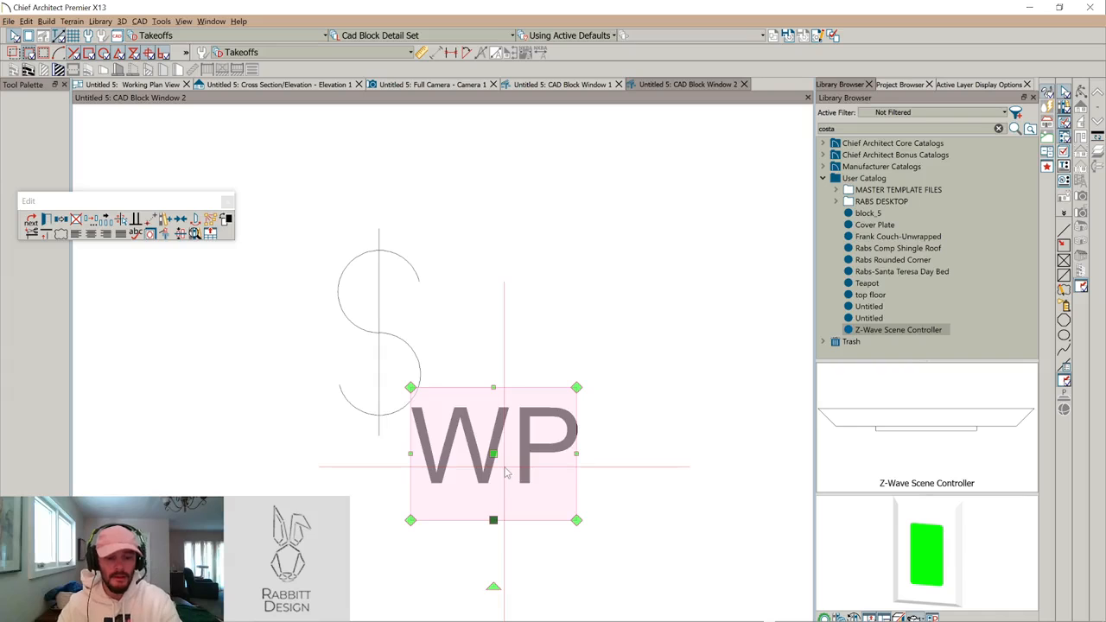
double_click(507, 472)
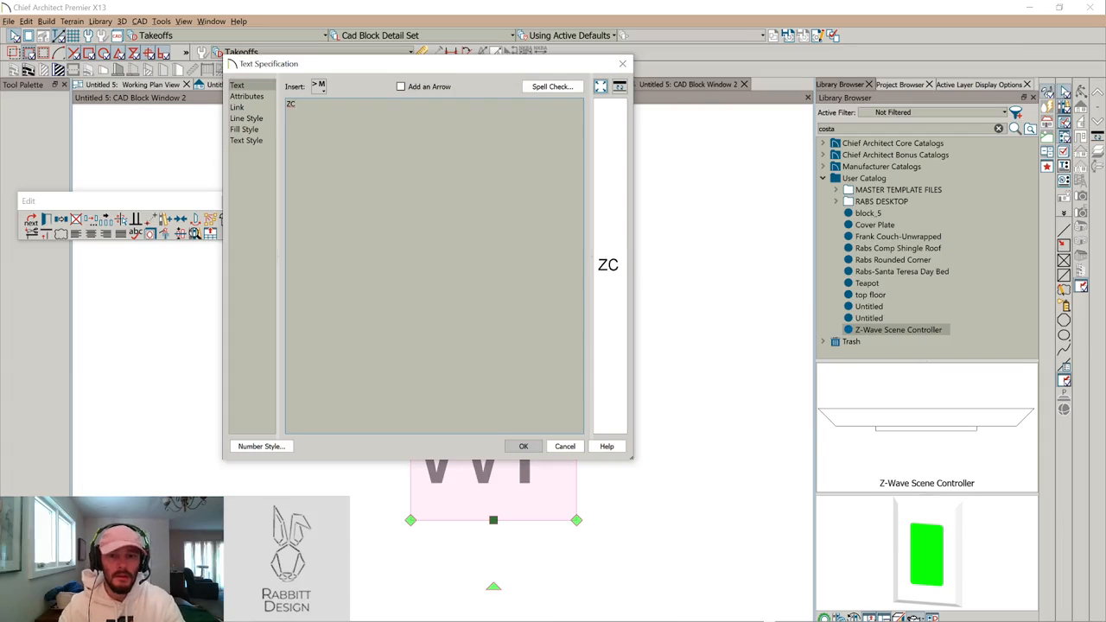
left_click(525, 446)
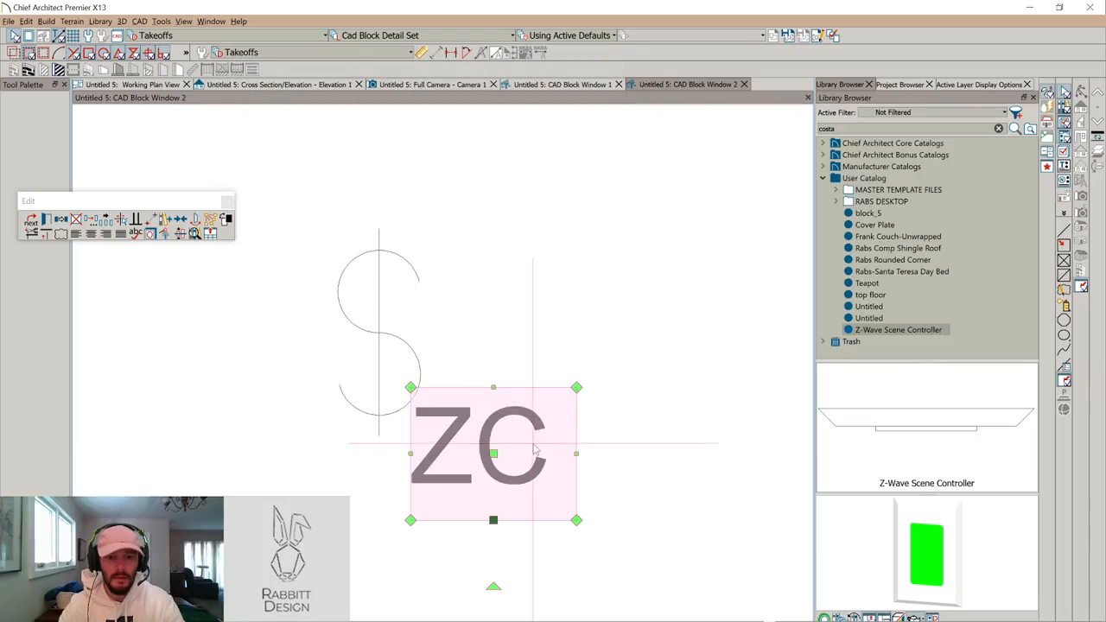
middle_click_drag(573, 366, 627, 336)
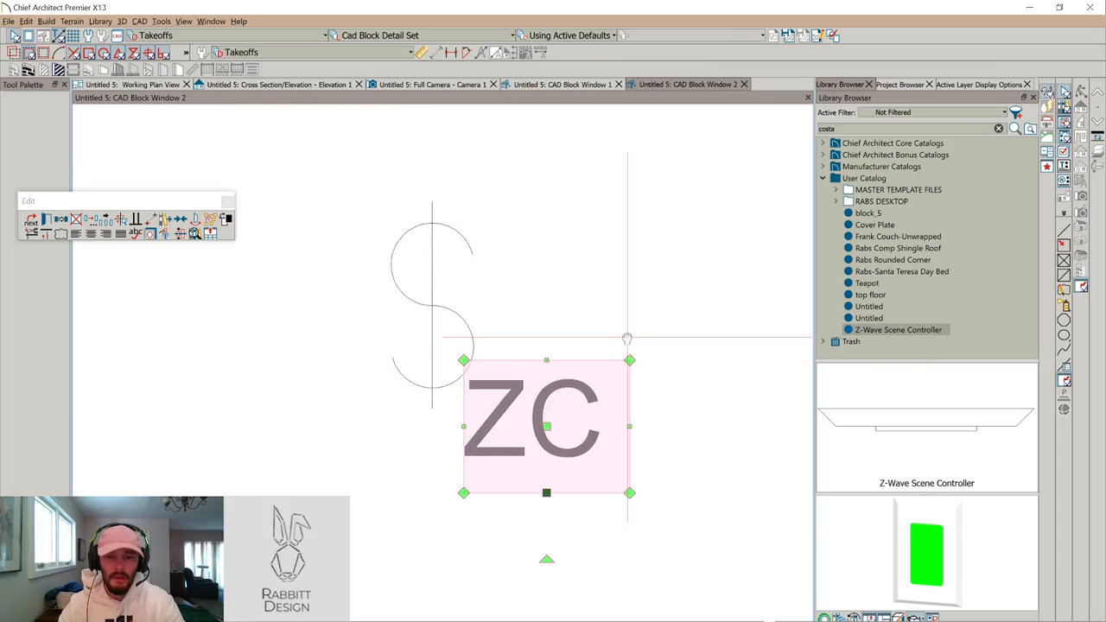
Try setting the ZC text box's width to 4.5 inches in the text attributes
double_click(602, 418)
left_click(246, 96)
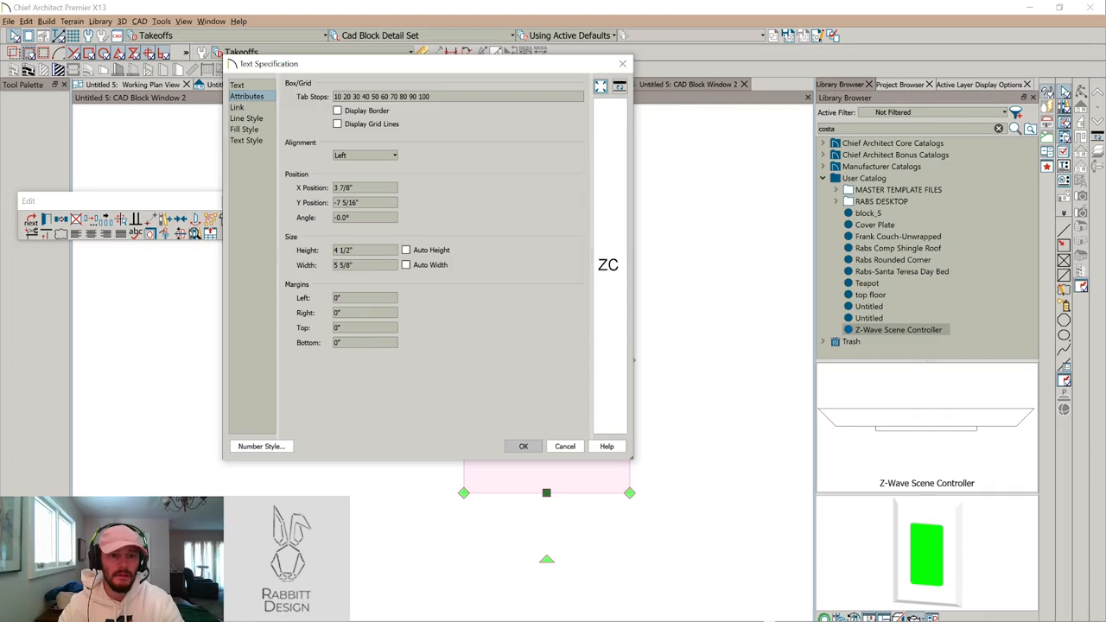
left_click(243, 121)
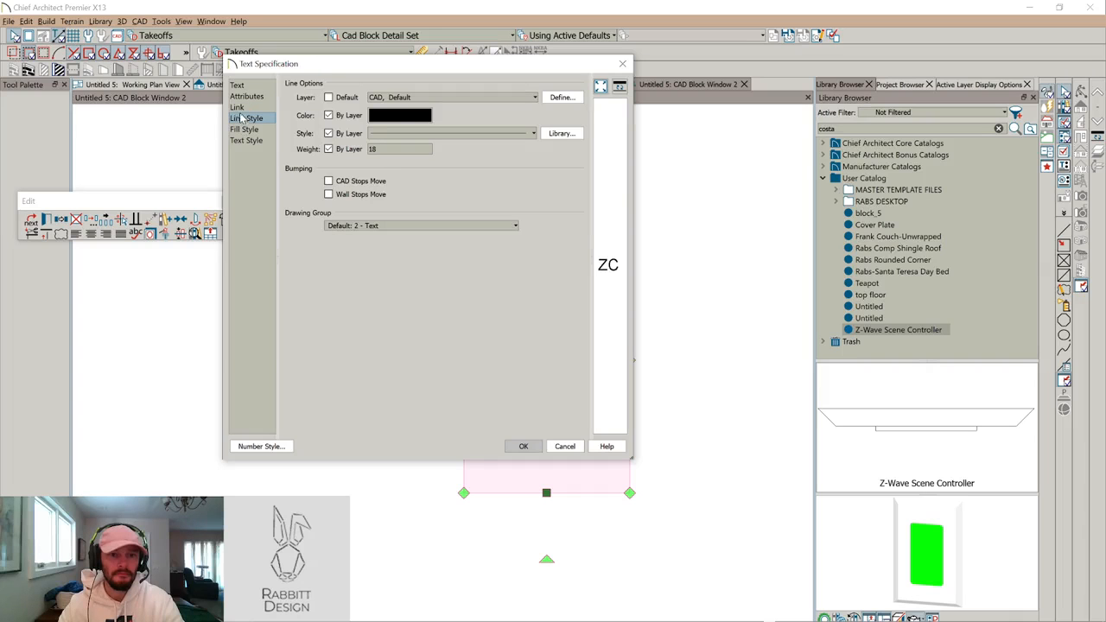
left_click(246, 97)
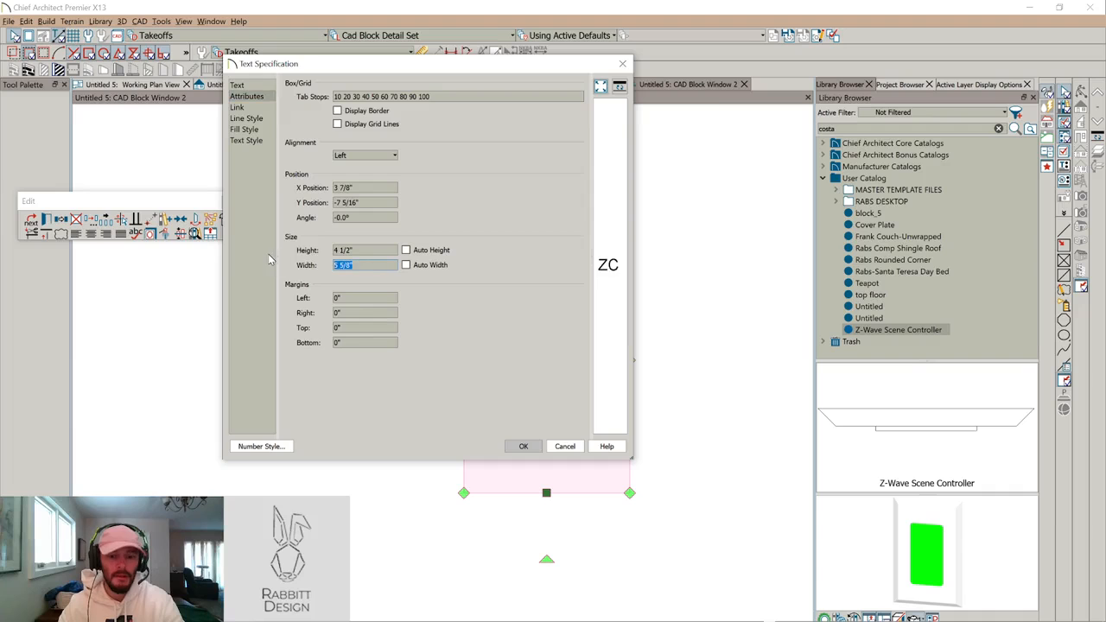
type("4.5")
key("Return")
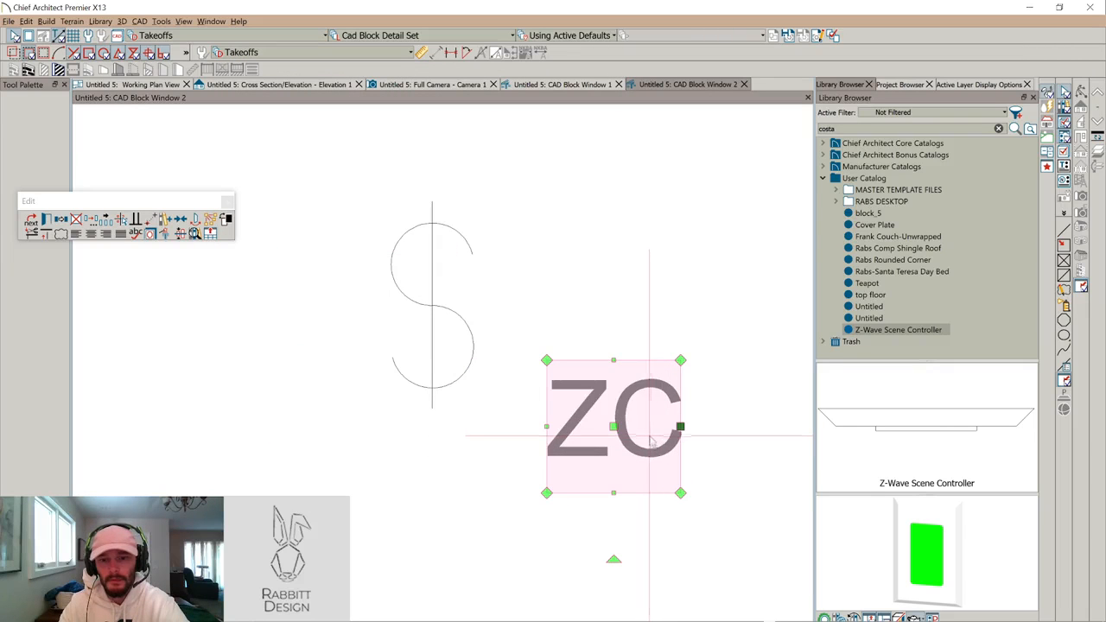
left_click_drag(648, 437, 568, 422)
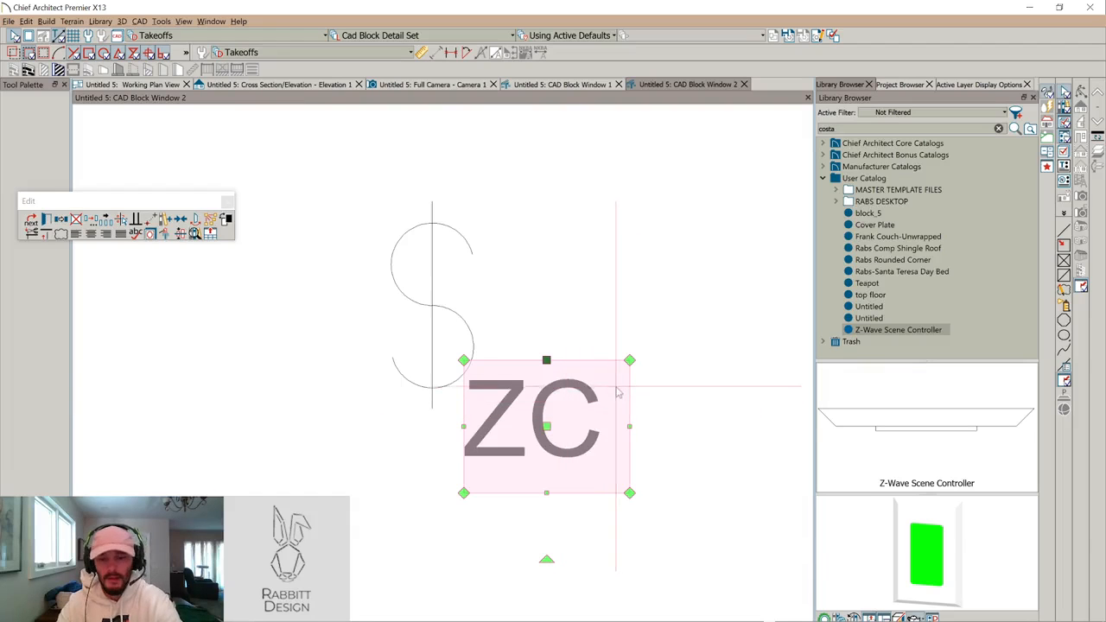
Draw a vertical line about 1 7/8" long up from the ZC text box's corner and mirror a copy about the switch symbol's vertical line
key("space")
left_click_drag(631, 359, 631, 305)
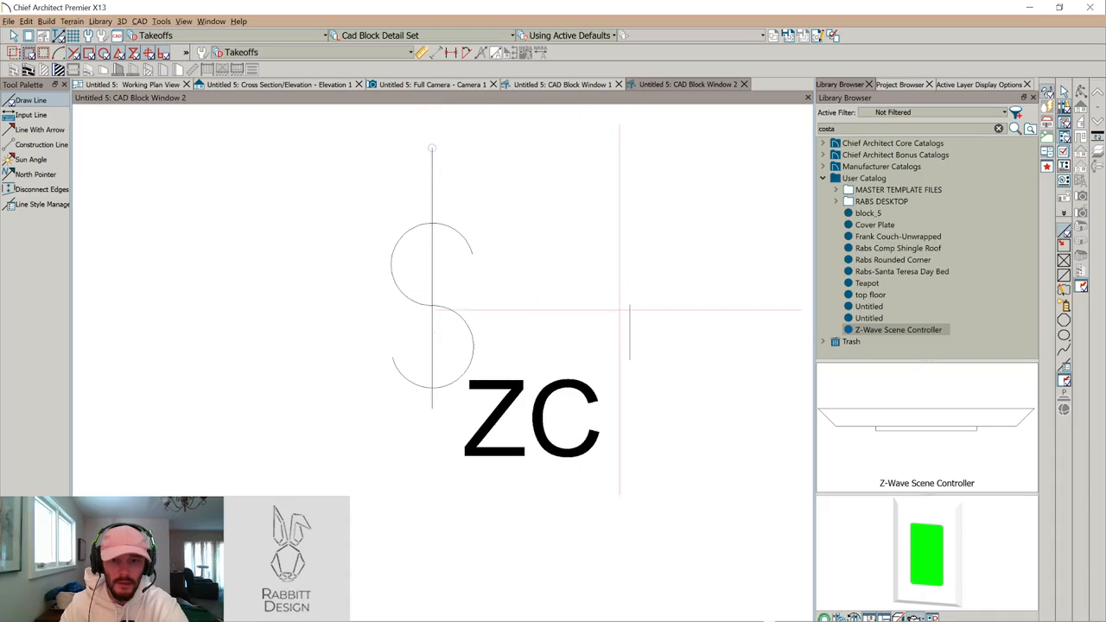
left_click(629, 332)
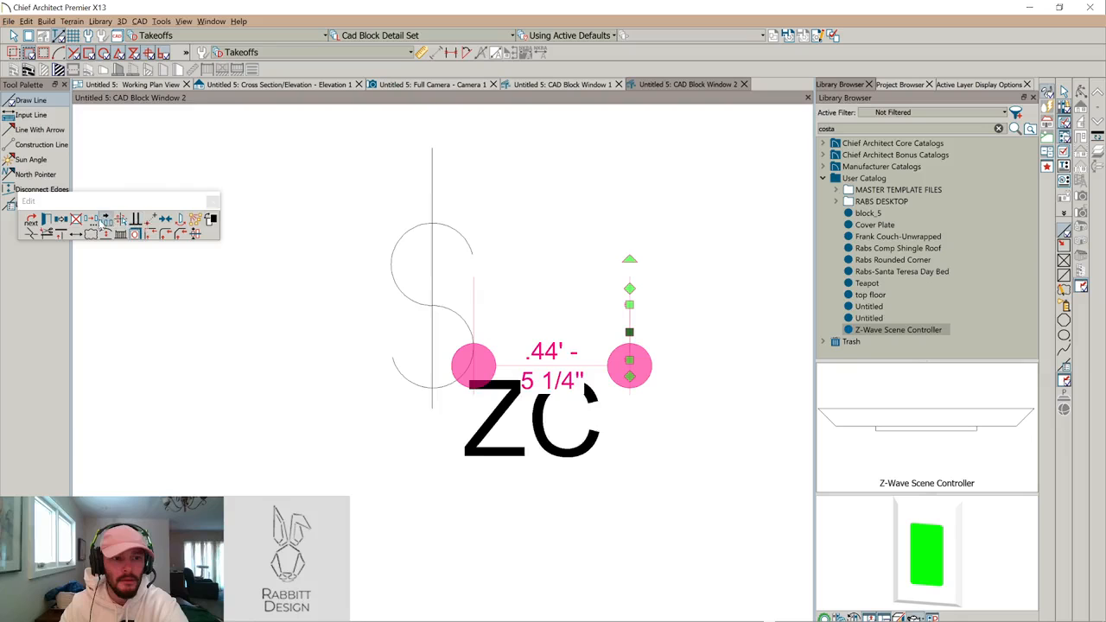
left_click(61, 221)
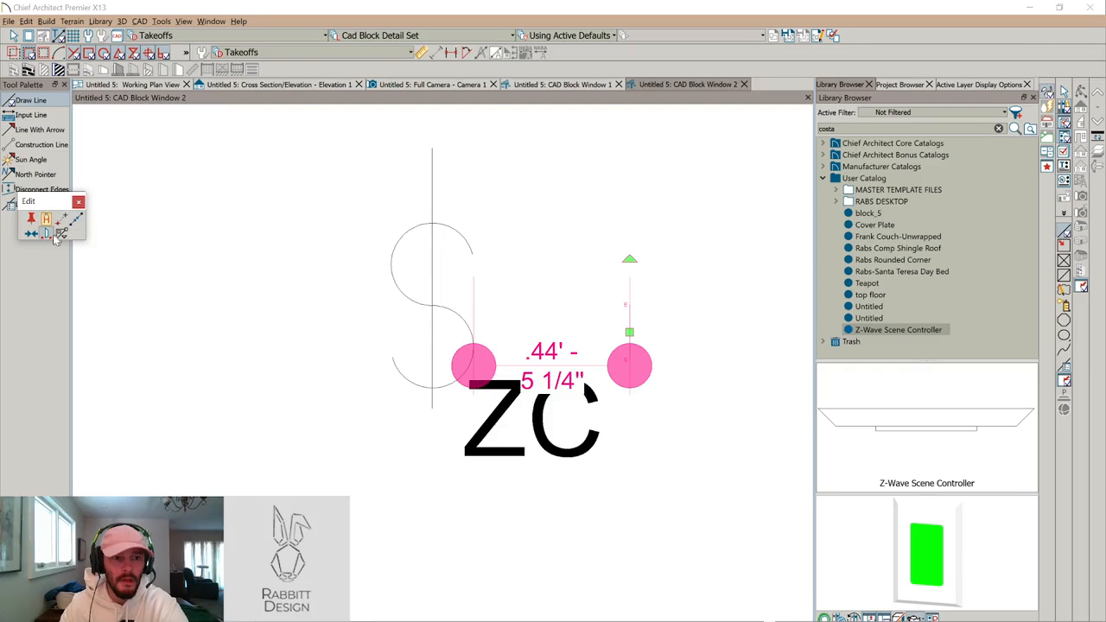
left_click(432, 174)
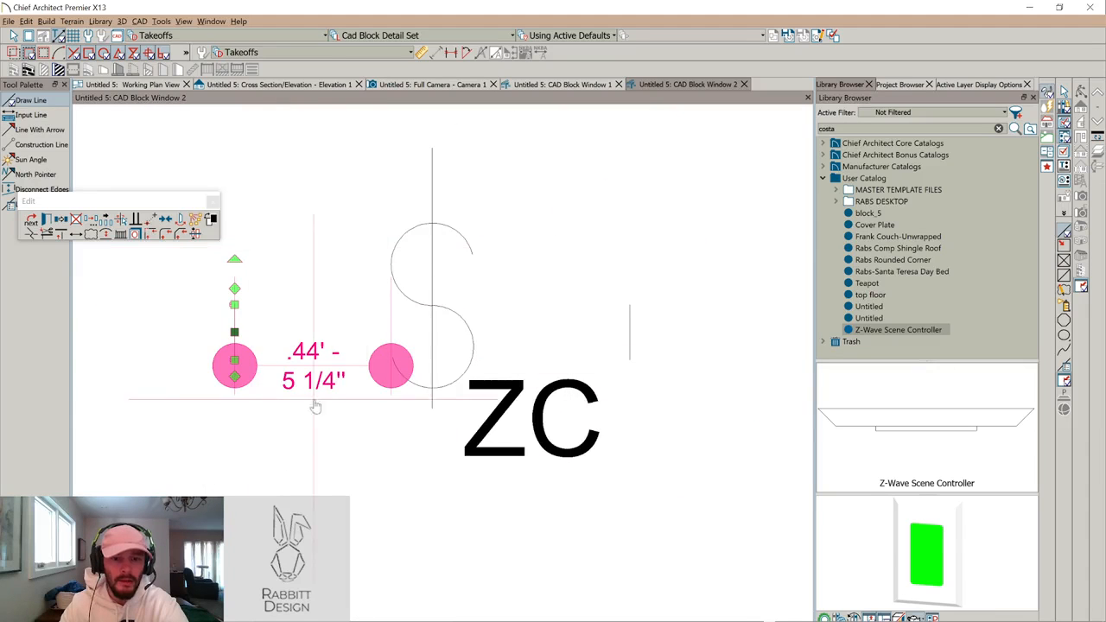
Shorten the mirrored line to a tiny fraction of an inch, keeping its start point locked
scroll(415, 410, "down", 1)
middle_click_drag(415, 411, 432, 405)
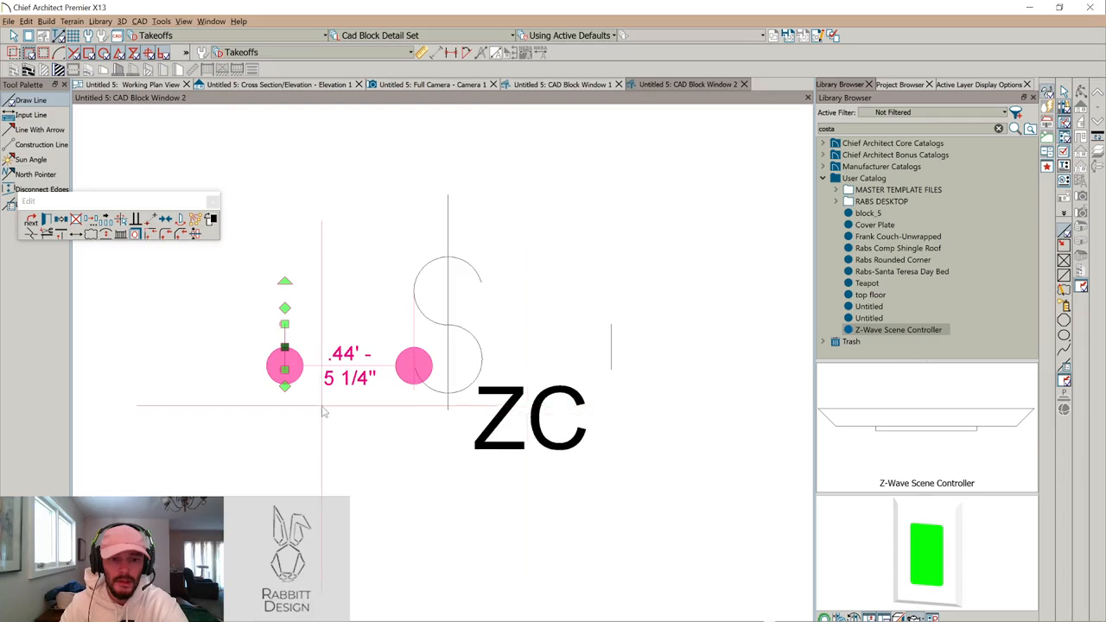
key("ctrl+e")
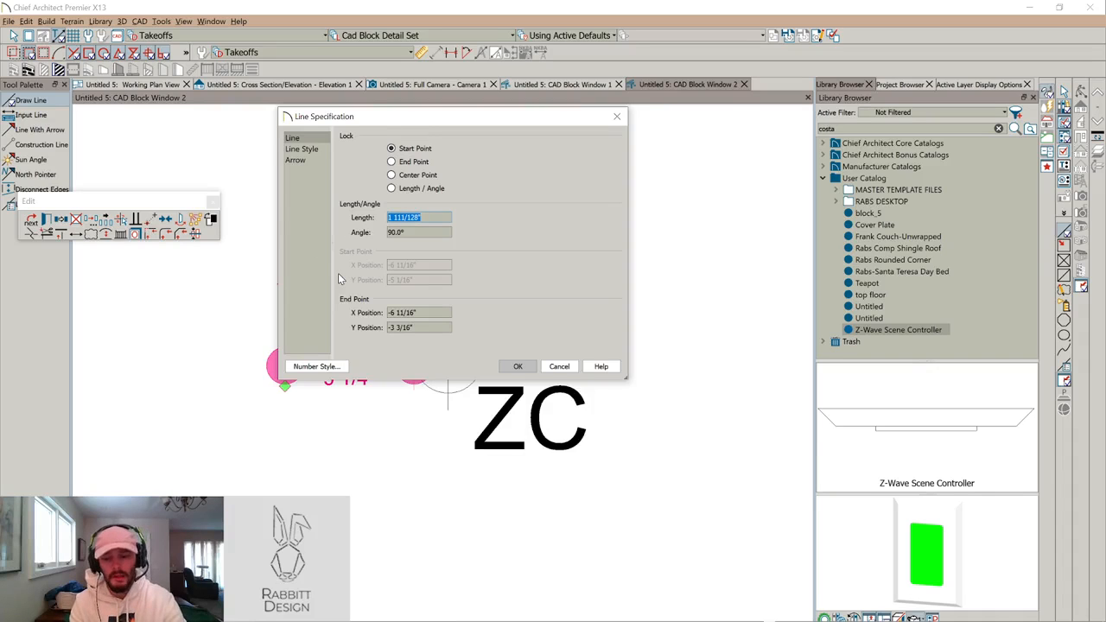
type("1 7/8")
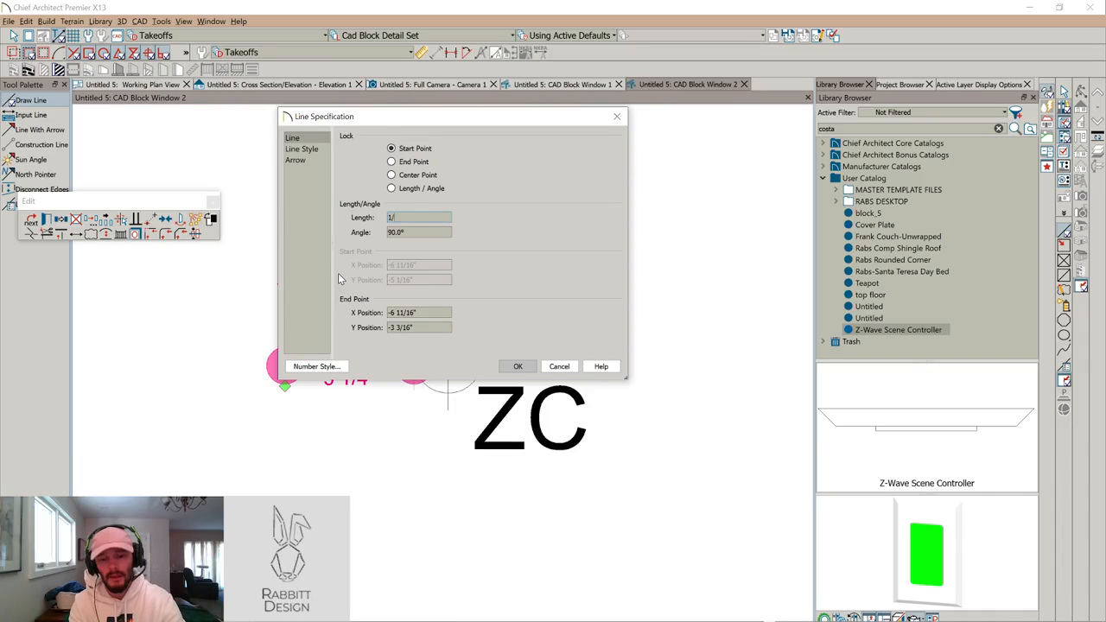
key("Return")
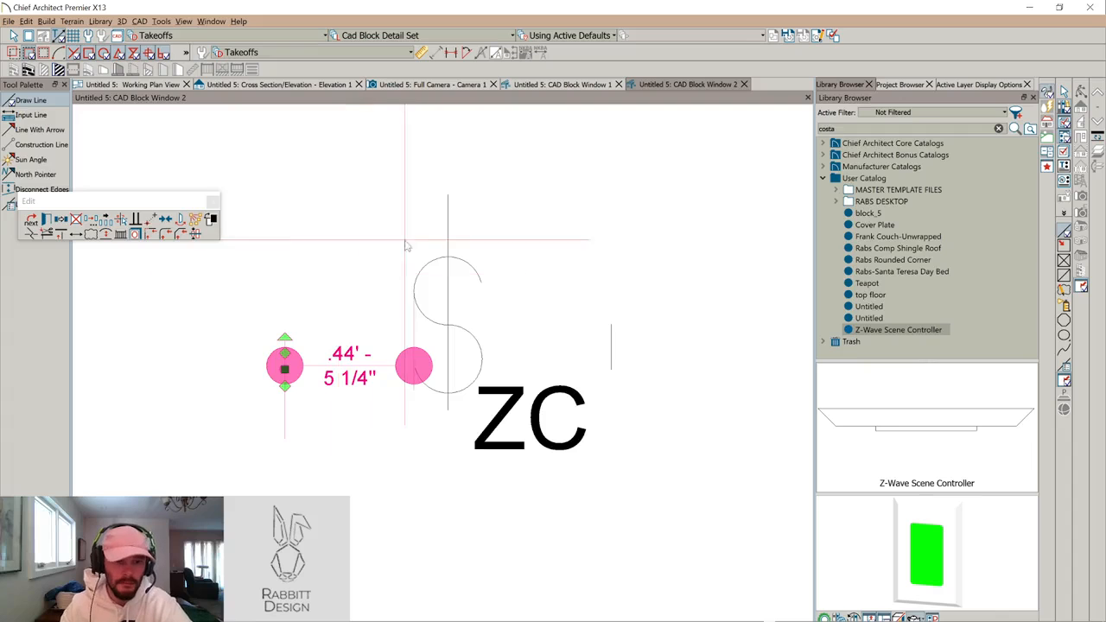
Delete the original short vertical line on the ZC text's side of the switch symbol
left_click(664, 248)
mouse_move(652, 291)
left_mouse_down()
mouse_move(573, 376)
mouse_move(587, 367)
left_mouse_up()
key("Escape")
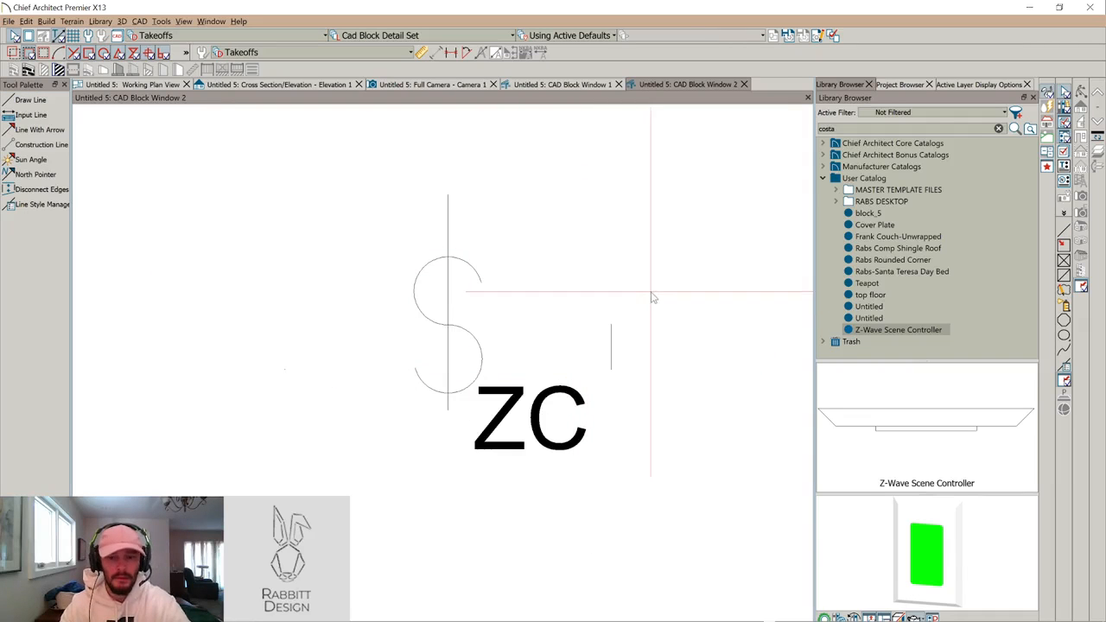
left_click_drag(649, 296, 581, 397)
key("Delete")
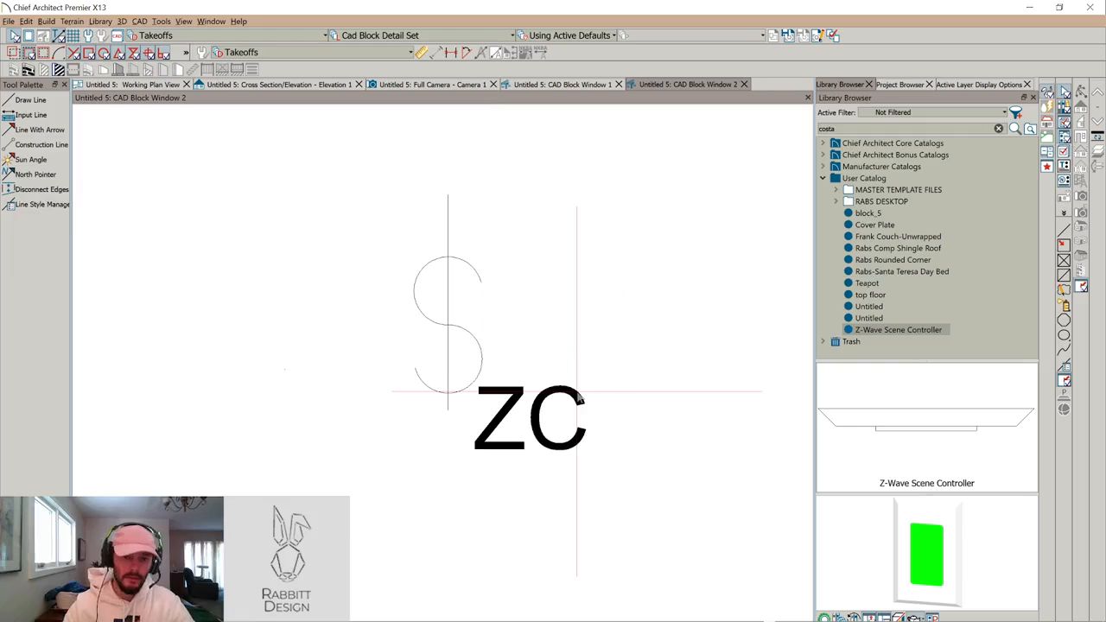
Close the scene controller's CAD block and save the changes to it, returning to the working plan view
scroll(616, 210, "down", 1)
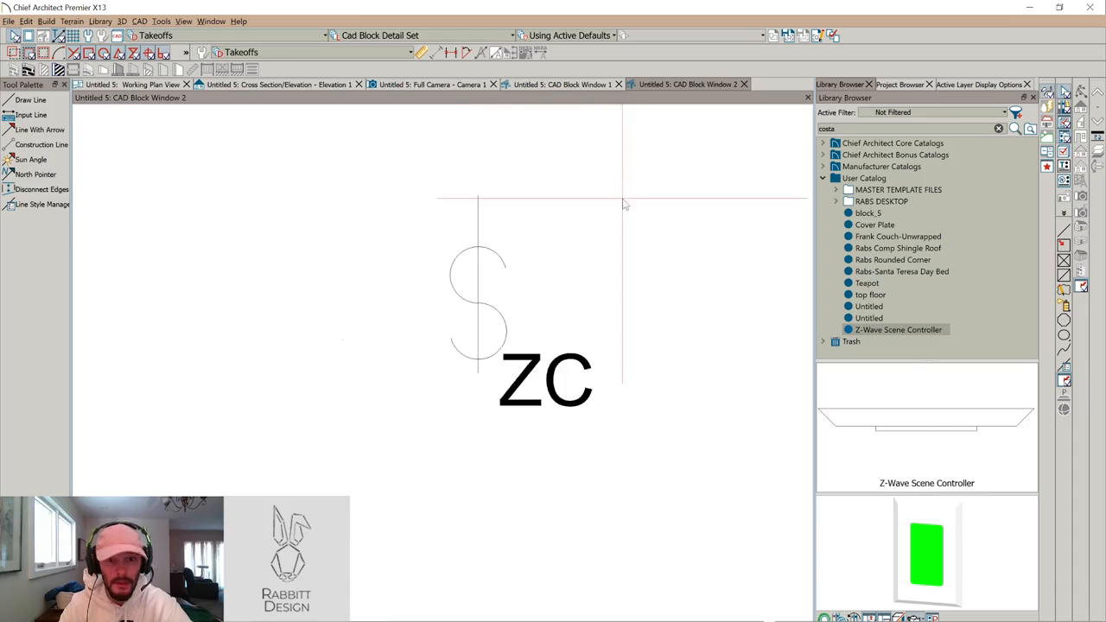
key("ctrl+w")
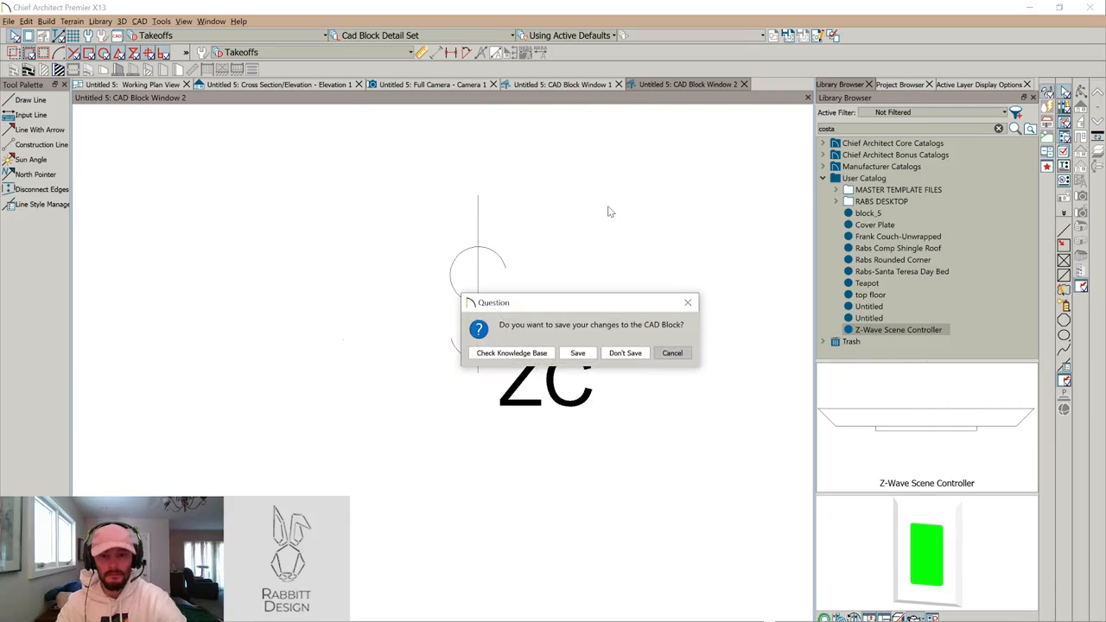
left_click(592, 352)
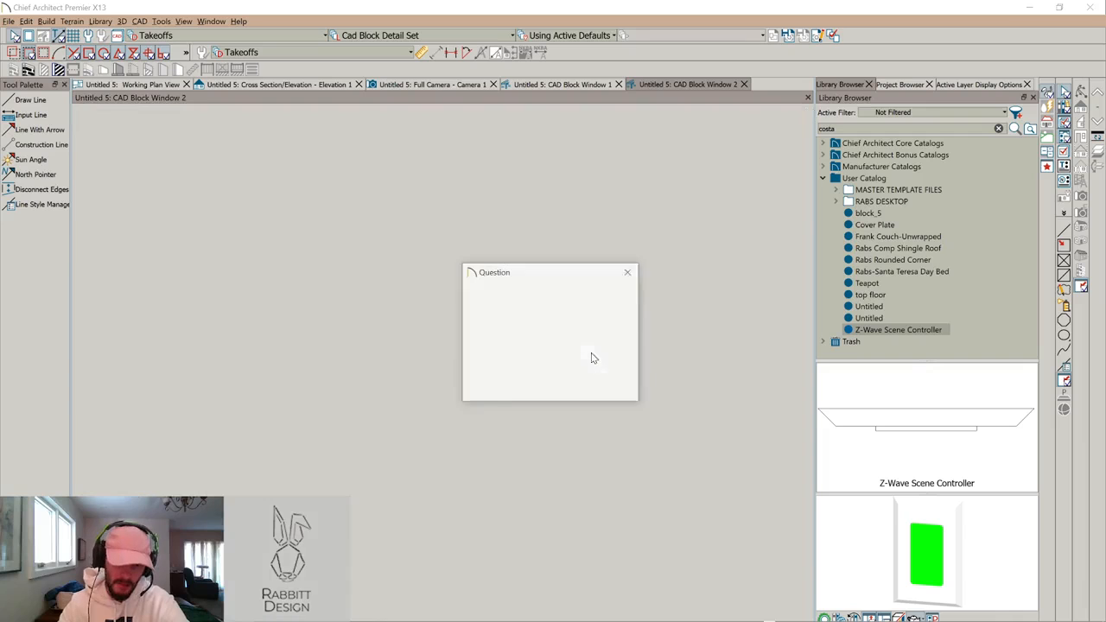
left_click(590, 358)
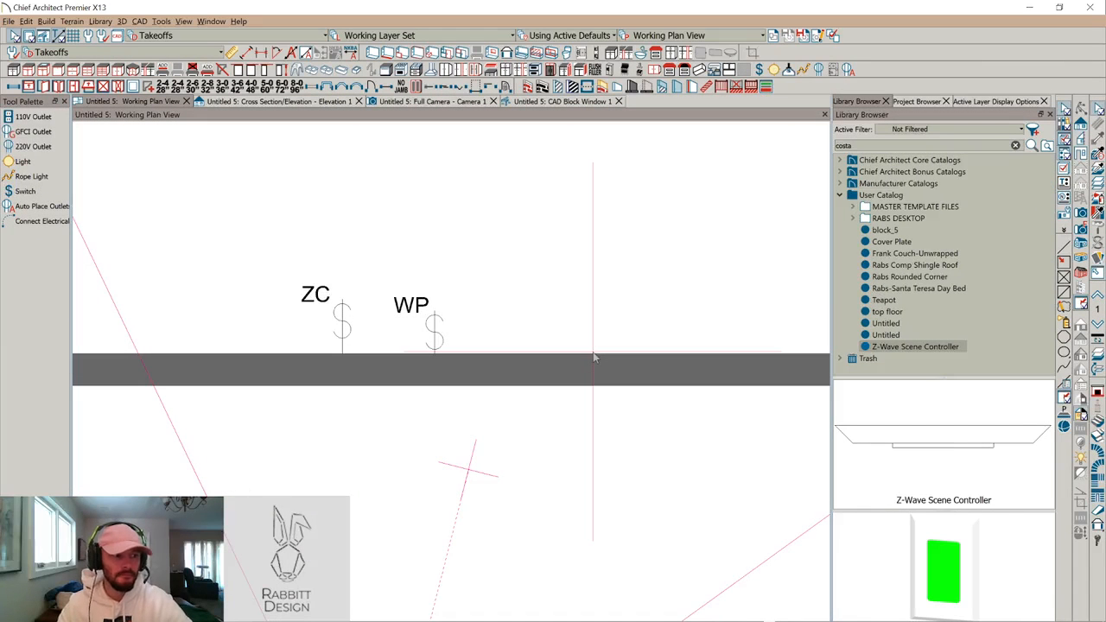
Reopen the scene controller's CAD block and shorten the upper end of the symbol's vertical line to just above the S curve
left_click(350, 328)
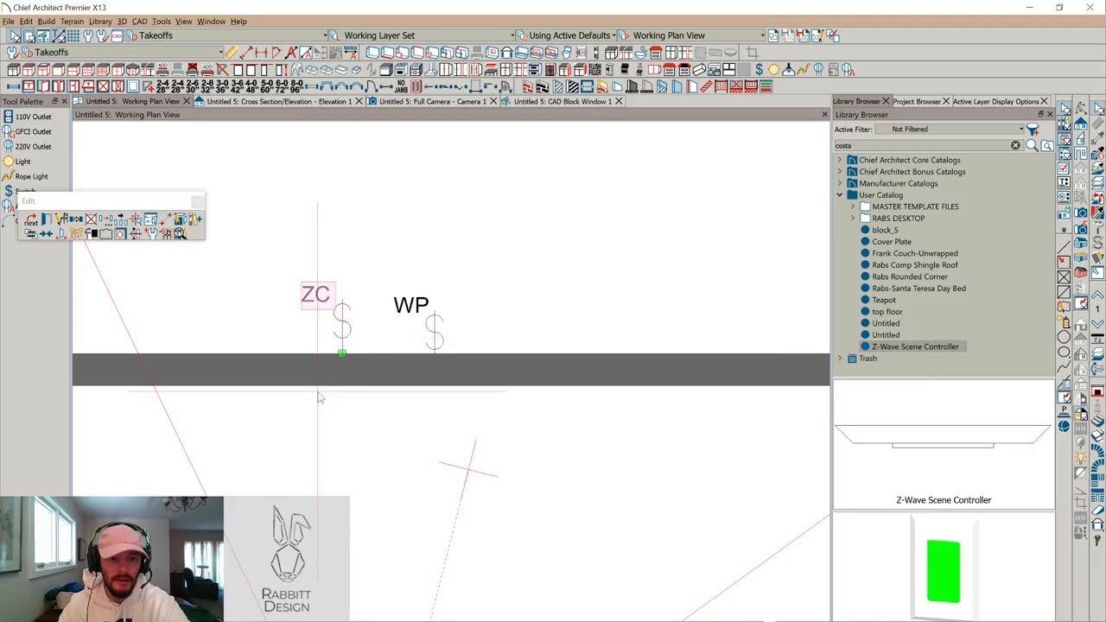
left_click(181, 234)
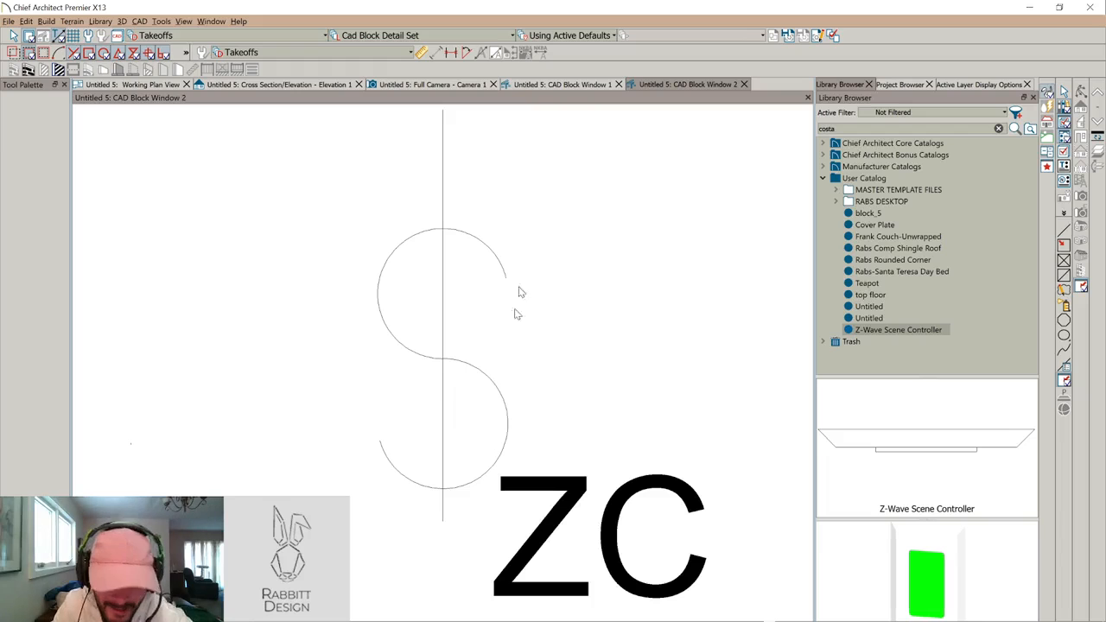
left_click(439, 127)
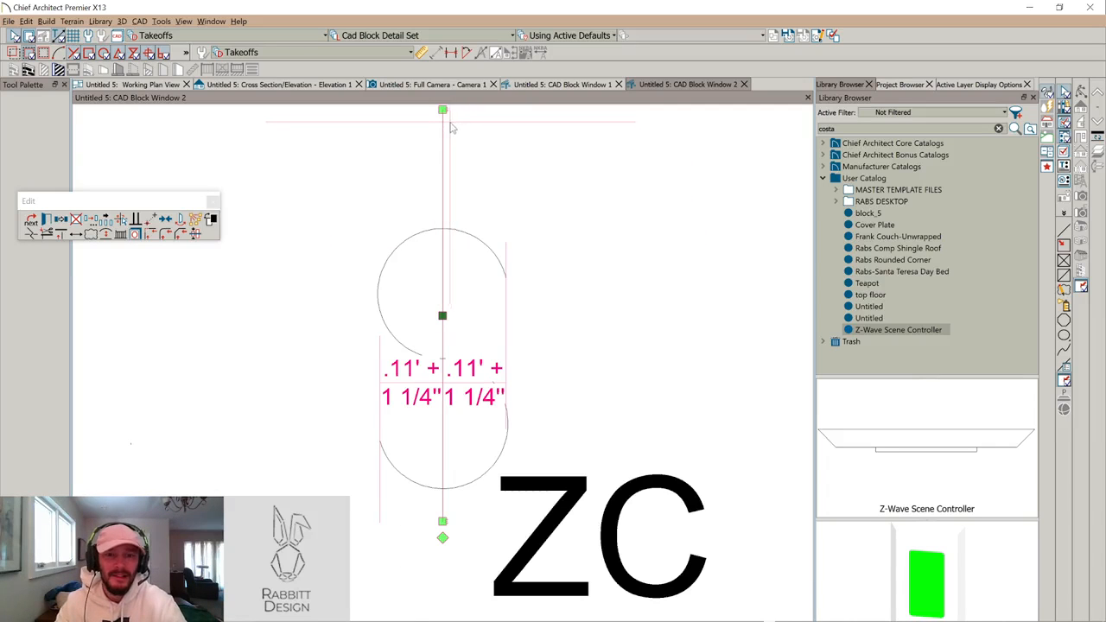
left_click_drag(442, 111, 444, 198)
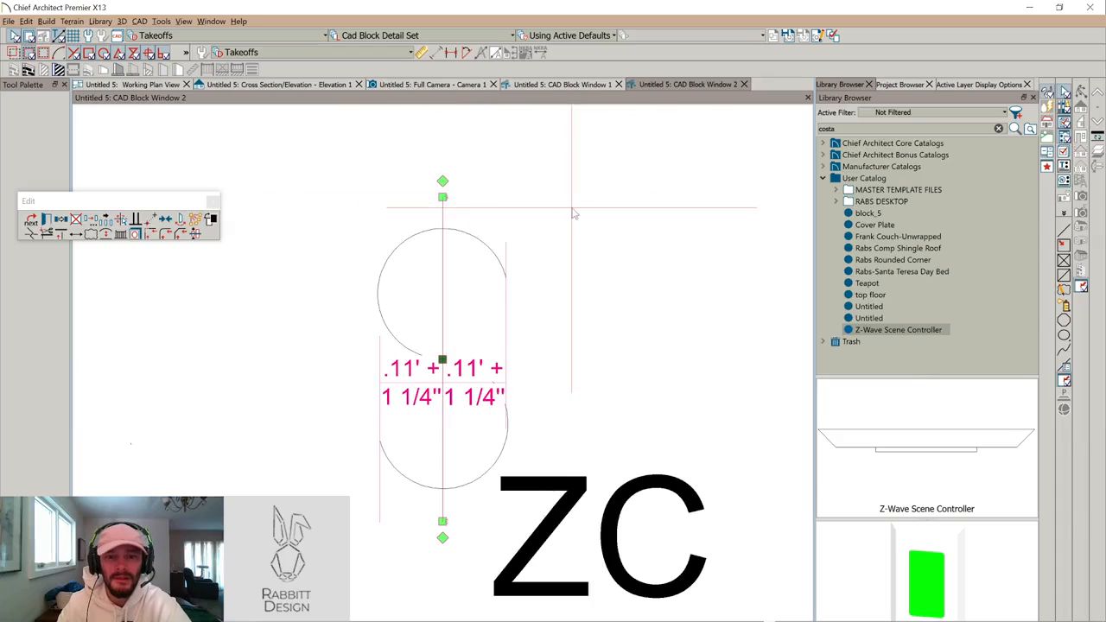
Delete the tiny mirrored line beside the switch symbol
scroll(573, 209, "down", 2)
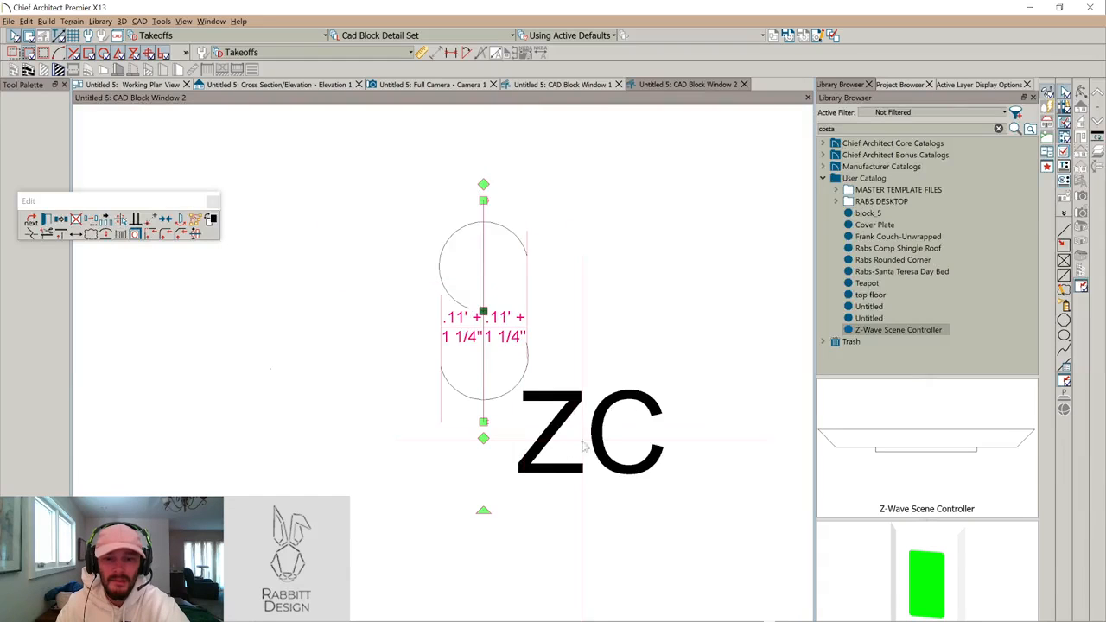
left_click(624, 430)
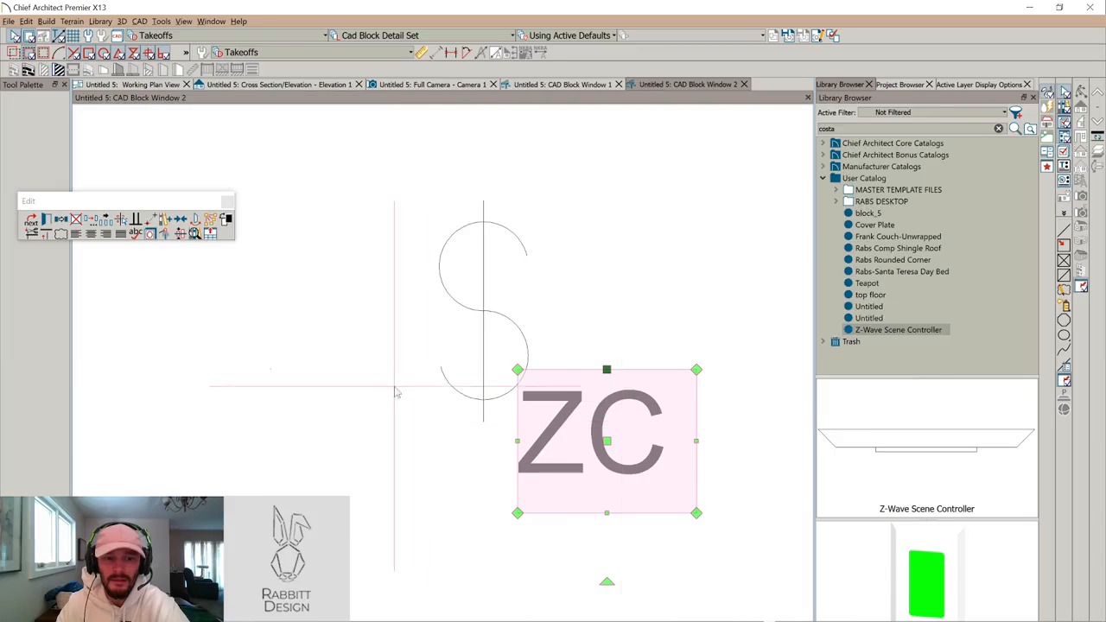
left_click_drag(338, 346, 214, 417)
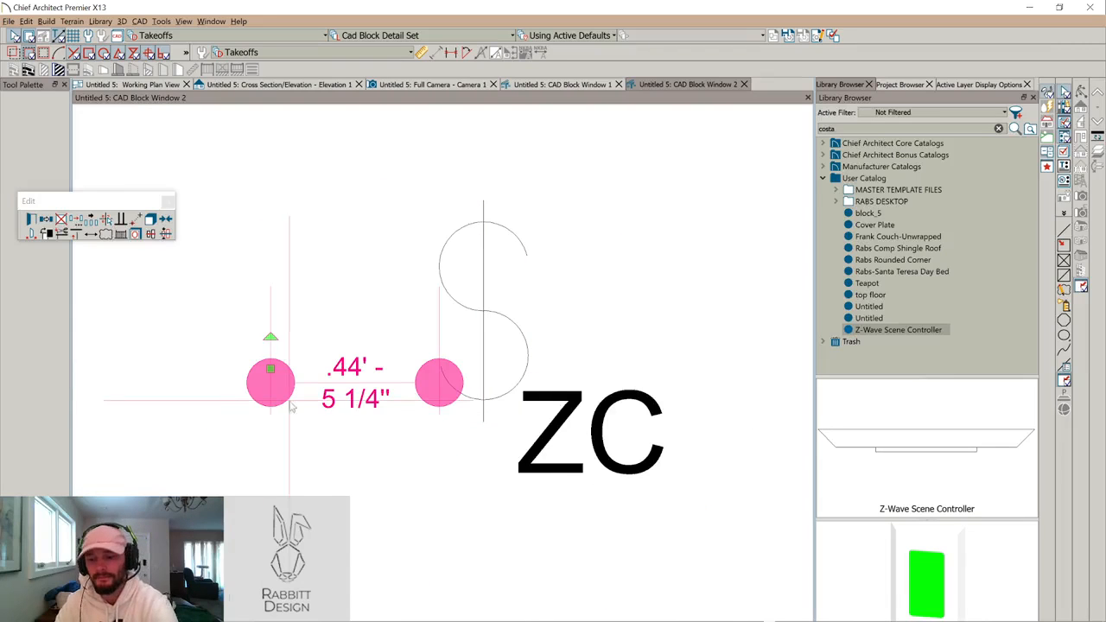
key("Delete")
Move the ZC text directly below the switch symbol's vertical line
left_click(614, 437)
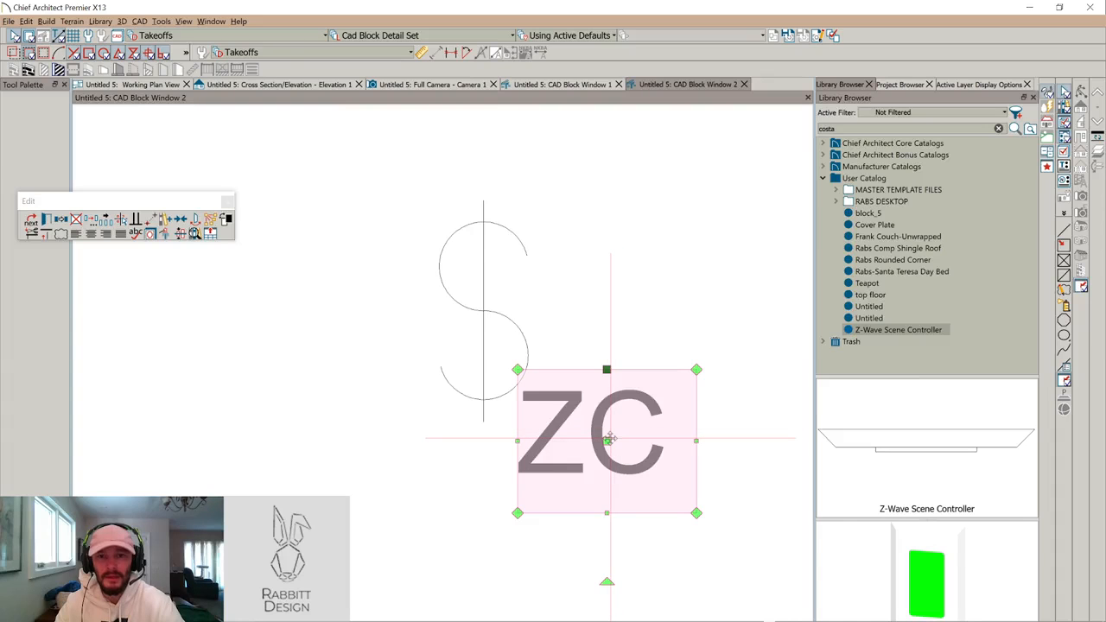
left_click_drag(609, 439, 483, 503)
left_click(566, 372)
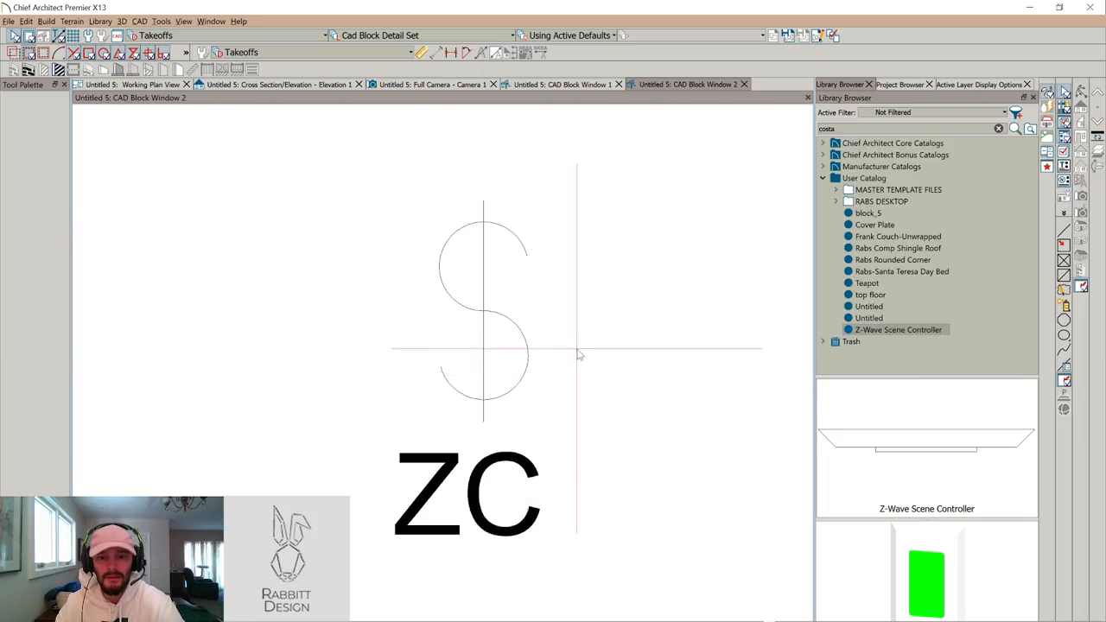
Enable Auto Width for the ZC text so its box fits the letters
left_click(507, 469)
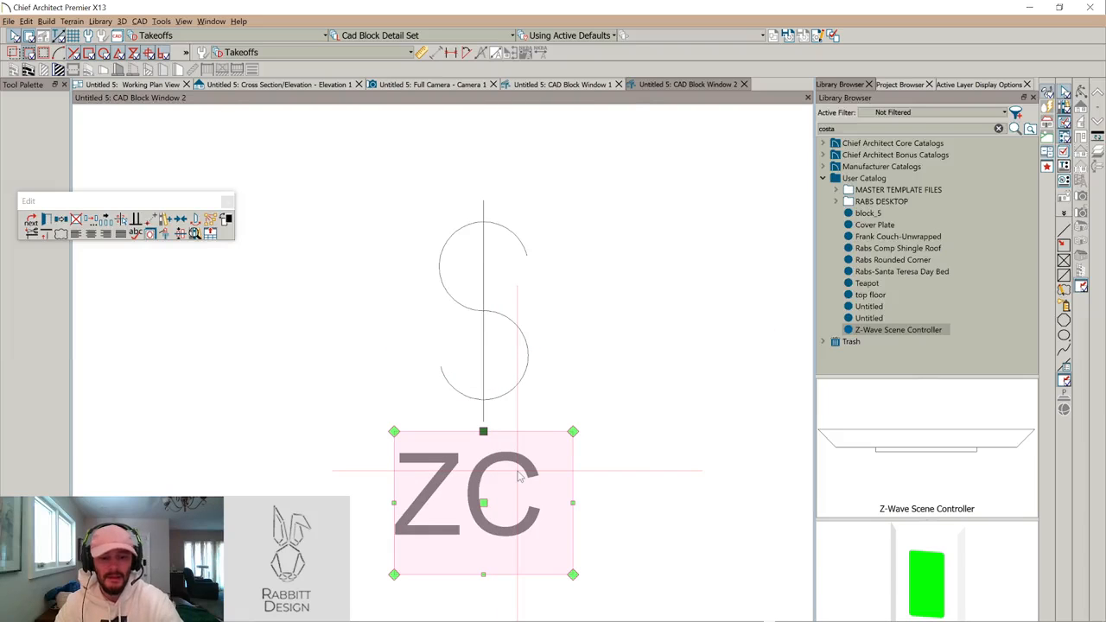
double_click(518, 476)
left_click(405, 265)
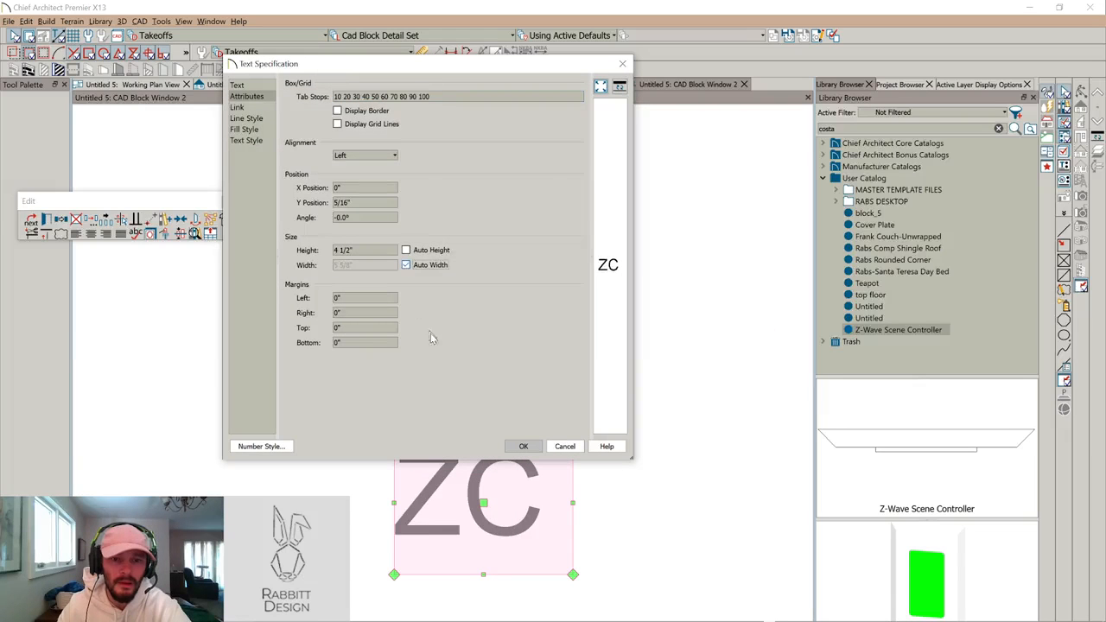
left_click(524, 447)
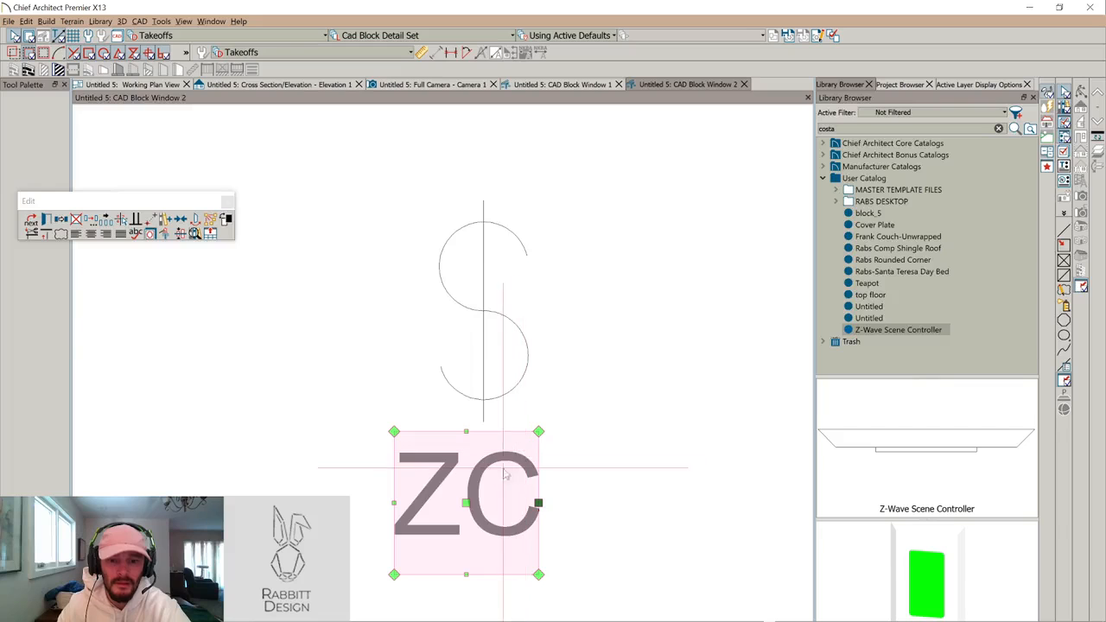
Center the ZC text on the switch symbol's vertical line
left_click(181, 221)
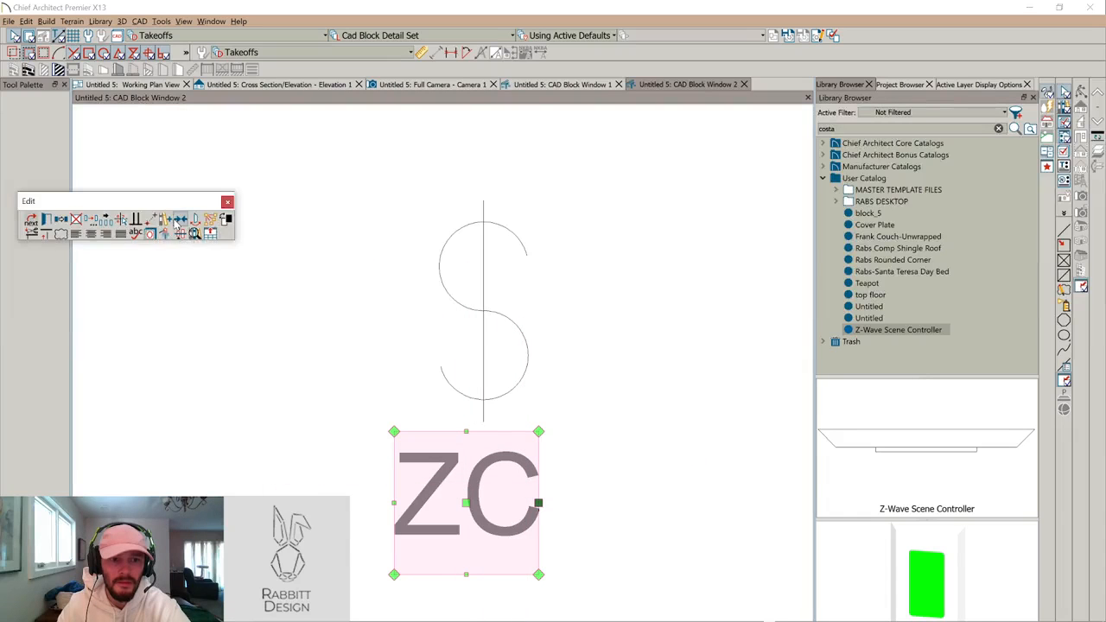
left_click(475, 214)
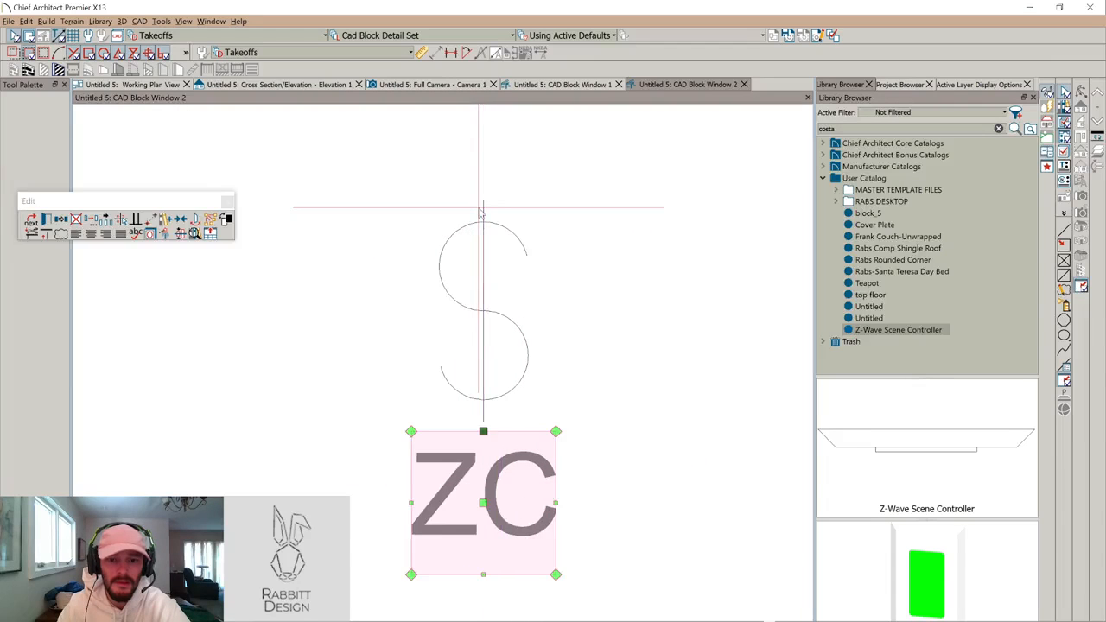
scroll(529, 229, "down", 1)
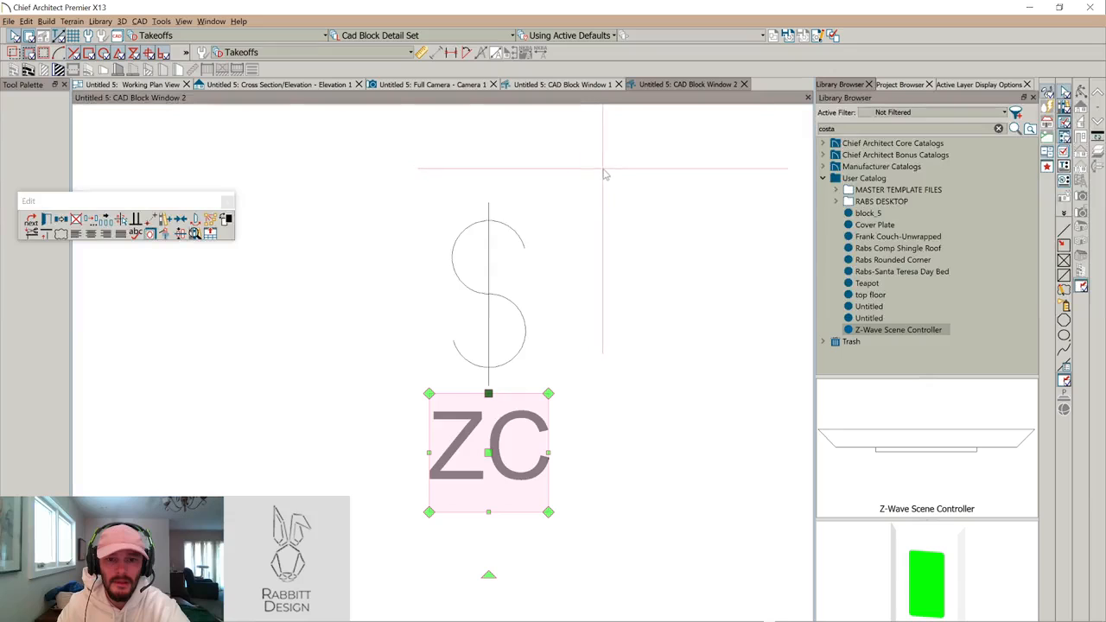
left_click_drag(391, 217, 208, 449)
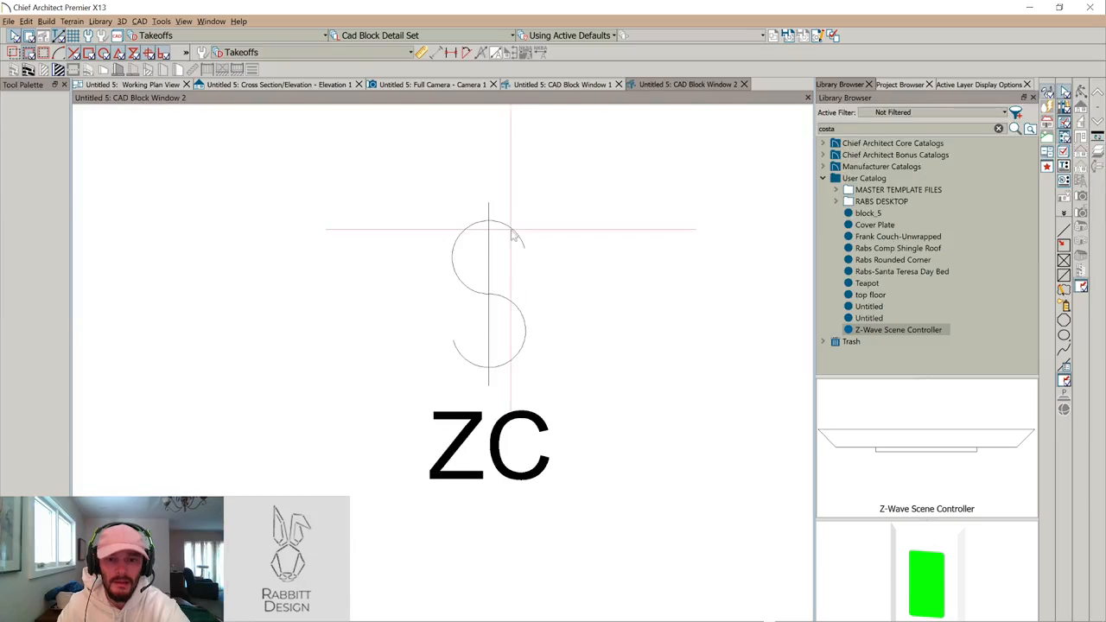
Close the CAD block window, saving the edited switch symbol and replacing all instances of the block
key("ctrl+w")
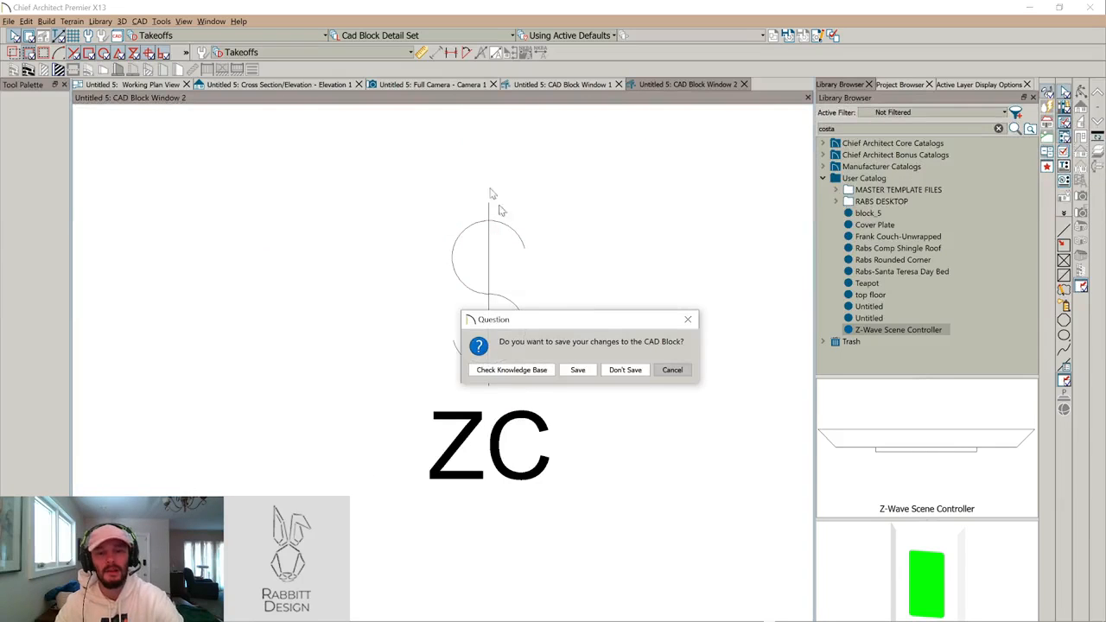
left_click(578, 370)
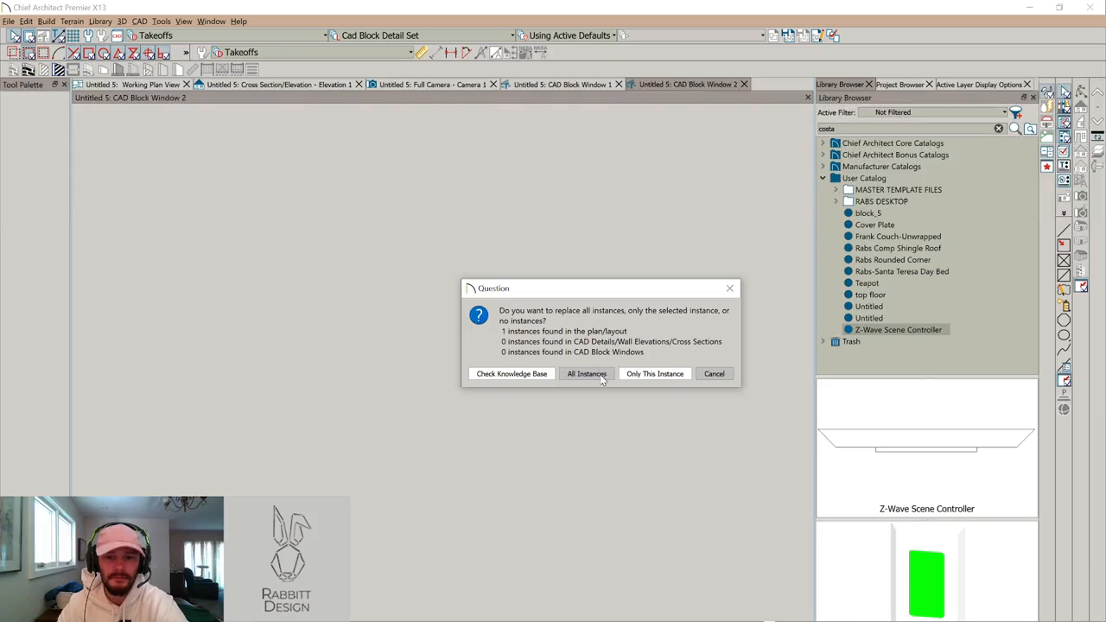
left_click(601, 377)
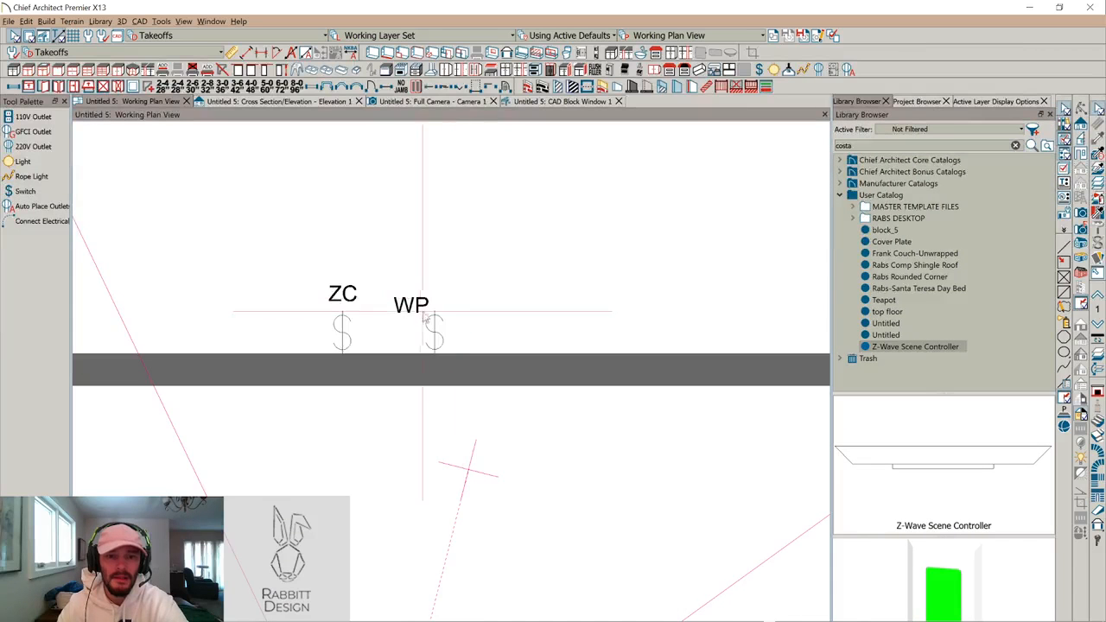
Add the ZC scene controller from the plan to the library
scroll(341, 322, "up", 2)
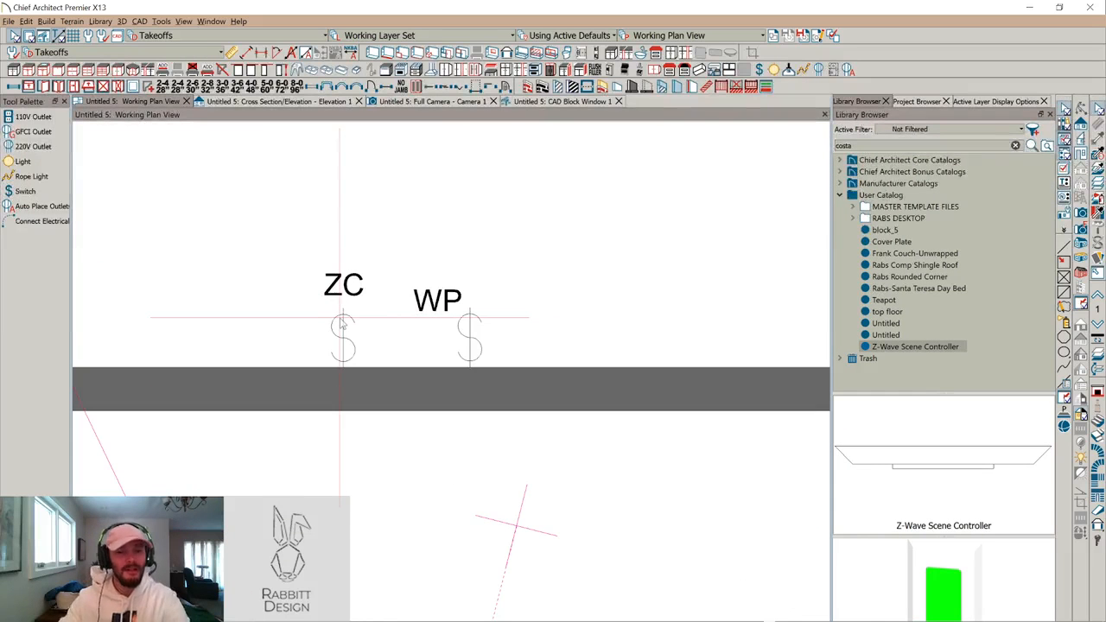
left_click(342, 324)
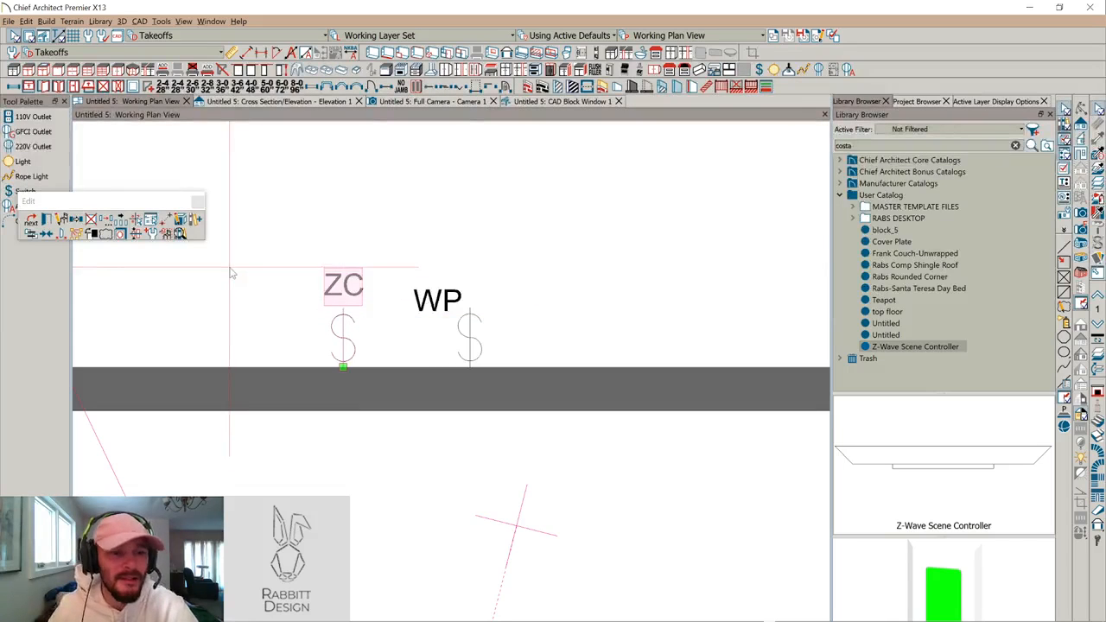
left_click(196, 221)
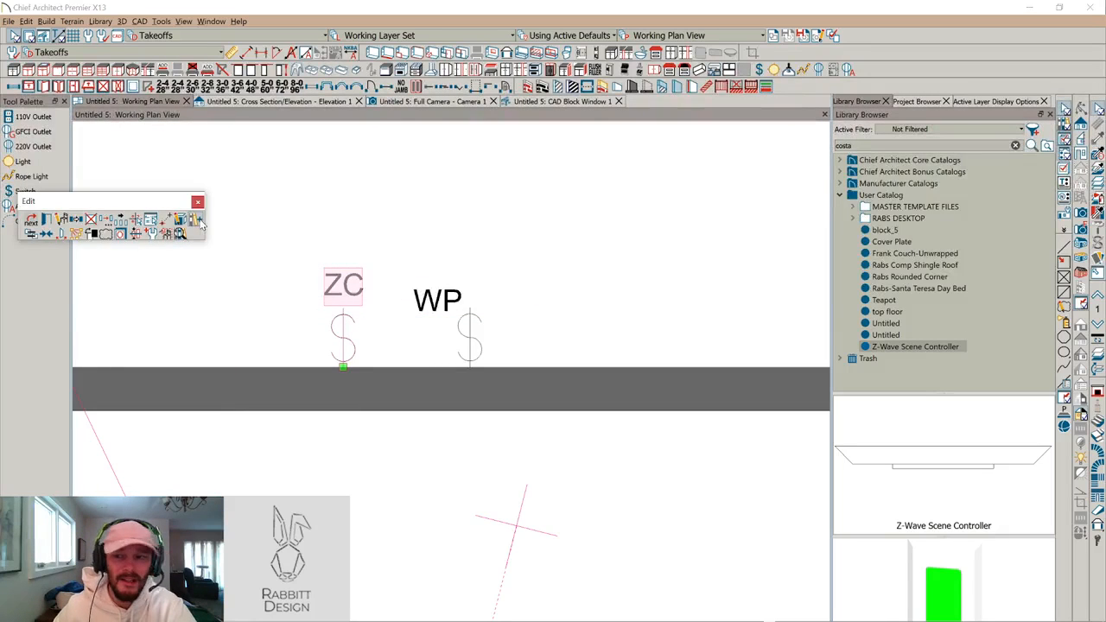
Delete the older Z-Wave Scene Controller item from the User Catalog
left_click(890, 348)
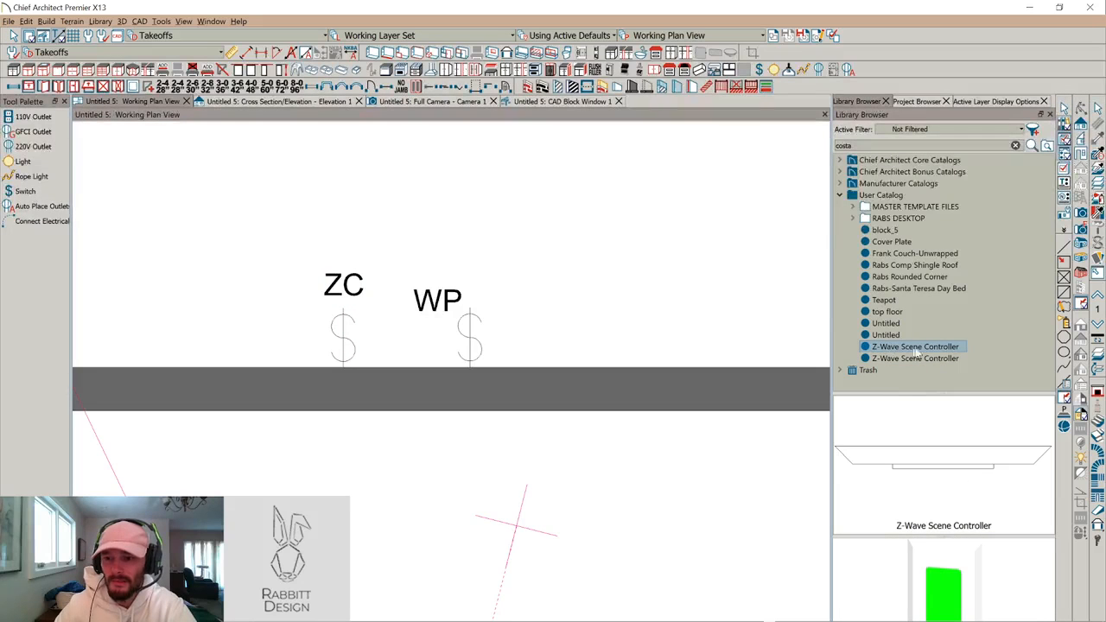
key("Delete")
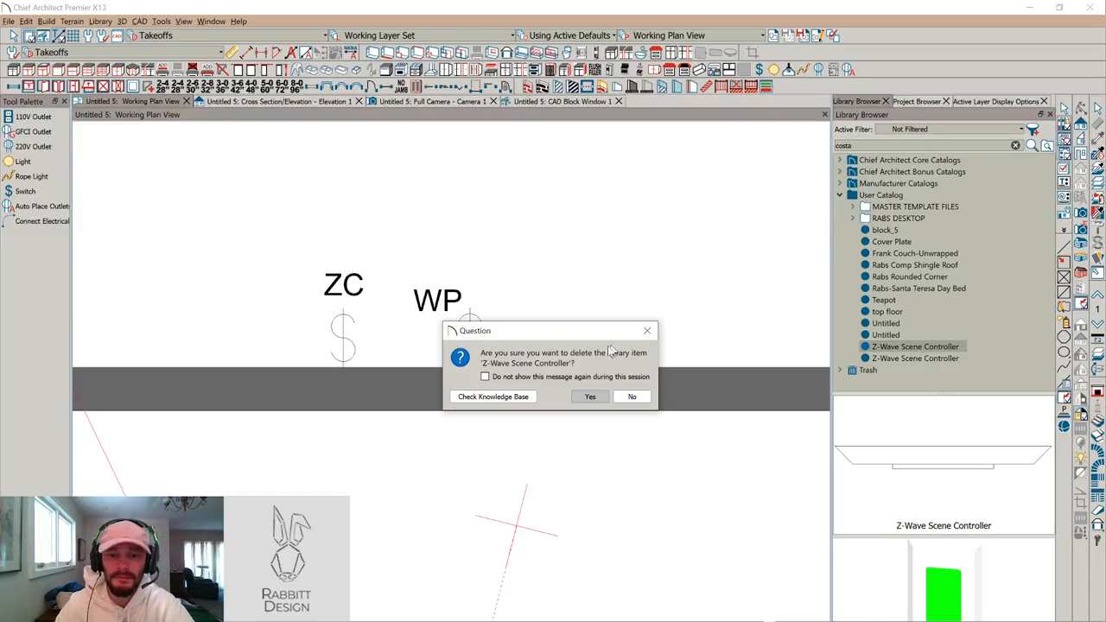
left_click(589, 397)
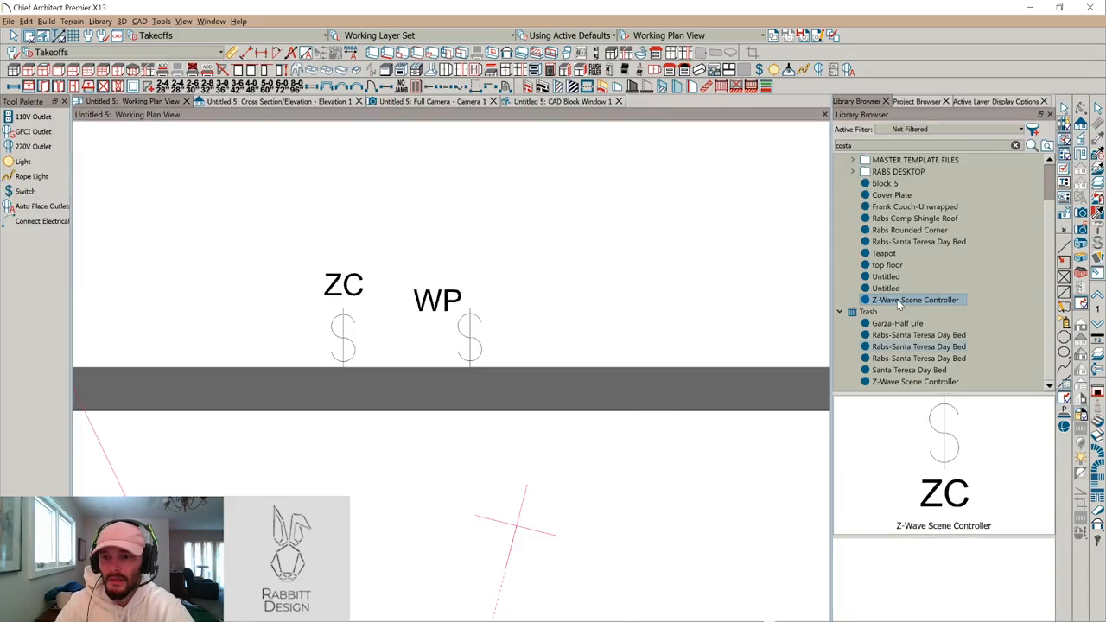
Give the library's Z-Wave Scene Controller the search keywords RDSwitch, RCZone, Zone, Controller, Rab, Electrical and RDElectrical
right_click(897, 300)
left_click(954, 419)
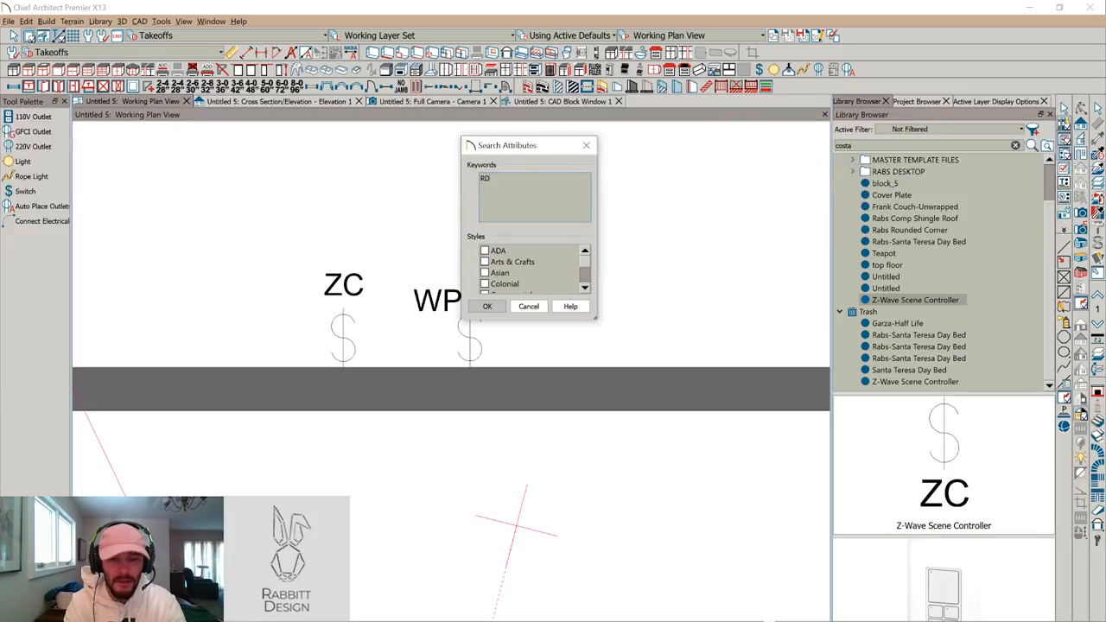
type("RDSwitch")
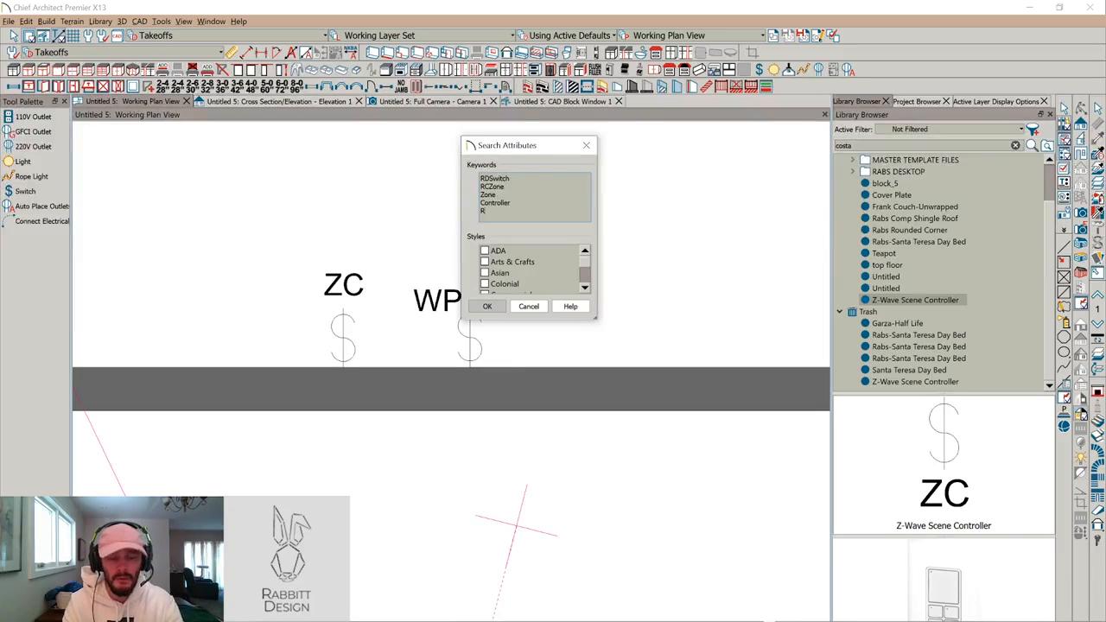
key("Return")
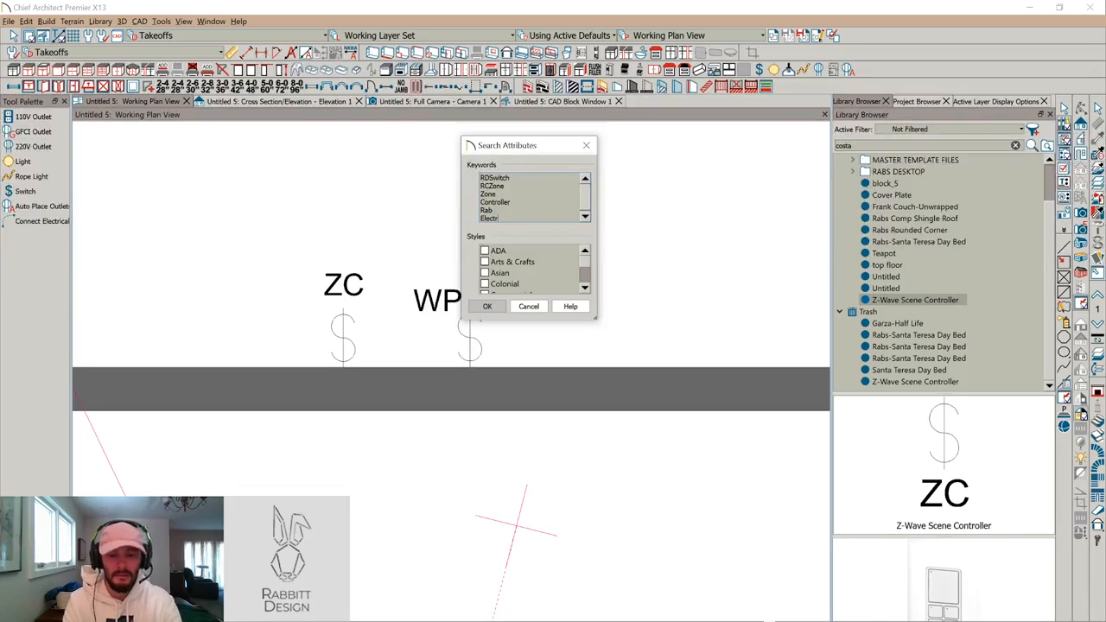
type("Electrical")
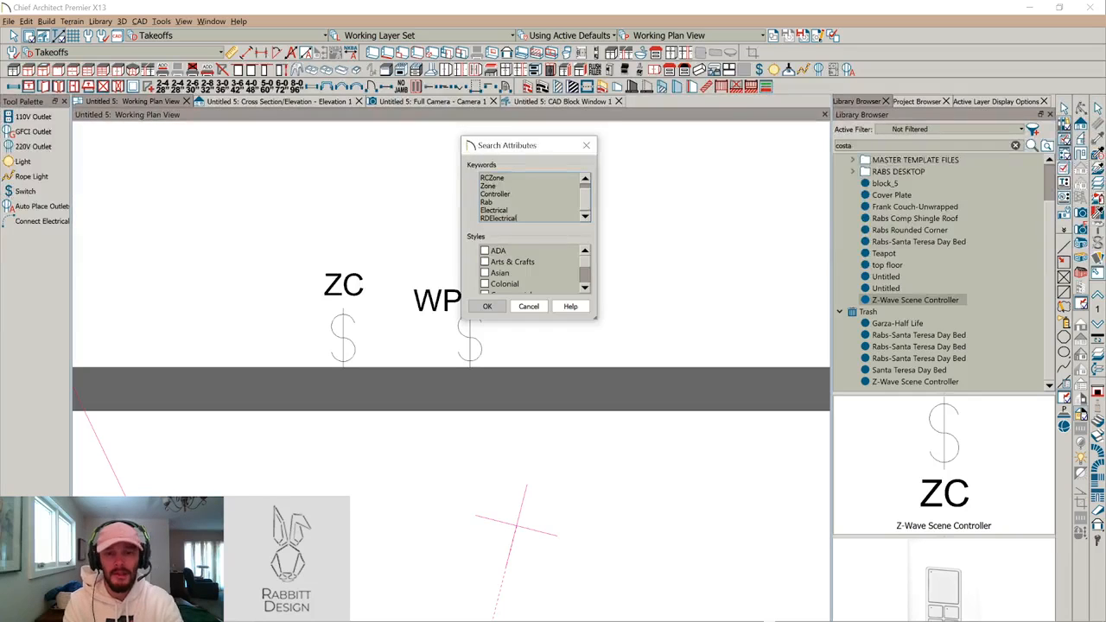
key("Return")
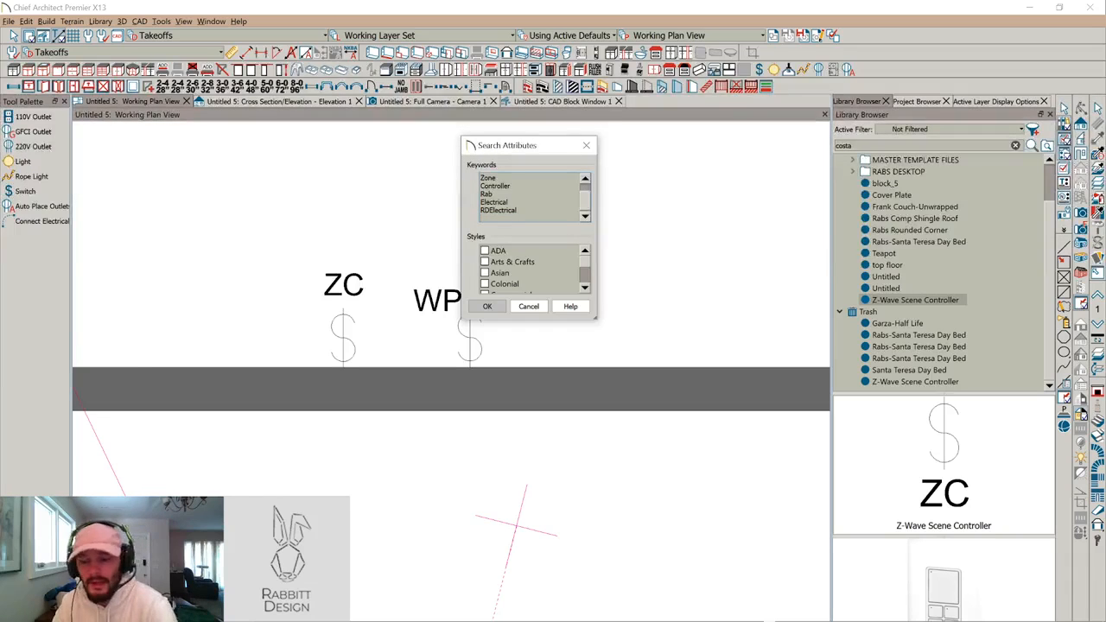
key("BackSpace")
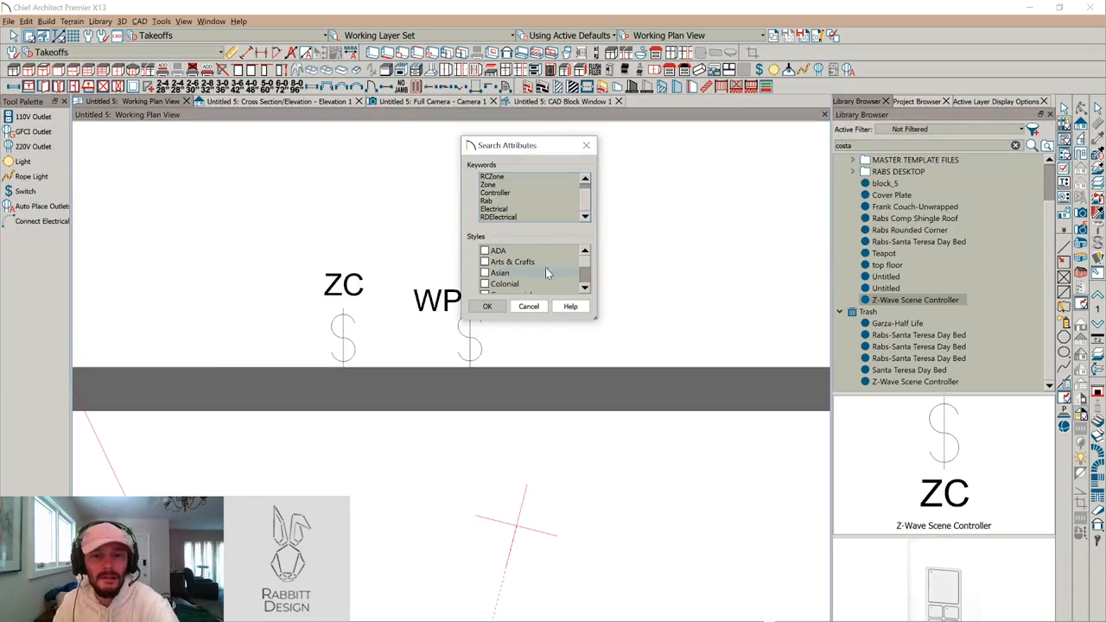
left_click(488, 306)
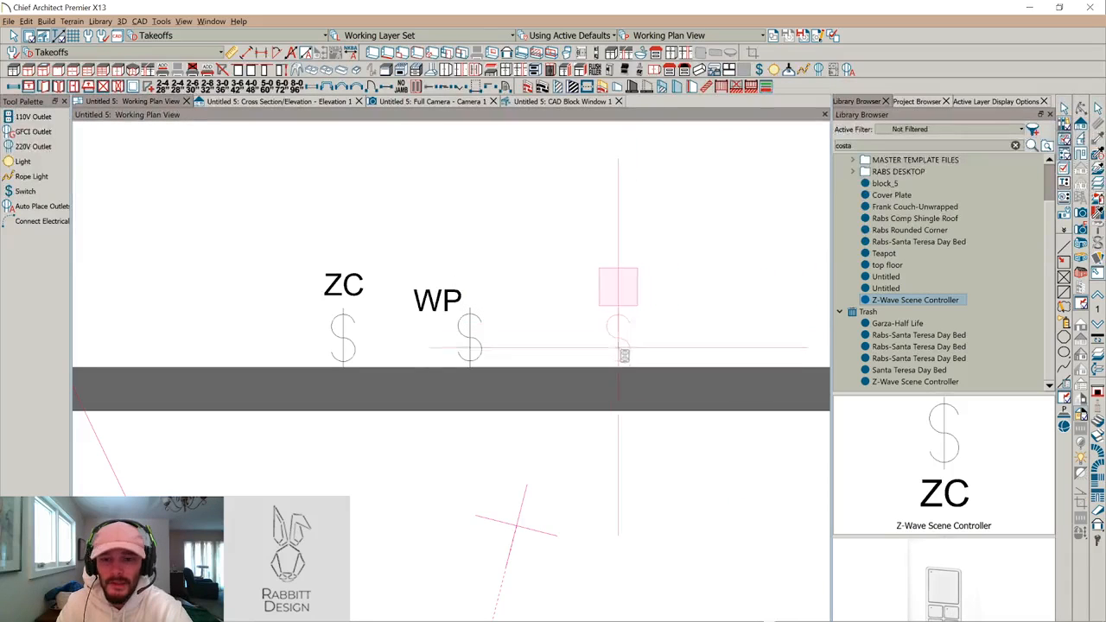
Place the library's Z-Wave Scene Controller on the wall side opposite the existing switches and look around the room in the camera view
left_click(538, 437)
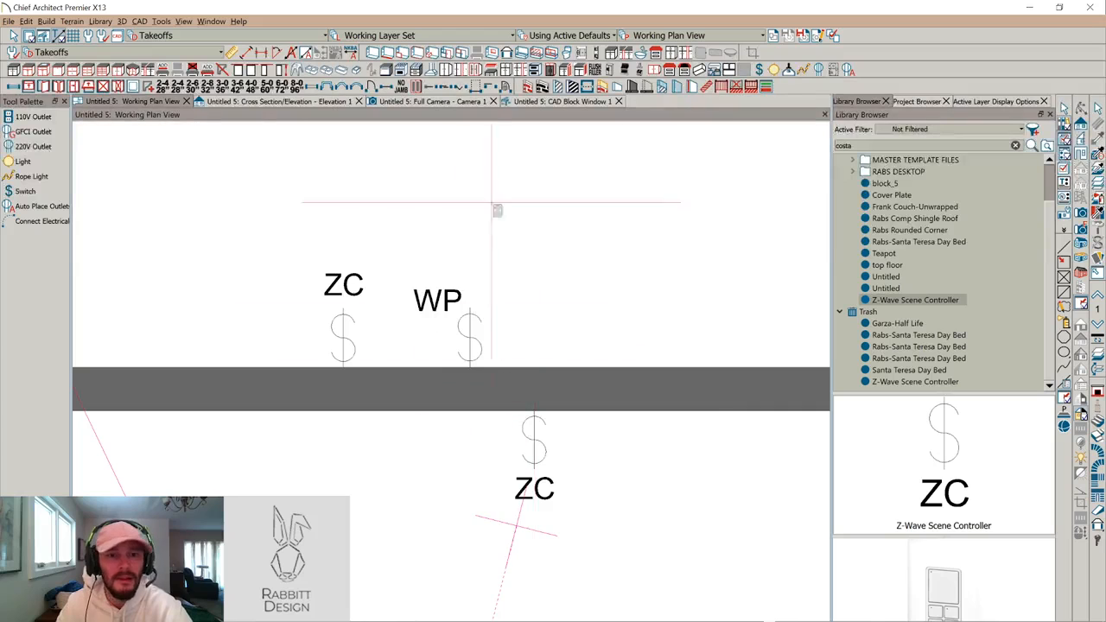
left_click(441, 102)
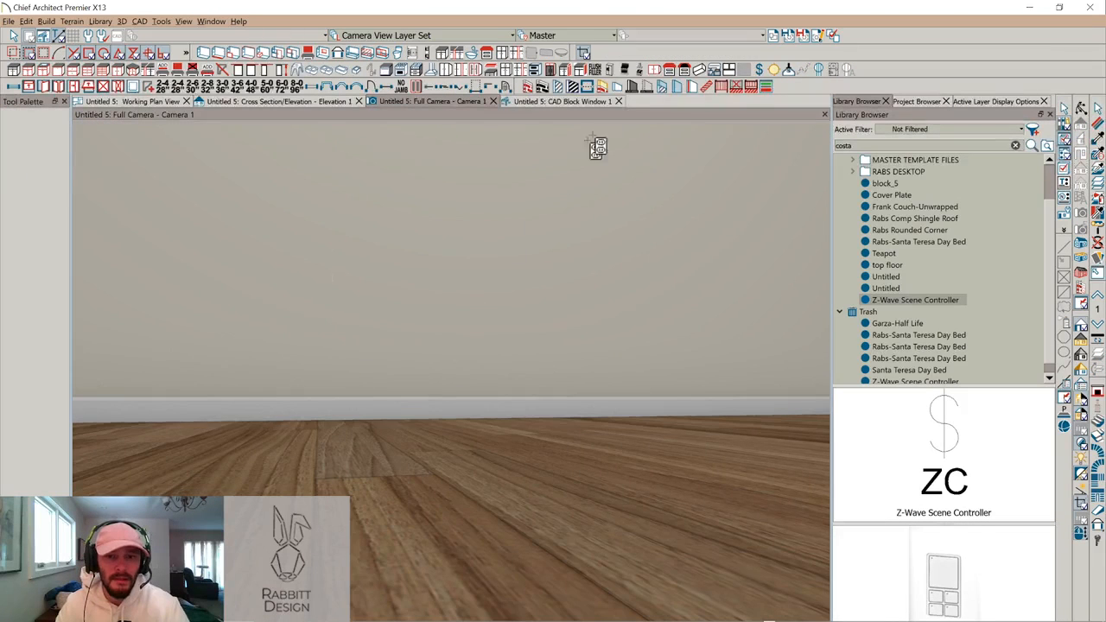
left_click_drag(464, 305, 418, 288)
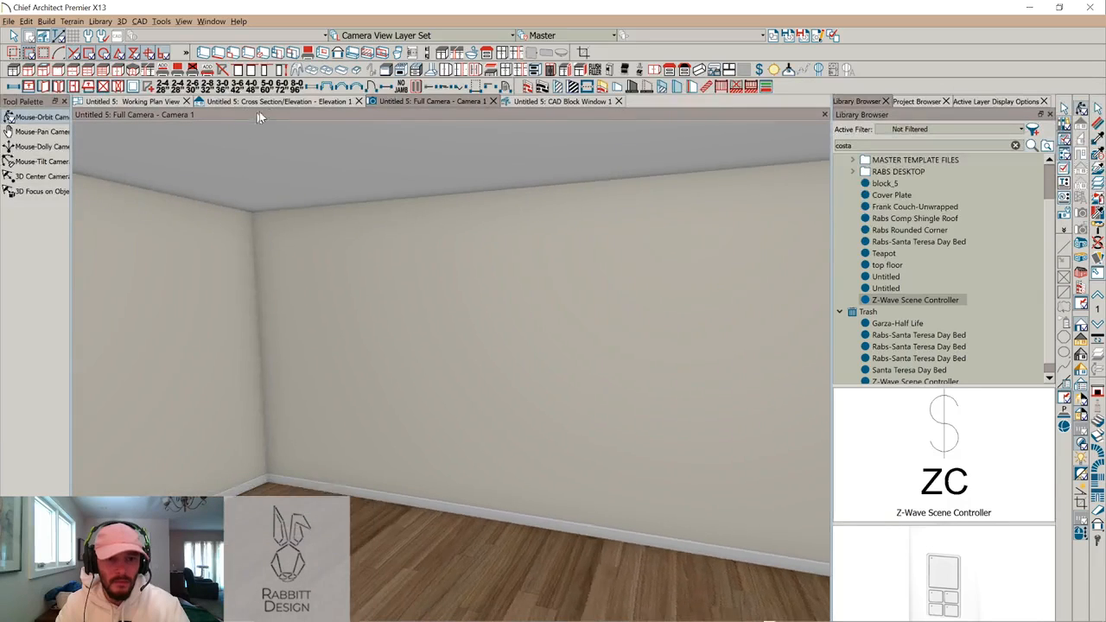
Open the newly placed controller's specification from the plan view and inspect its enlarged 3D preview from an angle
left_click(131, 103)
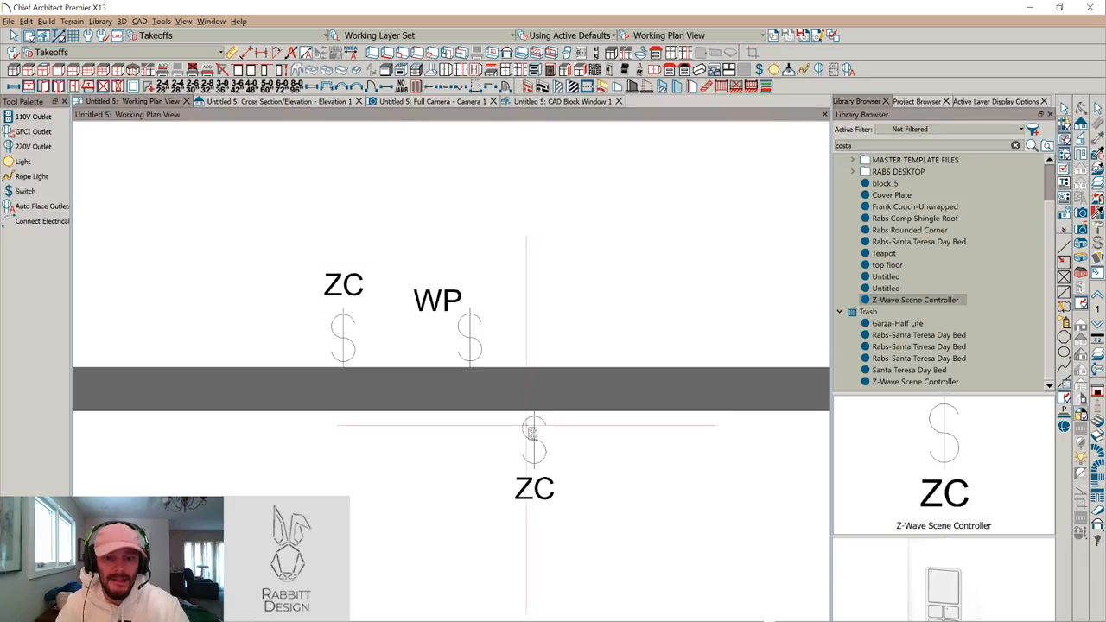
left_click(533, 440)
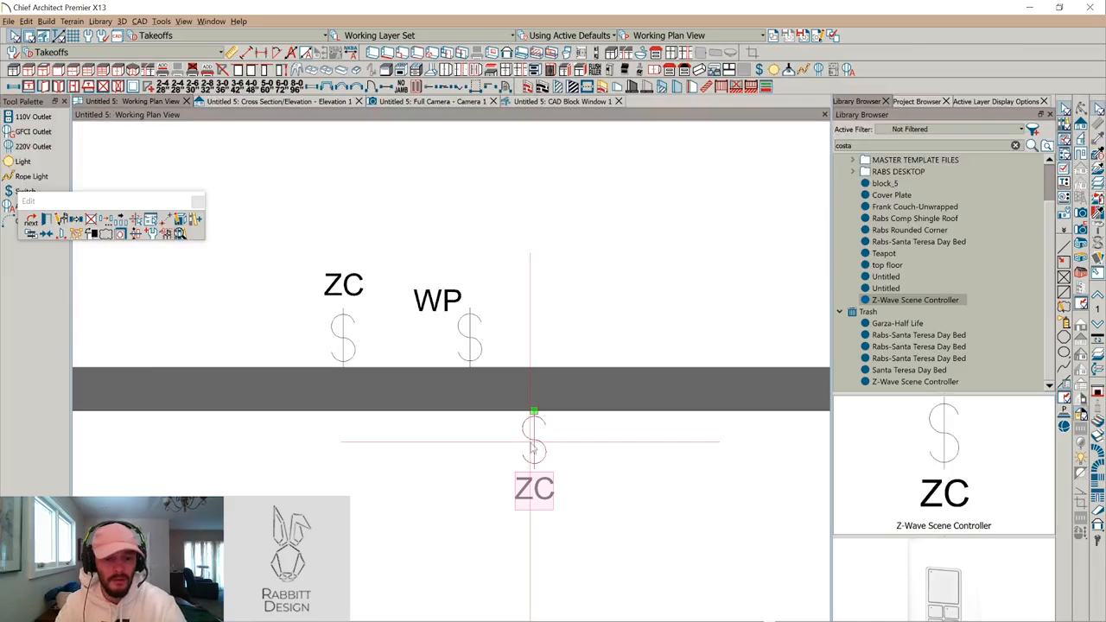
double_click(533, 446)
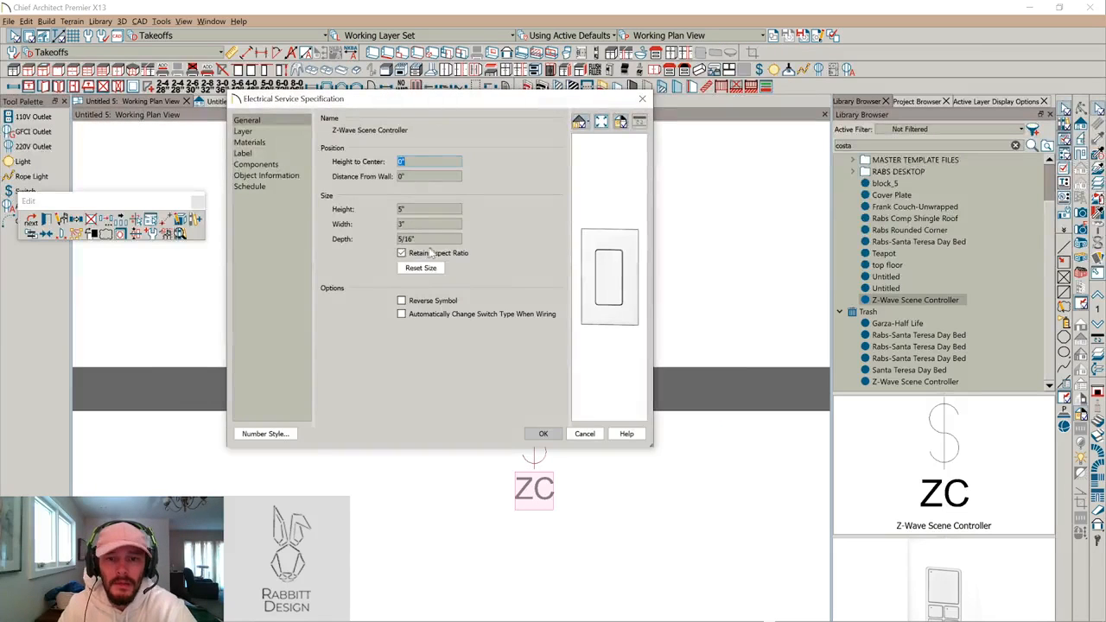
left_click_drag(610, 254, 584, 266)
middle_click_drag(582, 258, 520, 279)
left_click_drag(652, 442, 885, 572)
scroll(764, 451, "down", 3)
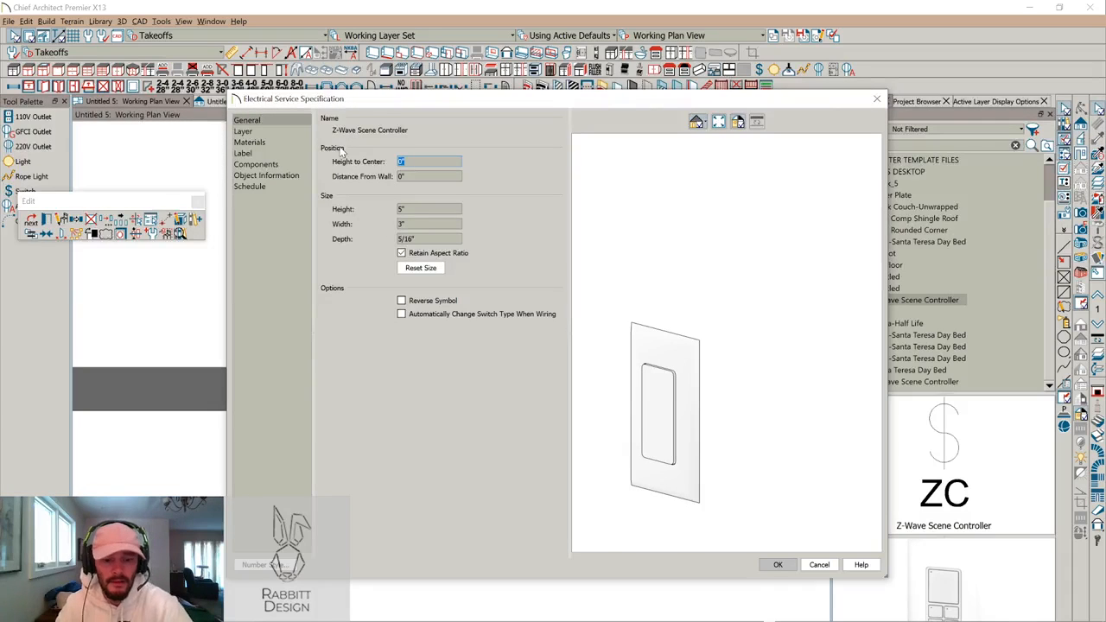
left_click(778, 564)
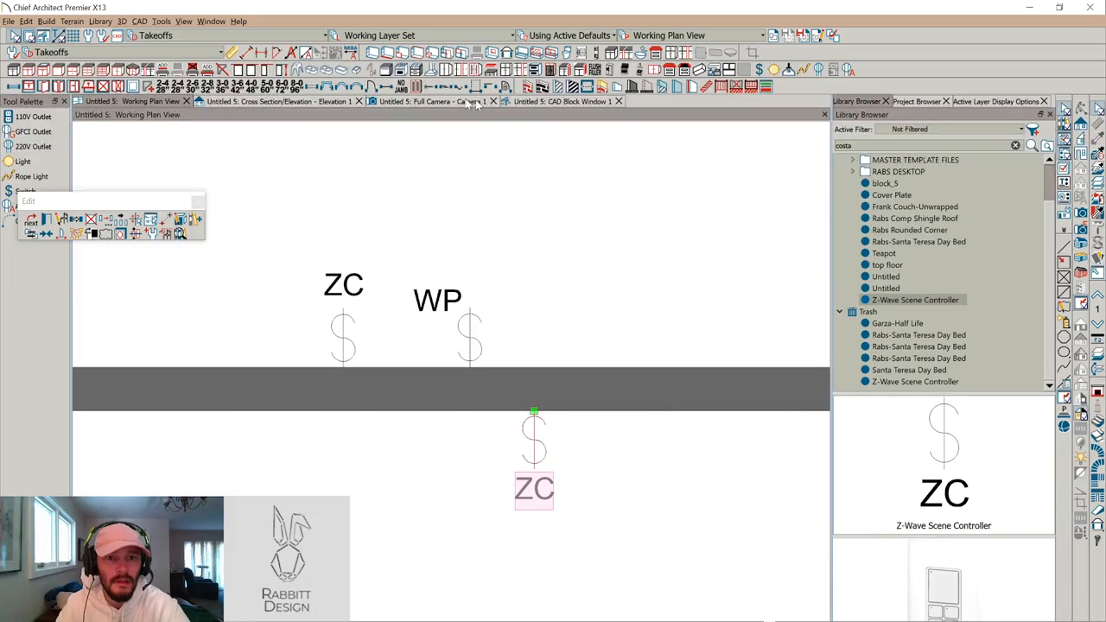
Examine the placed scene controller on the wall in the camera view
left_click(462, 103)
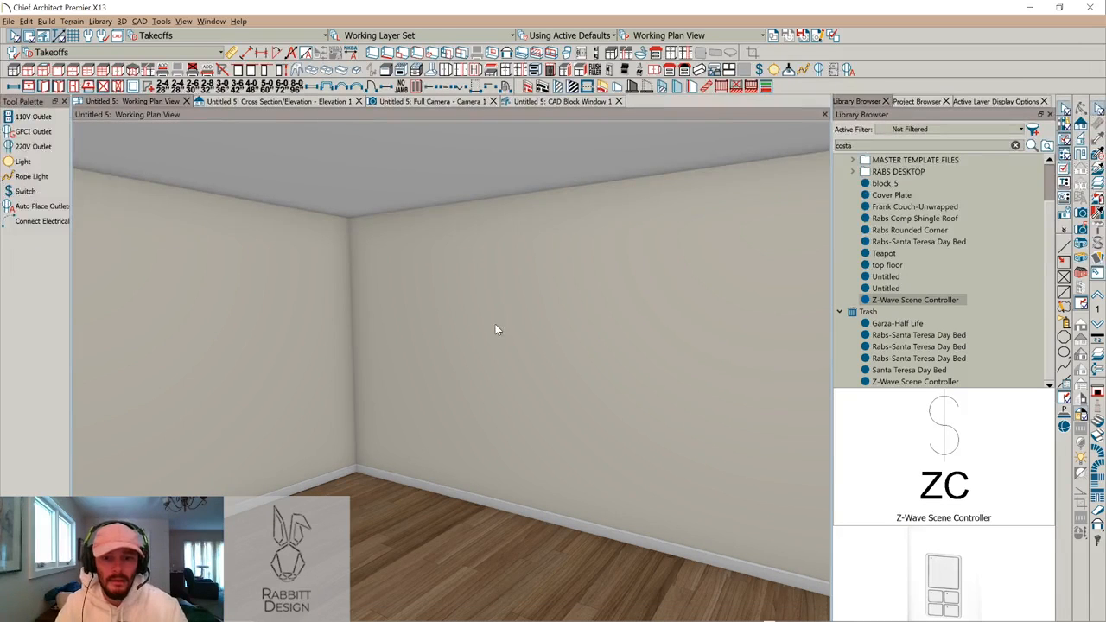
mouse_move(487, 316)
middle_mouse_down()
mouse_move(460, 315)
mouse_move(501, 320)
middle_mouse_up()
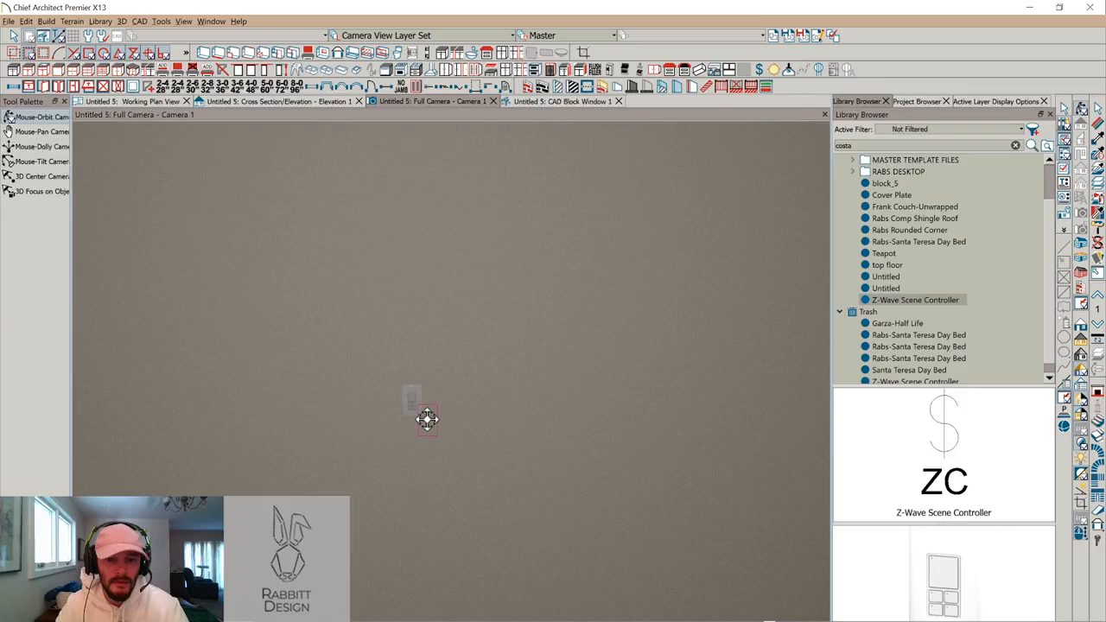
left_click_drag(426, 419, 442, 397)
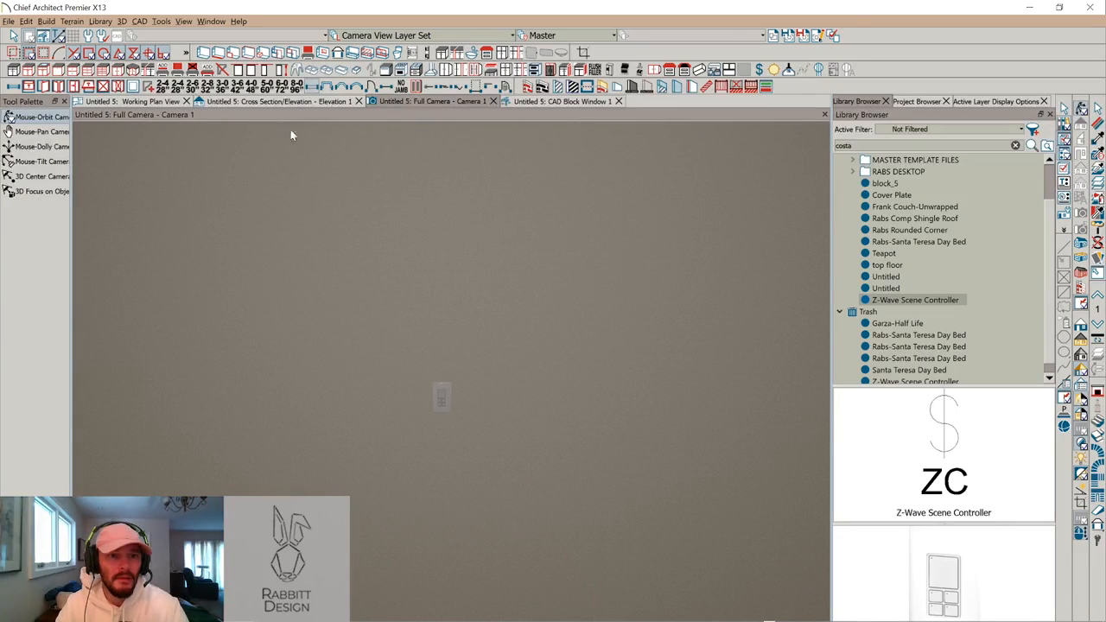
Place a standard window in the wall beside the scene controller in the camera view
left_click(14, 87)
left_click(26, 117)
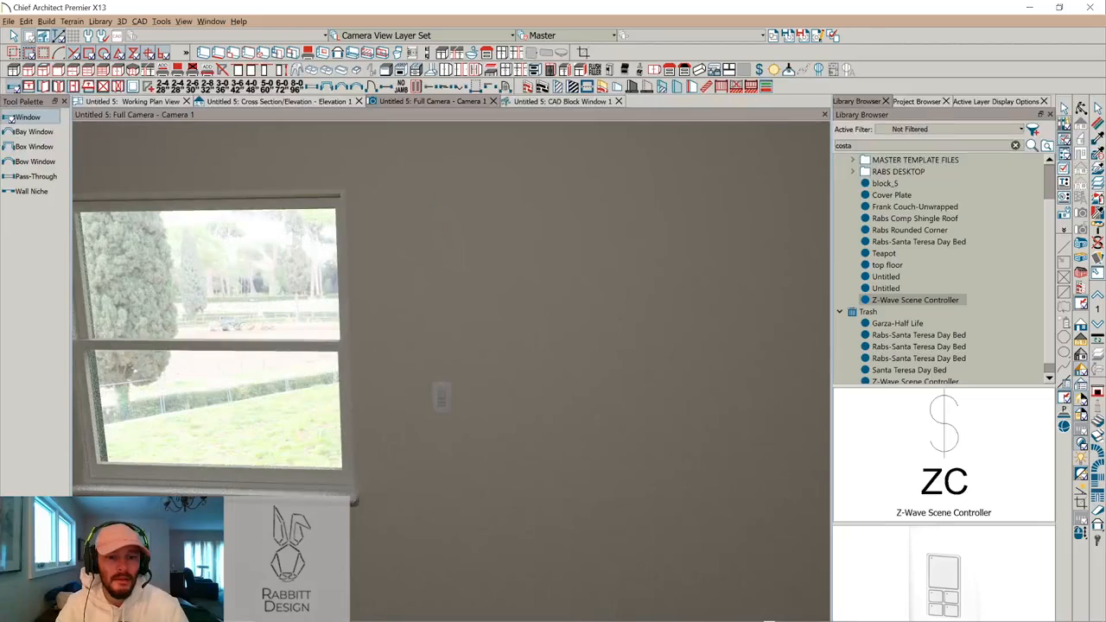
middle_click_drag(297, 372, 329, 299)
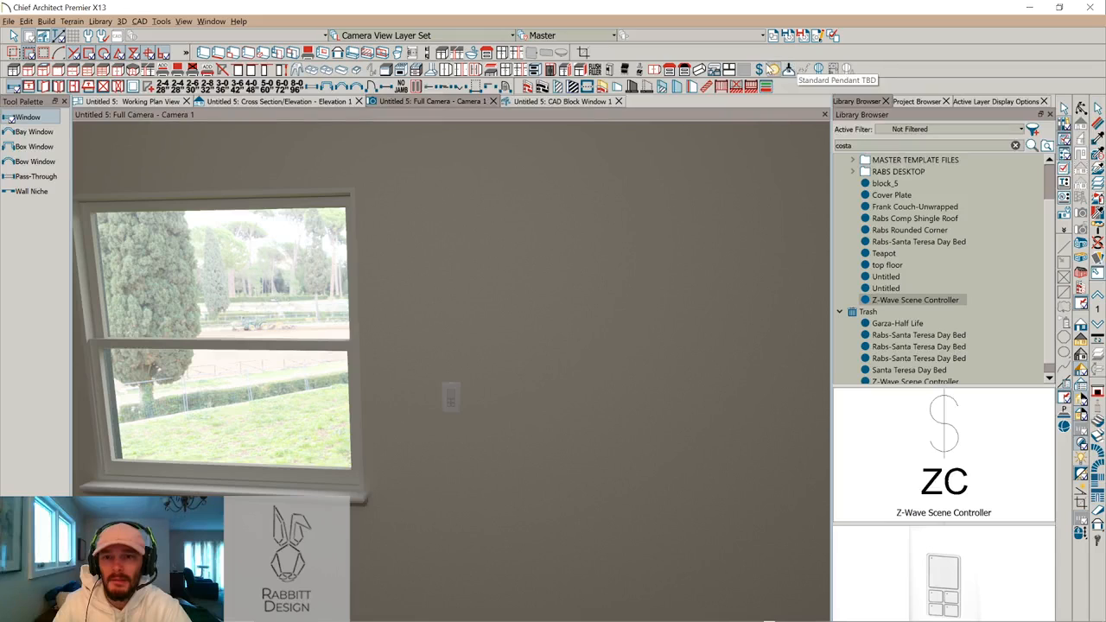
Switch to File Explorer and open C:\Program Files\Chief Architect\Chief Architect Premier X13\resources\buttons
mouse_move(415, 618)
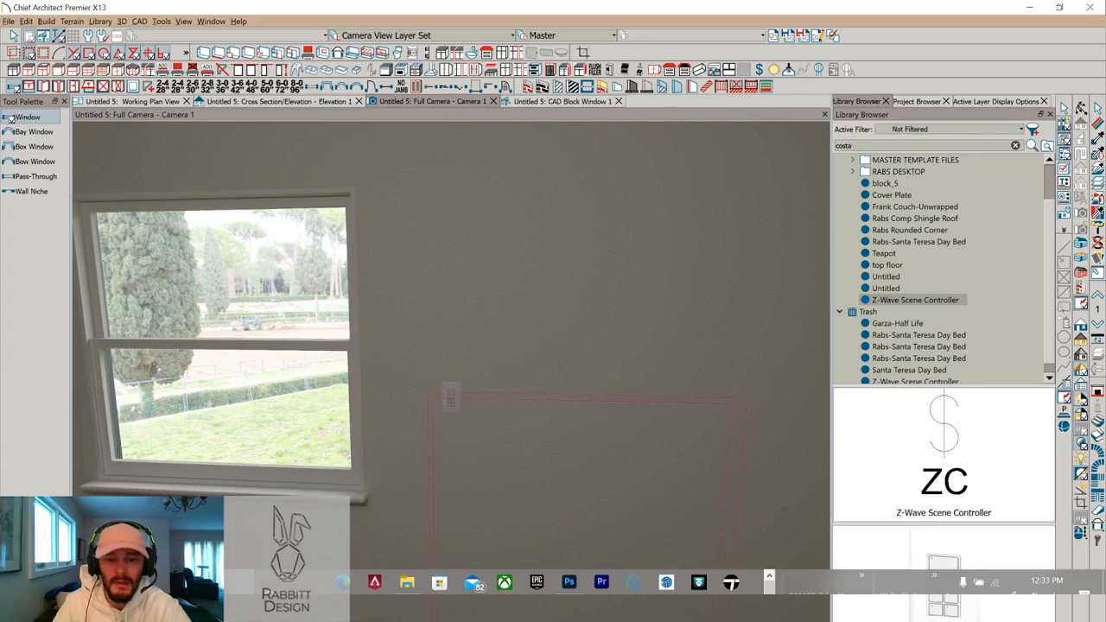
left_click(407, 584)
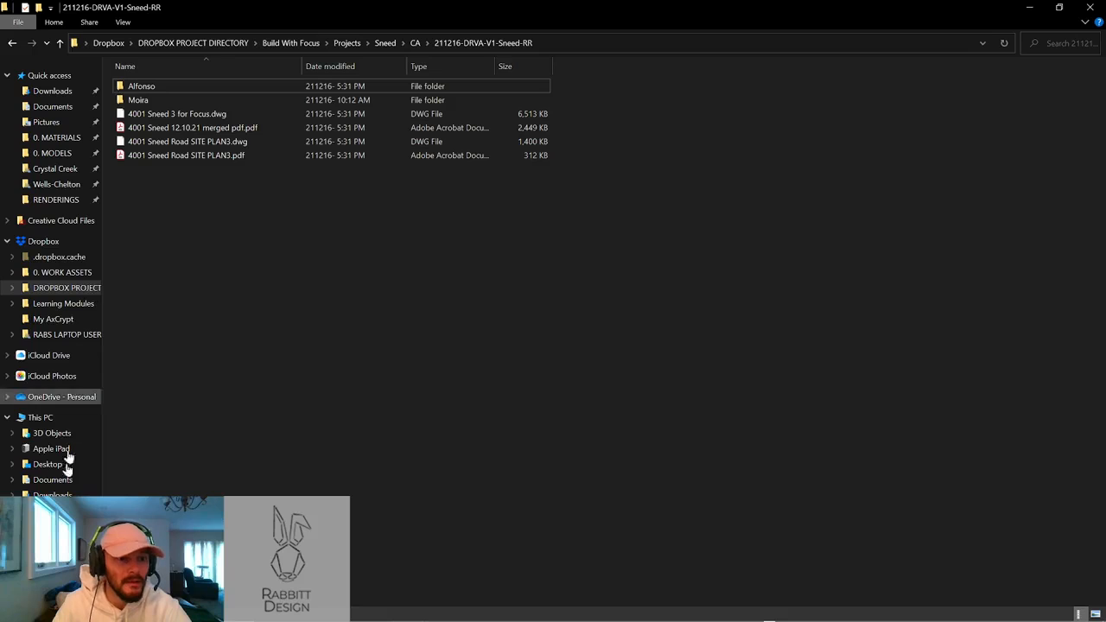
left_click(52, 558)
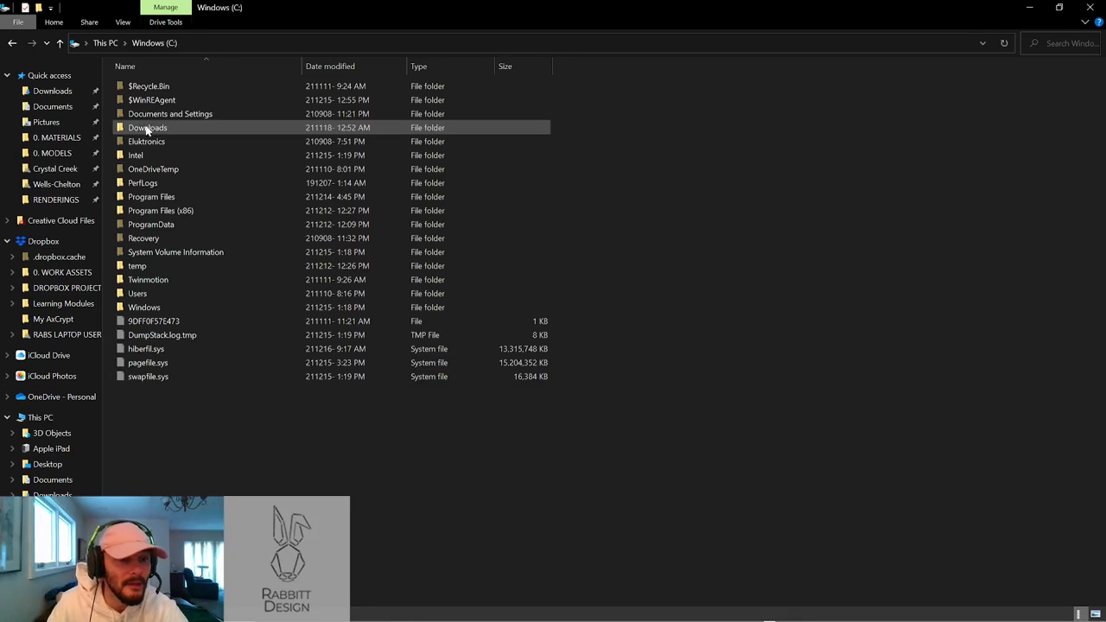
double_click(173, 198)
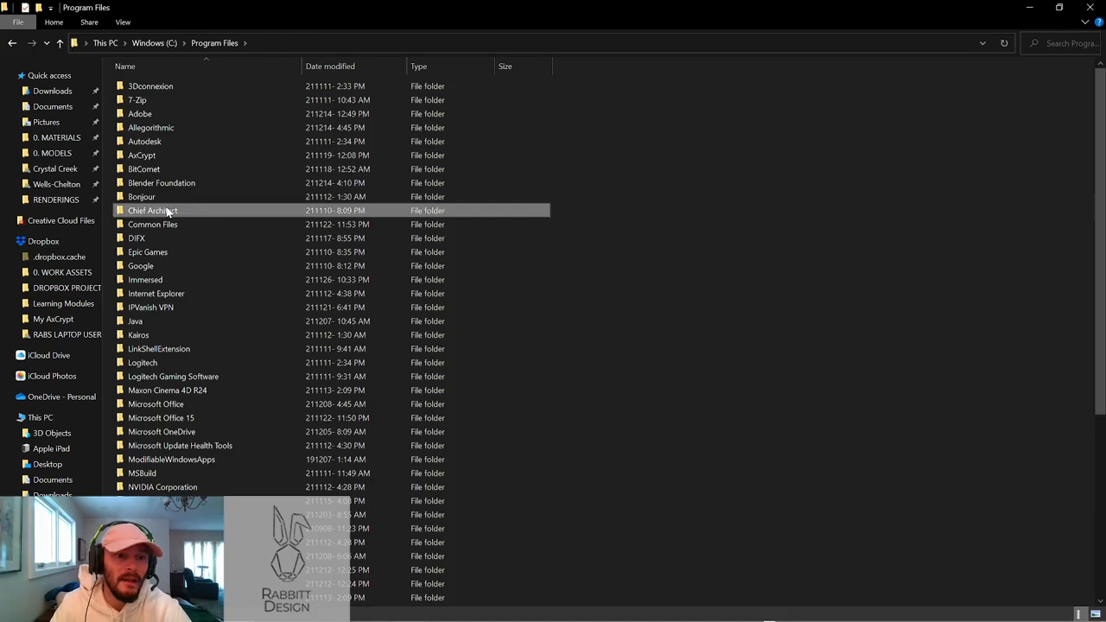
double_click(168, 210)
double_click(165, 89)
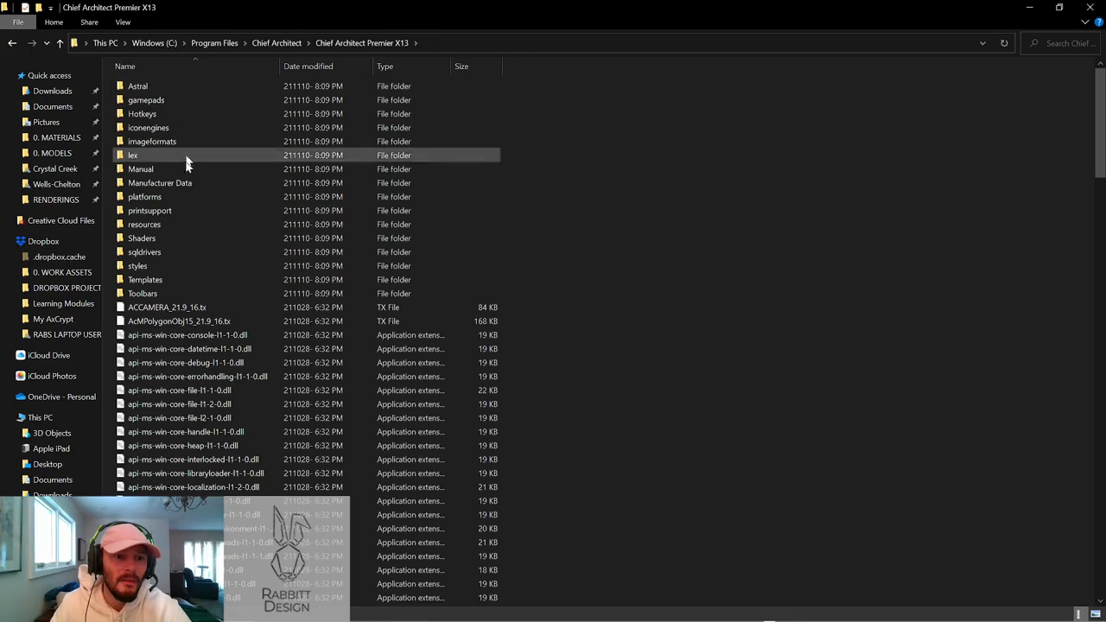
double_click(161, 224)
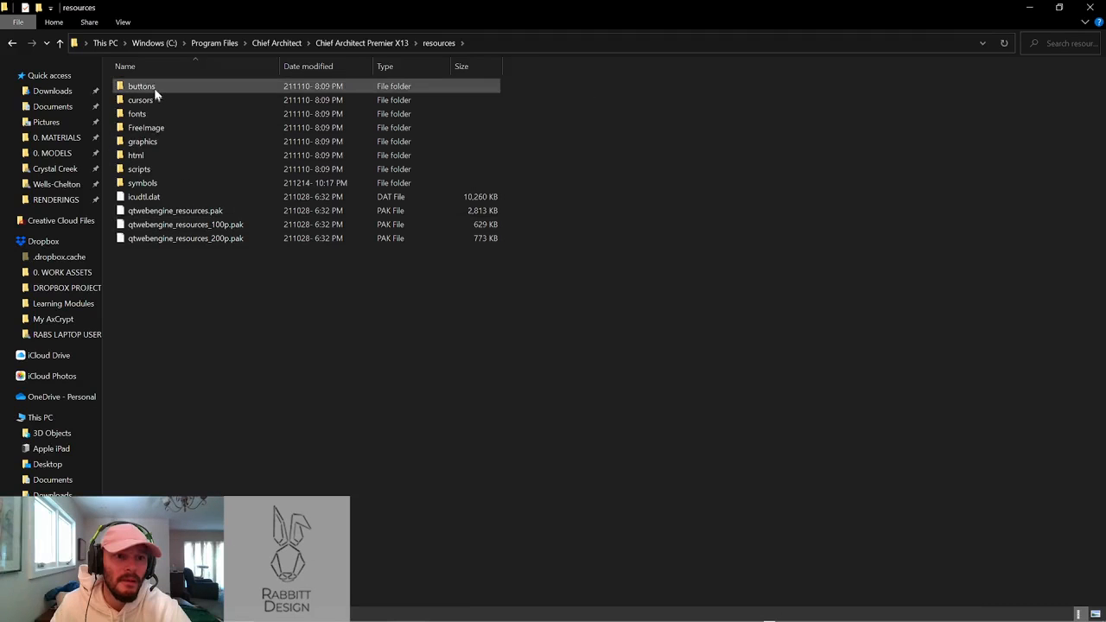
double_click(143, 87)
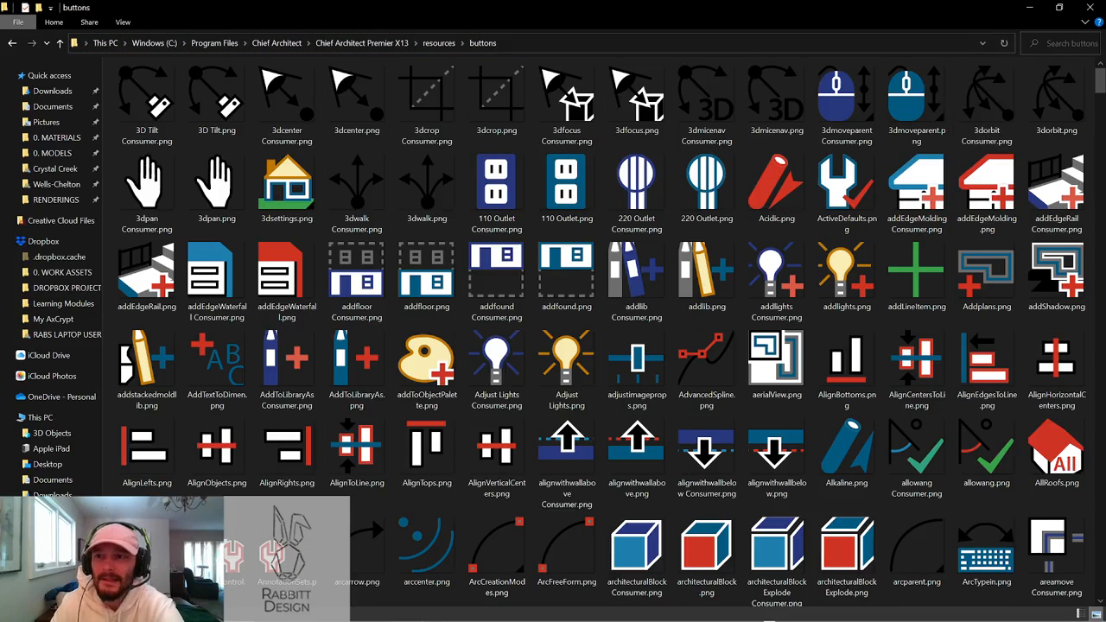
Search the buttons folder for "switch" and widen the search field
type("a")
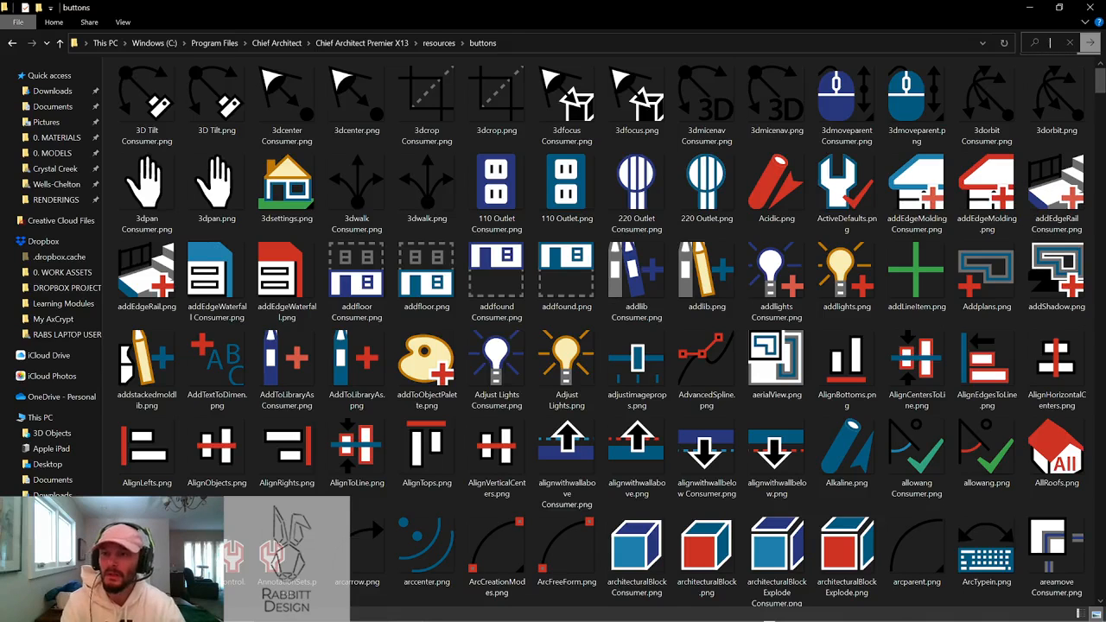
key("BackSpace")
type("a")
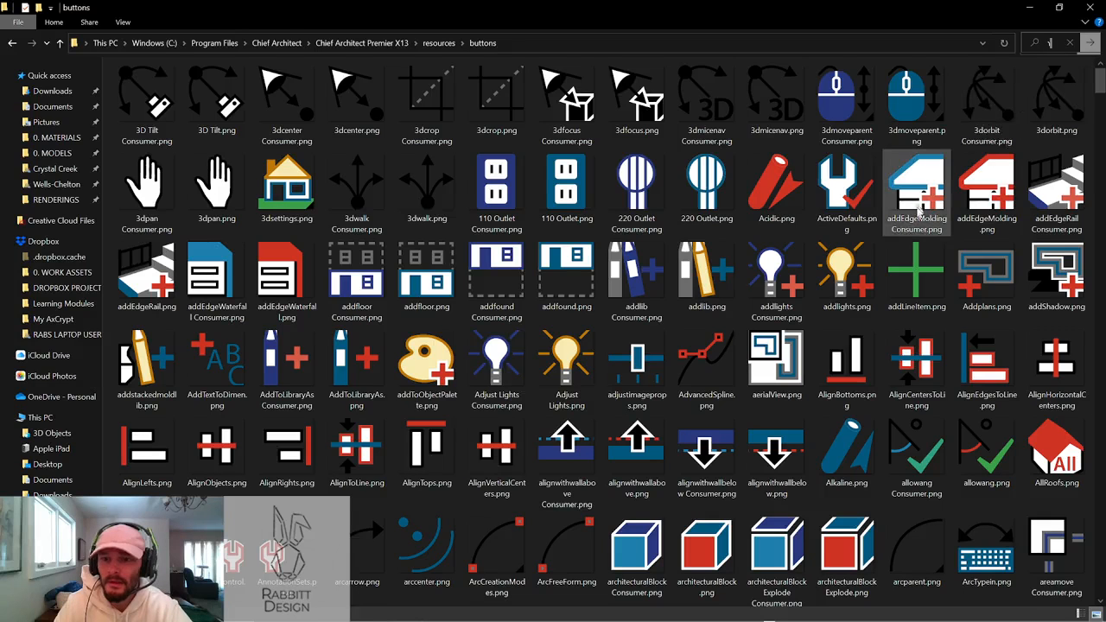
scroll(814, 341, "down", 4)
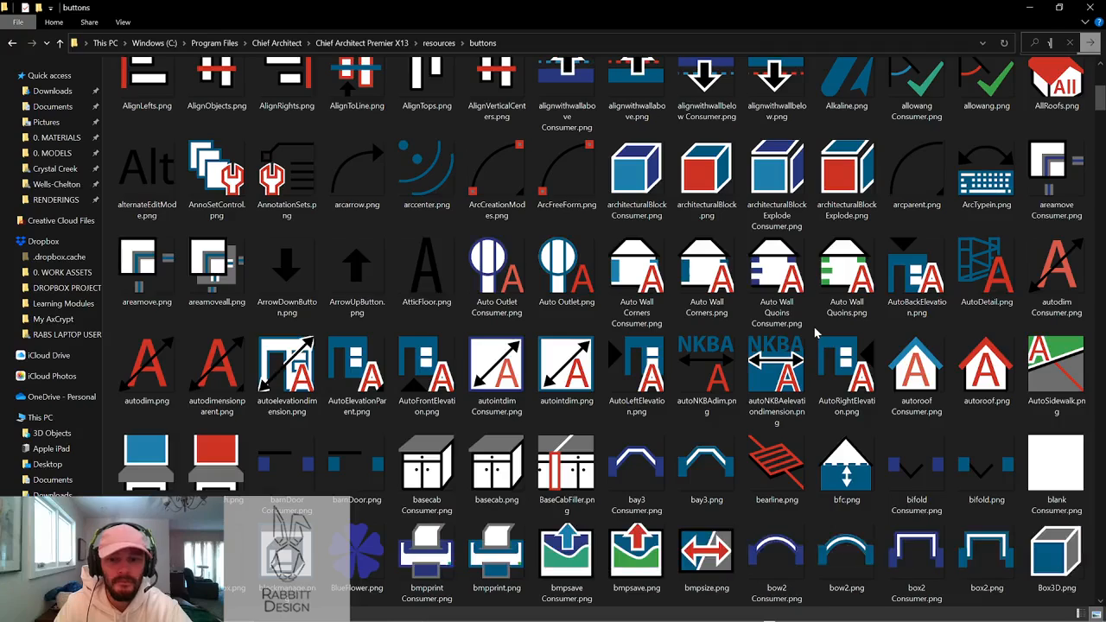
scroll(815, 335, "down", 1)
scroll(815, 329, "down", 4)
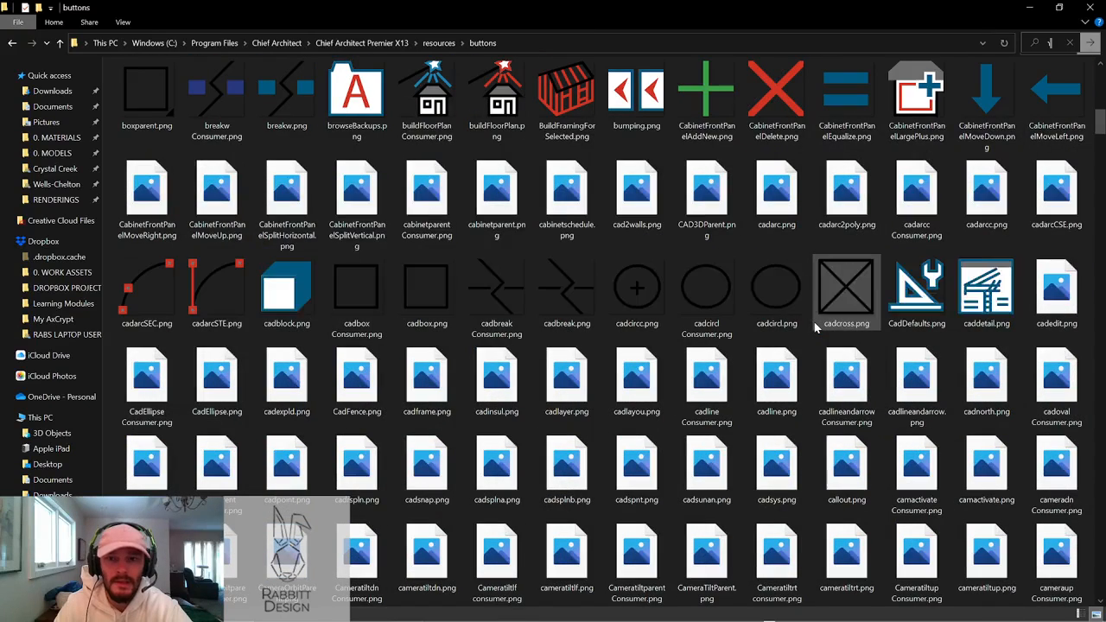
scroll(829, 318, "up", 4)
left_click(1090, 45)
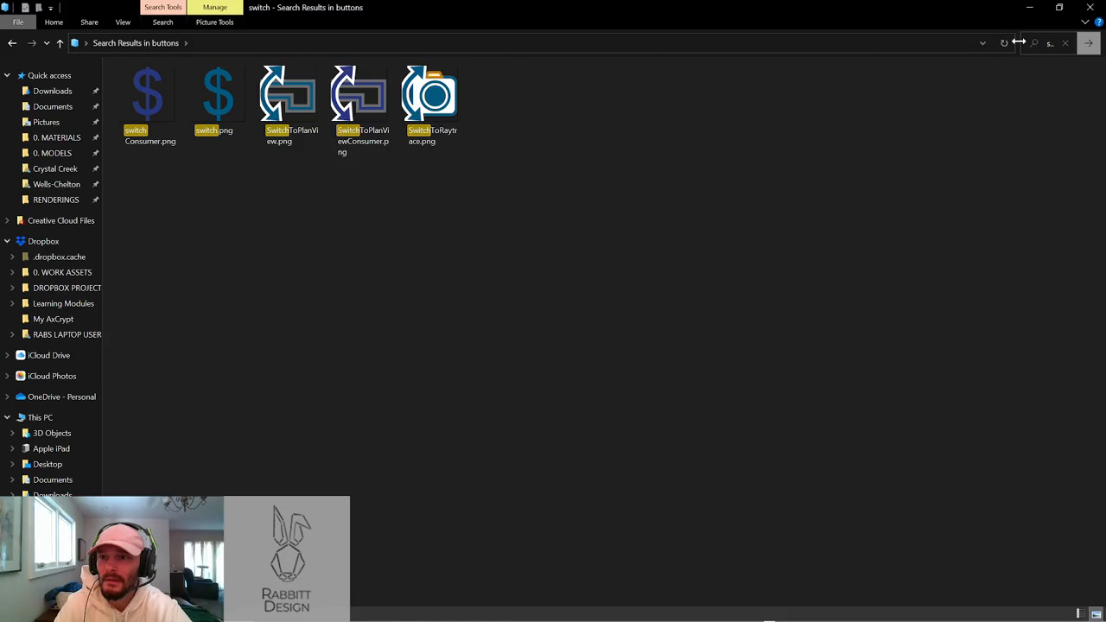
left_click_drag(1020, 42, 782, 42)
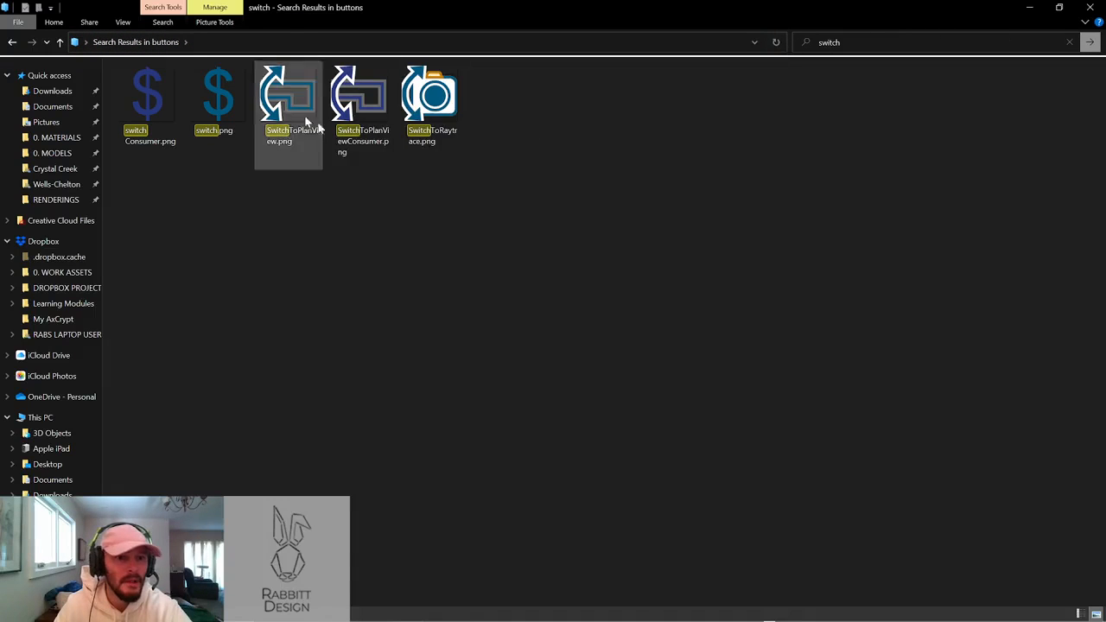
Open switch Consumer.png in Adobe Photoshop 2022
left_click(136, 107)
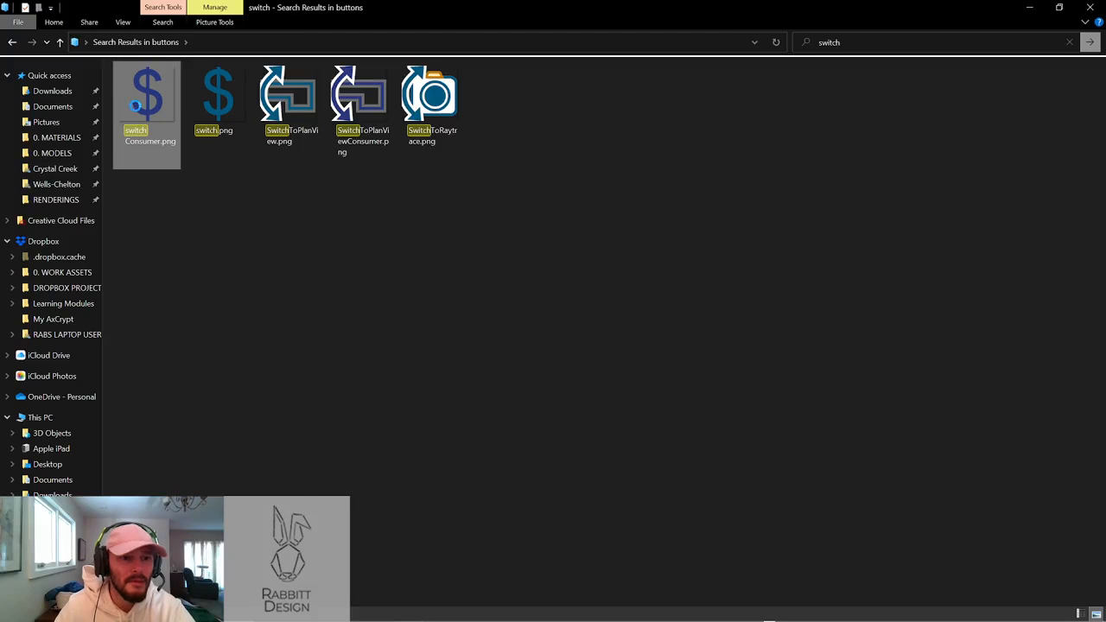
right_click(136, 106)
mouse_move(231, 459)
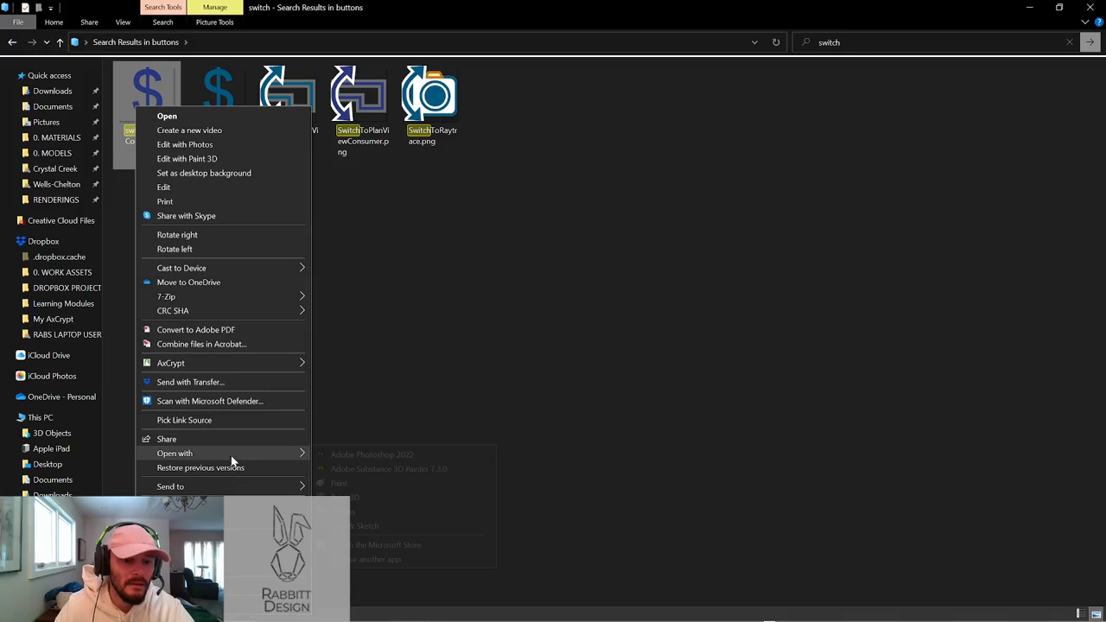
left_click(351, 456)
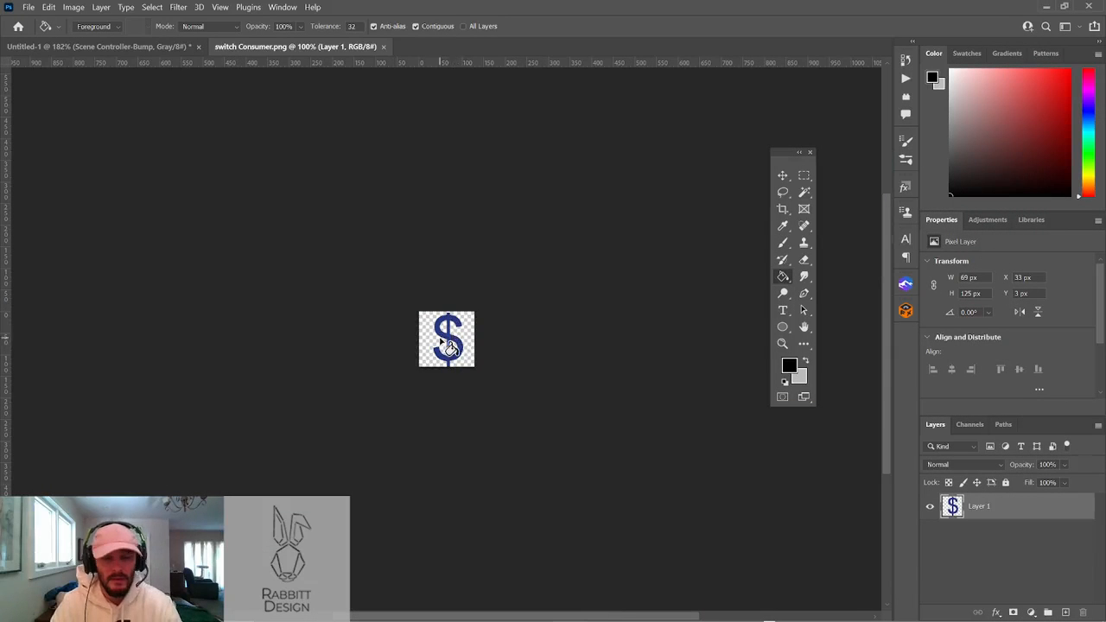
Scale the dollar sign down to about 54 × 102 px, keeping the canvas's lower-left corner fixed
scroll(456, 339, "up", 5, "alt")
scroll(504, 323, "up", 1, "alt")
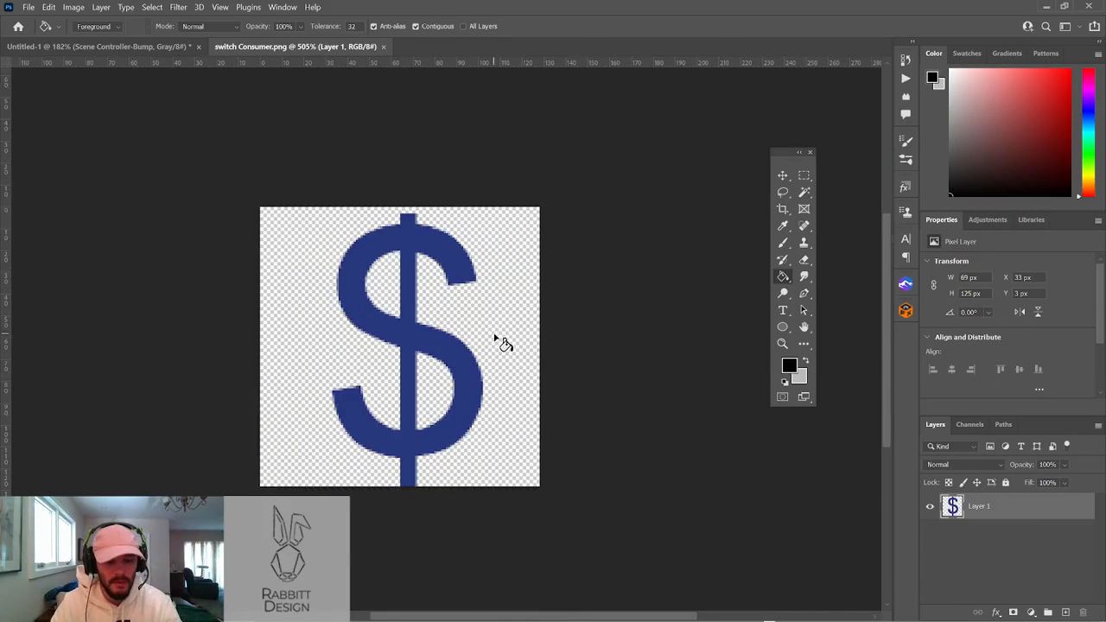
key("ctrl+a")
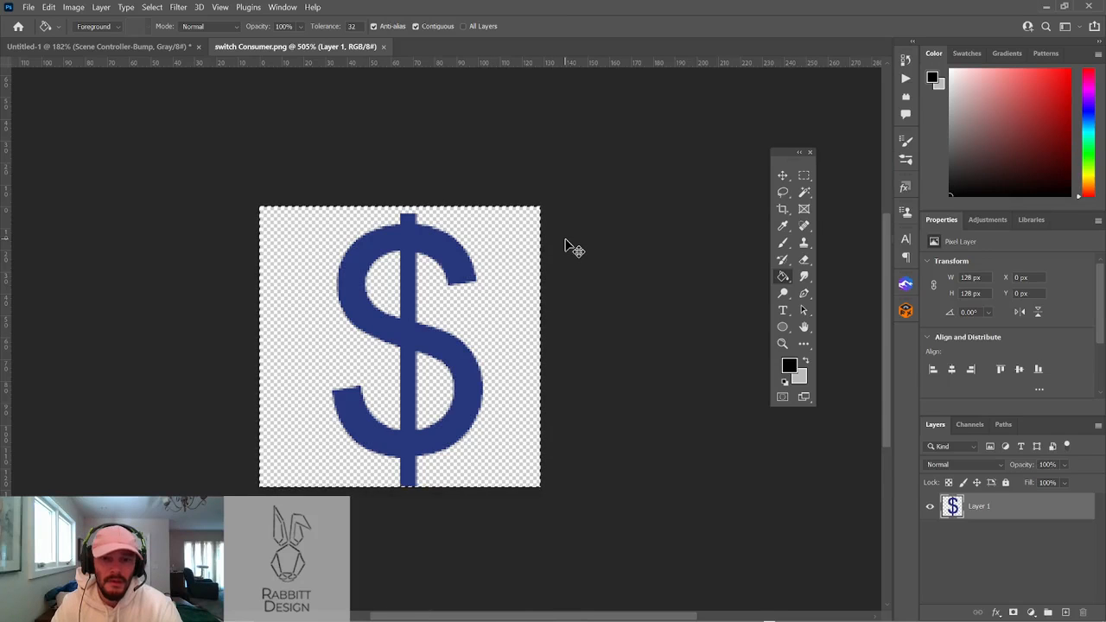
key("ctrl+t")
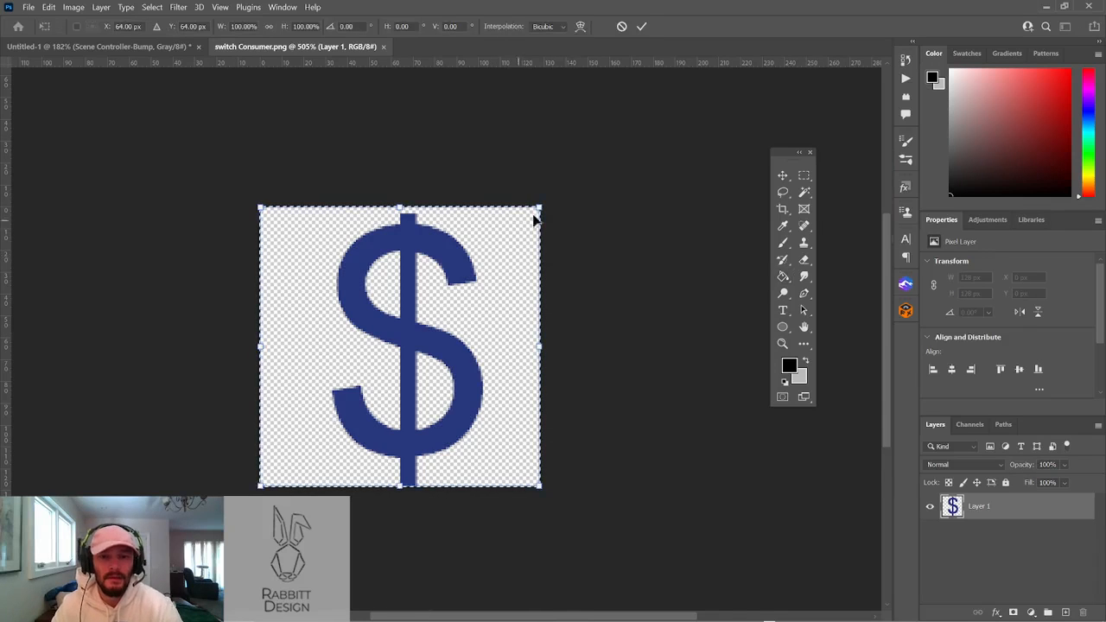
left_click_drag(540, 206, 477, 256)
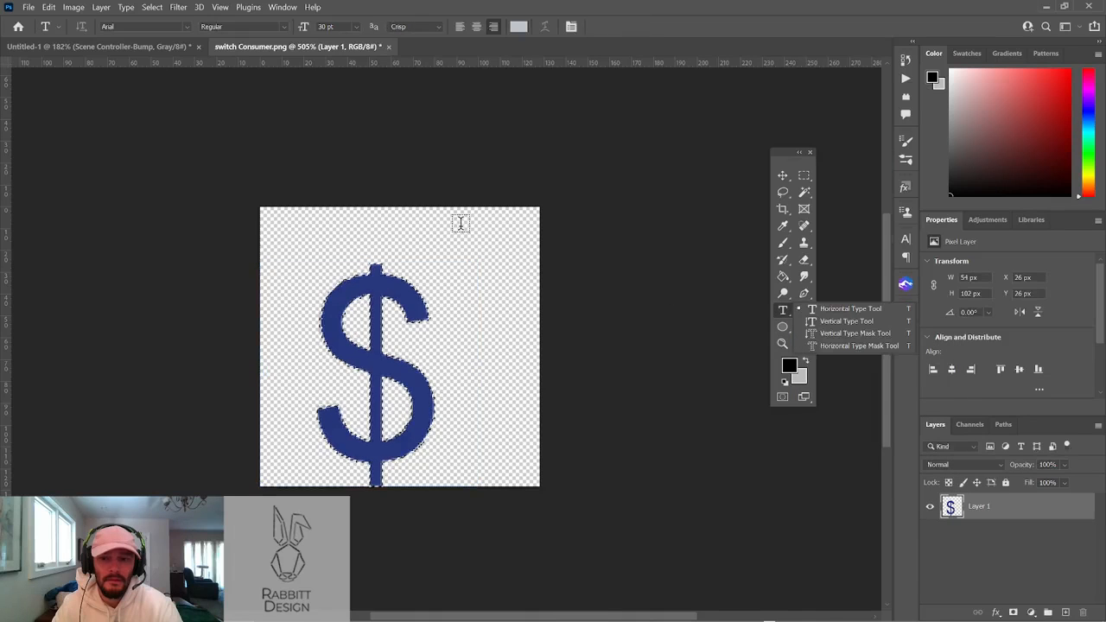
Add the text "VC" above the dollar sign and colour it black (000000)
left_click(443, 246)
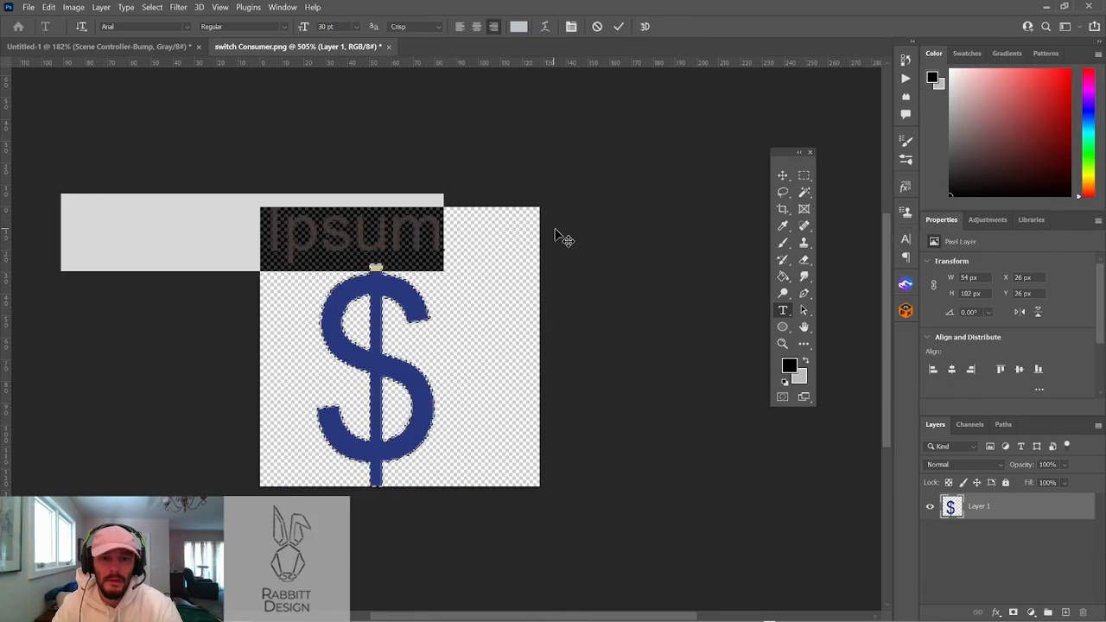
type("VC")
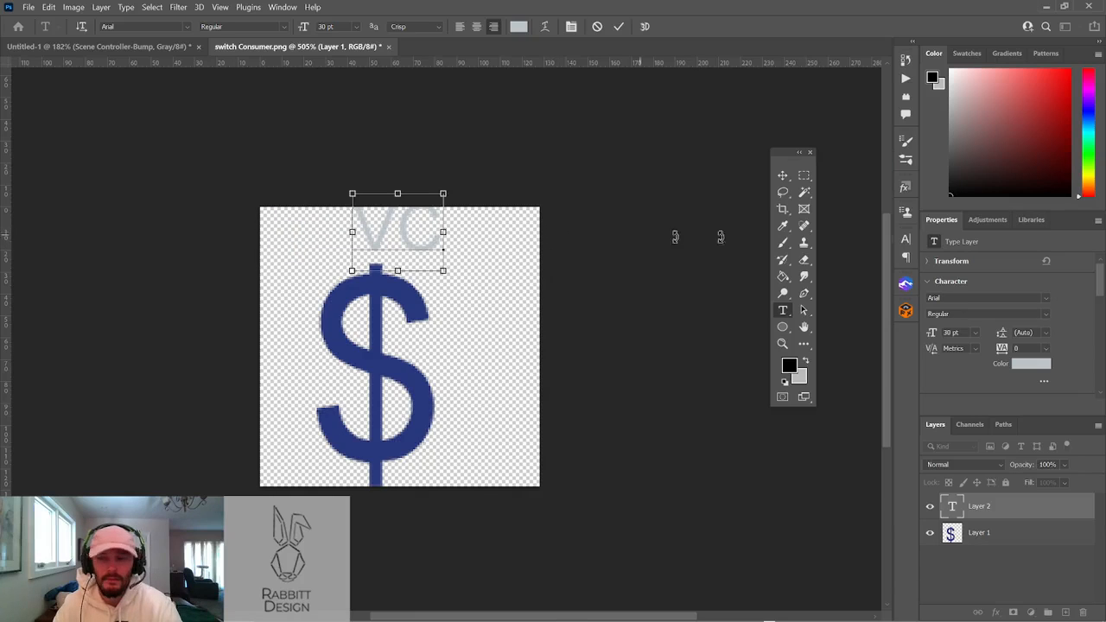
key("ctrl+a")
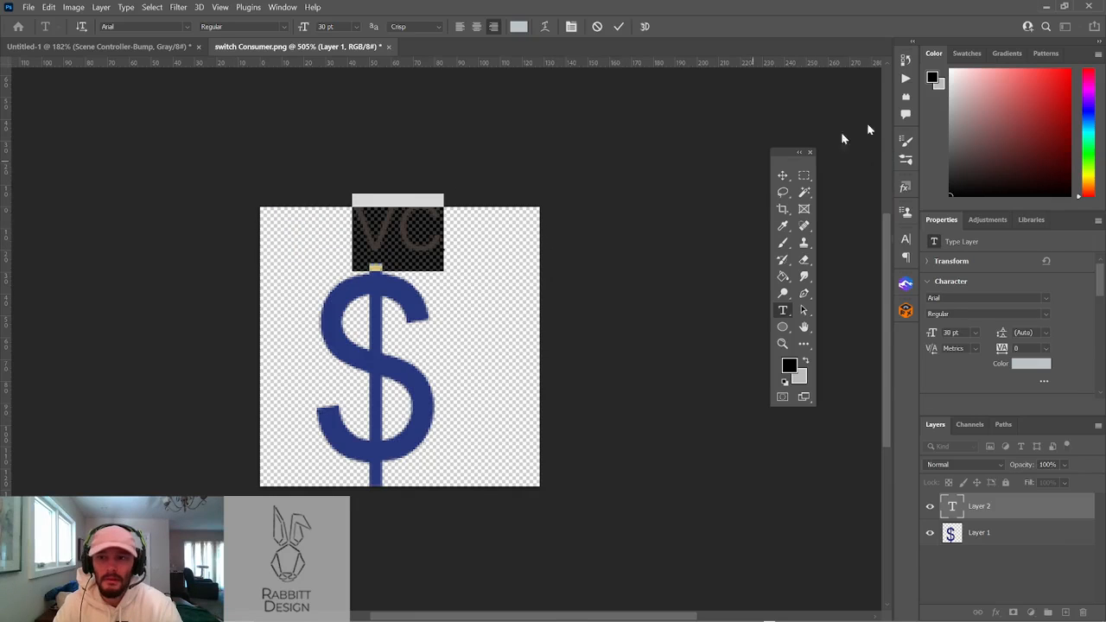
left_click(935, 79)
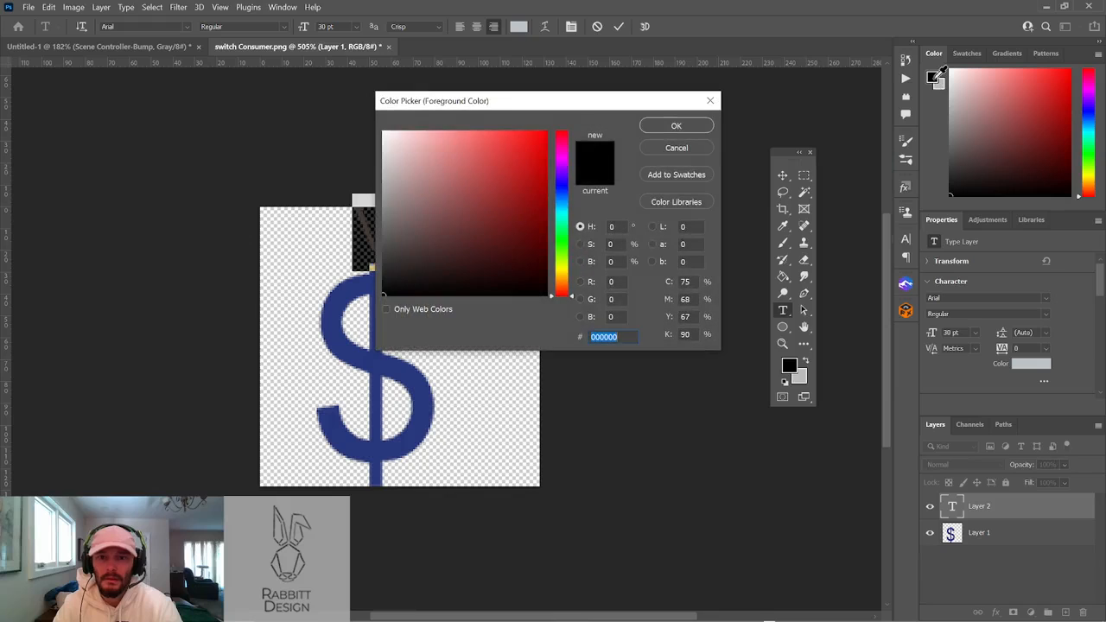
left_click(674, 126)
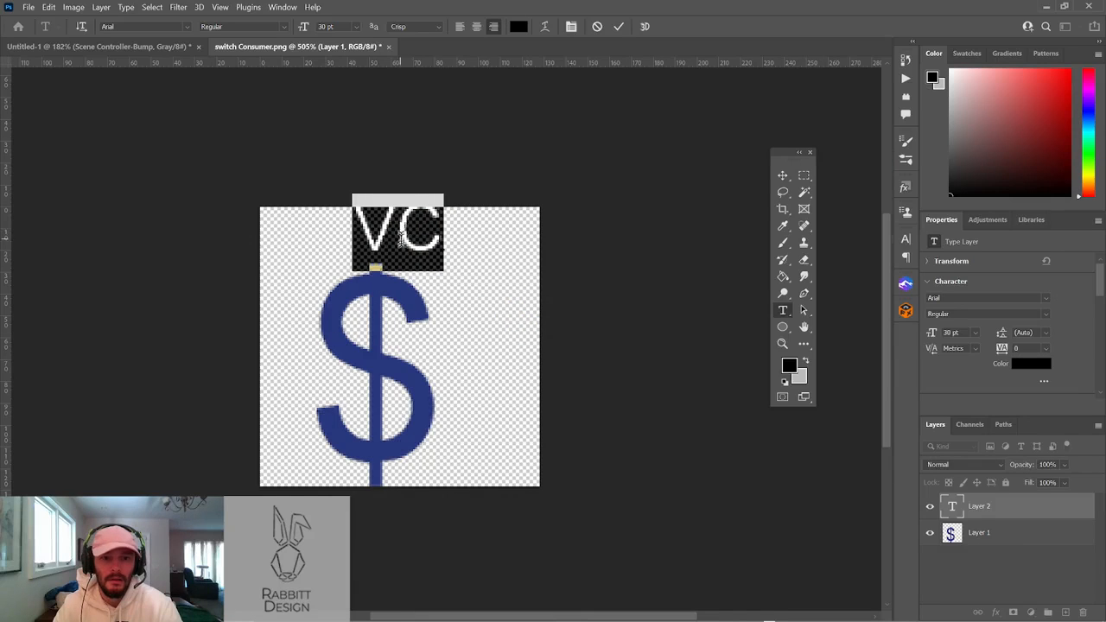
Set the VC text size to 50 pt and fit it into the canvas's upper-right corner
left_click_drag(465, 288, 538, 311)
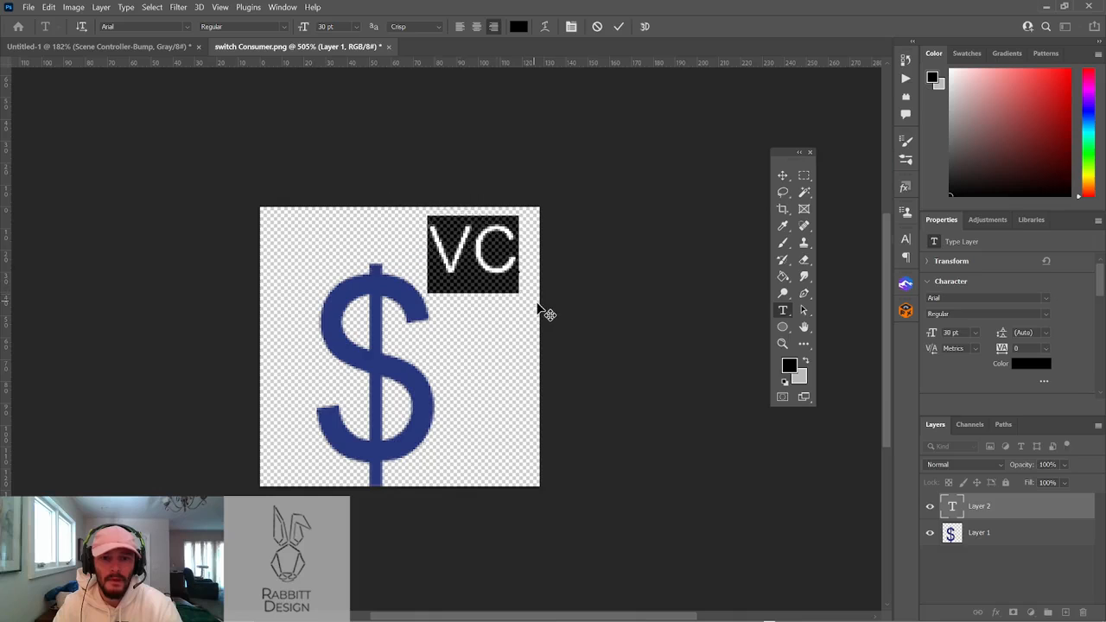
left_click(496, 252)
double_click(496, 251)
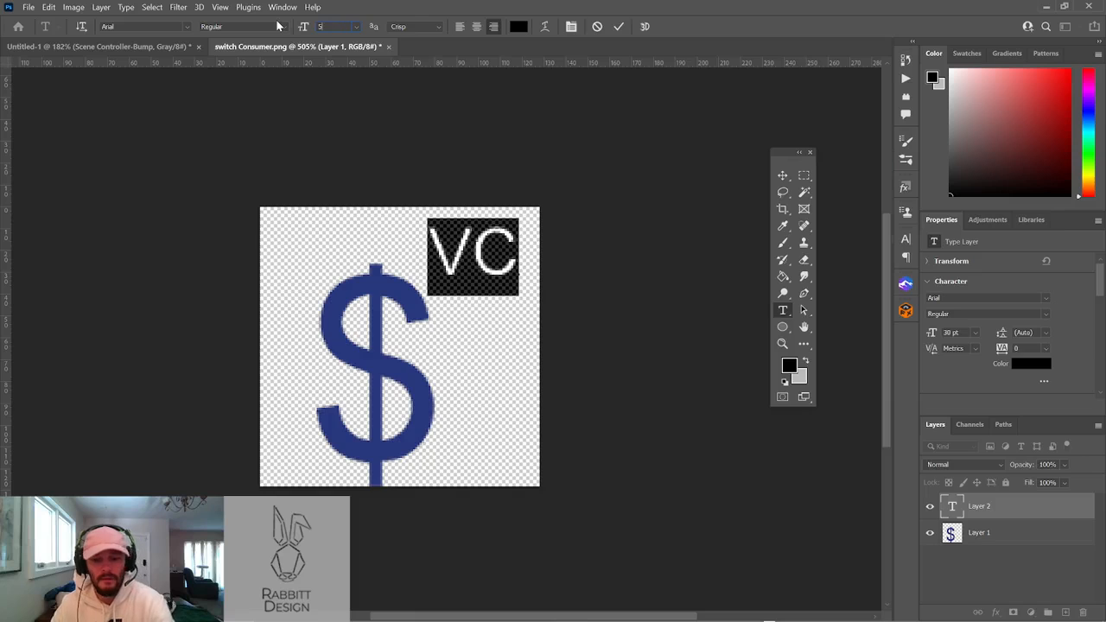
key("Return")
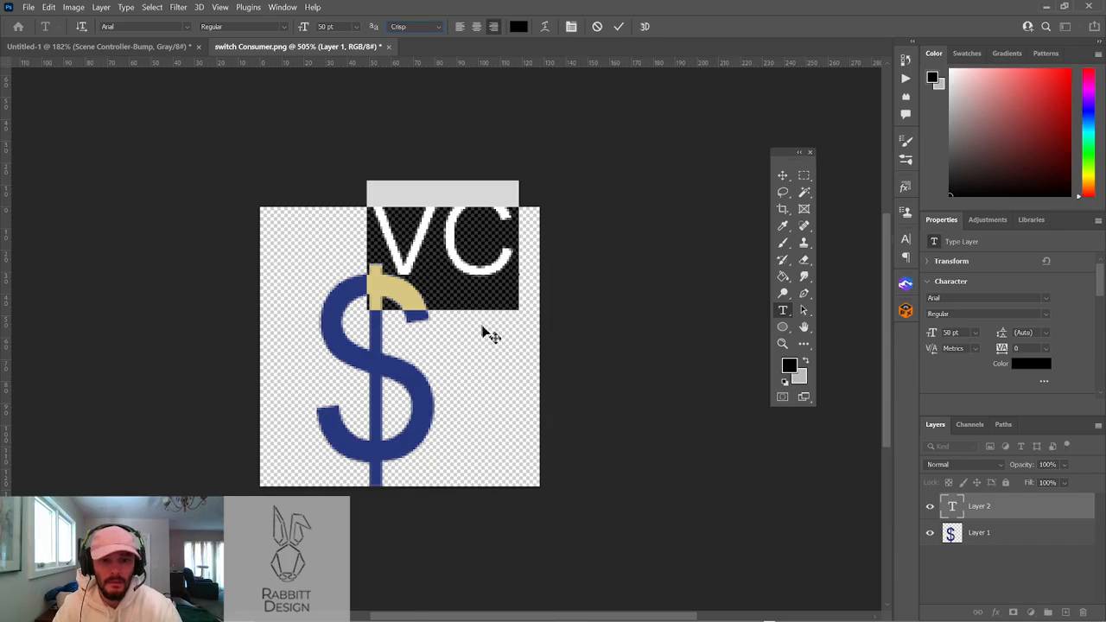
left_click_drag(503, 352, 511, 361)
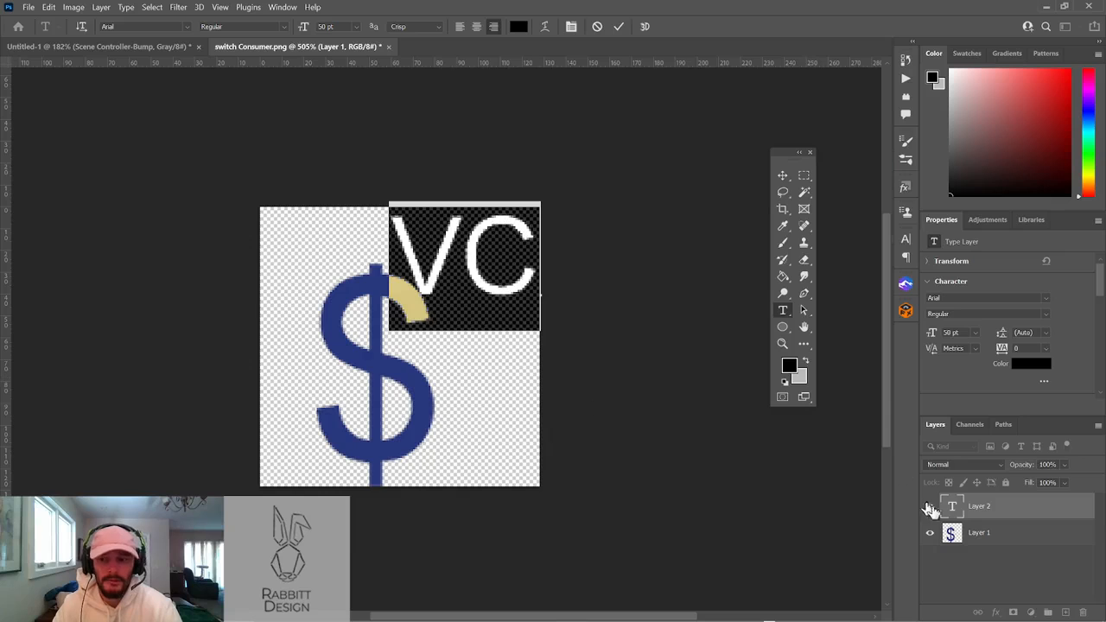
Move the dollar sign on Layer 1 about 12 px left, clear of the VC text, and apply the transform
left_click(963, 537)
left_click(964, 537)
key("ctrl+t")
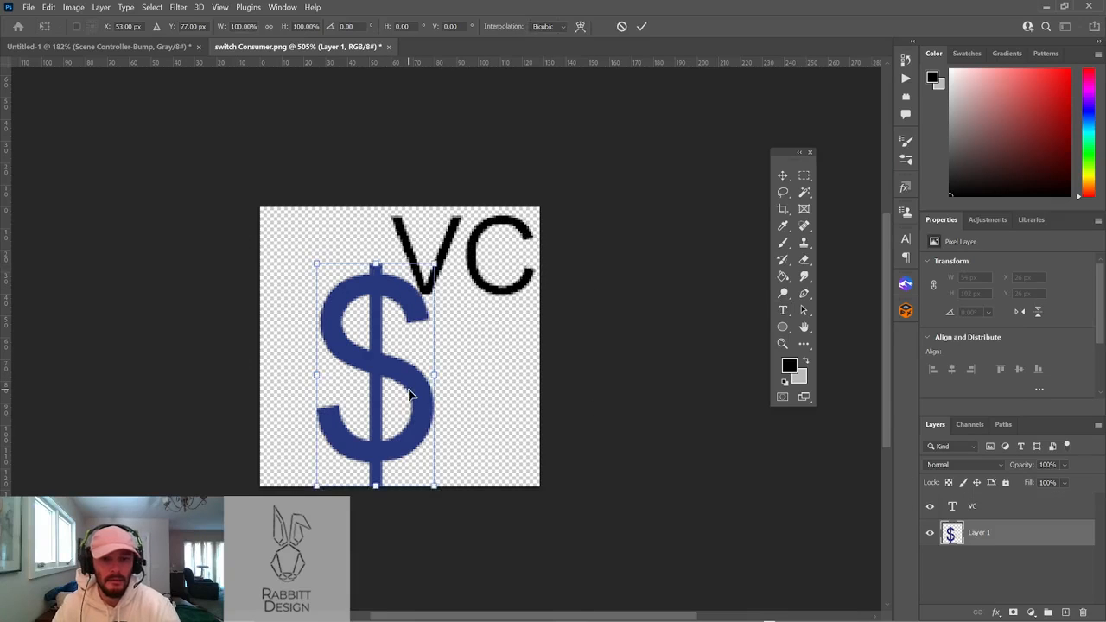
left_click_drag(410, 394, 384, 393)
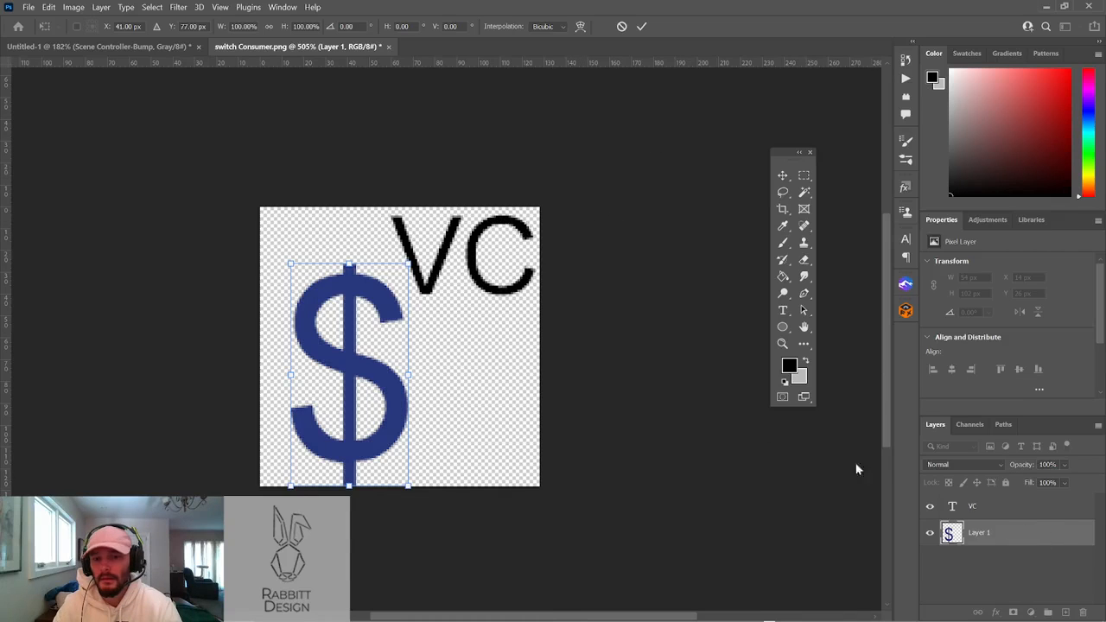
left_click(49, 7)
mouse_move(28, 7)
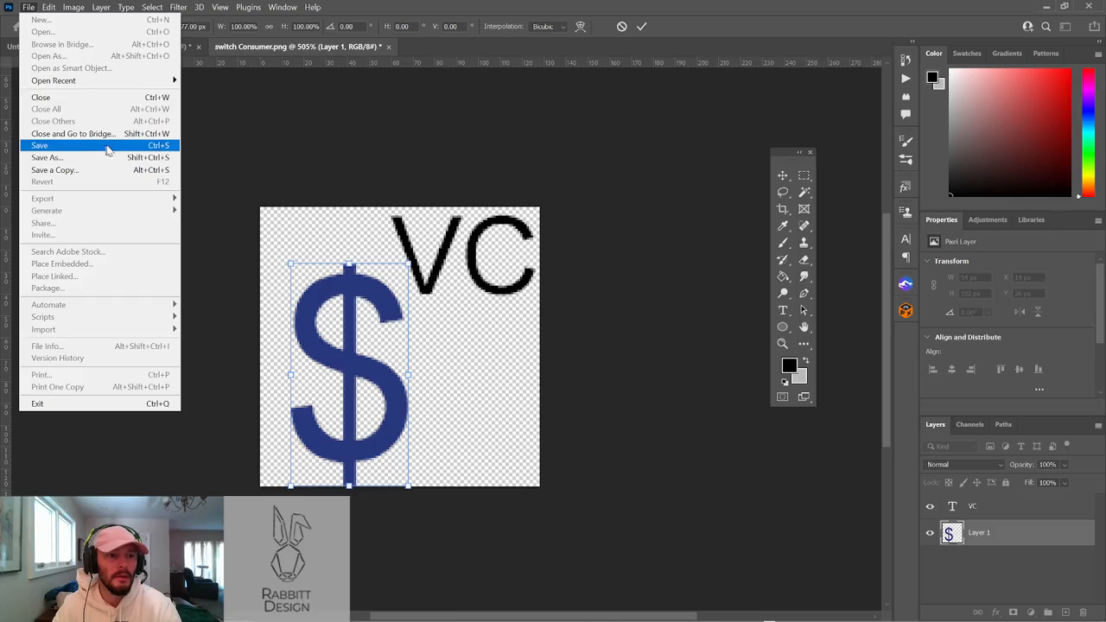
left_click(328, 150)
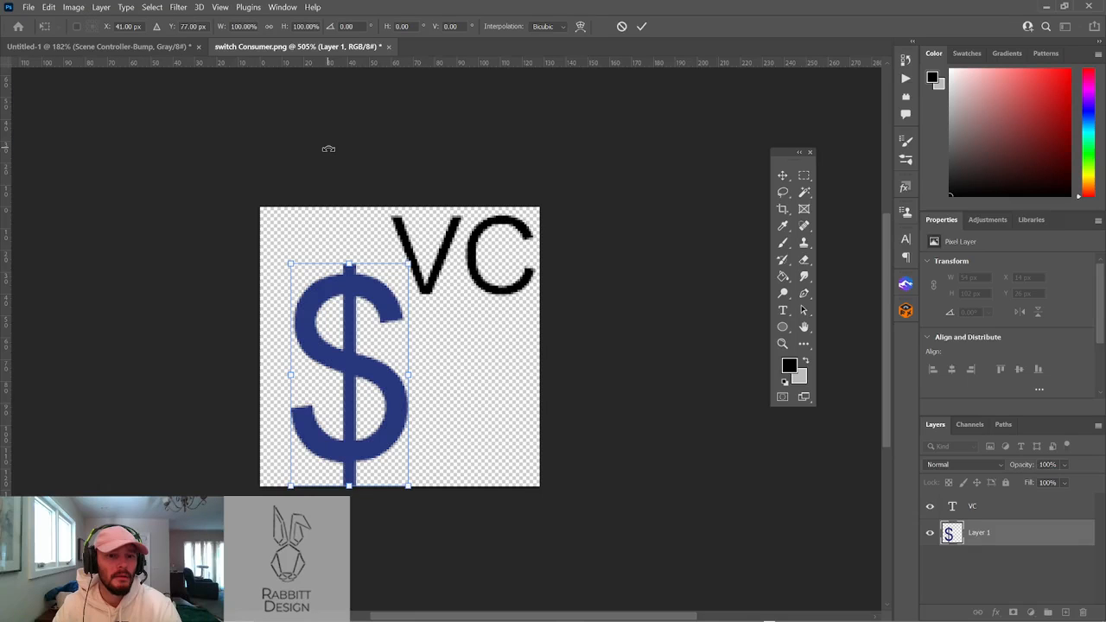
left_click(642, 27)
Export the icon as Switch-Scene Controller.png into the Toolbars\Custom folder of Documents\Chief Architect Premier X13-unnamed
left_click(29, 7)
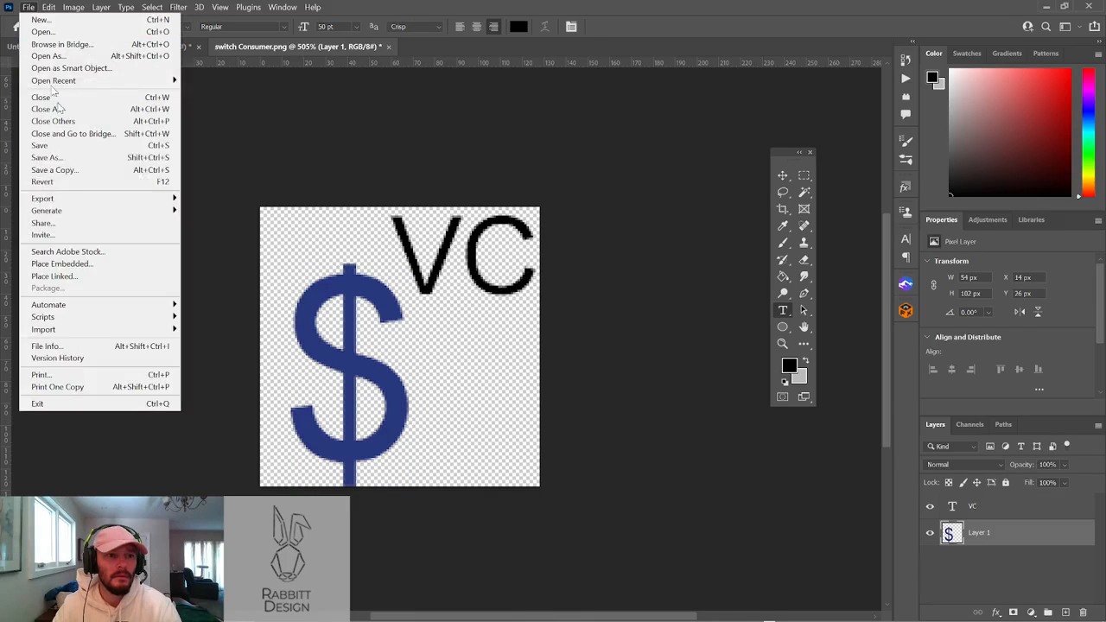
mouse_move(154, 204)
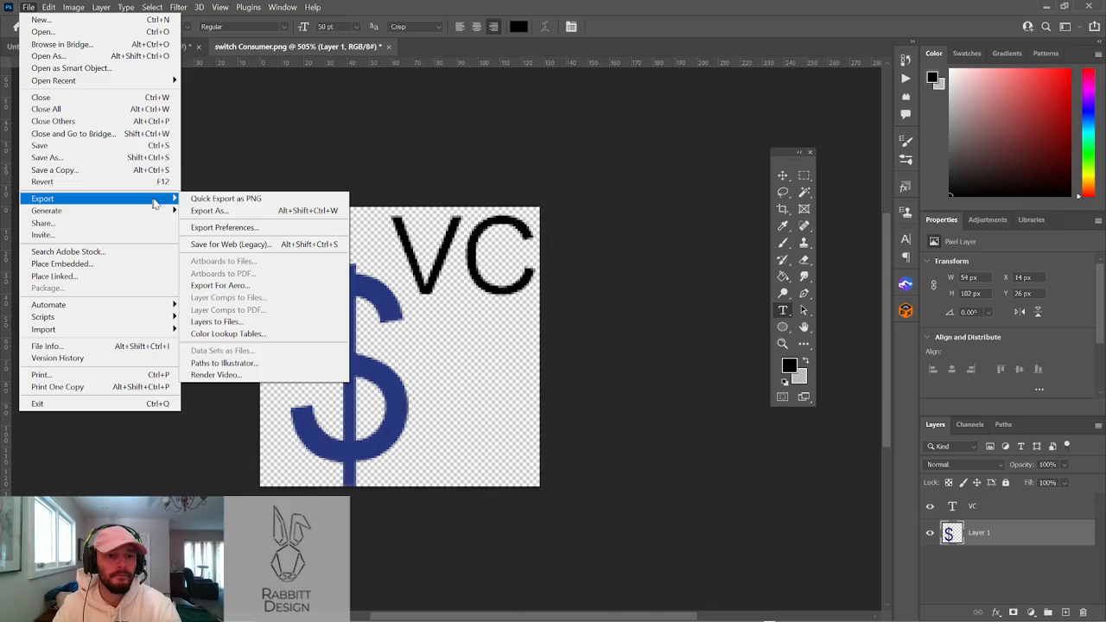
left_click(218, 200)
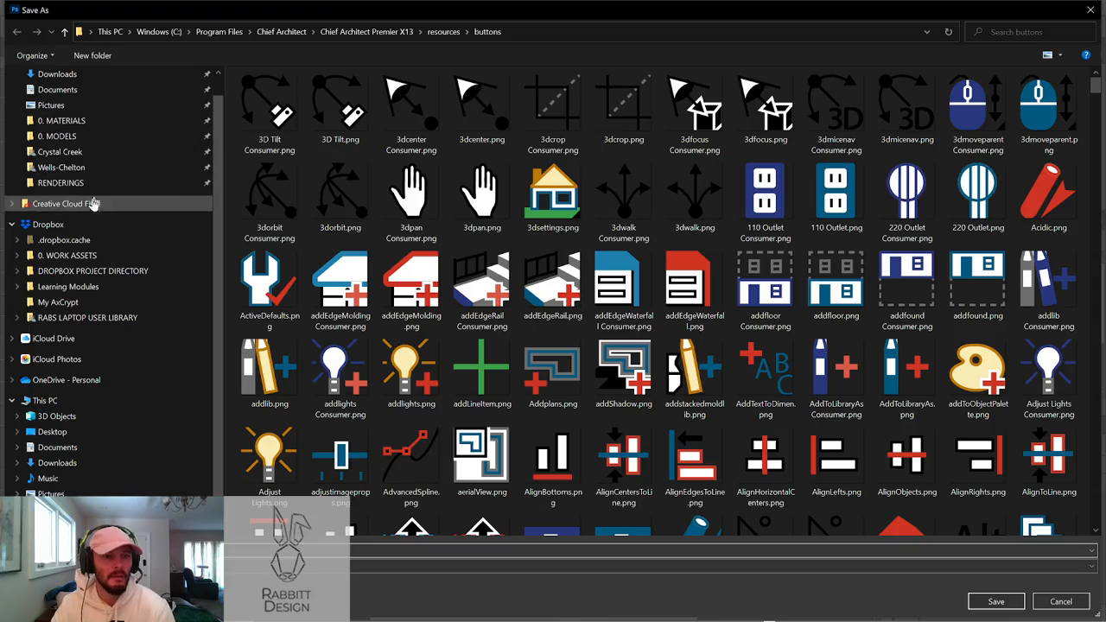
left_click(62, 93)
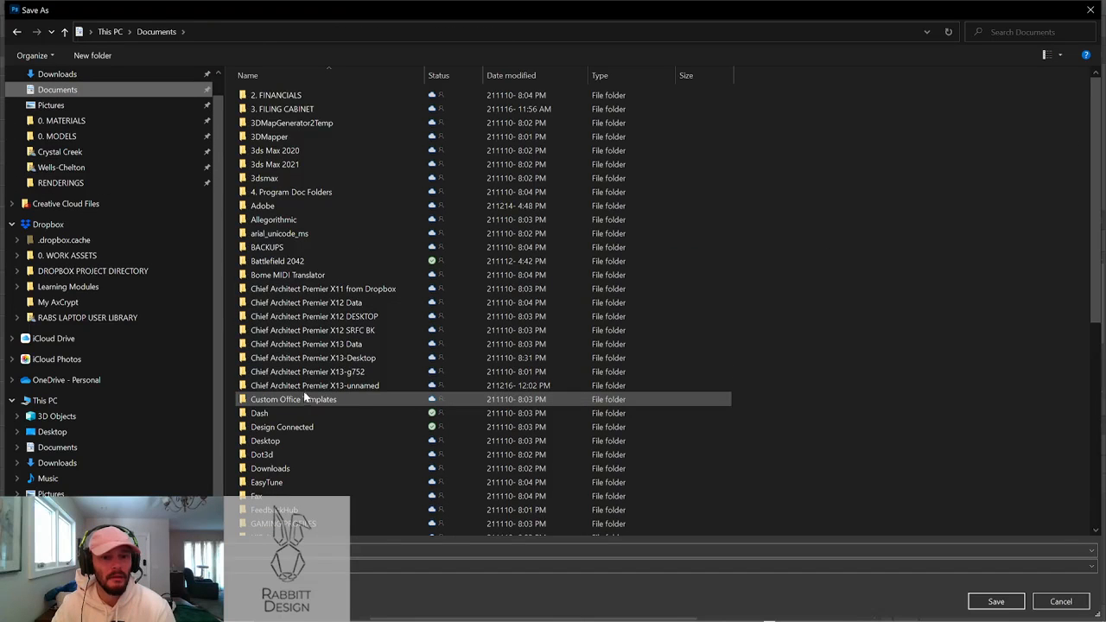
double_click(302, 385)
double_click(282, 235)
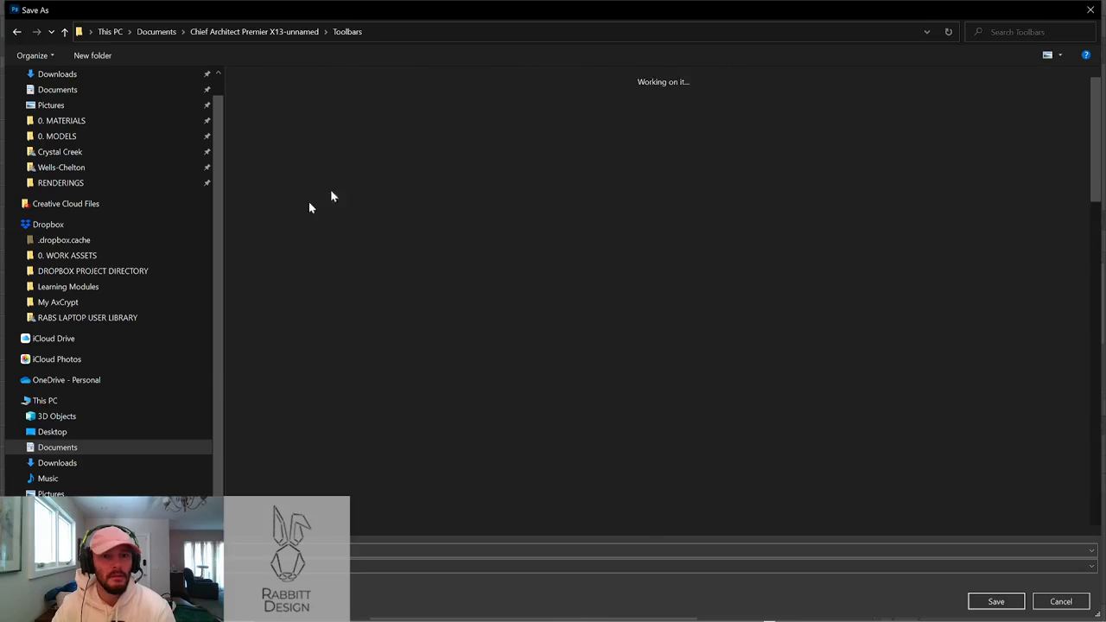
left_click(481, 108)
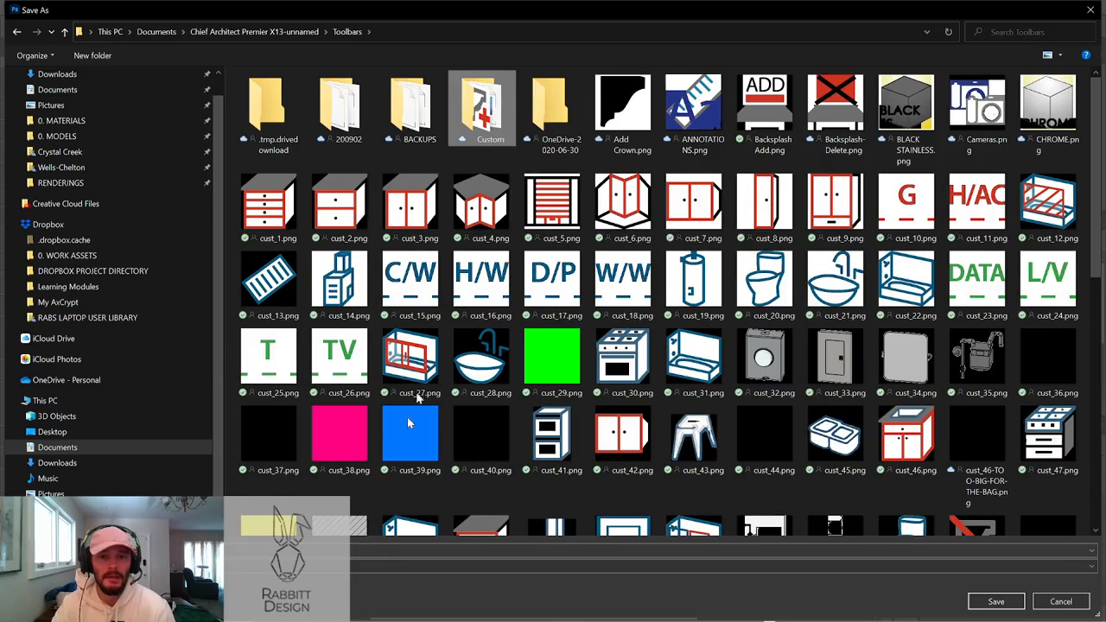
key("Return")
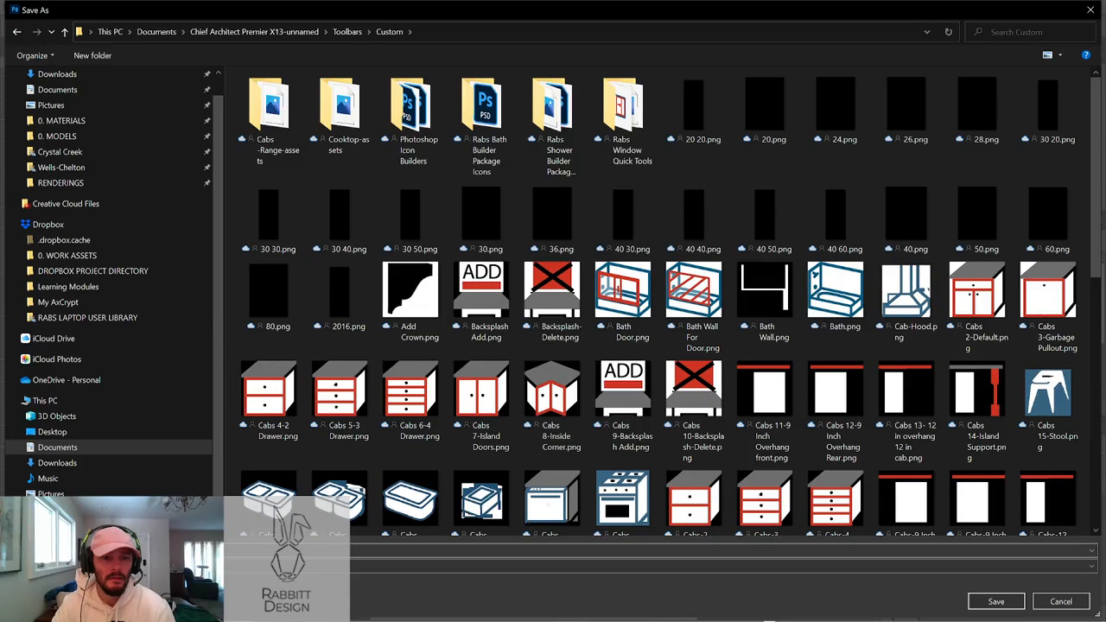
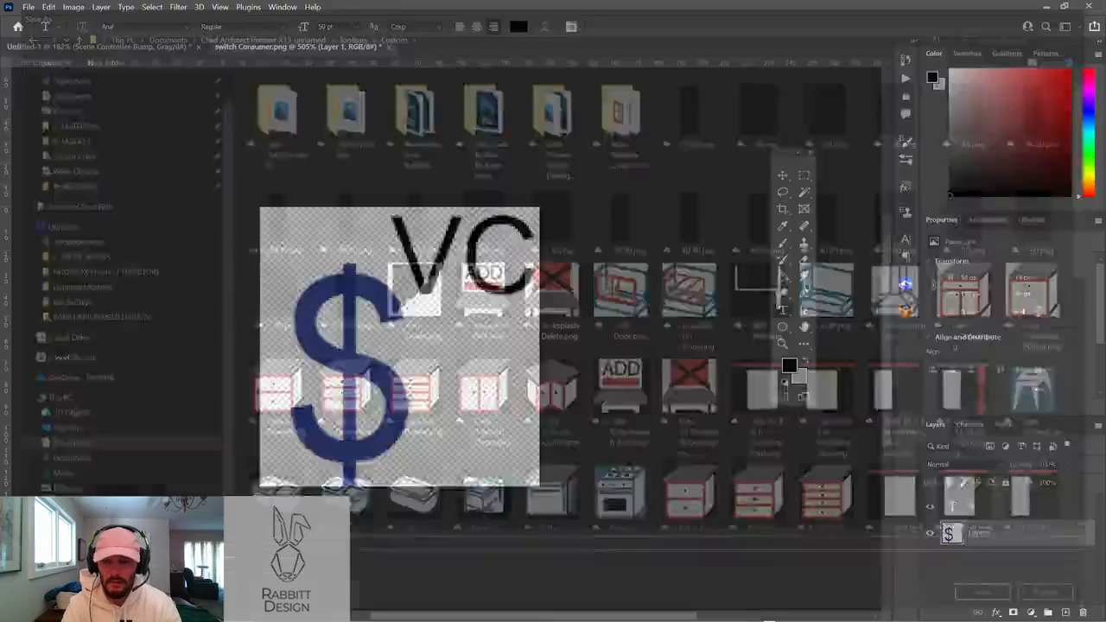
Switch to Chief Architect and check the scene controller's label in the working plan view
key("alt+Tab")
key("Tab")
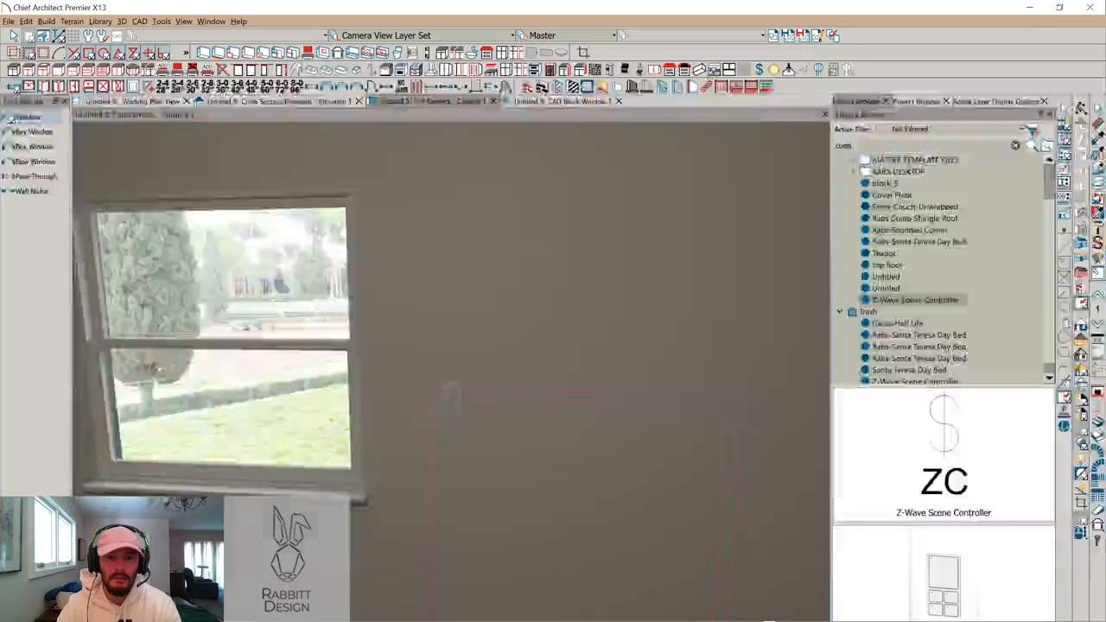
left_click(121, 101)
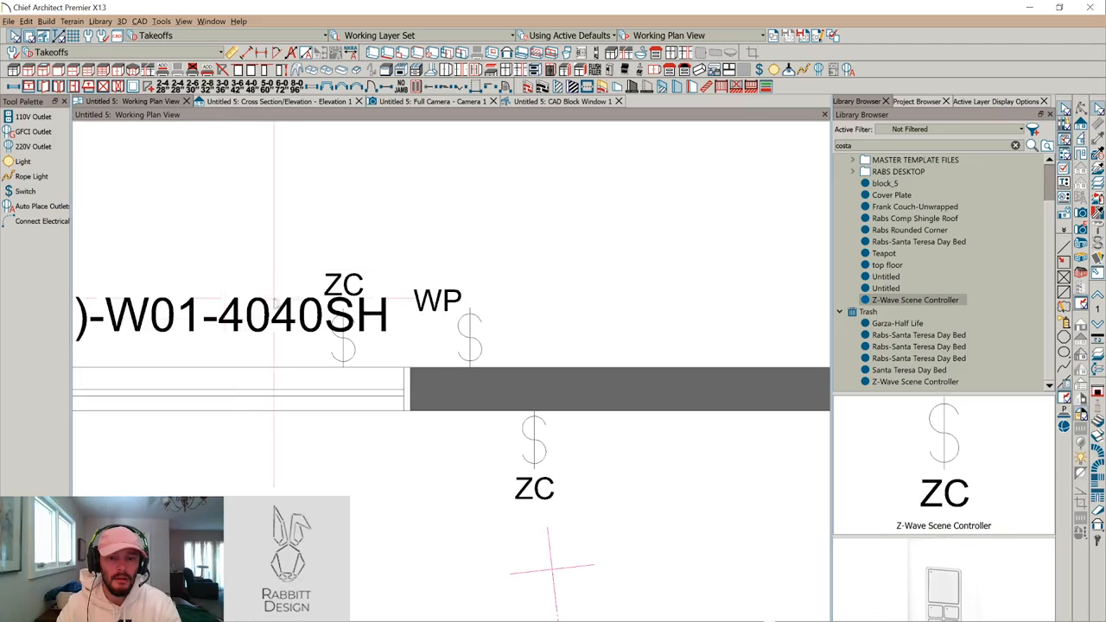
Switch back to Photoshop and change the icon's text from VC to ZC
key("alt+Tab")
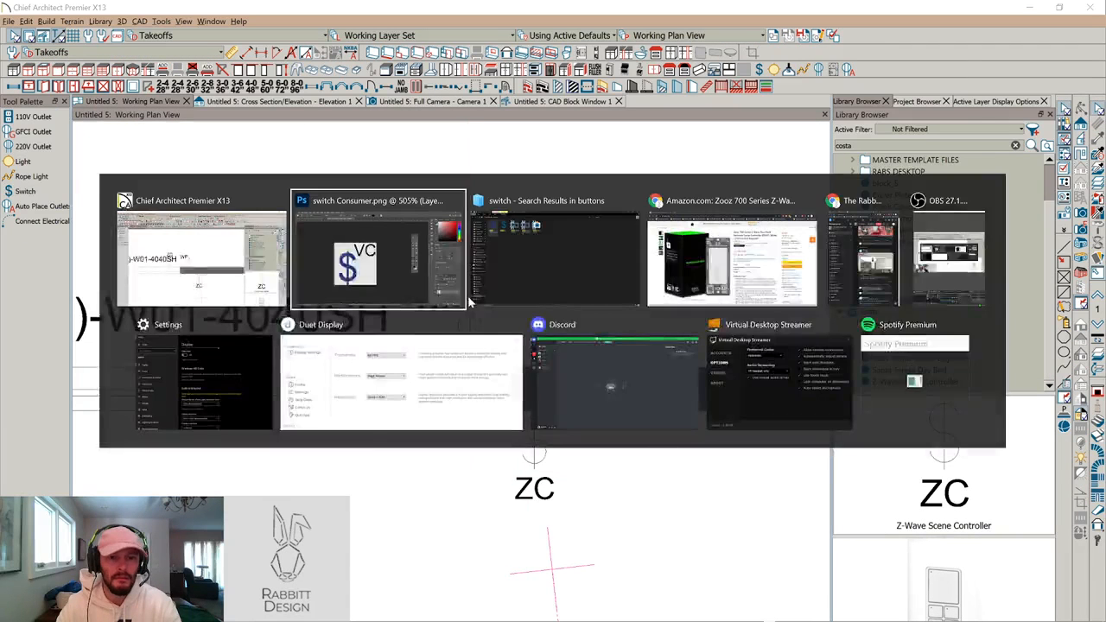
left_click(452, 261)
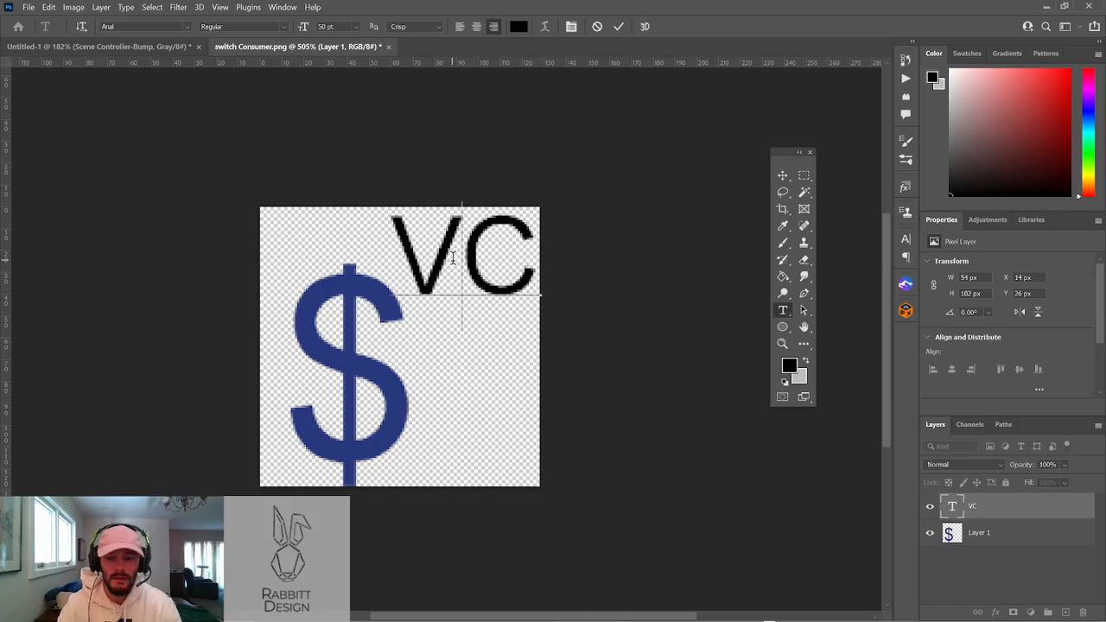
key("BackSpace")
type("Z")
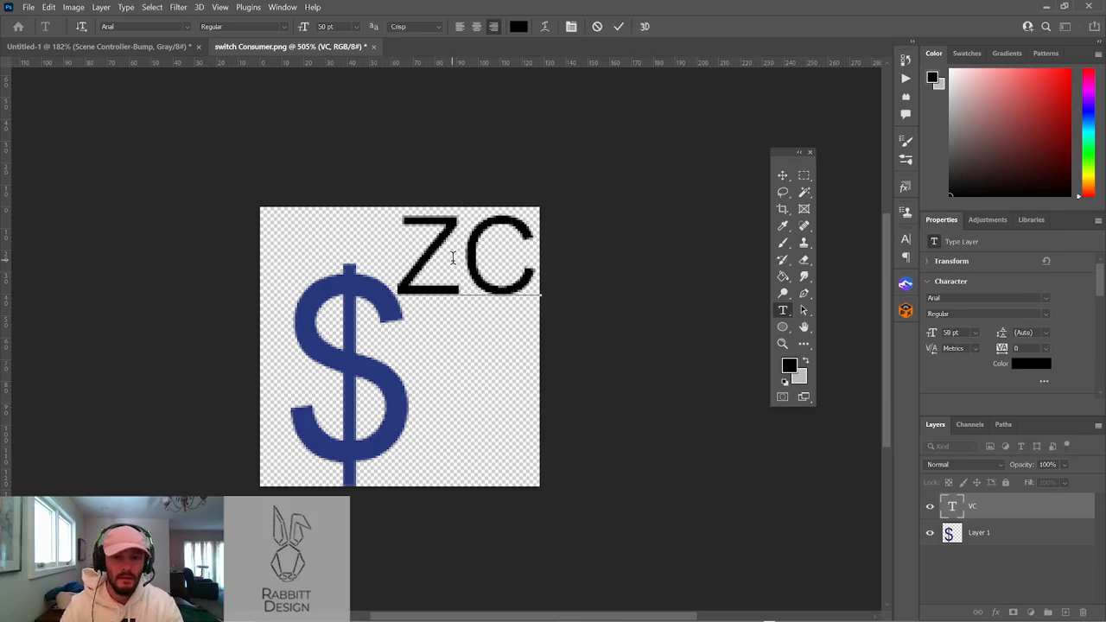
left_click(622, 26)
Export the corrected icon as a 128 × 128 px PNG with transparency
left_click(28, 7)
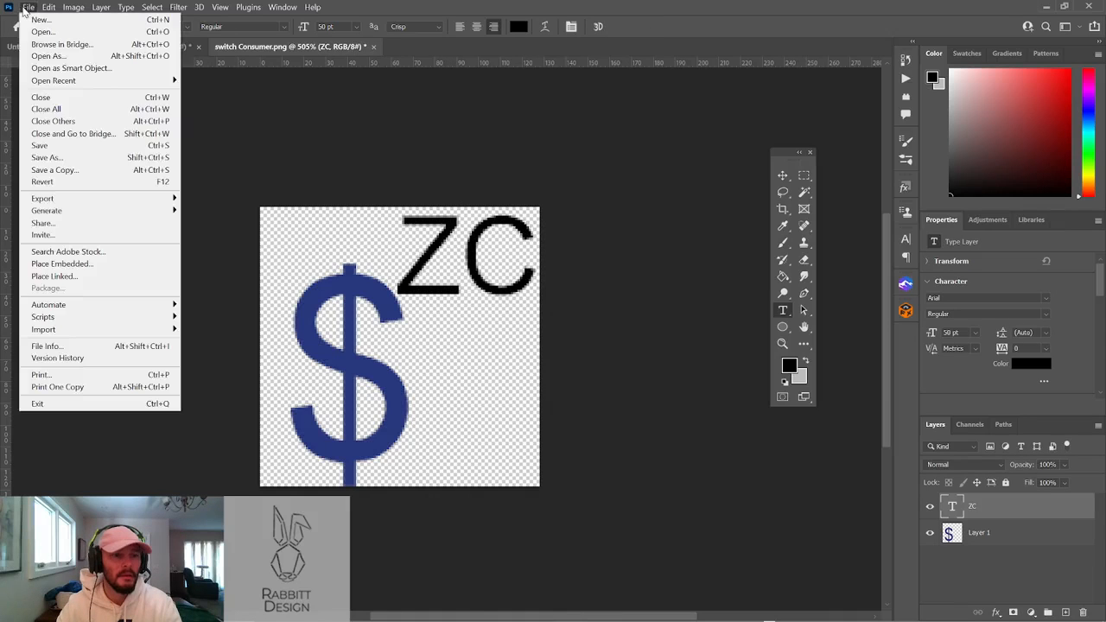
mouse_move(131, 198)
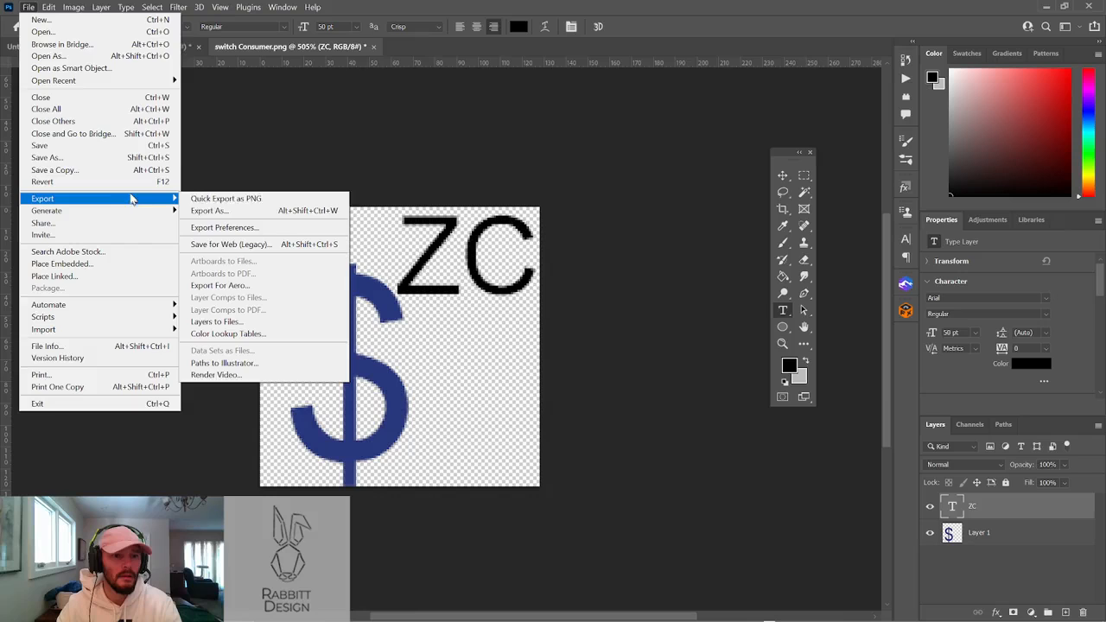
left_click(227, 212)
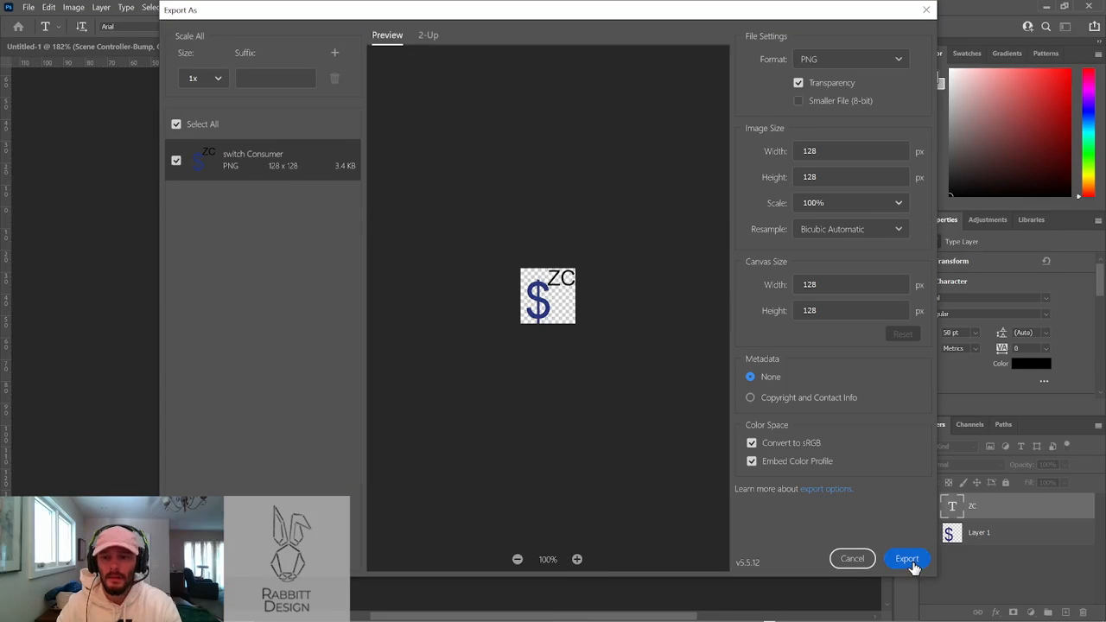
left_click(906, 558)
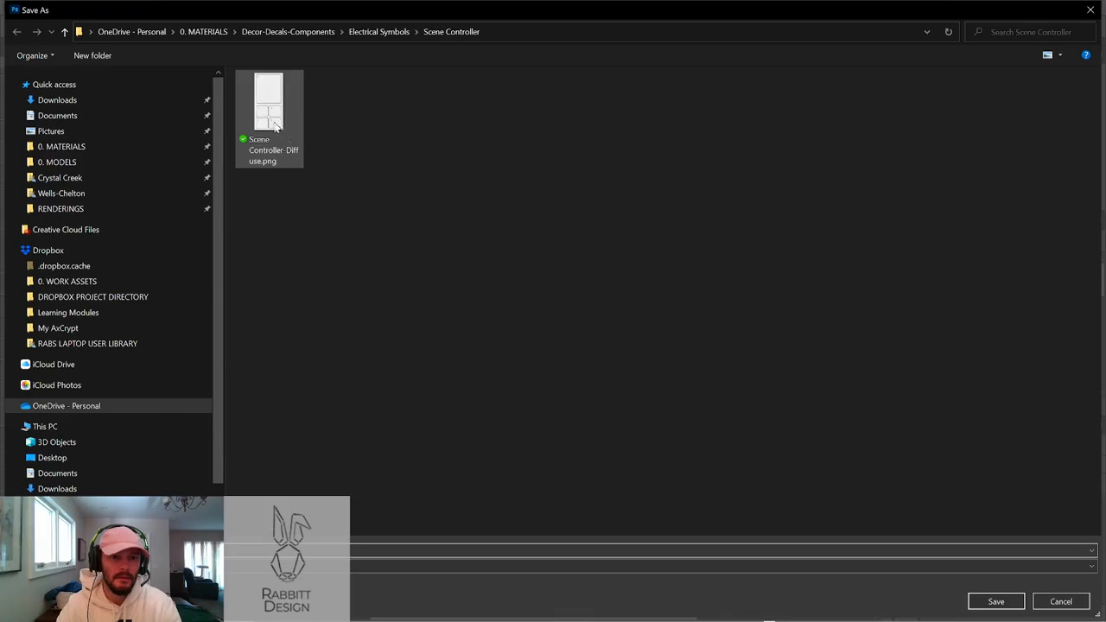
Save the export over Switch-Scene Controller.png in the Toolbars\Custom folder of Documents\Chief Architect Premier X13-unnamed
left_click(81, 116)
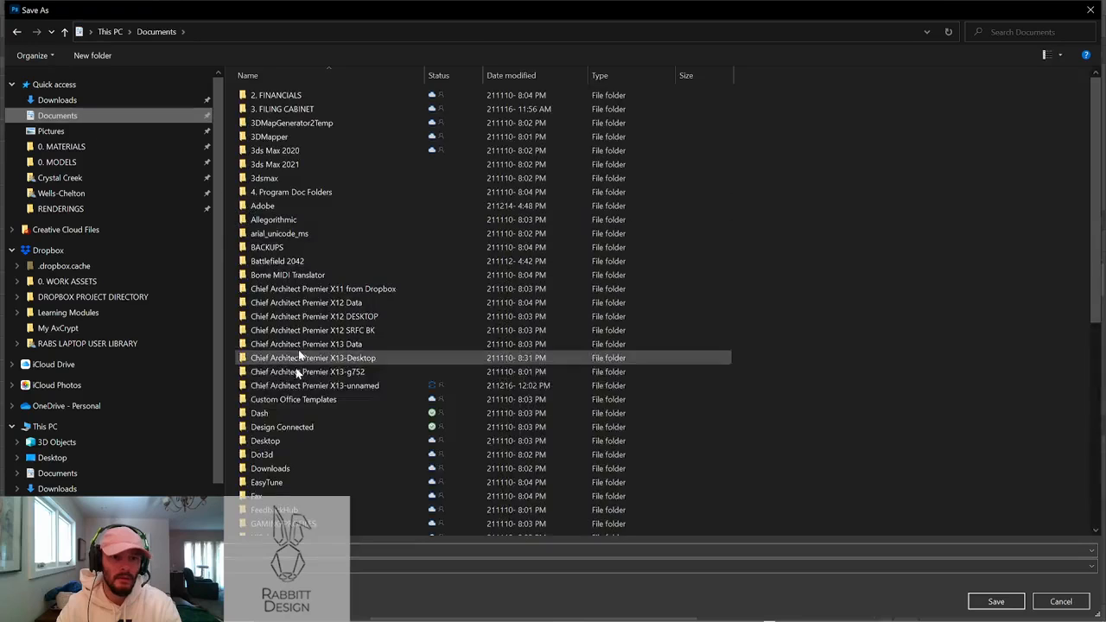
double_click(298, 386)
left_click(270, 234)
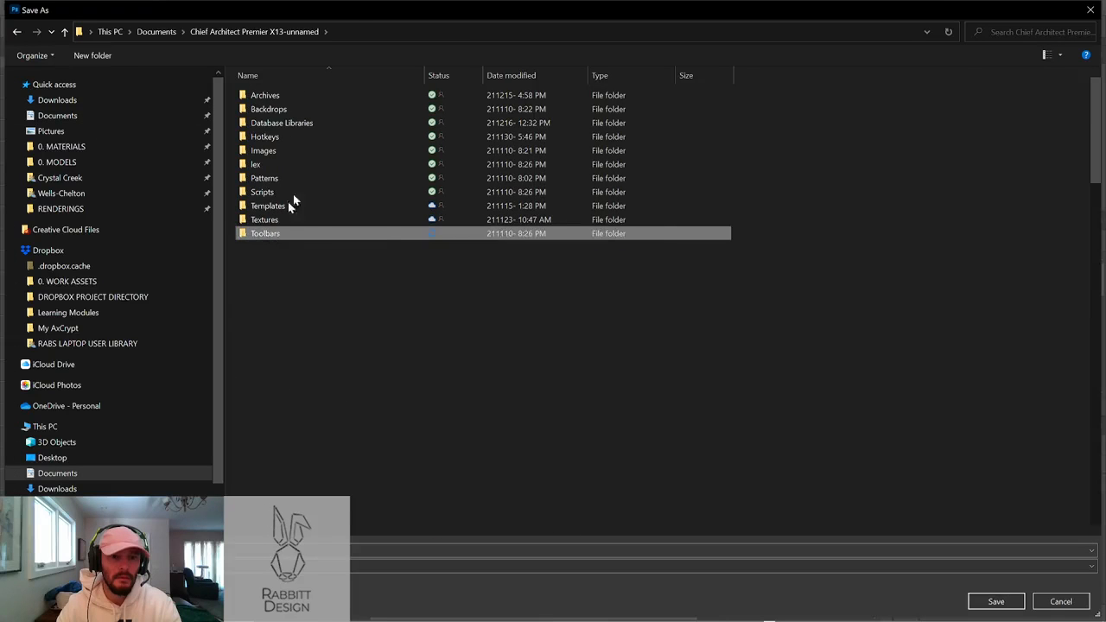
double_click(482, 110)
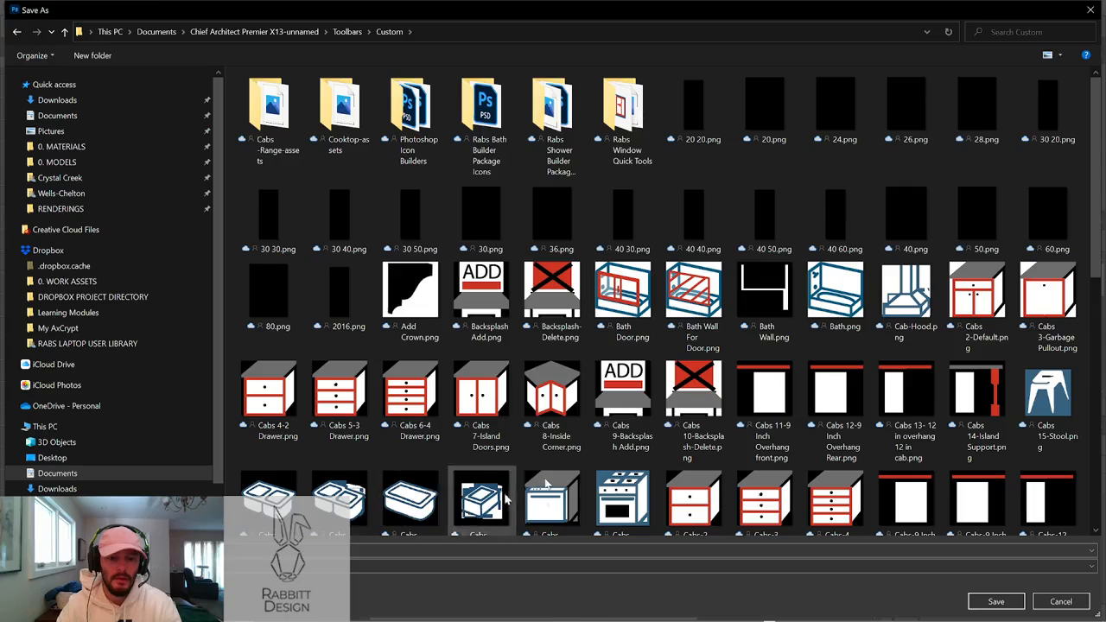
scroll(614, 462, "down", 6)
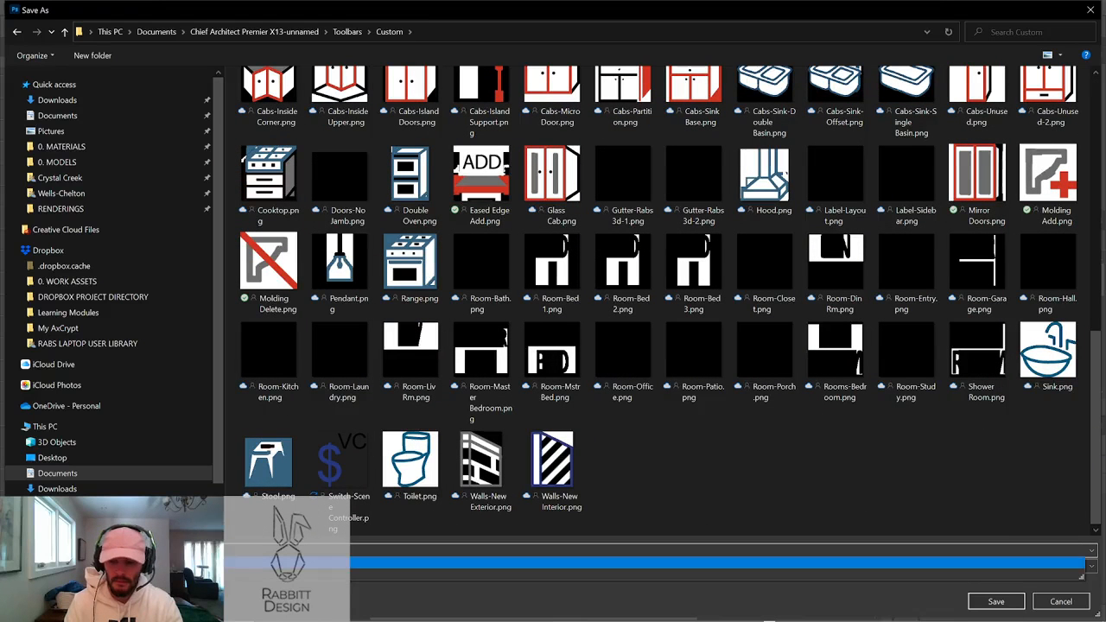
key("Return")
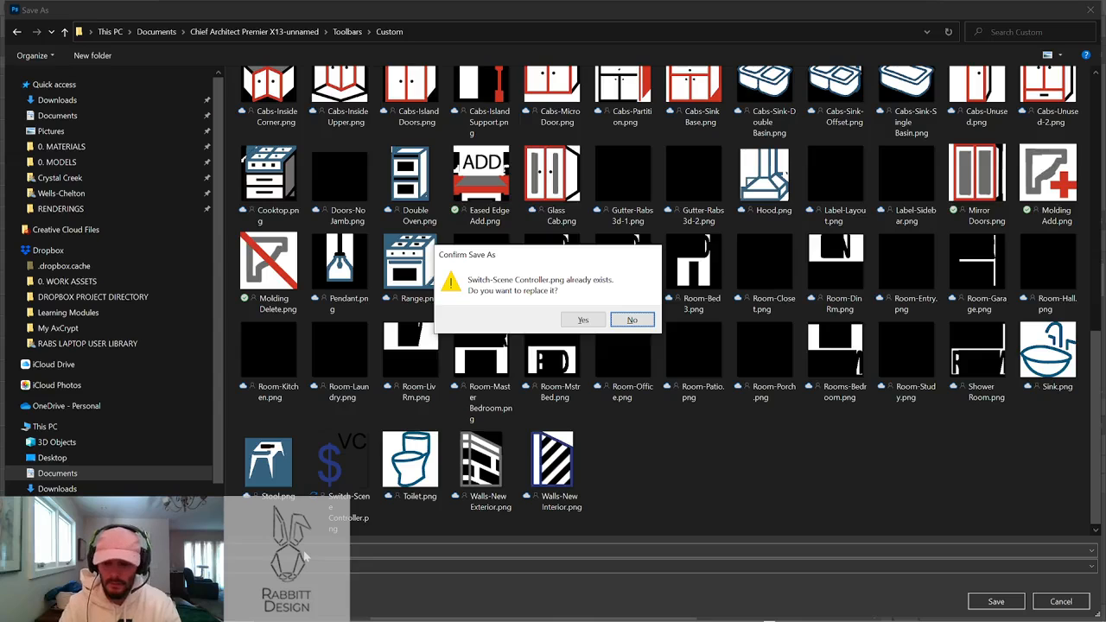
key("Left")
key("Return")
Switch to Chief Architect, toggle the toolbar lock and refit the program window to the screen
key("alt+Tab")
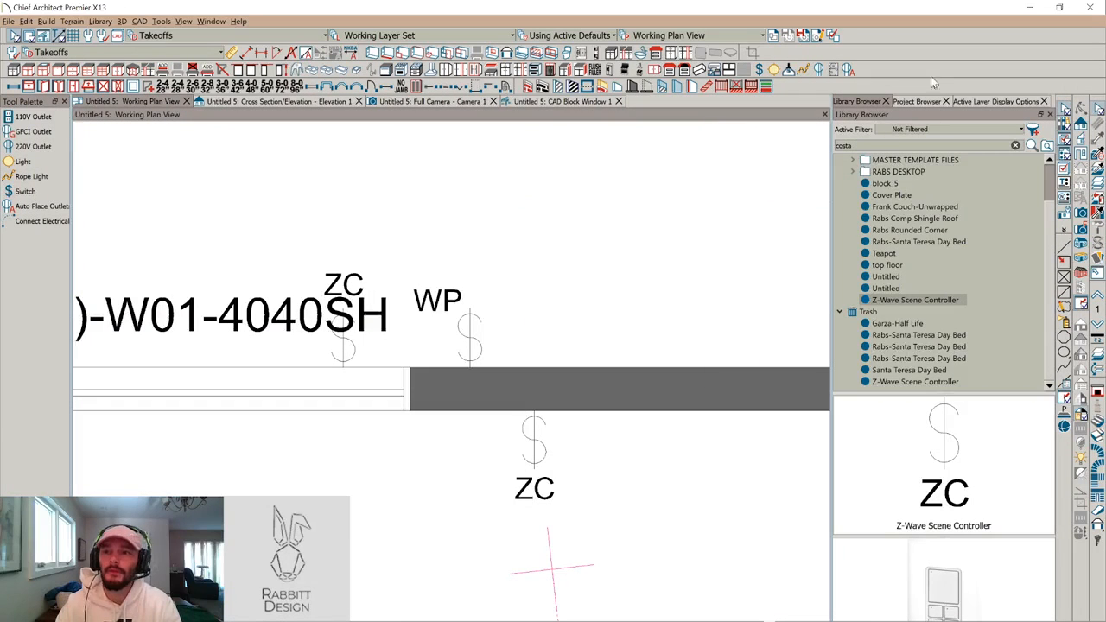
right_click(935, 72)
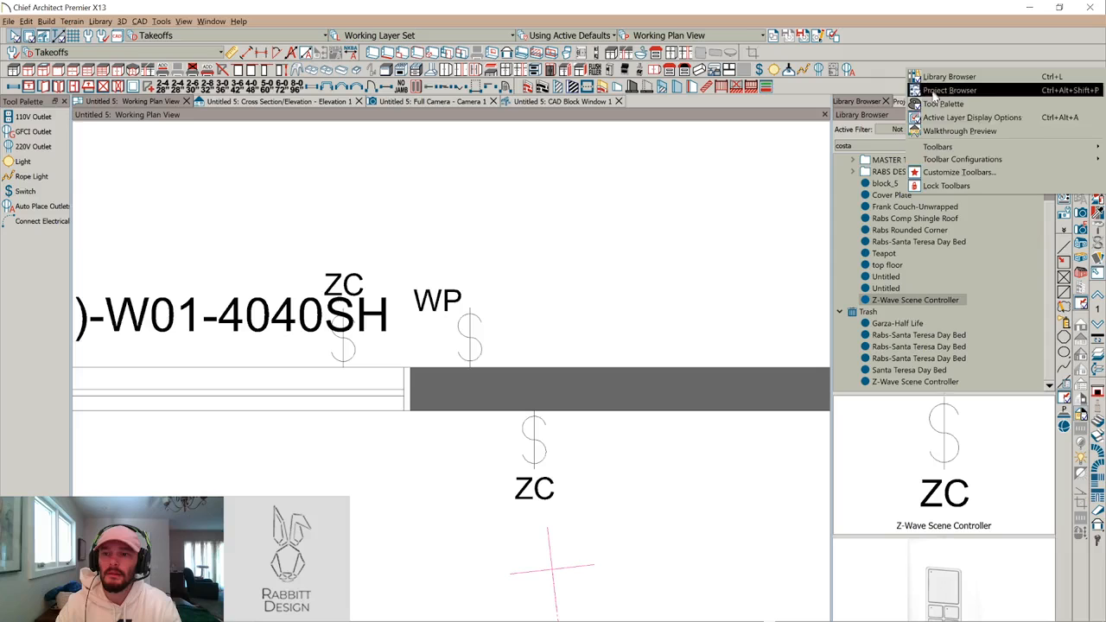
left_click(964, 185)
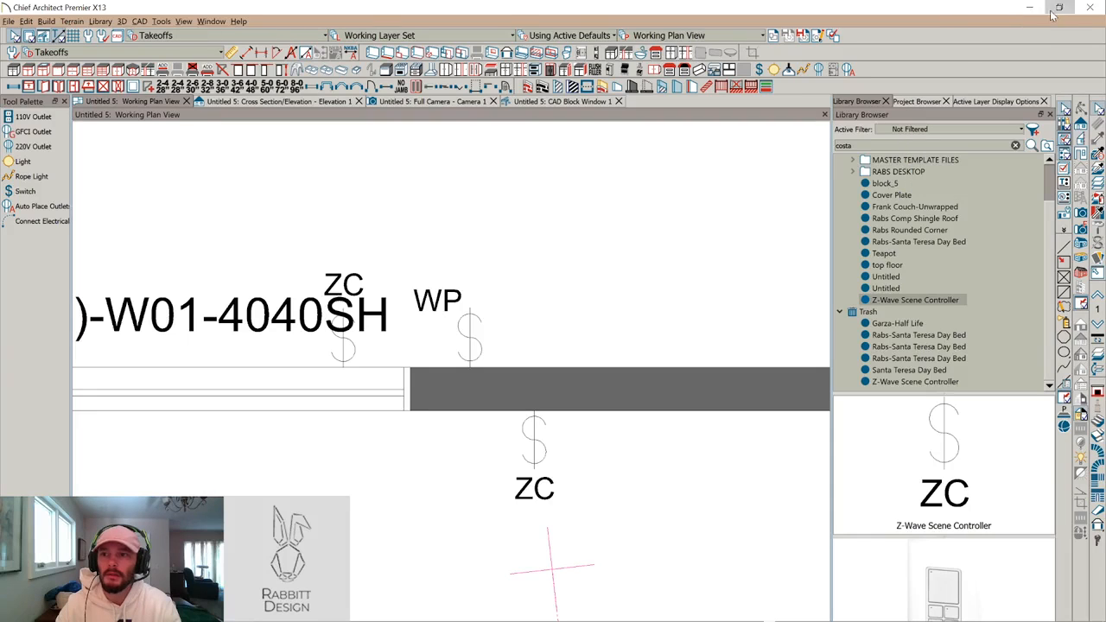
left_click(1060, 7)
left_click(782, 5)
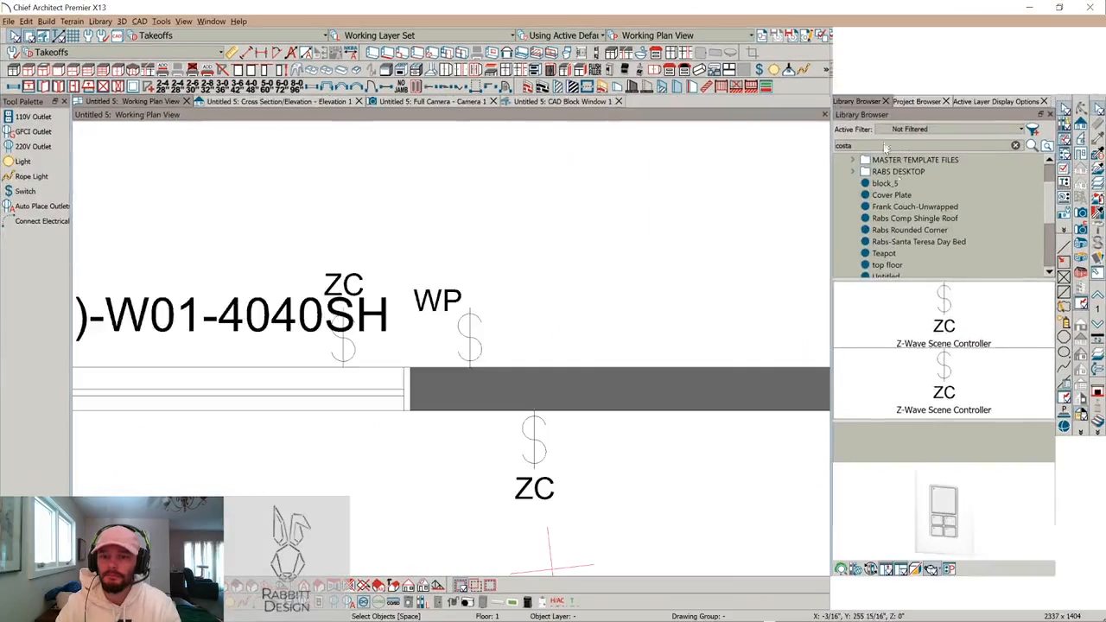
Open the toolbar customization and search the available tools for "place libr"
right_click(914, 24)
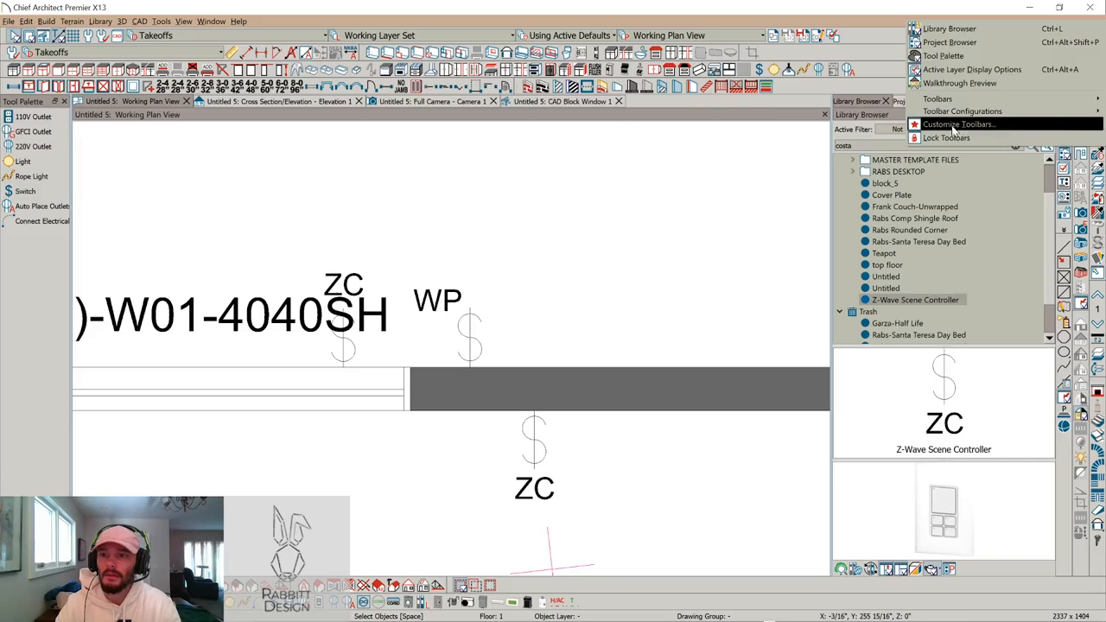
left_click(946, 122)
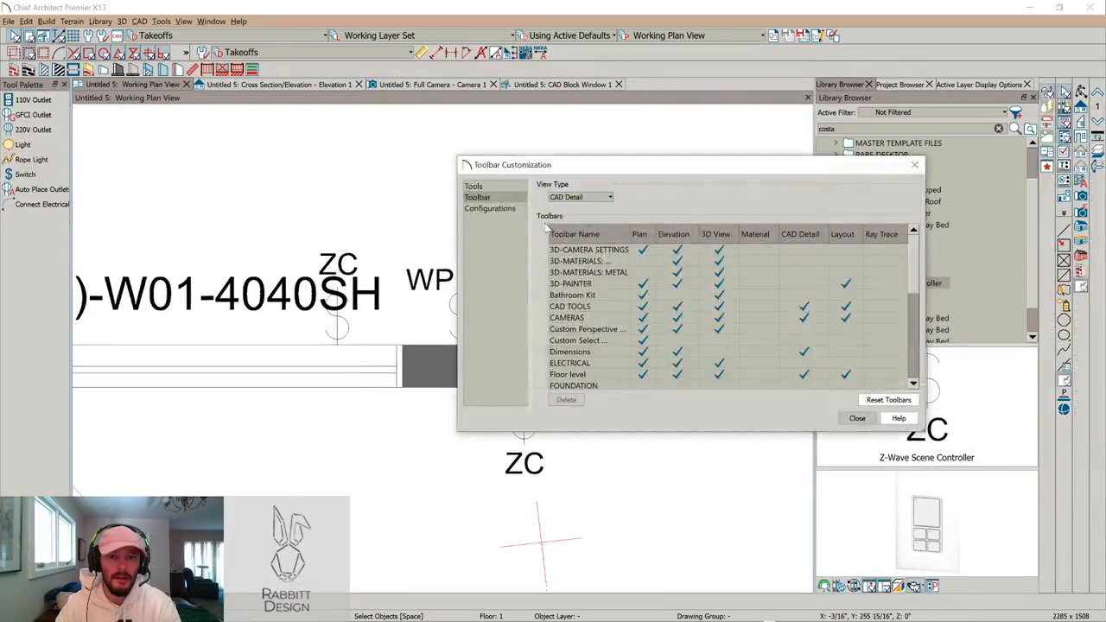
left_click(599, 229)
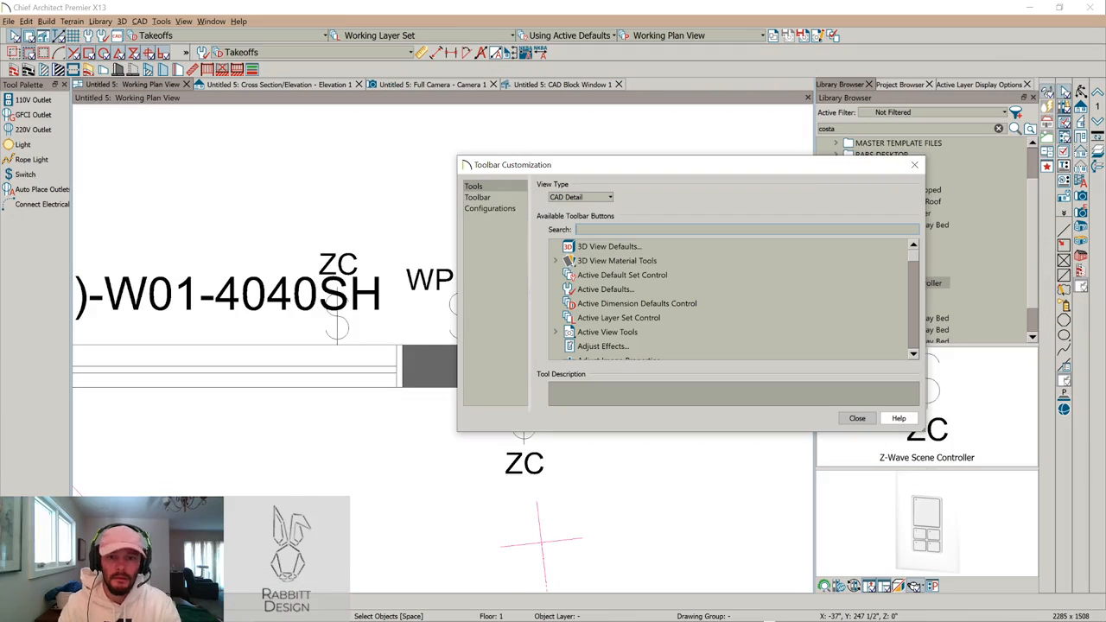
type("place")
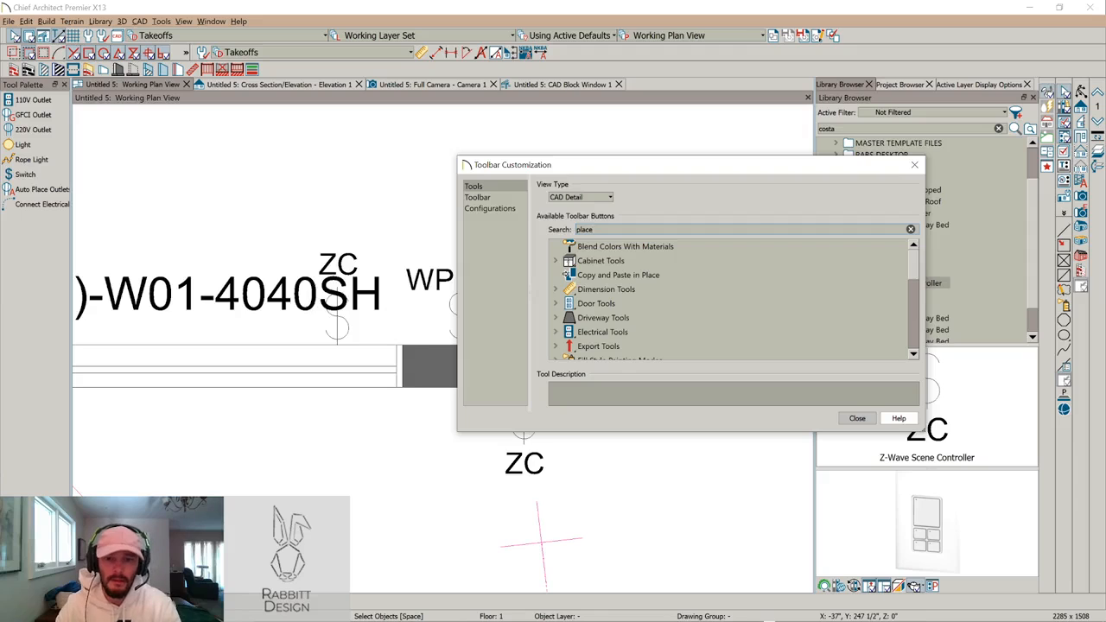
type(" libr")
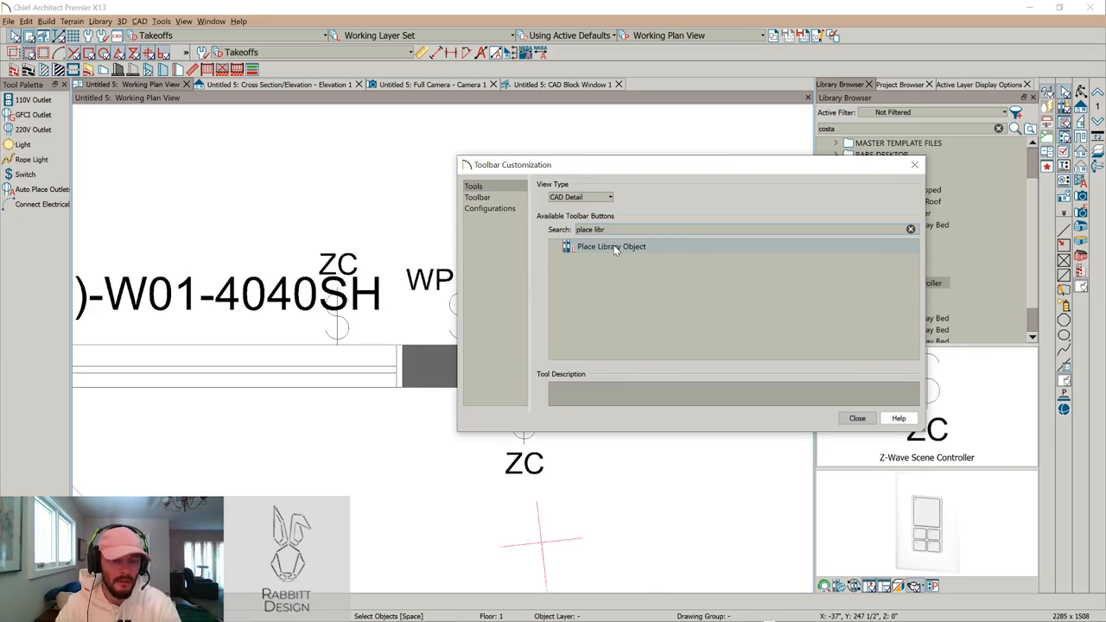
Set the customization's view type to Plan and add a Place Library Object button to the electrical toolbar
left_click(582, 194)
left_click(599, 228)
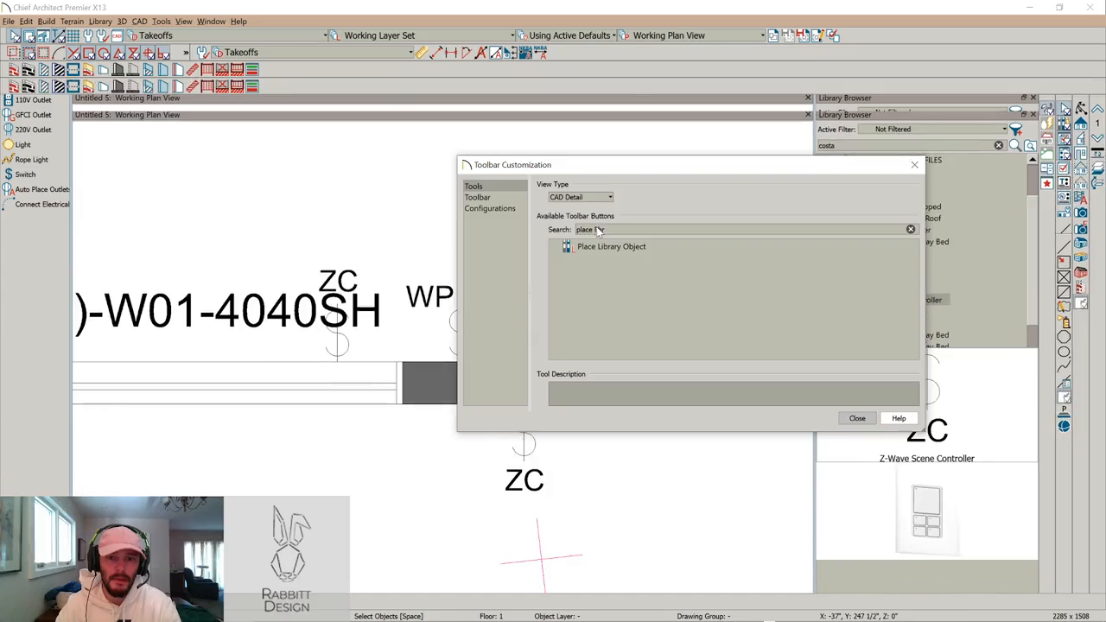
left_click(598, 250)
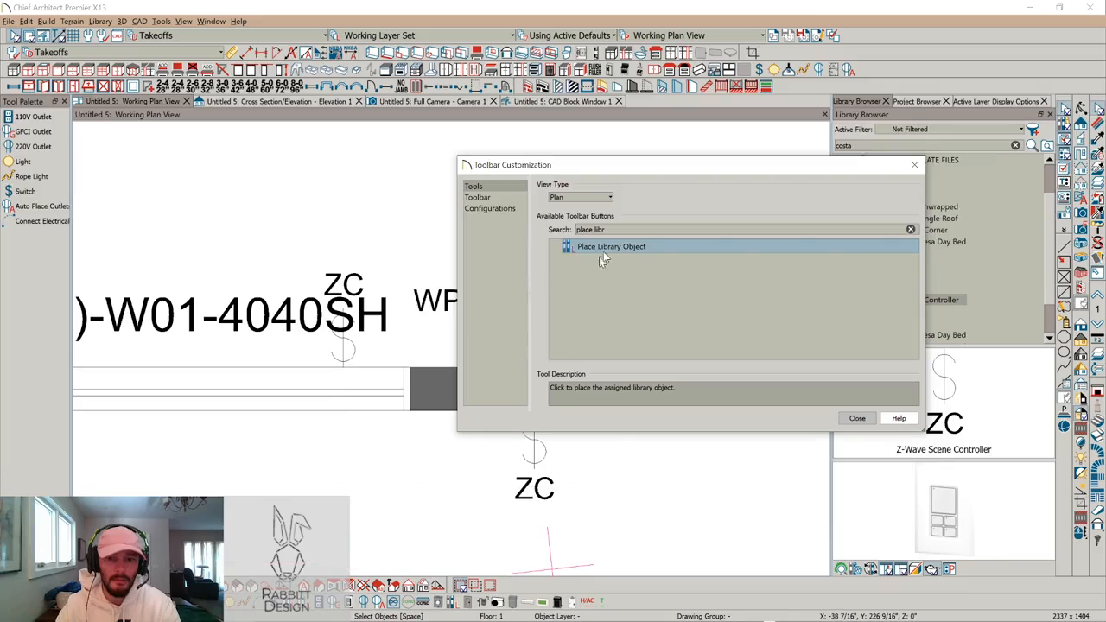
left_click_drag(603, 251, 311, 605)
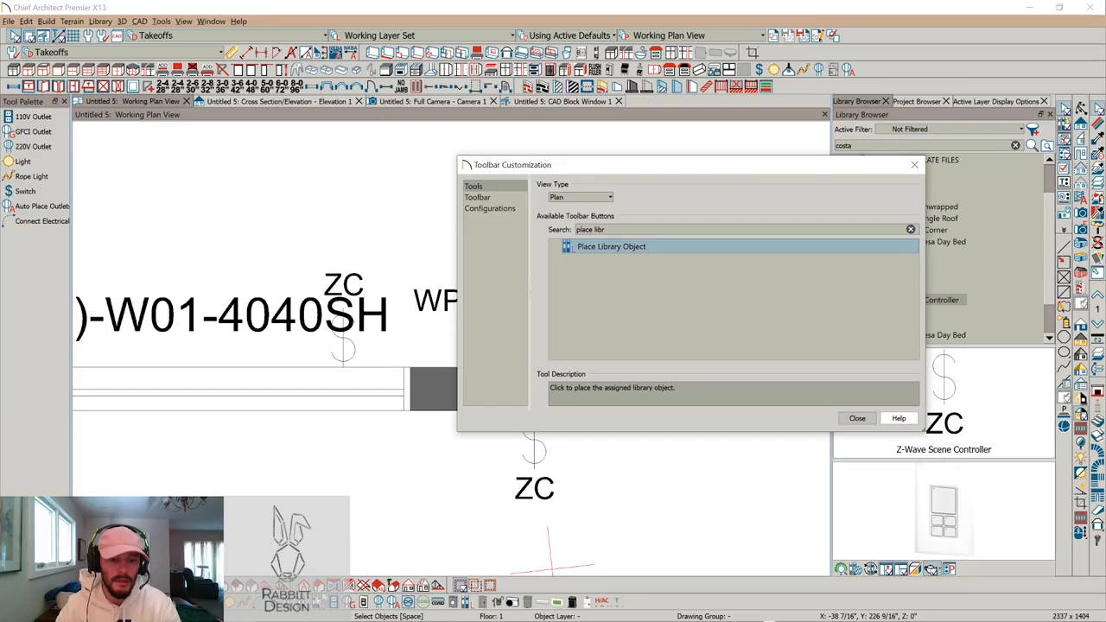
left_click(857, 419)
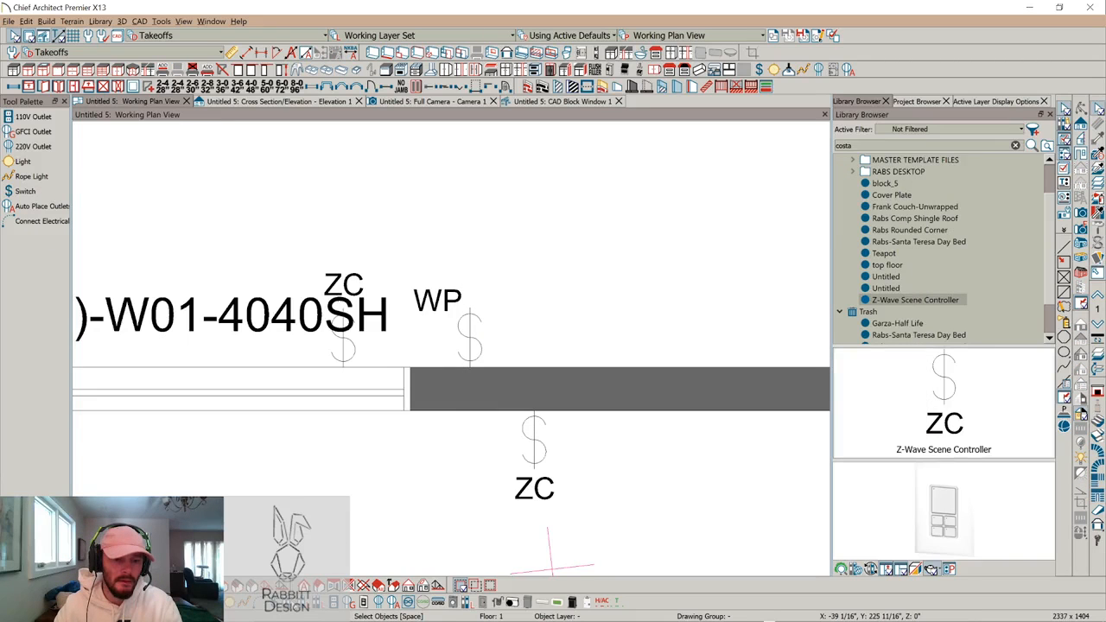
Assign the Z-Wave Scene Controller from the User Catalog as the new toolbar button's library object
left_click(312, 603)
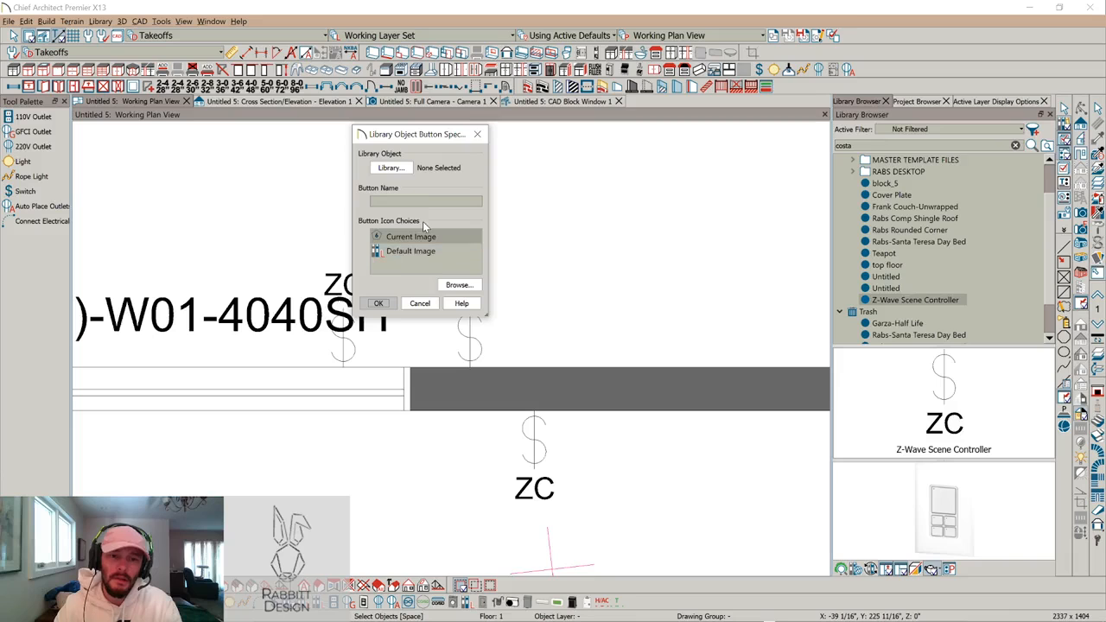
left_click(391, 169)
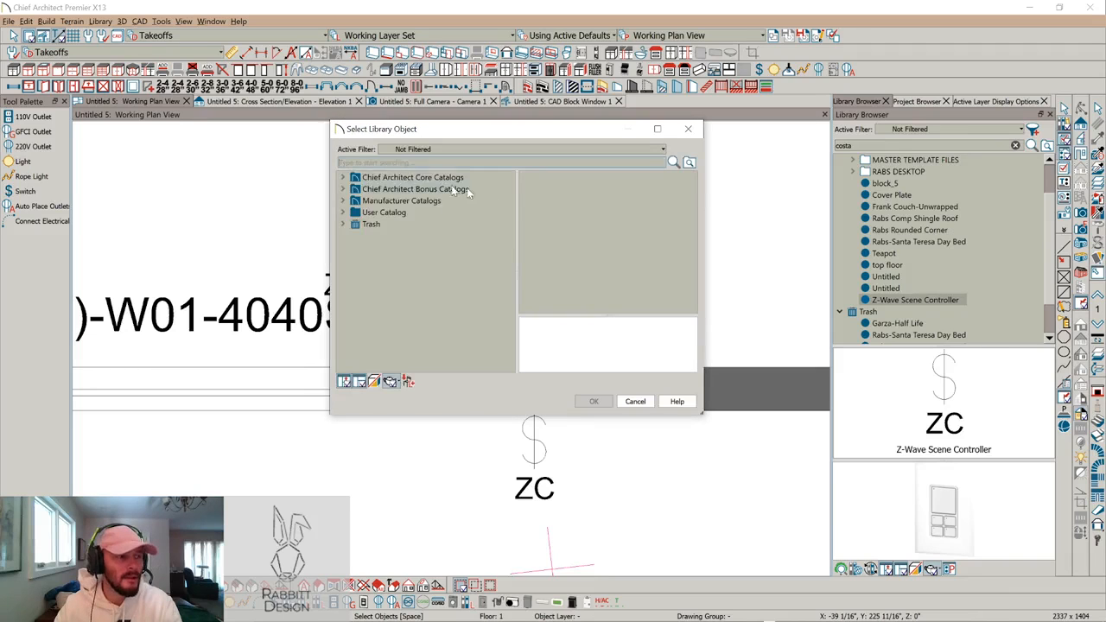
left_click(344, 178)
left_click(343, 178)
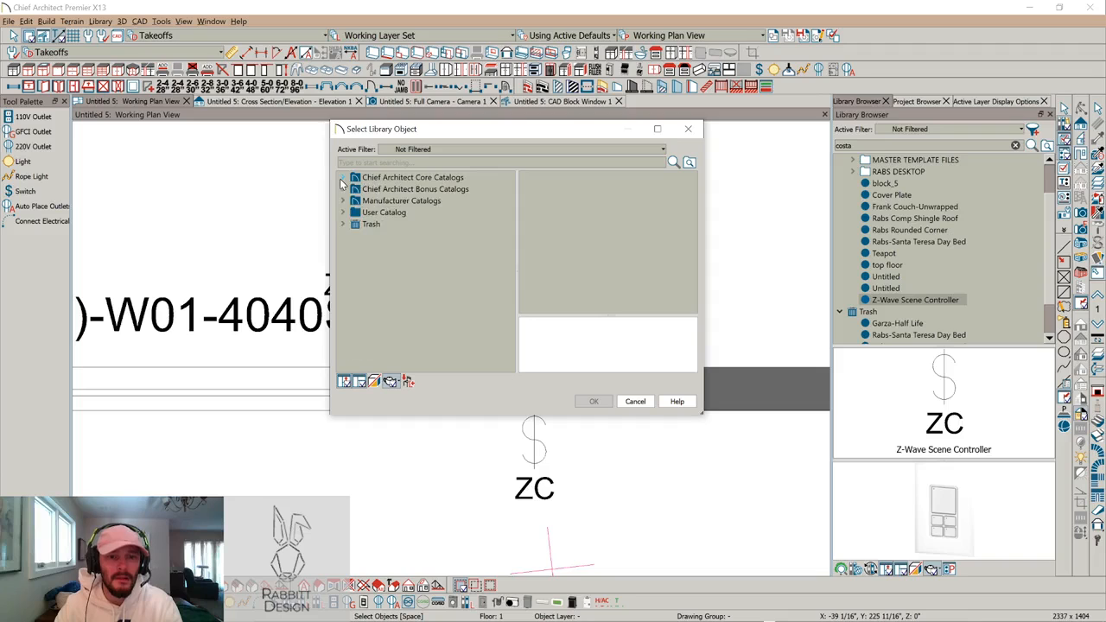
left_click(344, 212)
scroll(437, 285, "down", 1)
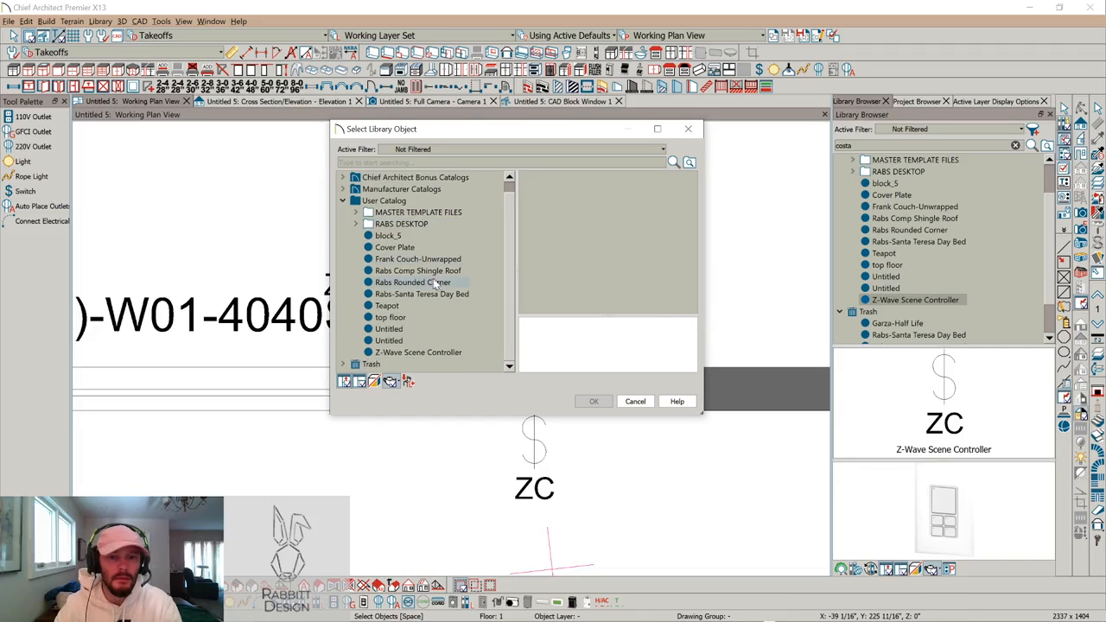
left_click(593, 401)
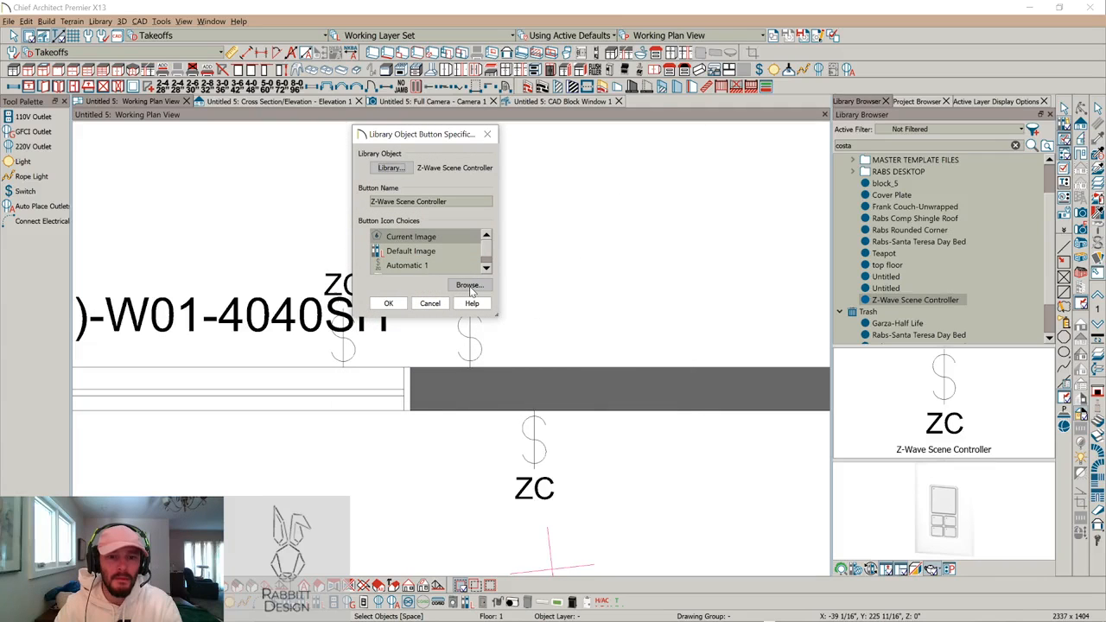
Use Switch-Scene Controller.png from the Toolbars\Custom folder of Documents\Chief Architect Premier X13-unnamed as the button's icon and confirm the button settings
left_click(433, 265)
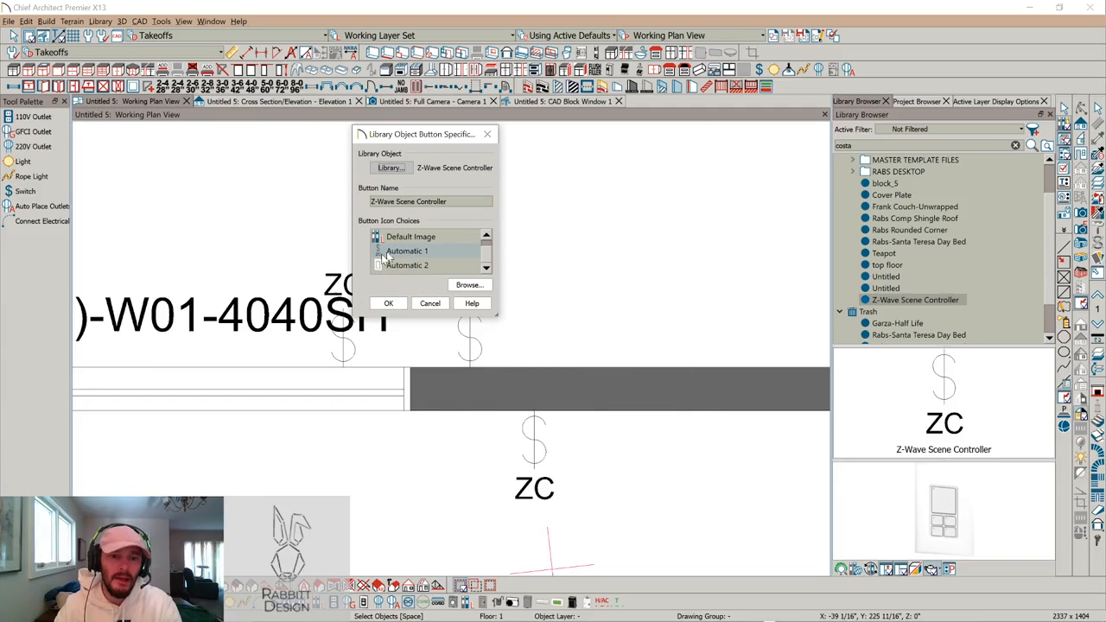
left_click(446, 265)
left_click(469, 284)
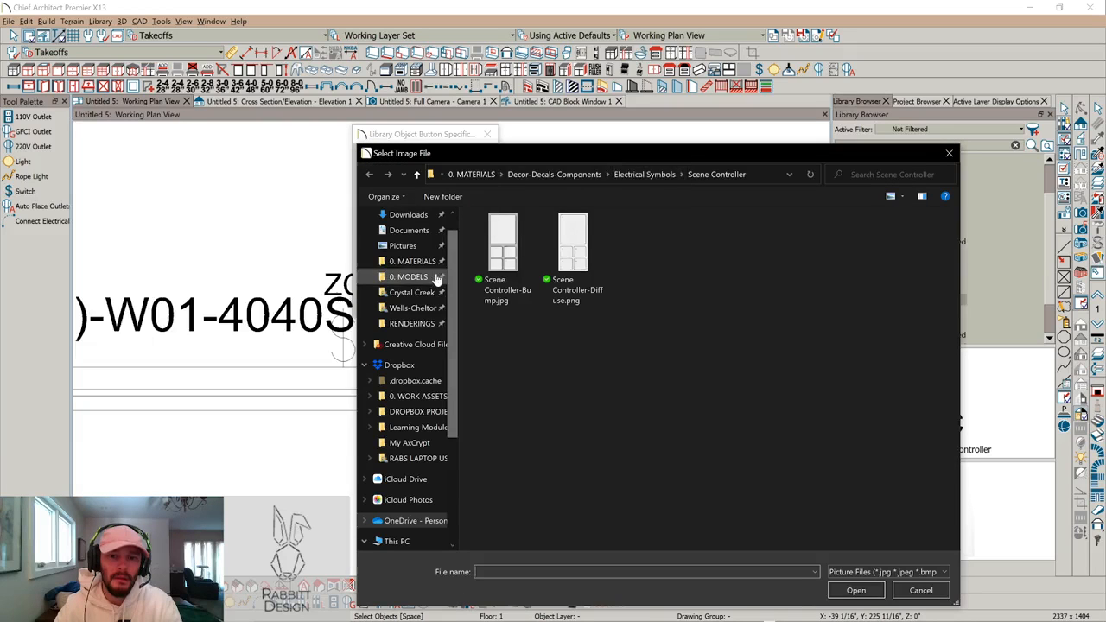
left_click(409, 230)
scroll(587, 397, "down", 2)
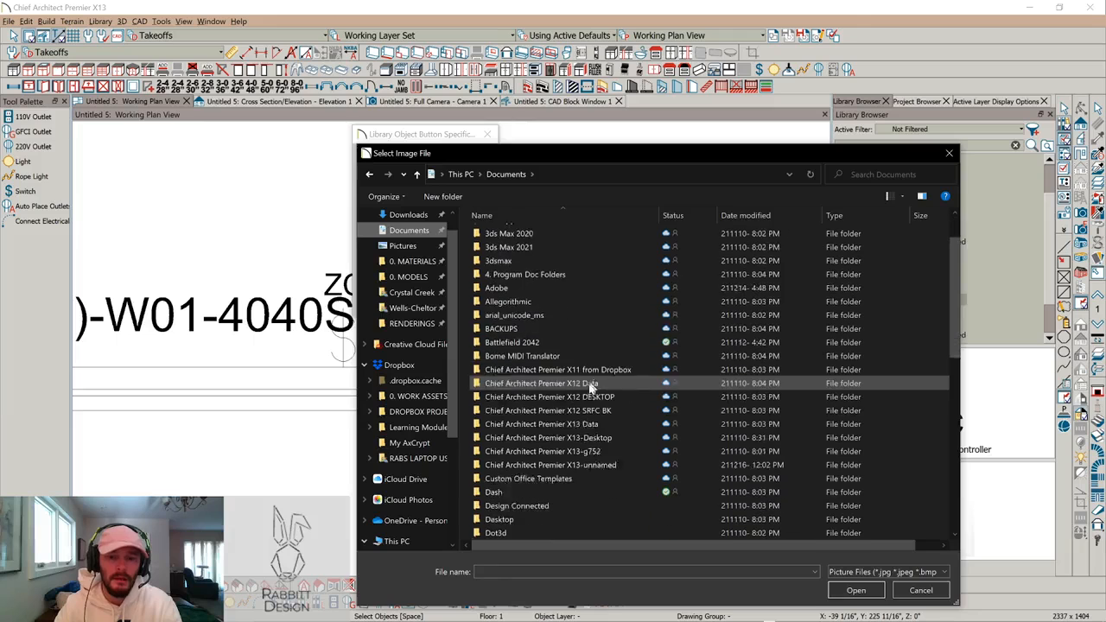
double_click(577, 451)
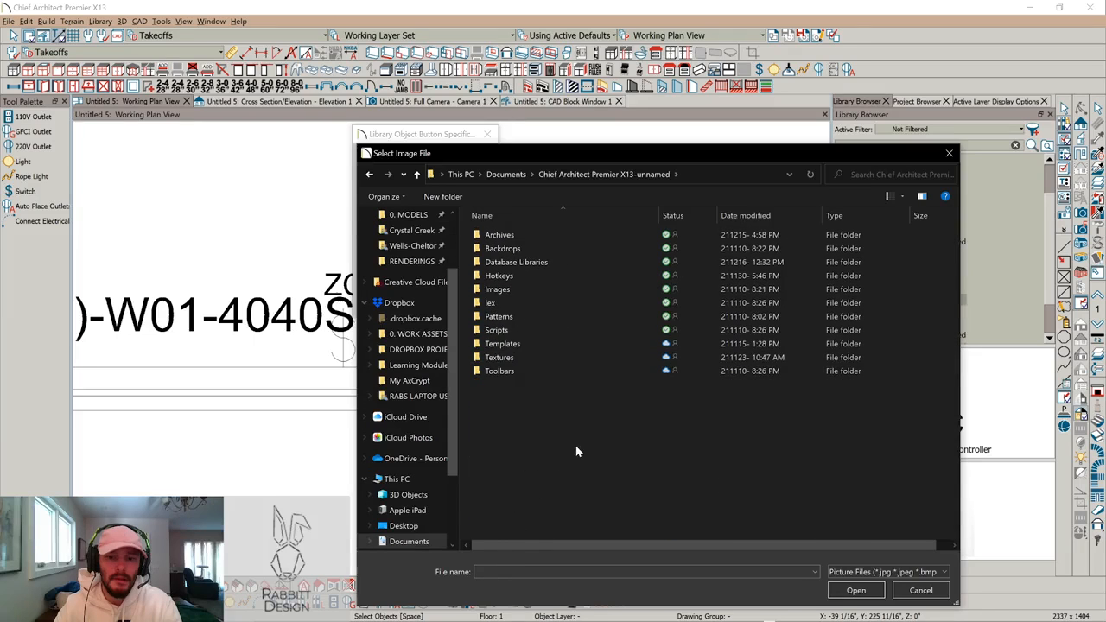
double_click(499, 372)
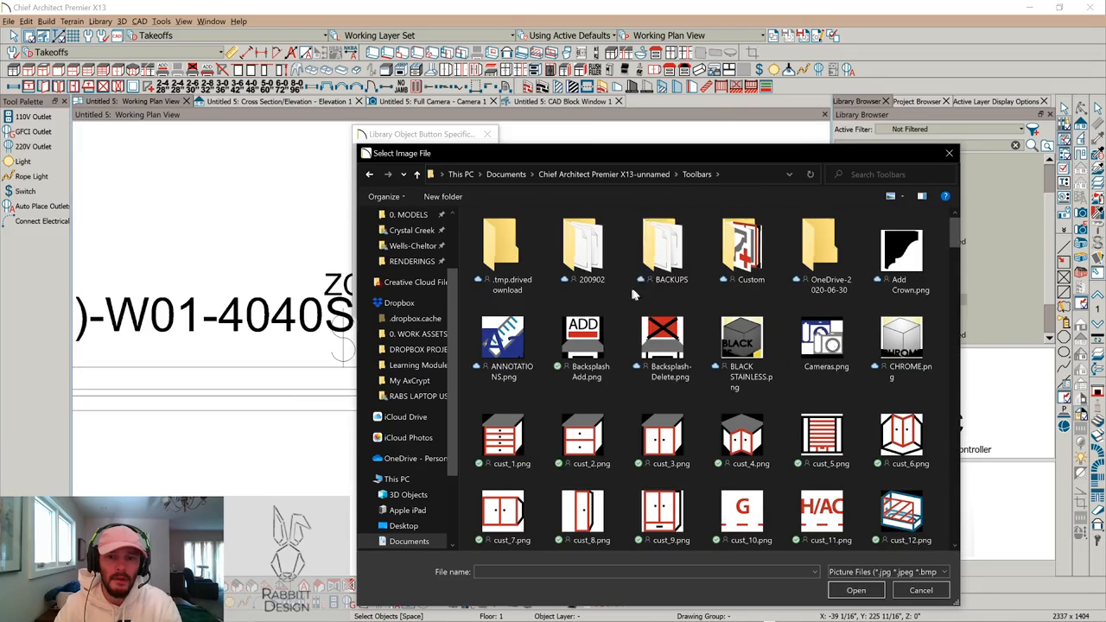
double_click(731, 244)
scroll(739, 350, "down", 6)
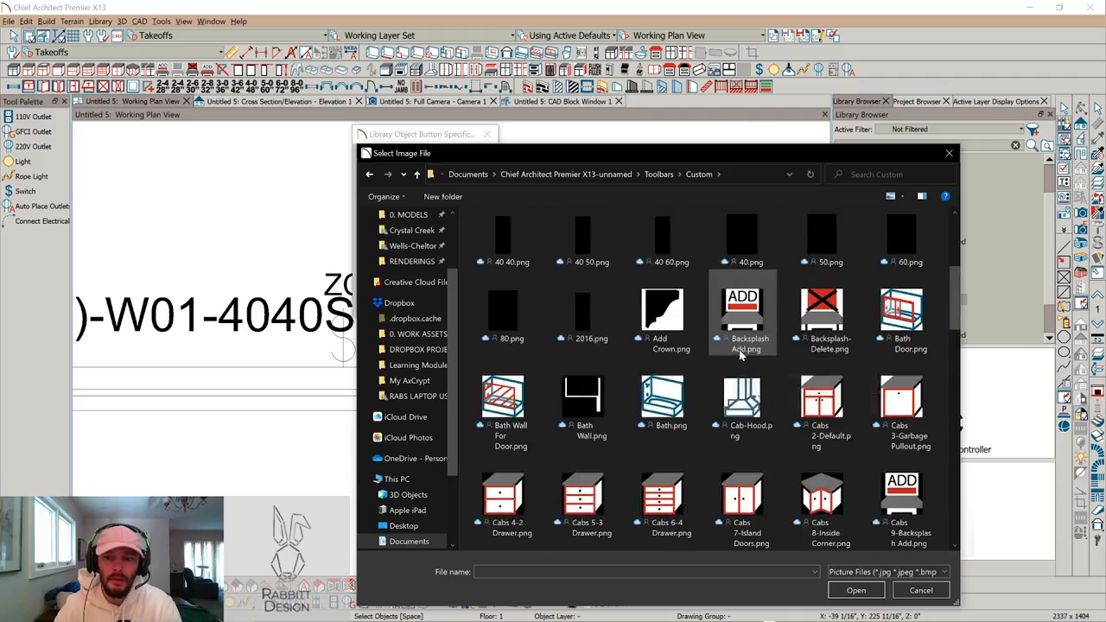
scroll(744, 359, "down", 10)
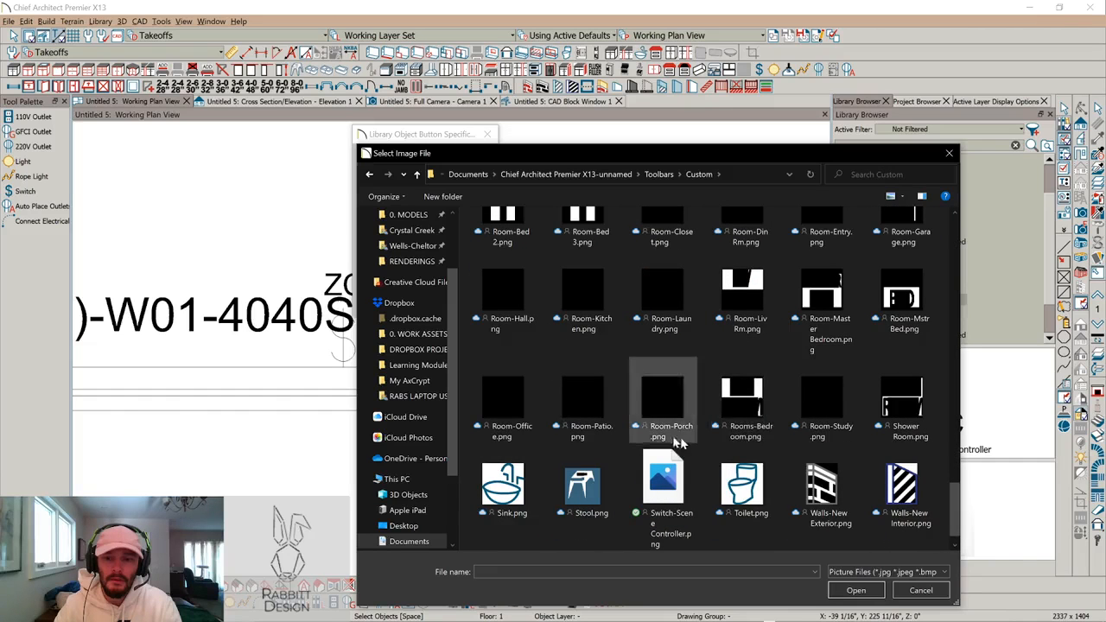
double_click(679, 491)
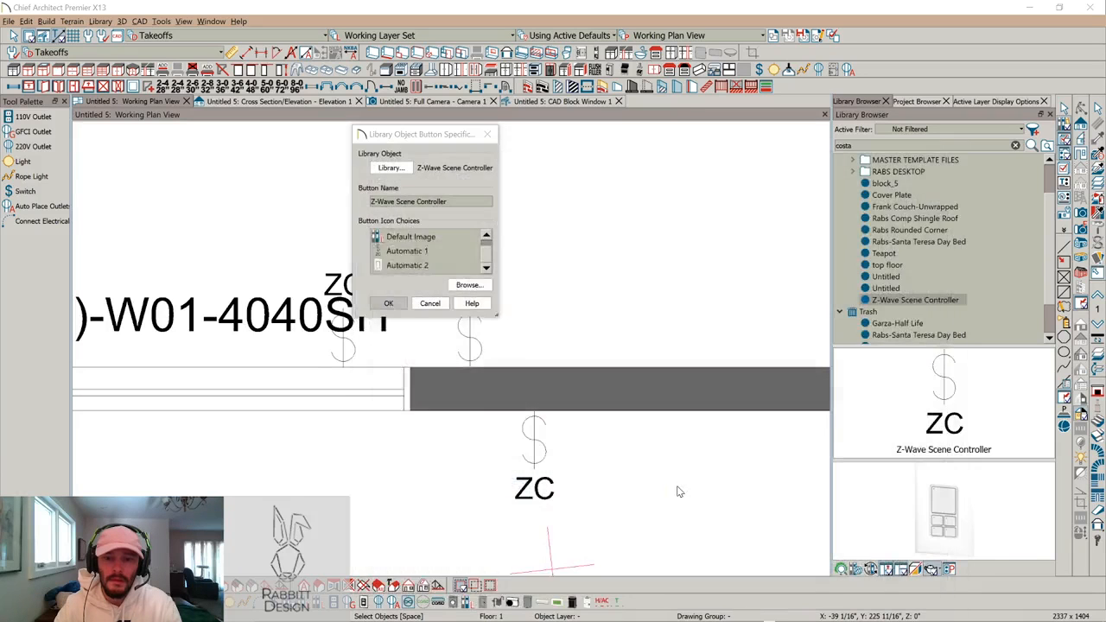
left_click(388, 303)
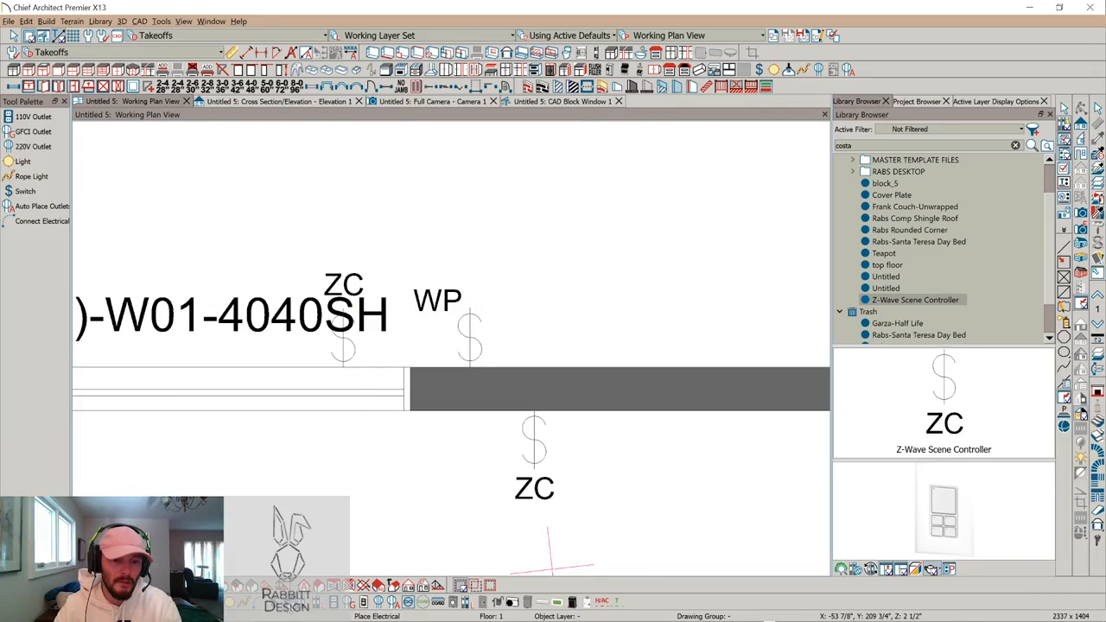
Place another Z-Wave Scene Controller on the wall, beside the existing ZC switch on its lower side
left_click(661, 487)
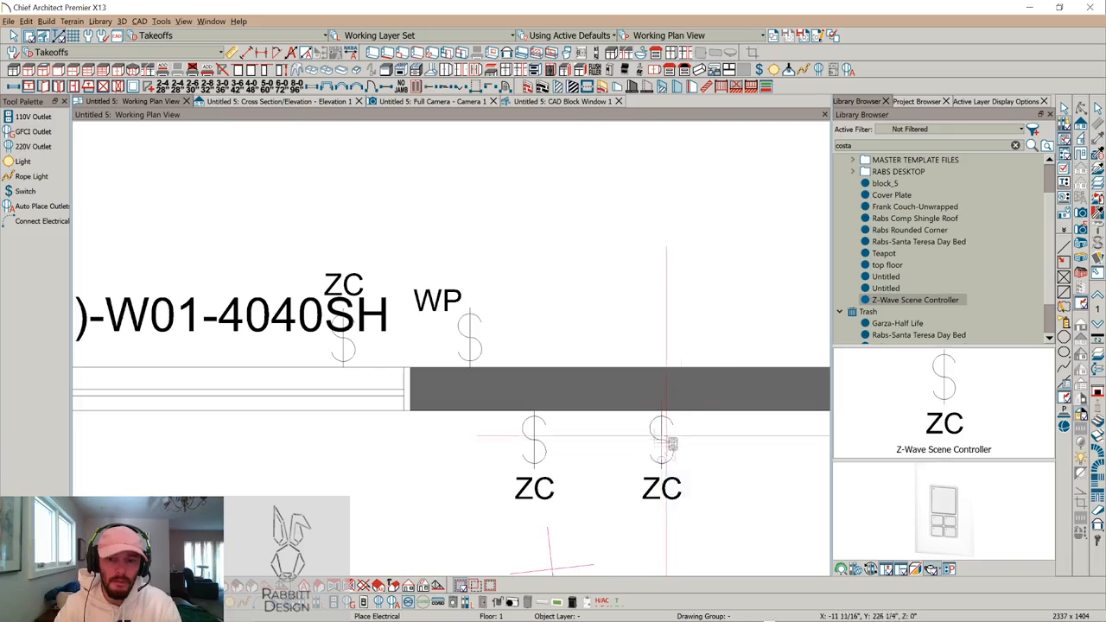
scroll(704, 286, "down", 1)
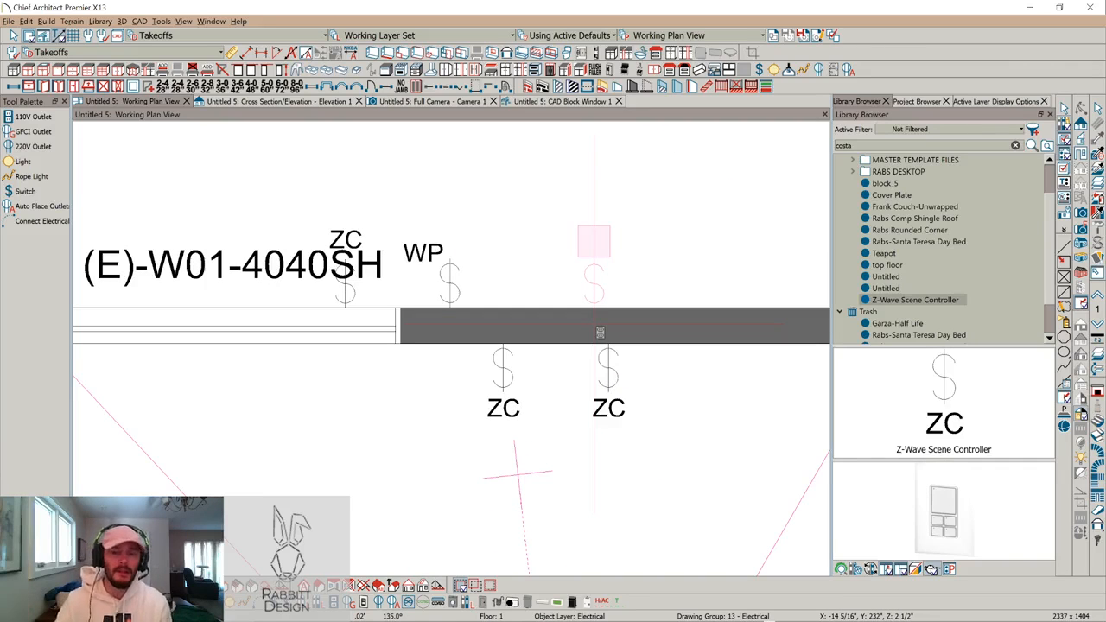
Open the Z-Wave Scene Controller library object's specification and set its component's manufacturer to Zooz
left_click(942, 301)
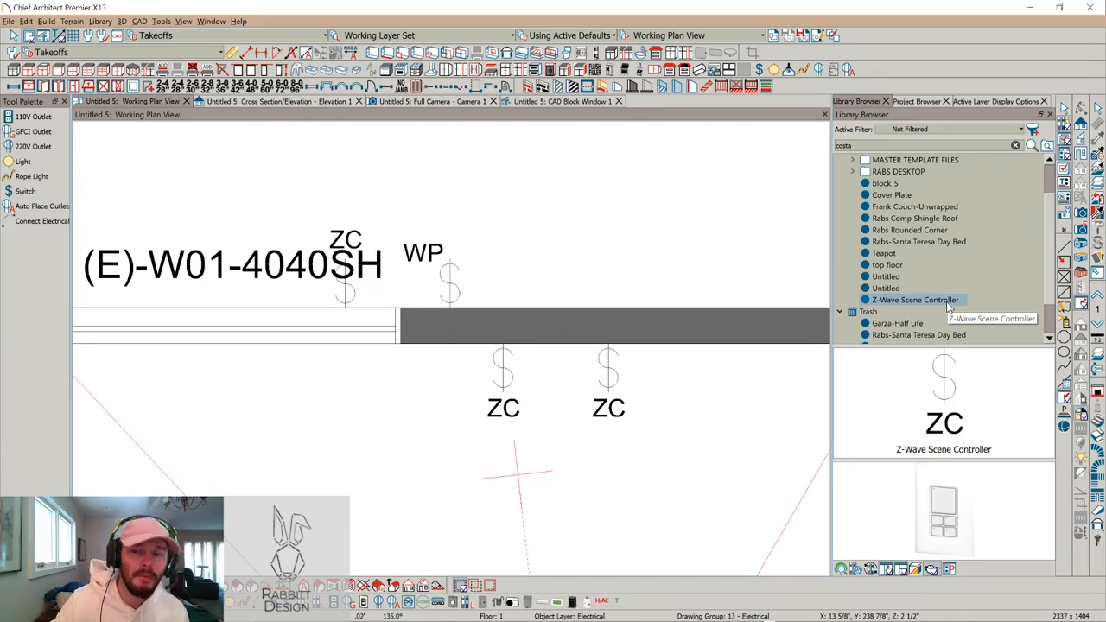
right_click(948, 303)
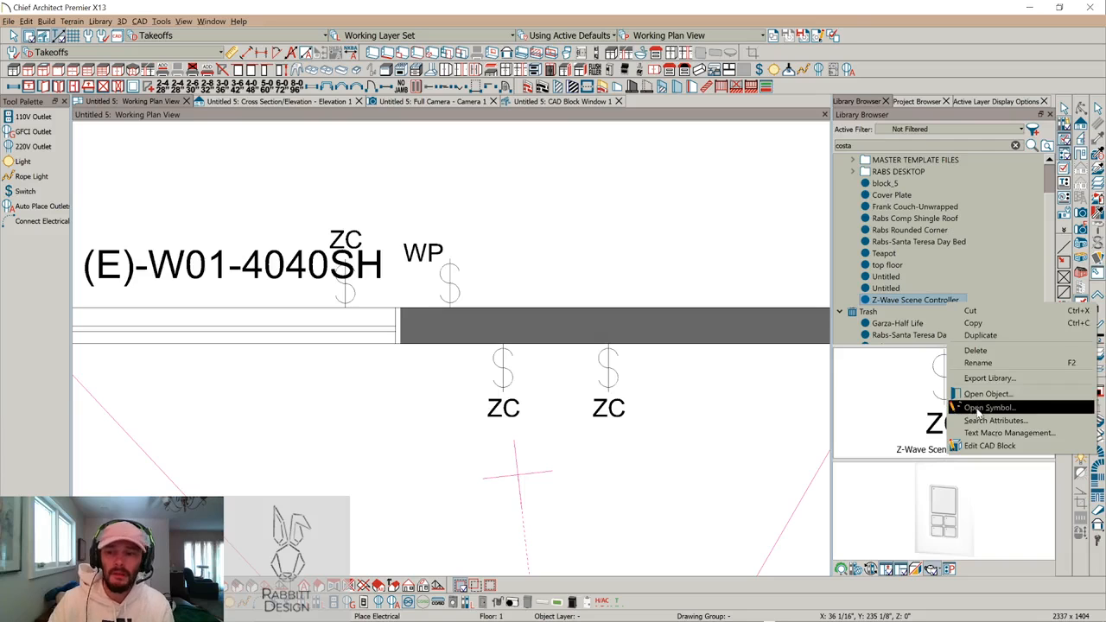
left_click(994, 397)
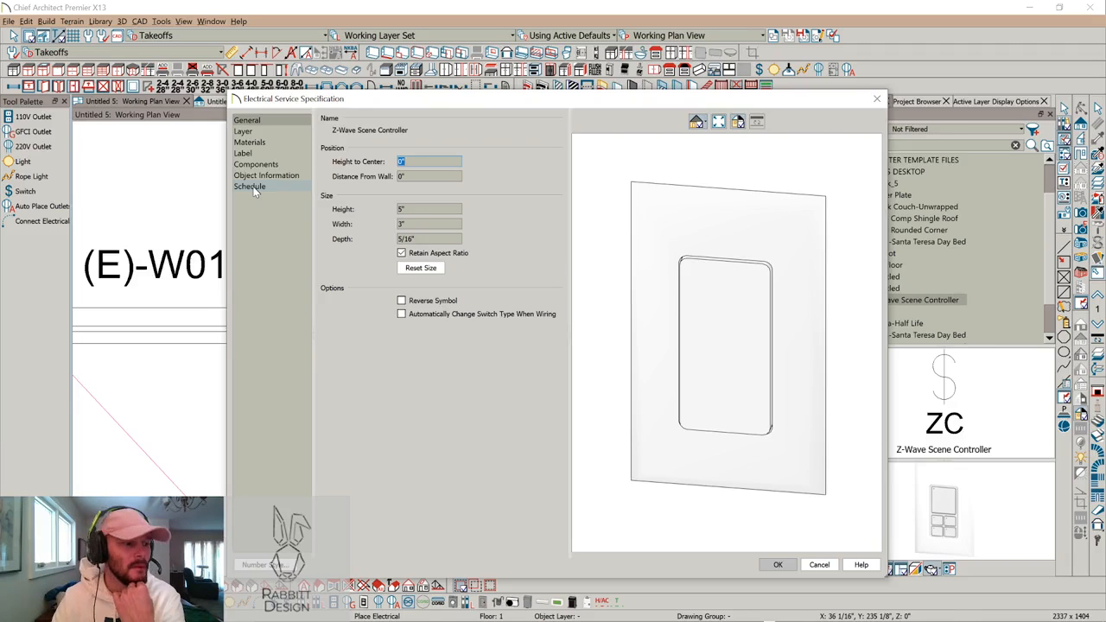
left_click(250, 132)
left_click(260, 144)
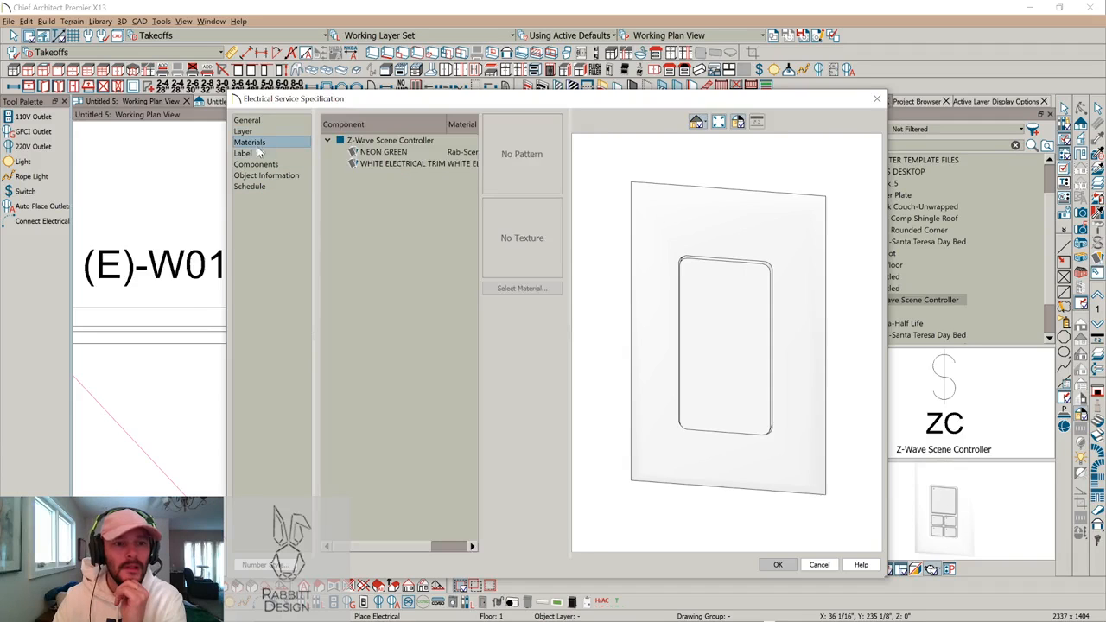
left_click(267, 176)
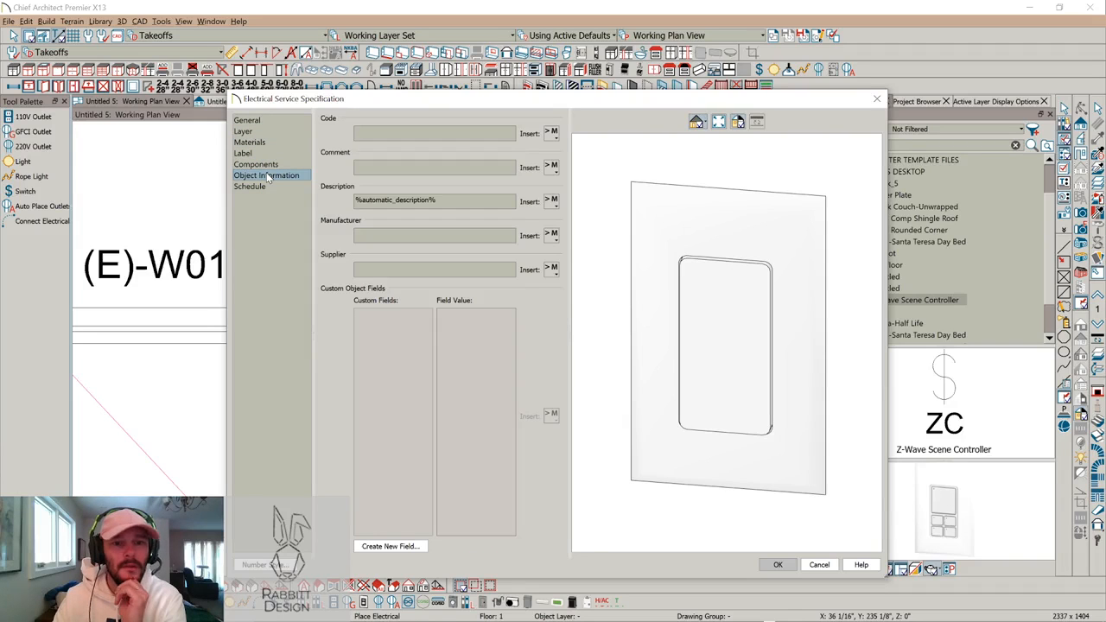
left_click(259, 165)
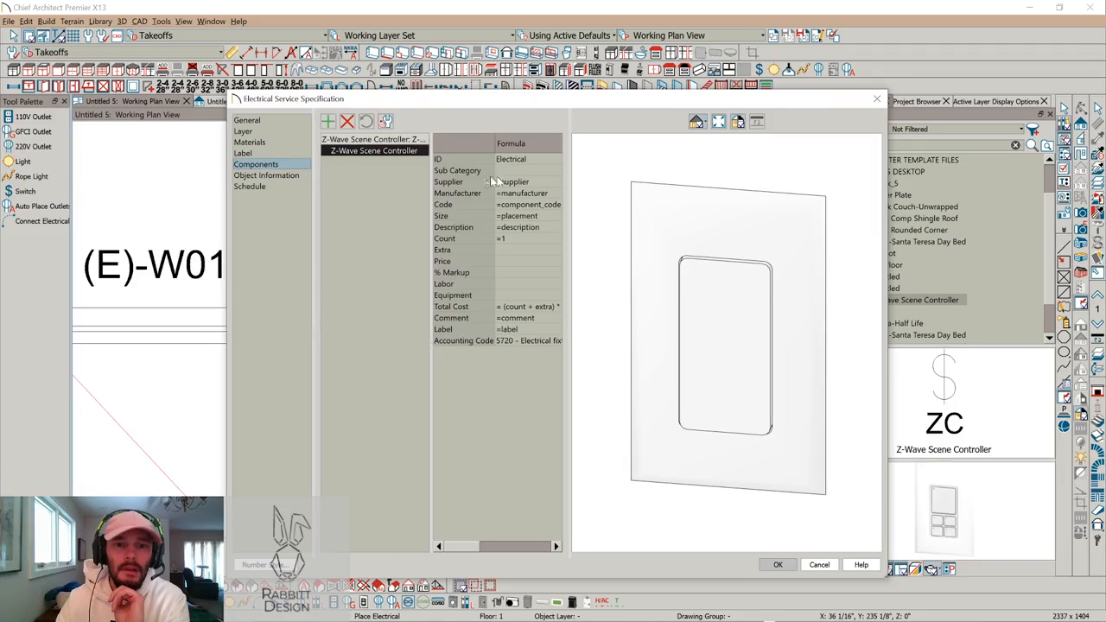
left_click(533, 194)
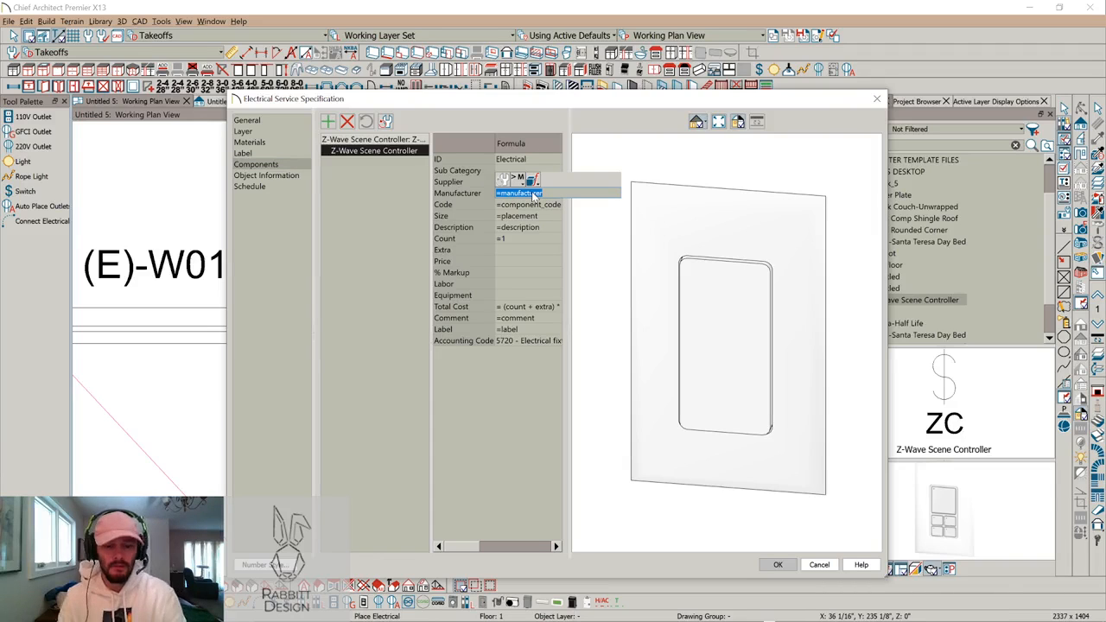
type("Zooz")
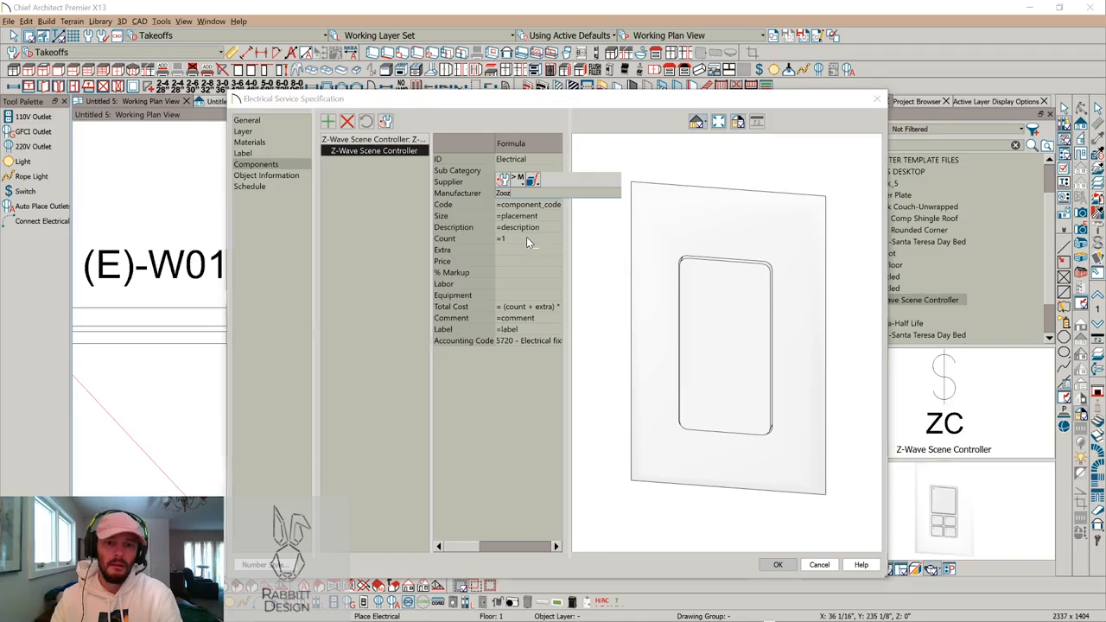
Check the model number on the Amazon product page in the browser and set the component's code to ZW35
key("alt+Tab")
key("alt+Tab")
key("alt+Tab")
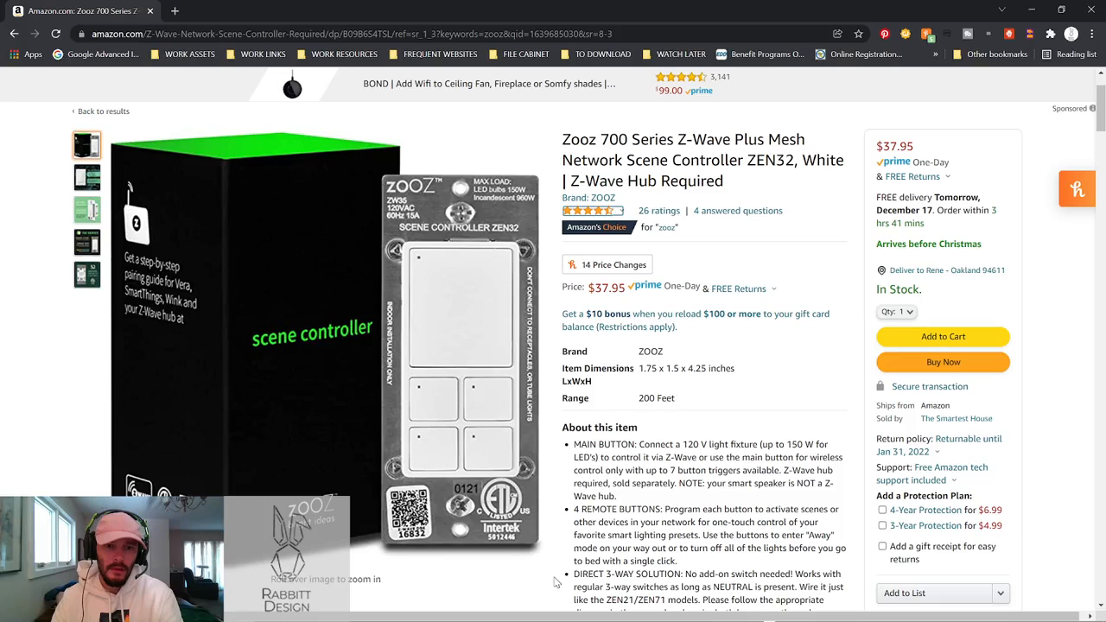
key("alt+Tab")
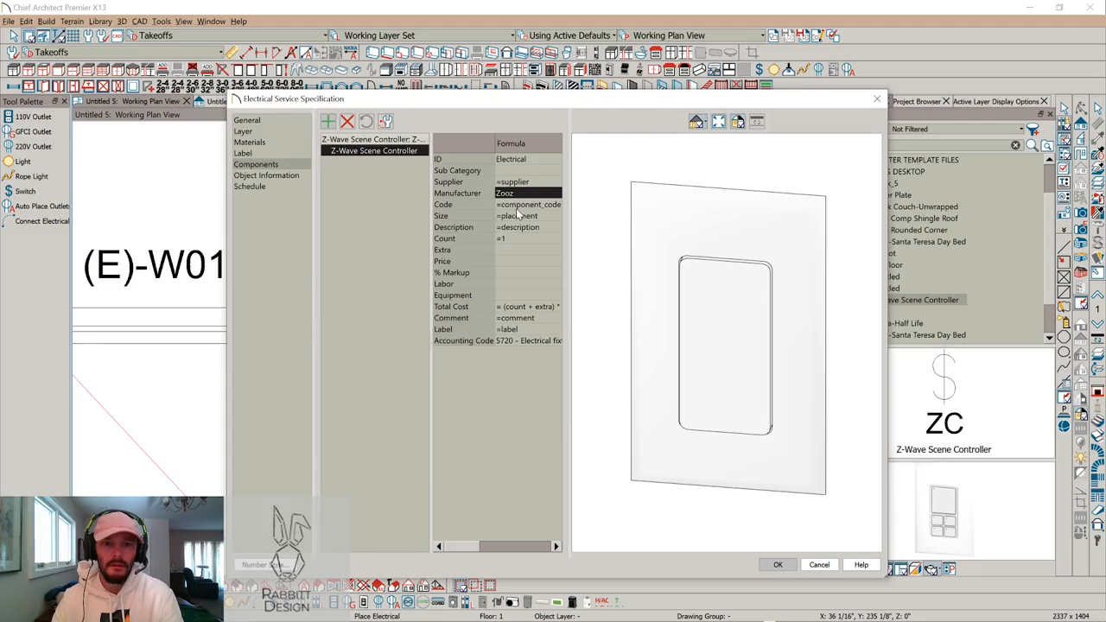
left_click(516, 207)
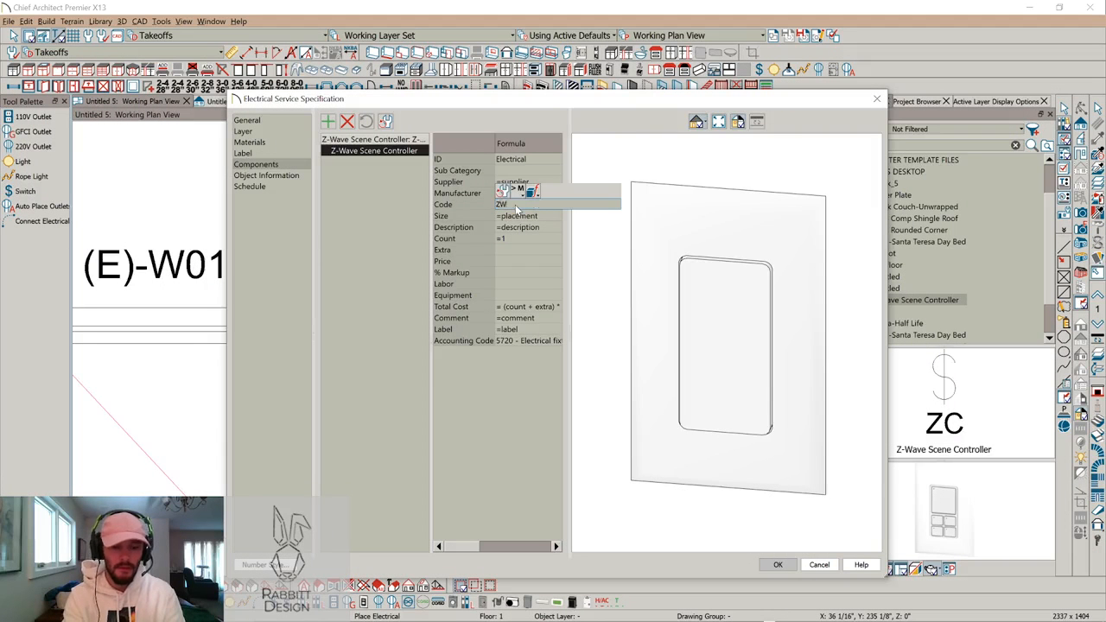
type("ZW35")
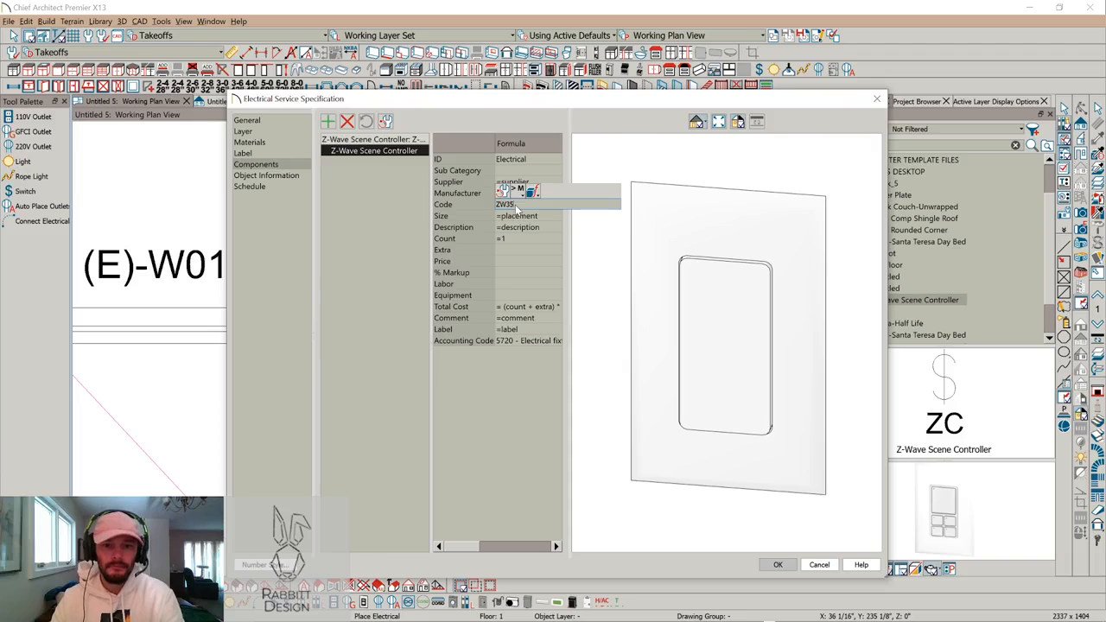
Widen the components table so its names, formulas and values all fit, and switch the preview to a textured rendering style
left_click(510, 217)
scroll(527, 234, "right", 3)
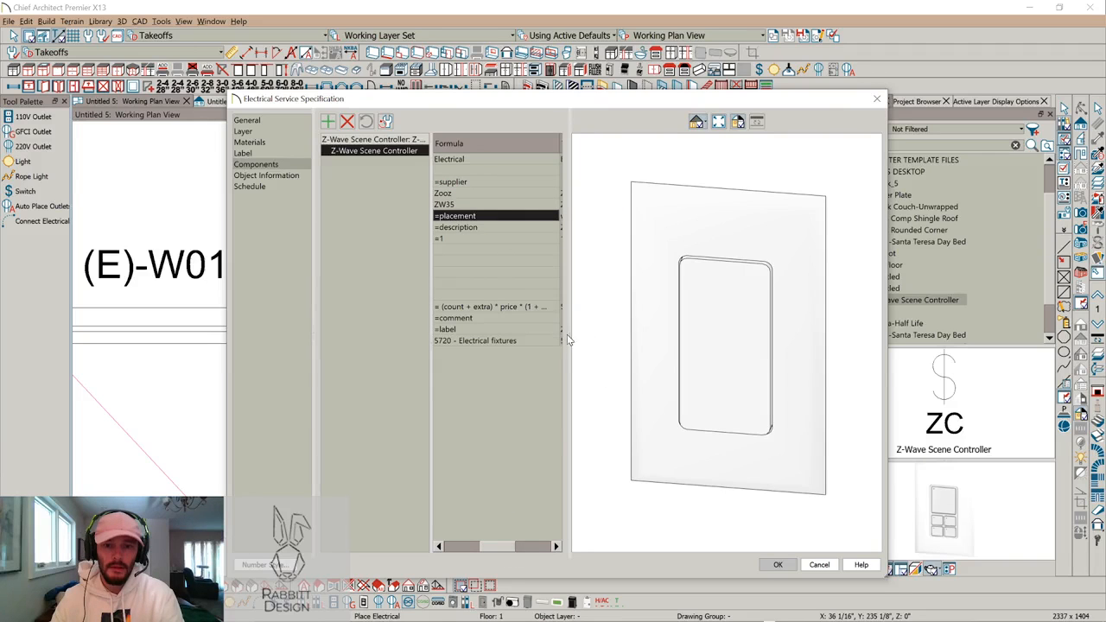
left_click_drag(567, 336, 657, 339)
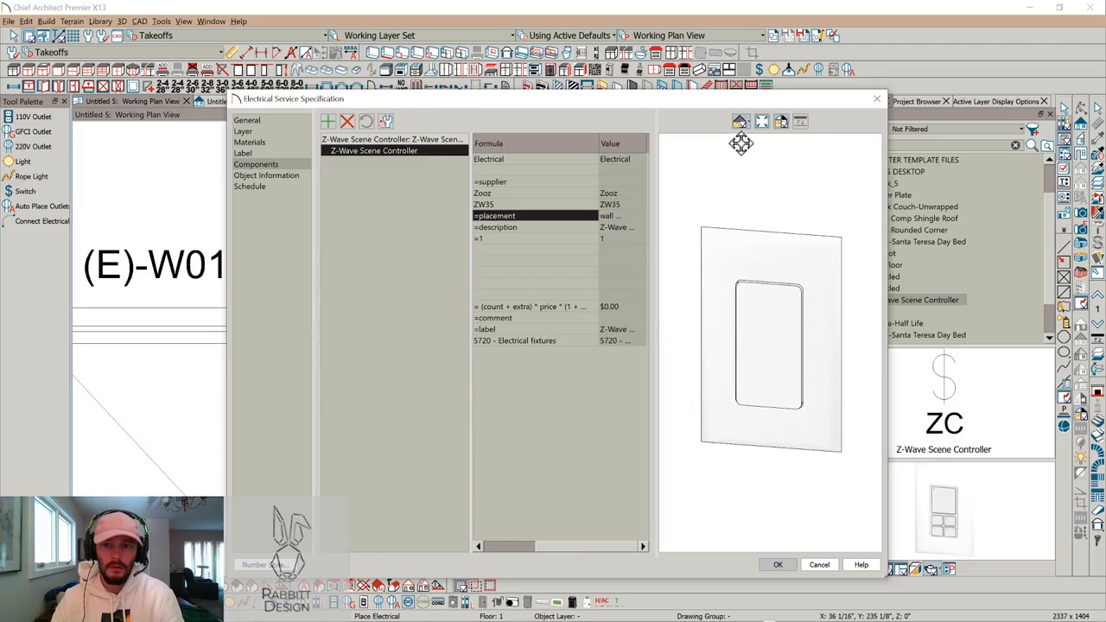
left_click(748, 126)
left_click(744, 151)
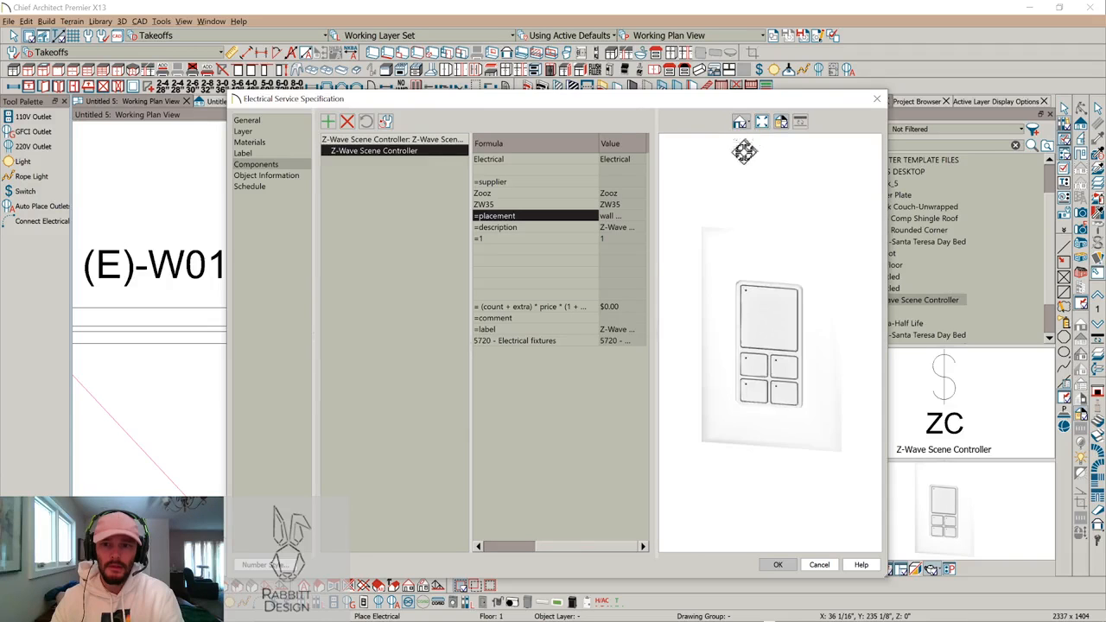
left_click_drag(661, 297, 716, 298)
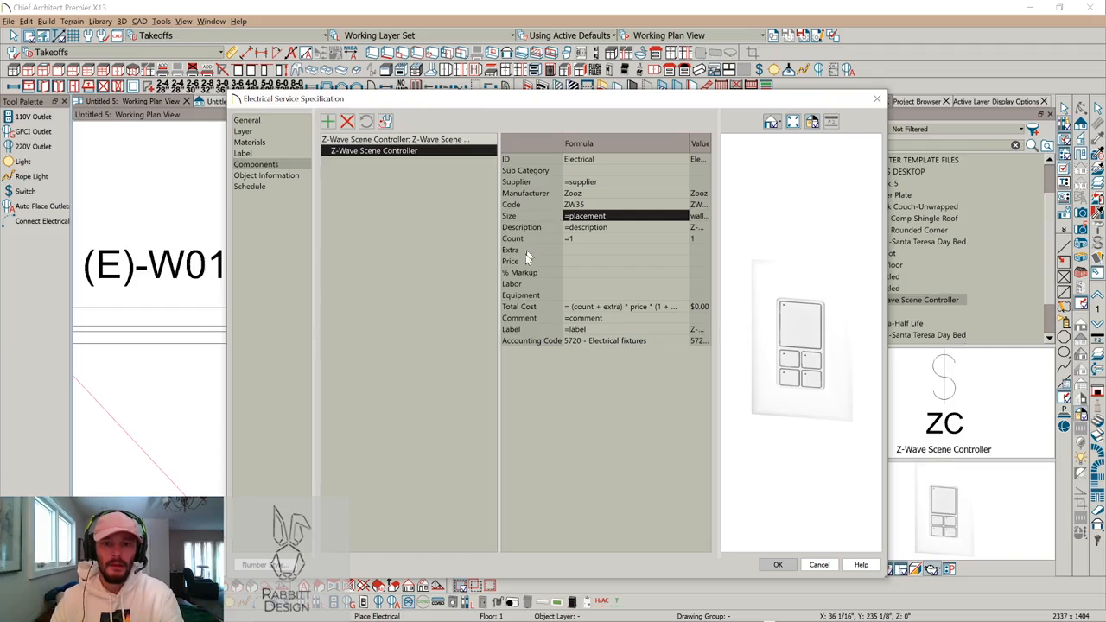
Check the product's price on the Amazon page and set the component's price to 37.95
left_click(587, 262)
key("alt+Tab")
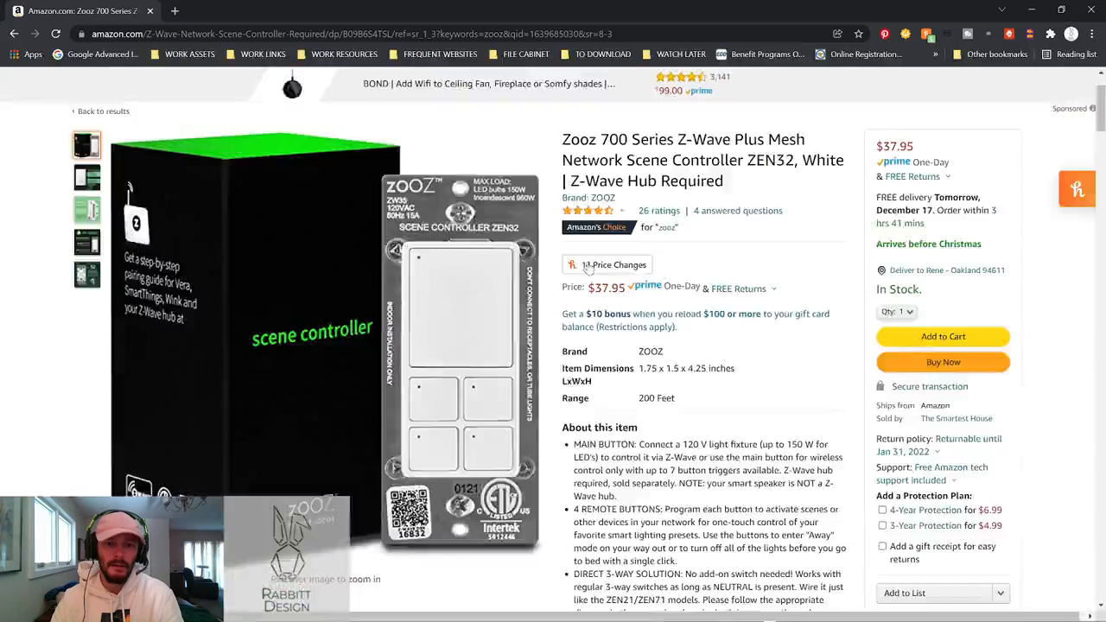
key("alt+Tab")
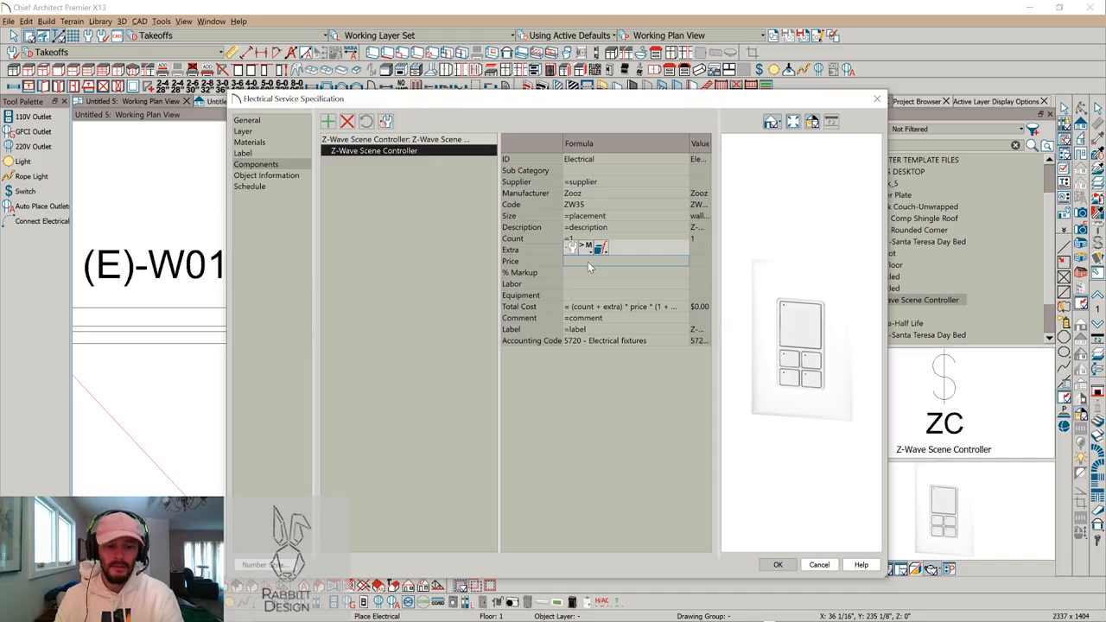
type("37.")
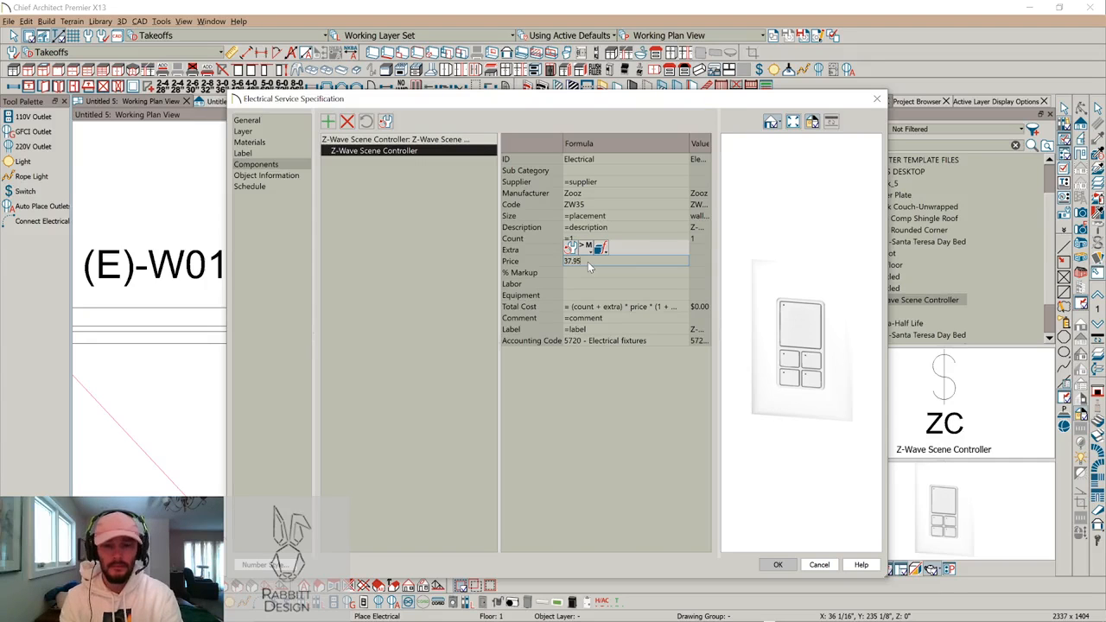
Finish entering the component's price as 37.95 and set its markup to 20 percent
type("95")
key("Return")
left_click(593, 276)
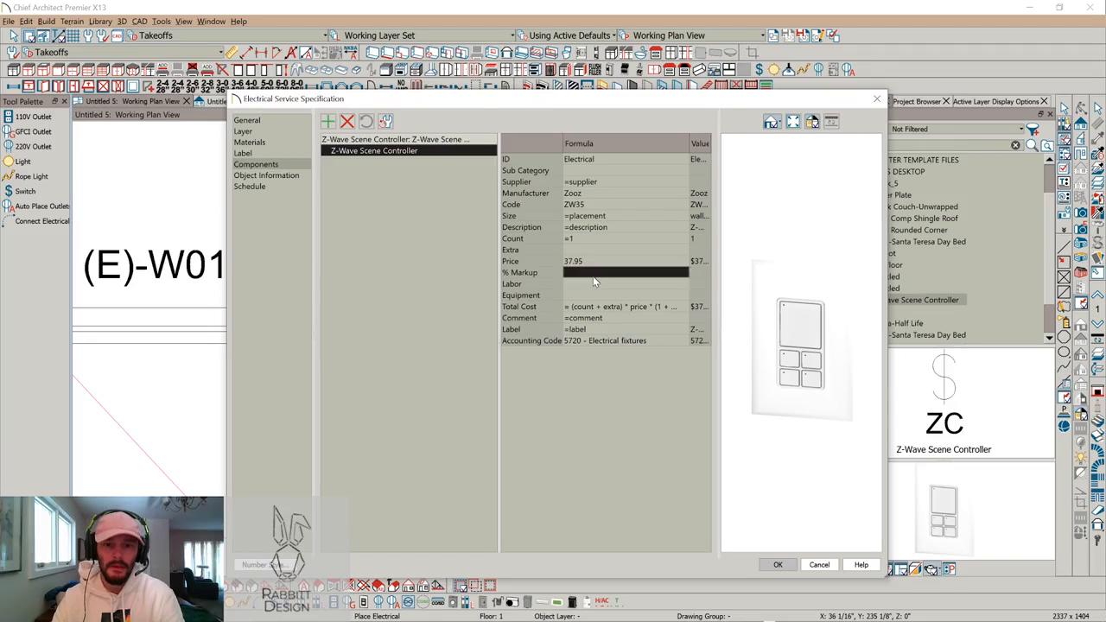
type("20")
key("Return")
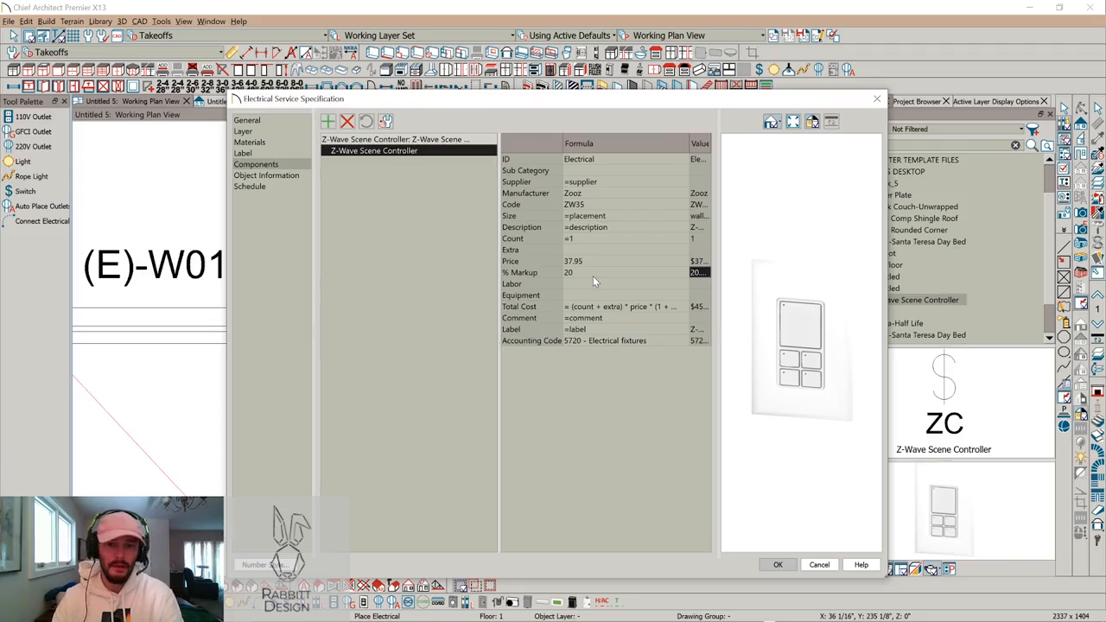
left_click(607, 285)
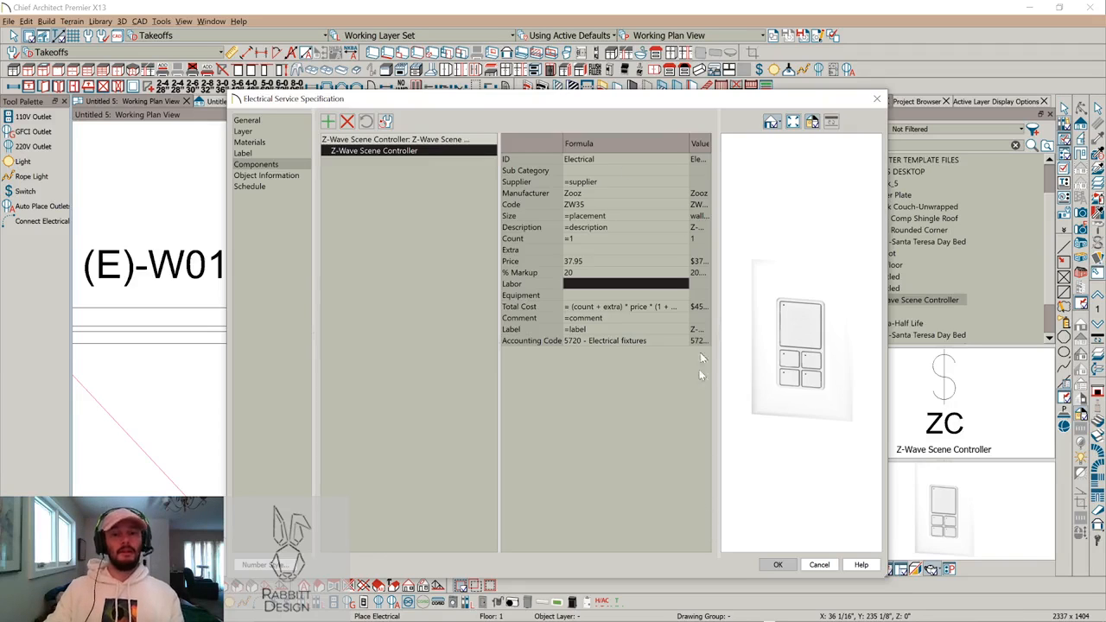
Set the component's sub category to Z-wave and accept the Electrical Service Specification
left_click(593, 171)
left_click(588, 172)
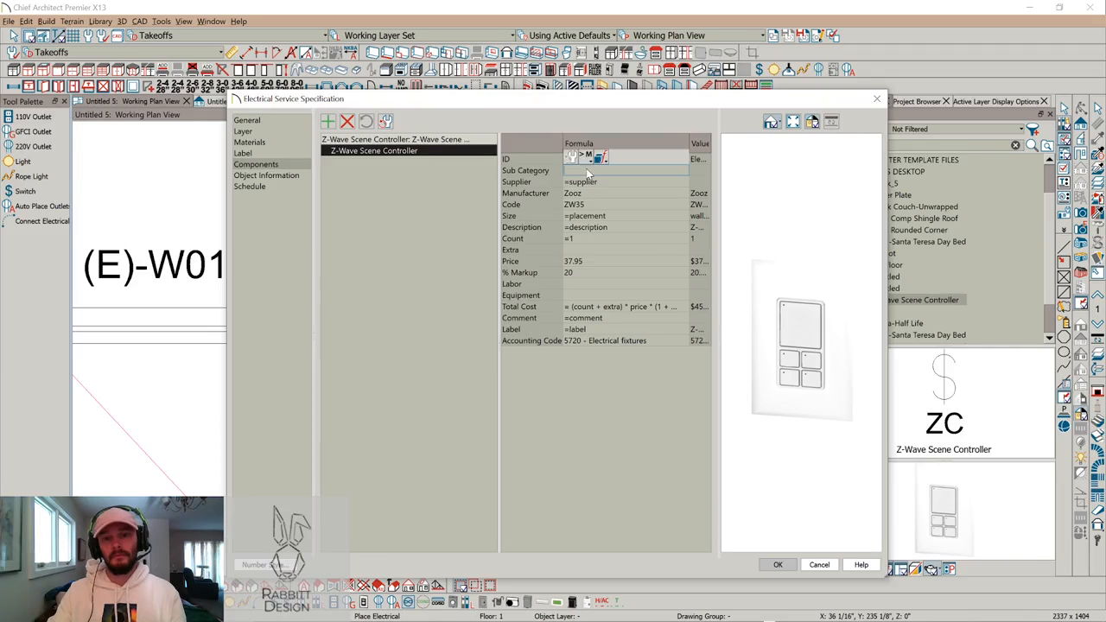
type("Z-wave")
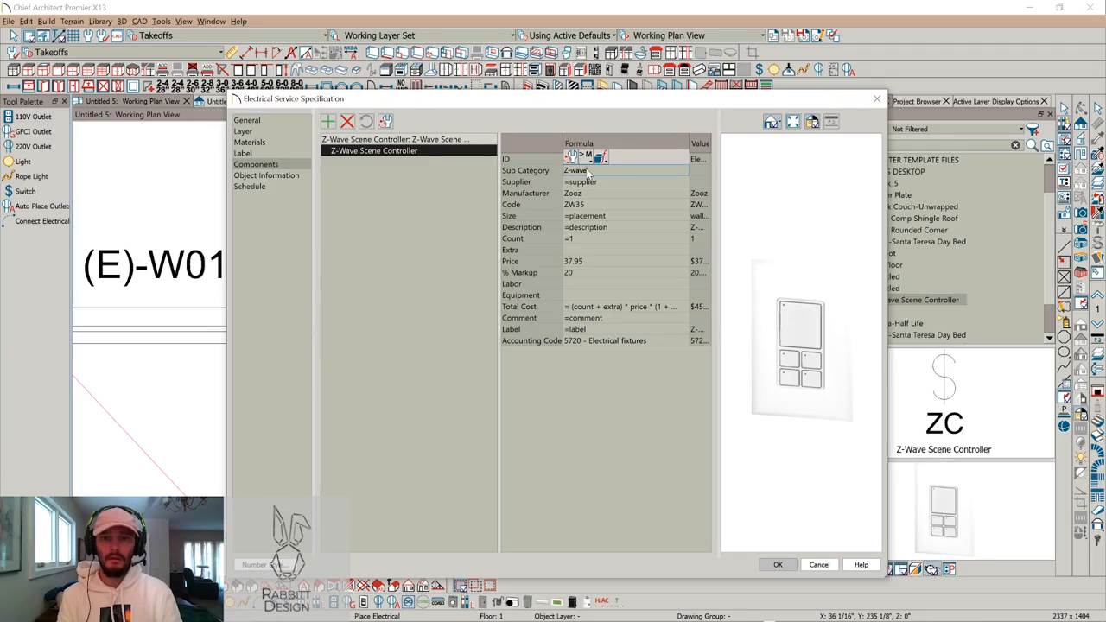
left_click(778, 564)
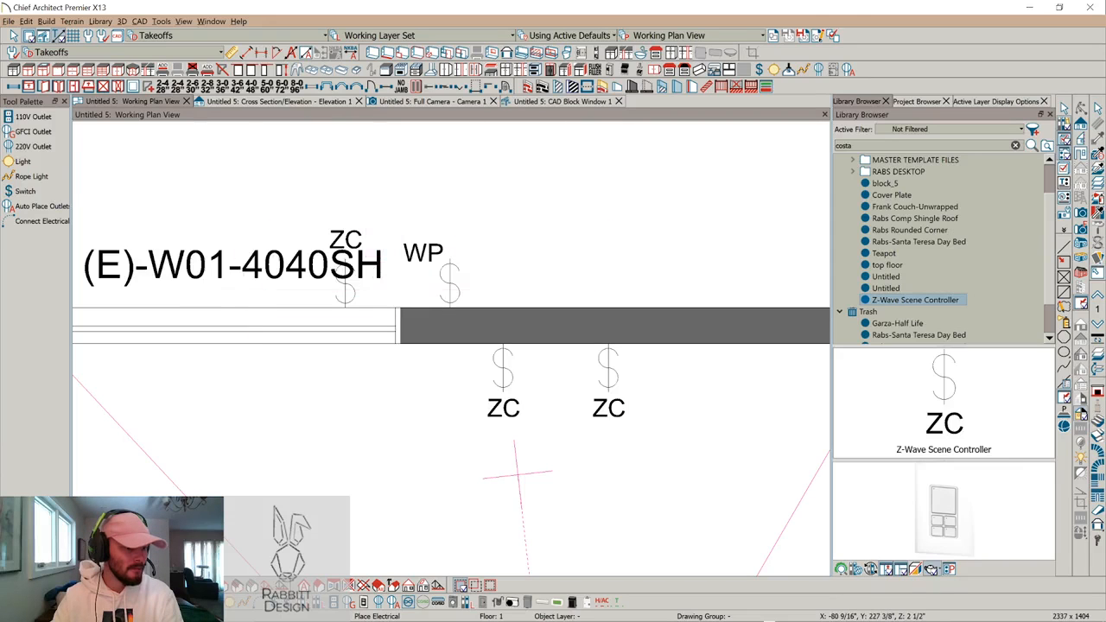
scroll(507, 363, "down", 3)
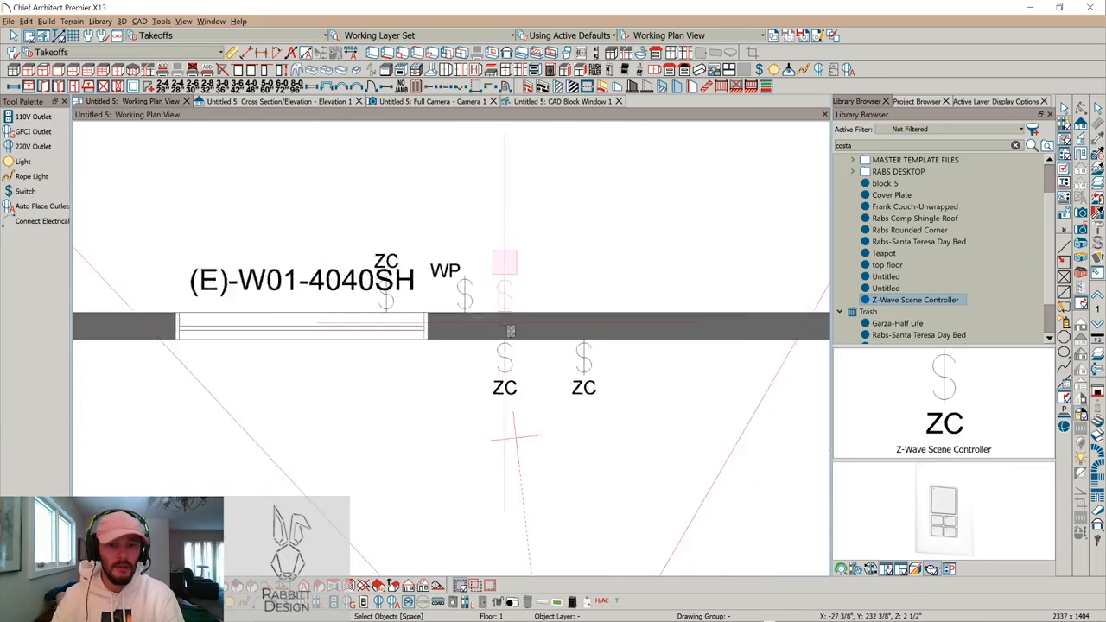
key("space")
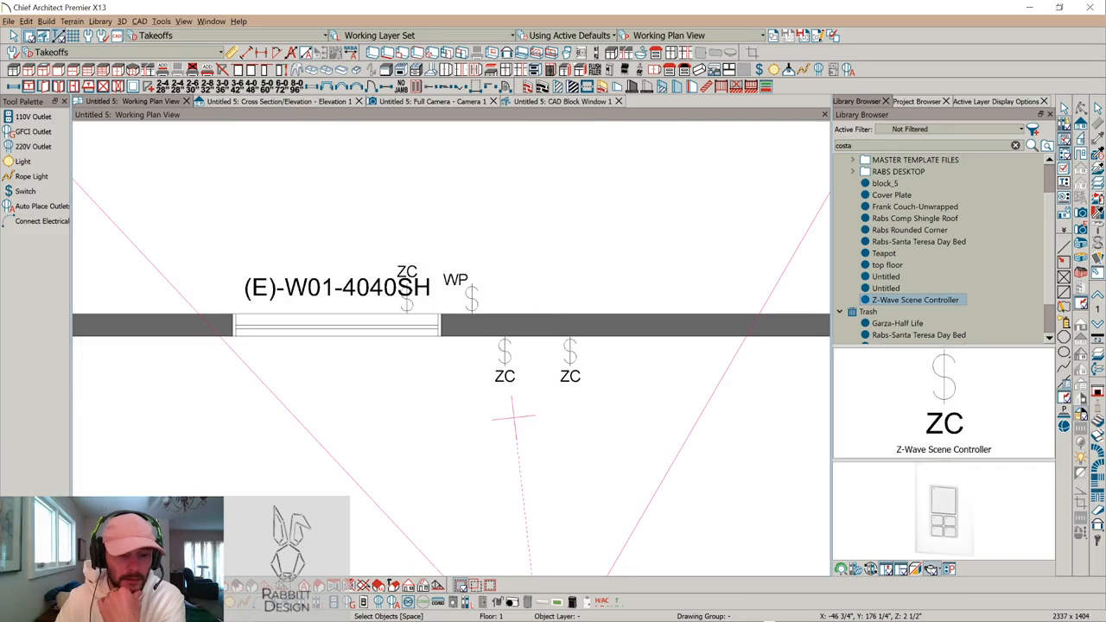
left_click(23, 191)
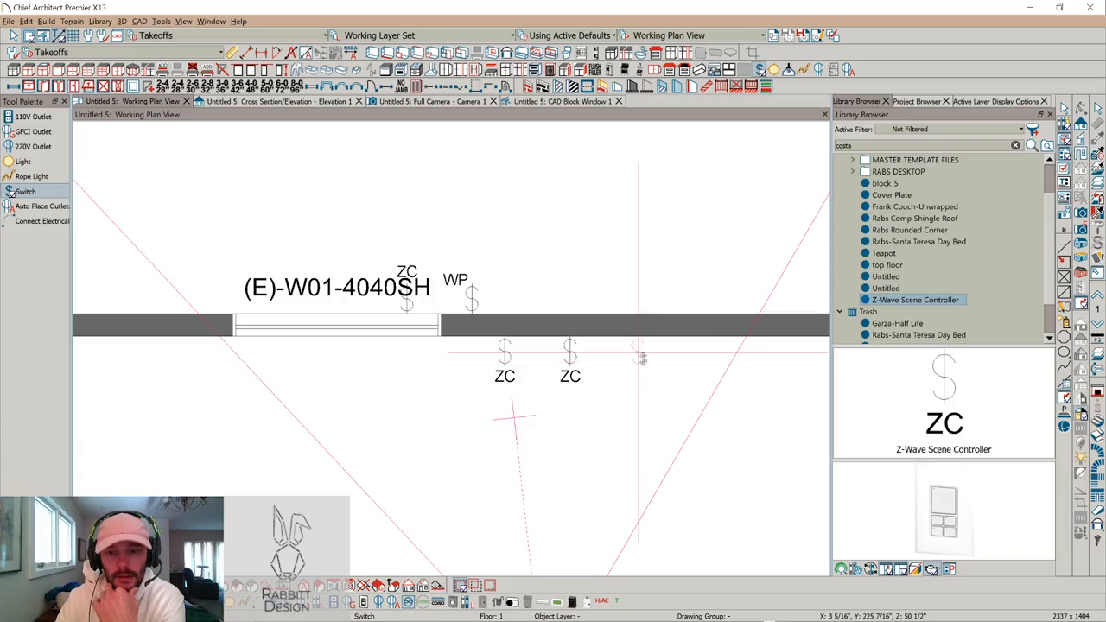
Switch to the Chrome browser, search Amazon for zooz and open the Zooz Z-Wave Plus S2 Double Switch ZEN30 product page
mouse_move(518, 605)
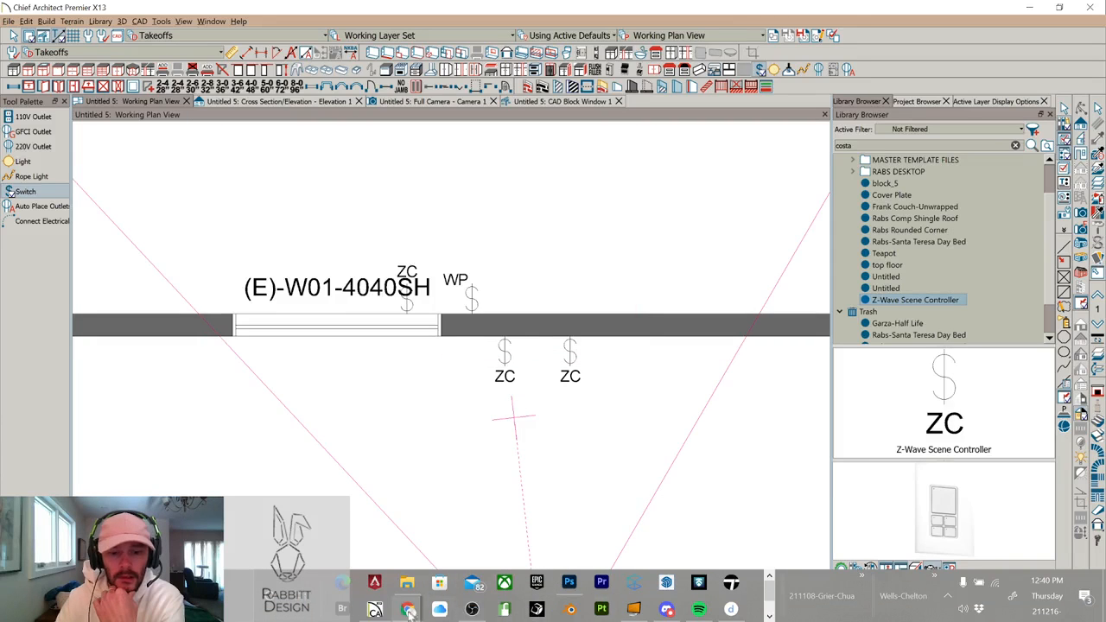
mouse_move(408, 610)
left_click(380, 553)
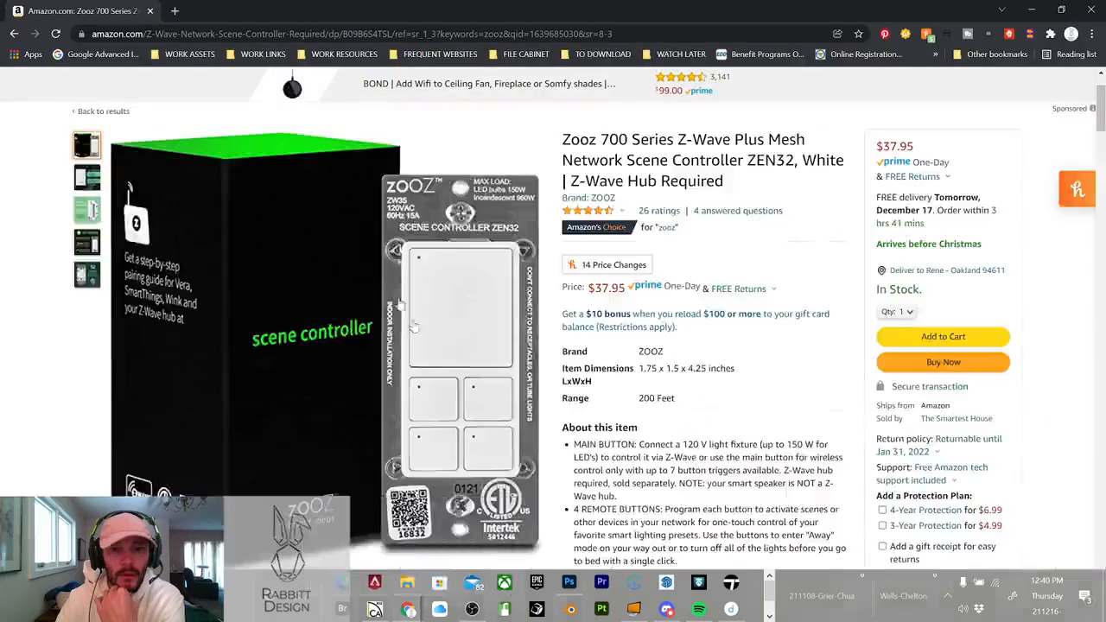
scroll(420, 264, "up", 1)
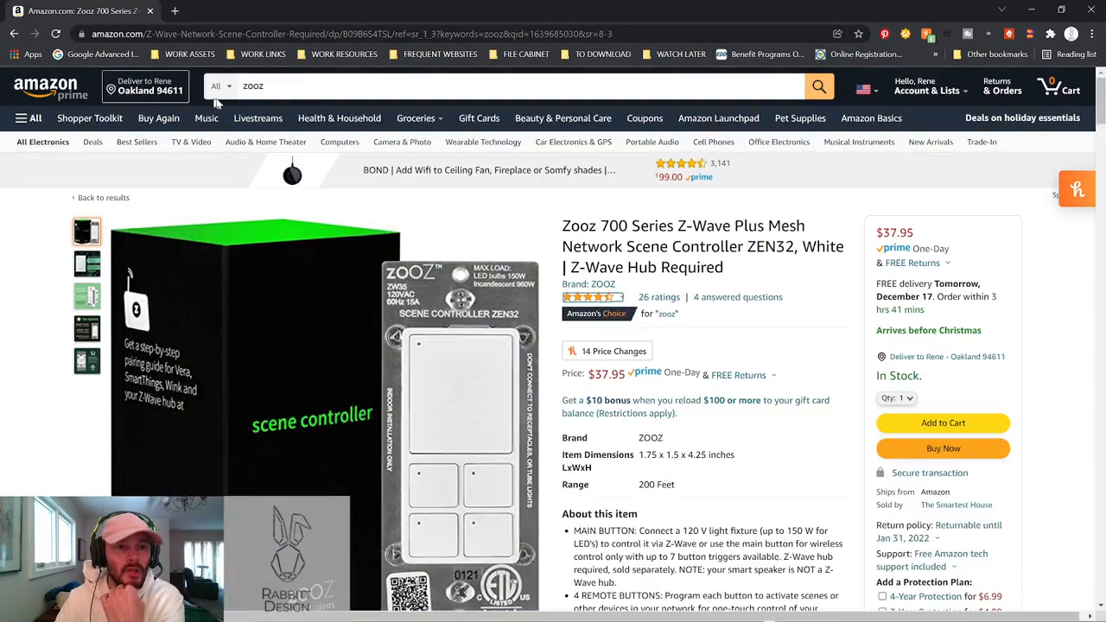
left_click(302, 90)
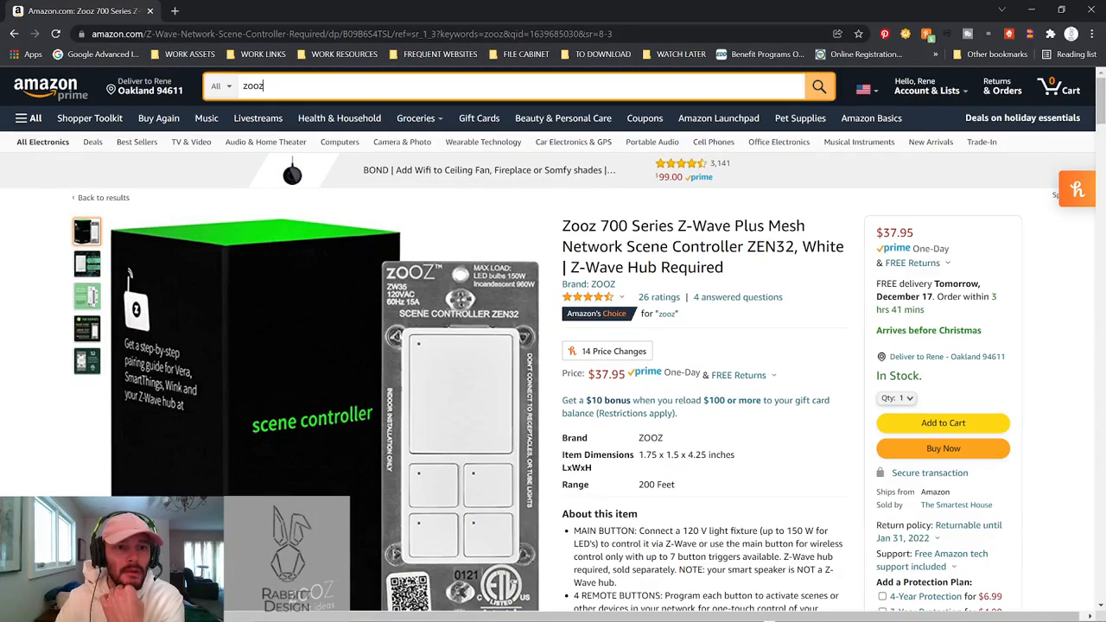
key("Return")
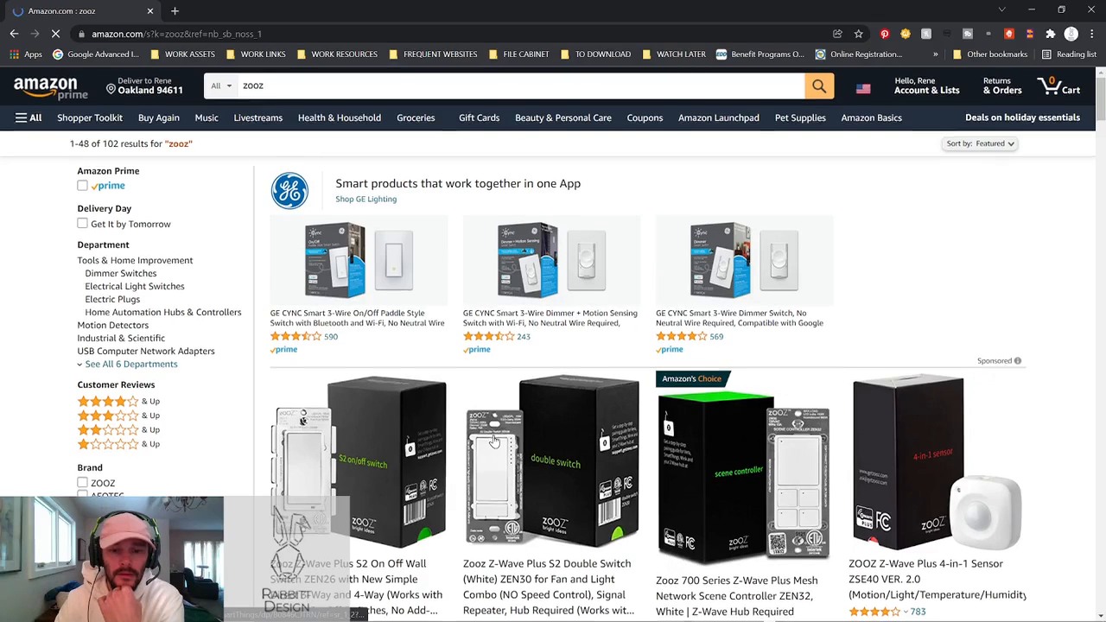
scroll(494, 436, "down", 2)
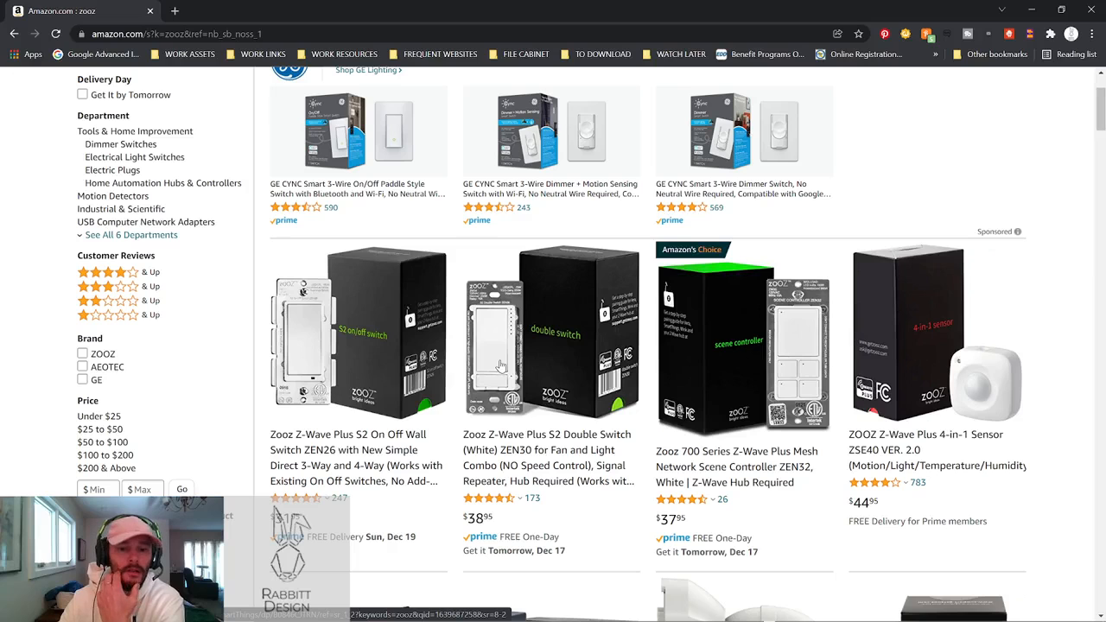
left_click(500, 365)
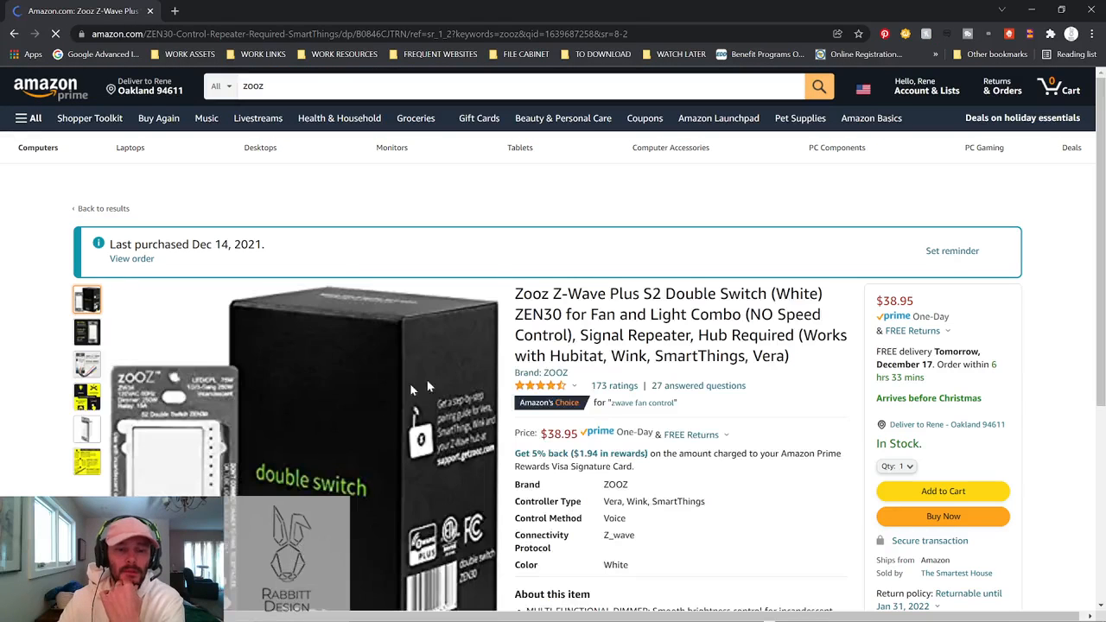
Examine the double switch's product images to find a clear, straight front view of the device
scroll(268, 415, "down", 1)
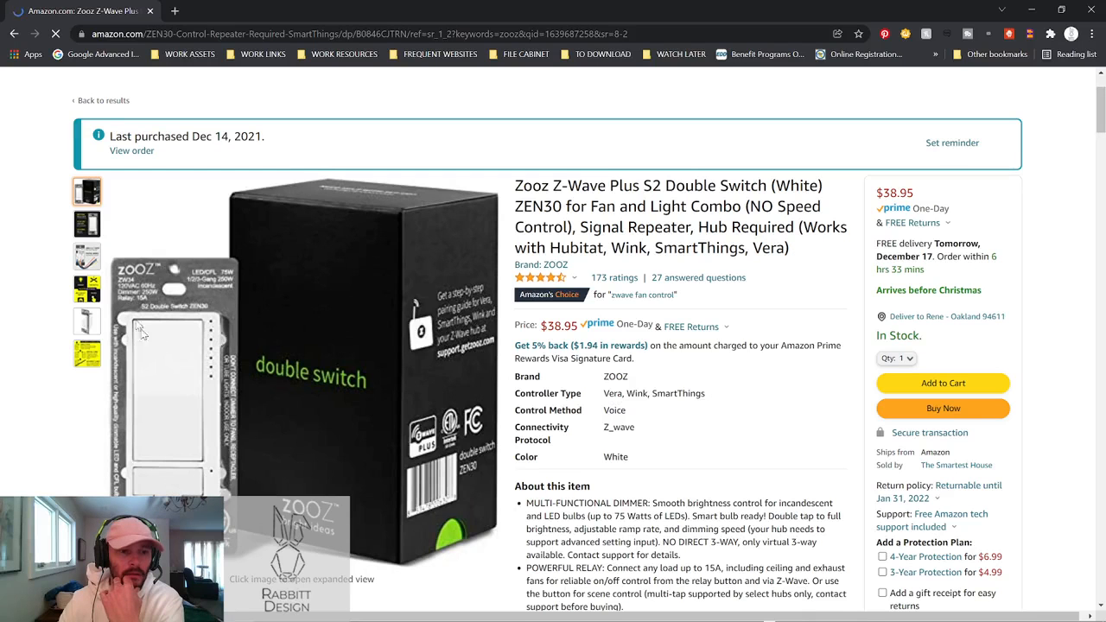
left_click(201, 372)
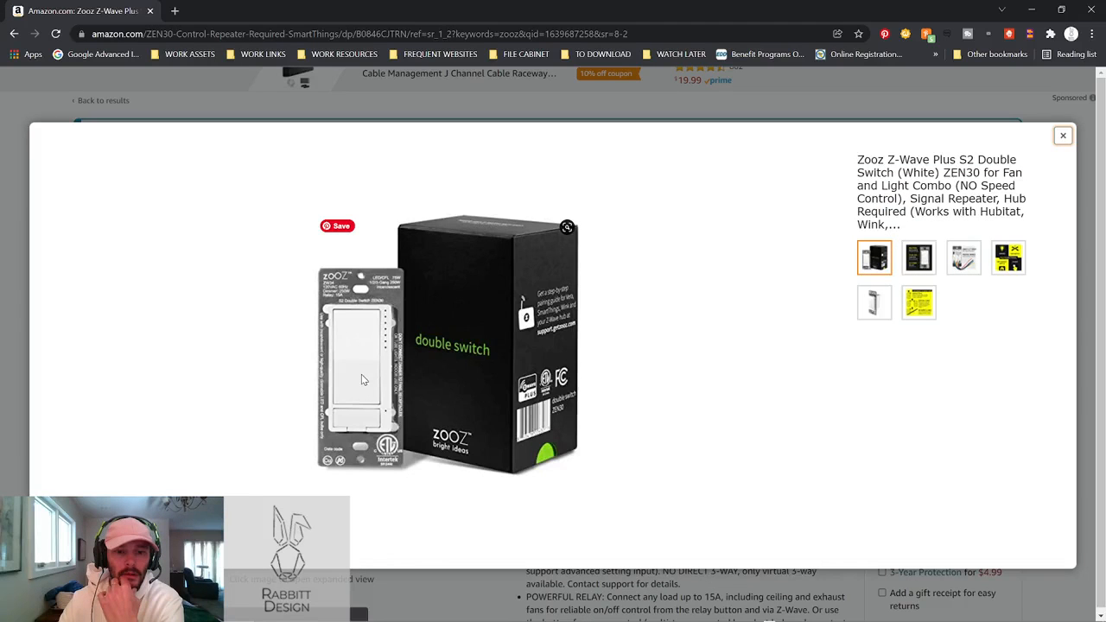
left_click(1063, 137)
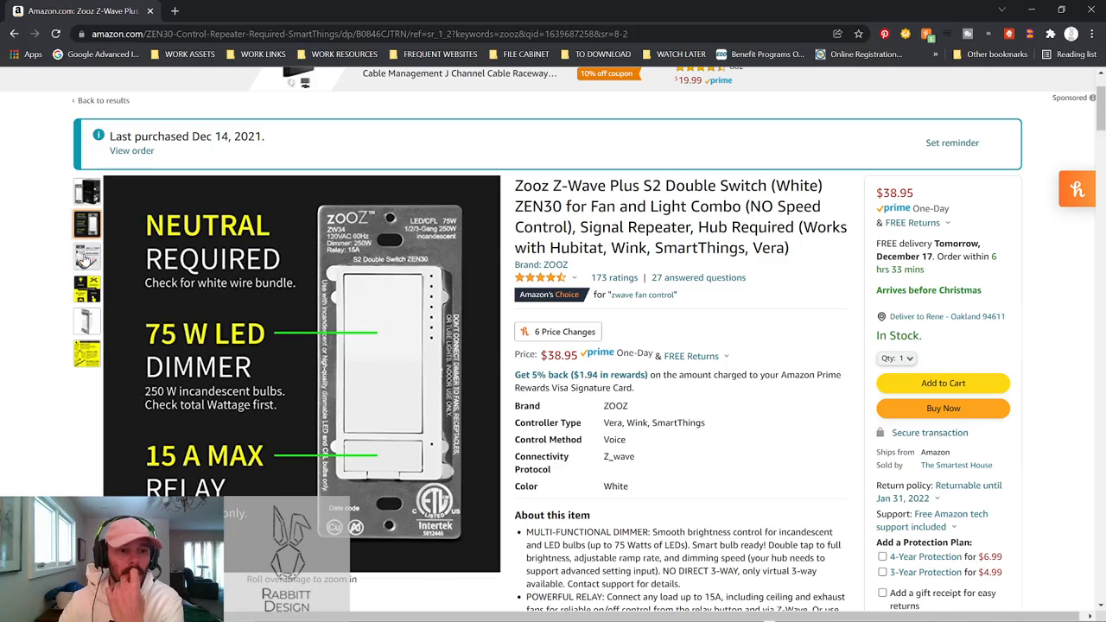
mouse_move(84, 259)
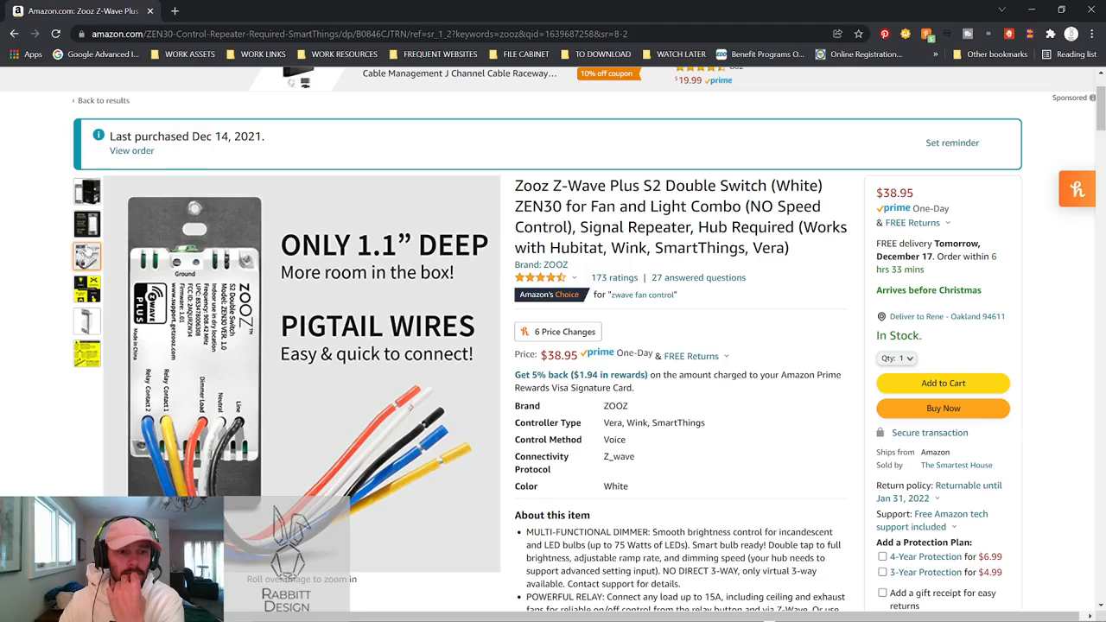
mouse_move(102, 224)
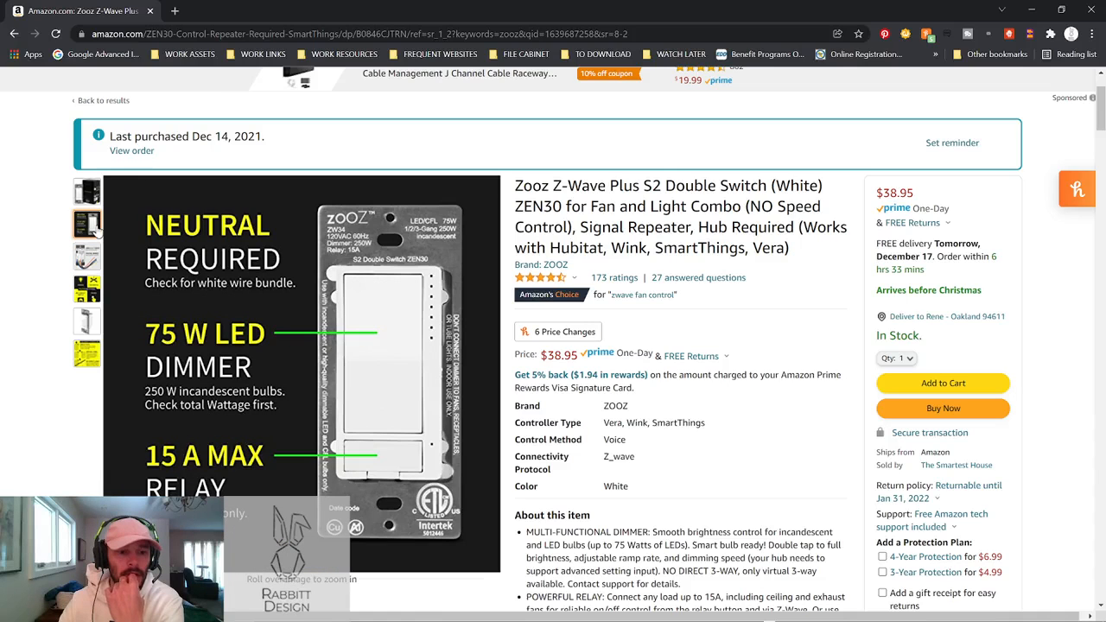
mouse_move(90, 285)
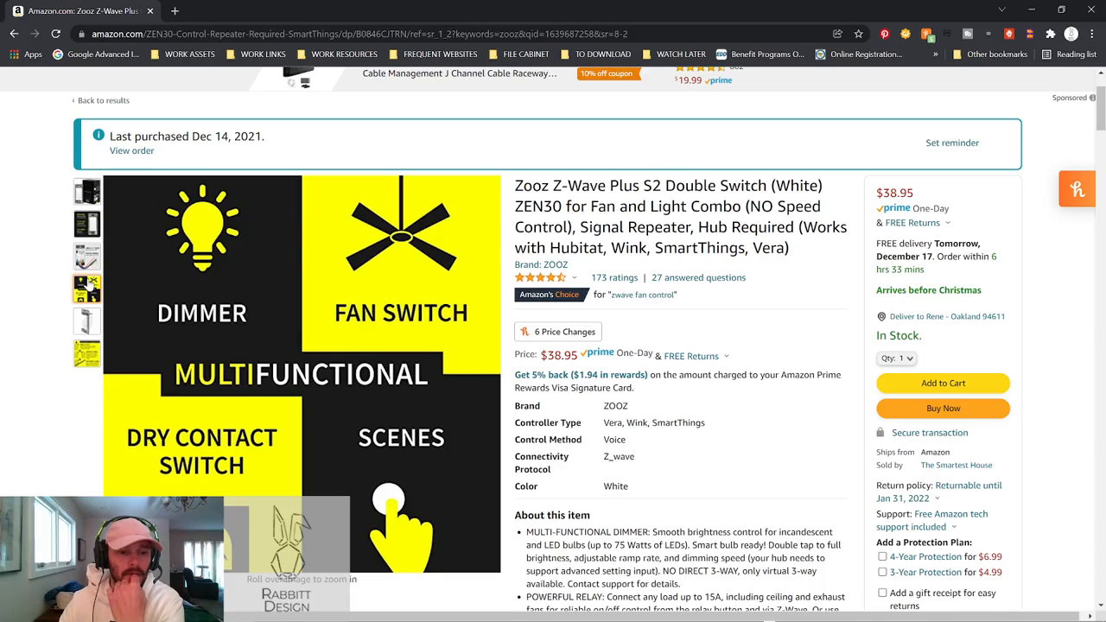
mouse_move(84, 324)
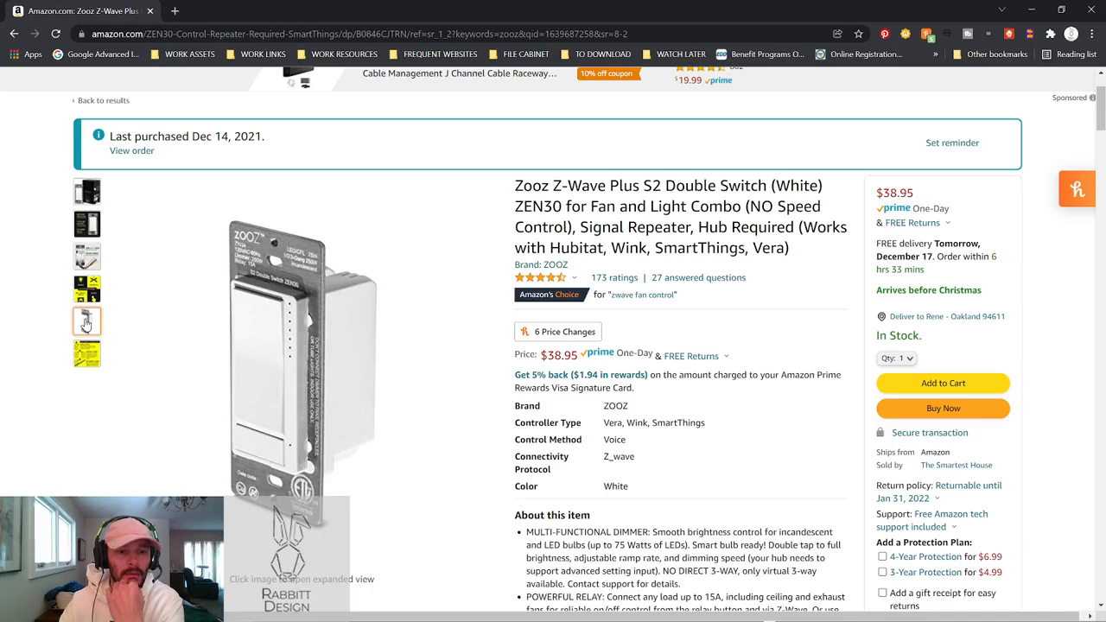
mouse_move(93, 354)
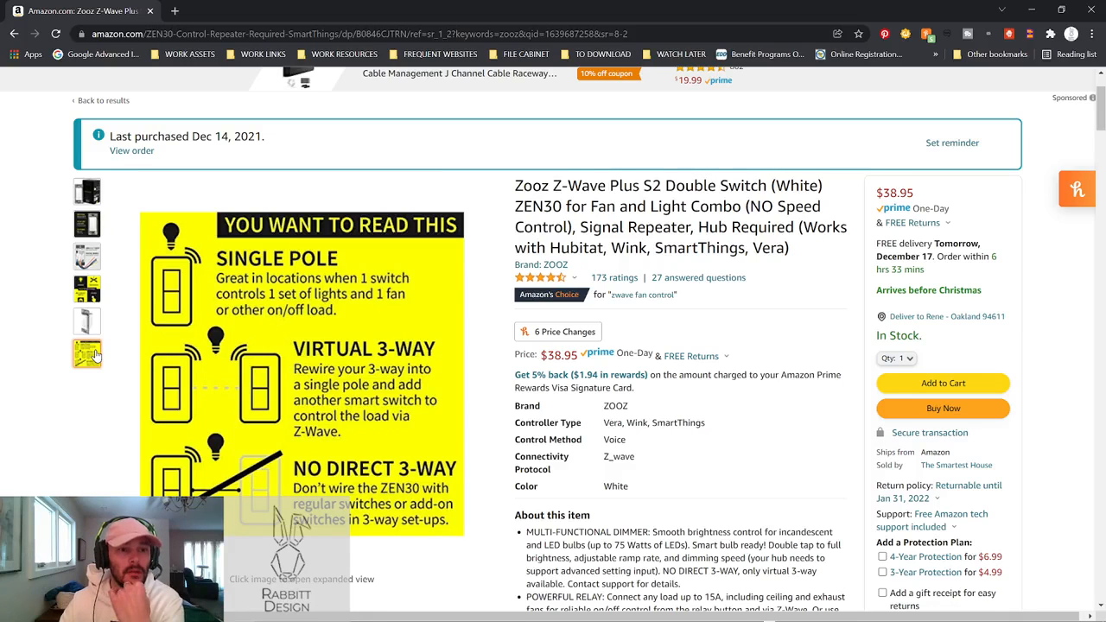
mouse_move(90, 261)
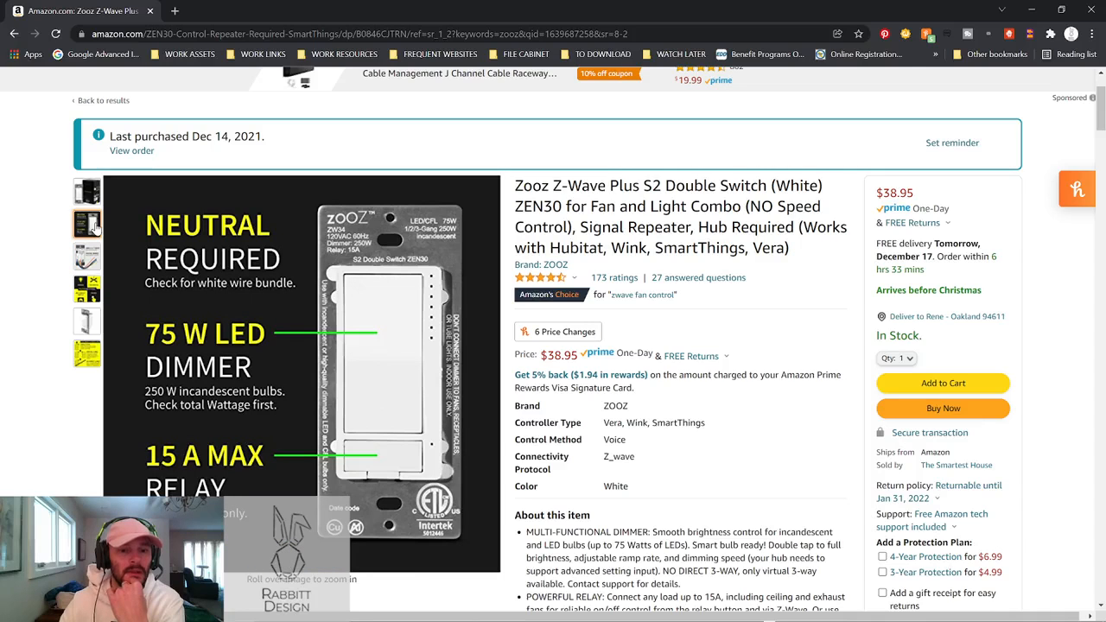
mouse_move(82, 194)
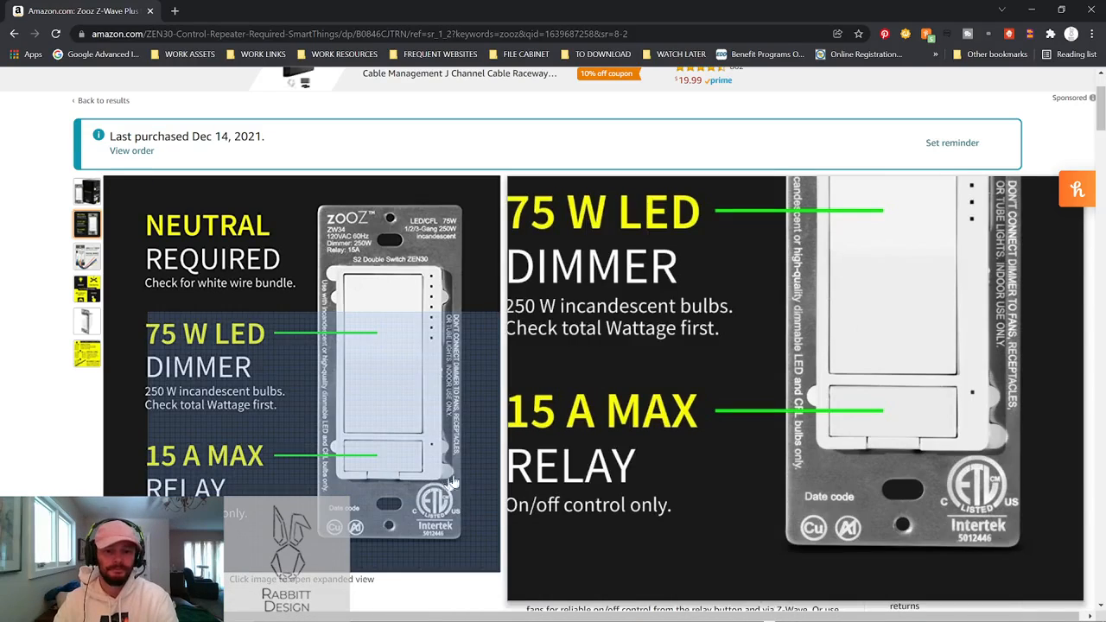
Capture a screen snip of the double switch's front face from the product image and switch to Photoshop
key("super+shift+s")
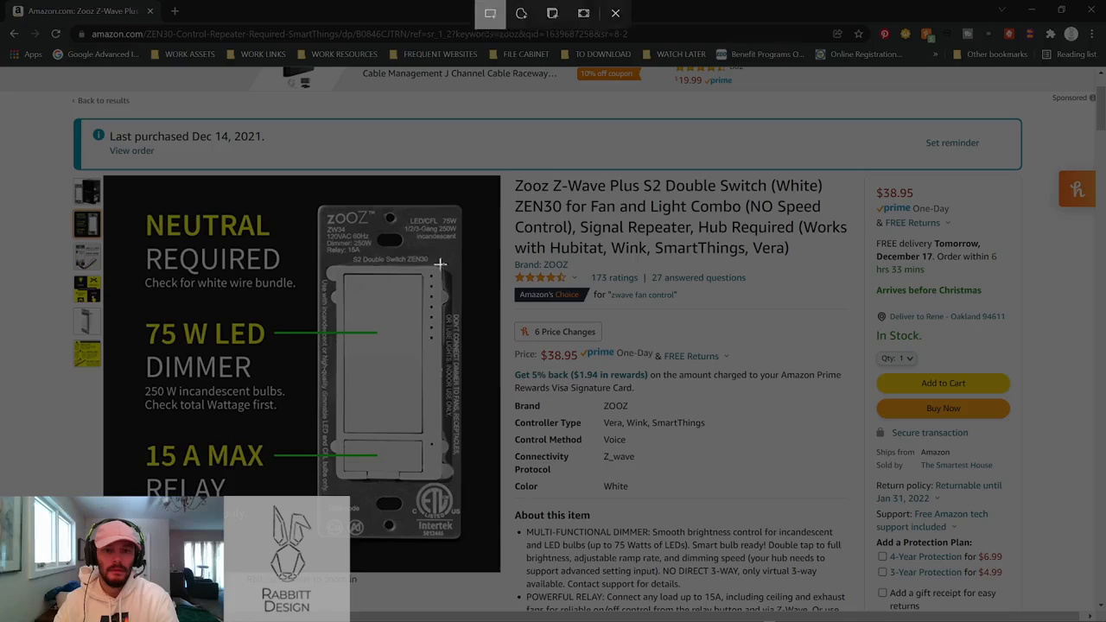
mouse_move(444, 265)
left_mouse_down()
mouse_move(291, 425)
mouse_move(331, 484)
left_mouse_up()
key("alt+Tab")
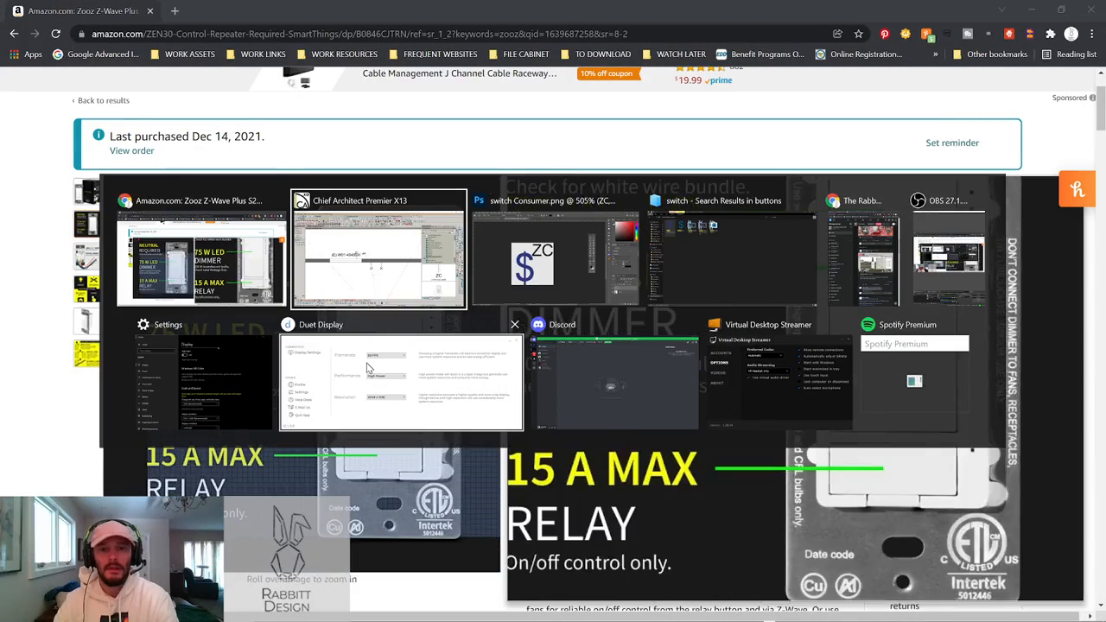
key("alt+Tab")
left_click(117, 49)
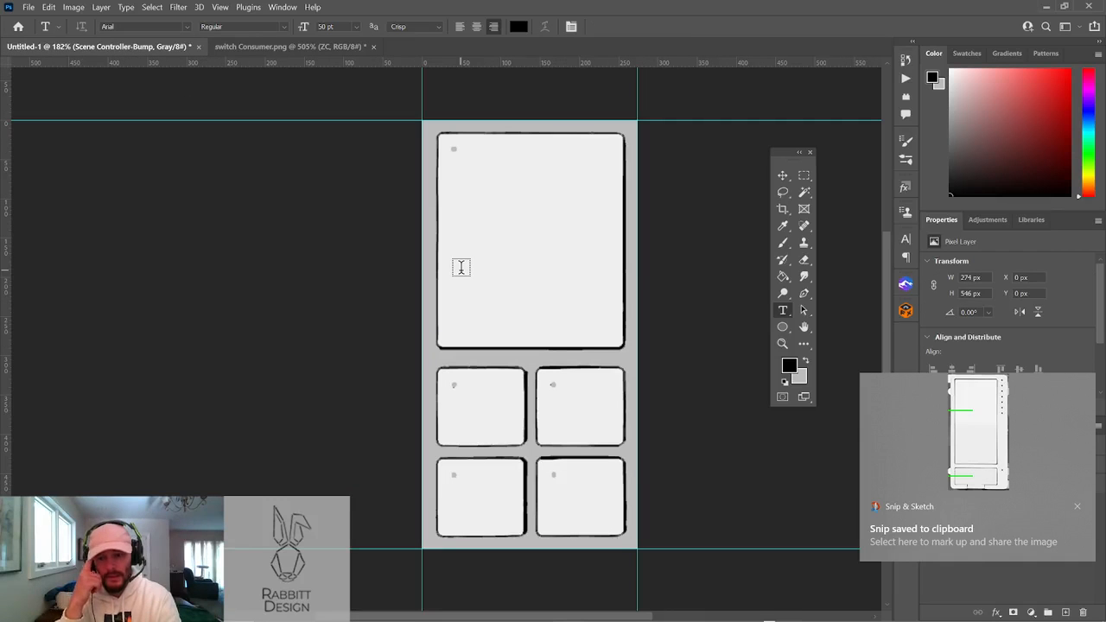
Create a new 262 x 505 px RGB document and paste the double switch snip into it as a layer
key("ctrl+n")
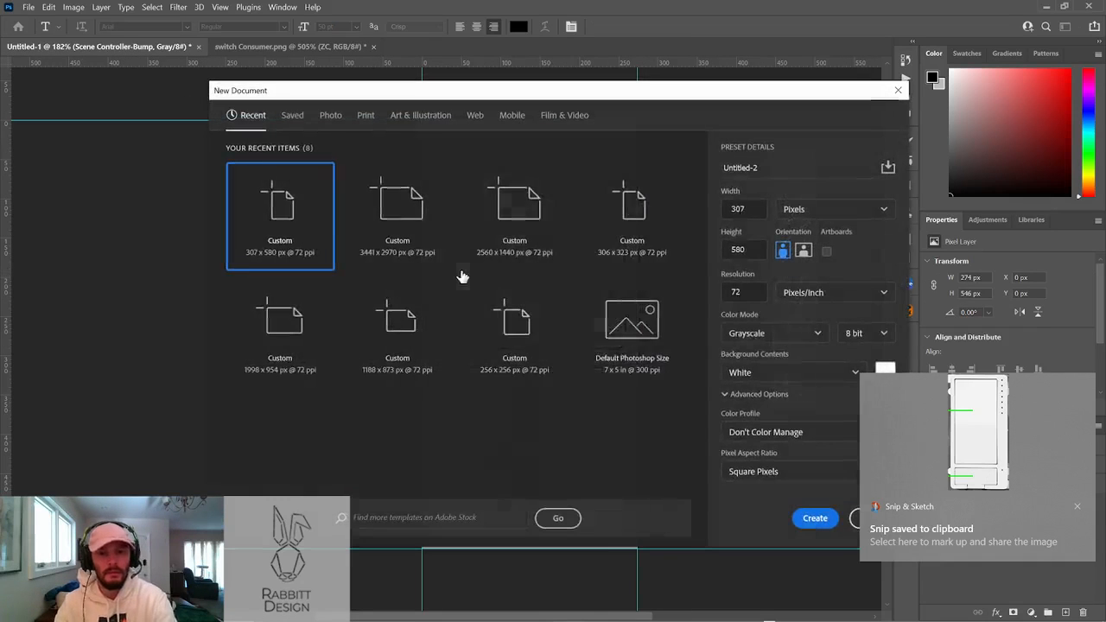
left_click(812, 518)
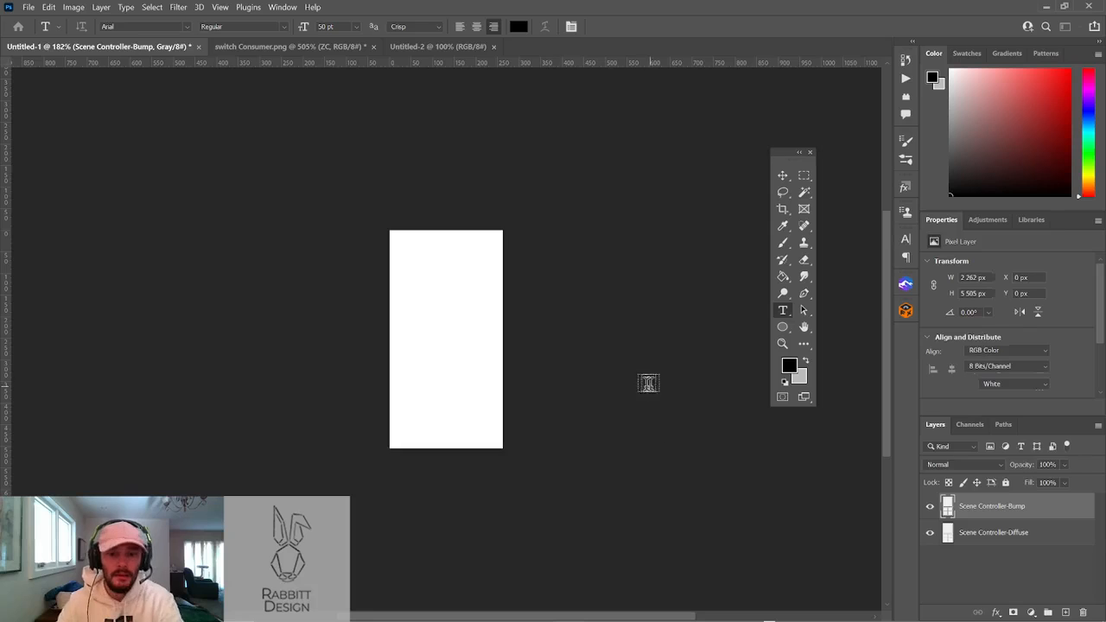
key("ctrl+v")
scroll(475, 369, "up", 1)
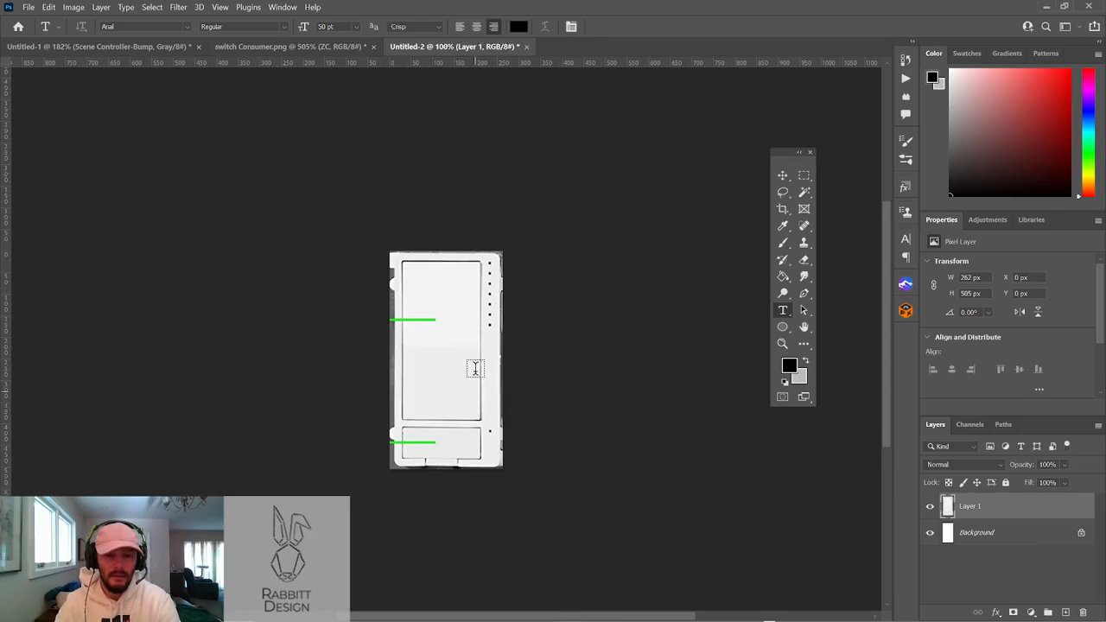
scroll(475, 369, "up", 4, "alt")
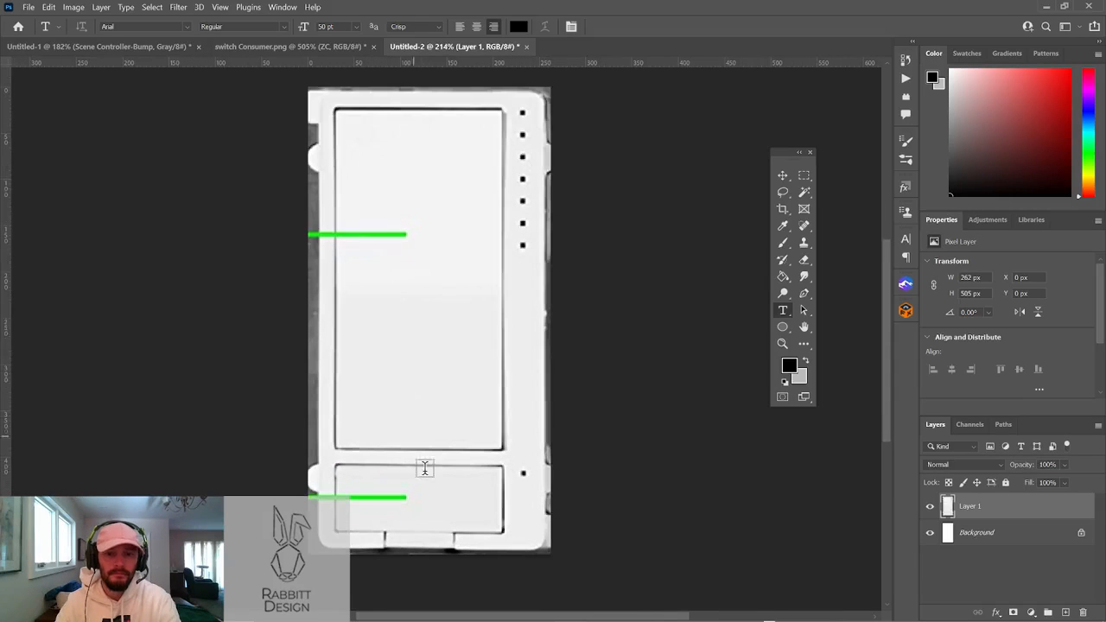
Place guides along the left, top, bottom and right edges of the double switch's face
left_click_drag(7, 285, 320, 288)
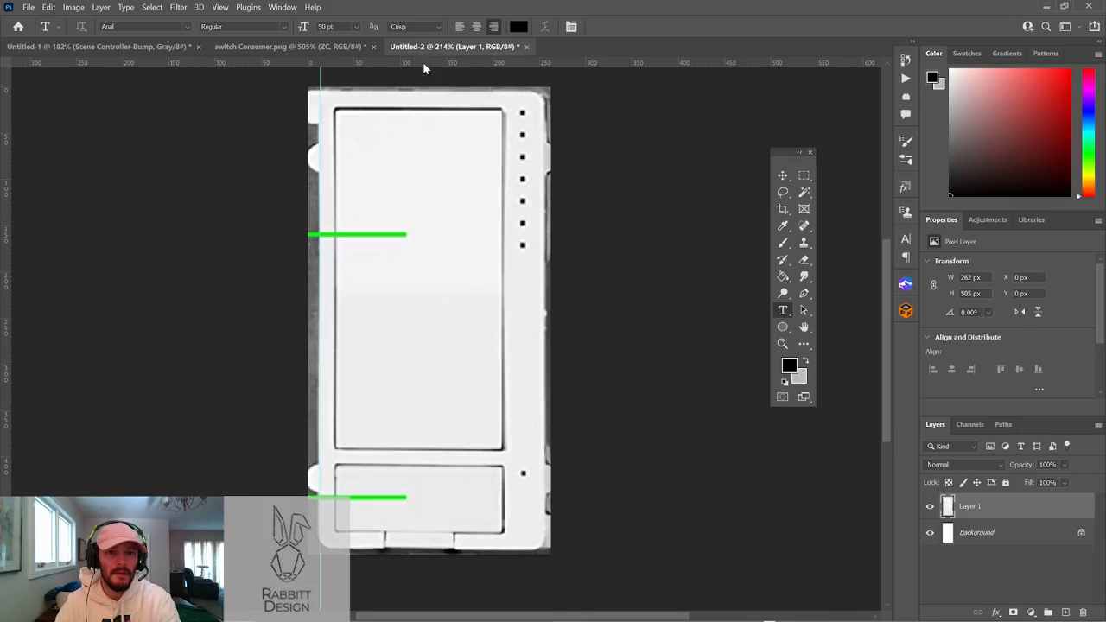
left_click_drag(423, 62, 419, 550)
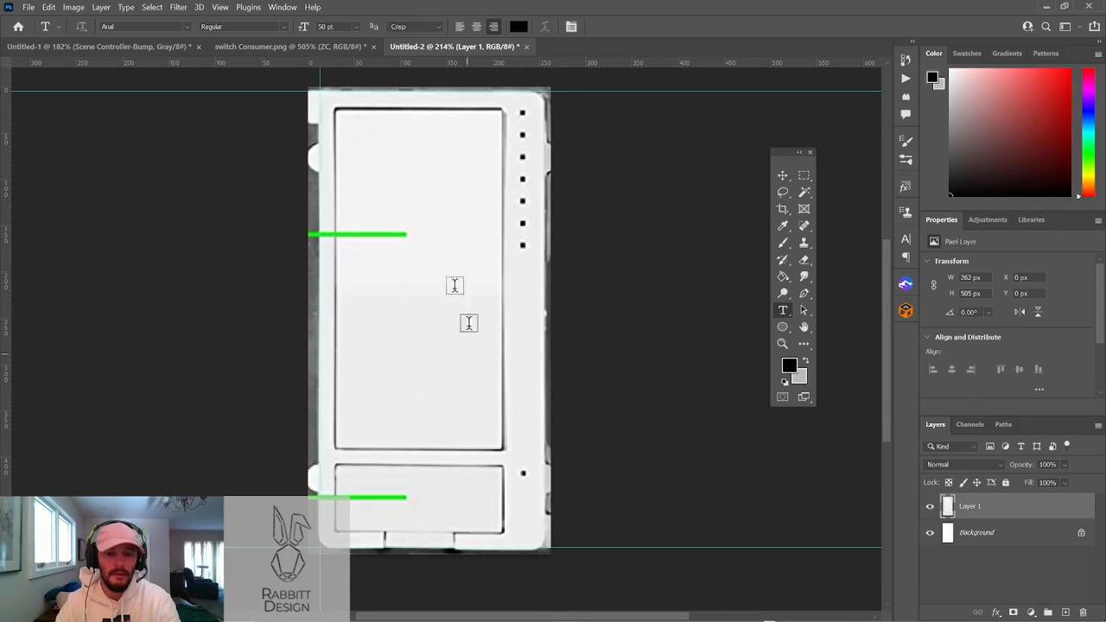
left_click_drag(3, 223, 545, 252)
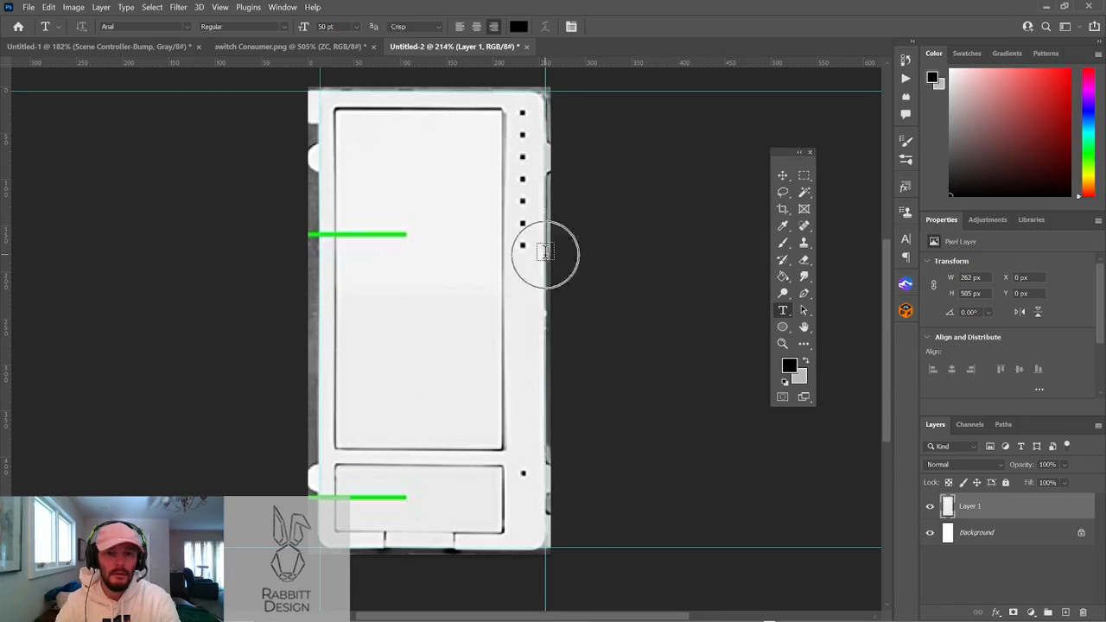